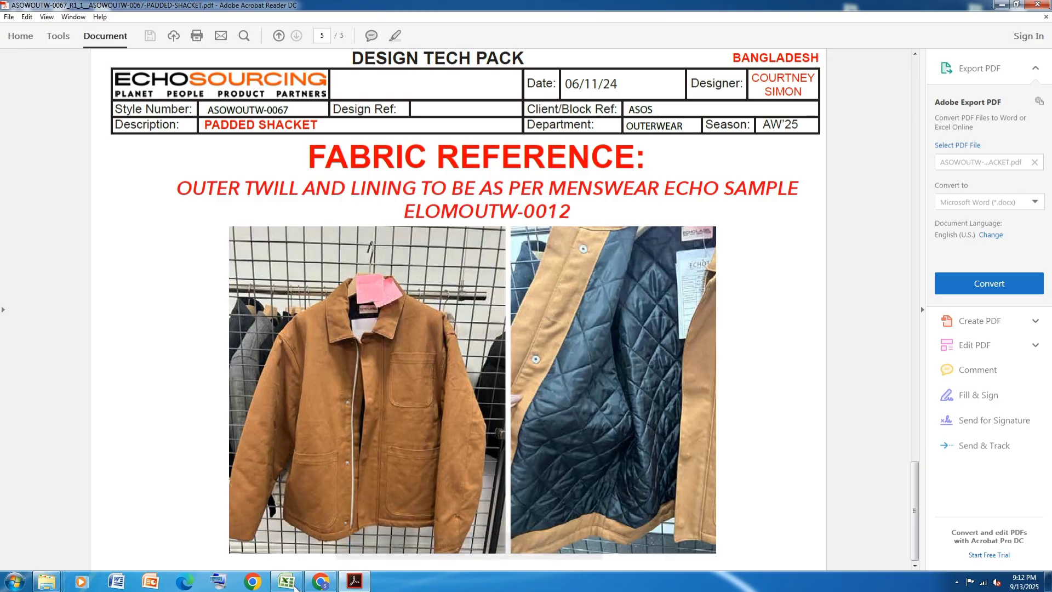
# - Leave the tech pack PDF and open the ASOWOUTW-0067 padded shacket spreadsheet to its measurement chart in a maximized window
pyautogui.scroll(3, 469, 347)
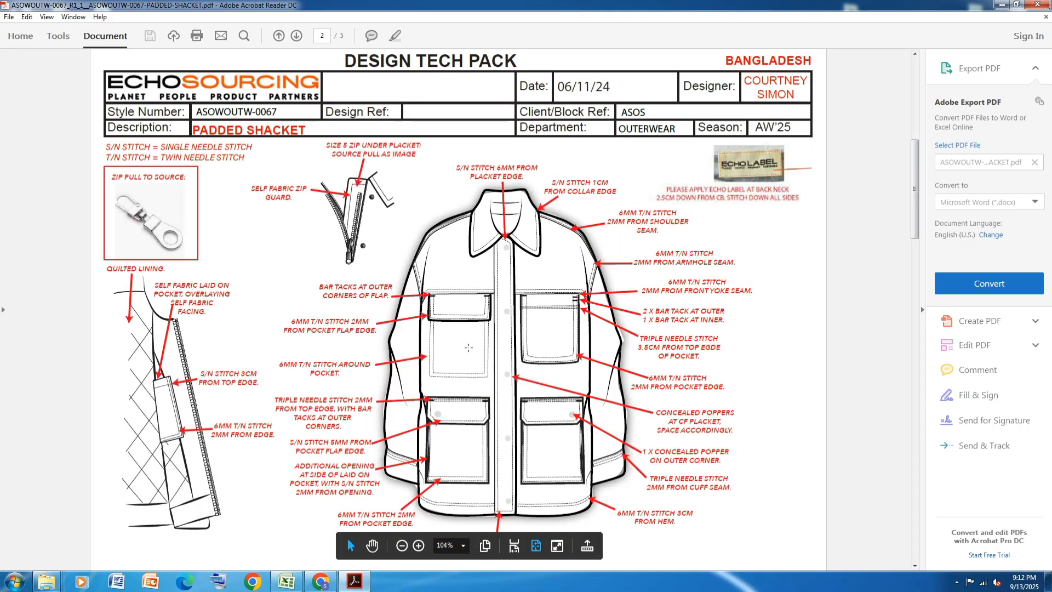
pyautogui.click(1003, 6)
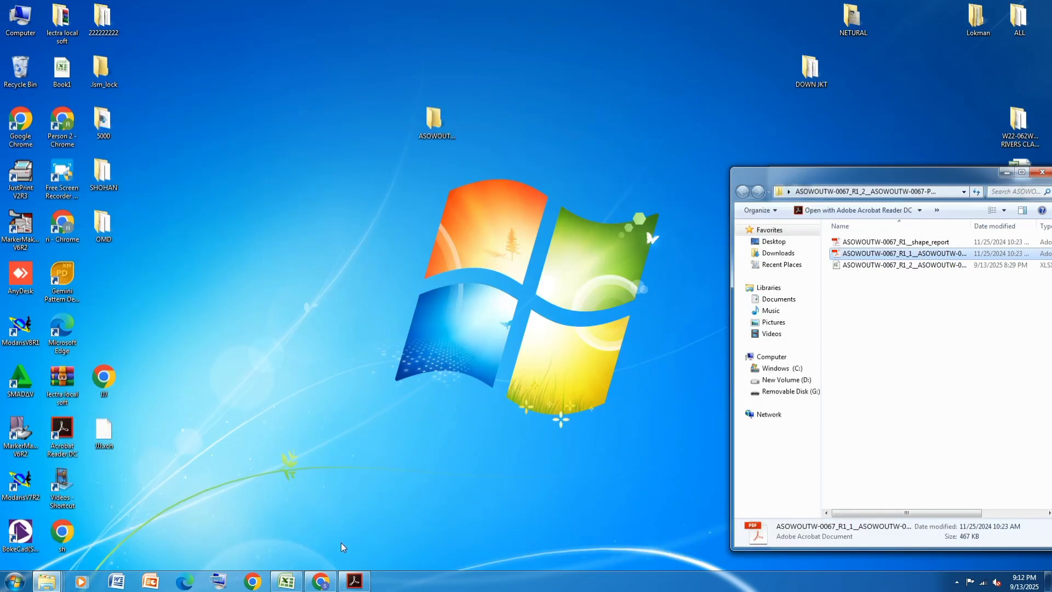
pyautogui.click(286, 581)
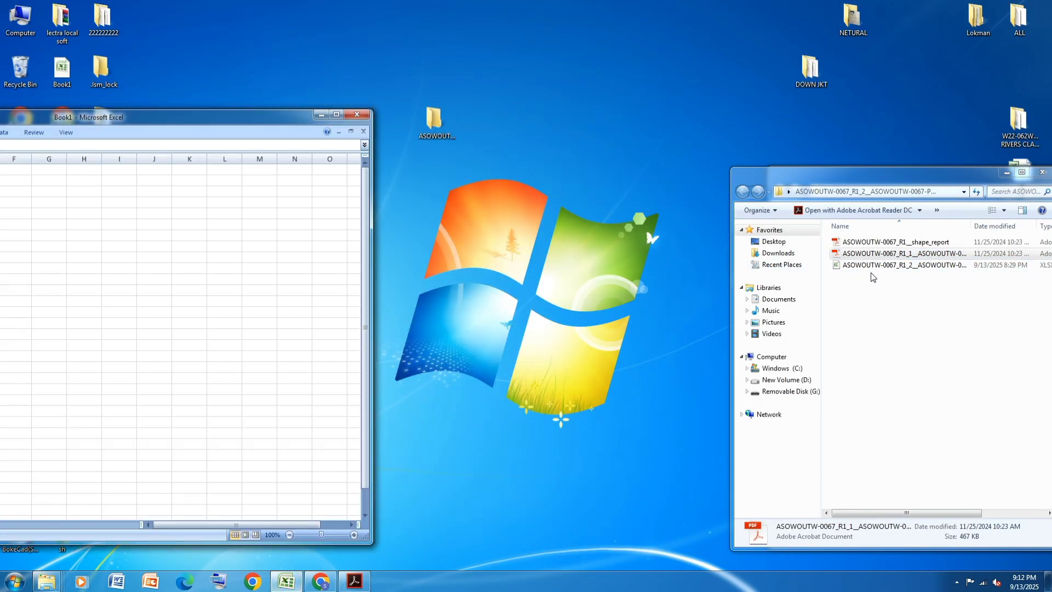
pyautogui.doubleClick(874, 265)
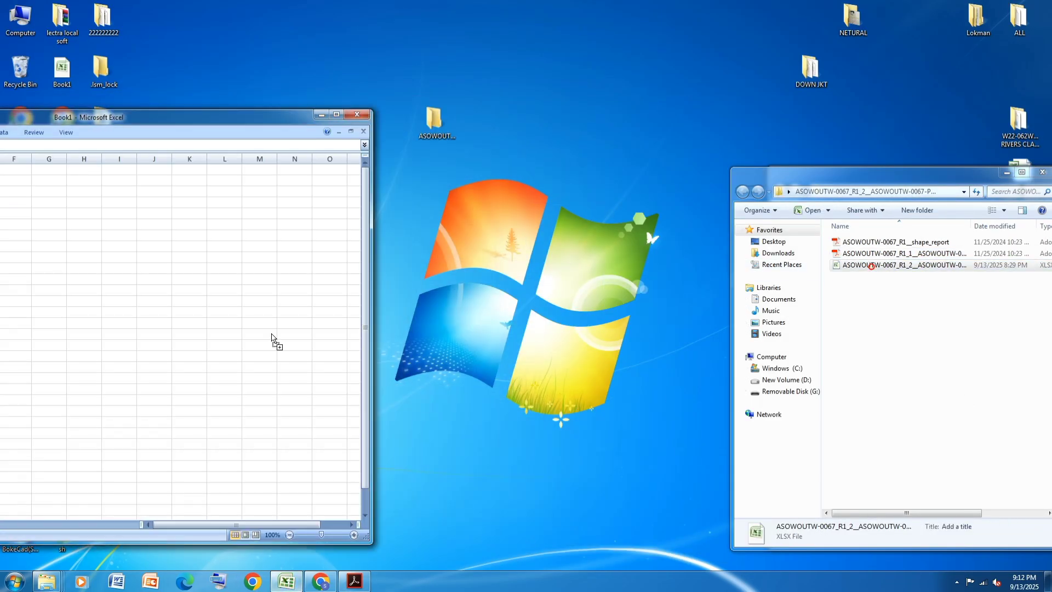
pyautogui.click(336, 114)
pyautogui.scroll(2, 501, 329)
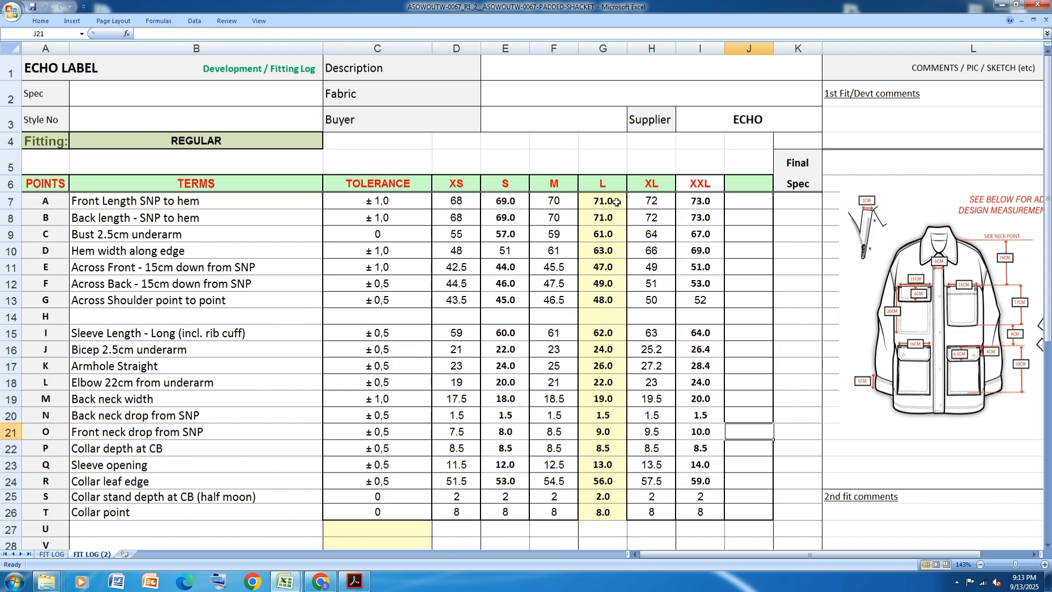
# - Place the spreadsheet in a smaller window beside the style folder with the XS to XXL size columns in view
pyautogui.click(1018, 4)
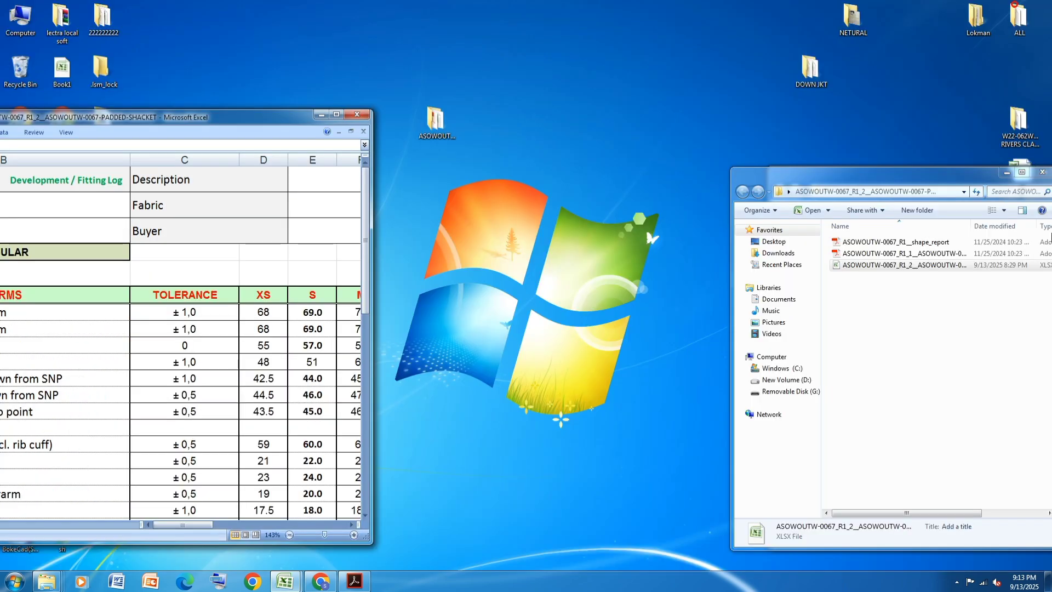
pyautogui.moveTo(237, 118); pyautogui.dragTo(408, 36)
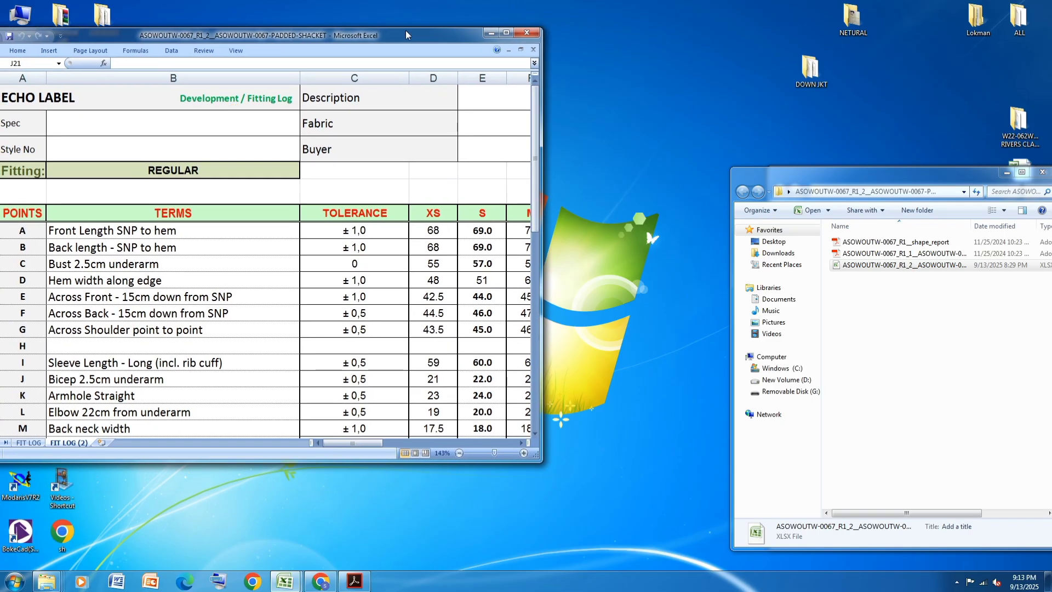
pyautogui.click(520, 443)
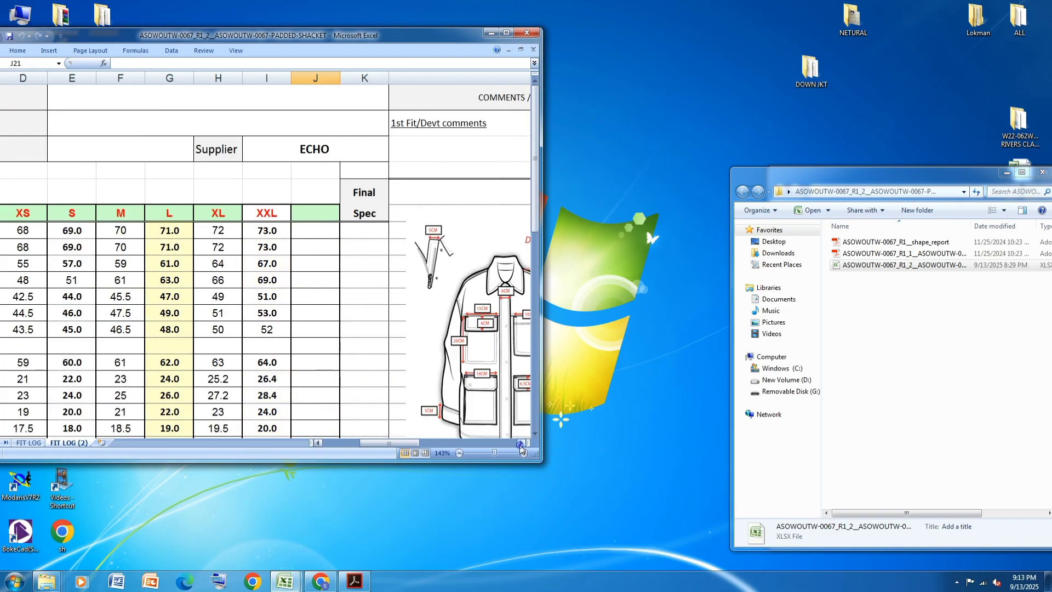
pyautogui.click(520, 443)
pyautogui.click(520, 443)
pyautogui.click(319, 443)
pyautogui.click(319, 443)
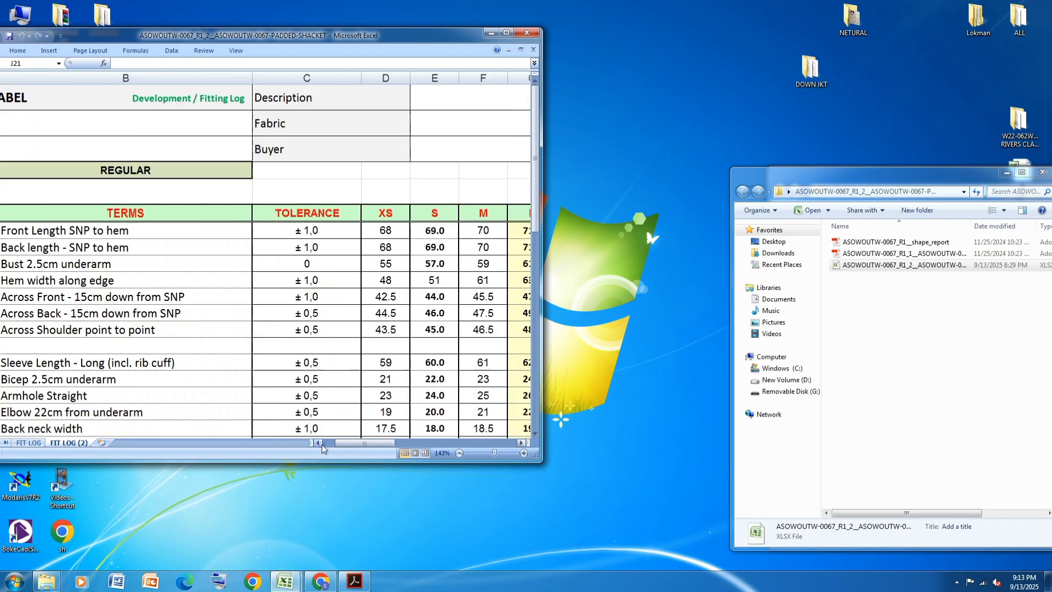
pyautogui.click(521, 443)
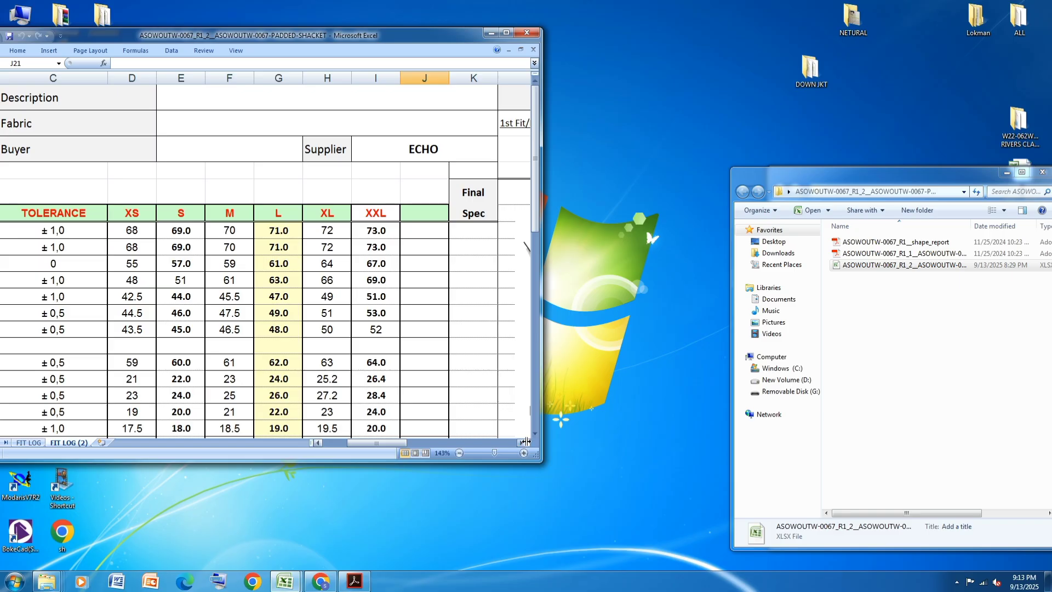
# - Create a new text document in the ASOWOUTW-0067 style folder and open it for editing
pyautogui.click(899, 321)
pyautogui.rightClick(897, 318)
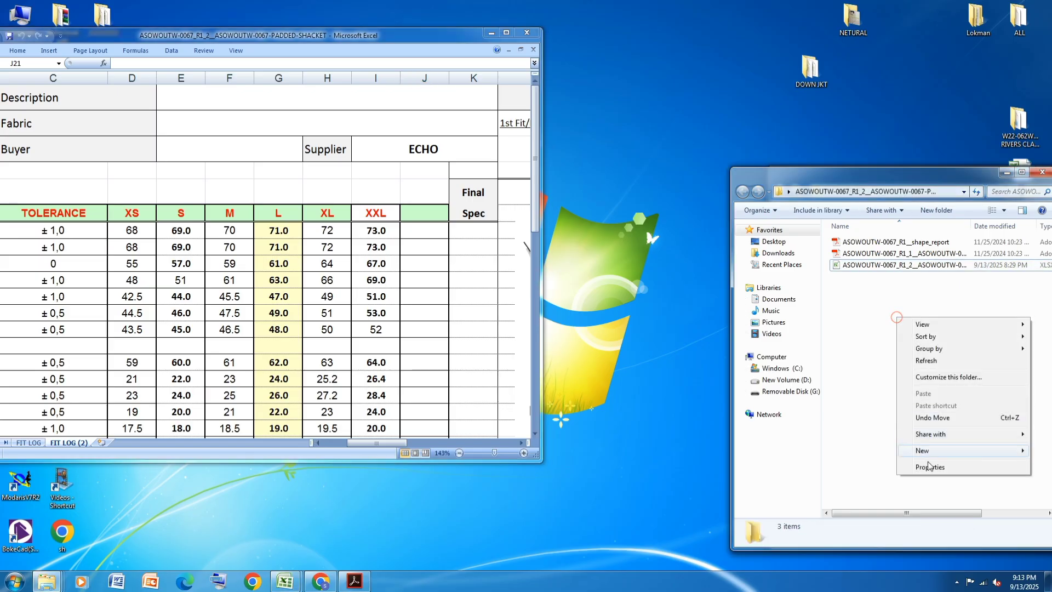
pyautogui.click(934, 451)
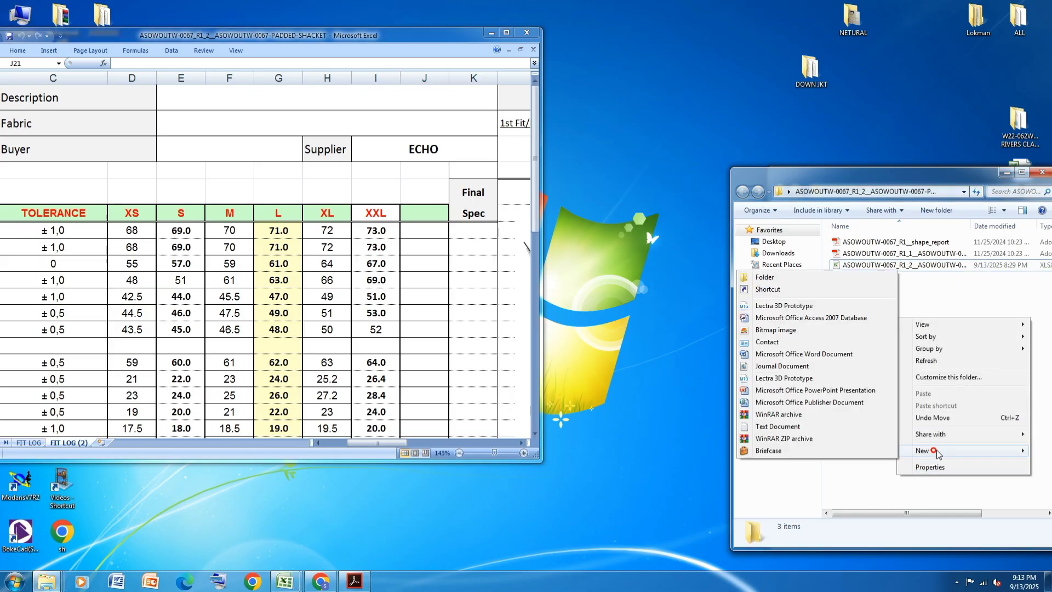
pyautogui.click(770, 427)
pyautogui.doubleClick(932, 278)
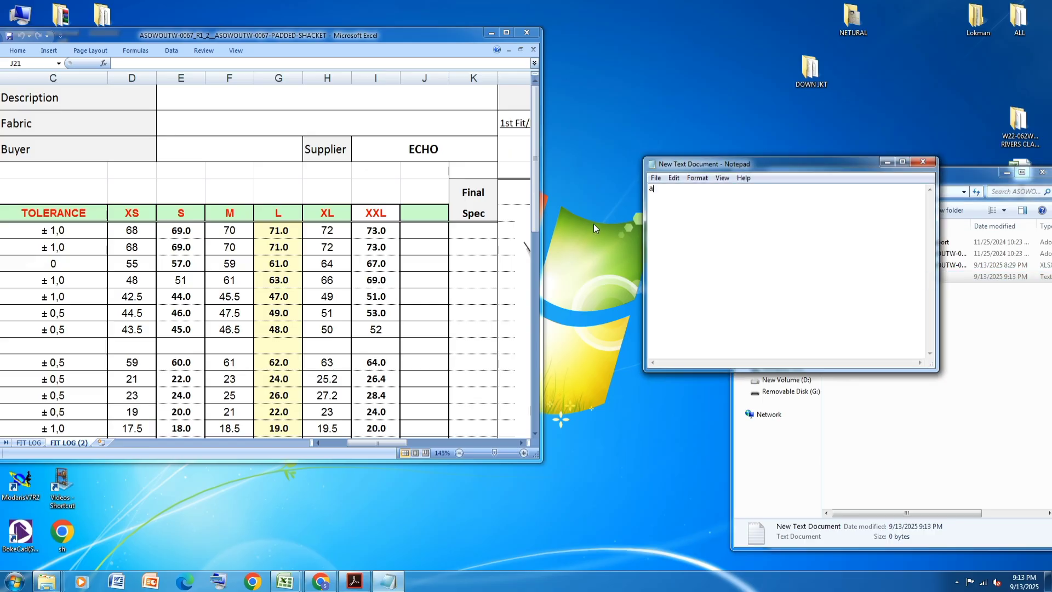
# - Write the alpha size list on separate lines: alpha, XS, S, M, *L, XL, XXL, with the asterisk marking the base size
pyautogui.write('alpha XS')
pyautogui.press('Return')
pyautogui.write('S')
pyautogui.press('Return')
pyautogui.write('M')
pyautogui.press('Return')
pyautogui.write('*')
pyautogui.write('L ')
pyautogui.write('XL')
pyautogui.press('Return')
pyautogui.write('XXL')
# - Save the size list text document and close it
pyautogui.click(655, 177)
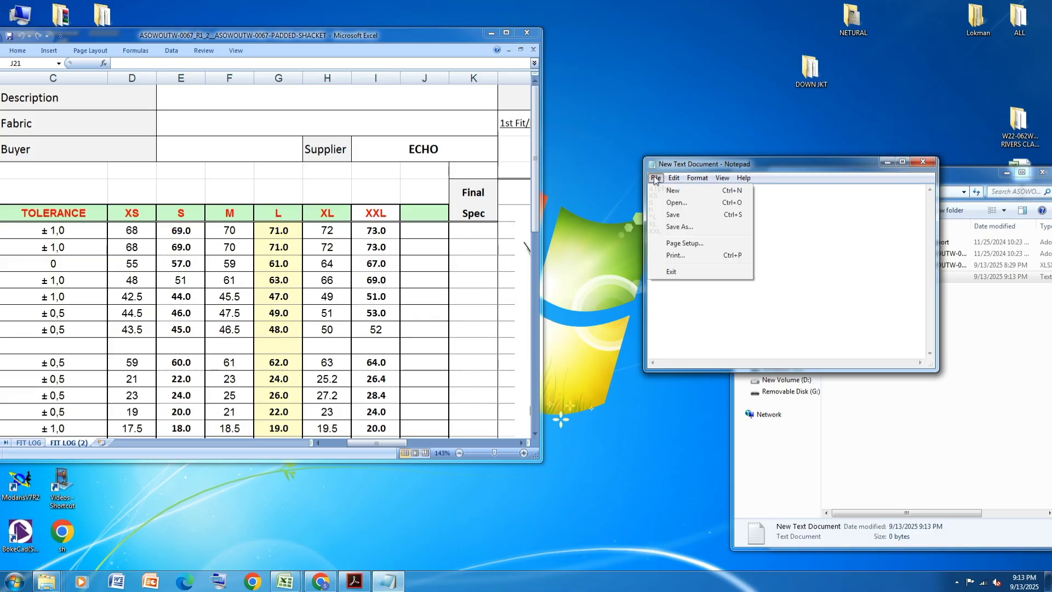
pyautogui.click(675, 215)
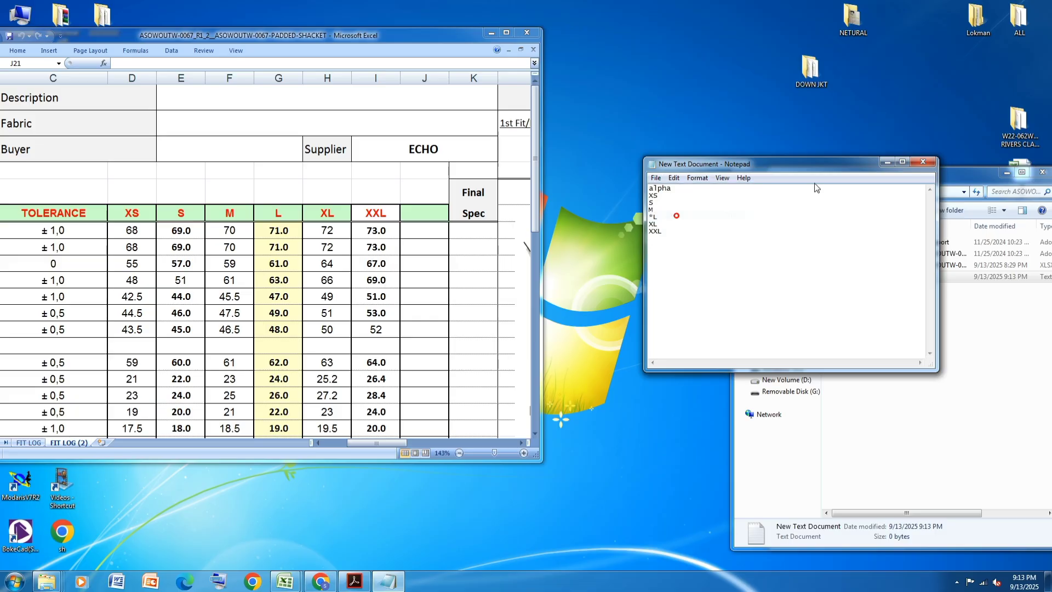
pyautogui.click(922, 163)
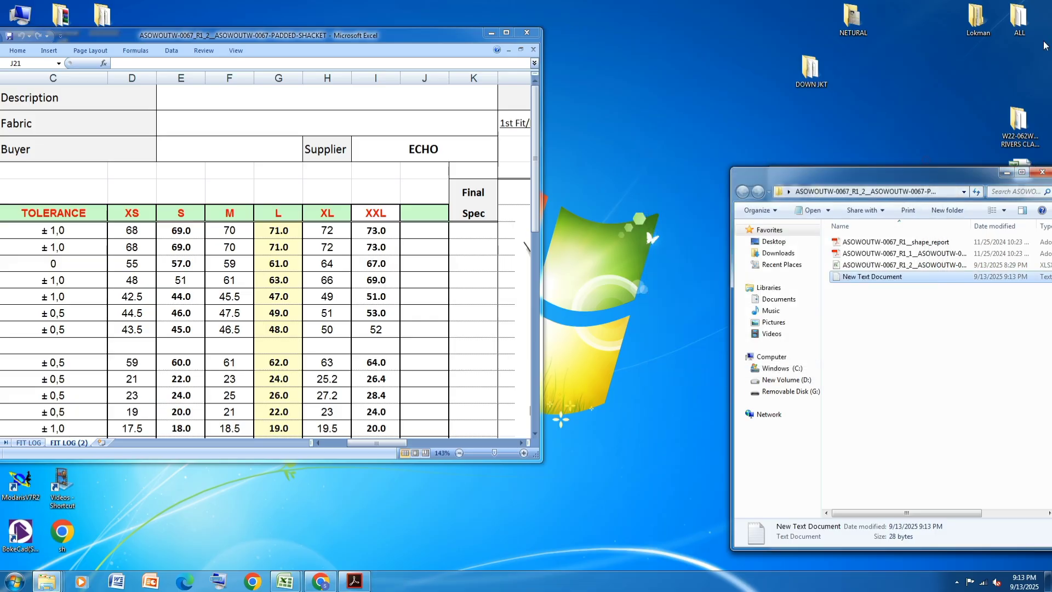
# - Fill the L size column of the measurement chart with standard yellow, from its header through the Collar point row
pyautogui.click(506, 33)
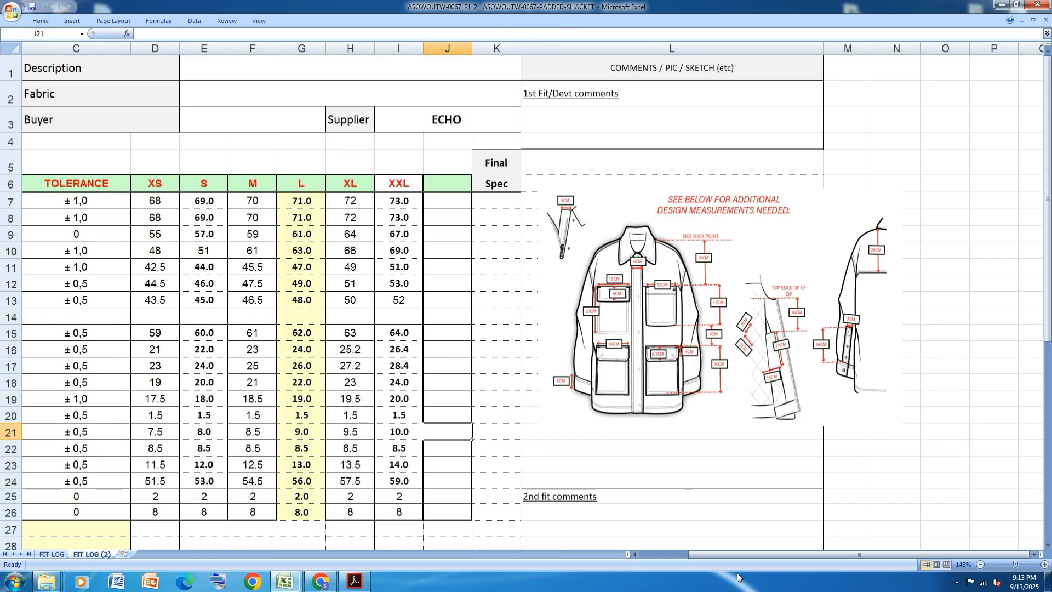
pyautogui.moveTo(745, 557); pyautogui.dragTo(647, 556)
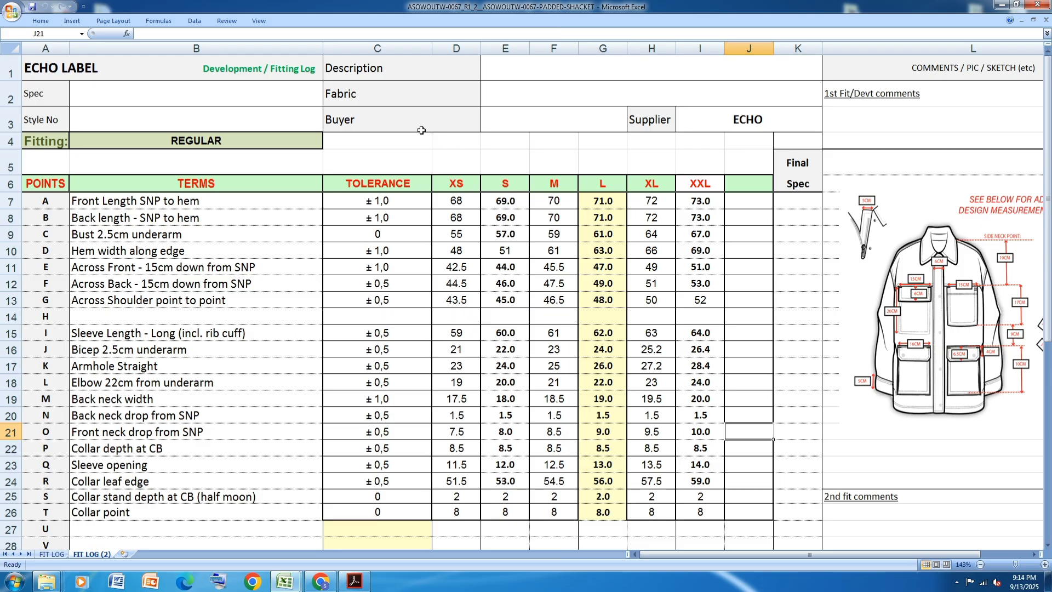
pyautogui.moveTo(603, 183); pyautogui.dragTo(604, 518)
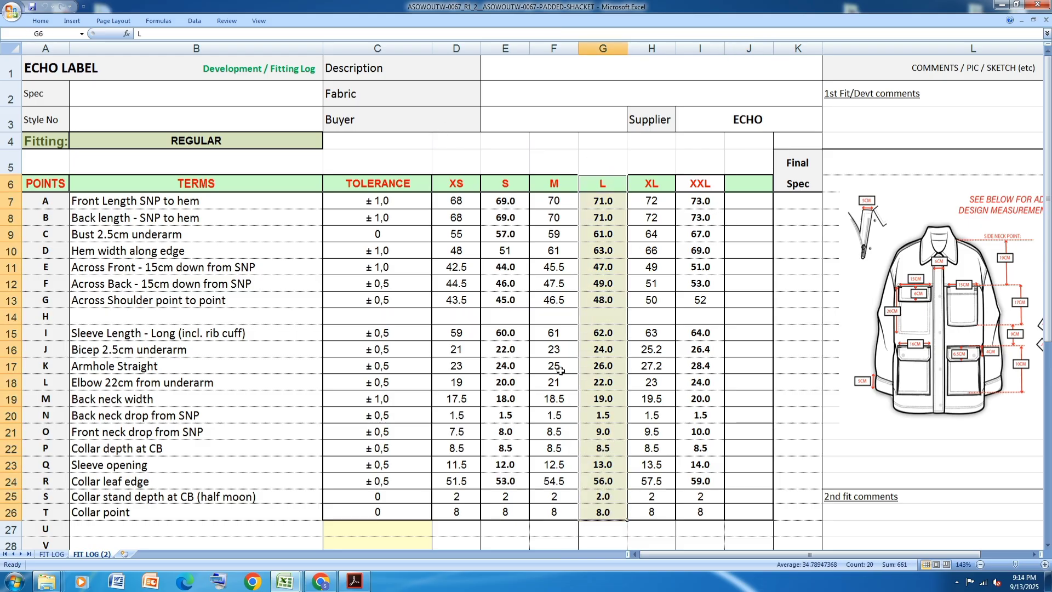
pyautogui.click(41, 21)
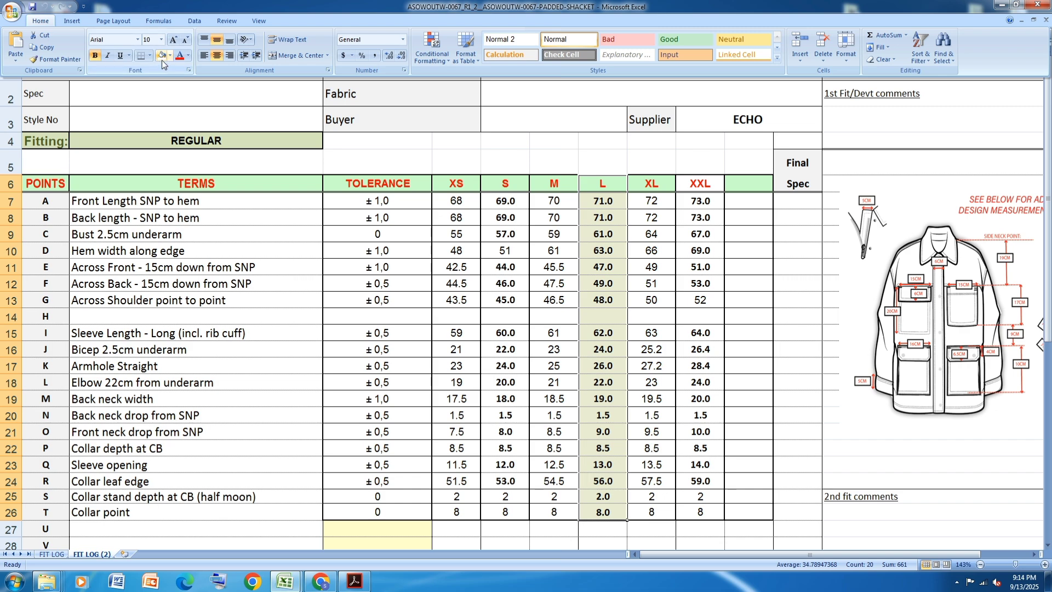
pyautogui.click(170, 55)
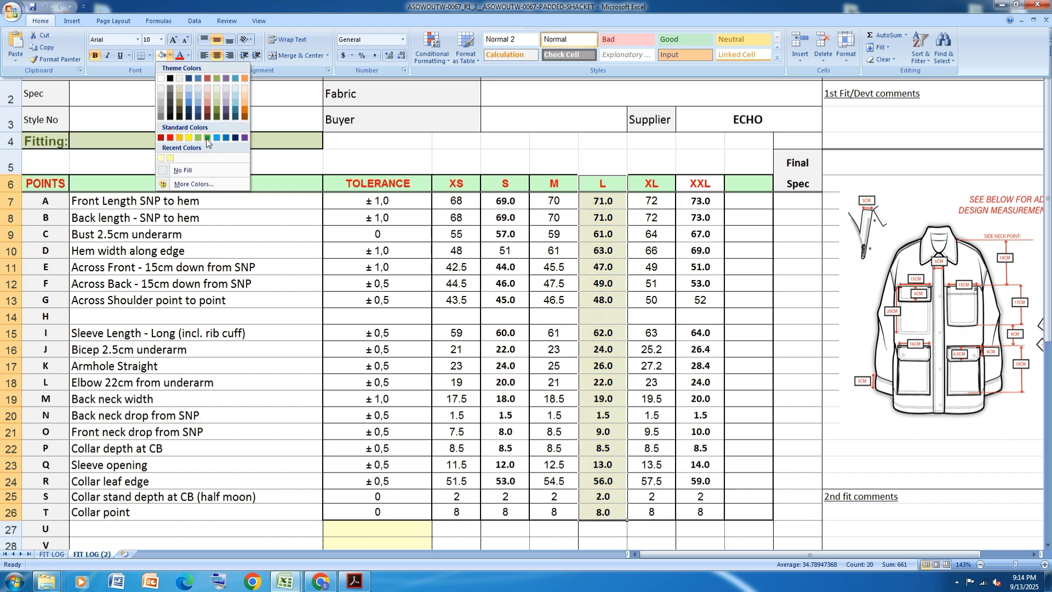
pyautogui.click(188, 137)
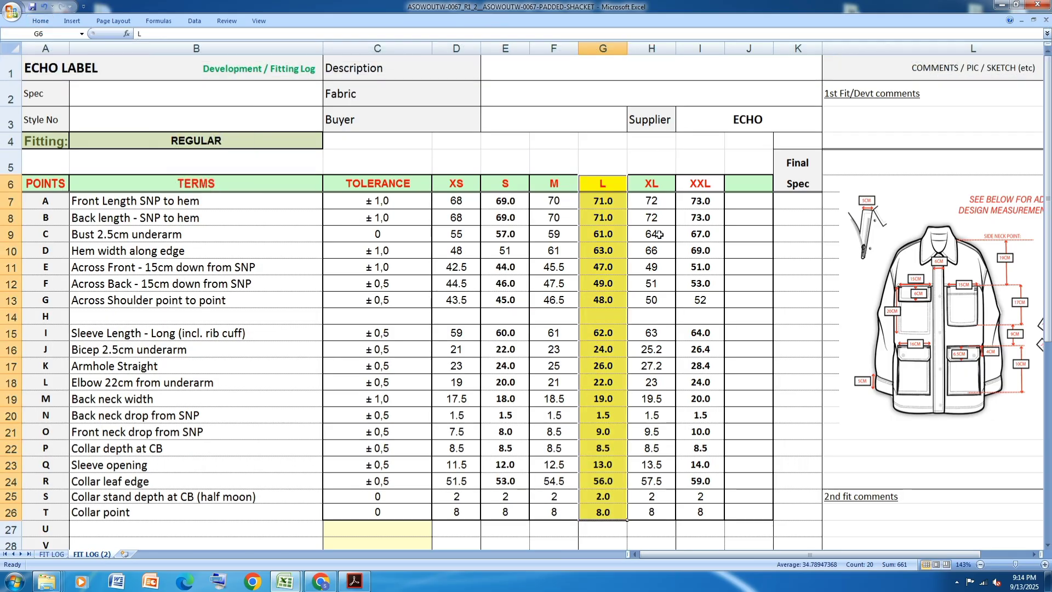
pyautogui.click(767, 289)
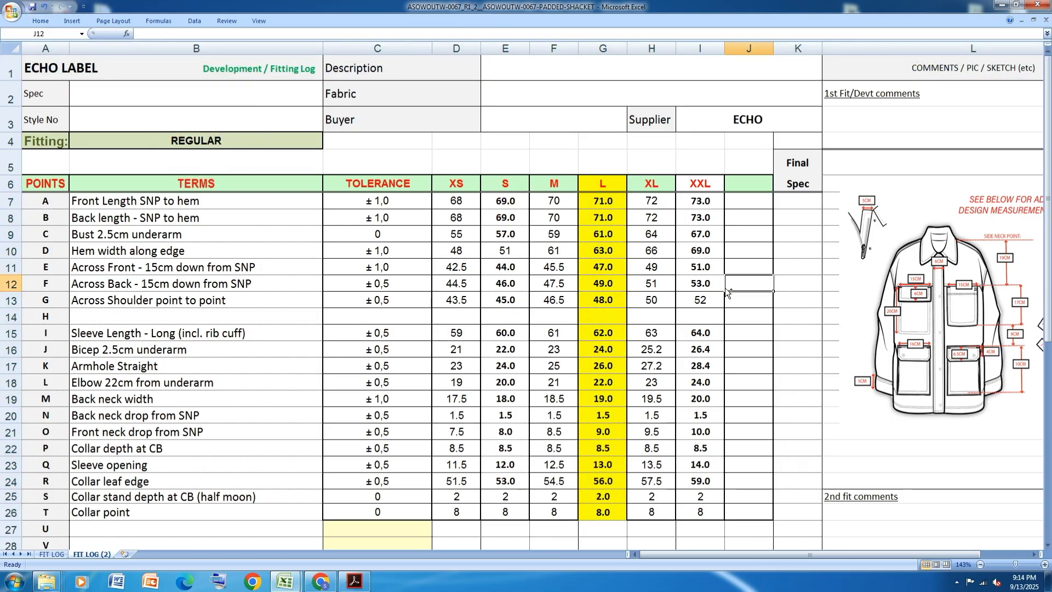
# - Put the spreadsheet aside, launch Modaris V8R1 and open its Access Paths settings
pyautogui.click(1003, 8)
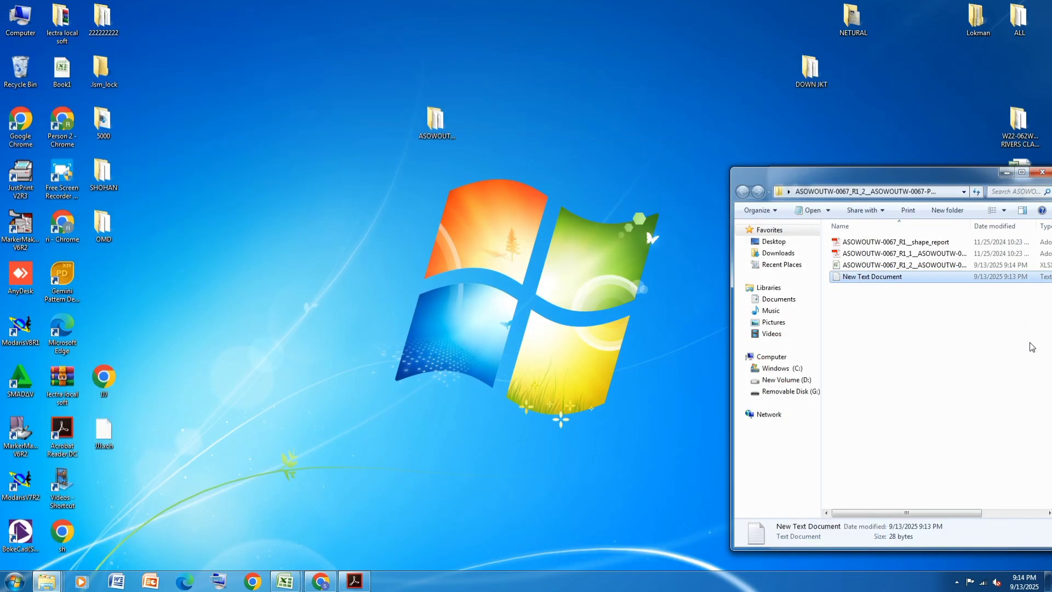
pyautogui.doubleClick(22, 329)
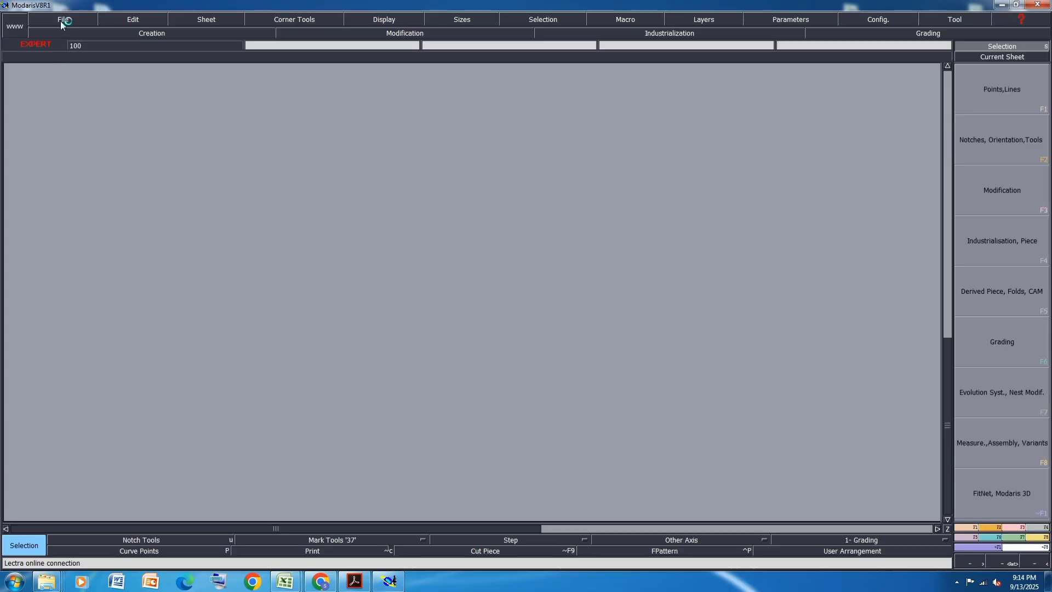
pyautogui.click(62, 22)
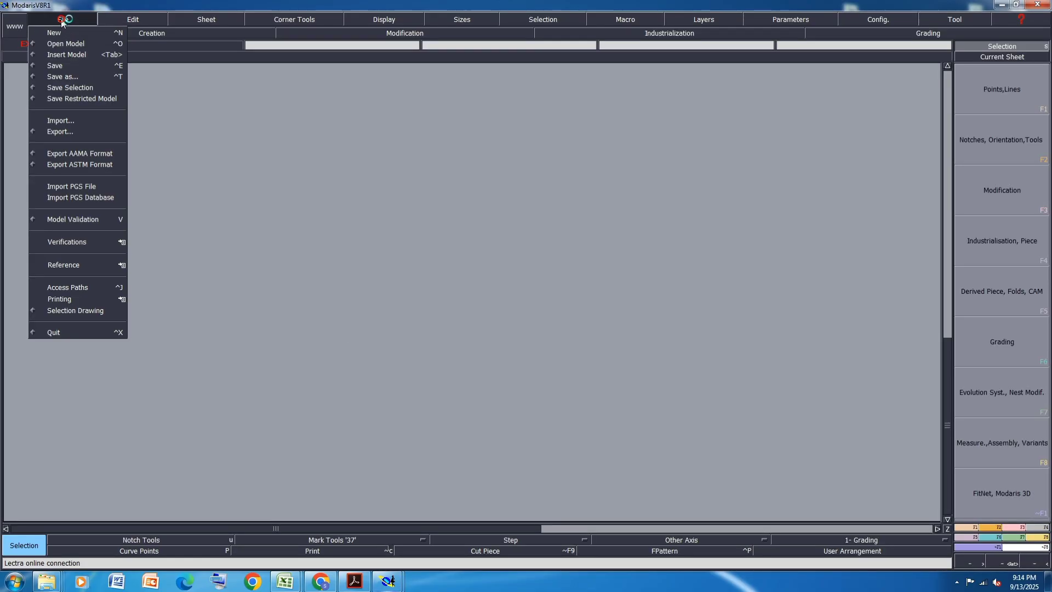
pyautogui.click(74, 288)
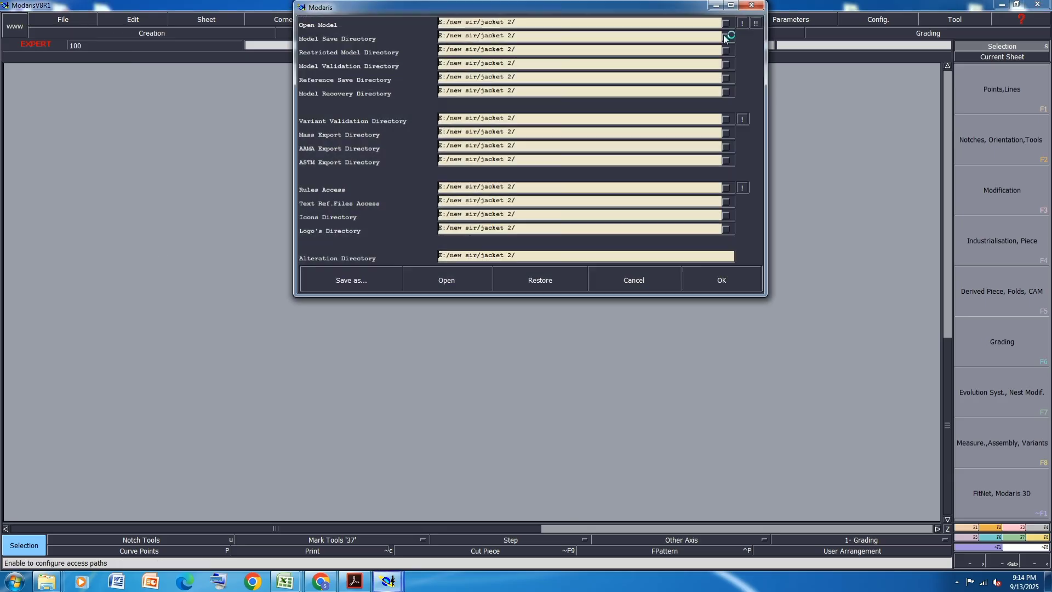
# - Set every access path directory to the ASOWOUTW-0067_R1_2__ASOWOUTW-0067-PADDED-SHACKET folder on the desktop and accept the settings
pyautogui.click(597, 24)
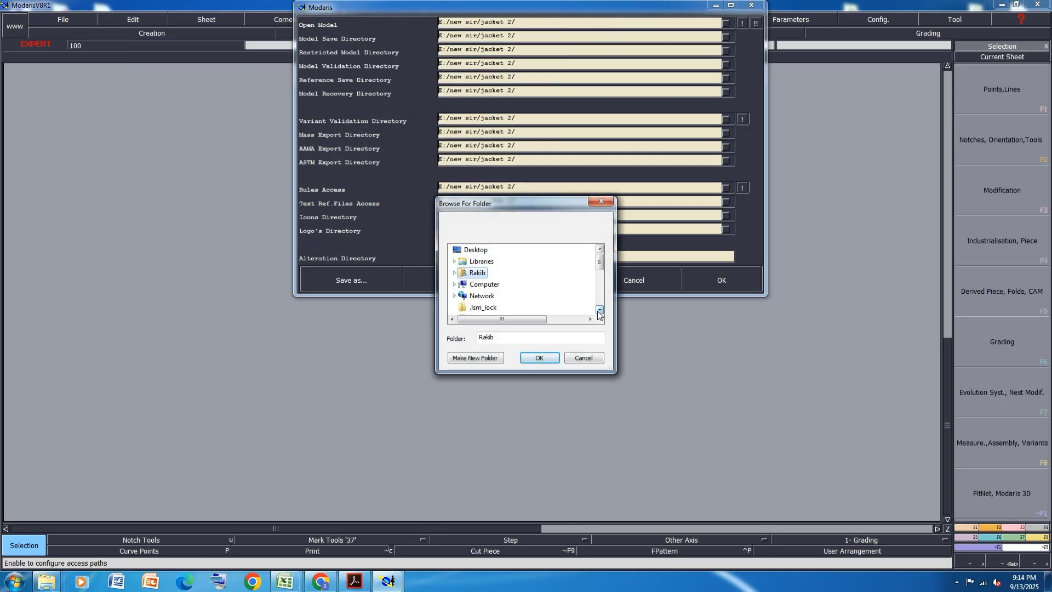
pyautogui.click(599, 310)
pyautogui.click(600, 310)
pyautogui.click(600, 309)
pyautogui.click(600, 309)
pyautogui.click(600, 309)
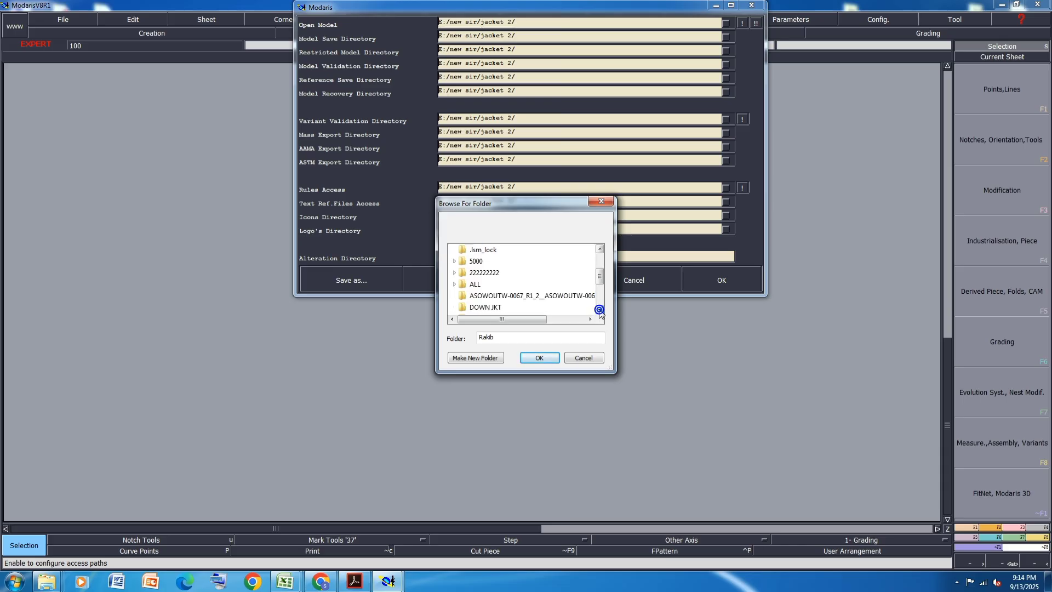
pyautogui.click(490, 296)
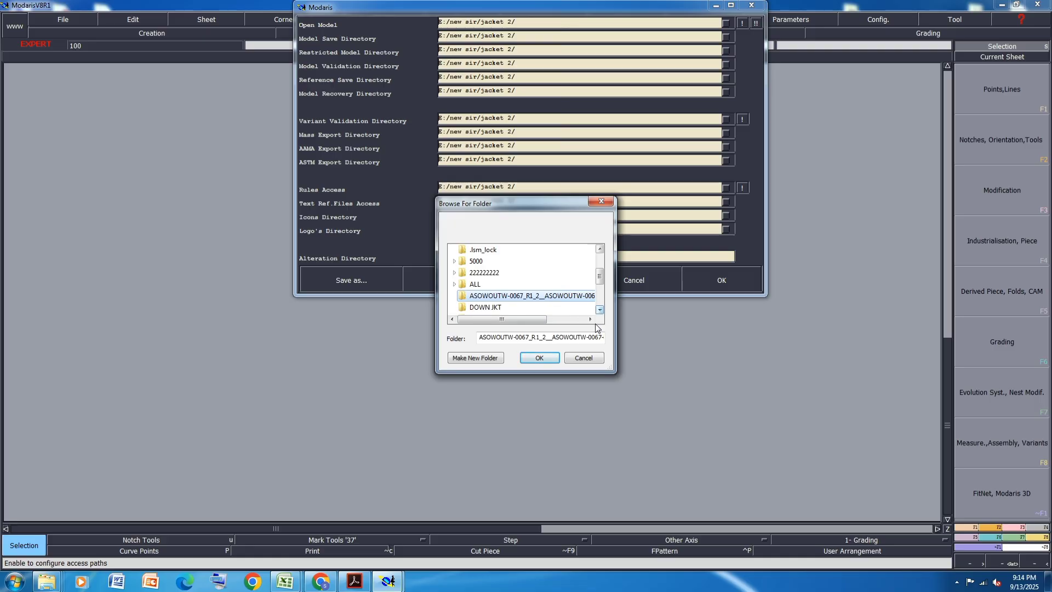
pyautogui.click(546, 358)
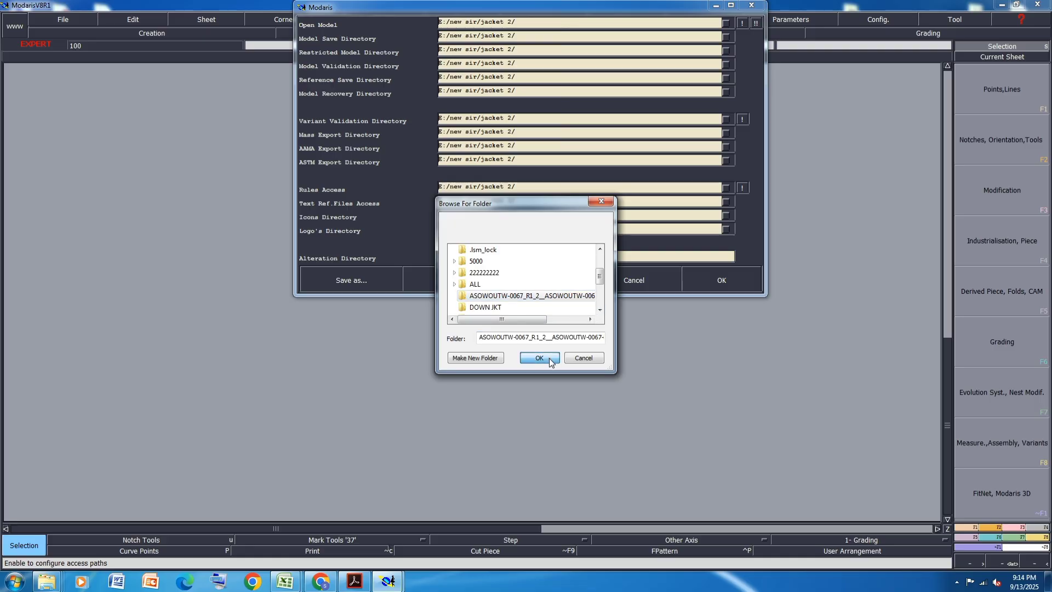
pyautogui.click(755, 23)
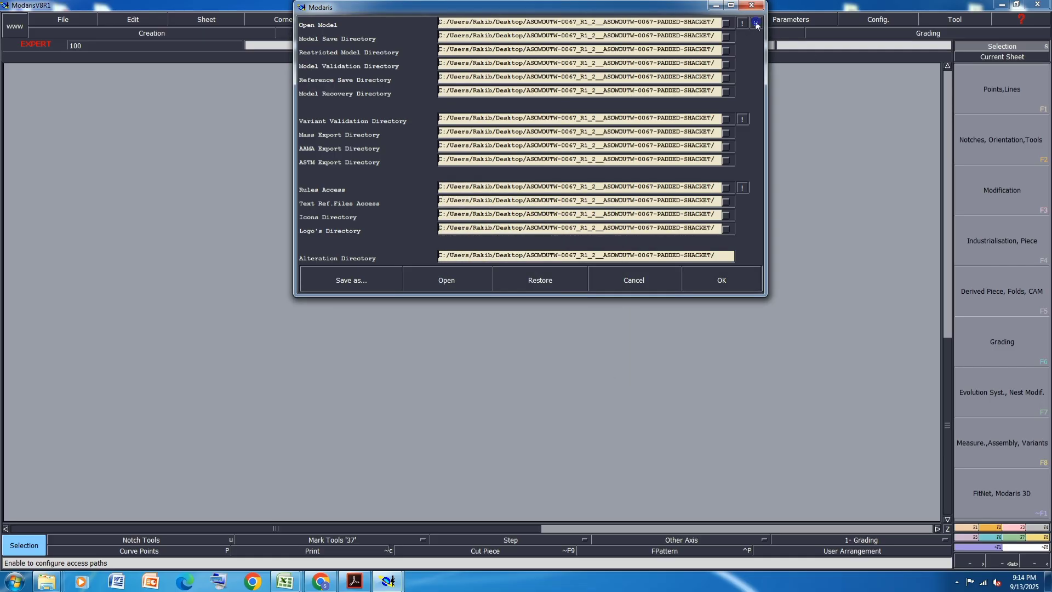
pyautogui.click(722, 280)
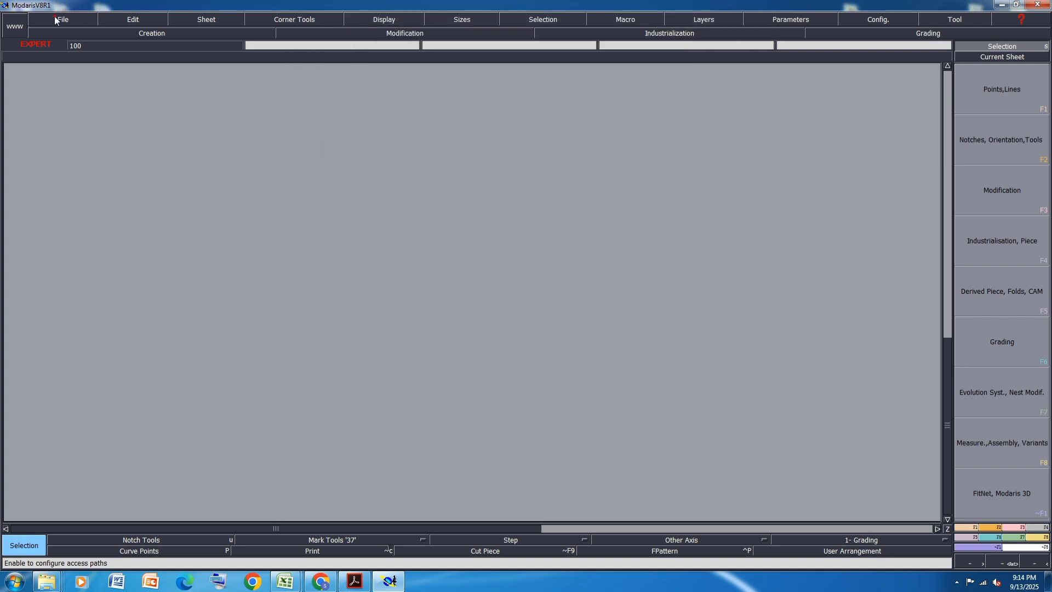
# - Create a new model named SHACKET, consulting the tech pack PDF for the garment description
pyautogui.click(55, 20)
pyautogui.click(64, 34)
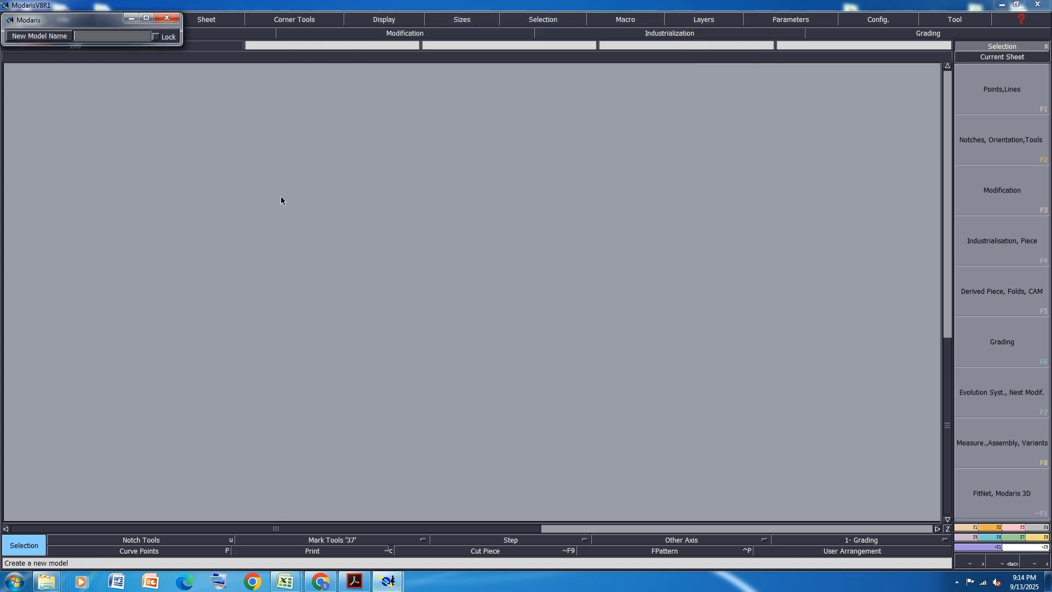
pyautogui.click(354, 581)
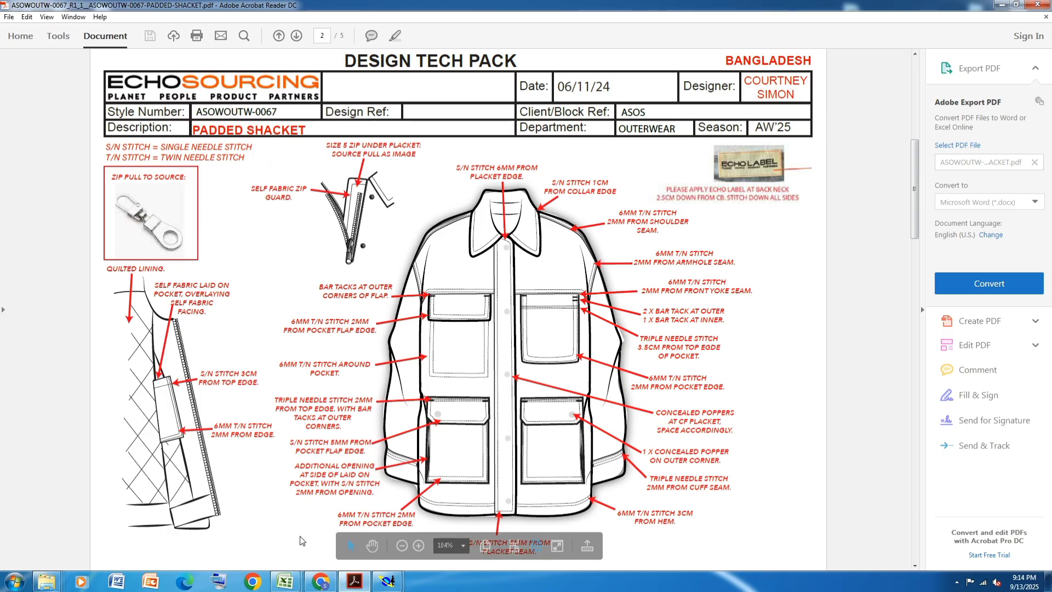
pyautogui.moveTo(387, 582)
pyautogui.click(431, 531)
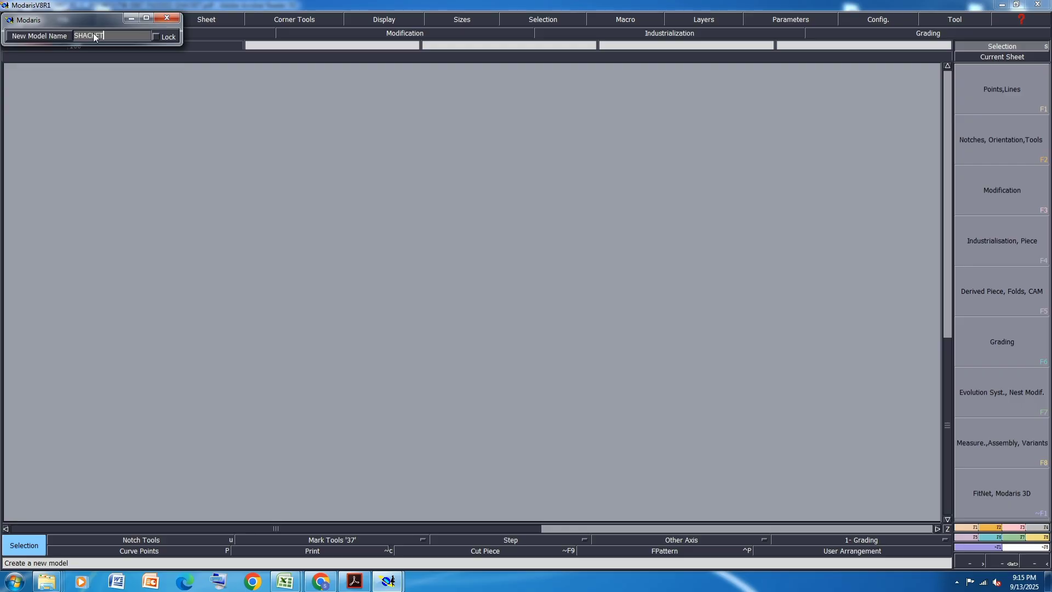
pyautogui.press('Return')
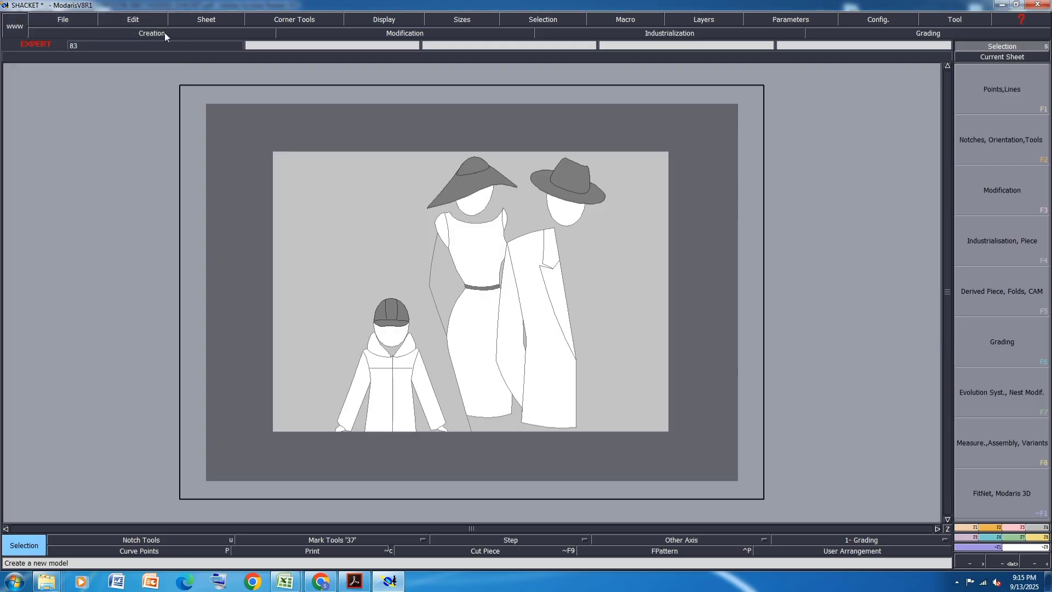
# - Show the title block and the size list on the SHACKET model sheet, and arrange the sheet on the desk
pyautogui.click(387, 19)
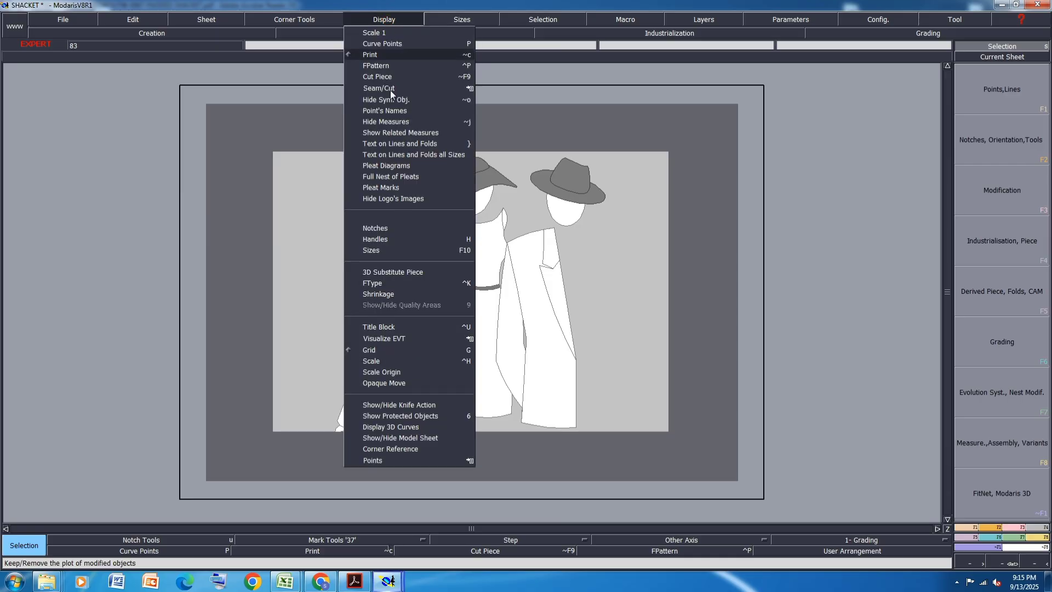
pyautogui.click(379, 326)
pyautogui.click(381, 19)
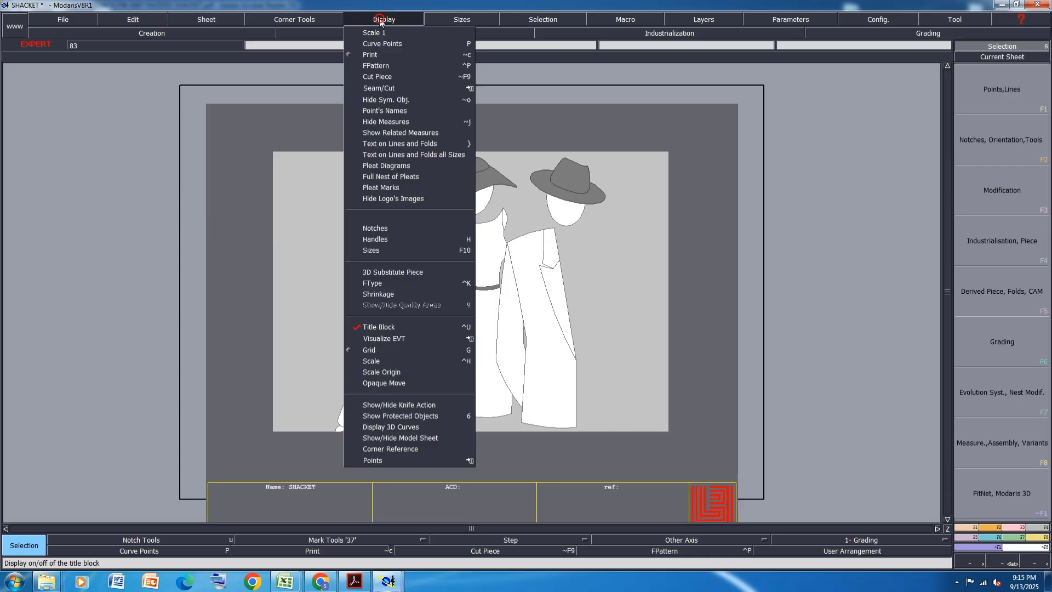
pyautogui.click(378, 250)
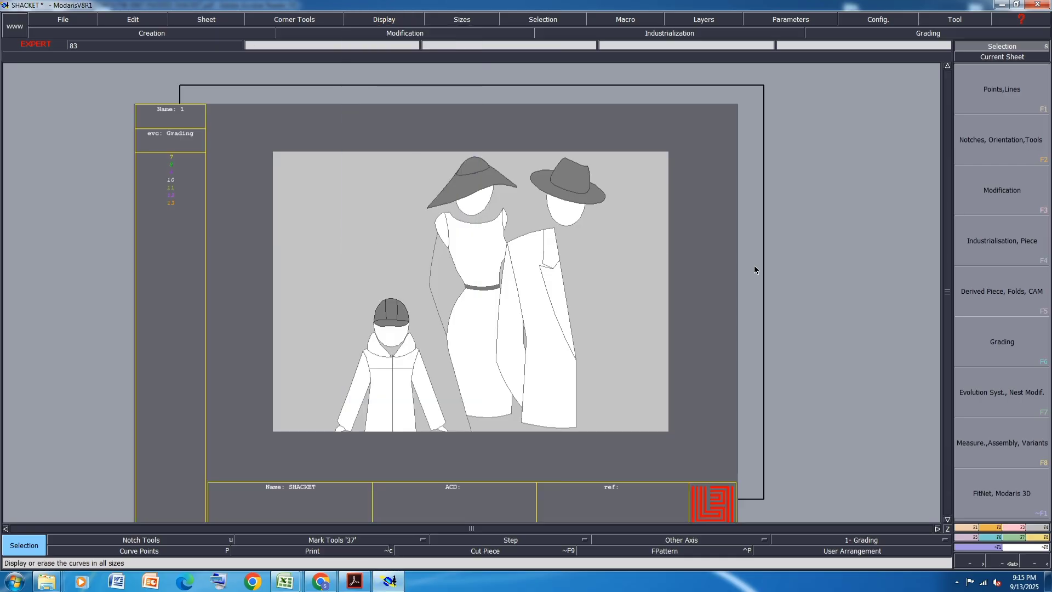
pyautogui.press('j')
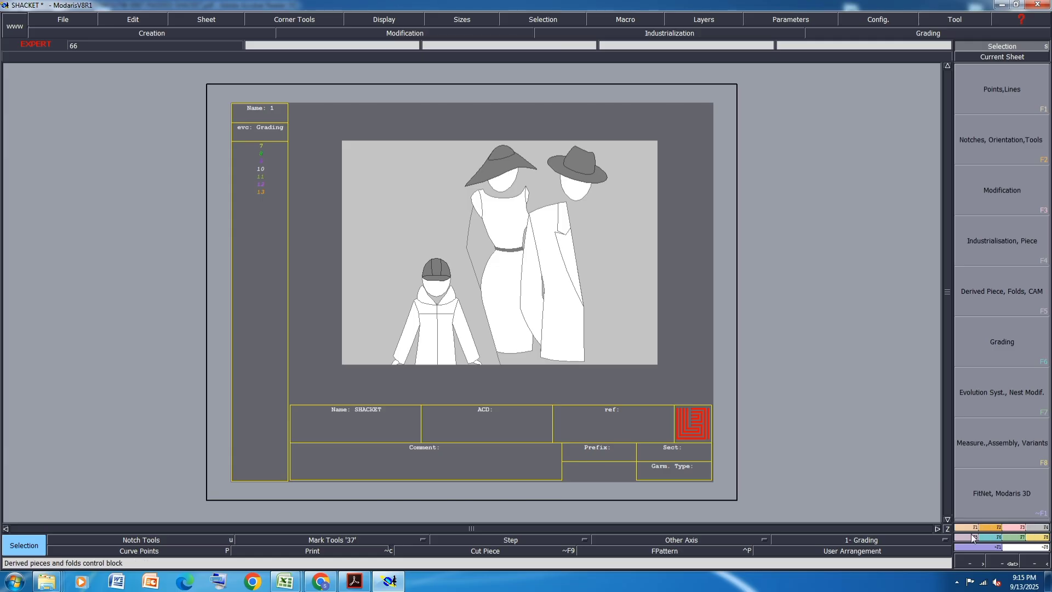
# - Import the alpha size file from the desktop ASOWOUTW-0067_R1_2__ASOWOUTW-0067-PADDED-SHACKET folder into the SHACKET model with Imp. EVT
pyautogui.press('F7')
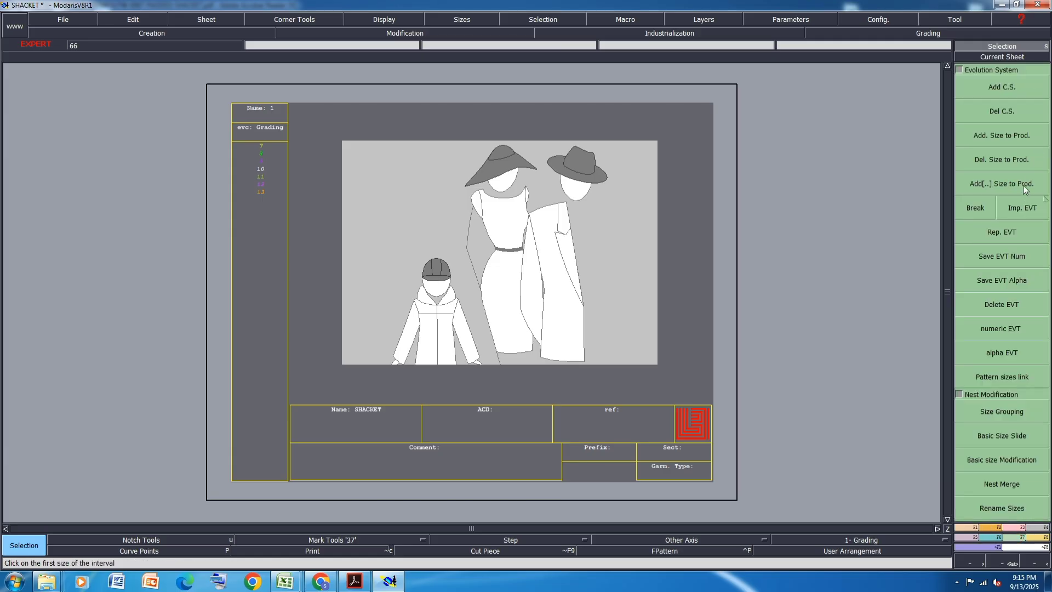
pyautogui.click(1022, 208)
pyautogui.click(575, 234)
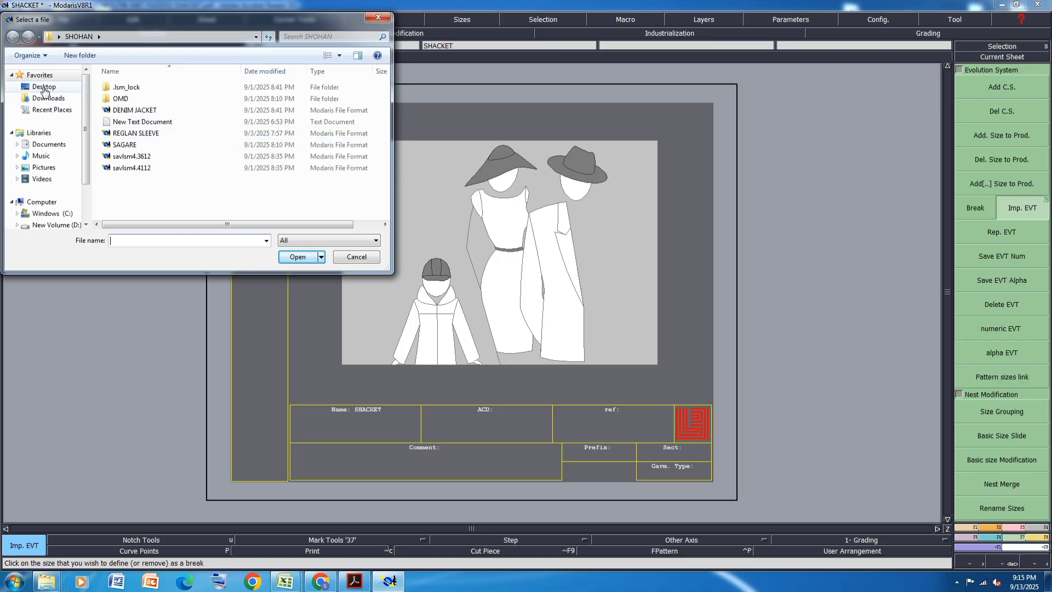
pyautogui.click(43, 86)
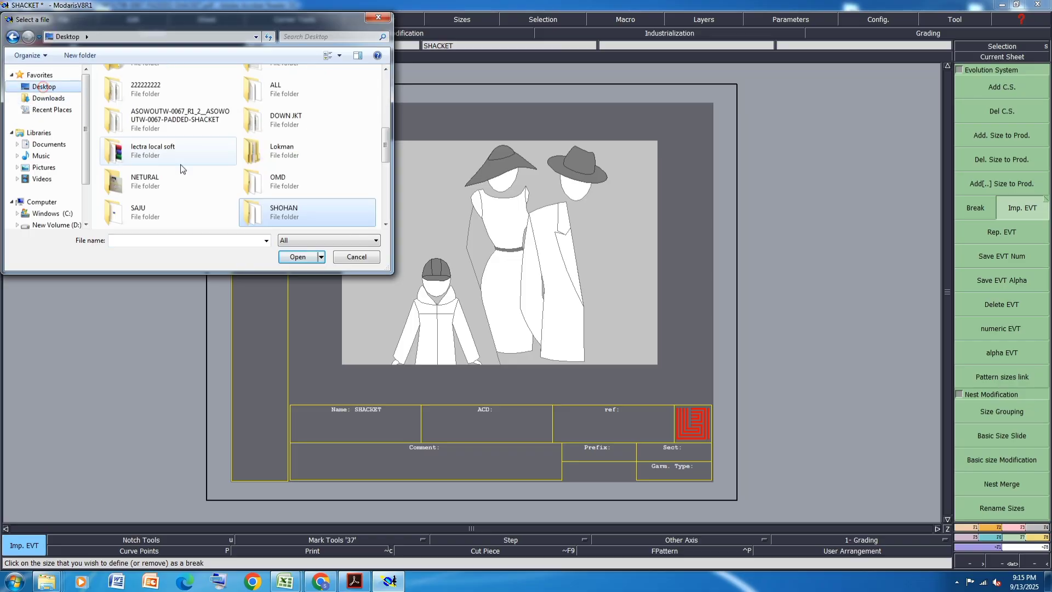
pyautogui.doubleClick(180, 119)
pyautogui.click(141, 134)
pyautogui.click(283, 258)
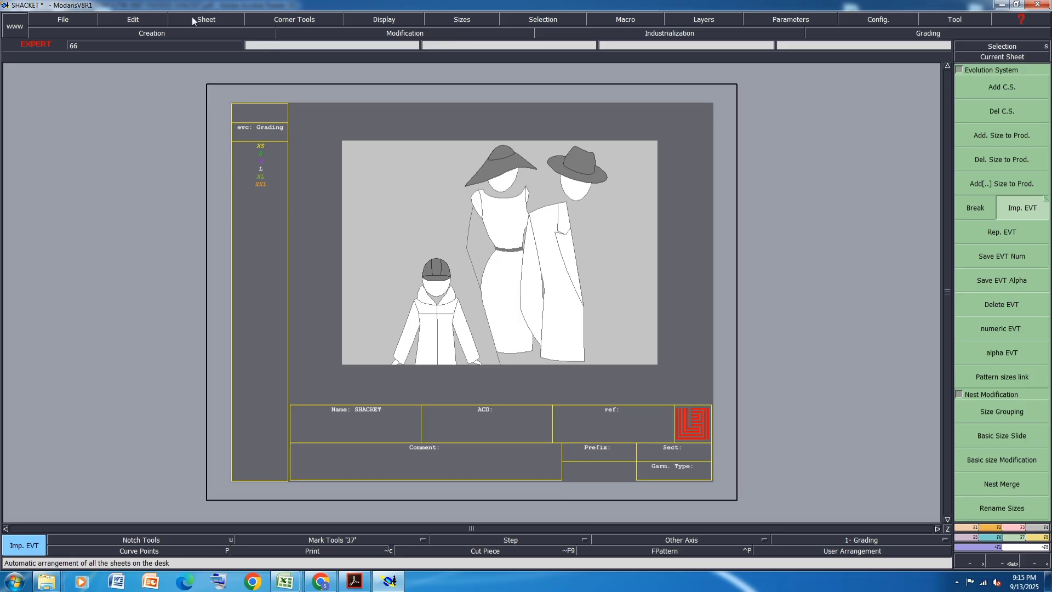
# - Create a new blank sheet in the SHACKET model and arrange all the sheets on the desk
pyautogui.click(206, 20)
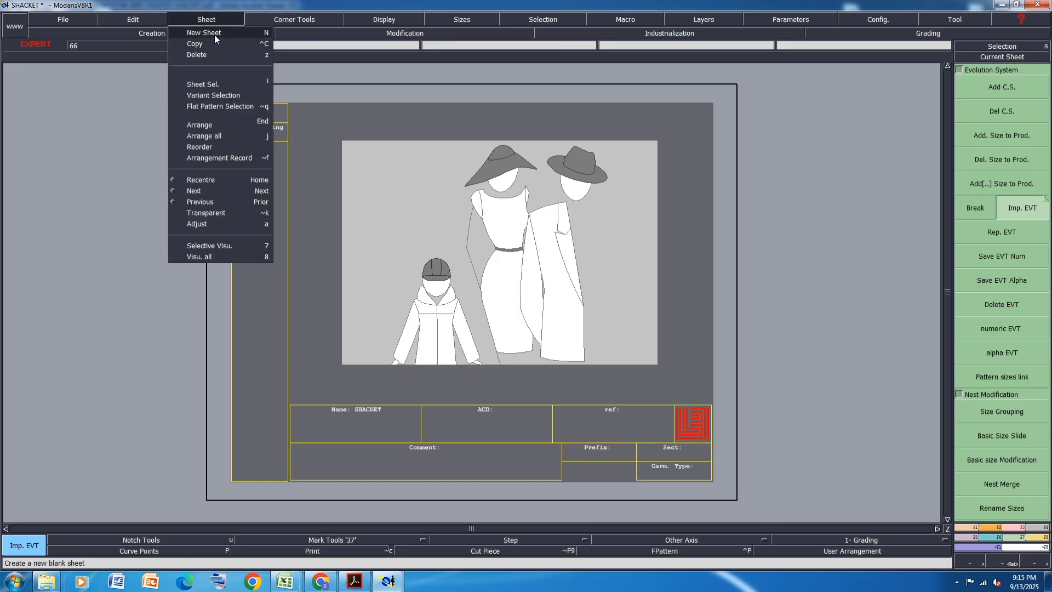
pyautogui.click(215, 35)
pyautogui.press('8')
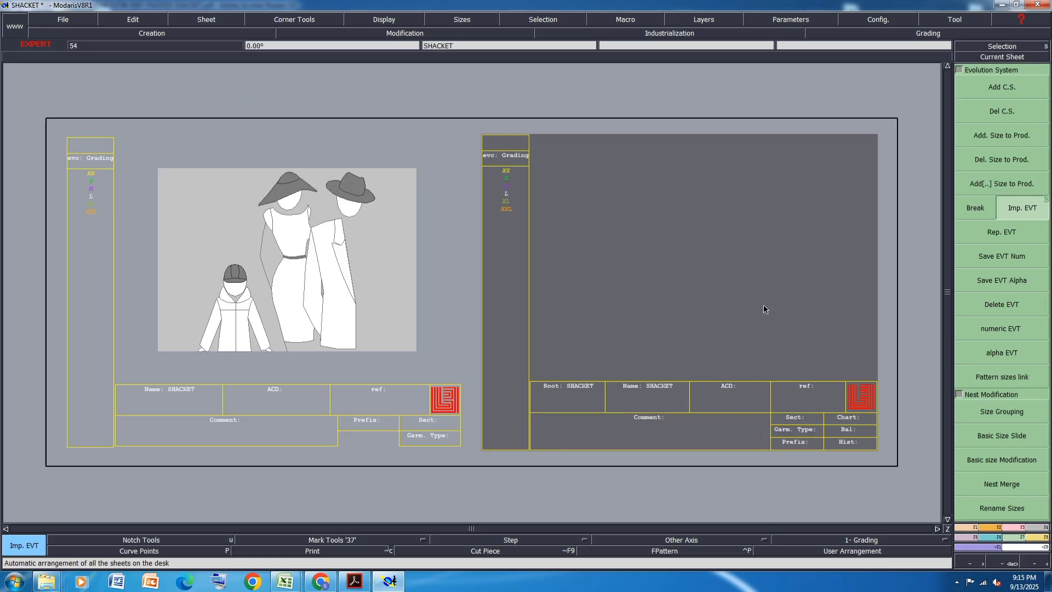
pyautogui.scroll(2, 897, 275)
pyautogui.scroll(-2, 187, 240)
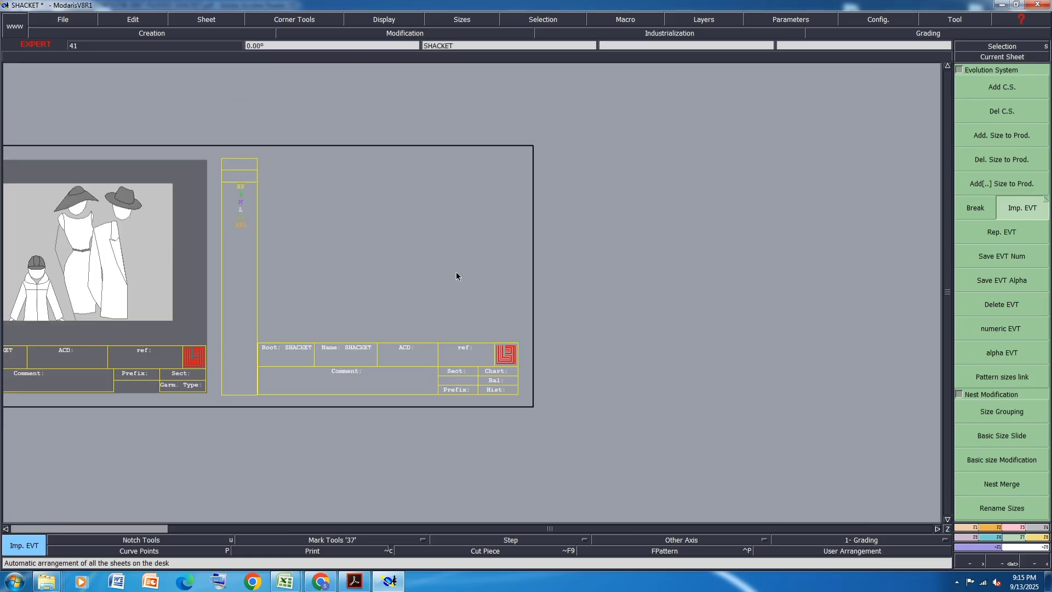
pyautogui.scroll(1, 505, 228)
pyautogui.scroll(1, 355, 242)
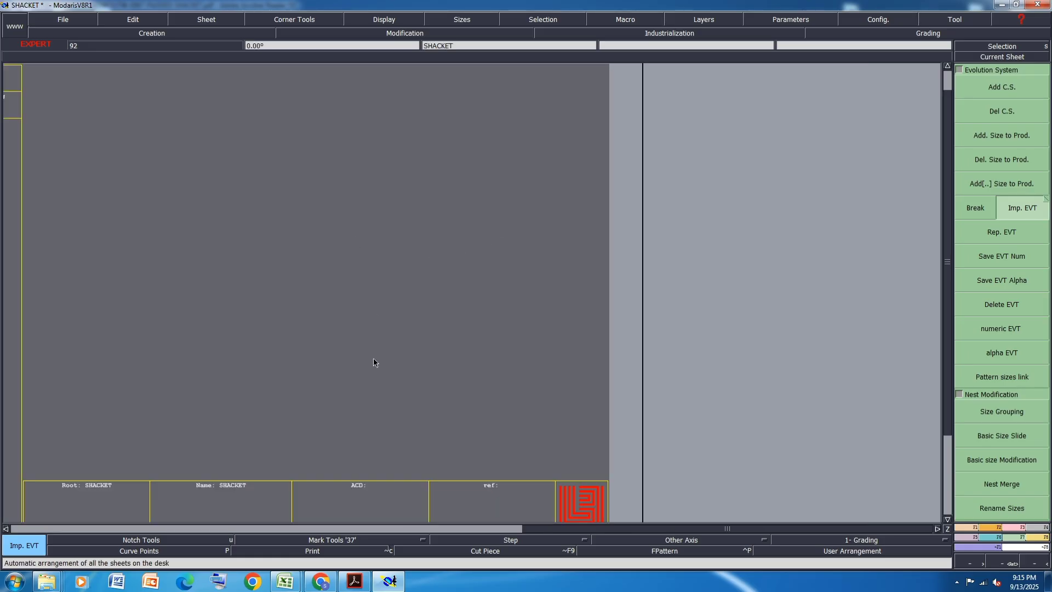
# - Switch to the ASOWOUTW-0067 measurement spreadsheet in Excel and fill the Front Length SNP to hem row with yellow
pyautogui.moveTo(292, 583)
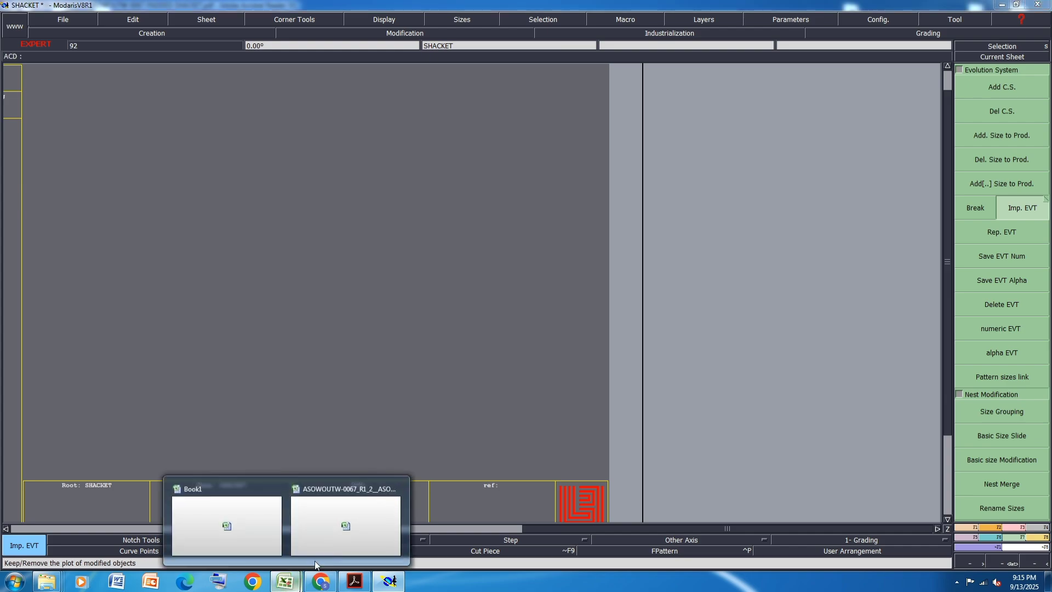
pyautogui.click(347, 524)
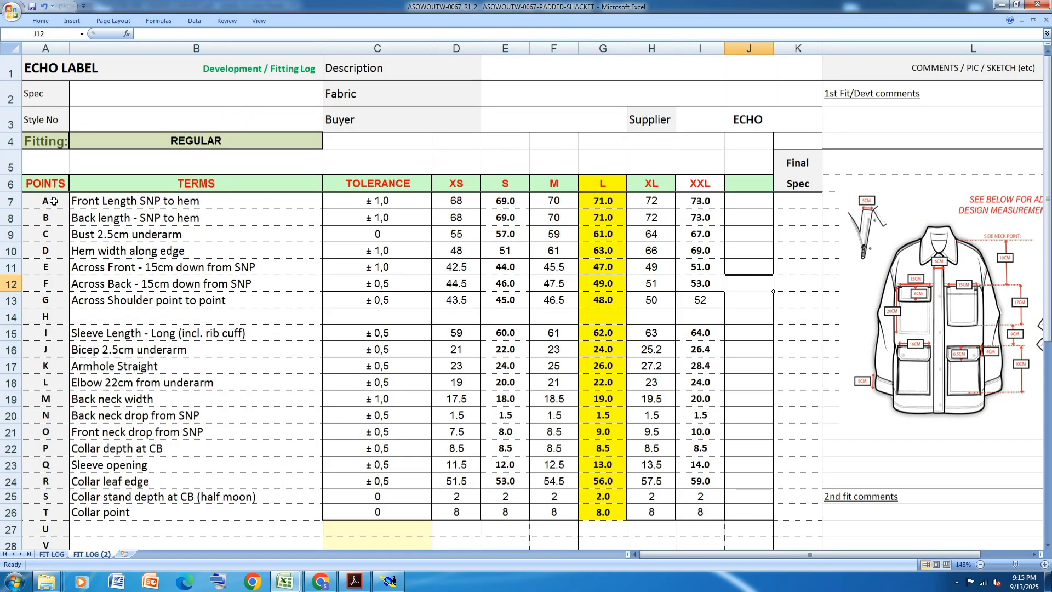
pyautogui.click(14, 201)
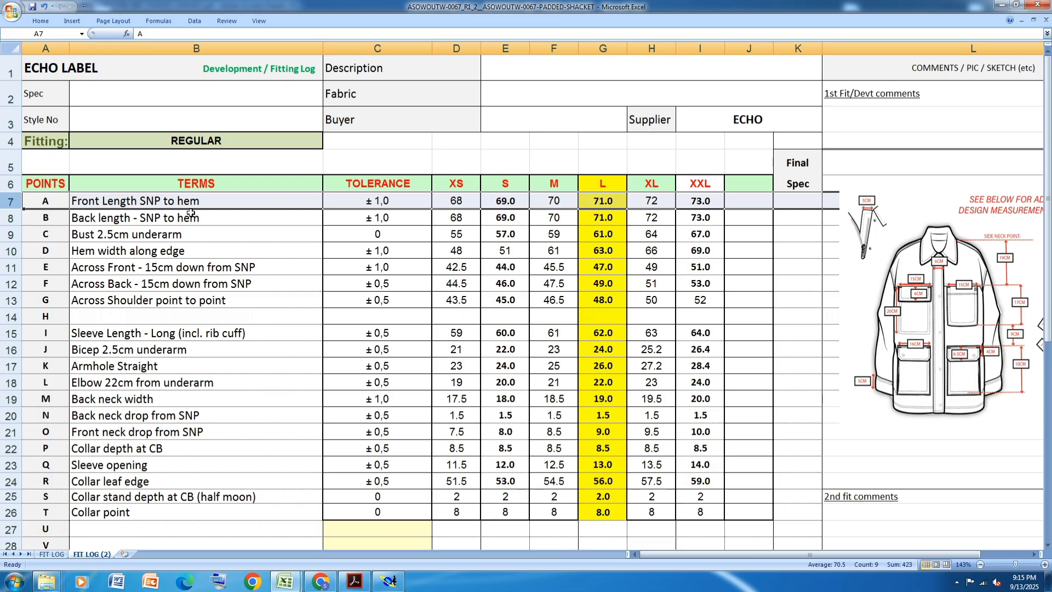
pyautogui.click(616, 203)
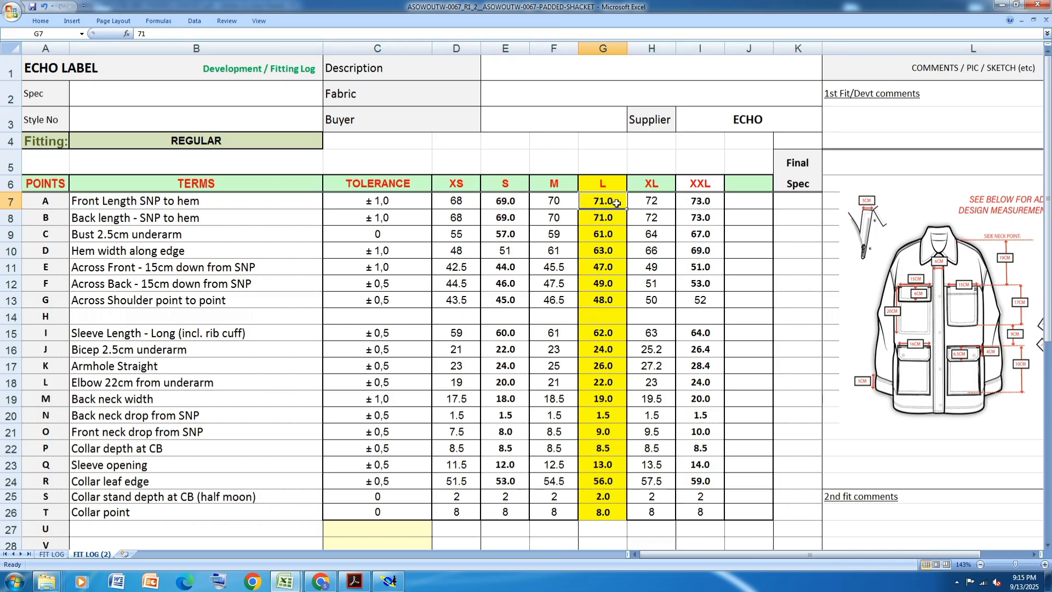
pyautogui.click(10, 202)
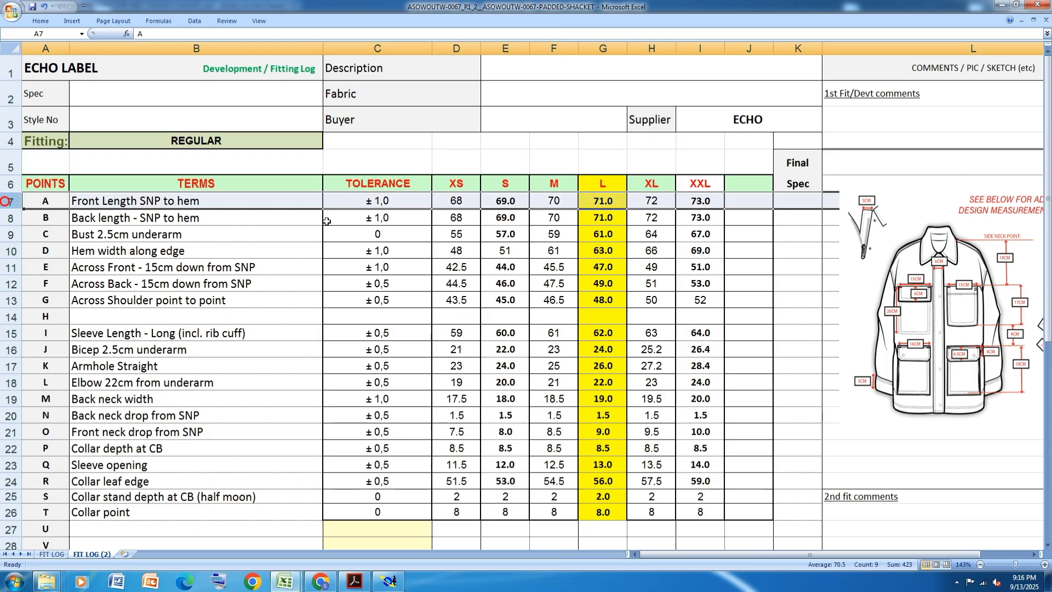
pyautogui.click(40, 21)
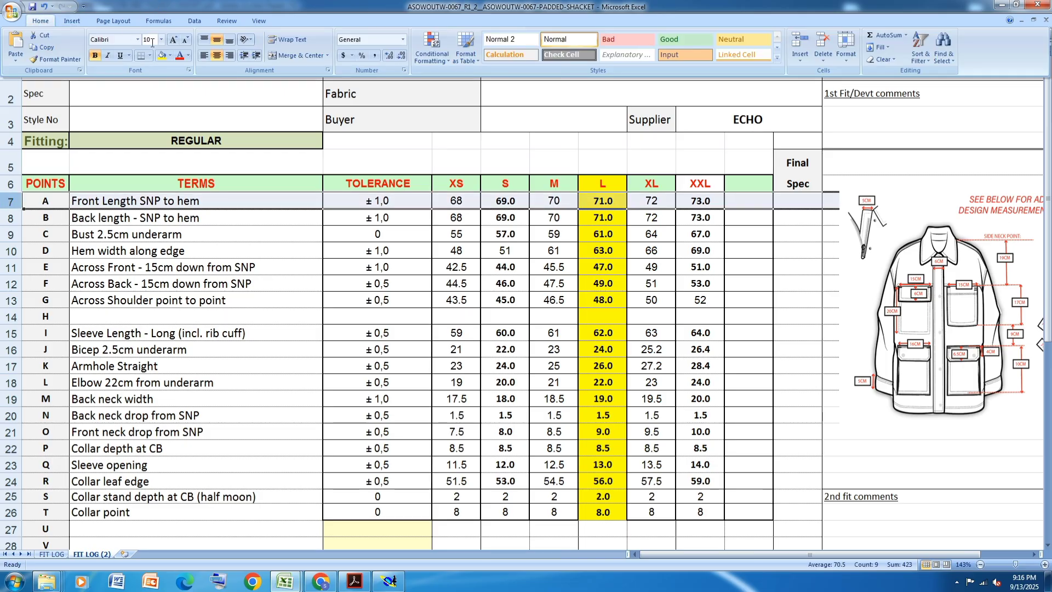
pyautogui.click(161, 57)
pyautogui.click(513, 301)
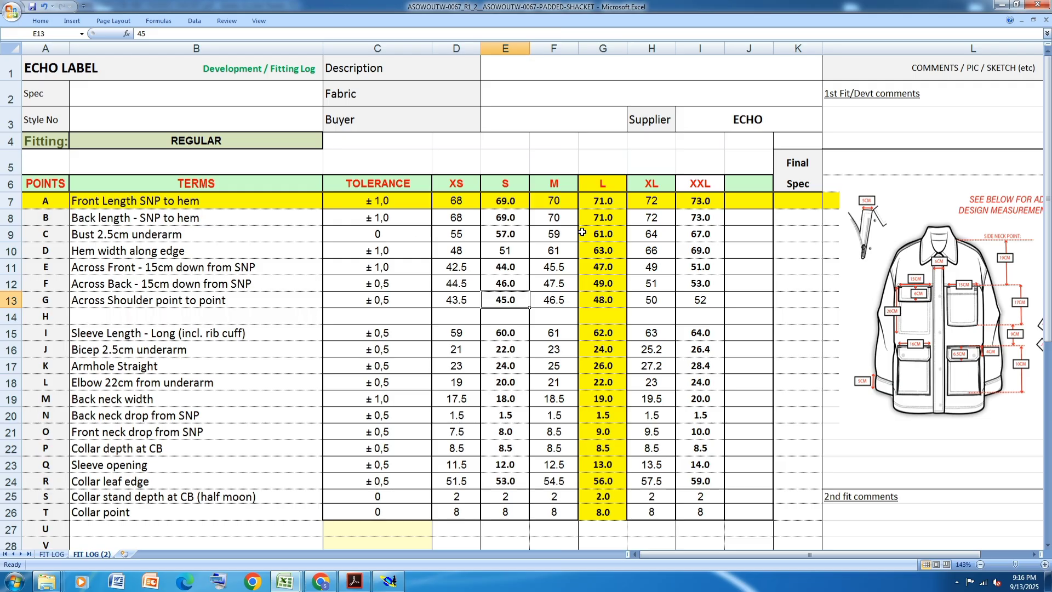
# - Fill the Back length - SNP to hem and Bust 2.5cm underarm rows with yellow
pyautogui.click(11, 218)
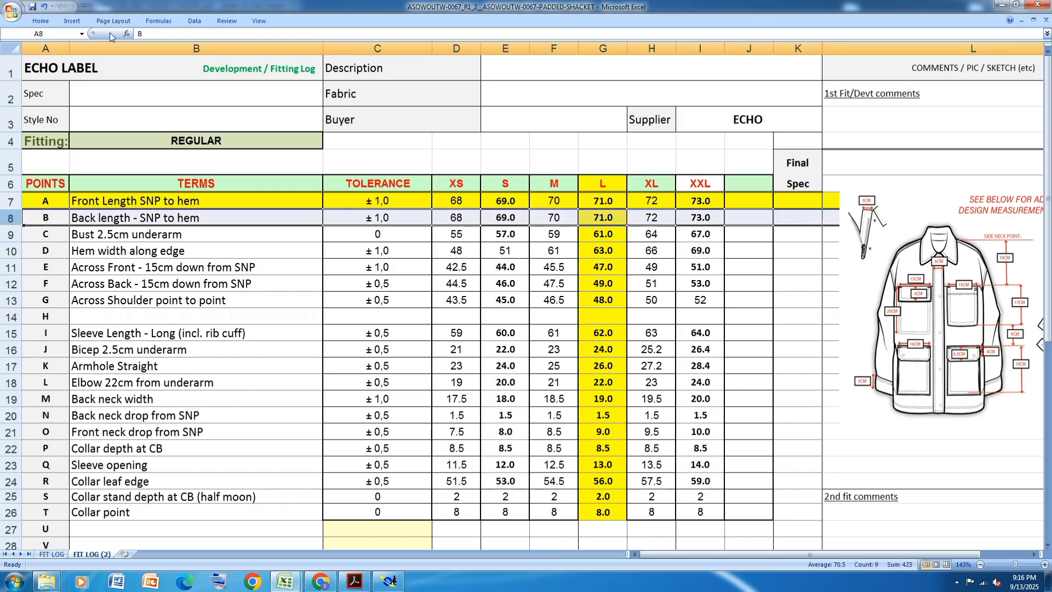
pyautogui.click(40, 21)
pyautogui.click(165, 58)
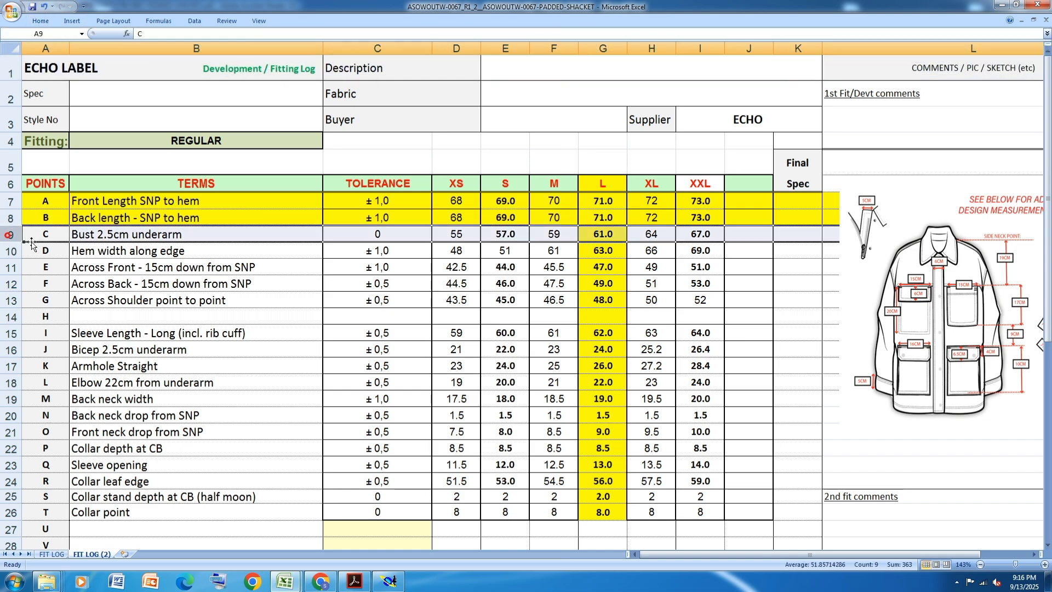
pyautogui.click(11, 234)
pyautogui.click(40, 21)
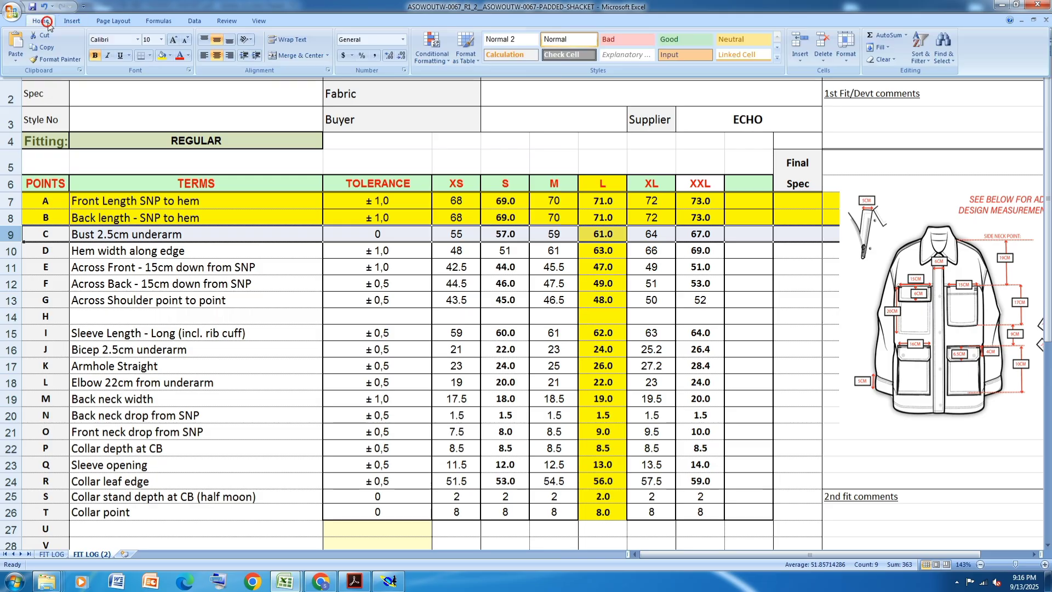
pyautogui.click(162, 57)
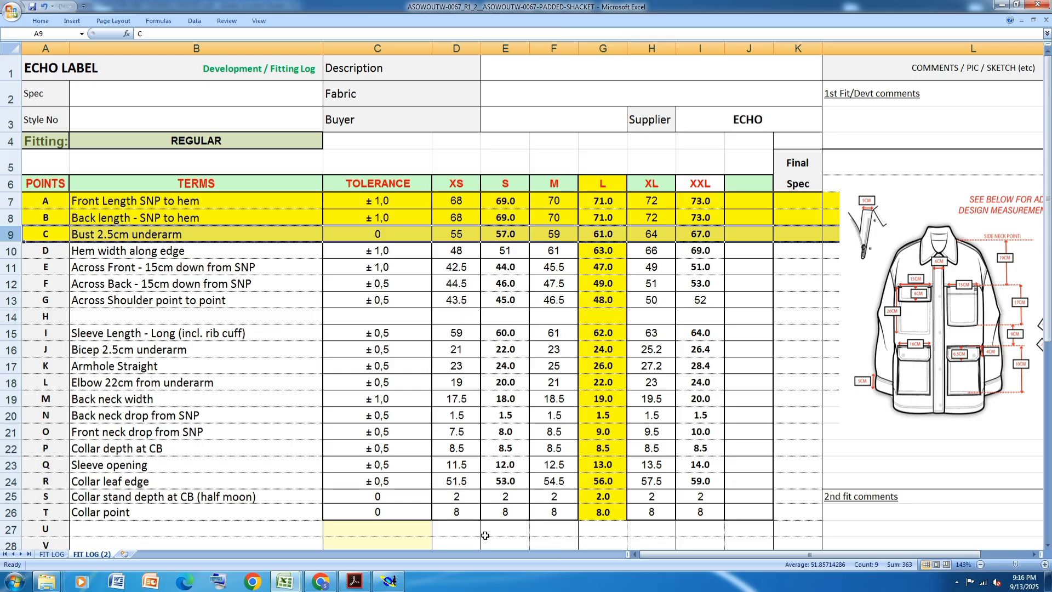
# - Switch to Modaris and construct a rectangle 71 cm wide and 30.5 cm high on the SHACKET sheet
pyautogui.click(389, 581)
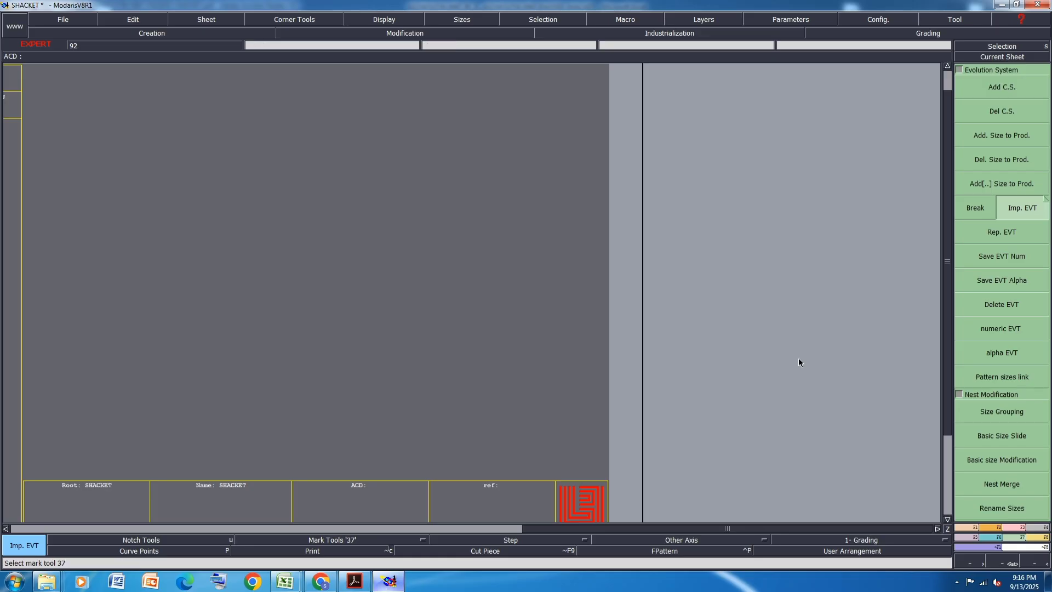
pyautogui.click(992, 529)
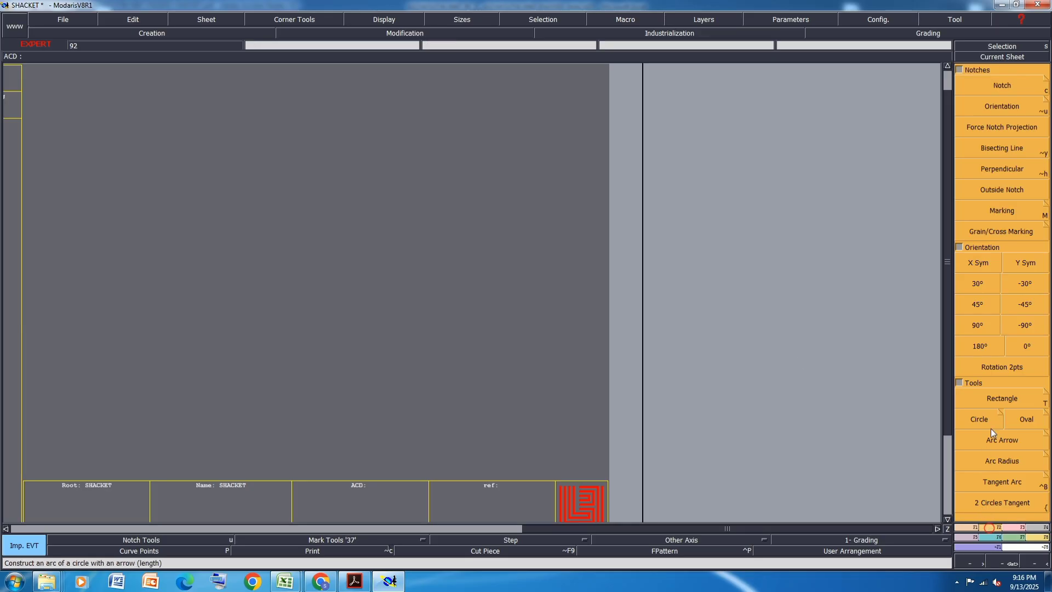
pyautogui.click(1014, 397)
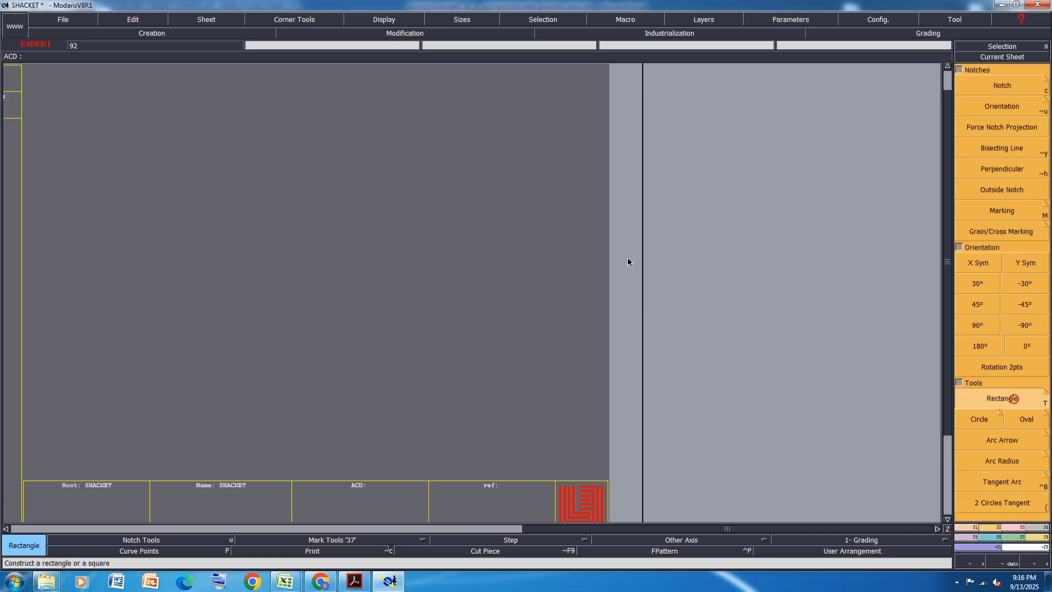
pyautogui.click(390, 582)
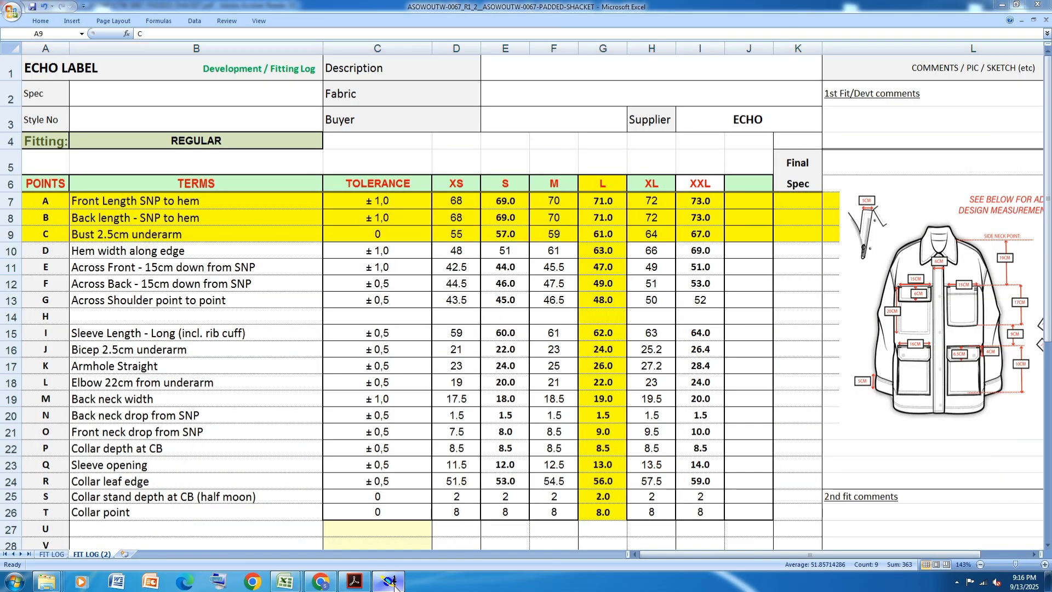
pyautogui.click(391, 582)
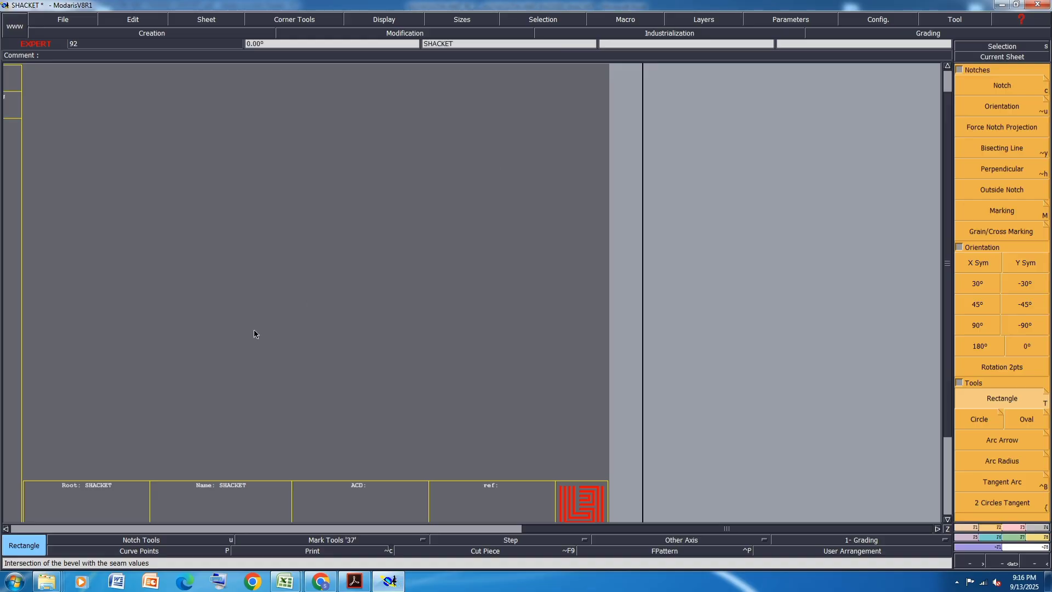
pyautogui.click(526, 152)
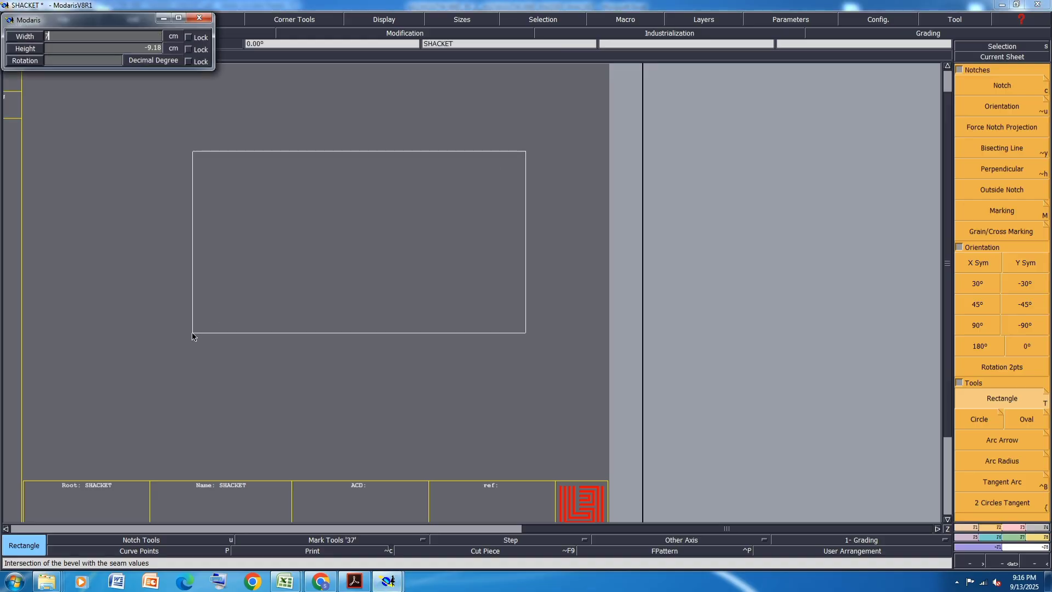
pyautogui.write('7')
pyautogui.press('Return')
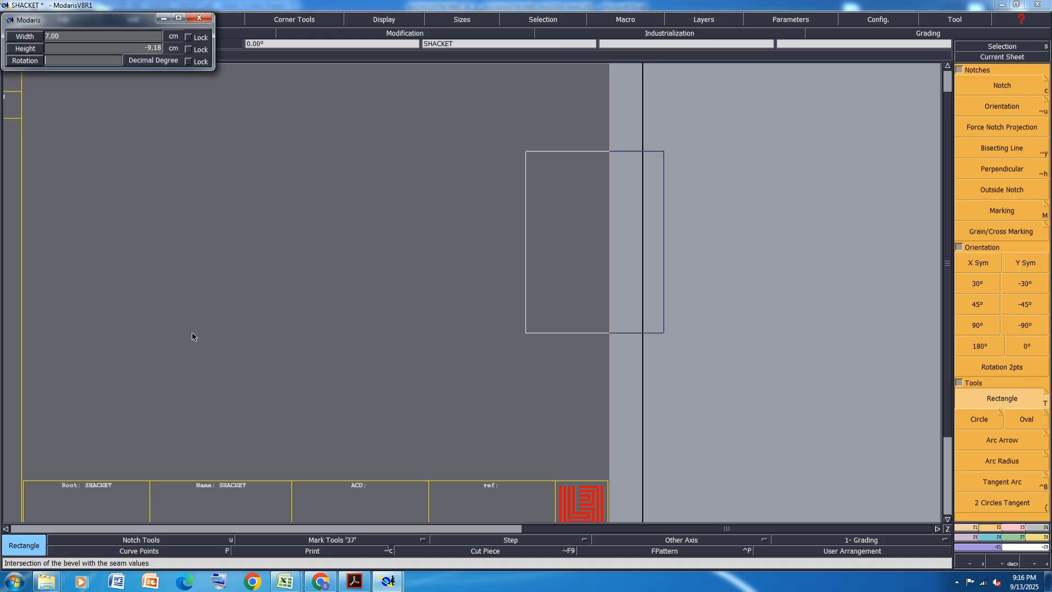
pyautogui.press('Up')
pyautogui.press('Down')
pyautogui.press('Up')
pyautogui.write('7')
pyautogui.press('Return')
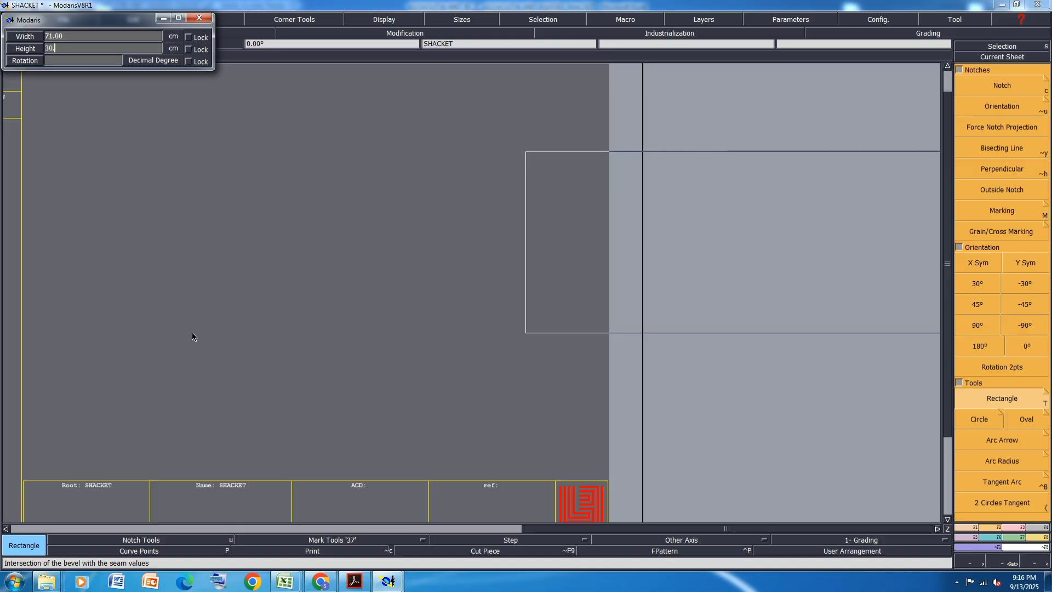
pyautogui.write('30.5')
pyautogui.press('Return')
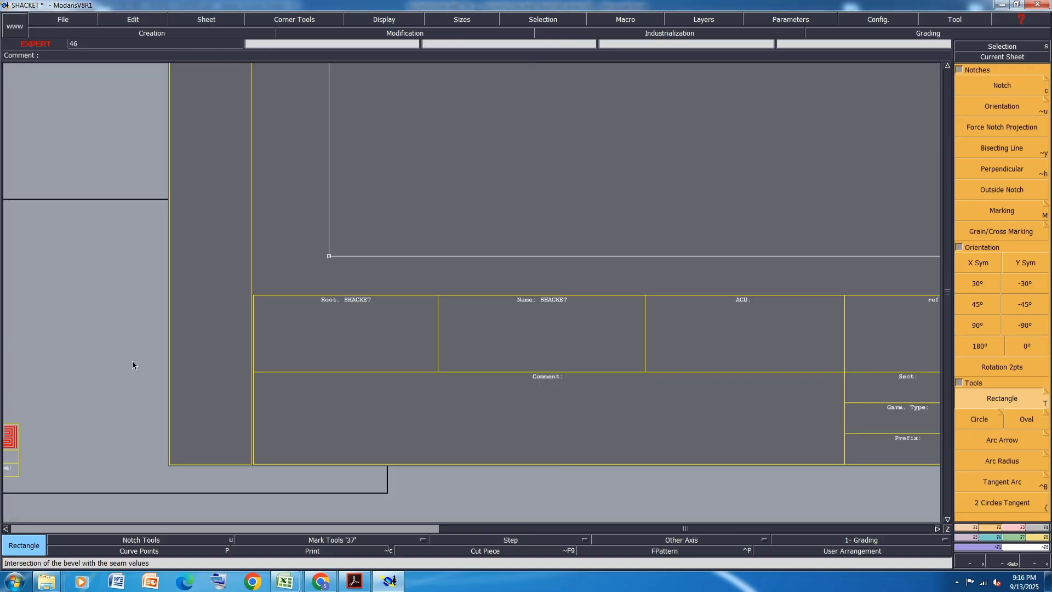
pyautogui.scroll(1, 568, 257)
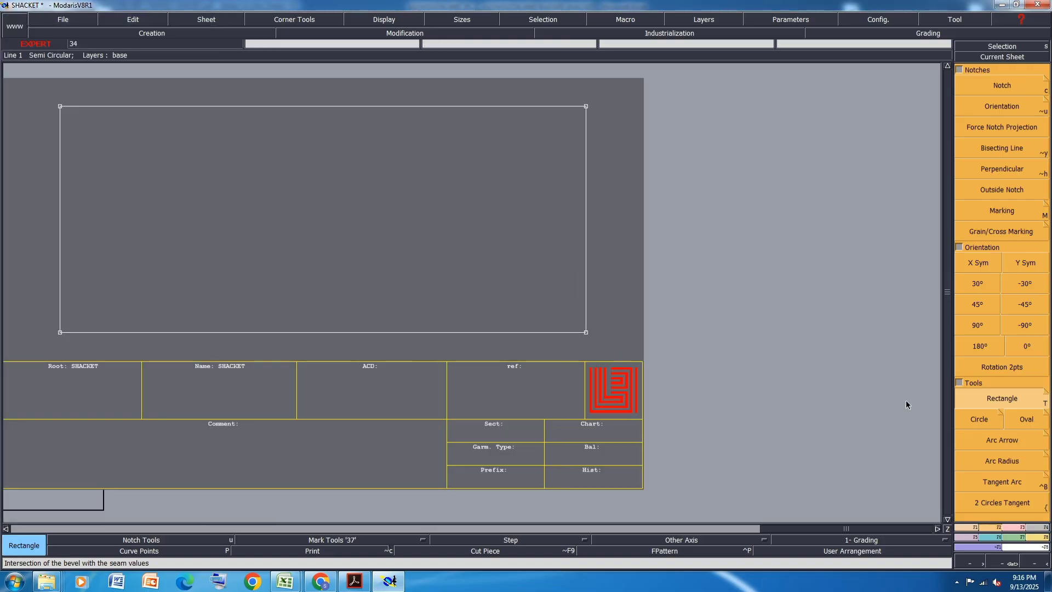
# - Check the tech pack PDF in Acrobat Reader, and enlarge the design measurements sketch in the Excel measurement spreadsheet
pyautogui.click(1018, 532)
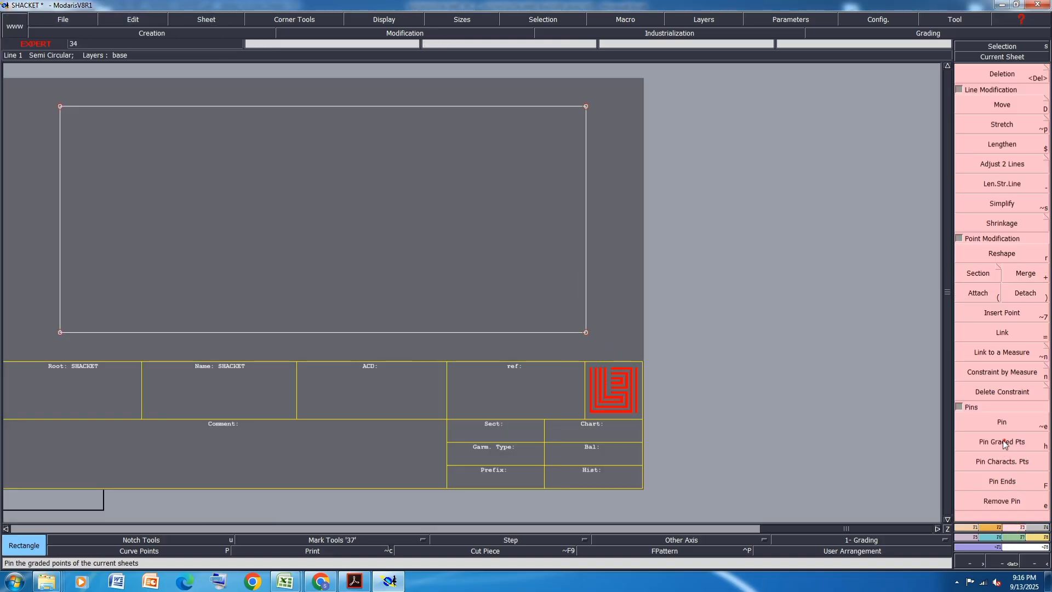
pyautogui.click(354, 581)
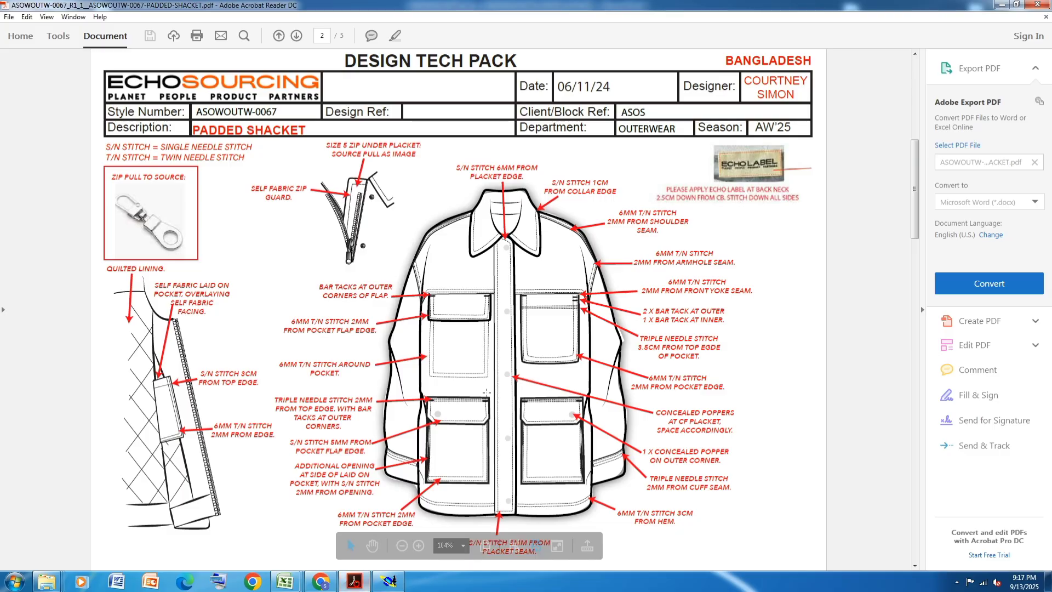
pyautogui.moveTo(285, 581)
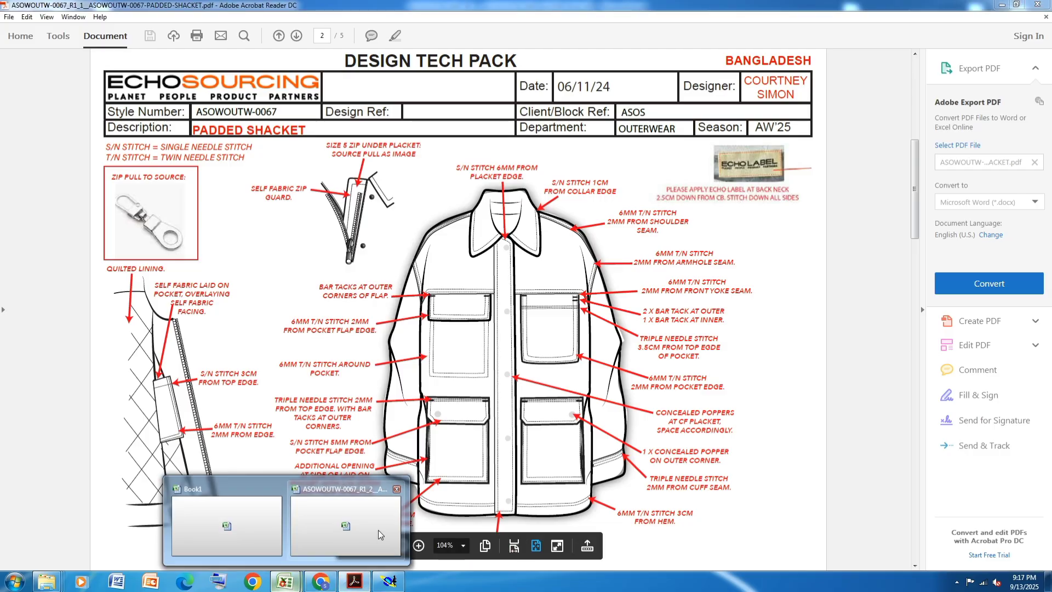
pyautogui.click(351, 521)
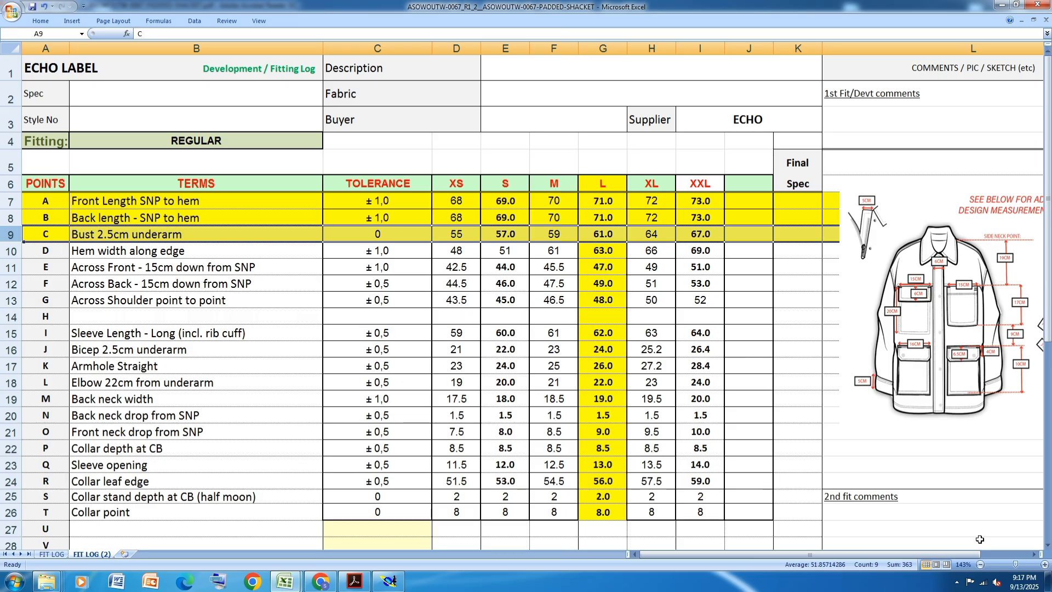
pyautogui.click(1035, 554)
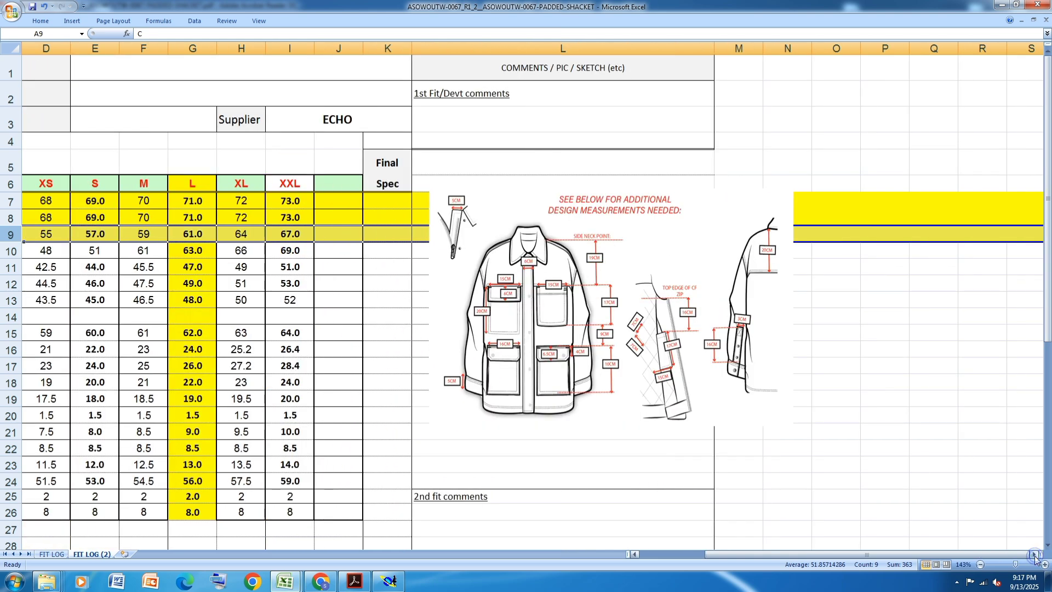
pyautogui.click(779, 266)
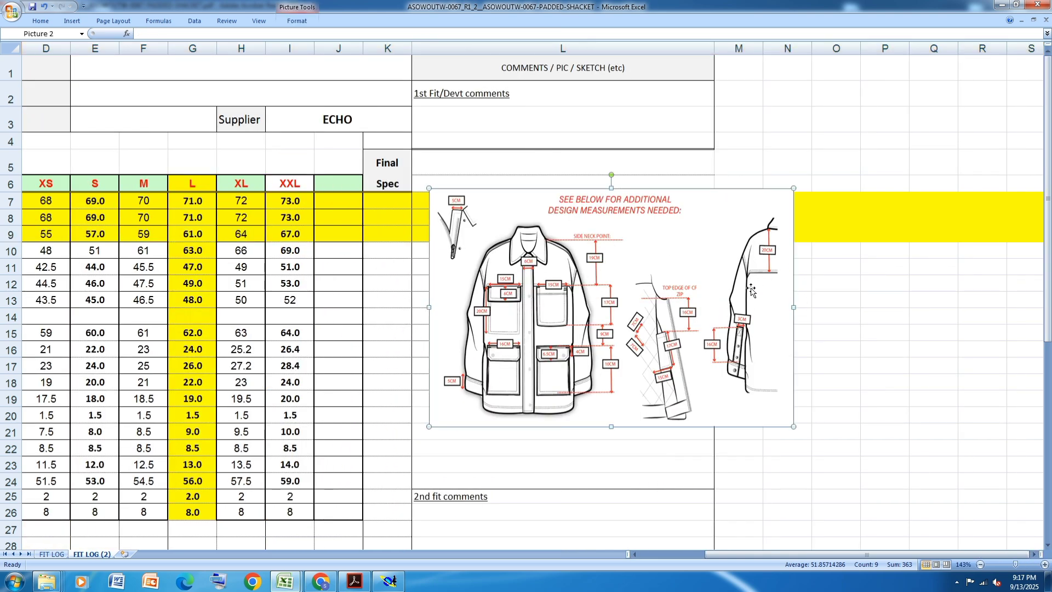
pyautogui.moveTo(794, 427); pyautogui.dragTo(1020, 565)
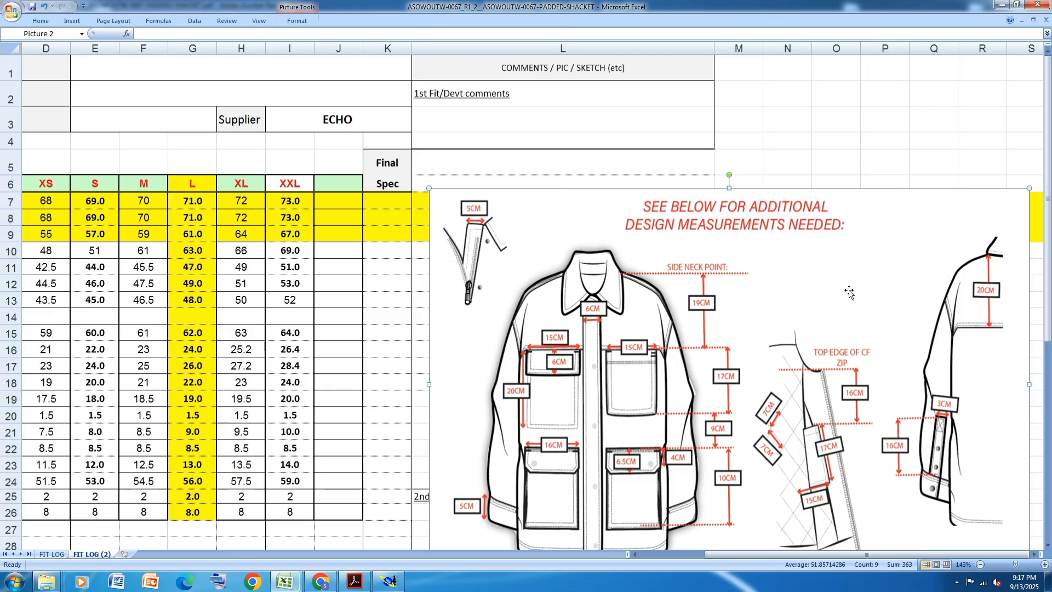
pyautogui.scroll(-1, 849, 292)
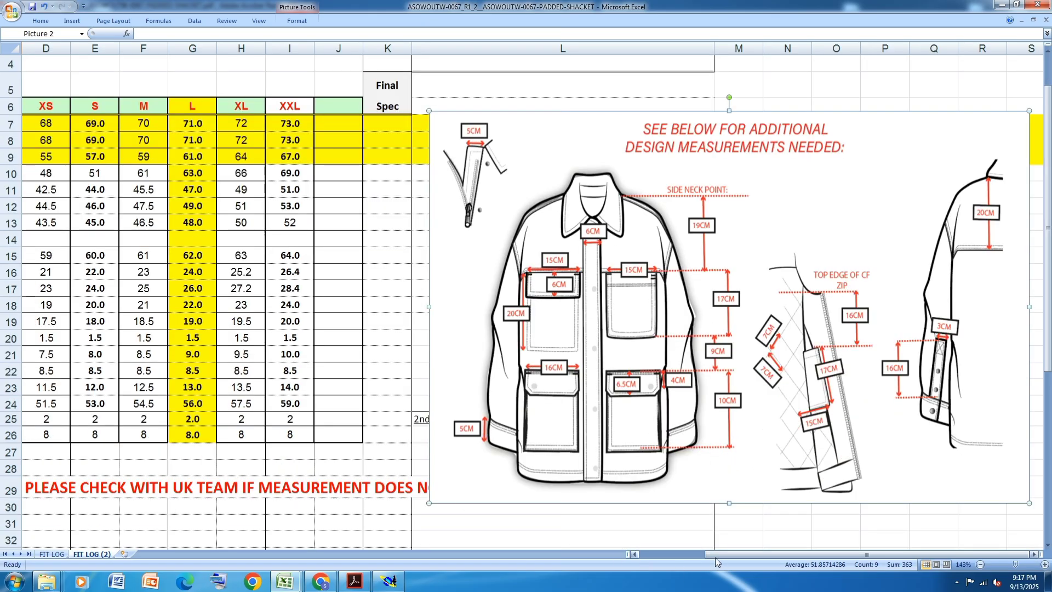
pyautogui.moveTo(716, 554); pyautogui.dragTo(636, 552)
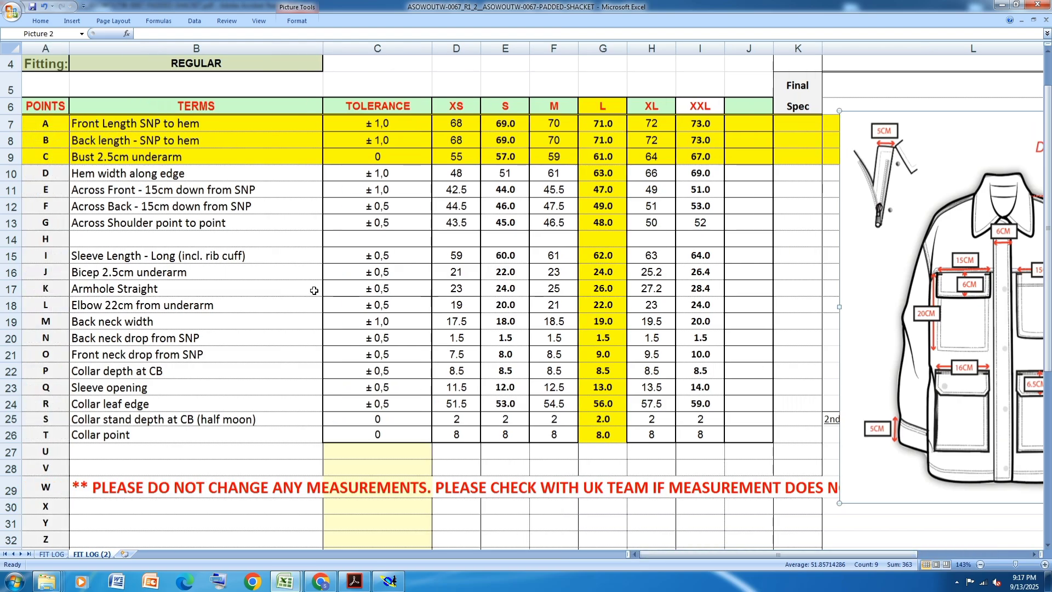
# - Switch to Modaris and create a line parallel to the rectangle's right edge, inside the rectangle
pyautogui.click(390, 581)
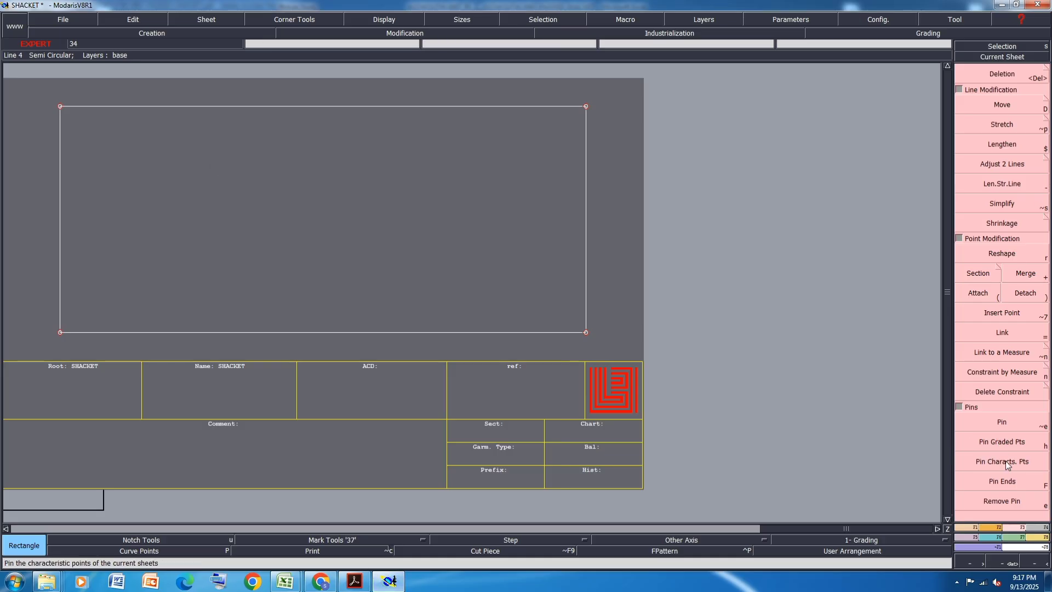
pyautogui.click(971, 528)
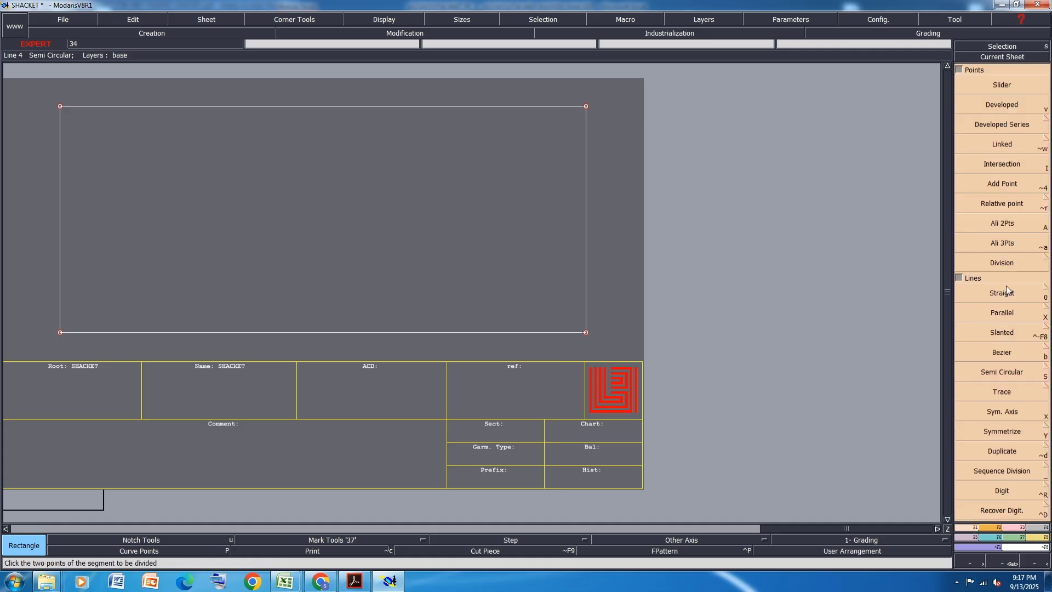
pyautogui.click(1008, 311)
pyautogui.click(586, 265)
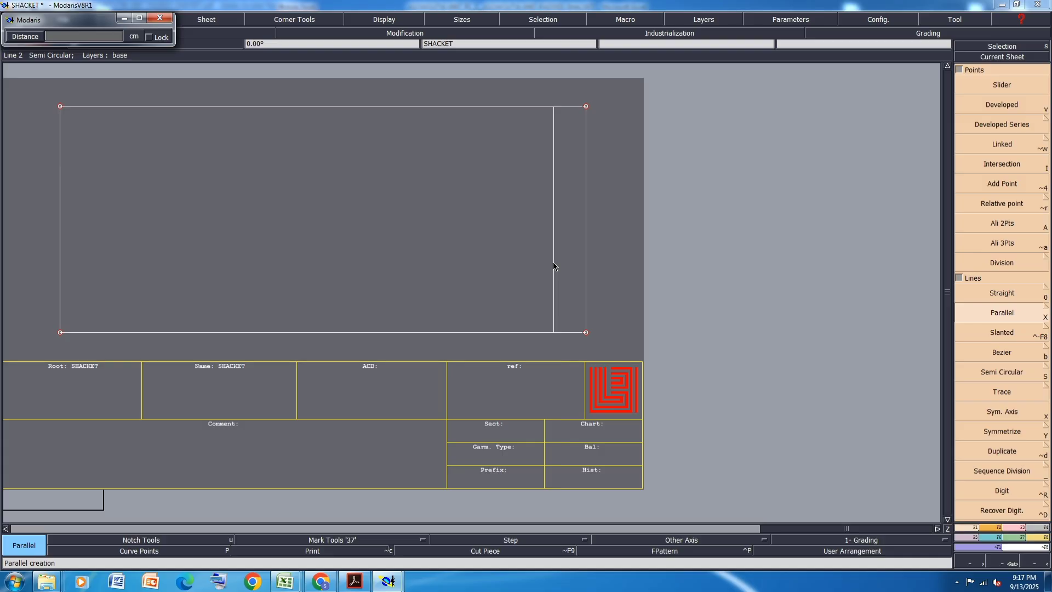
pyautogui.press('Return')
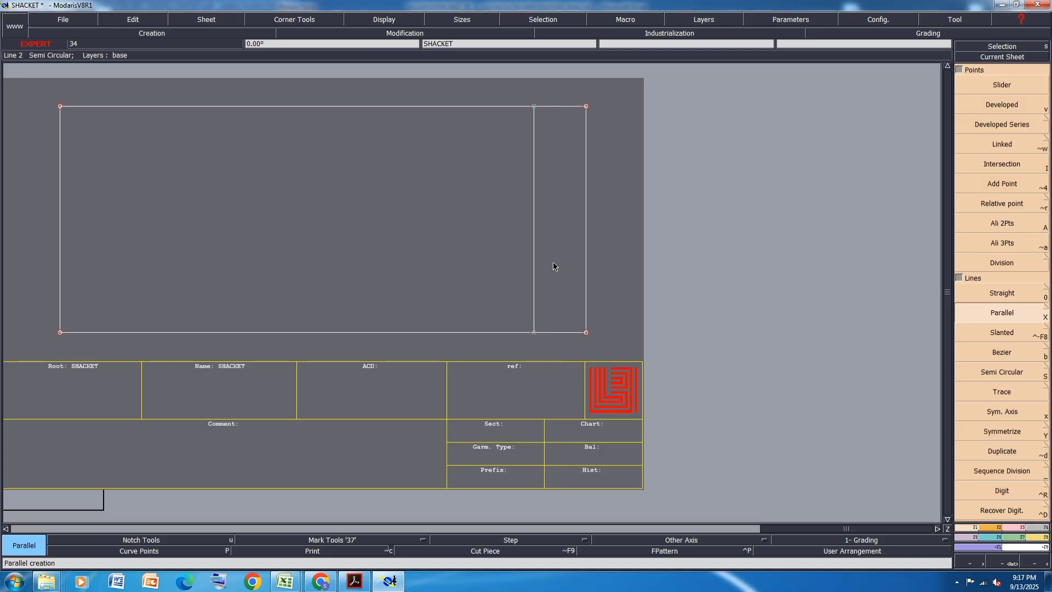
# - Switch to the measurement spreadsheet in Excel and fill the Back neck width row with yellow
pyautogui.moveTo(283, 580)
pyautogui.click(329, 544)
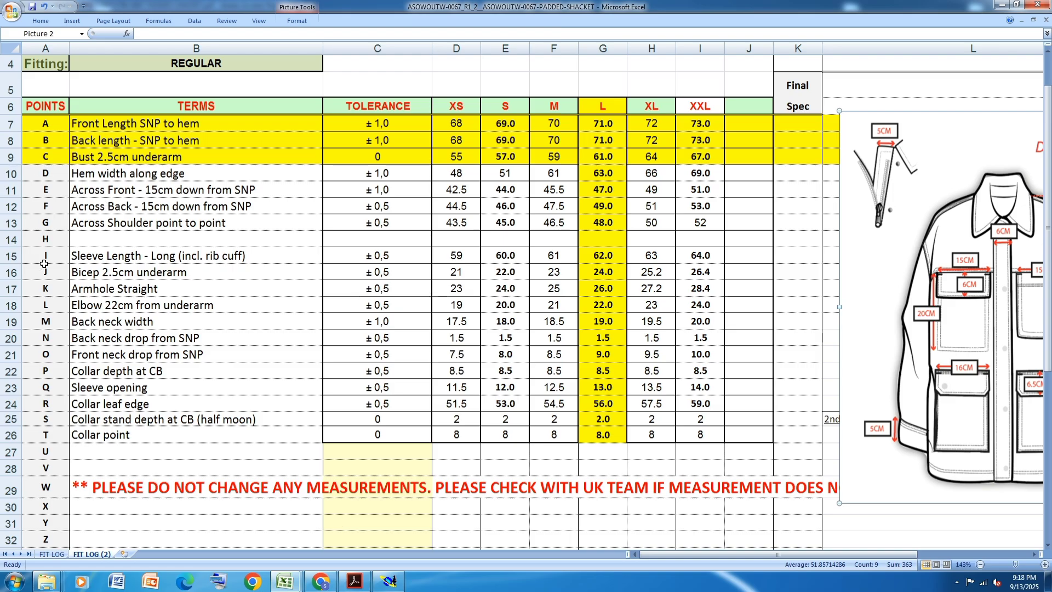
pyautogui.click(11, 321)
pyautogui.click(43, 23)
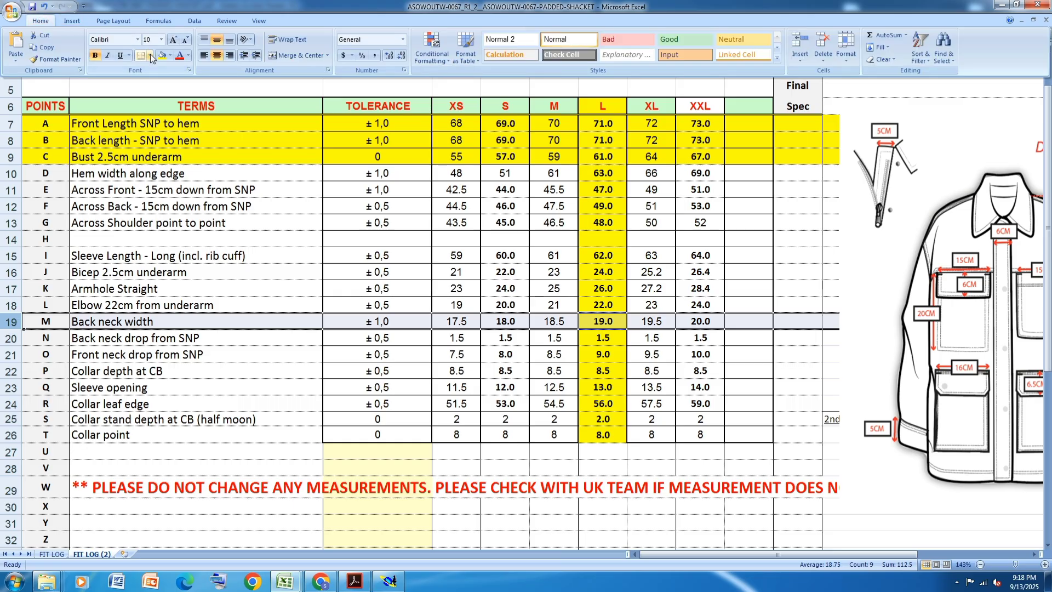
pyautogui.click(161, 58)
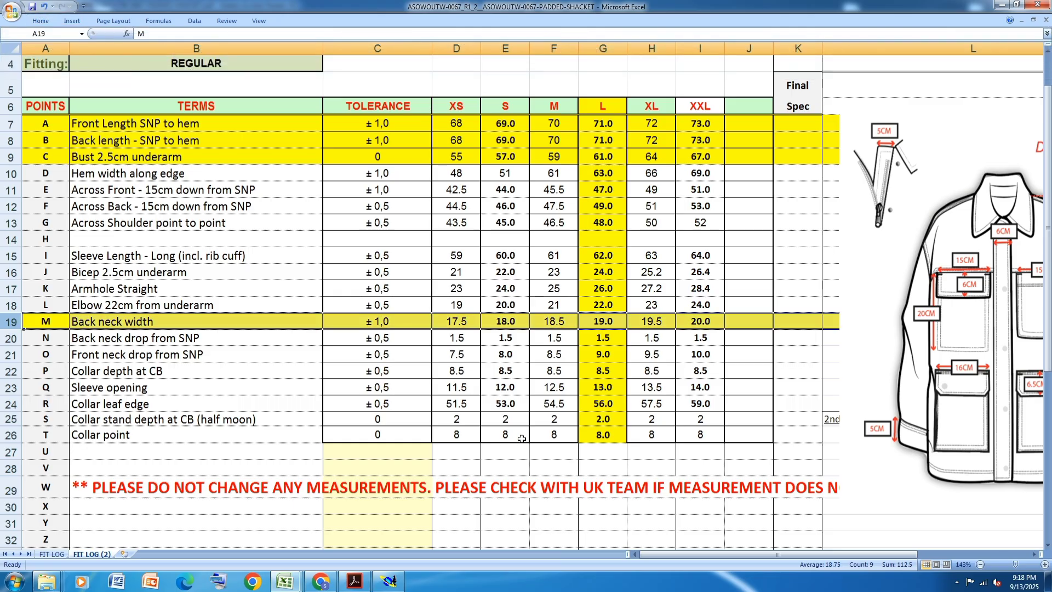
# - Switch to Modaris and add a developed point 9.50 cm from the rectangle's lower-right corner along its right edge
pyautogui.click(389, 581)
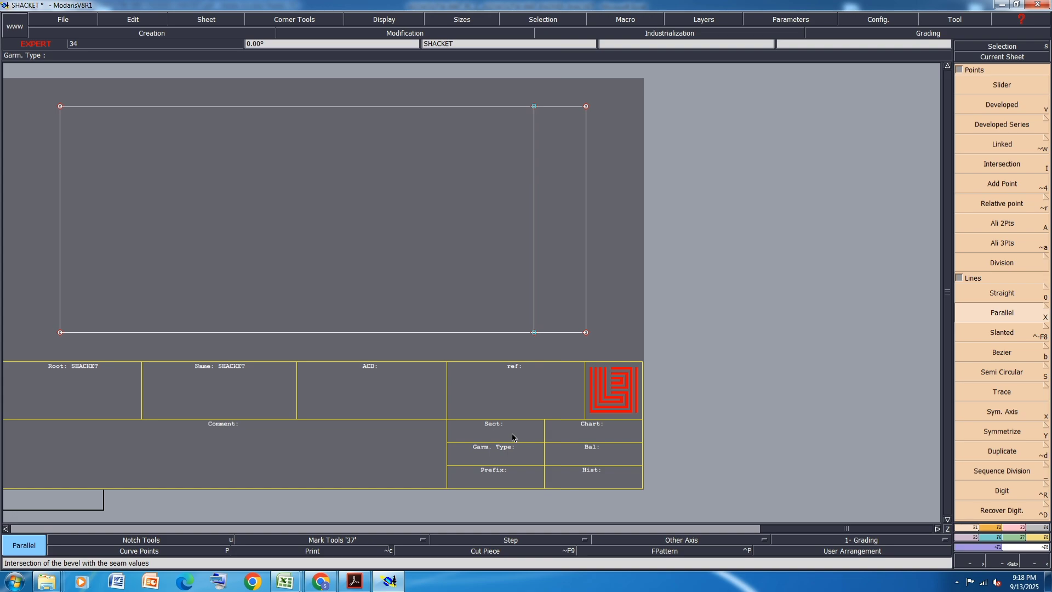
pyautogui.click(1004, 103)
pyautogui.click(587, 332)
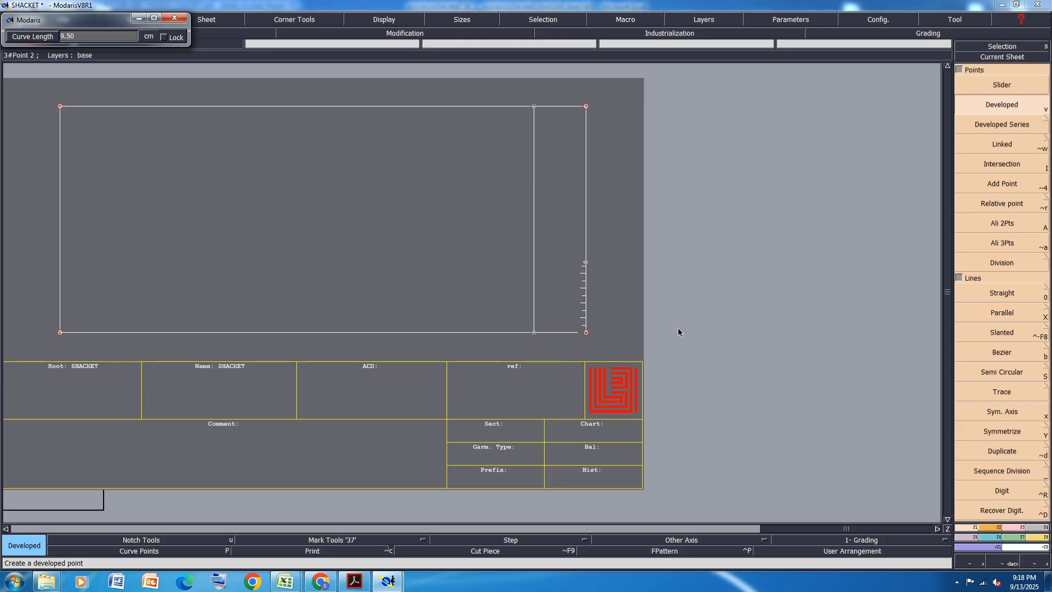
pyautogui.press('Return')
# - Switch to the measurement spreadsheet in Excel and fill the Back neck drop from SNP row with yellow
pyautogui.click(292, 577)
pyautogui.click(346, 527)
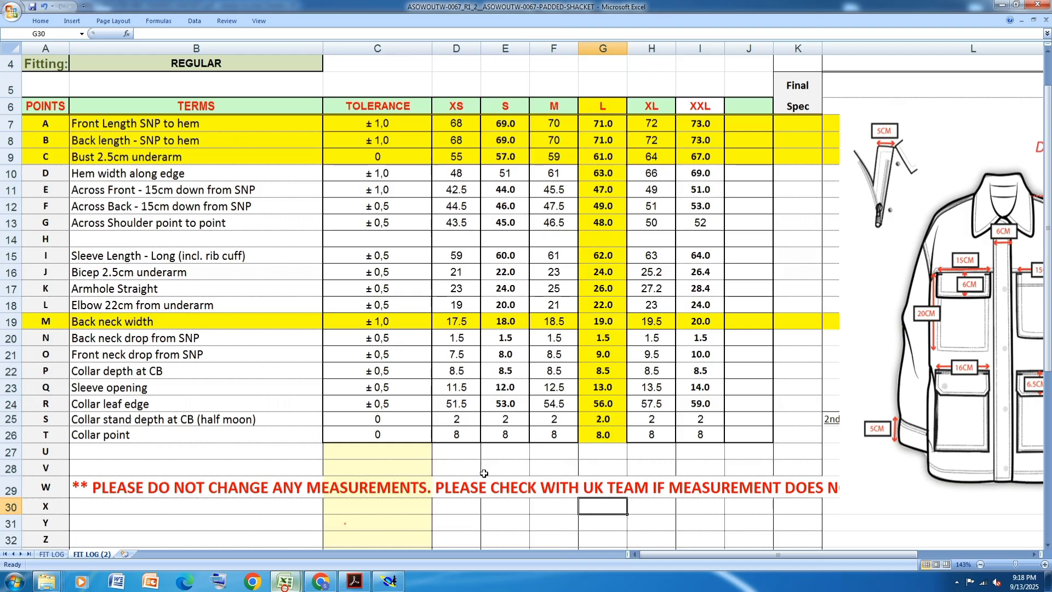
pyautogui.click(11, 338)
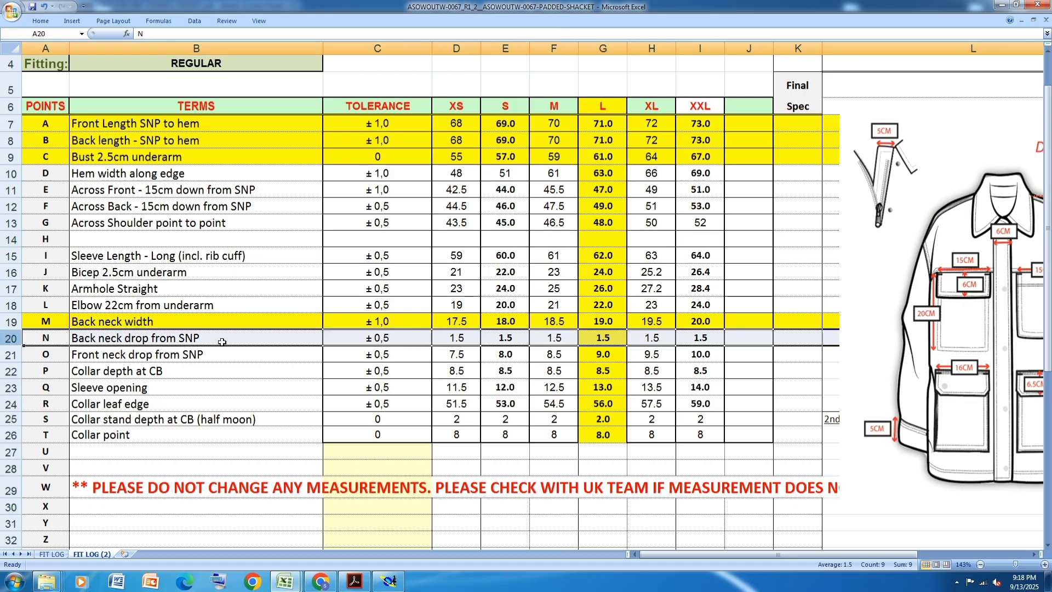
pyautogui.click(43, 21)
pyautogui.click(162, 57)
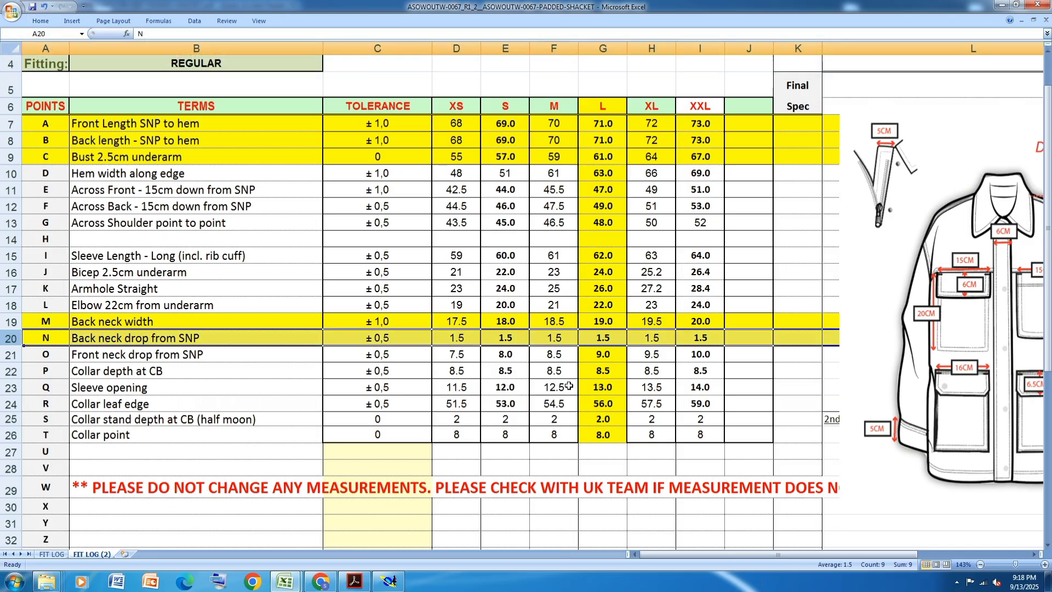
# - Switch to Modaris and add a developed point at -1.50 cm from the rectangle's lower-right corner along its bottom edge
pyautogui.click(389, 581)
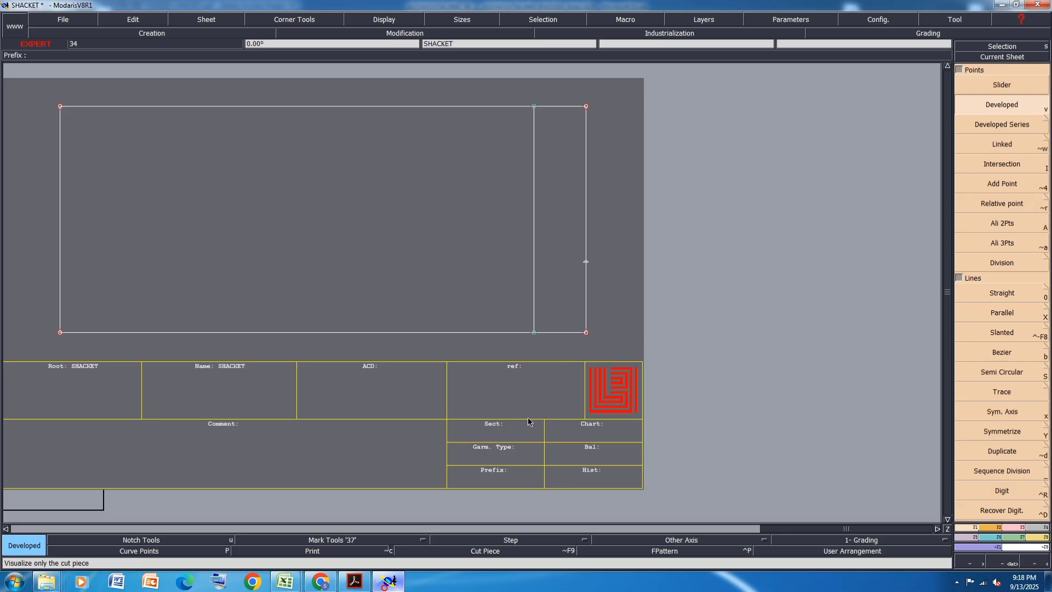
pyautogui.click(586, 332)
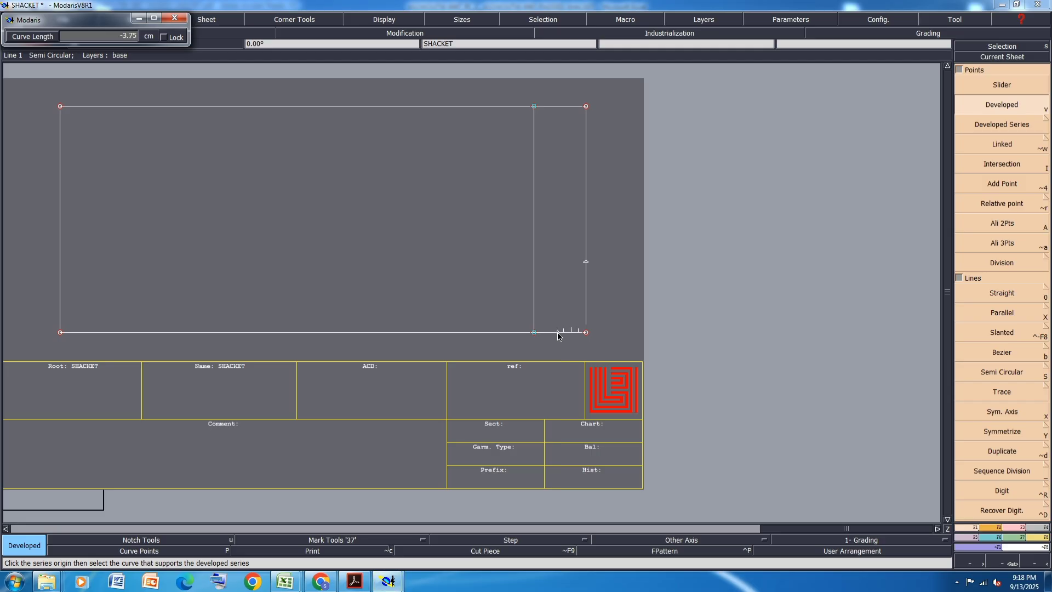
pyautogui.press('Down')
pyautogui.write('-1.50')
pyautogui.press('Return')
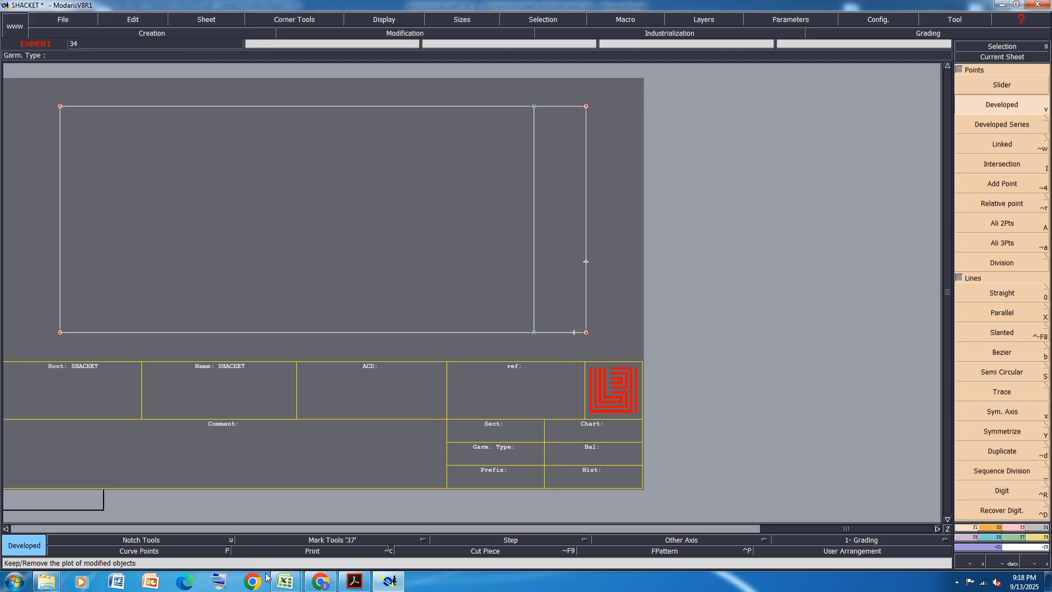
# - Switch to the measurement spreadsheet in Excel and fill the Front neck drop from SNP row with yellow
pyautogui.moveTo(286, 584)
pyautogui.click(315, 525)
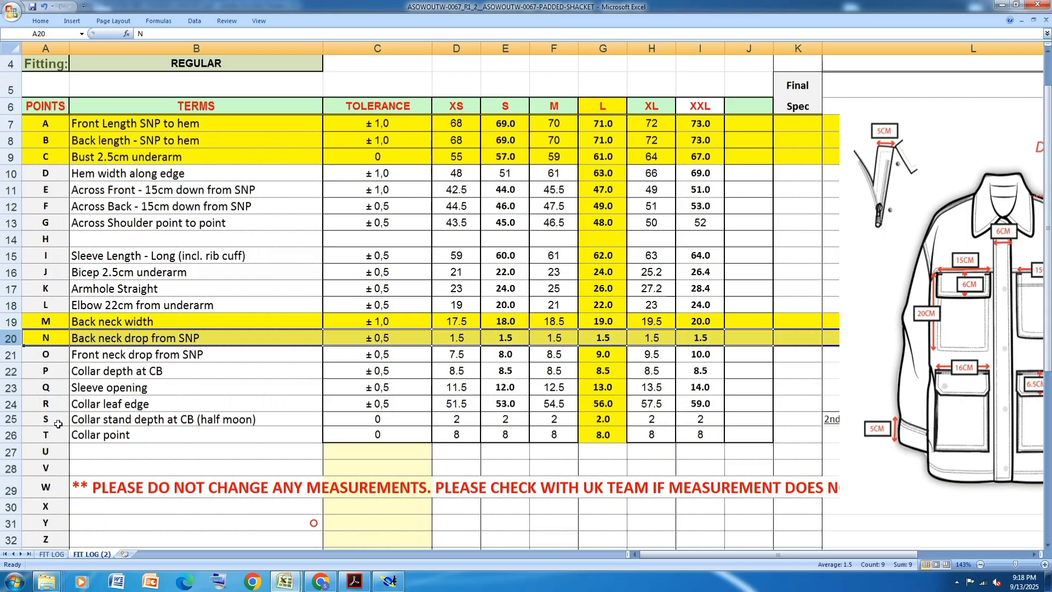
pyautogui.click(7, 356)
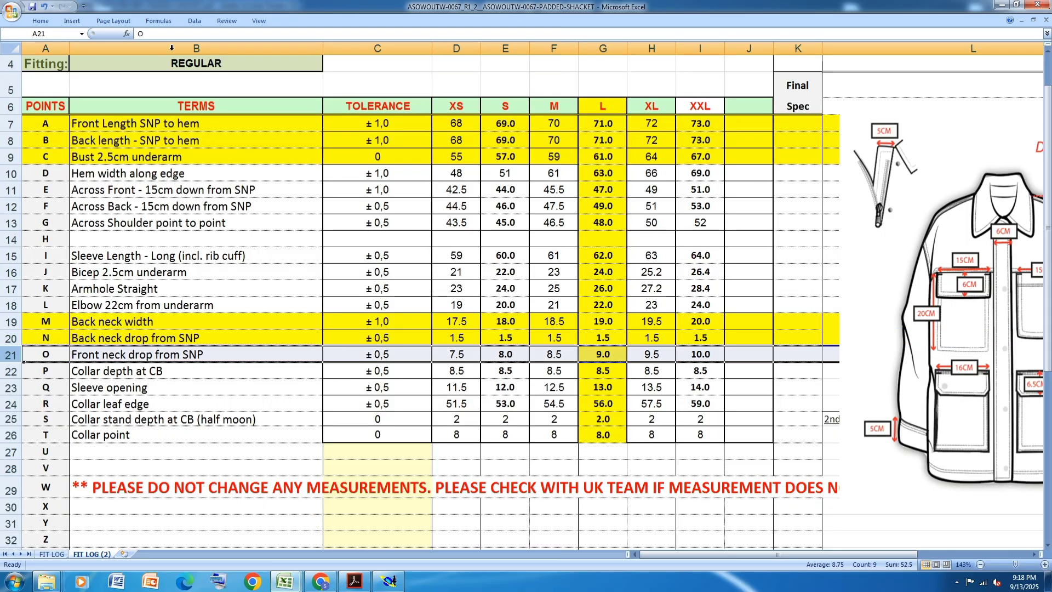
pyautogui.click(41, 20)
pyautogui.click(161, 55)
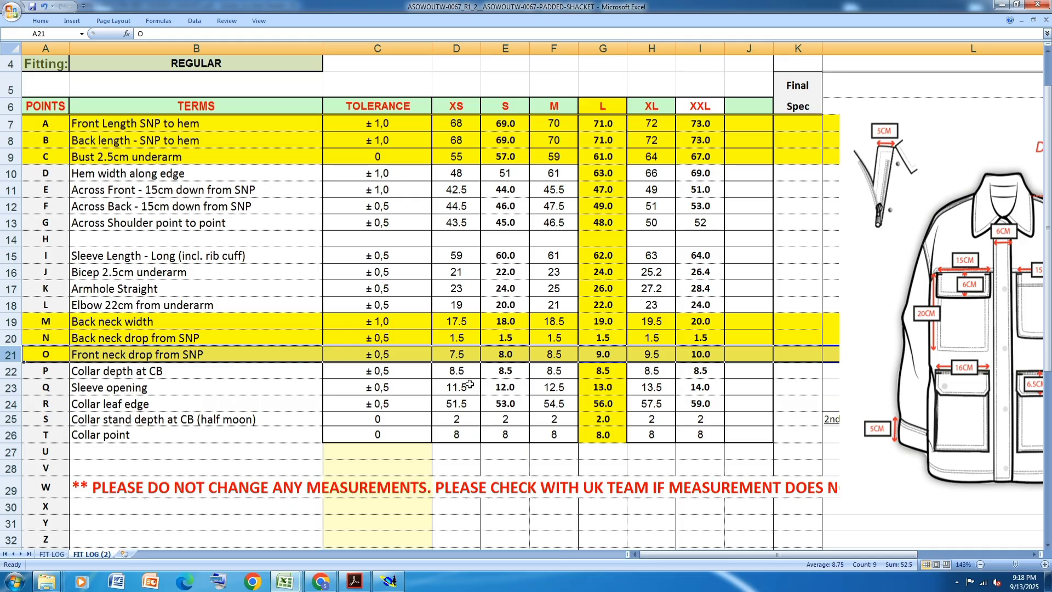
# - Switch to Modaris and add a developed point at -9.00 cm from the rectangle's lower-right corner along its bottom edge
pyautogui.click(389, 581)
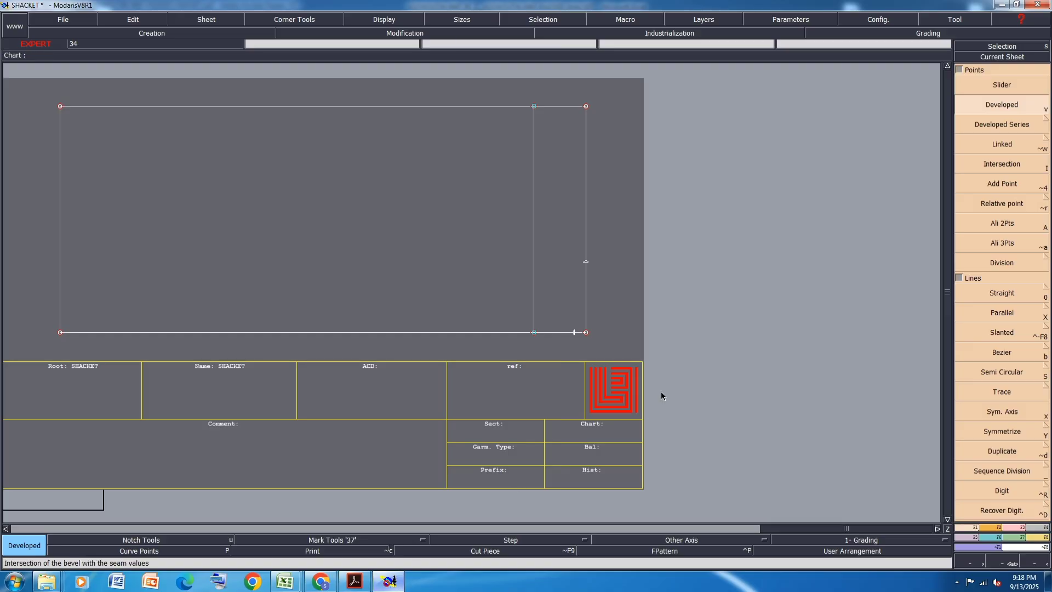
pyautogui.click(586, 333)
pyautogui.press('Down')
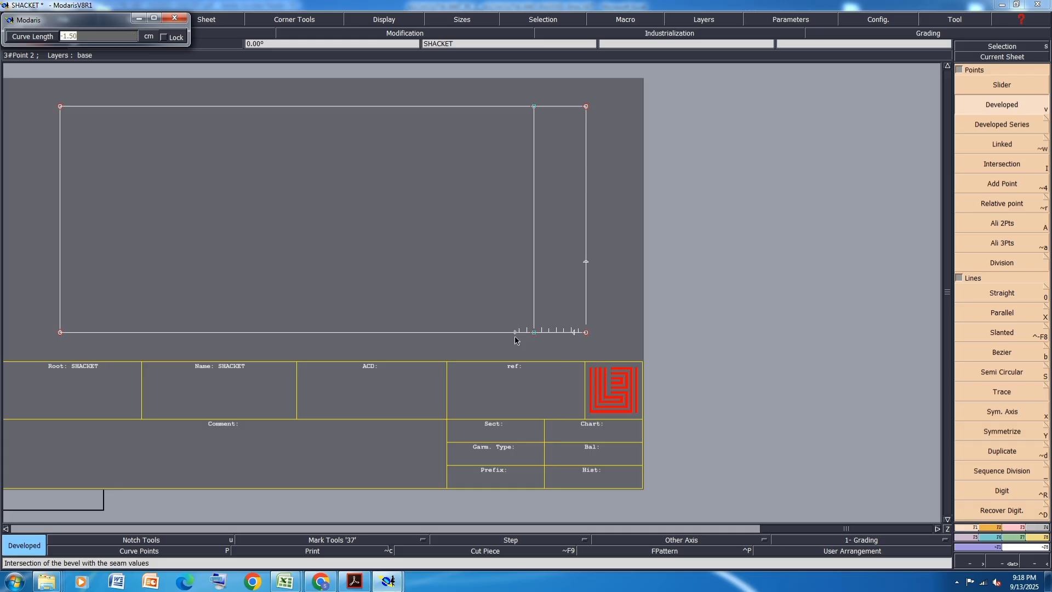
pyautogui.press('BackSpace')
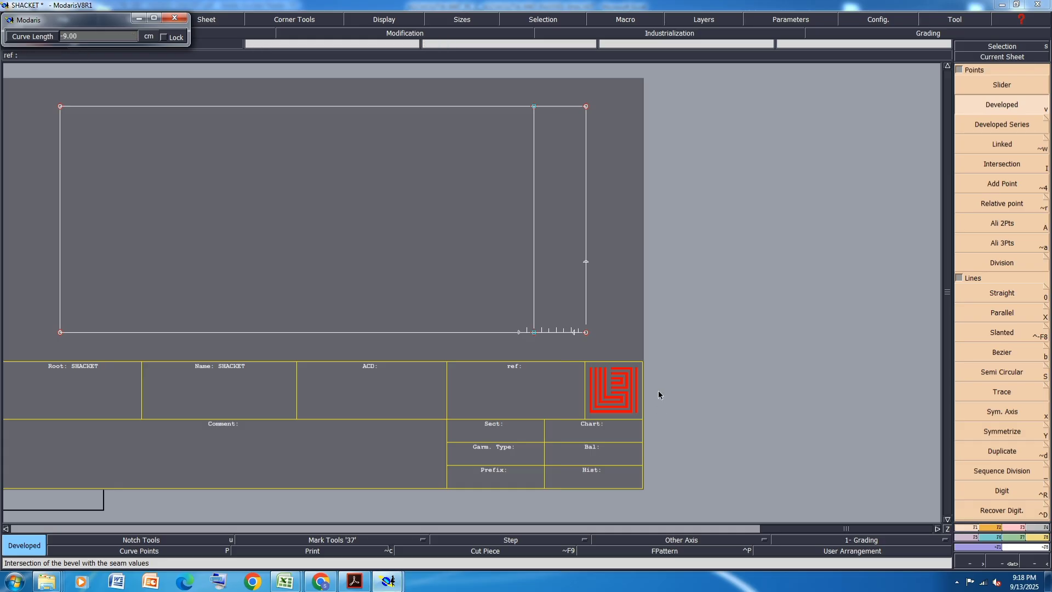
pyautogui.click(606, 335)
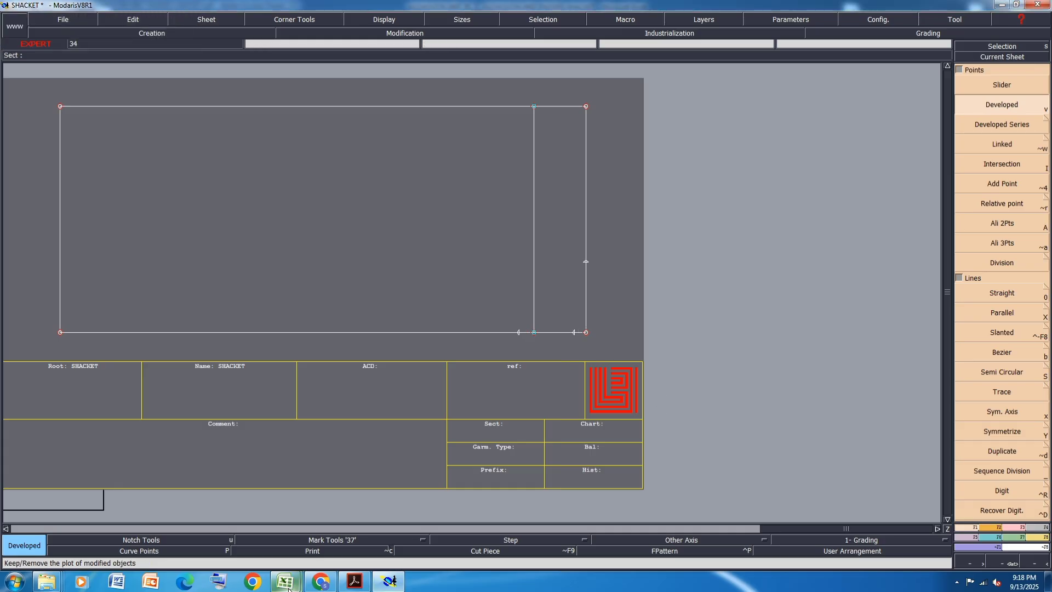
# - Switch to the measurement spreadsheet in Excel and fill the Across Shoulder point to point row with yellow
pyautogui.moveTo(285, 581)
pyautogui.click(345, 524)
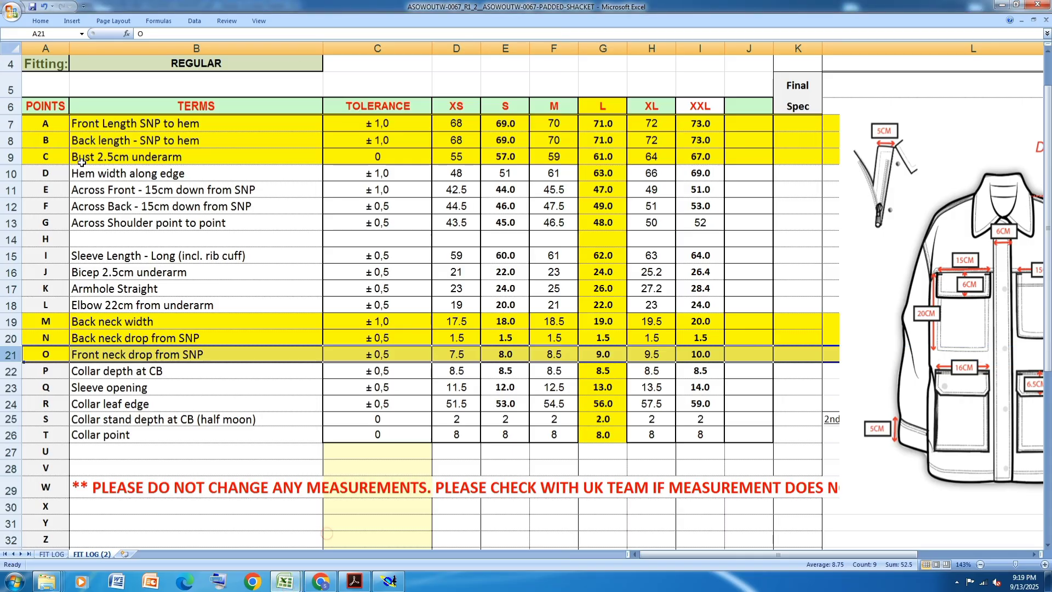
pyautogui.click(7, 223)
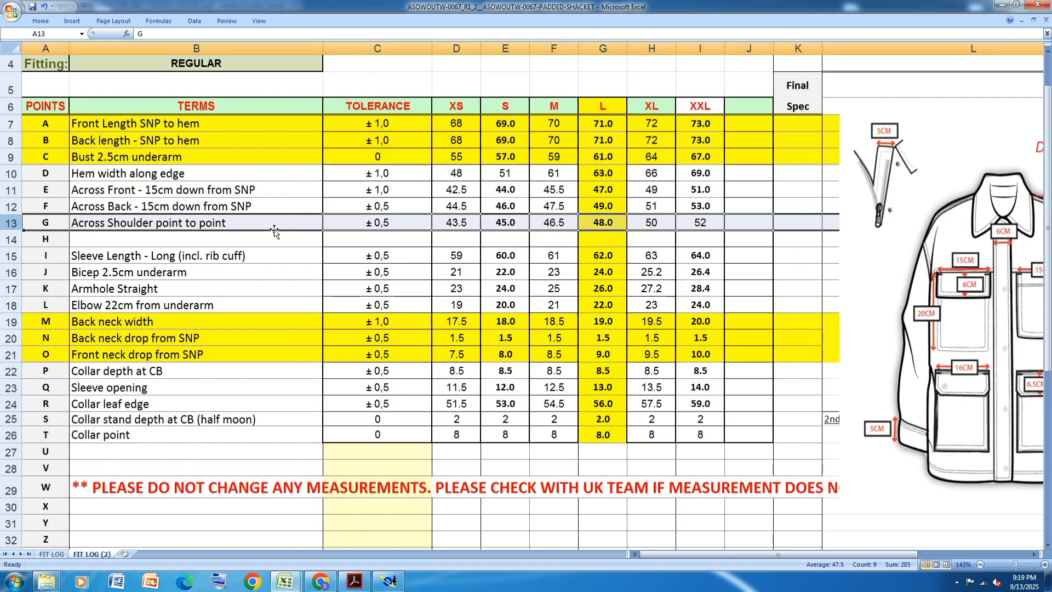
pyautogui.click(39, 21)
# - Switch to Modaris and add a developed point 24.00 cm up the inner vertical line from its lower end
pyautogui.click(390, 581)
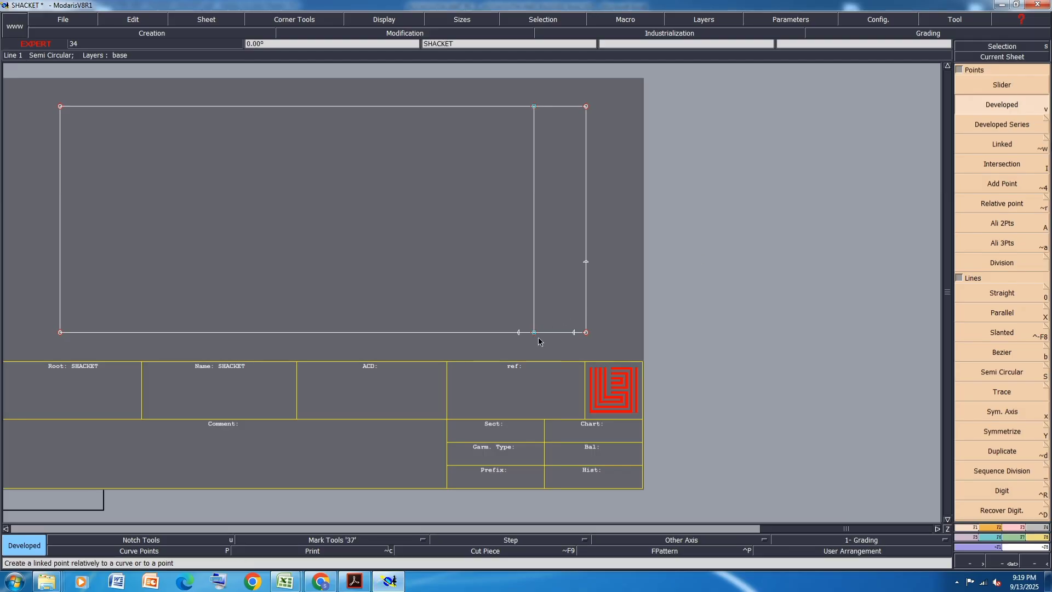
pyautogui.click(534, 332)
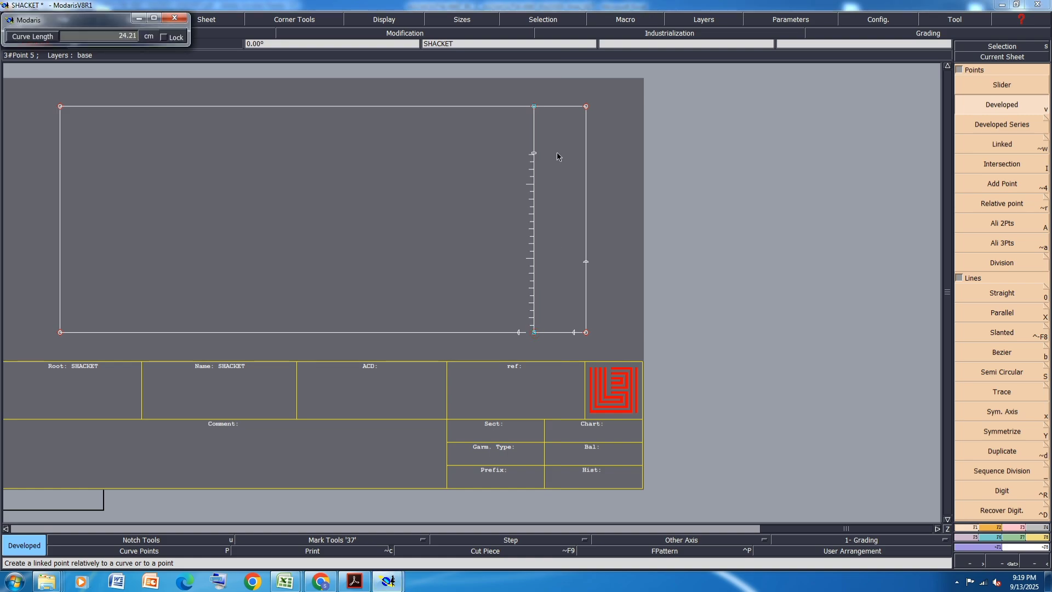
pyautogui.write('24.00')
pyautogui.press('Return')
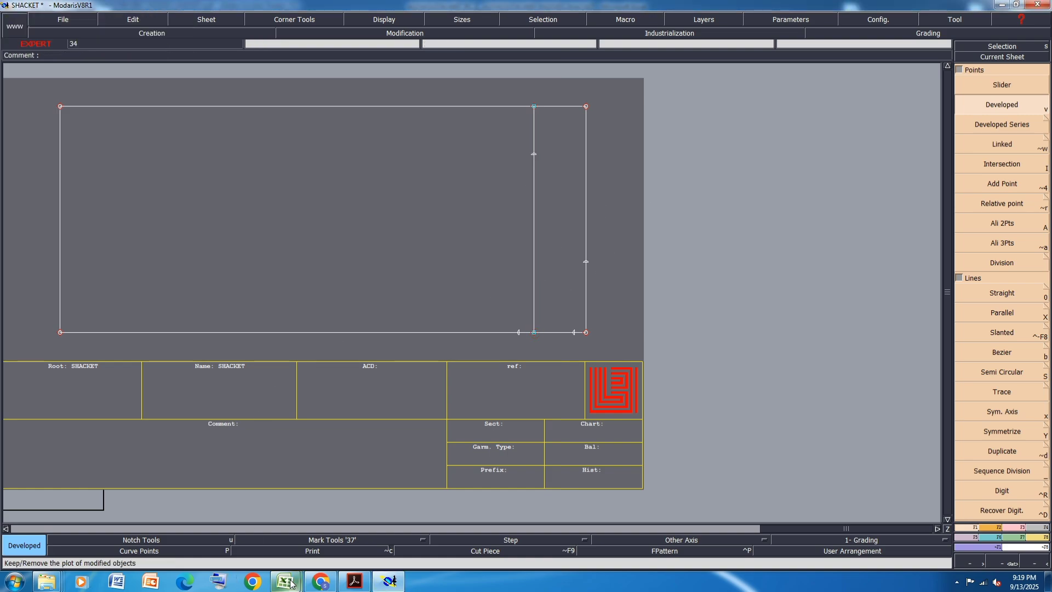
# - Switch to the measurement spreadsheet in Excel and fill the Across Front - 15cm down from SNP row with yellow
pyautogui.moveTo(285, 581)
pyautogui.click(306, 548)
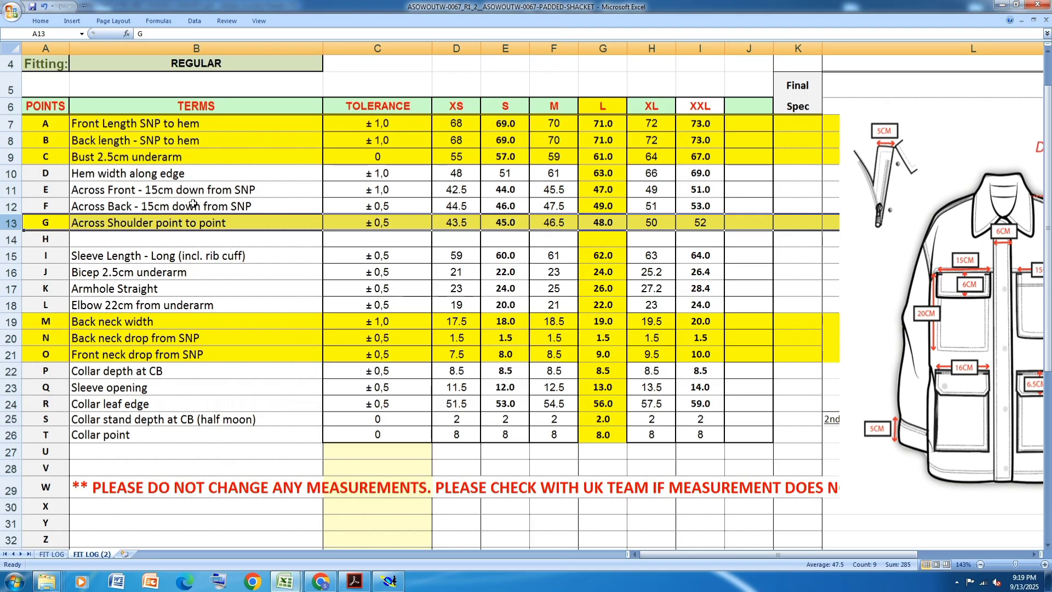
pyautogui.moveTo(10, 190)
pyautogui.mouseDown()
pyautogui.moveTo(10, 206)
pyautogui.moveTo(10, 190)
pyautogui.mouseUp()
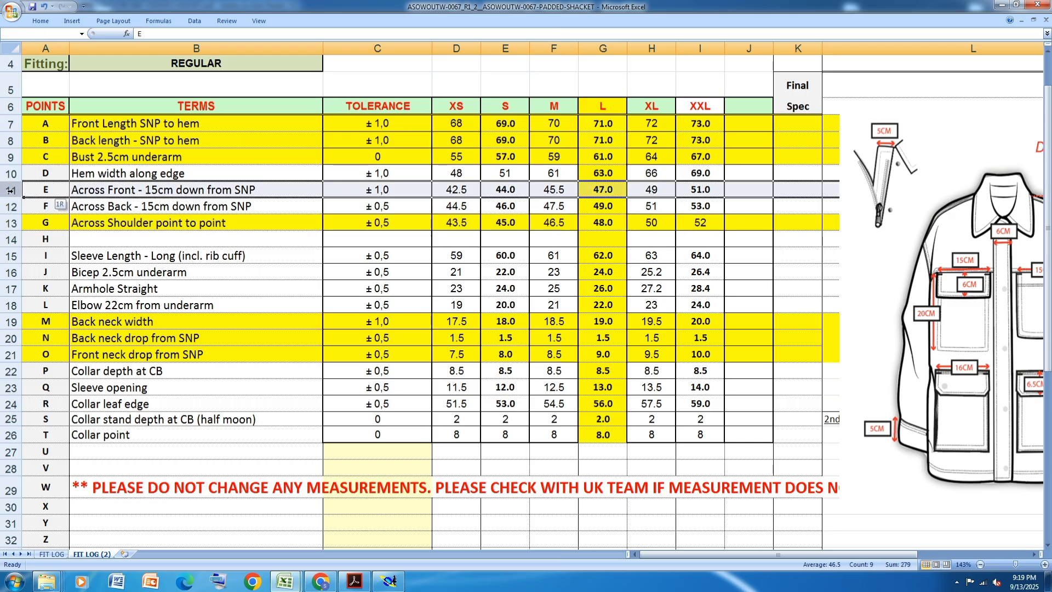
pyautogui.click(41, 21)
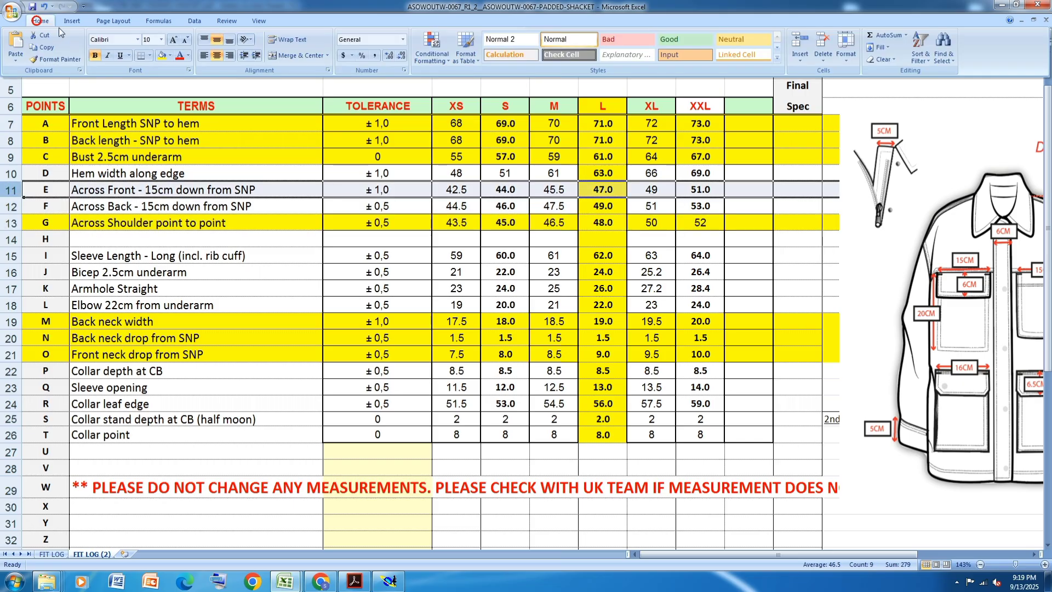
pyautogui.click(160, 55)
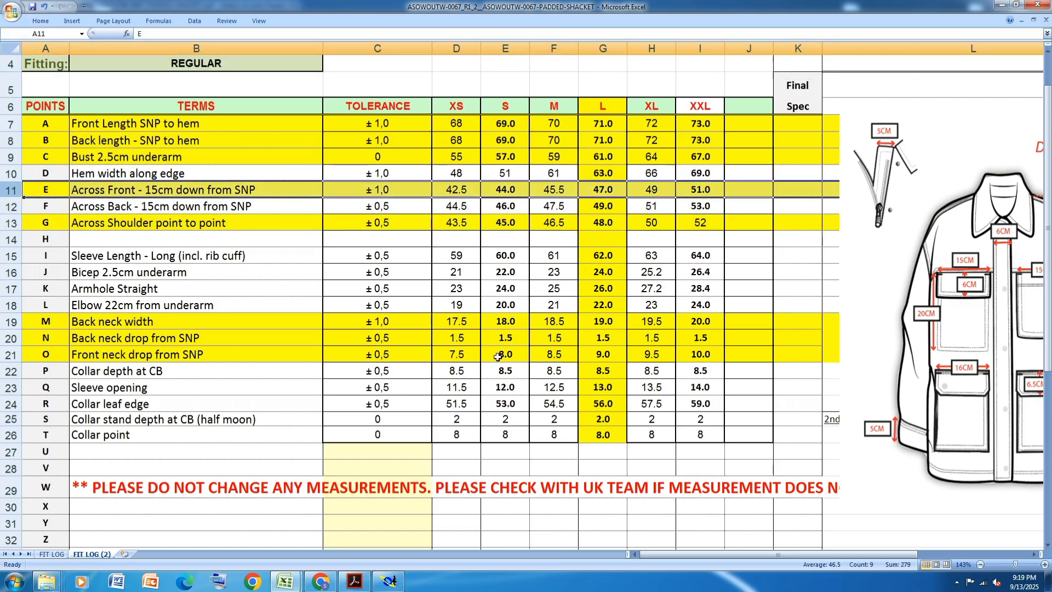
# - Switch to Modaris and save the SHACKET model
pyautogui.click(390, 581)
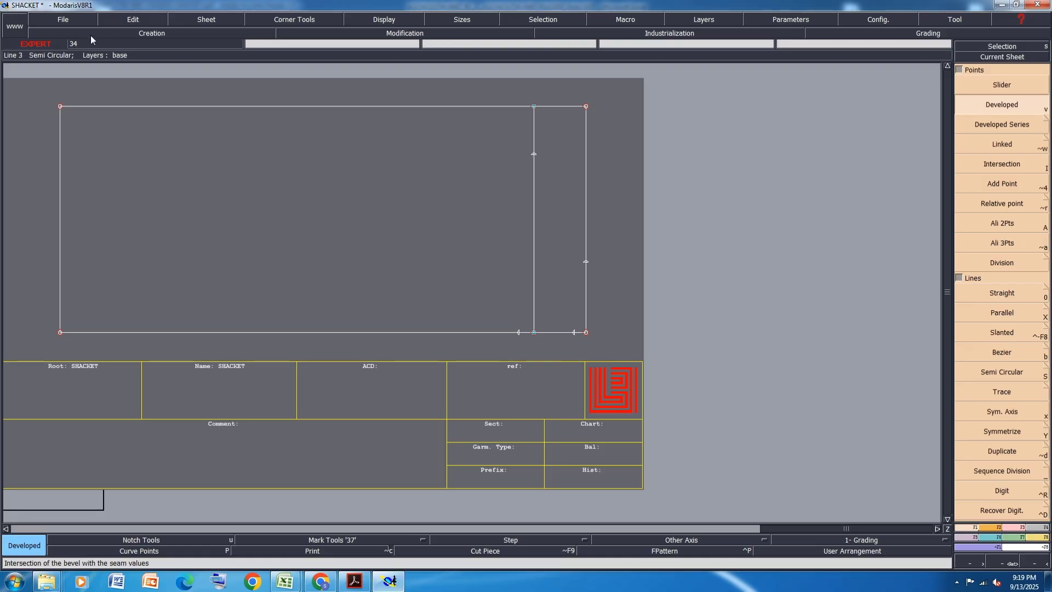
pyautogui.click(63, 19)
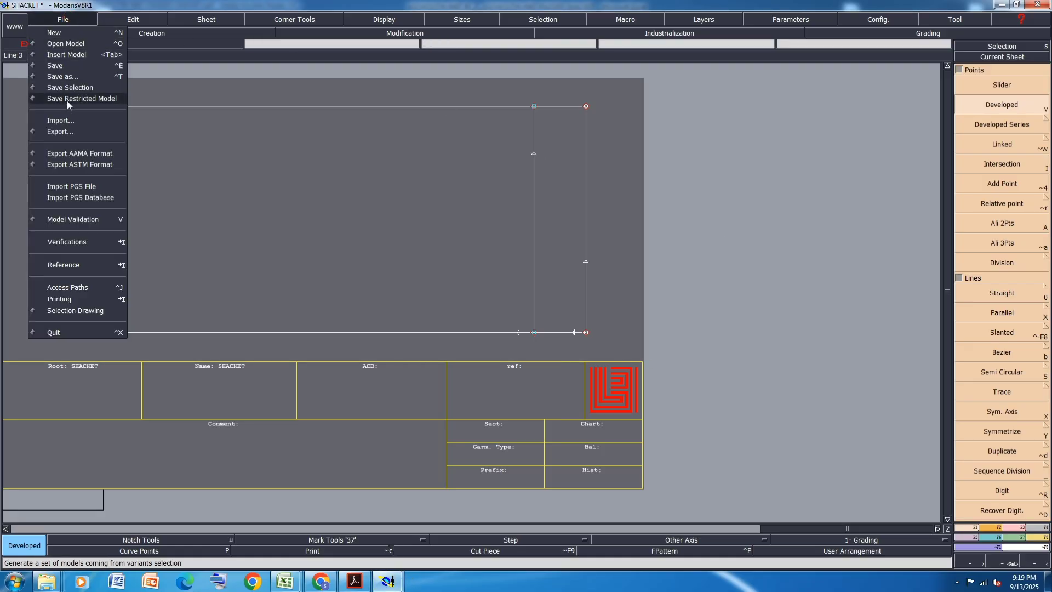
pyautogui.click(54, 65)
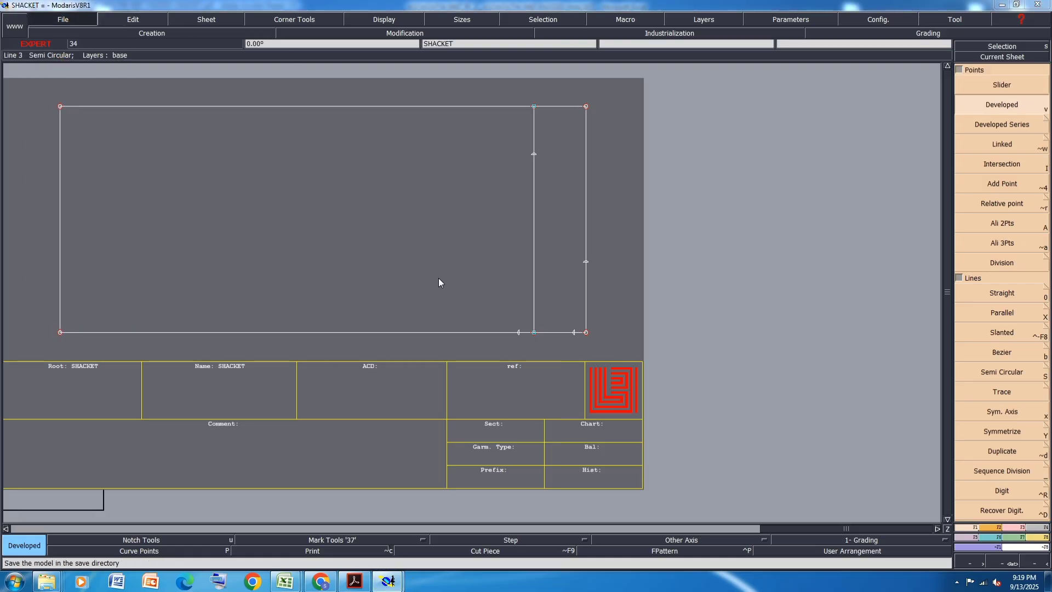
pyautogui.click(447, 352)
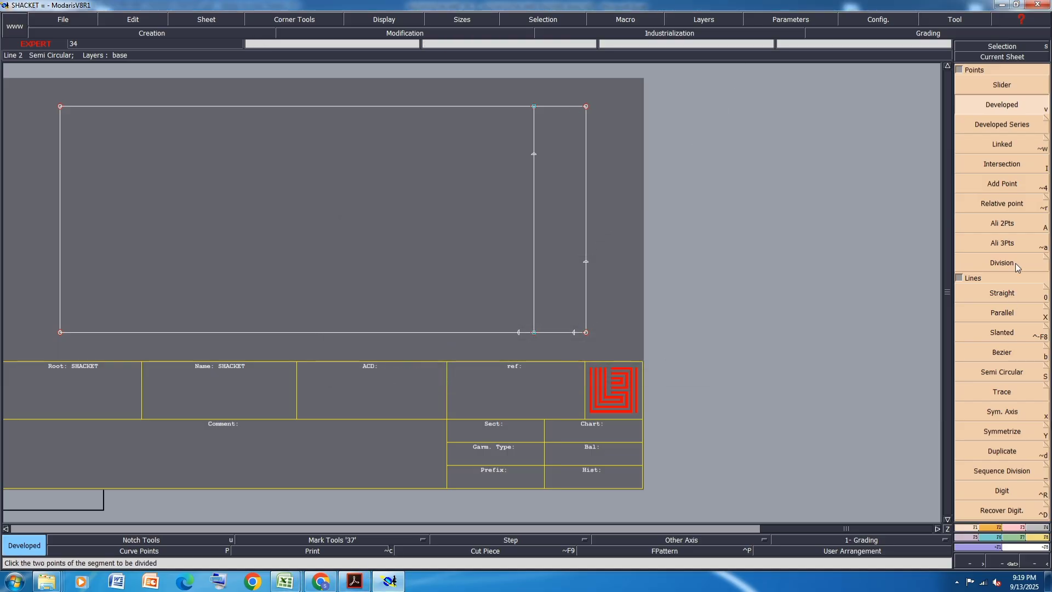
# - Create a parallel of the rectangle's right edge 15 cm inside the rectangle
pyautogui.click(1004, 315)
pyautogui.click(587, 302)
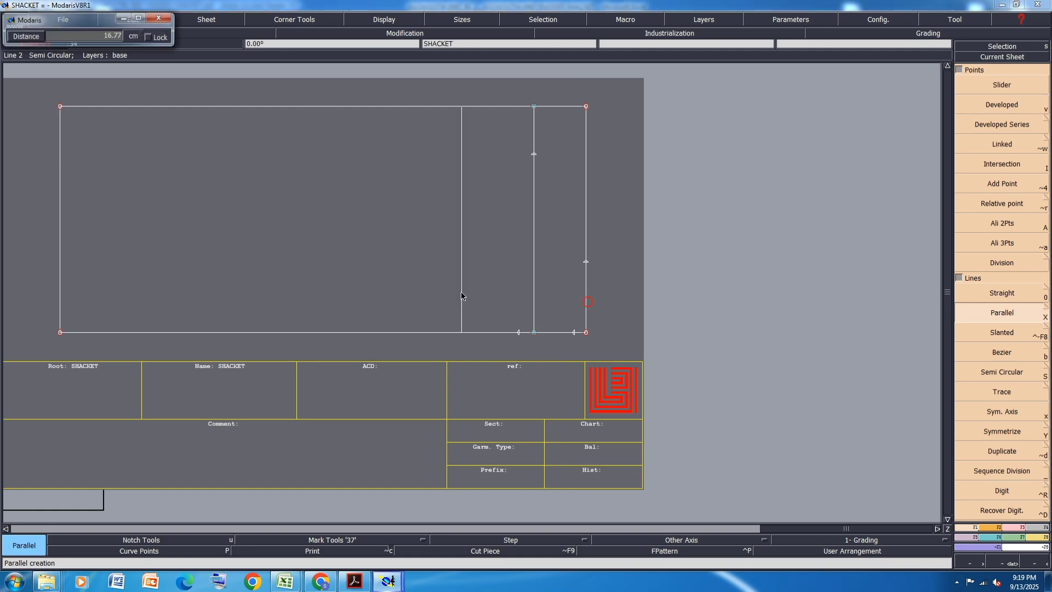
pyautogui.press('Down')
pyautogui.write('15')
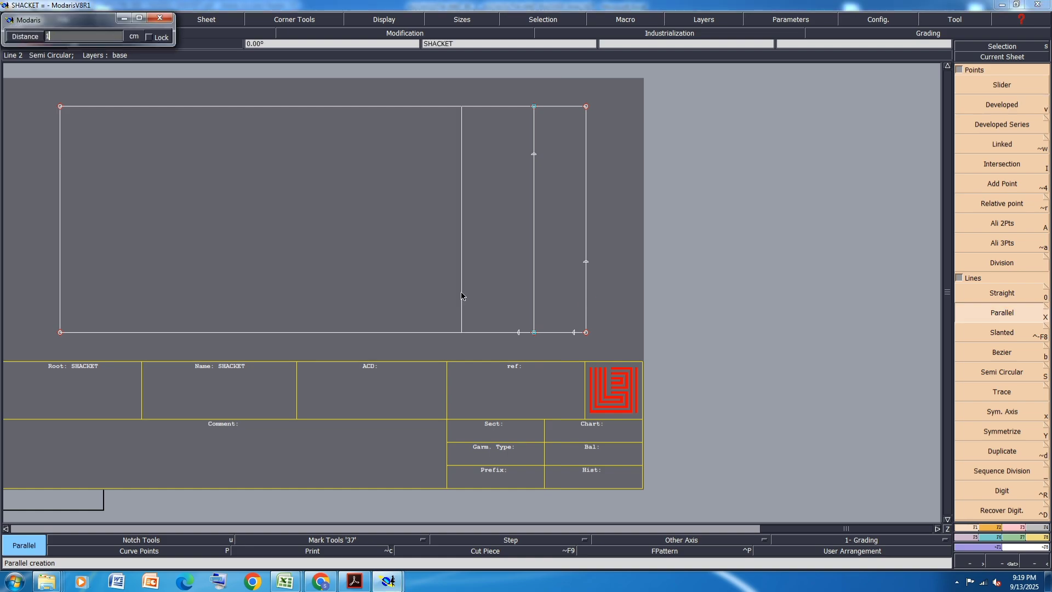
pyautogui.press('Return')
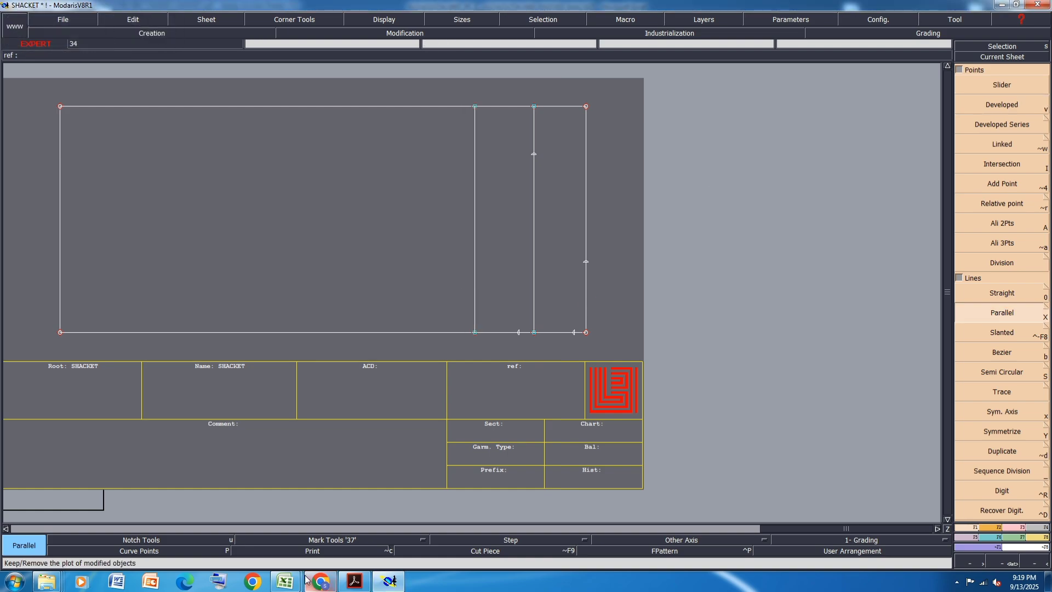
# - Check the L across-front width in Excel, then in Modaris add a developed point at half that width up the 15 cm parallel from its lower end
pyautogui.moveTo(285, 580)
pyautogui.click(373, 518)
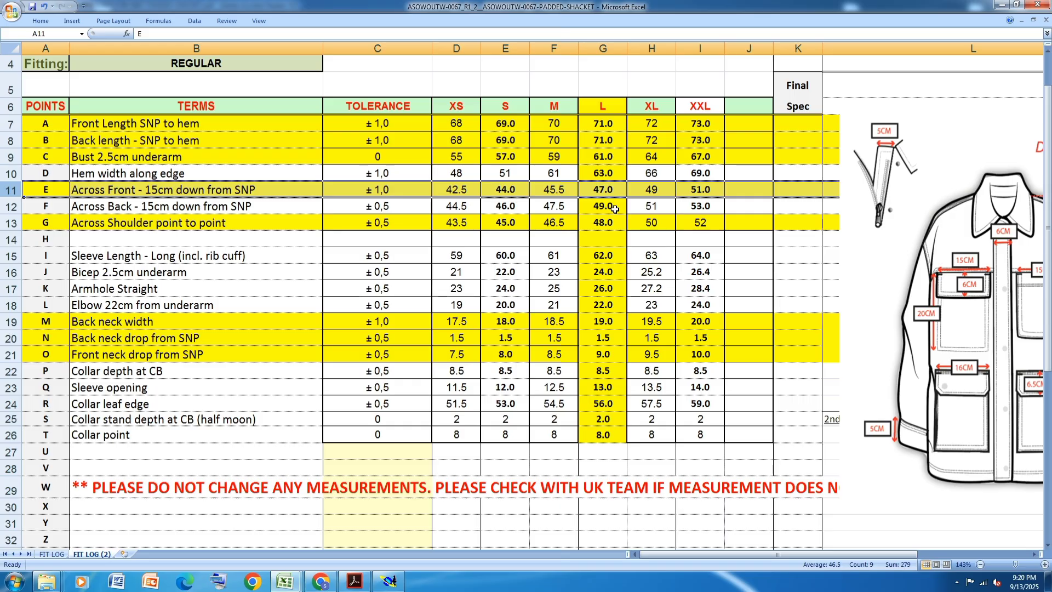
pyautogui.click(390, 581)
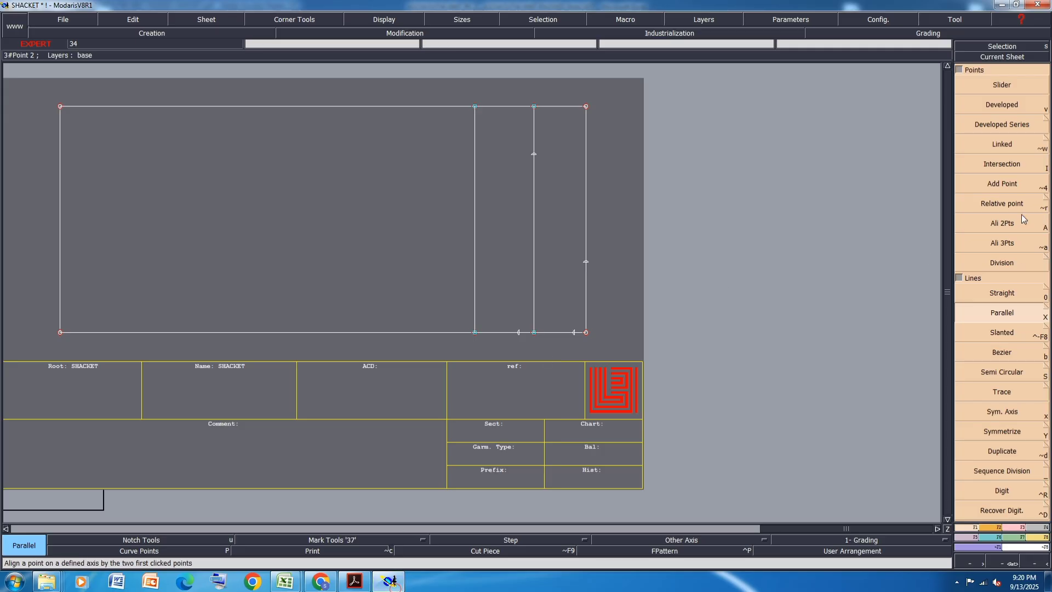
pyautogui.click(1004, 105)
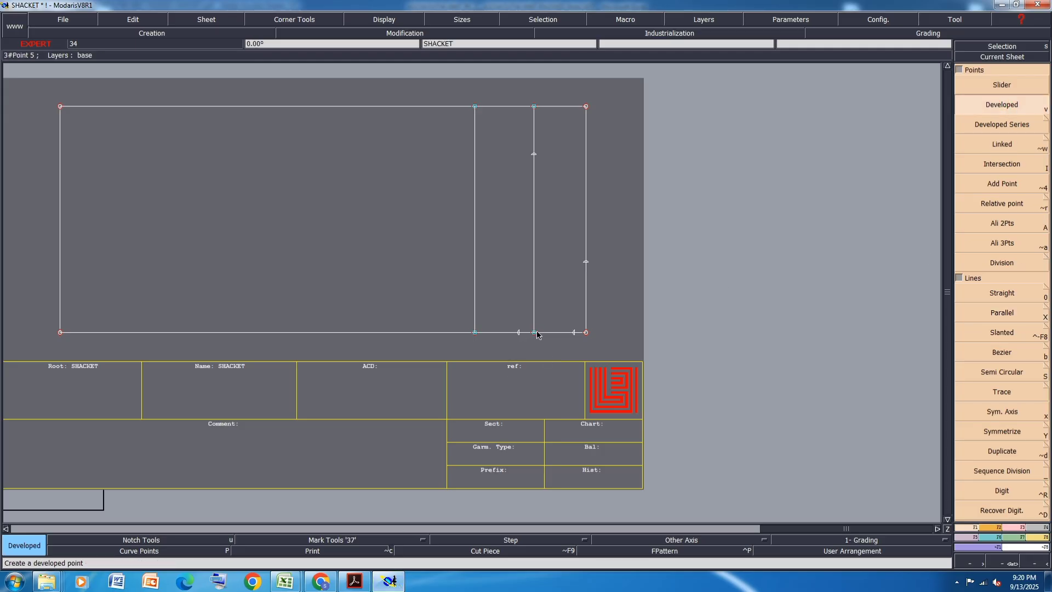
pyautogui.click(475, 332)
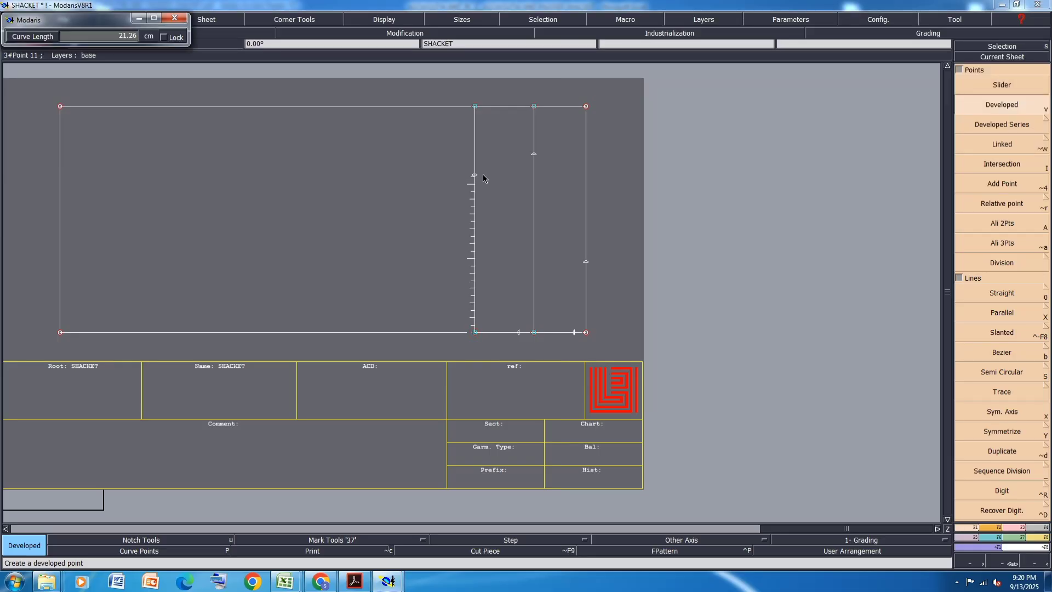
pyautogui.write('23.50')
pyautogui.press('Return')
# - Switch to the measurement spreadsheet in Excel and fill the Across Back - 15cm down from SNP row with yellow
pyautogui.moveTo(285, 582)
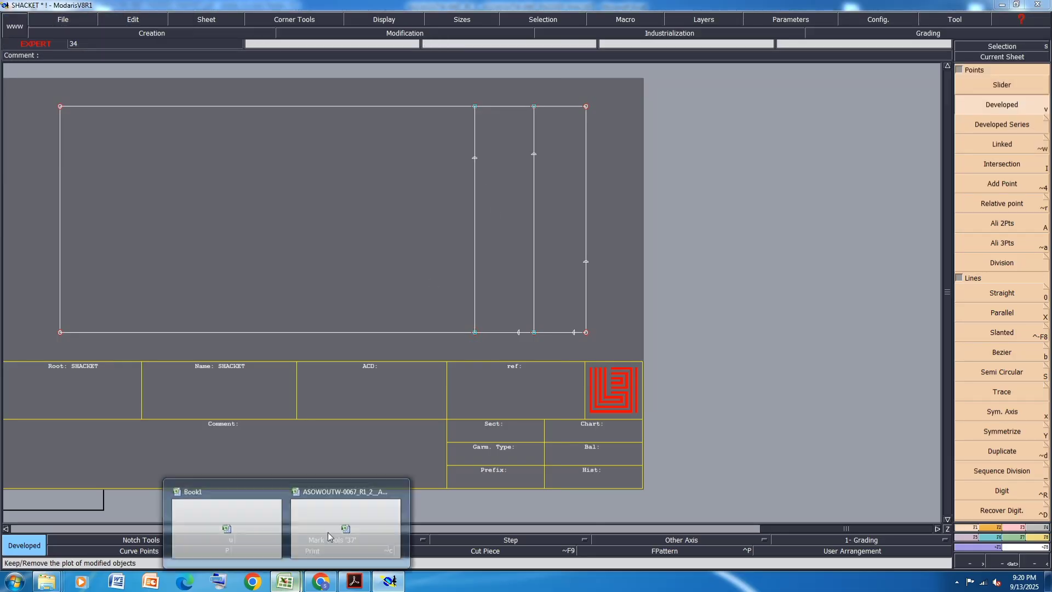
pyautogui.click(329, 536)
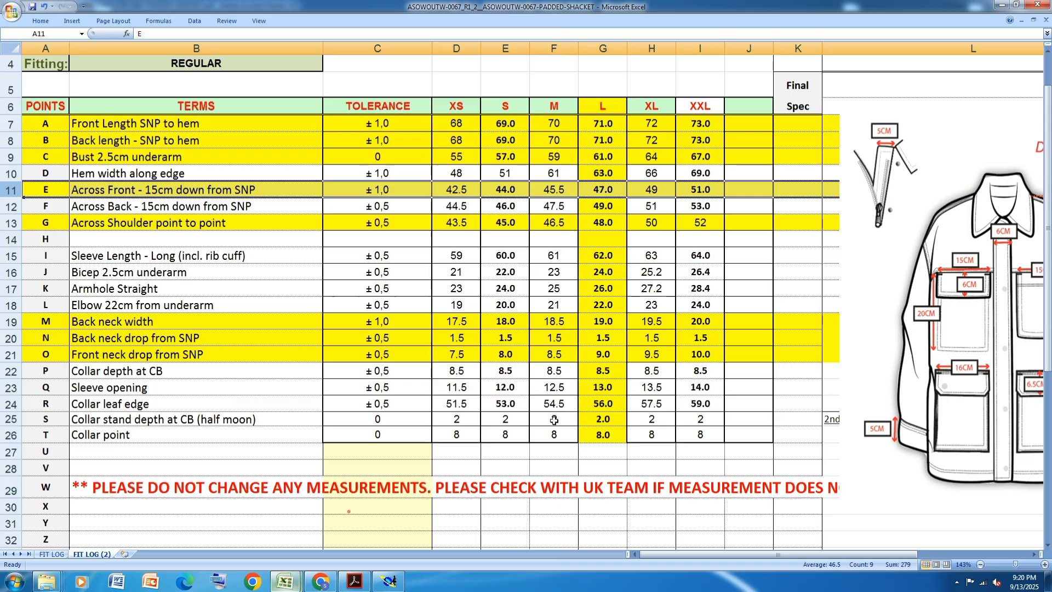
pyautogui.click(15, 207)
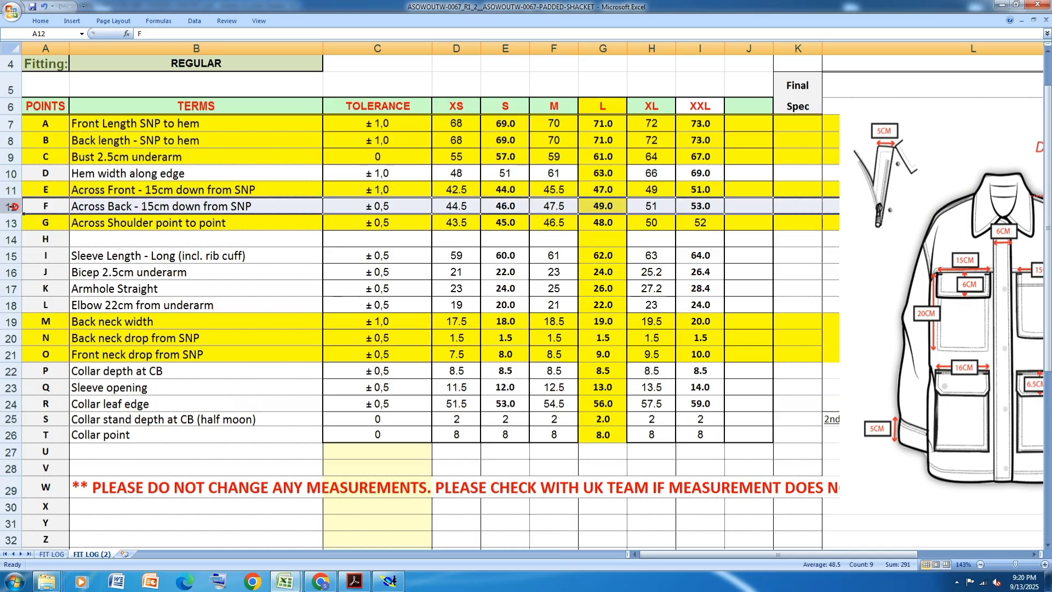
pyautogui.click(41, 21)
pyautogui.click(107, 45)
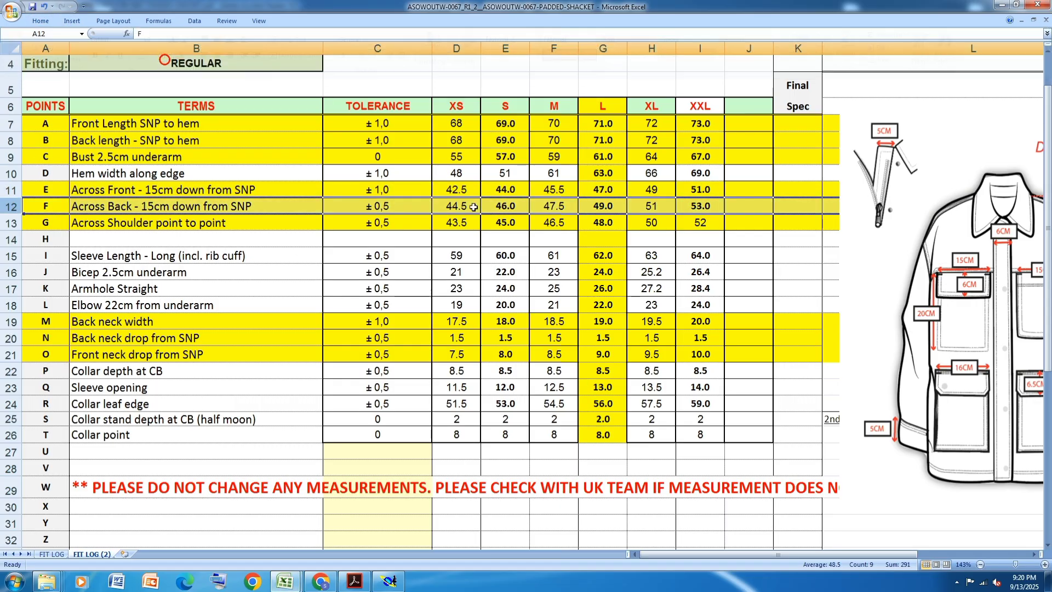
# - Switch to Modaris and add a developed point at half the L across-back width up the shoulder line from its lower end
pyautogui.click(389, 581)
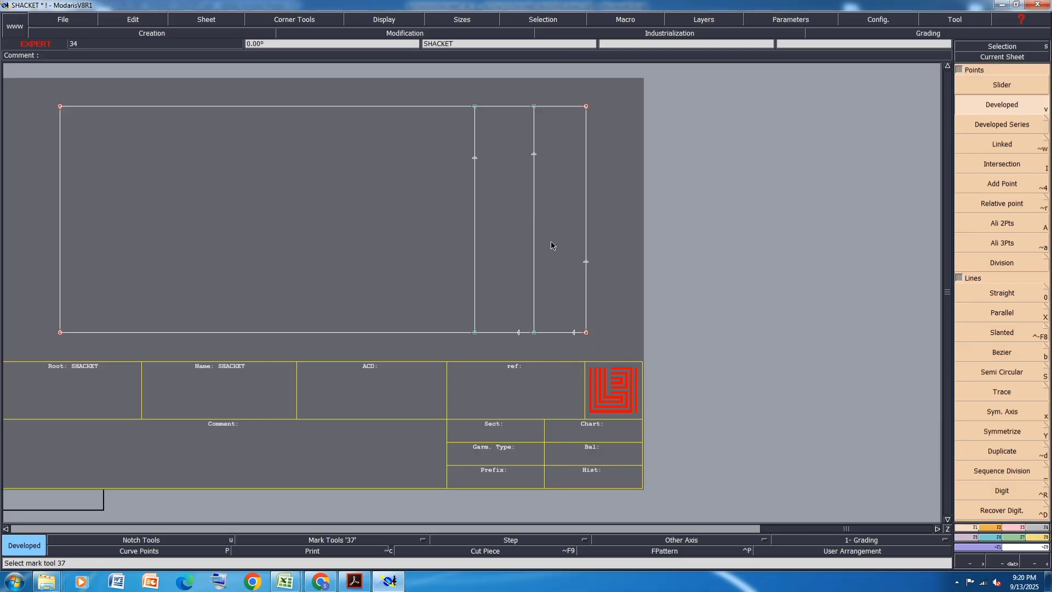
pyautogui.click(534, 332)
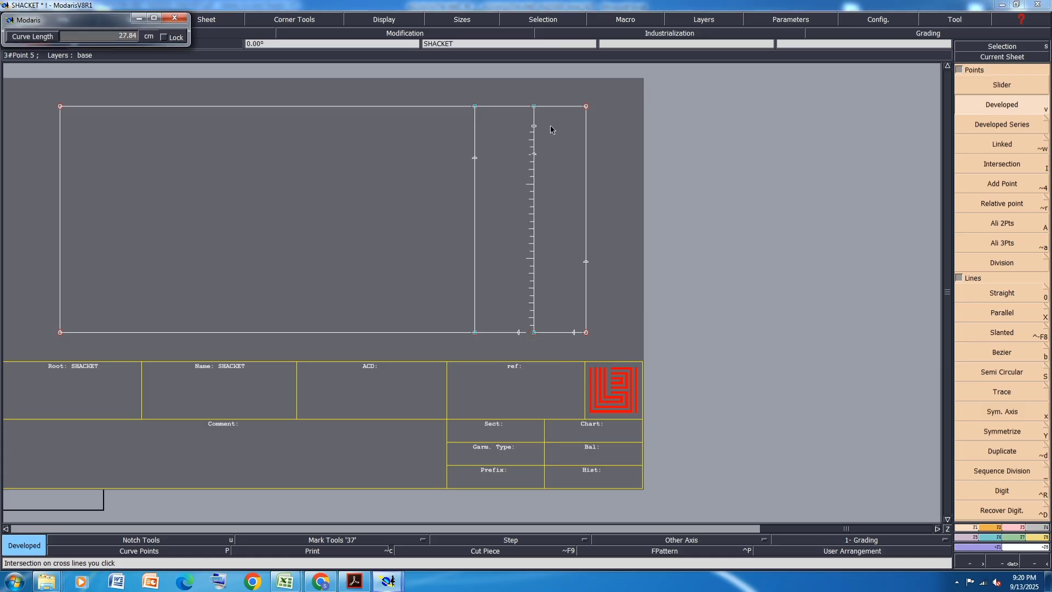
pyautogui.write('24.50')
pyautogui.press('Return')
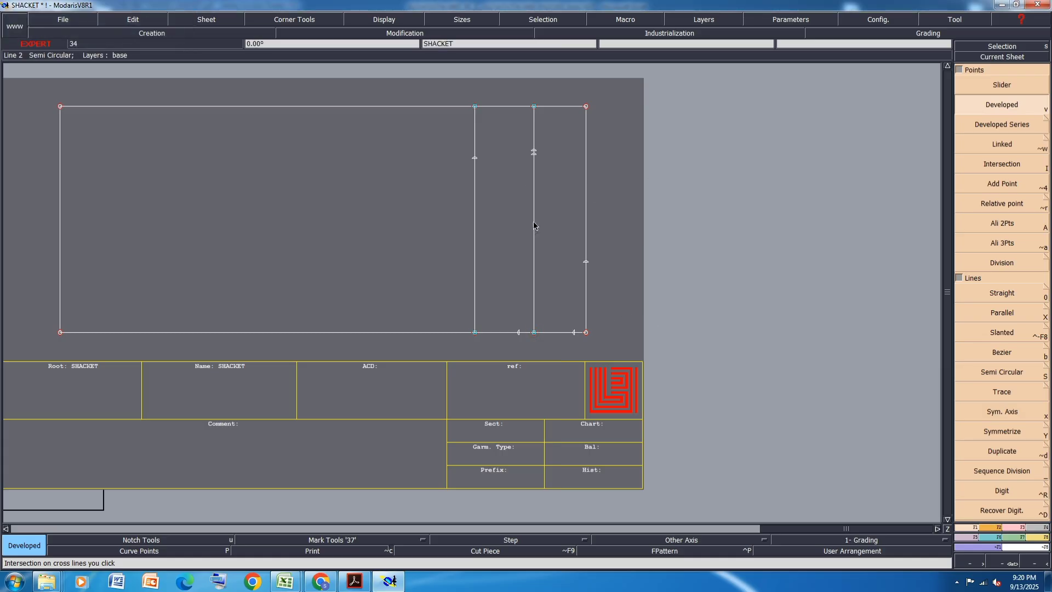
# - Undo the last shoulder-line point and add a developed point 24.50 cm up the 15 cm parallel from its lower end
pyautogui.click(475, 332)
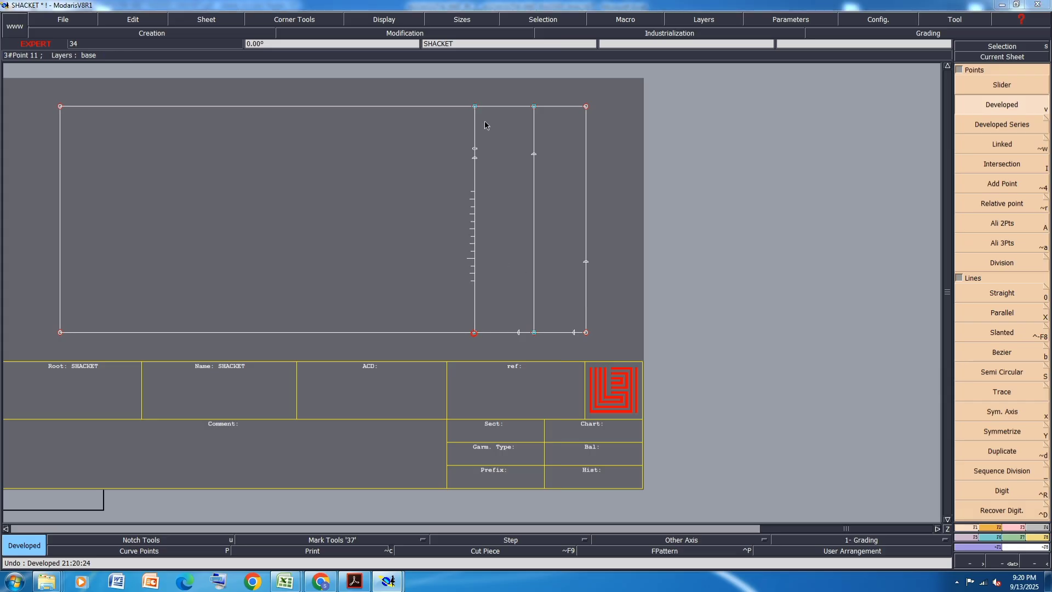
pyautogui.write('24.50')
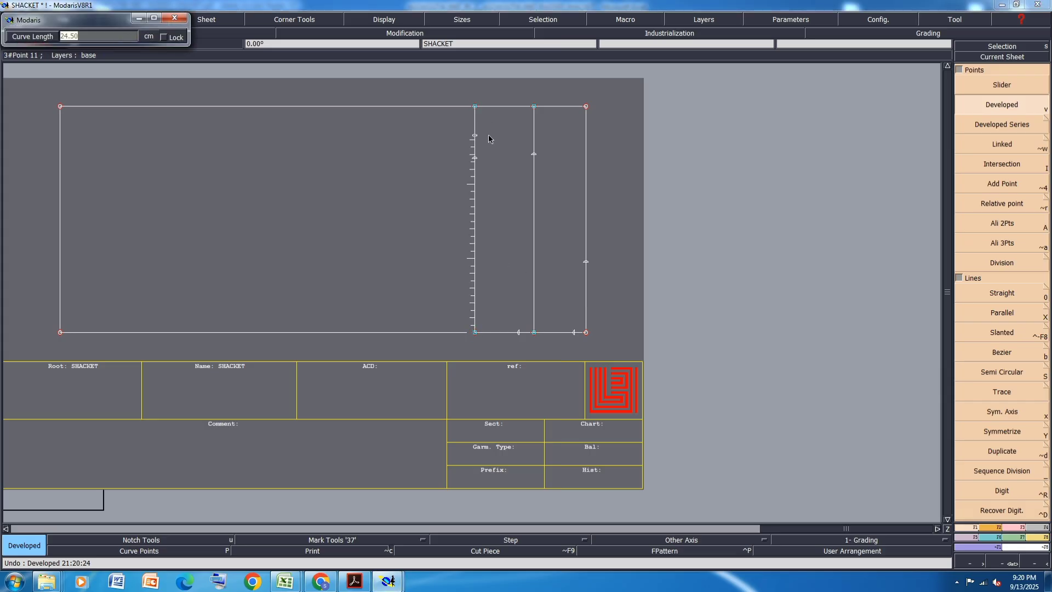
pyautogui.press('Return')
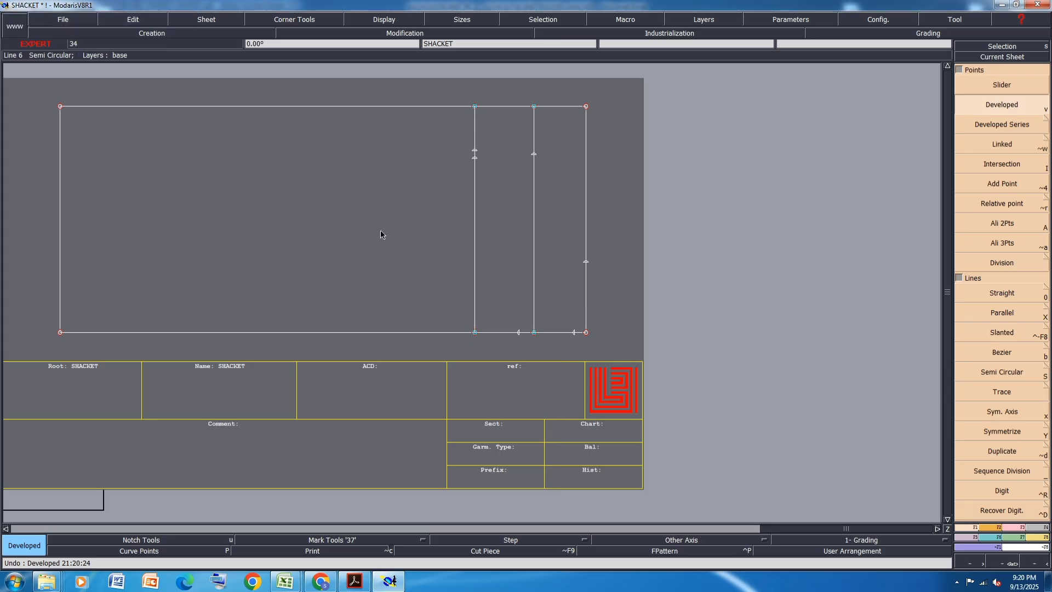
# - Switch to the measurement spreadsheet in Excel and fill the Armhole Straight row with yellow
pyautogui.moveTo(284, 581)
pyautogui.click(342, 523)
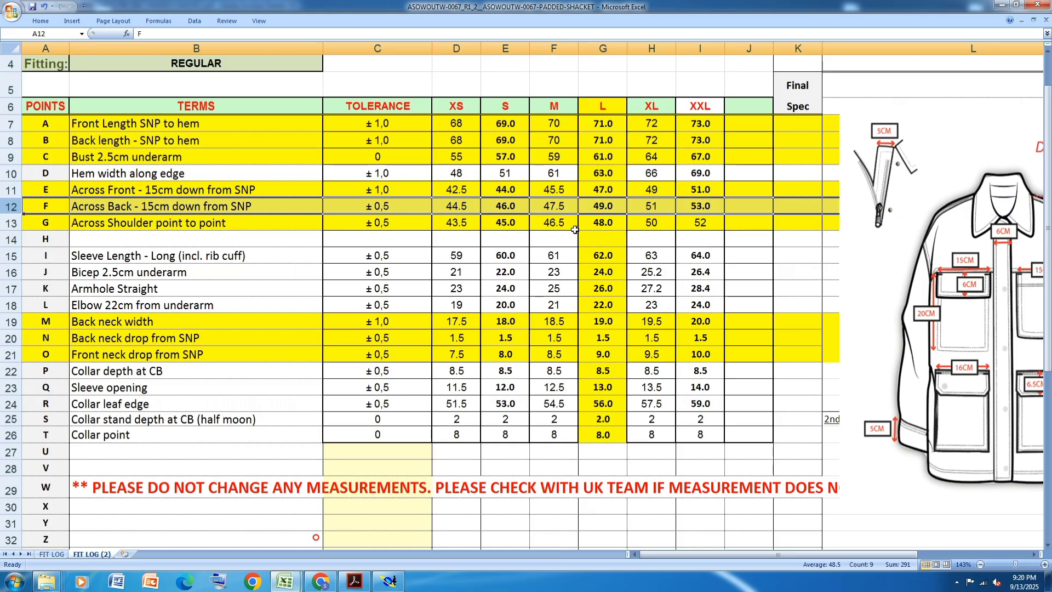
pyautogui.click(2, 289)
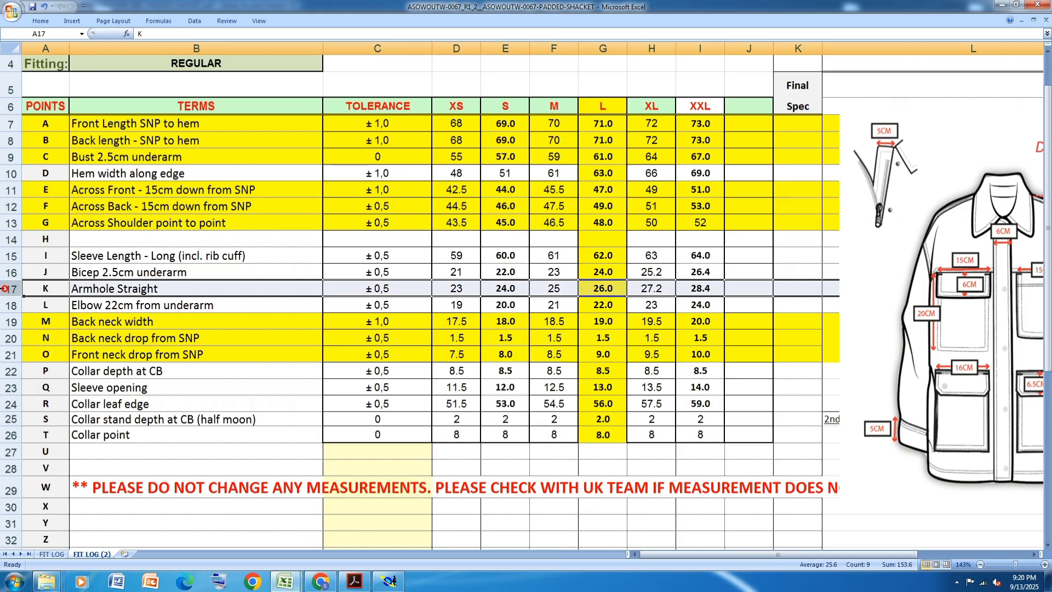
pyautogui.click(40, 21)
pyautogui.click(163, 57)
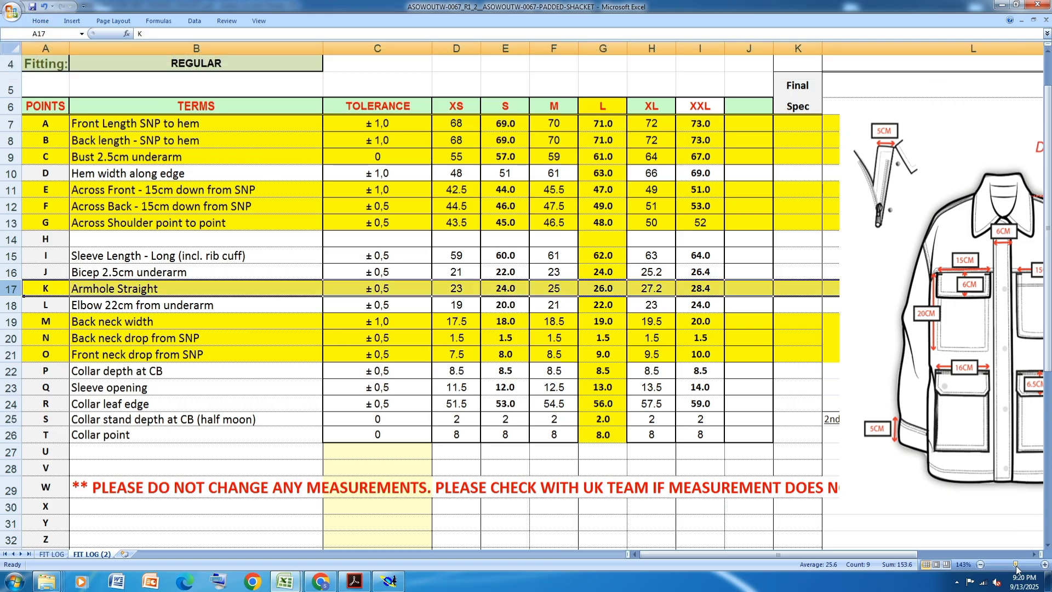
# - Examine the additional design measurements in the spreadsheet sketches and on page 4 of the tech pack PDF in Acrobat Reader, and return to Modaris
pyautogui.click(1035, 554)
pyautogui.click(1033, 558)
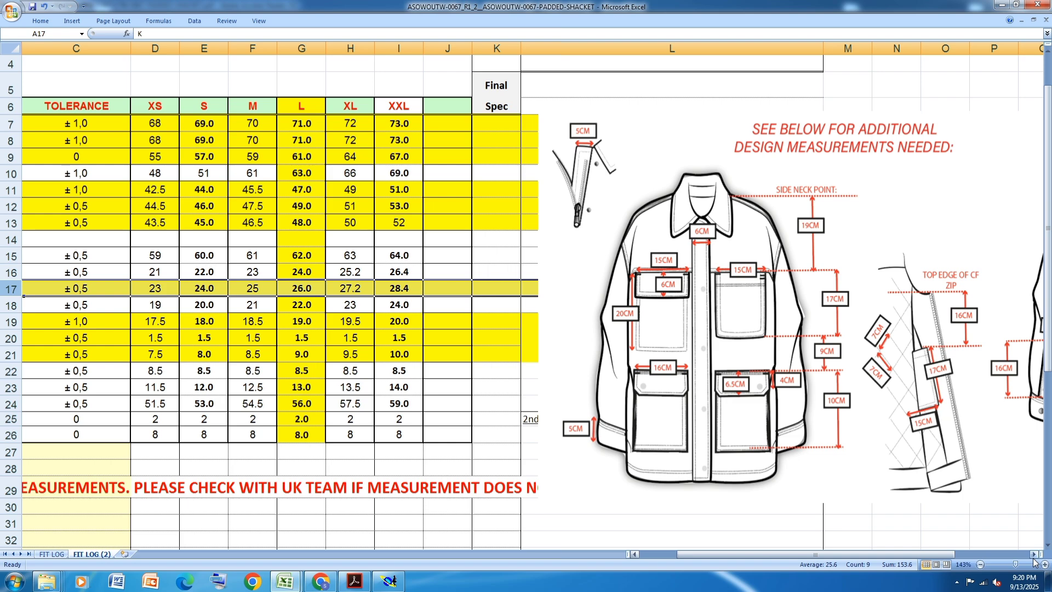
pyautogui.click(1033, 557)
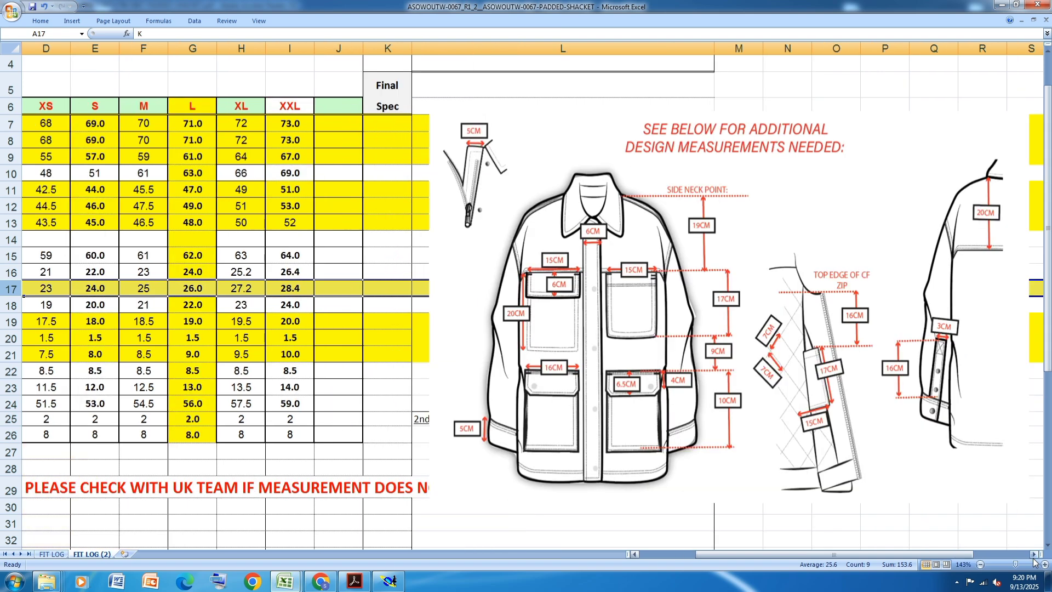
pyautogui.click(636, 555)
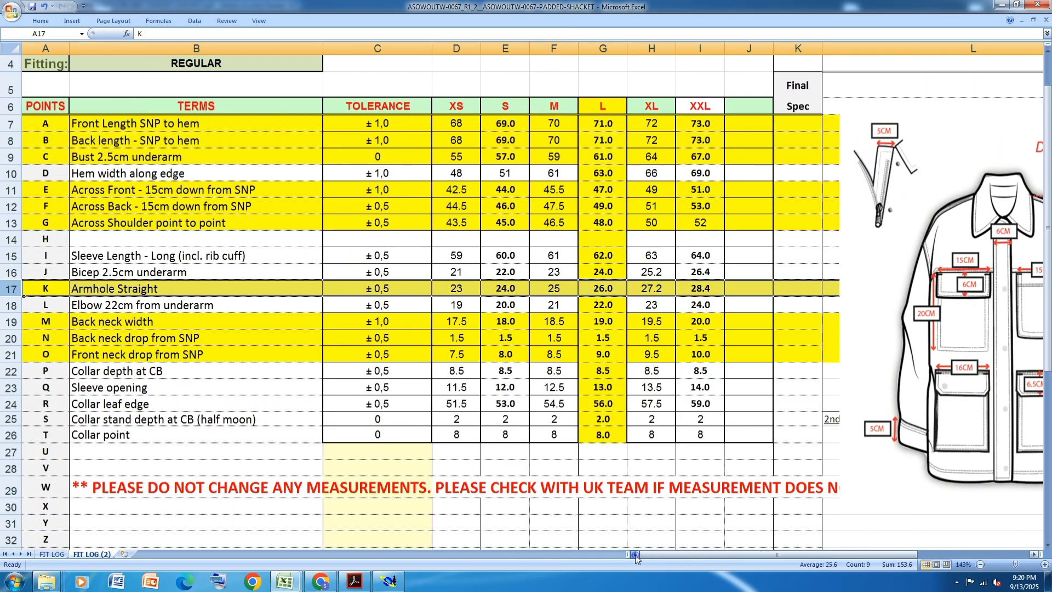
pyautogui.click(355, 582)
pyautogui.scroll(1, 562, 272)
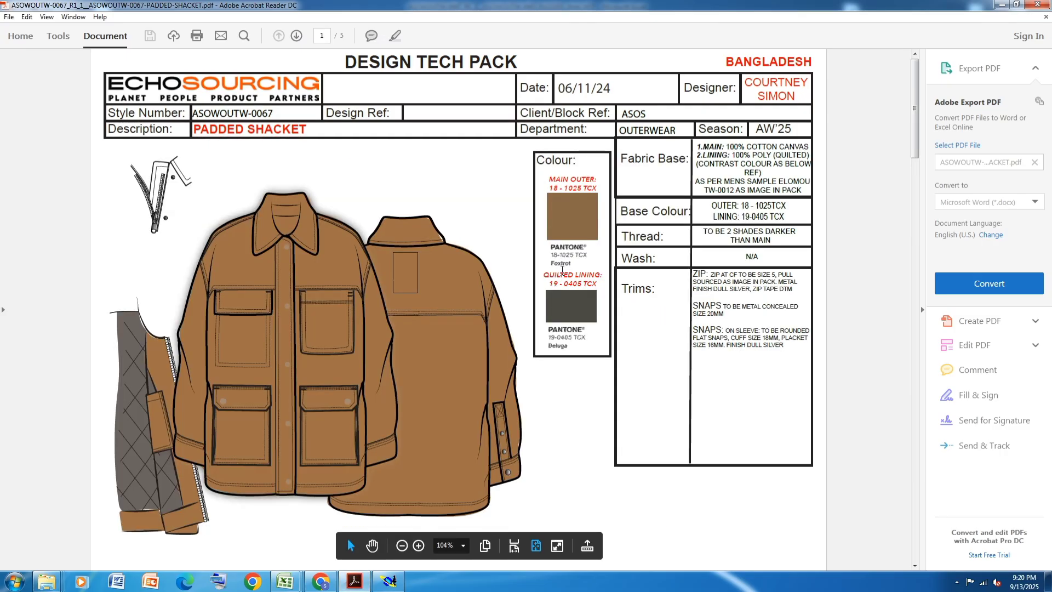
pyautogui.scroll(-3, 562, 271)
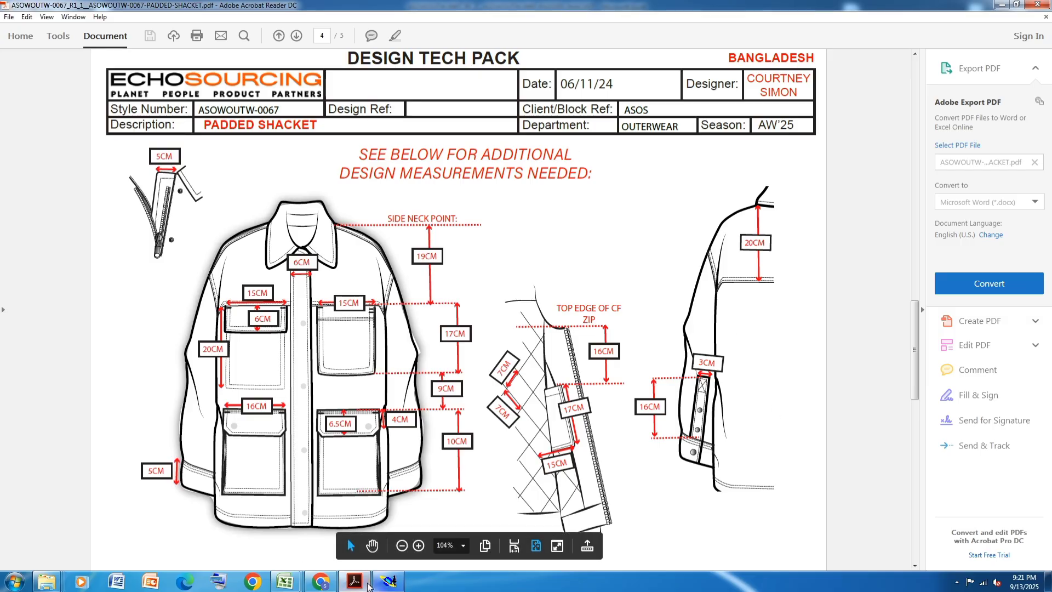
pyautogui.moveTo(281, 582)
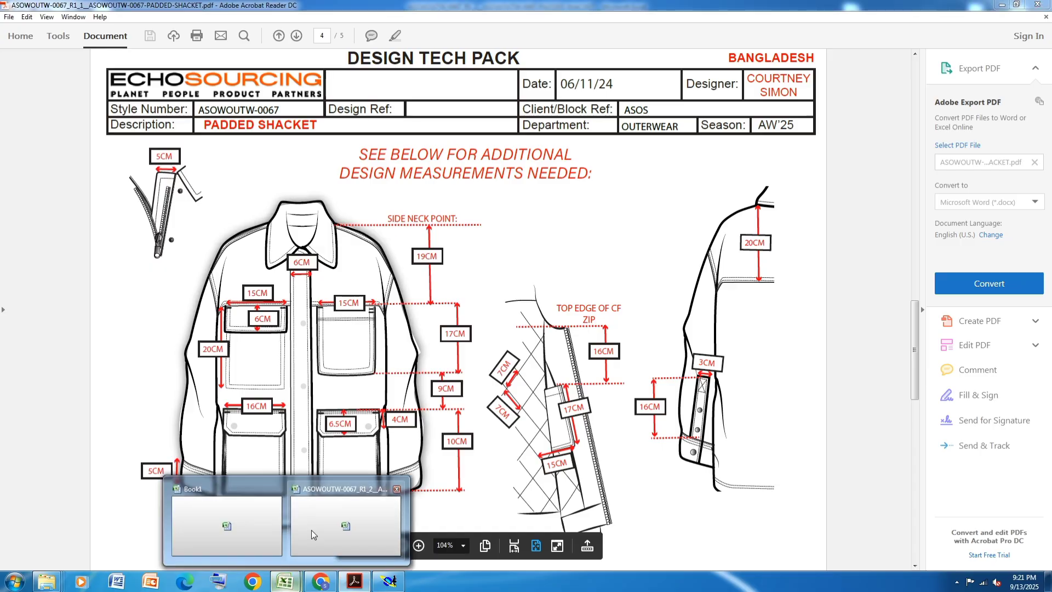
pyautogui.click(312, 531)
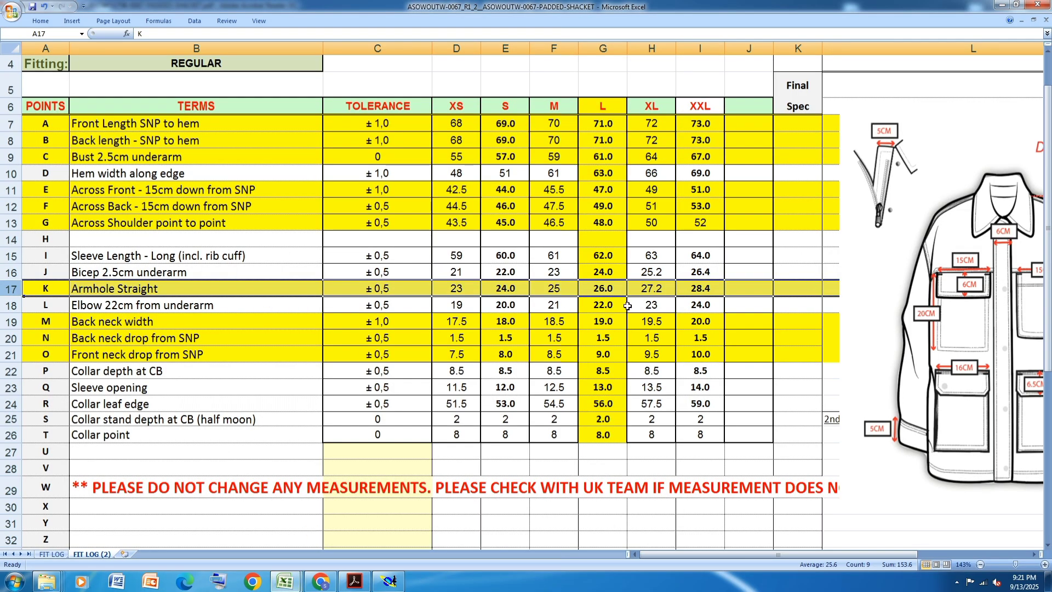
pyautogui.click(389, 581)
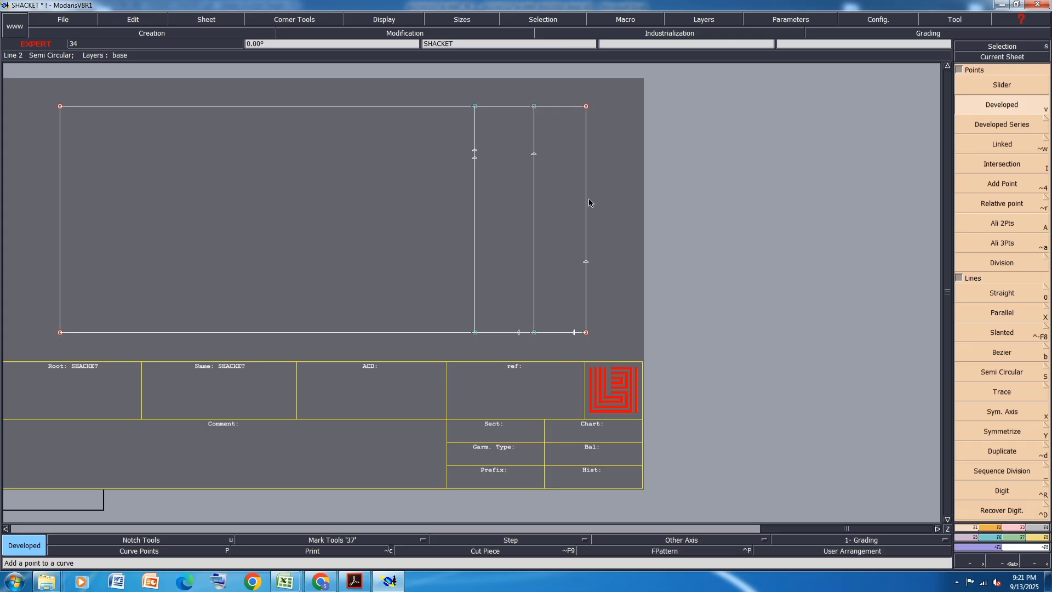
pyautogui.hotkey('shift', 'x')
pyautogui.click(533, 207)
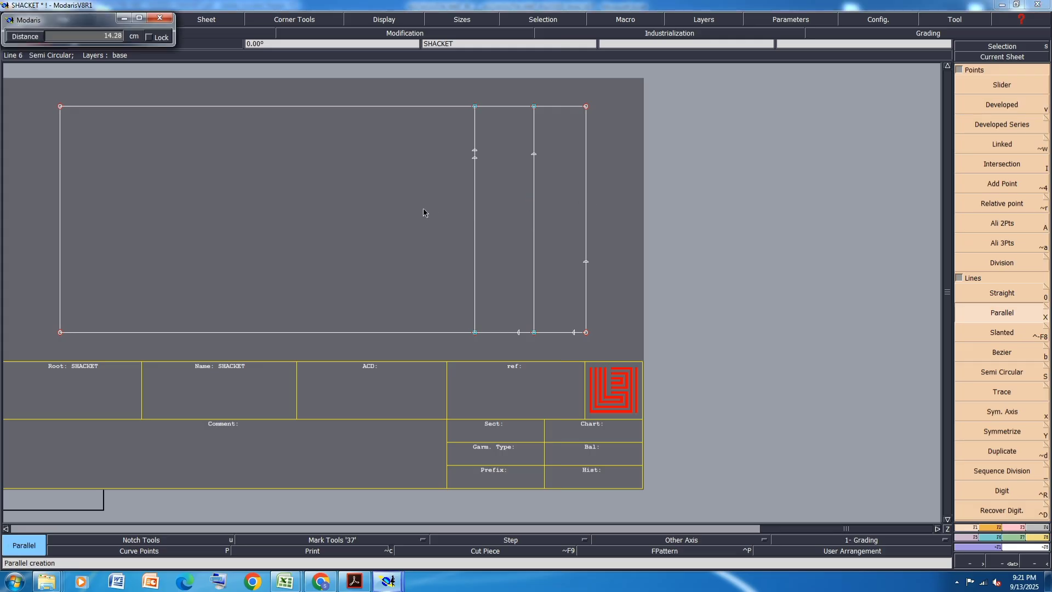
pyautogui.click(335, 227)
pyautogui.hotkey('ctrl', 'z')
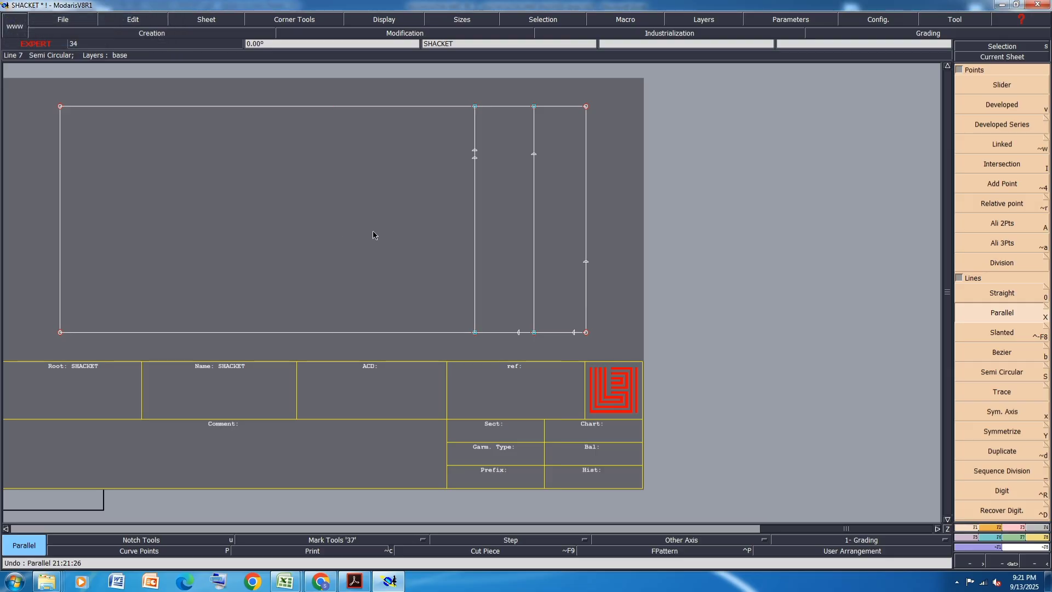
# - Move the shoulder line 2 cm in X and 0 in Y toward the rectangle's right edge
pyautogui.click(1009, 535)
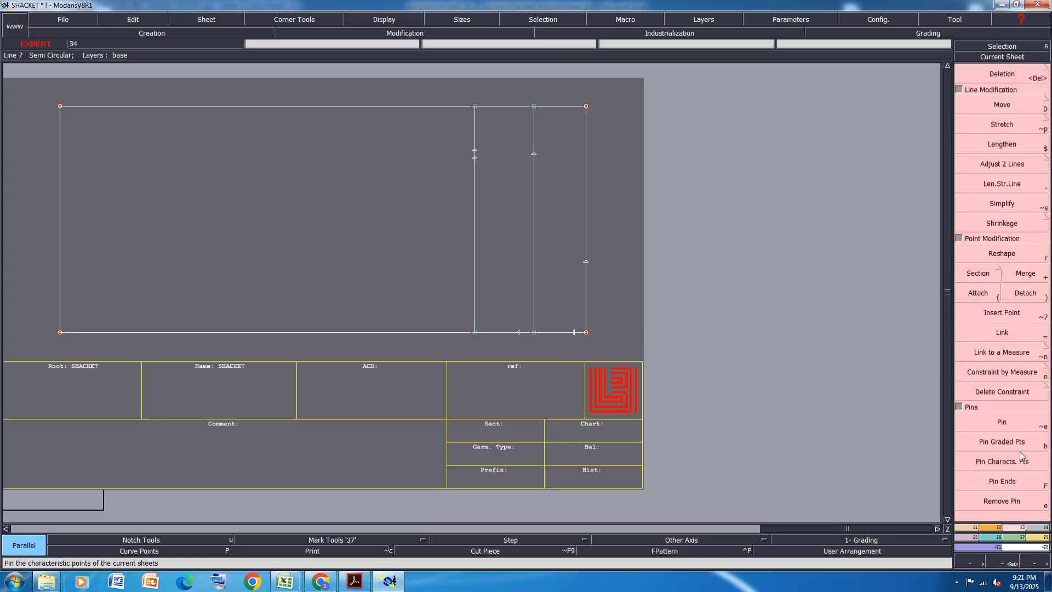
pyautogui.click(1002, 105)
pyautogui.click(535, 237)
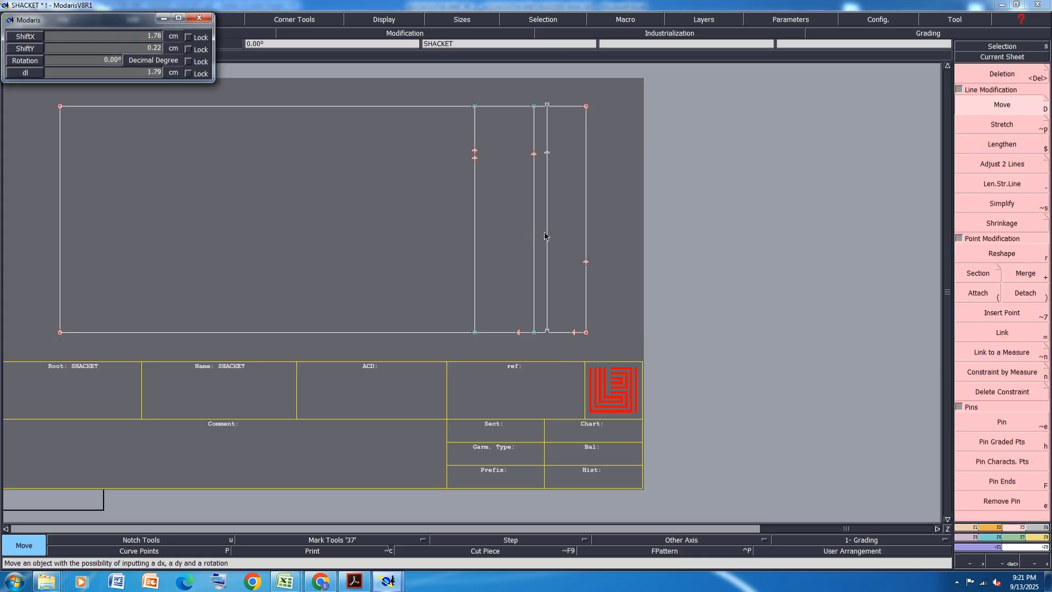
pyautogui.write('2')
pyautogui.press('Return')
pyautogui.write('00')
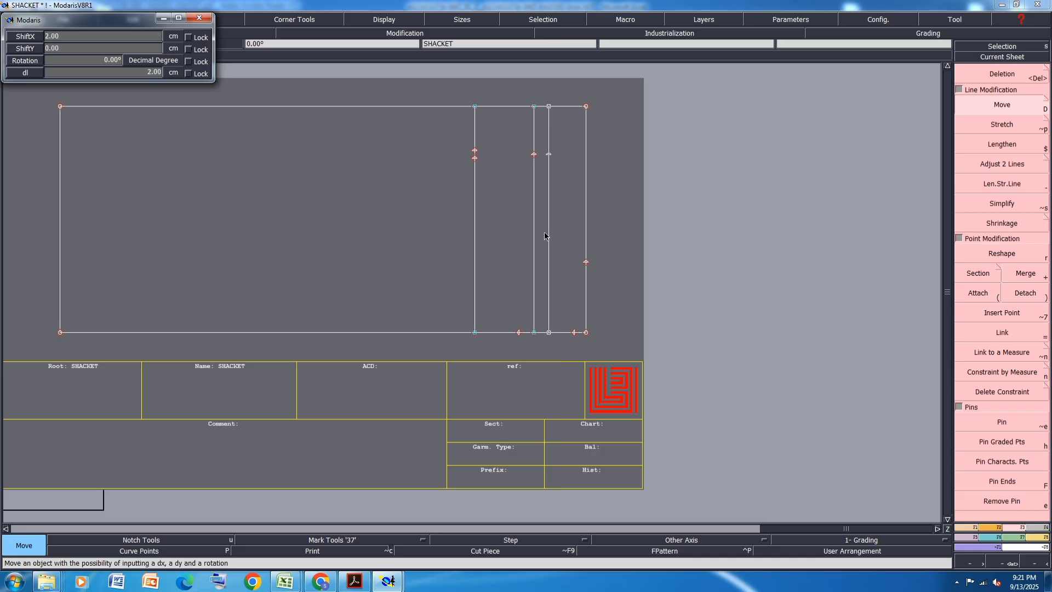
pyautogui.press('Return')
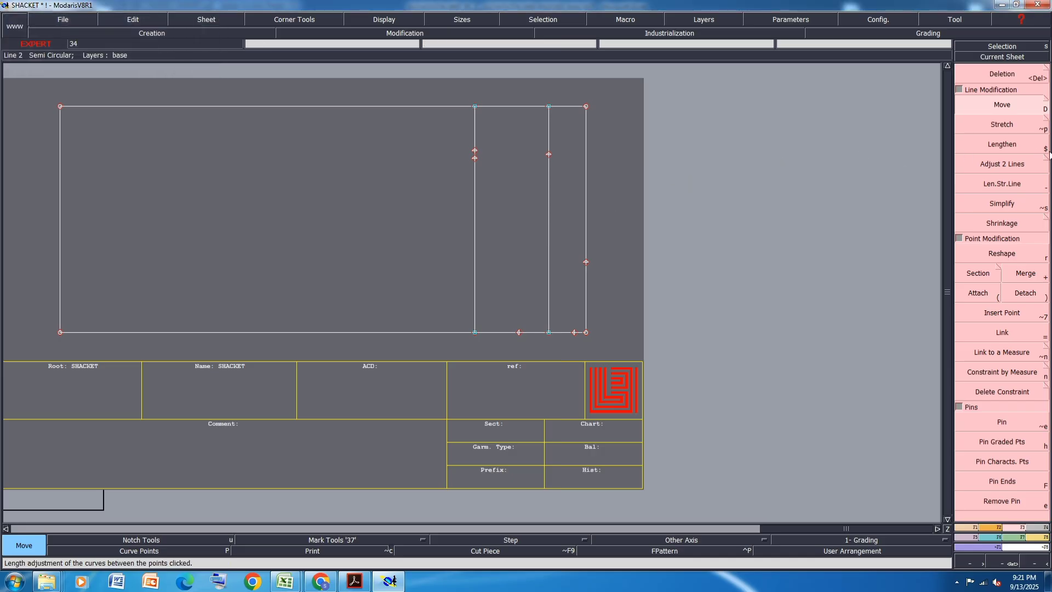
# - Create a parallel of the rectangle's right edge 26 cm inside the rectangle
pyautogui.press('p')
pyautogui.click(586, 305)
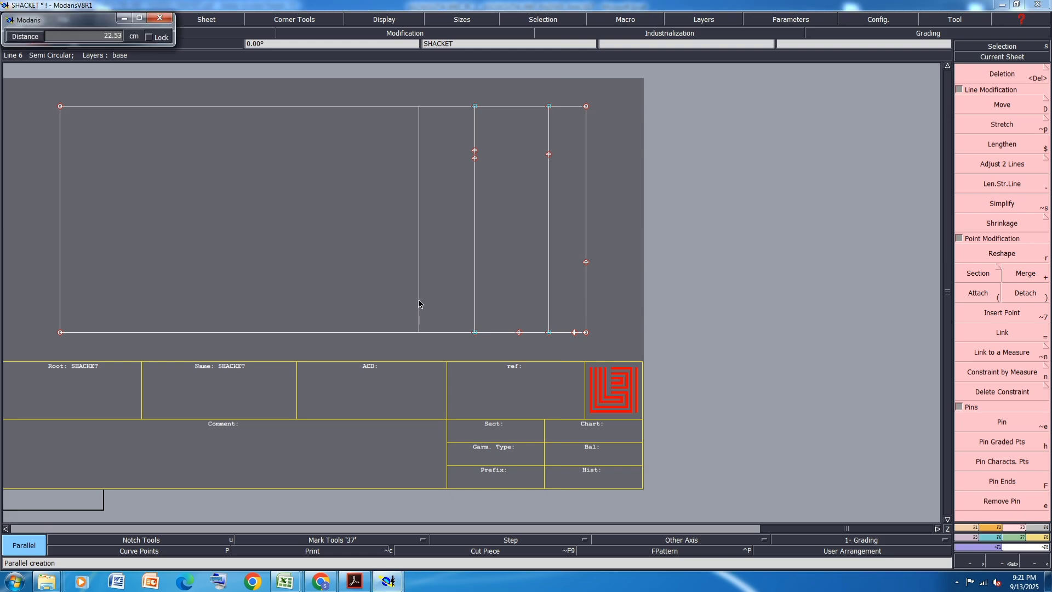
pyautogui.write('26')
pyautogui.press('Return')
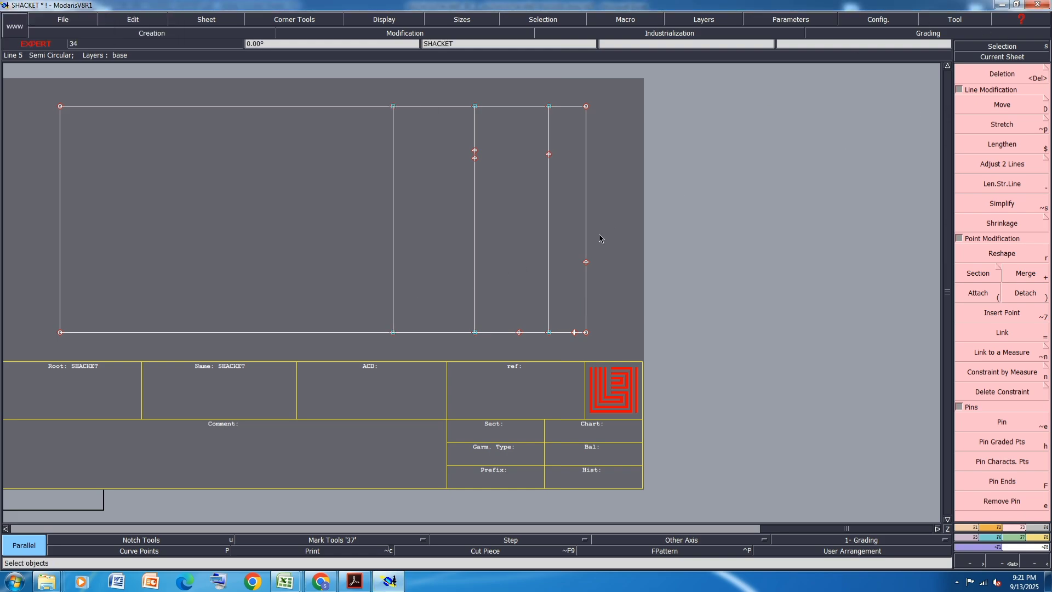
# - Measure from the 26 cm parallel's upper end to the shoulder point, check the L Armhole Straight value in Excel, and return to Modaris
pyautogui.press('d')
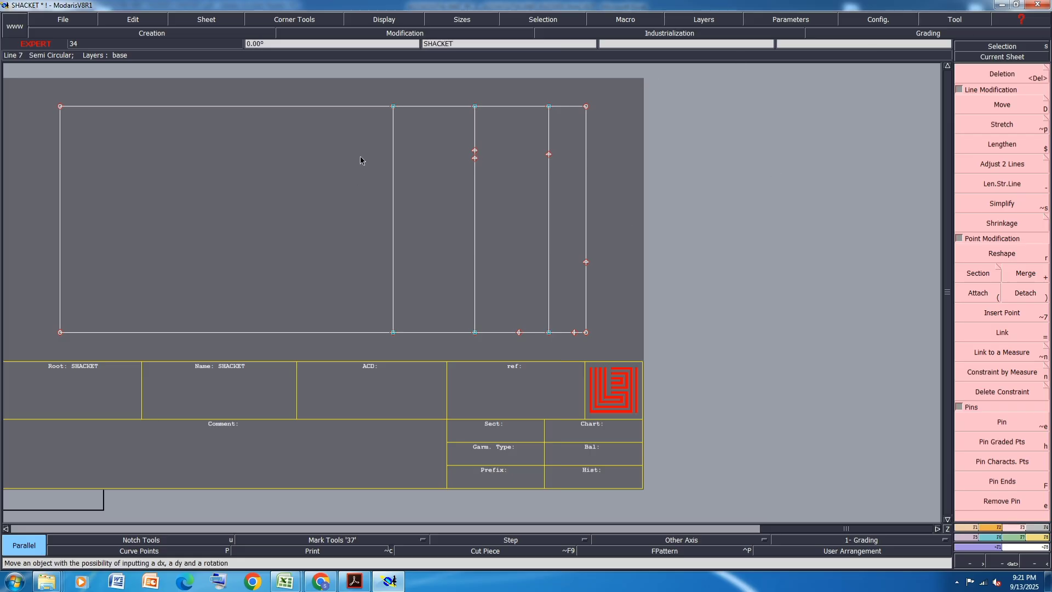
pyautogui.press('l')
pyautogui.click(393, 106)
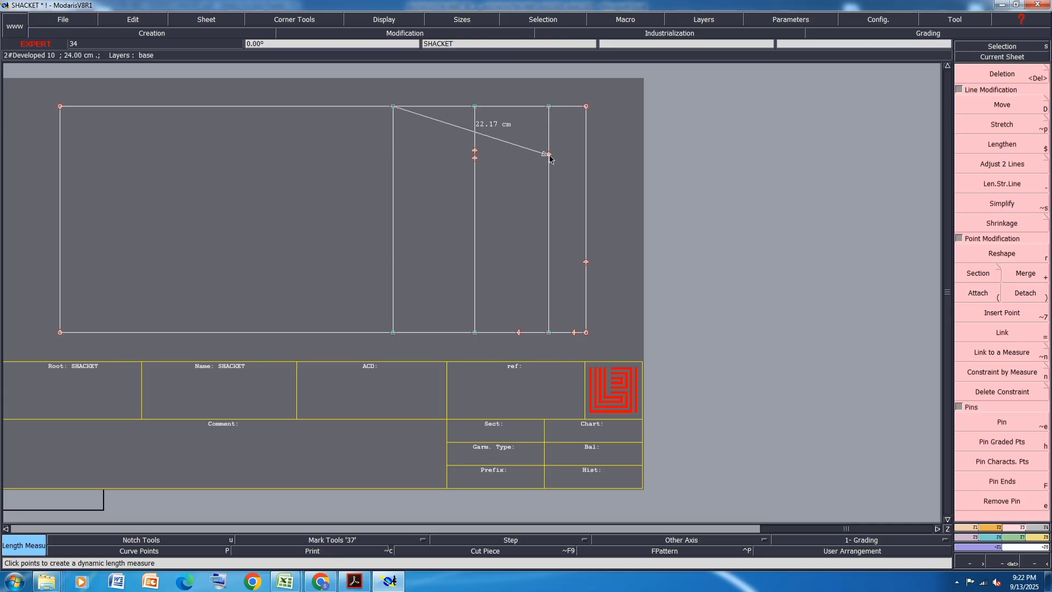
pyautogui.click(550, 155)
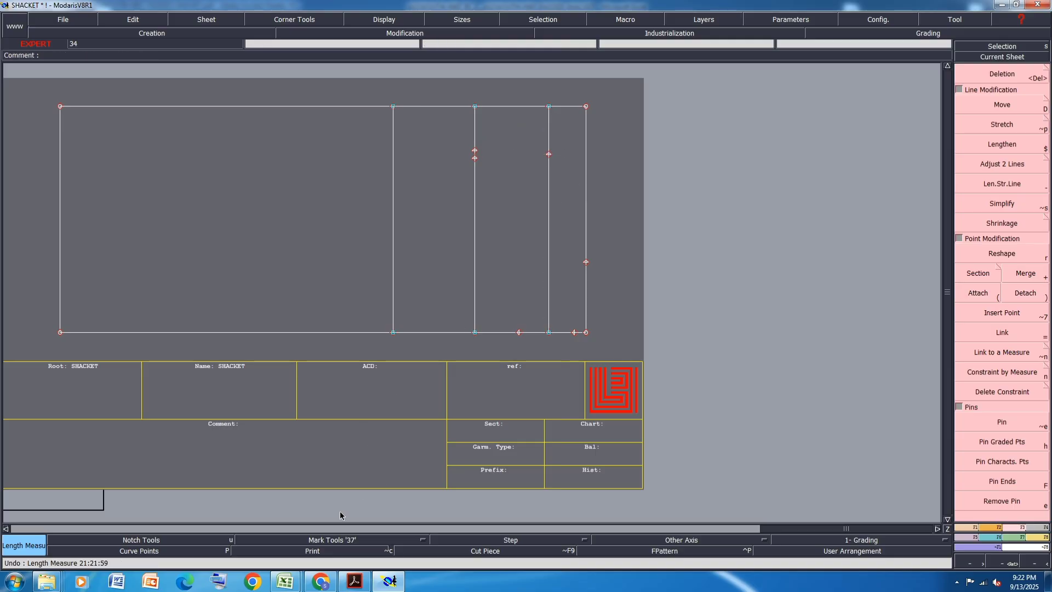
pyautogui.moveTo(290, 587)
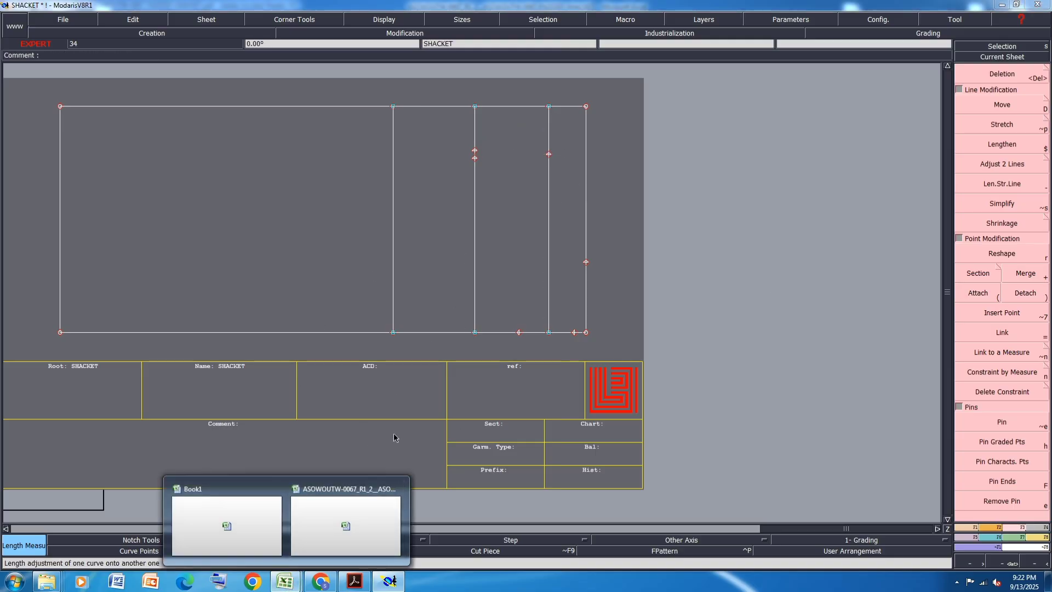
pyautogui.click(344, 522)
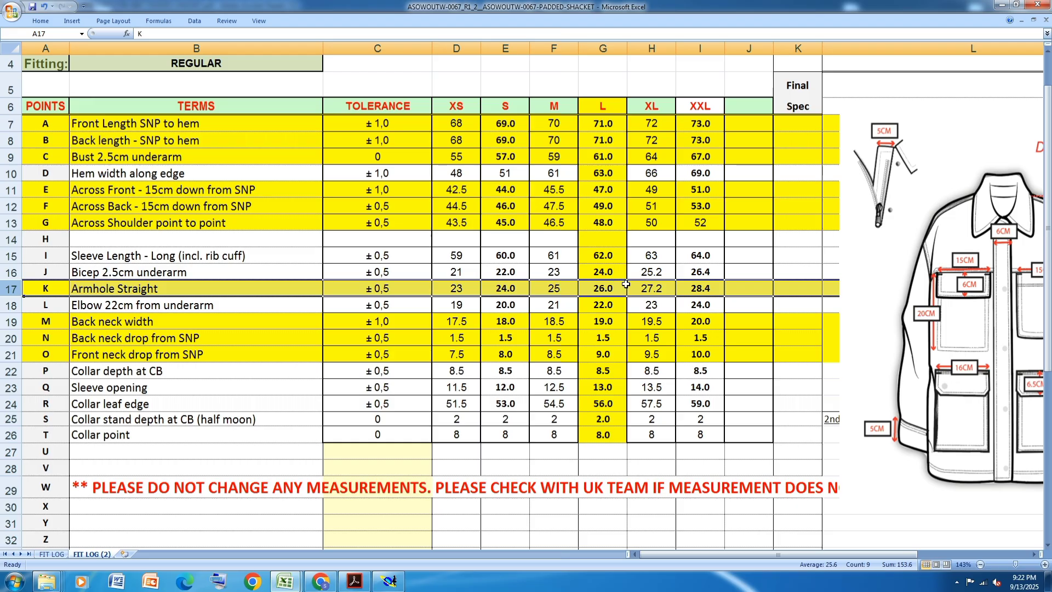
pyautogui.click(389, 581)
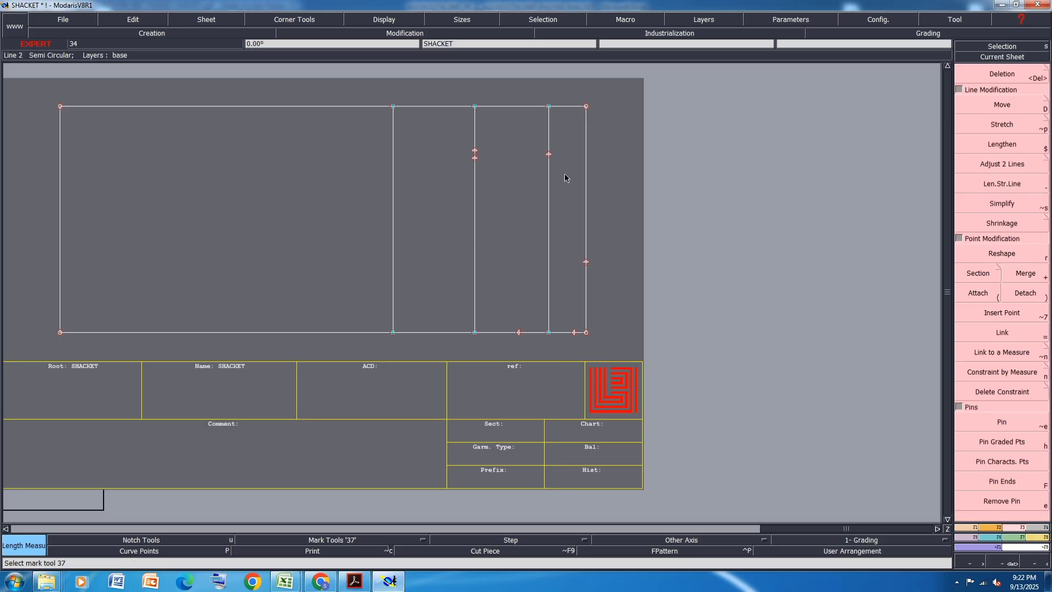
# - Undo the right edge's 26 cm parallel and create a parallel of the moved shoulder line 26 cm toward the hem instead
pyautogui.hotkey('ctrl', 'z')
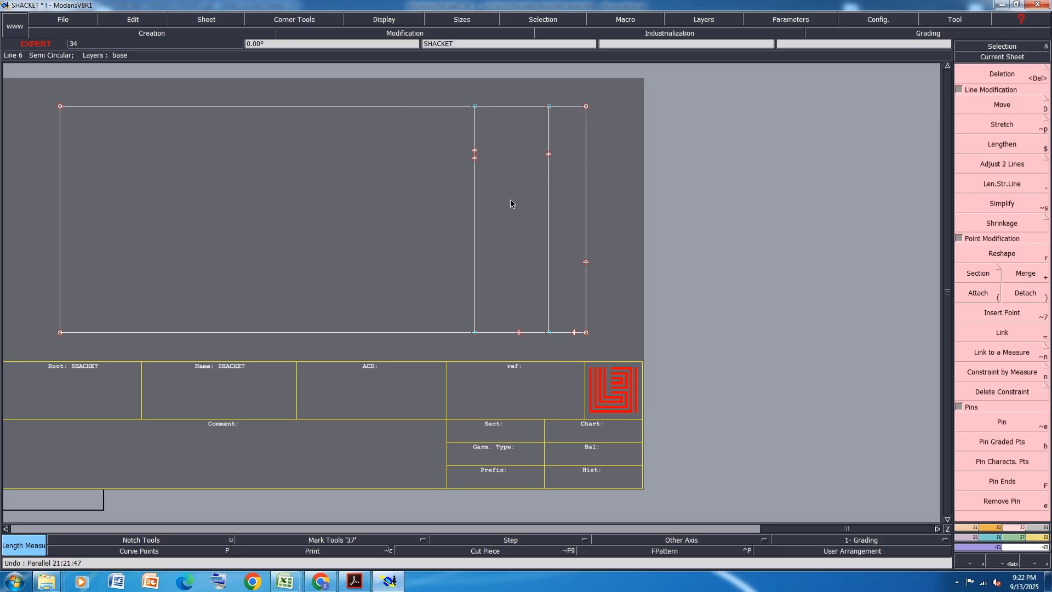
pyautogui.press('F1')
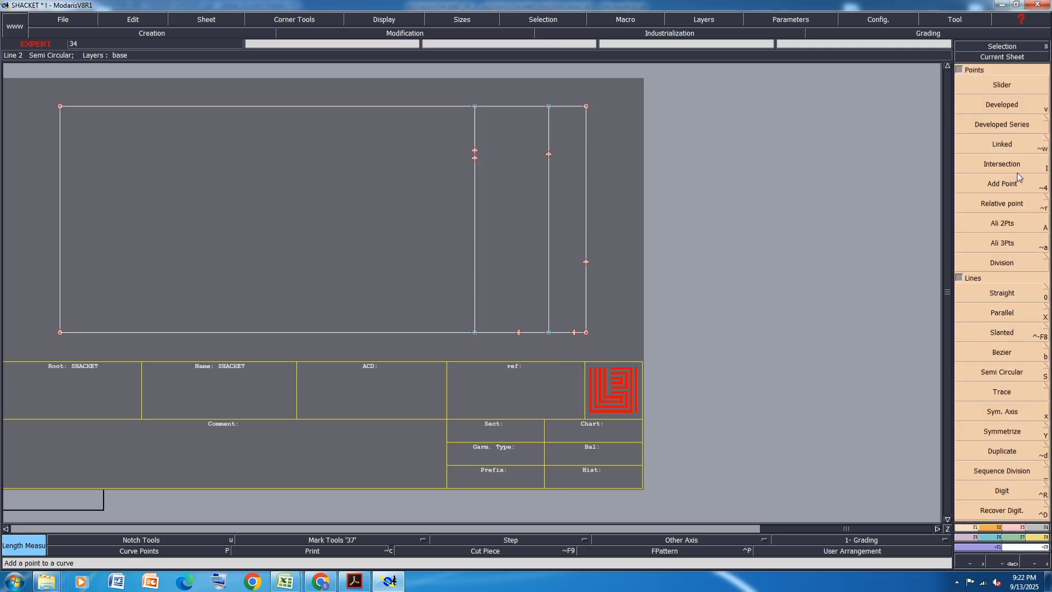
pyautogui.click(1005, 316)
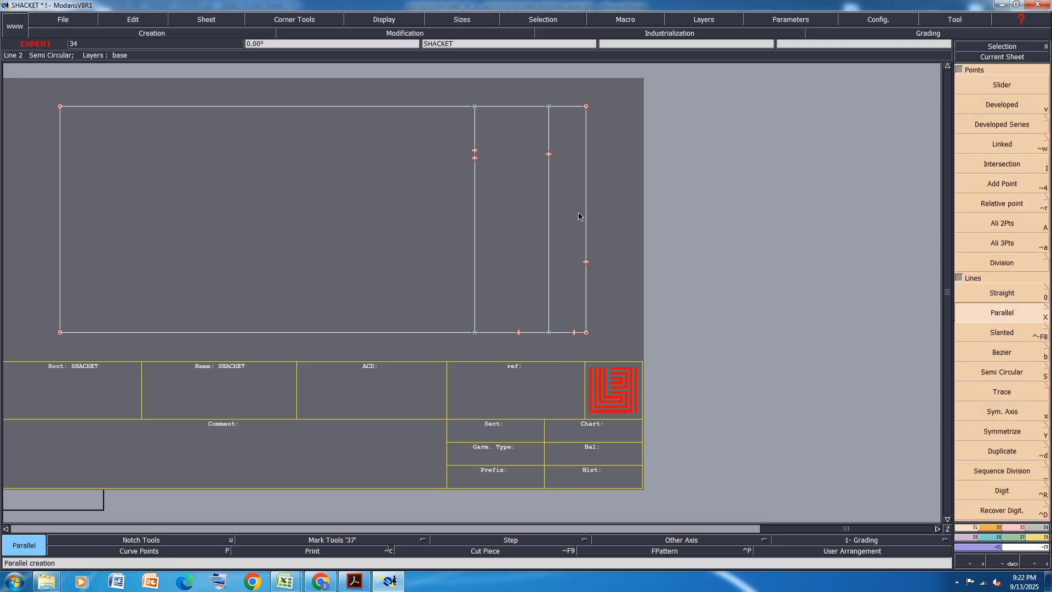
pyautogui.click(549, 221)
pyautogui.click(425, 228)
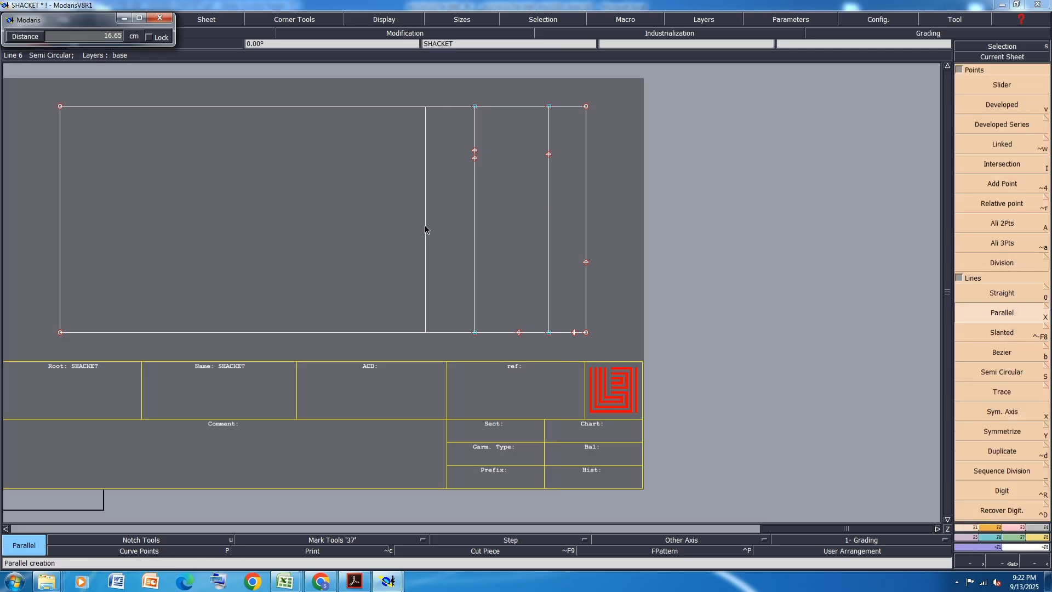
pyautogui.write('34')
pyautogui.press('Return')
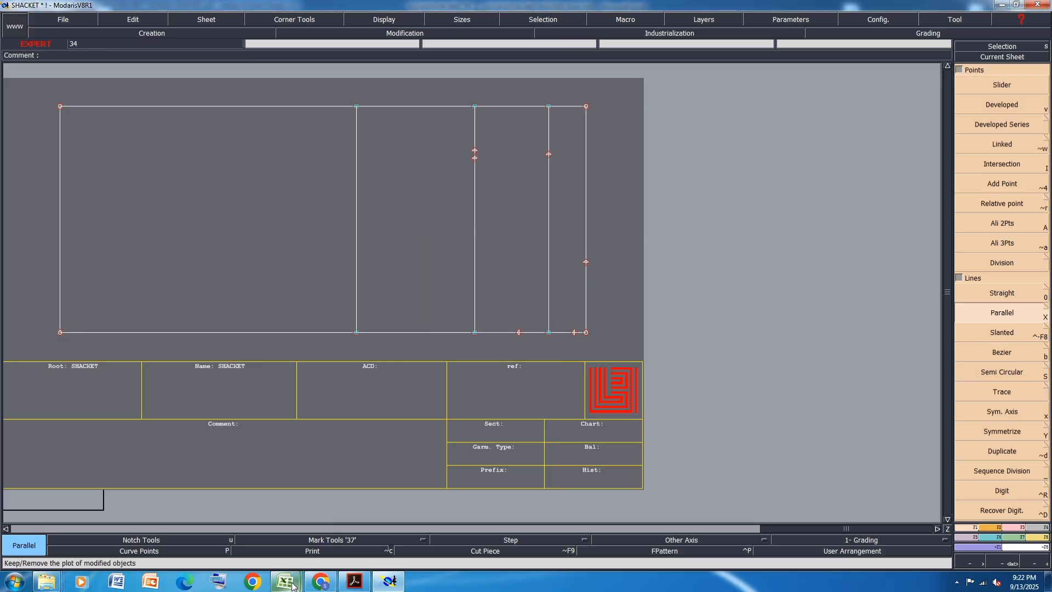
# - Extend the 26 cm armhole line about 3 cm beyond the rectangle's upper edge and delete its old end point on that edge
pyautogui.moveTo(293, 585)
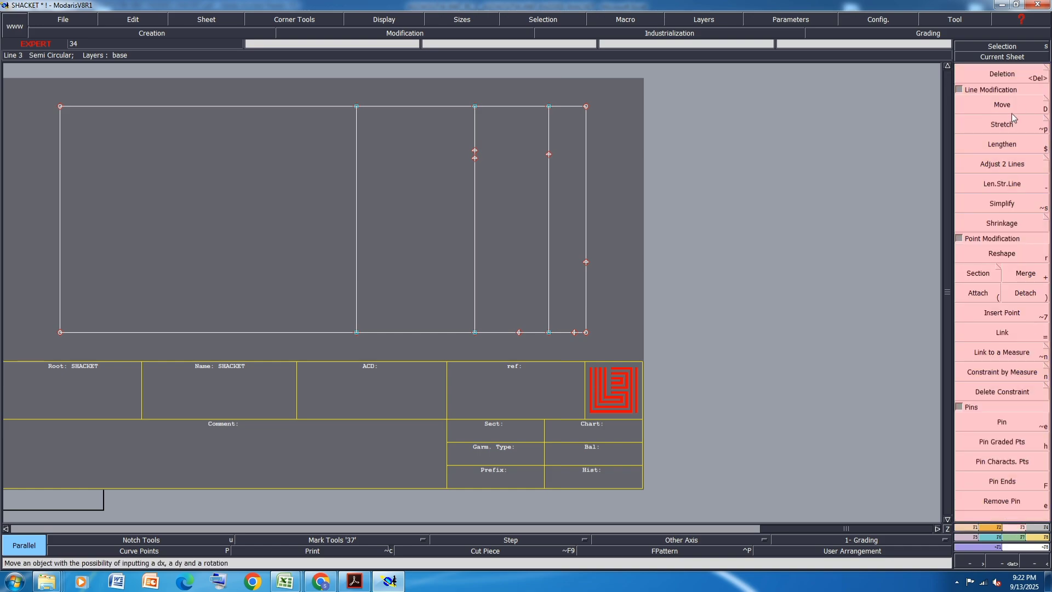
pyautogui.click(1002, 184)
pyautogui.click(356, 127)
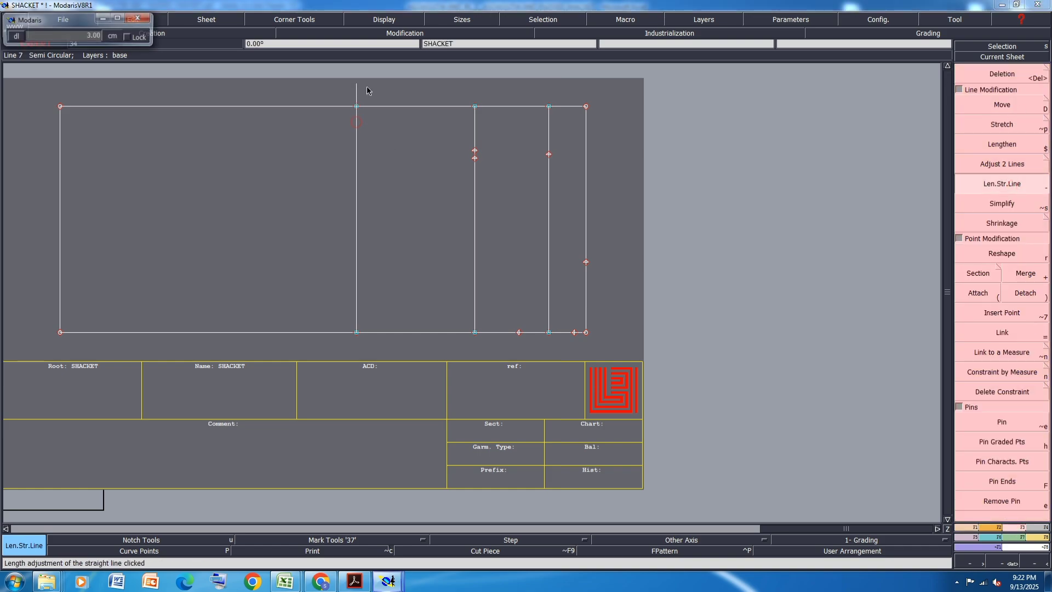
pyautogui.press('Delete')
pyautogui.click(355, 105)
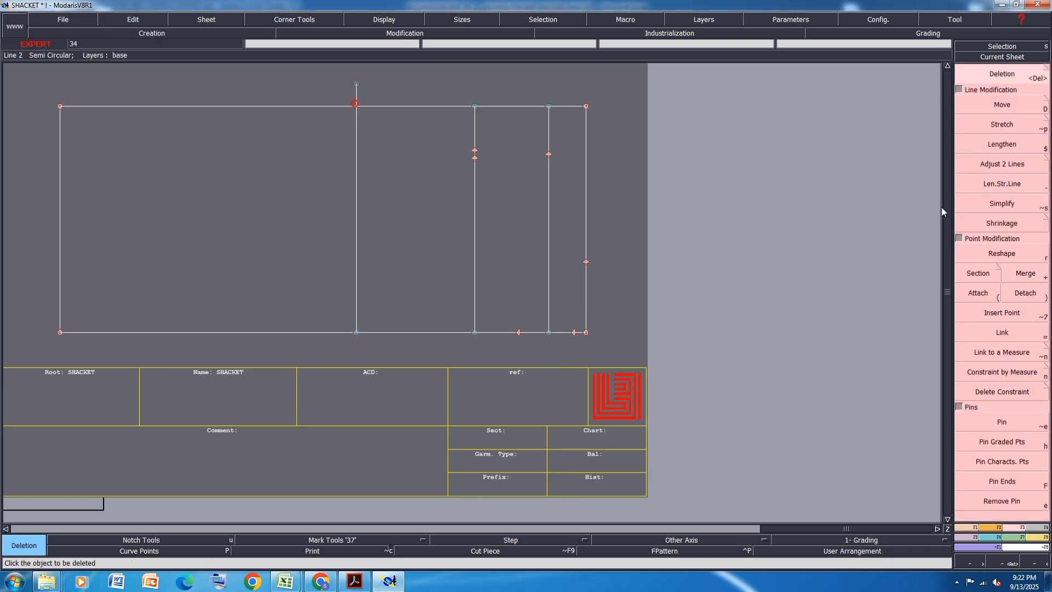
# - Insert an intersection point where the armhole line crosses the rectangle's upper edge and delete the line's overhang beyond it
pyautogui.click(969, 527)
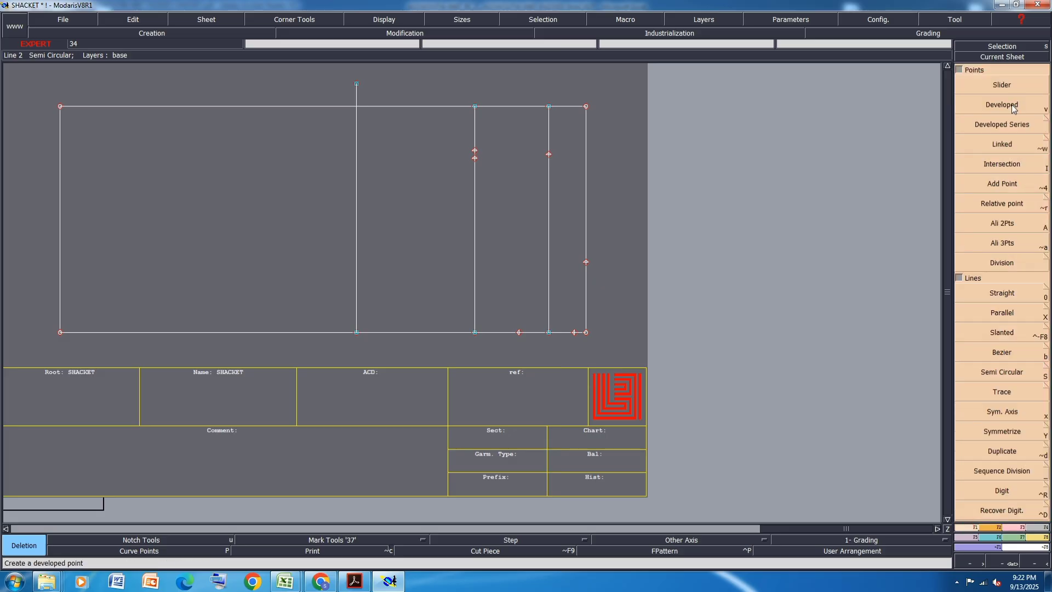
pyautogui.click(1005, 163)
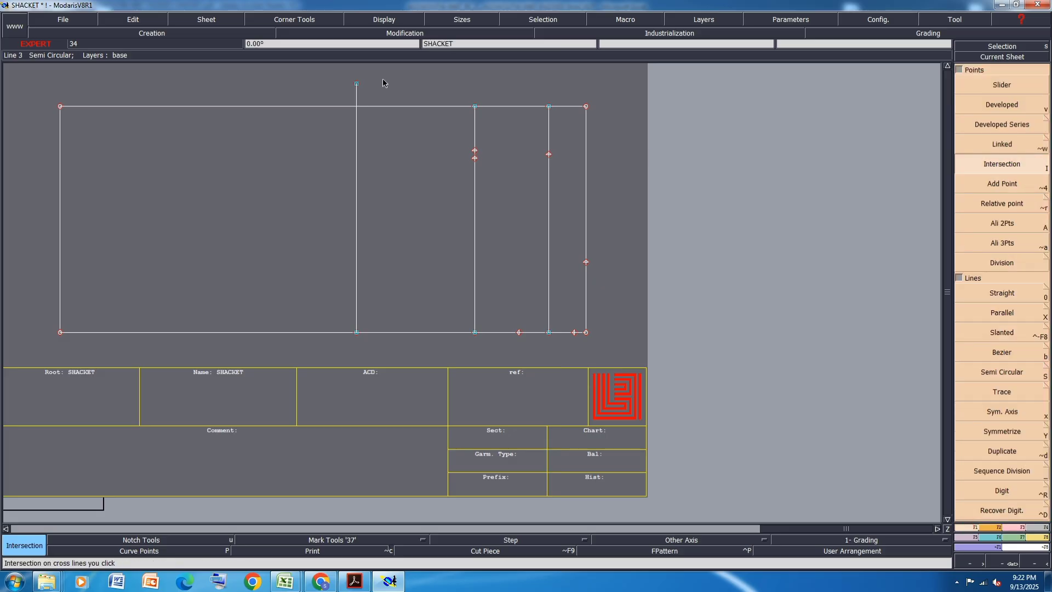
pyautogui.click(357, 107)
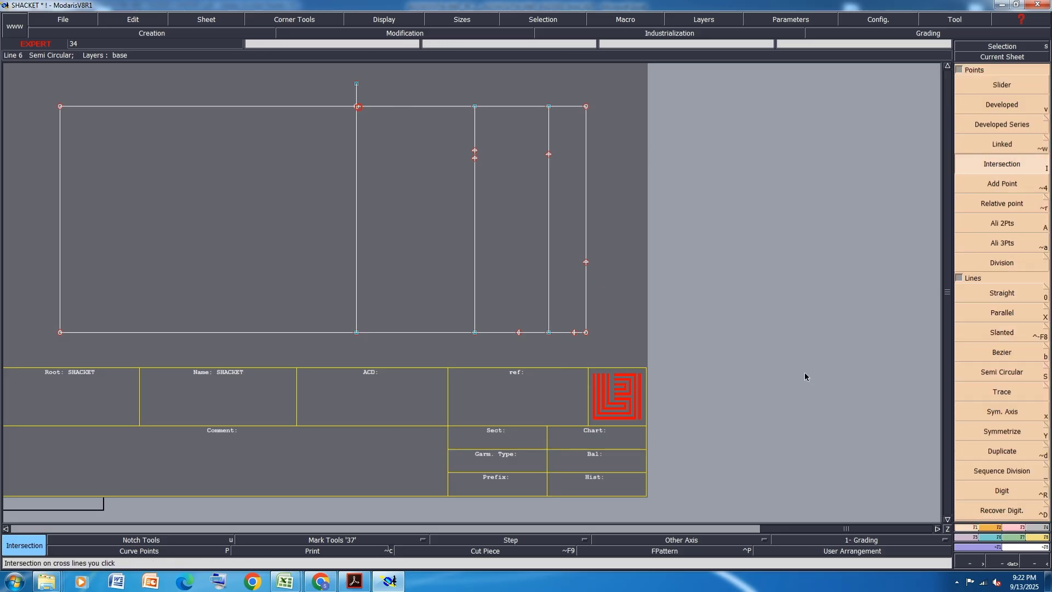
pyautogui.click(999, 528)
pyautogui.click(1002, 312)
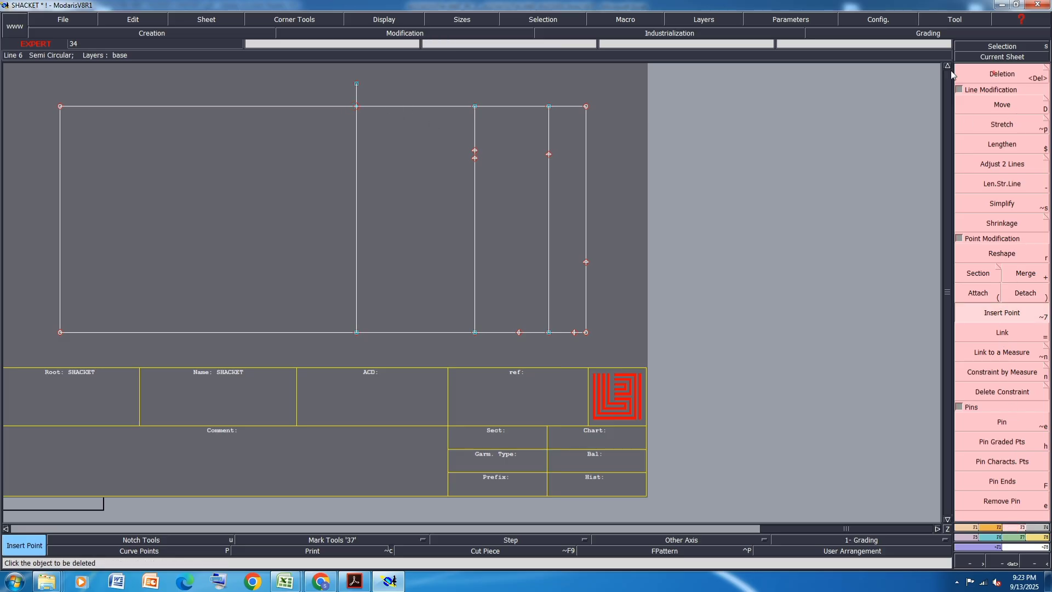
pyautogui.press('Delete')
pyautogui.click(357, 94)
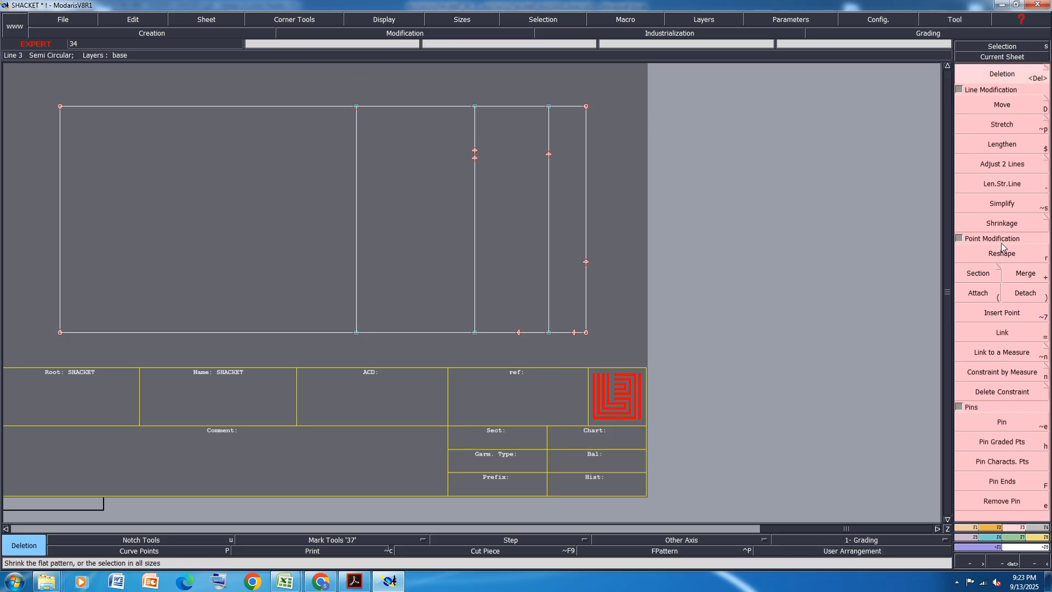
# - Detach the upper neck-side corner, delete the upper edge between it and the armhole line, and save the model
pyautogui.click(1011, 286)
pyautogui.click(586, 107)
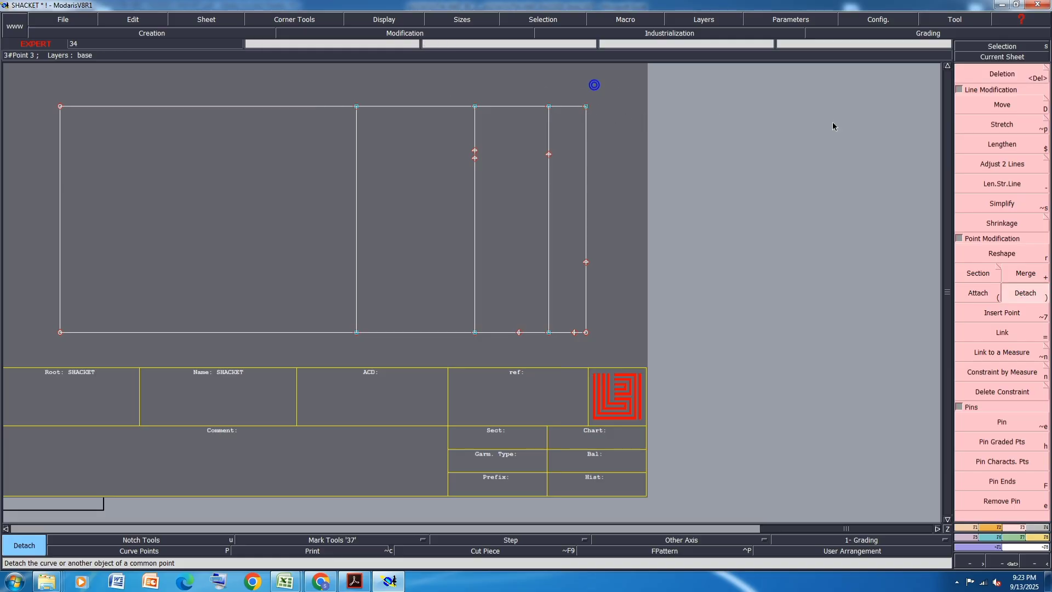
pyautogui.click(1014, 77)
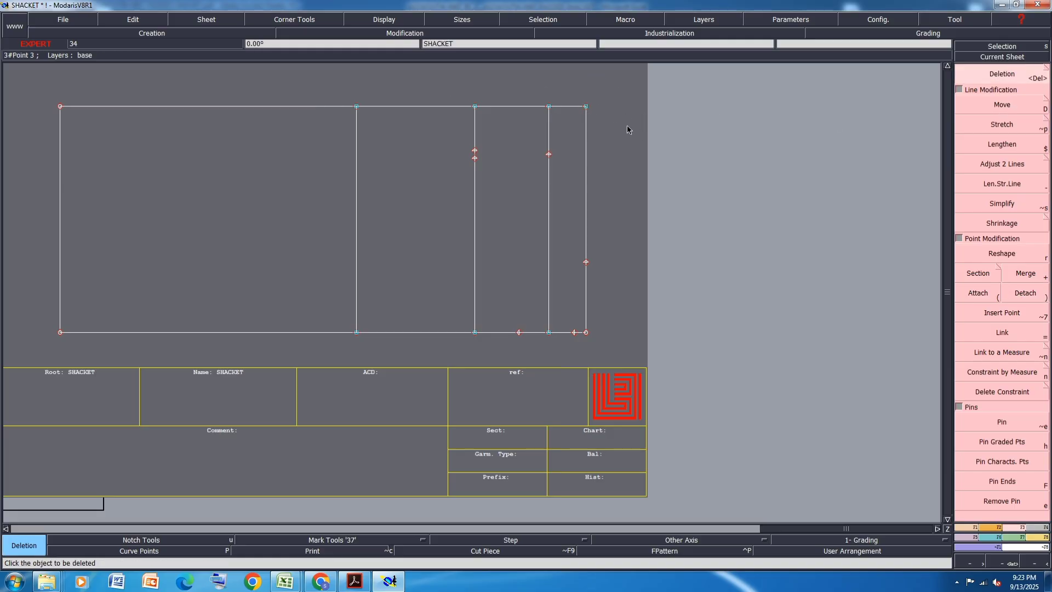
pyautogui.click(588, 105)
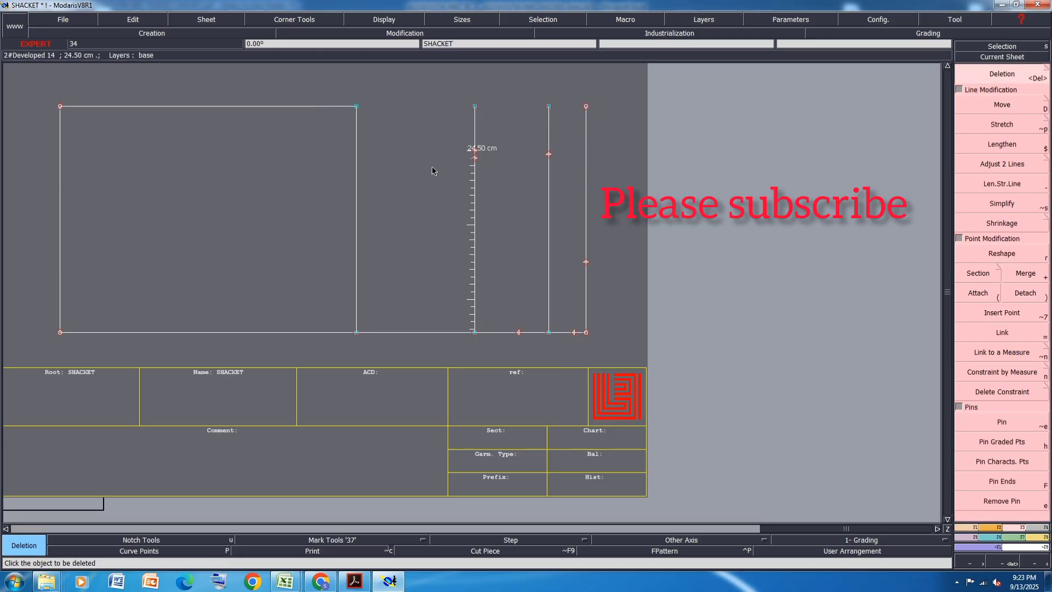
pyautogui.hotkey('ctrl', 's')
pyautogui.click(456, 352)
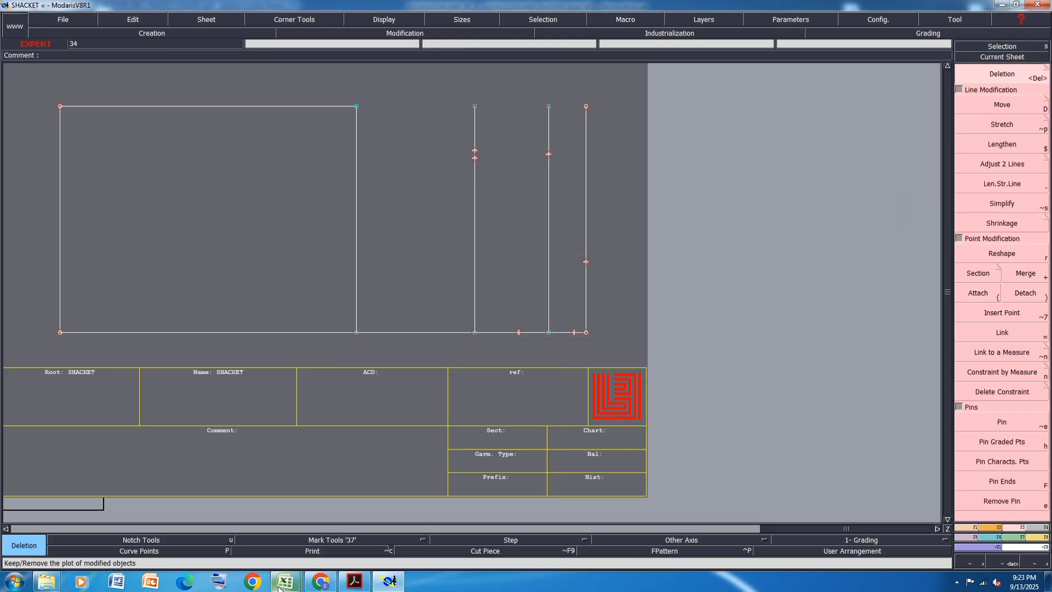
# - Check the L value of Hem width along edge in the Excel size chart and return to Modaris
pyautogui.moveTo(279, 587)
pyautogui.click(329, 524)
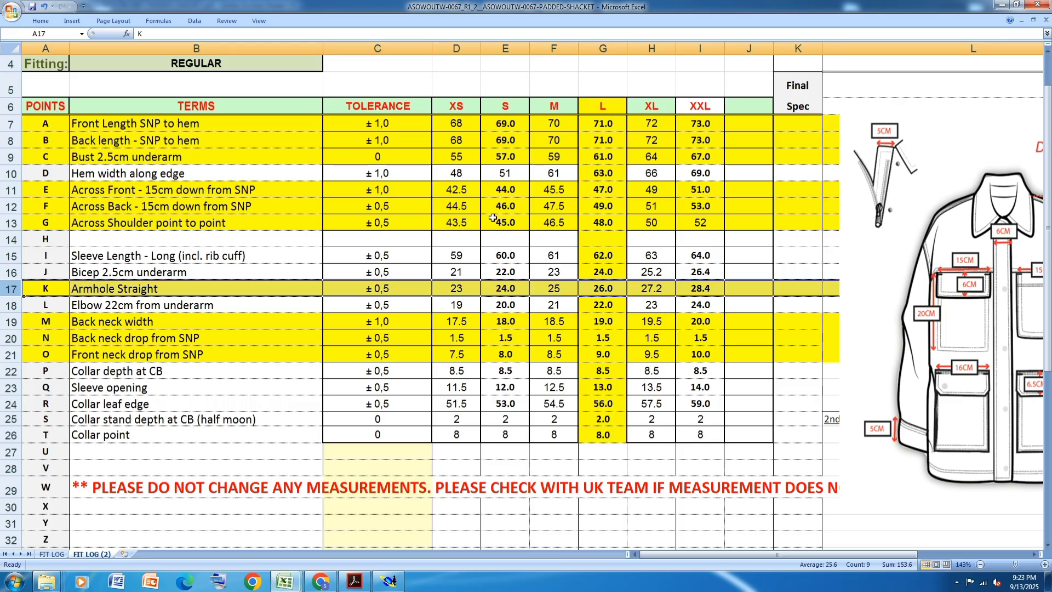
pyautogui.click(10, 173)
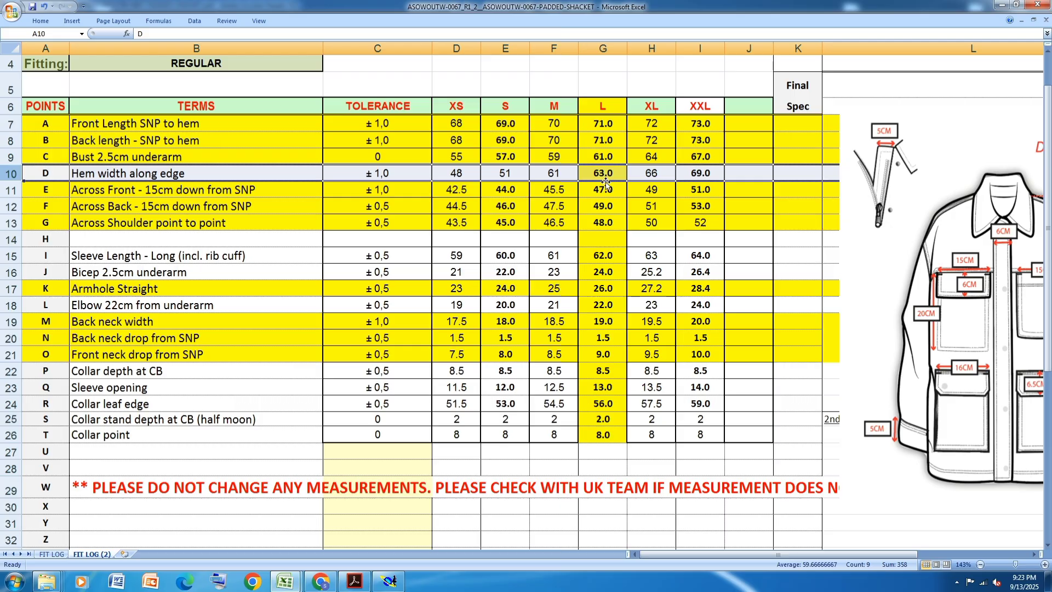
pyautogui.click(390, 582)
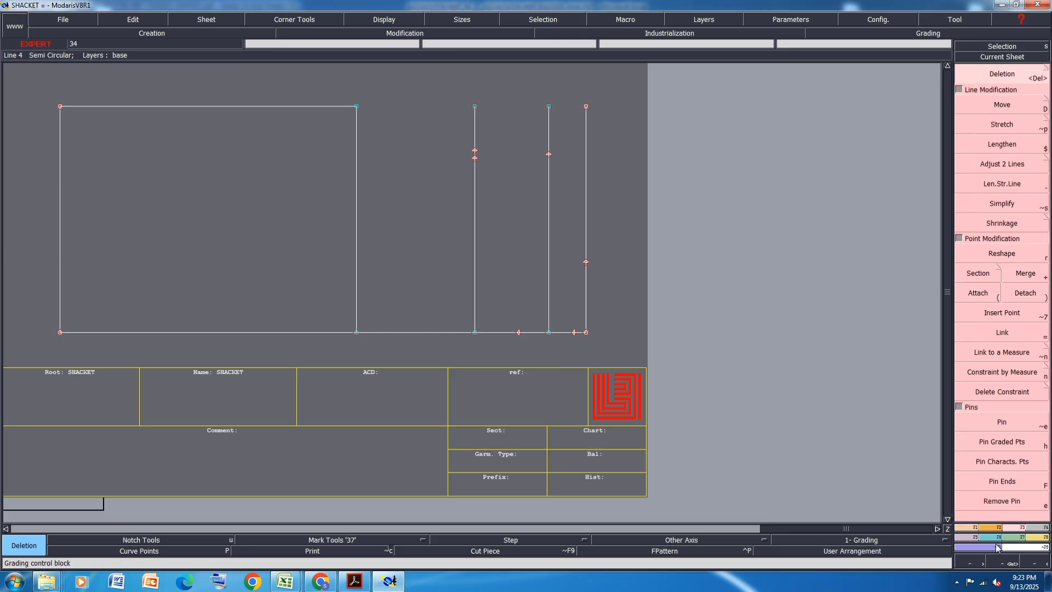
# - Create a dynamic length measure along the hem edge between its two corner points
pyautogui.click(1038, 539)
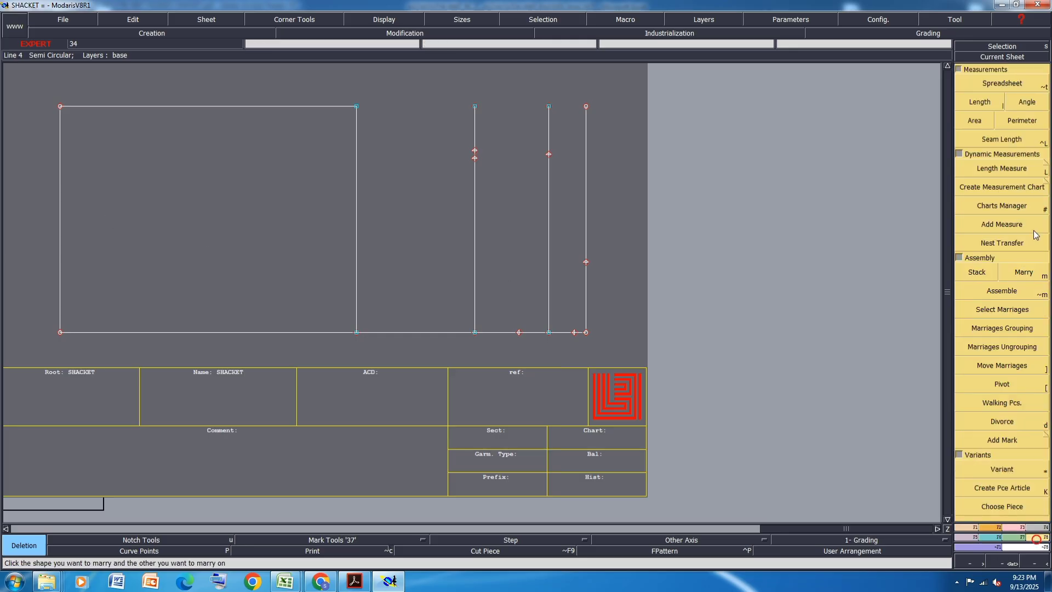
pyautogui.click(1008, 168)
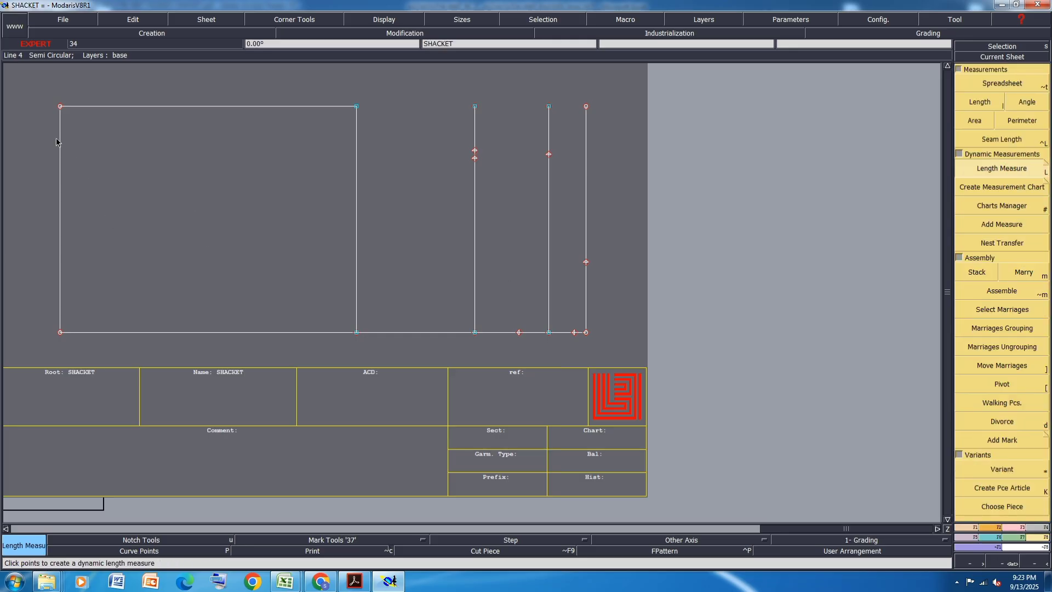
pyautogui.click(80, 365)
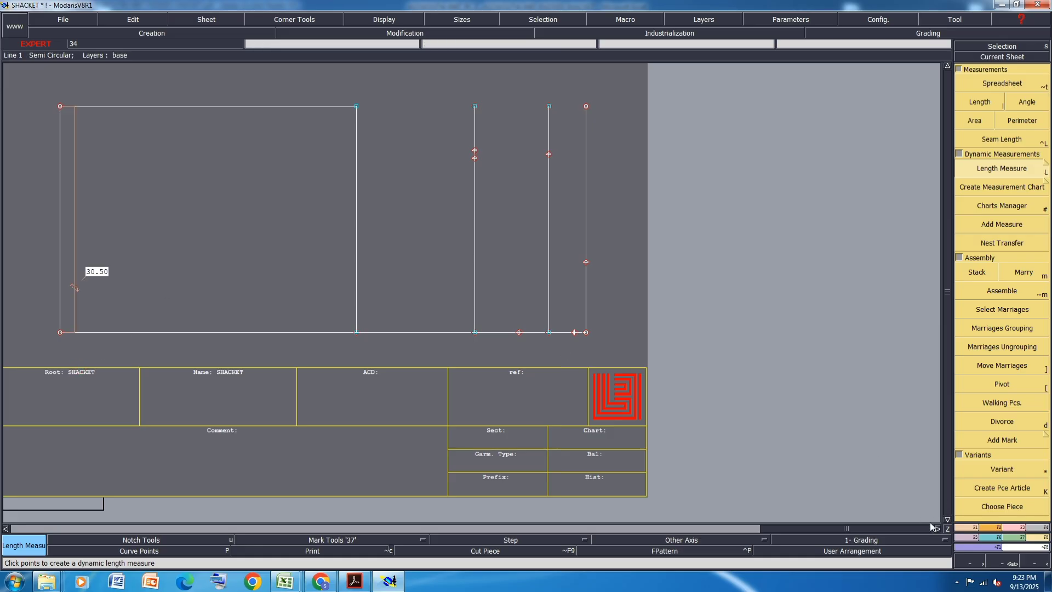
# - Move the hem's upper corner point 0 in X and 1 cm in Y outward, and save the model
pyautogui.click(1018, 528)
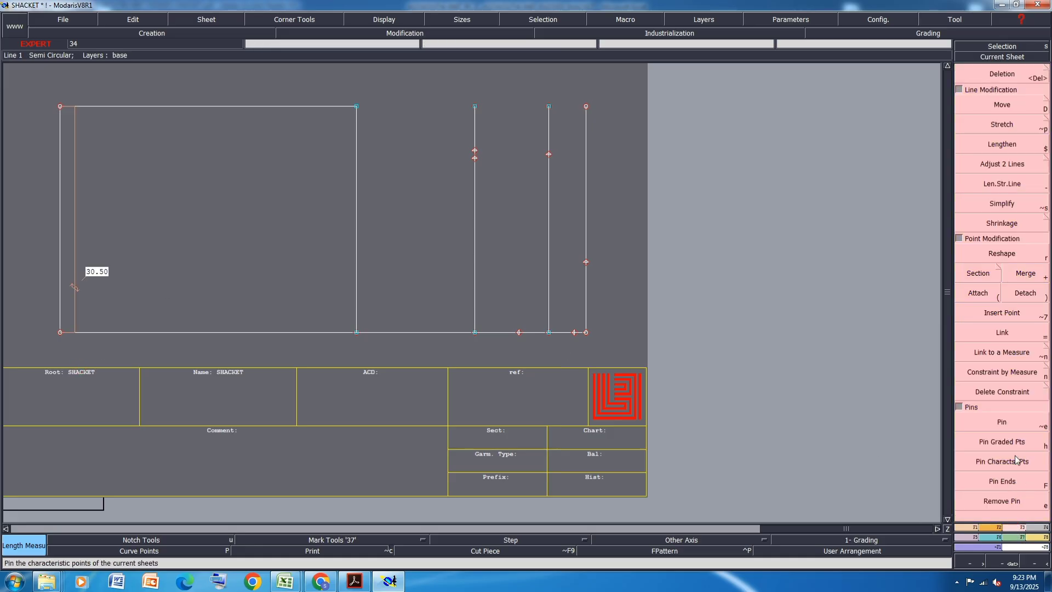
pyautogui.click(1010, 111)
pyautogui.click(60, 106)
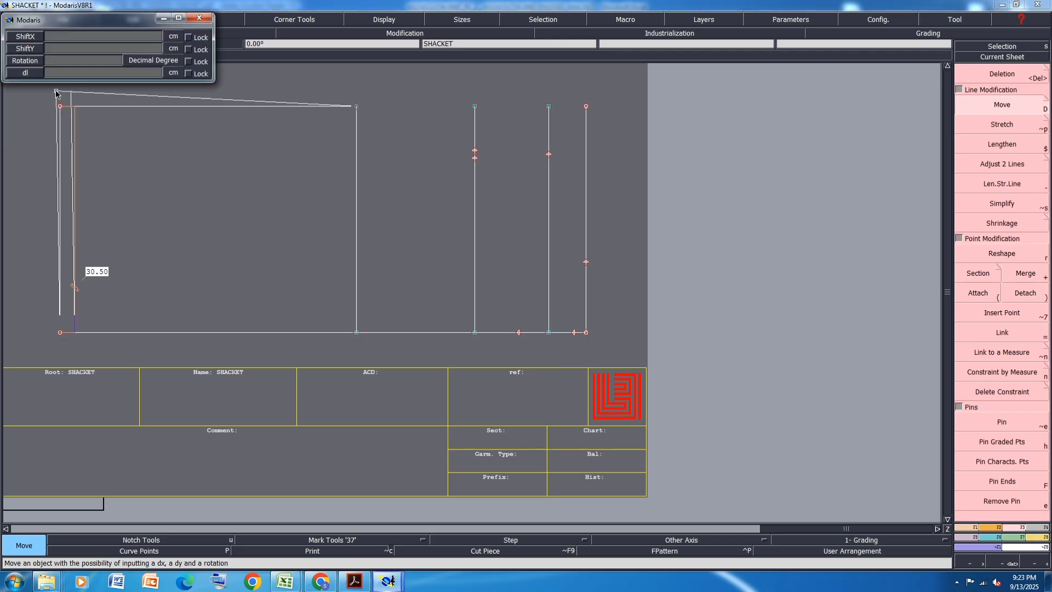
pyautogui.write('0')
pyautogui.press('Return')
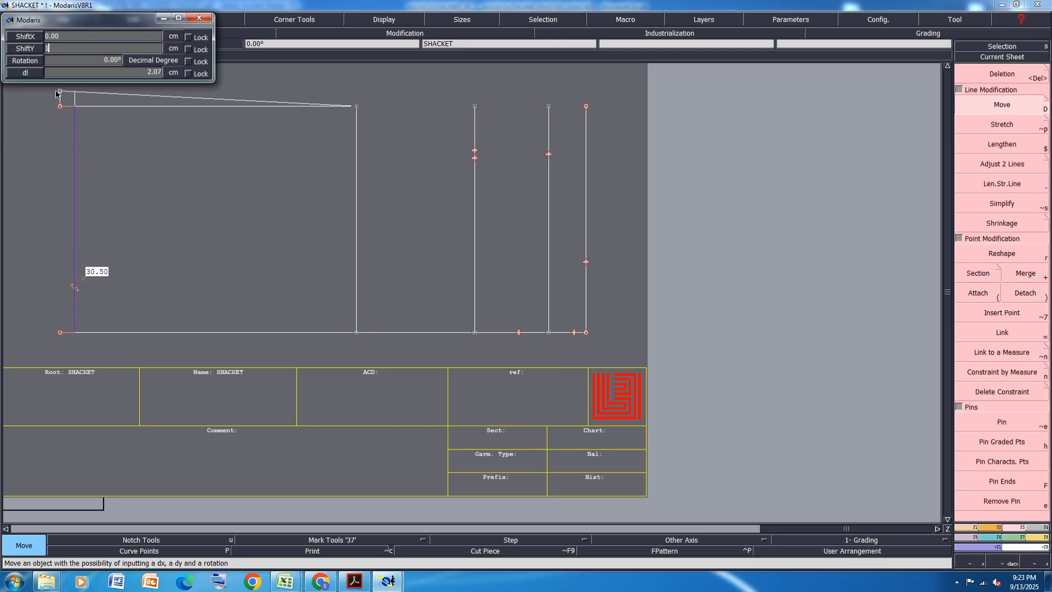
pyautogui.press('Return')
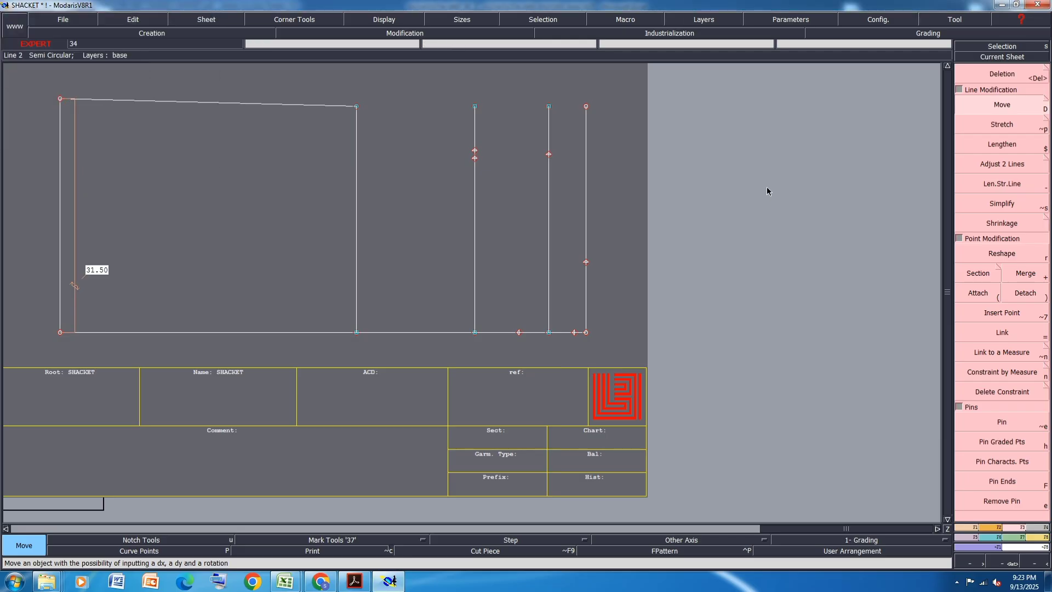
pyautogui.hotkey('ctrl', 's')
pyautogui.click(462, 351)
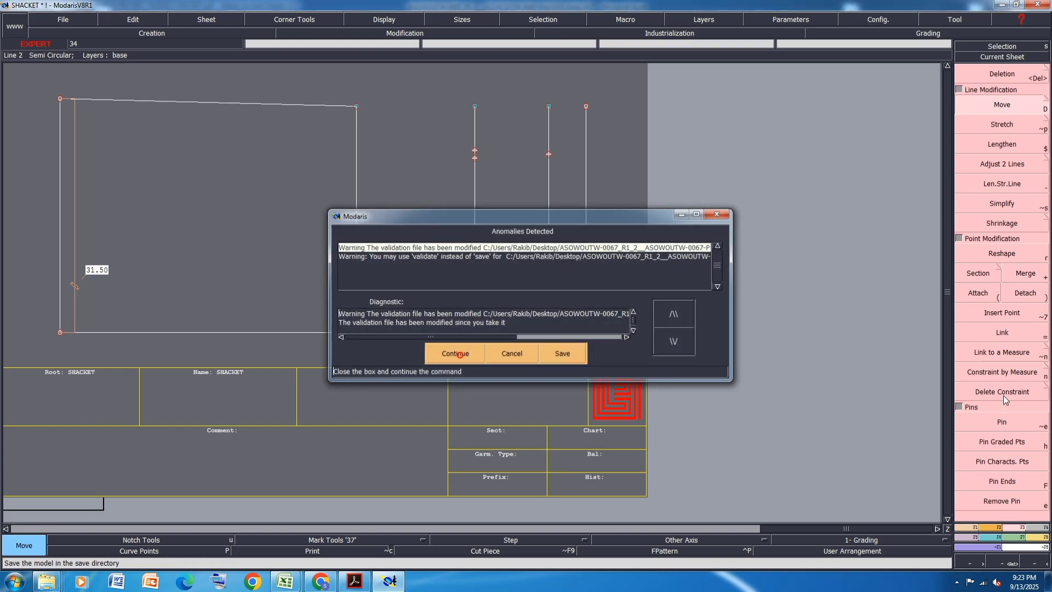
# - Insert the developed across-front/back, shoulder, neck-width and neck-drop points into their lines
pyautogui.click(1002, 313)
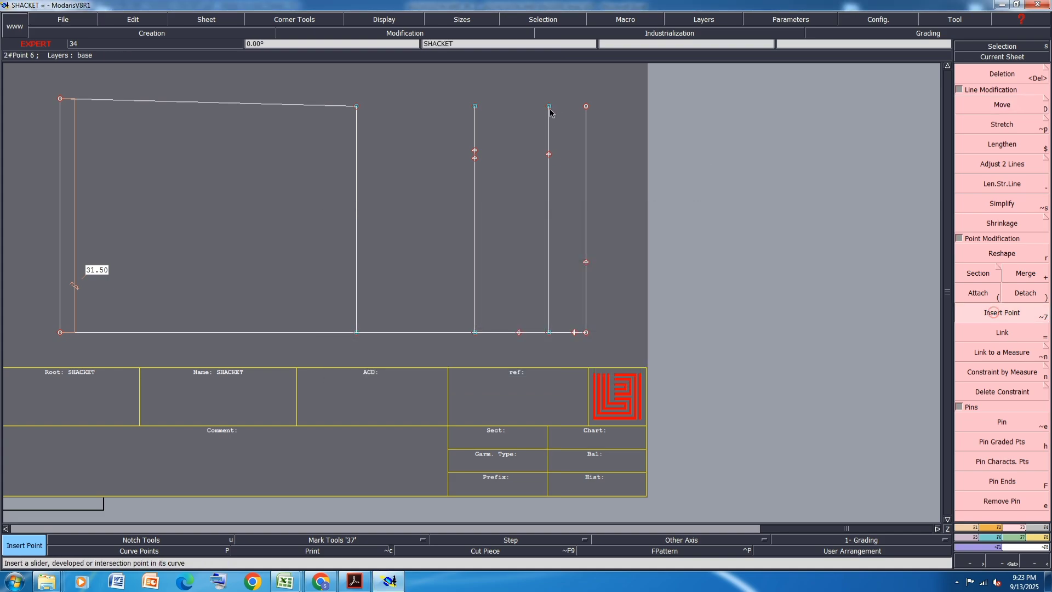
pyautogui.click(475, 154)
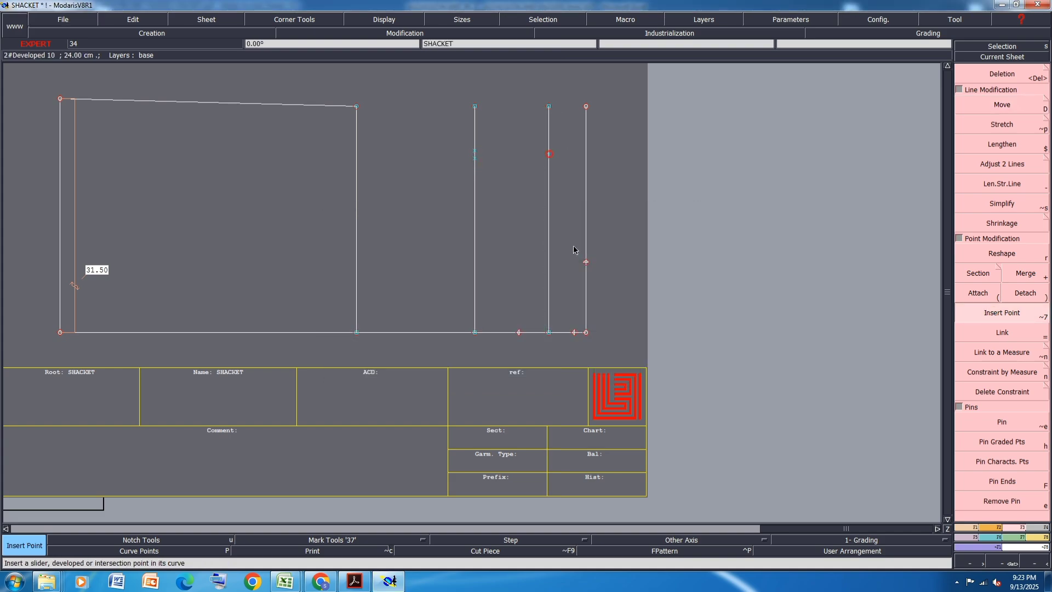
pyautogui.click(586, 263)
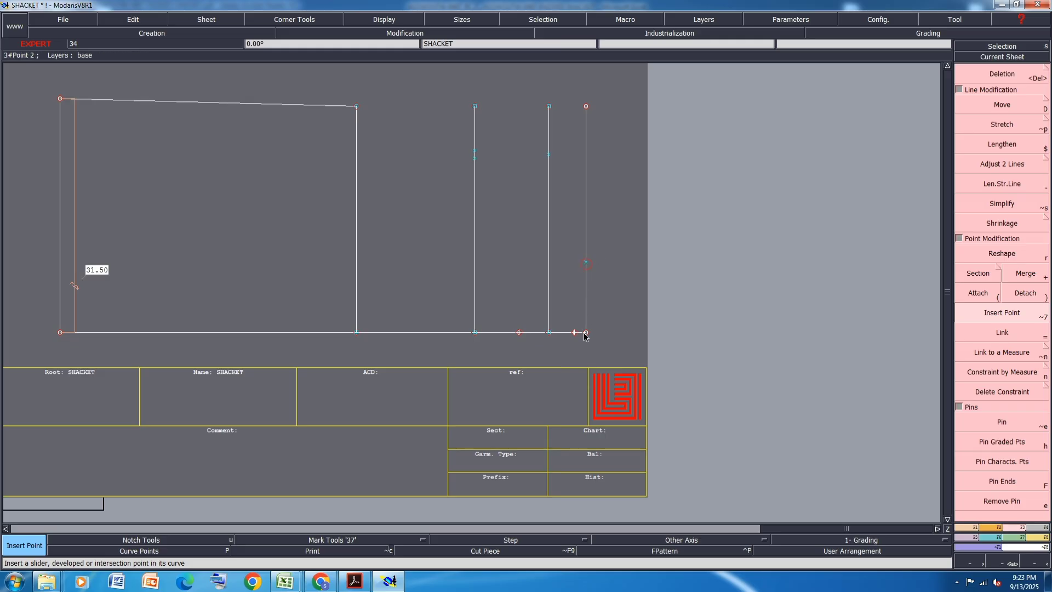
pyautogui.click(520, 333)
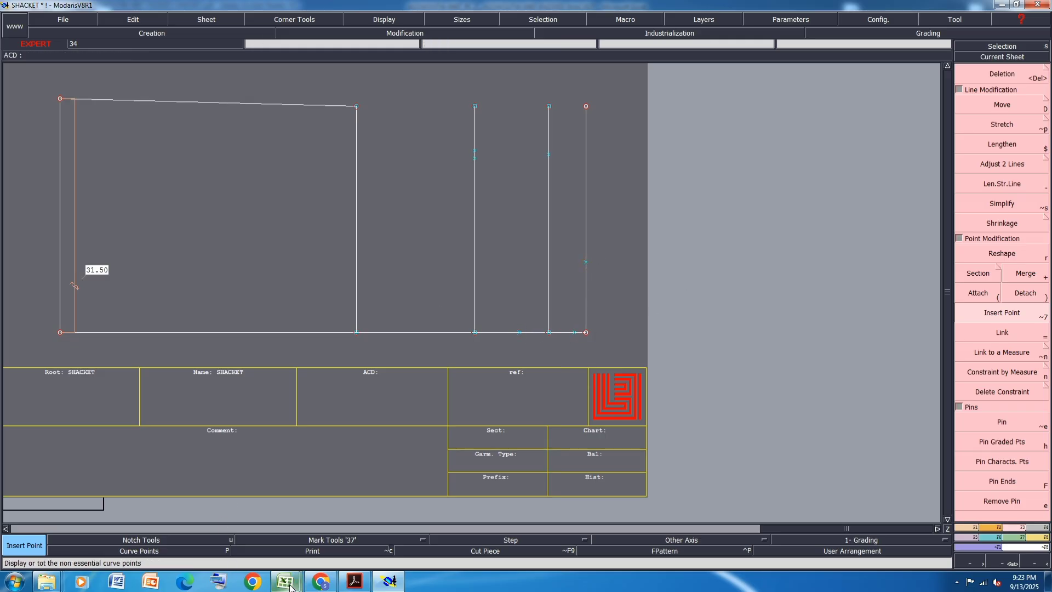
# - Switch to Excel and fill the Hem width along edge row with yellow
pyautogui.moveTo(285, 582)
pyautogui.click(318, 554)
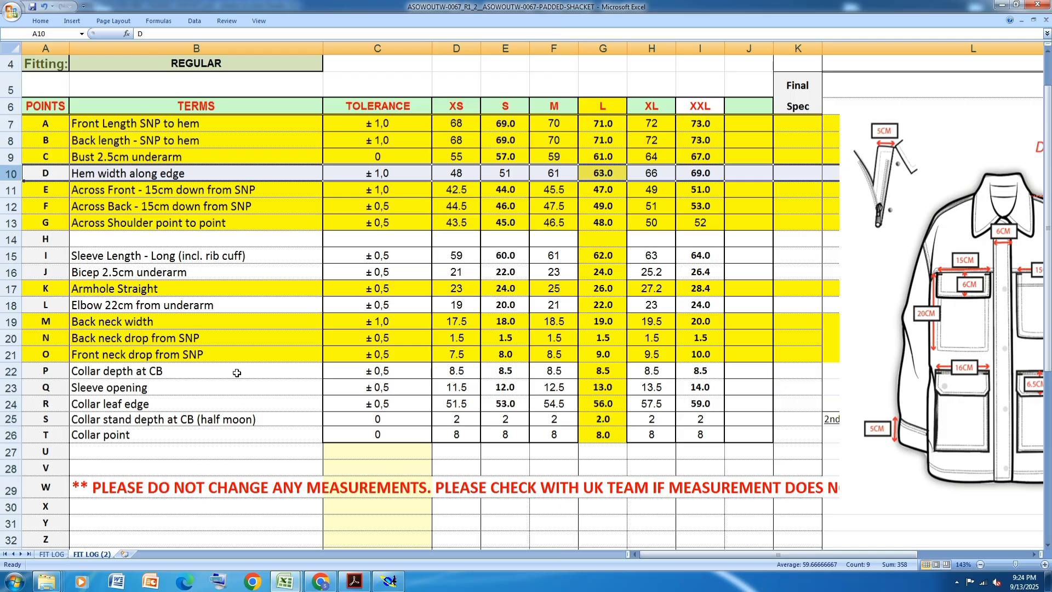
pyautogui.click(41, 21)
pyautogui.click(411, 347)
pyautogui.click(440, 391)
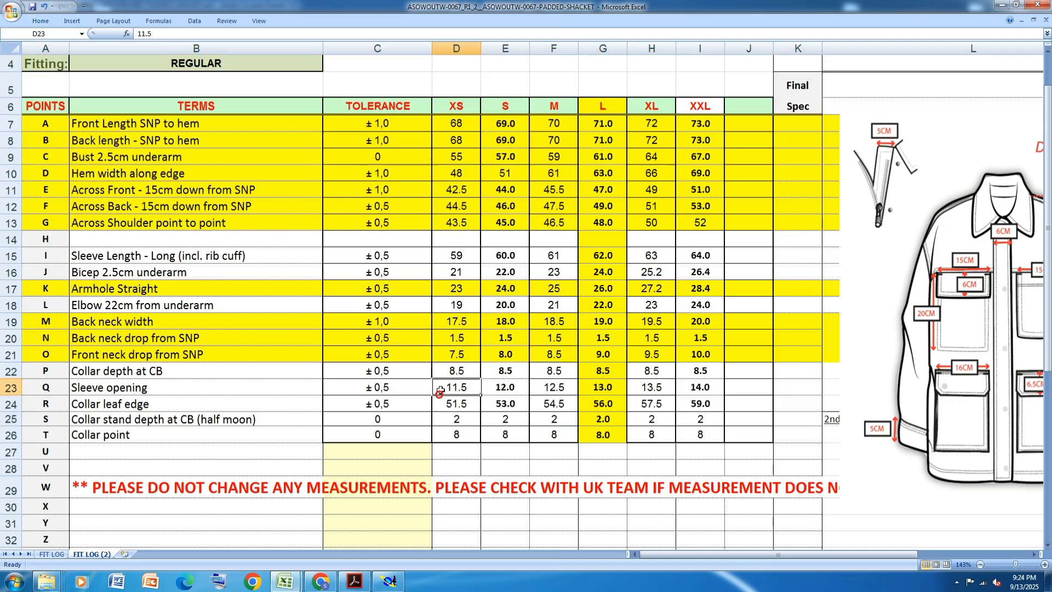
# - Review the remaining size chart rows in Excel and the additional measurements in the PDF tech pack, and return to Modaris
pyautogui.scroll(1, 453, 357)
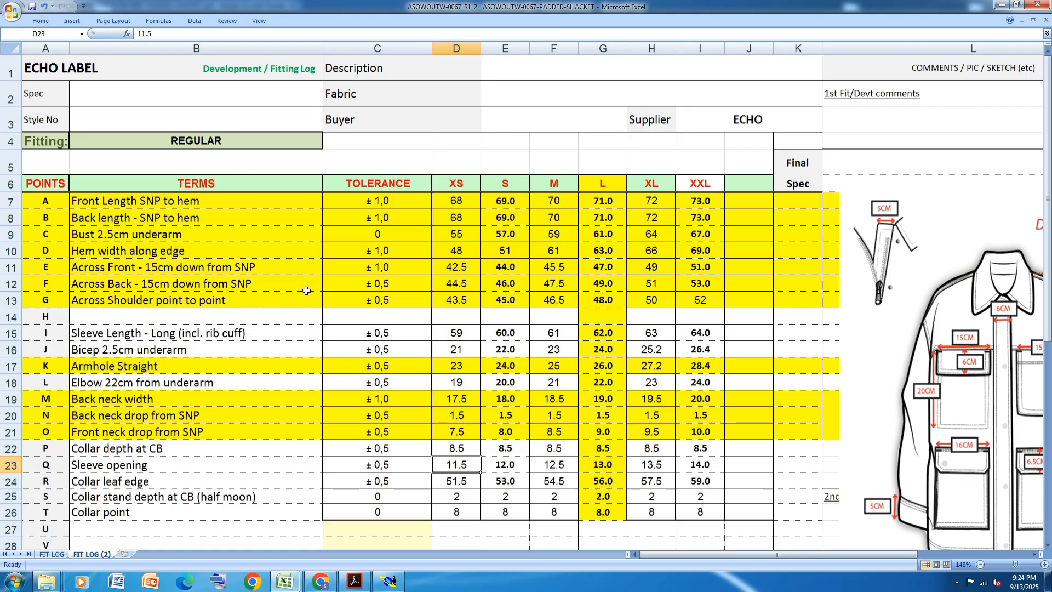
pyautogui.scroll(-3, 307, 291)
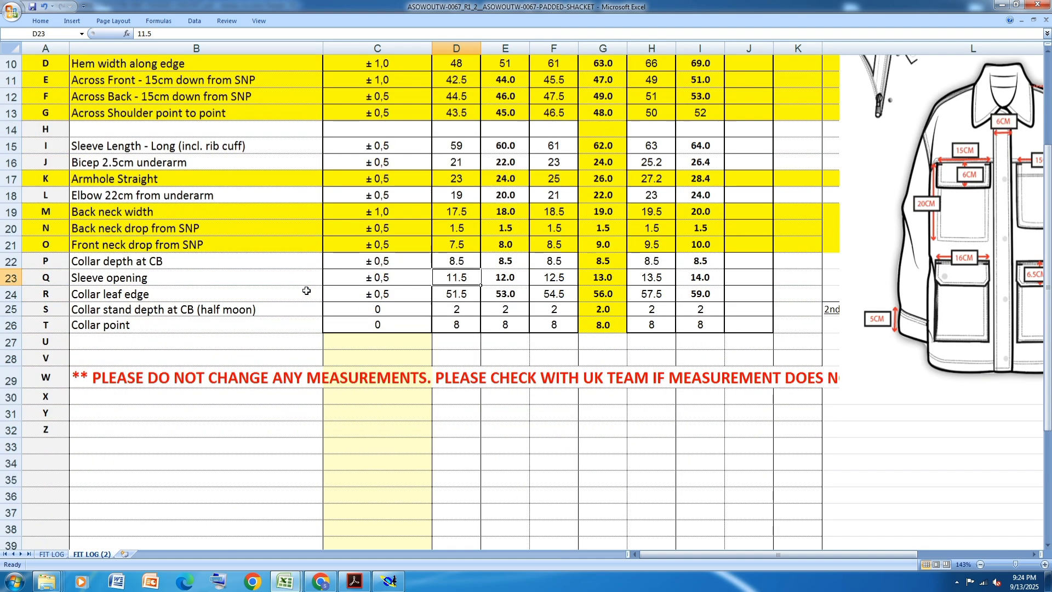
pyautogui.click(354, 581)
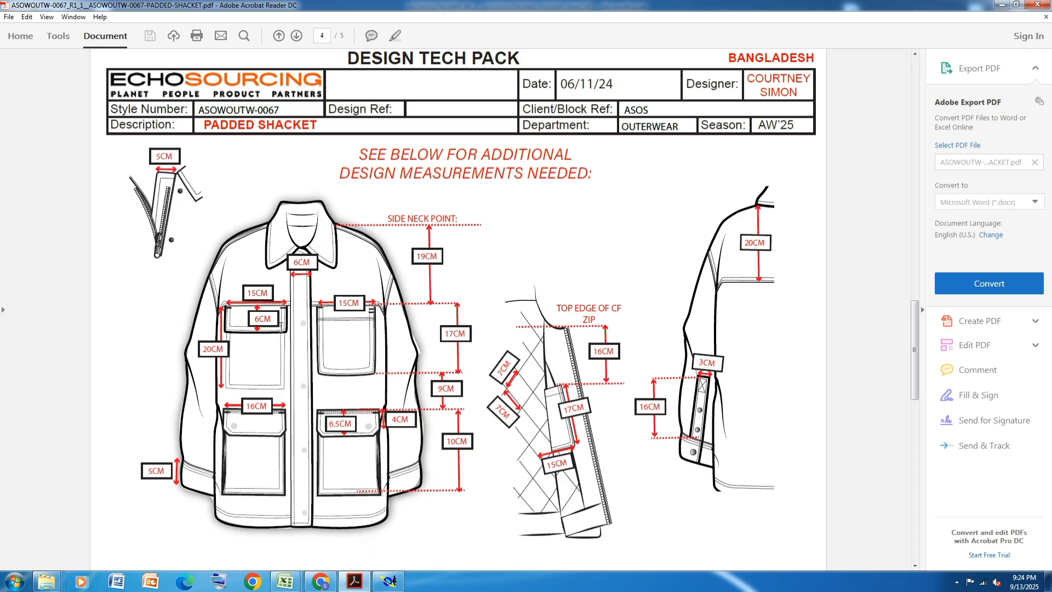
pyautogui.click(389, 581)
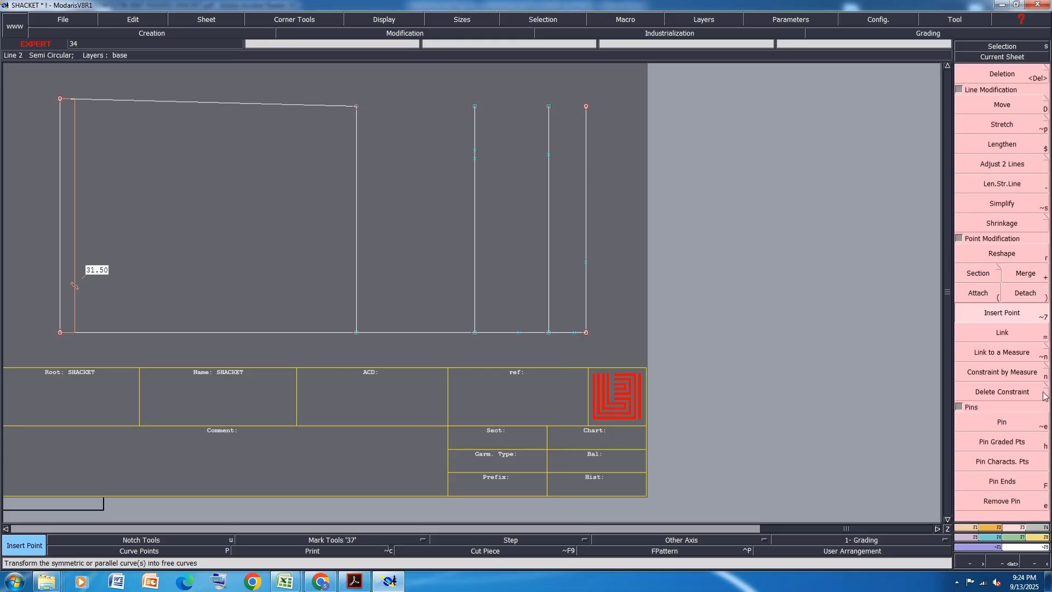
# - Draw the shoulder seam as a Bezier line from the shoulder point to the neck-width point
pyautogui.click(967, 527)
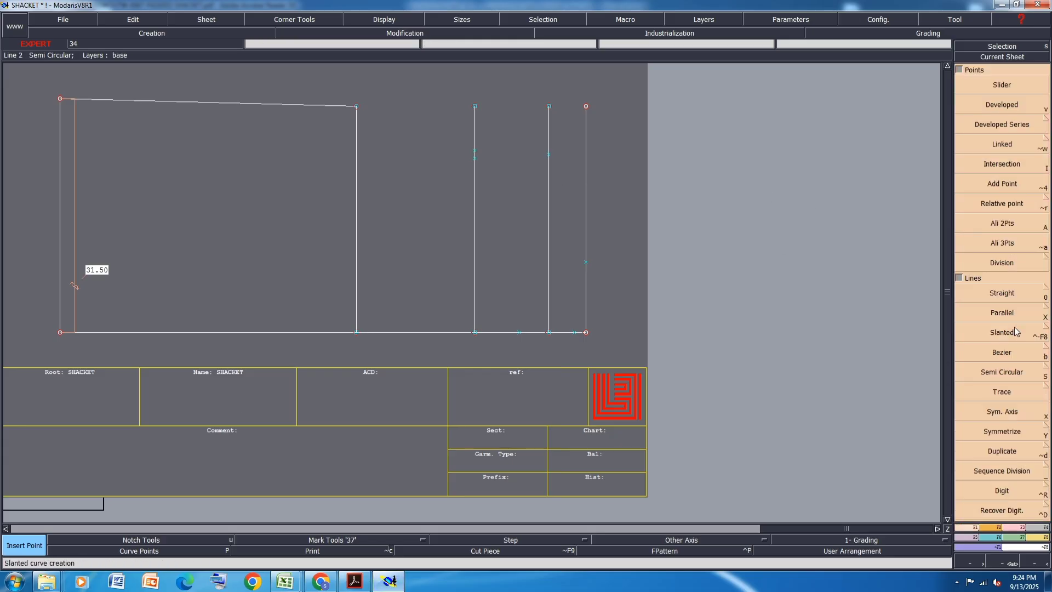
pyautogui.click(1012, 350)
pyautogui.click(549, 155)
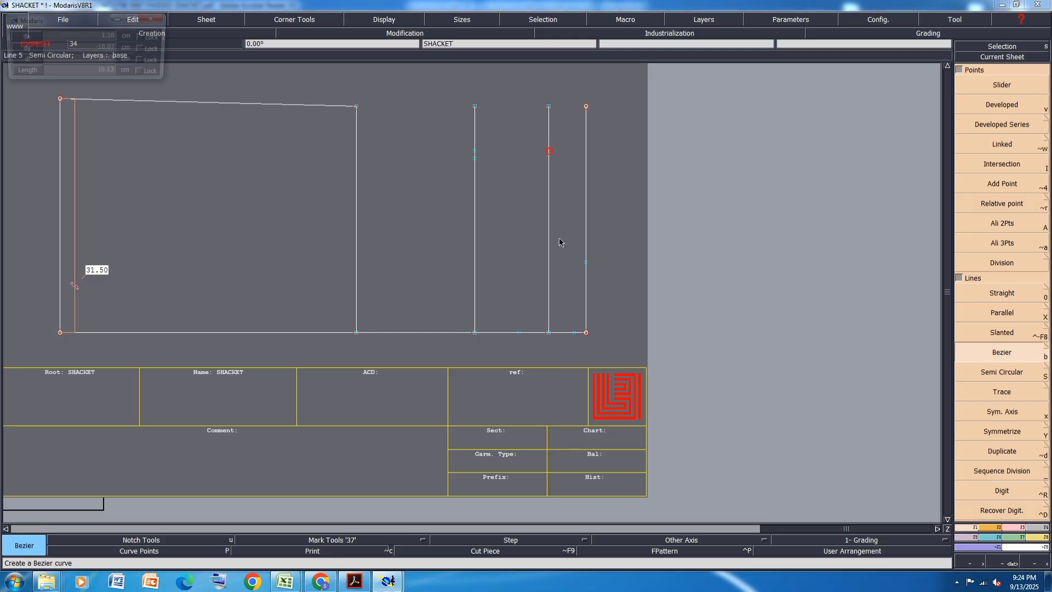
pyautogui.click(587, 265)
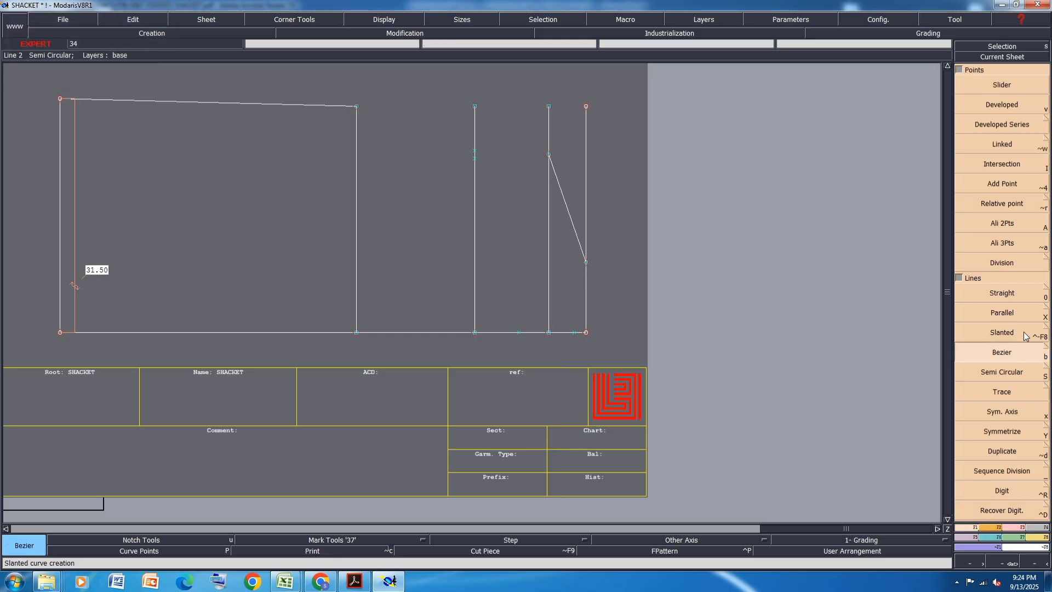
# - Create a parallel on each side of the shoulder line at a distance of 2 cm for the back and front shoulders
pyautogui.click(1013, 314)
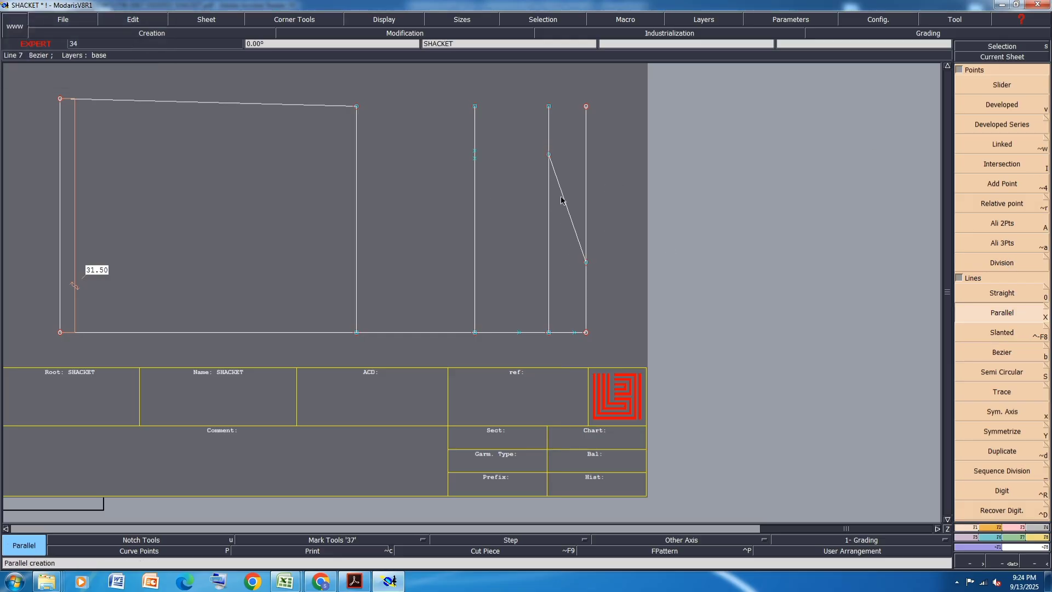
pyautogui.click(564, 198)
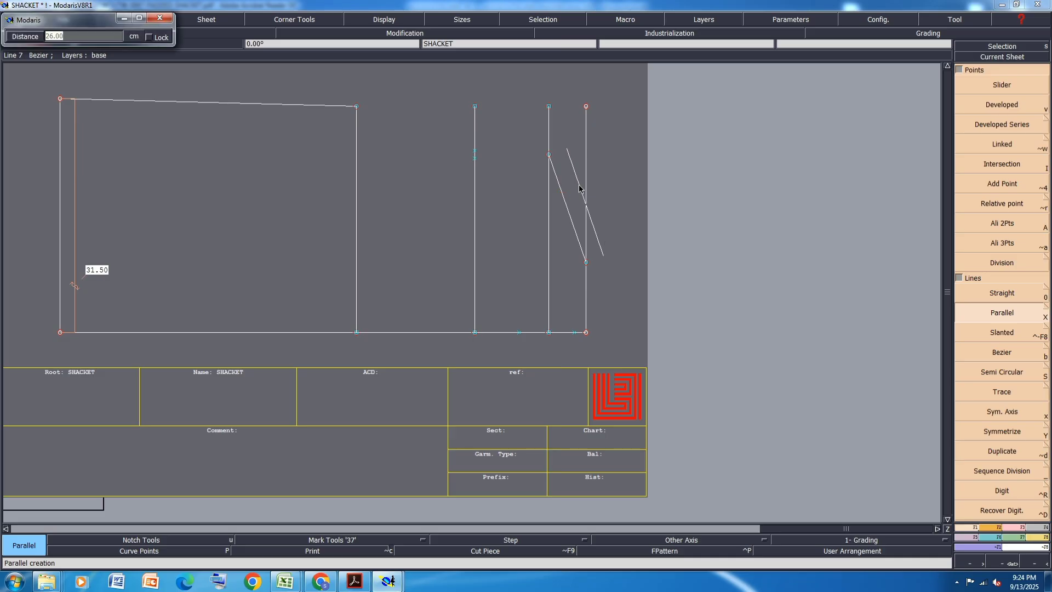
pyautogui.click(577, 188)
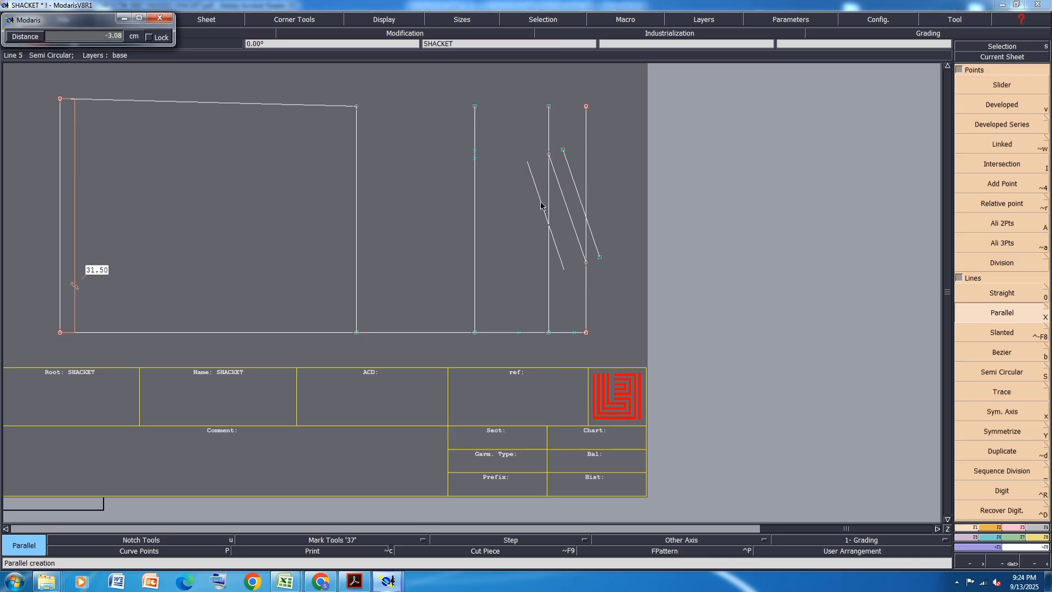
pyautogui.press('Down')
pyautogui.write('-2')
pyautogui.press('Return')
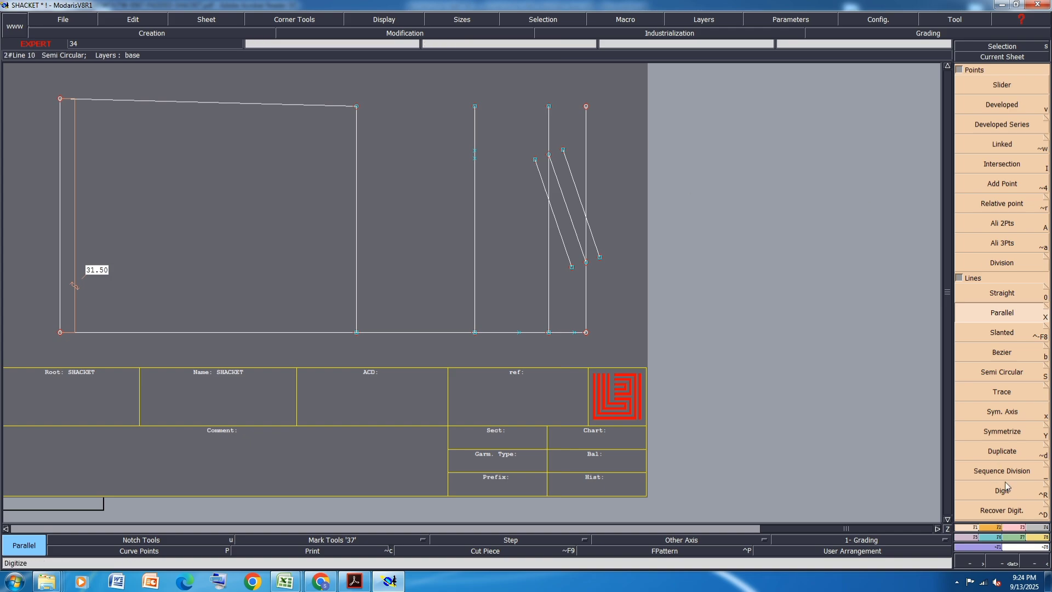
# - Draw back and front armhole Bezier lines from the underarm point through the across-back and across-front points to their shoulder ends
pyautogui.click(1008, 354)
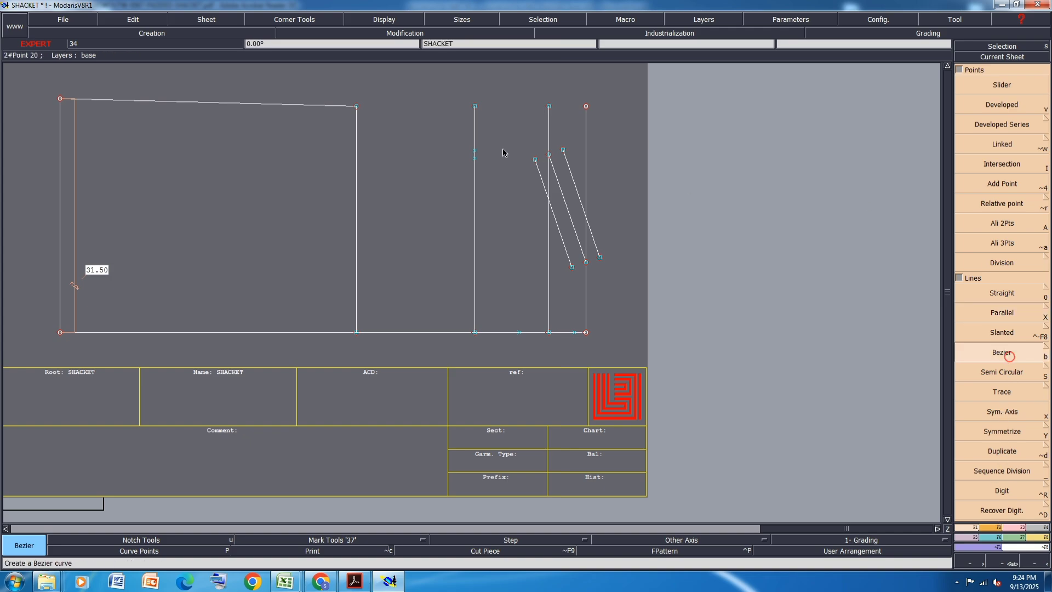
pyautogui.click(356, 107)
pyautogui.click(475, 150)
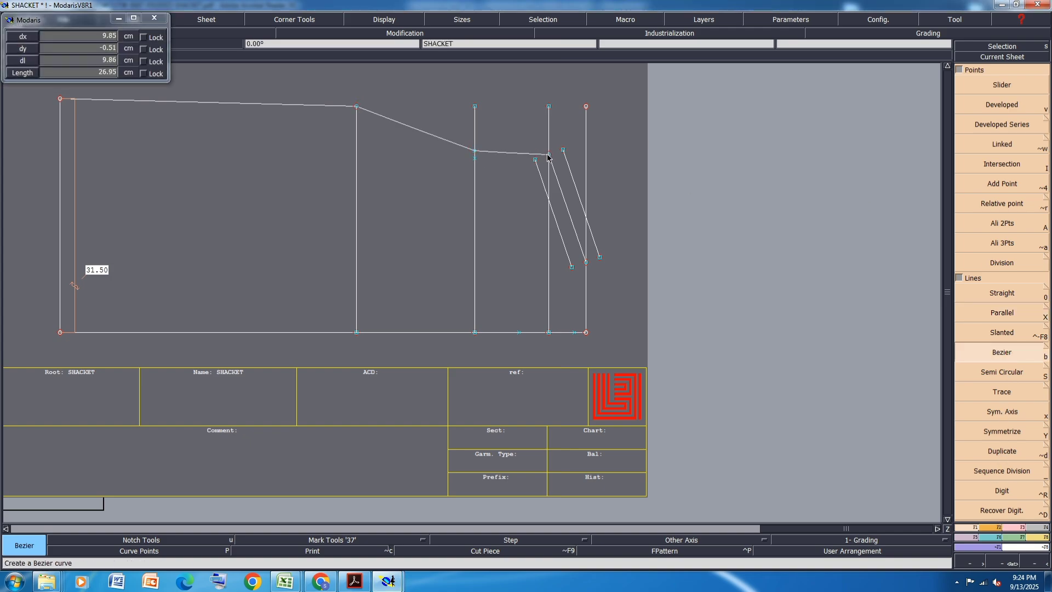
pyautogui.rightClick(560, 149)
pyautogui.click(357, 106)
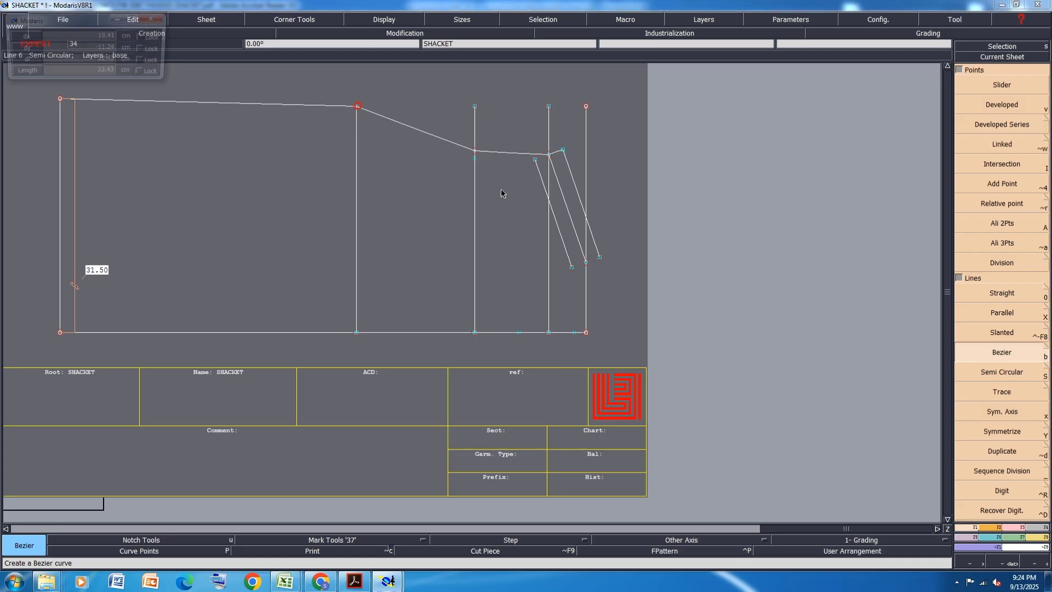
pyautogui.click(474, 158)
pyautogui.rightClick(535, 159)
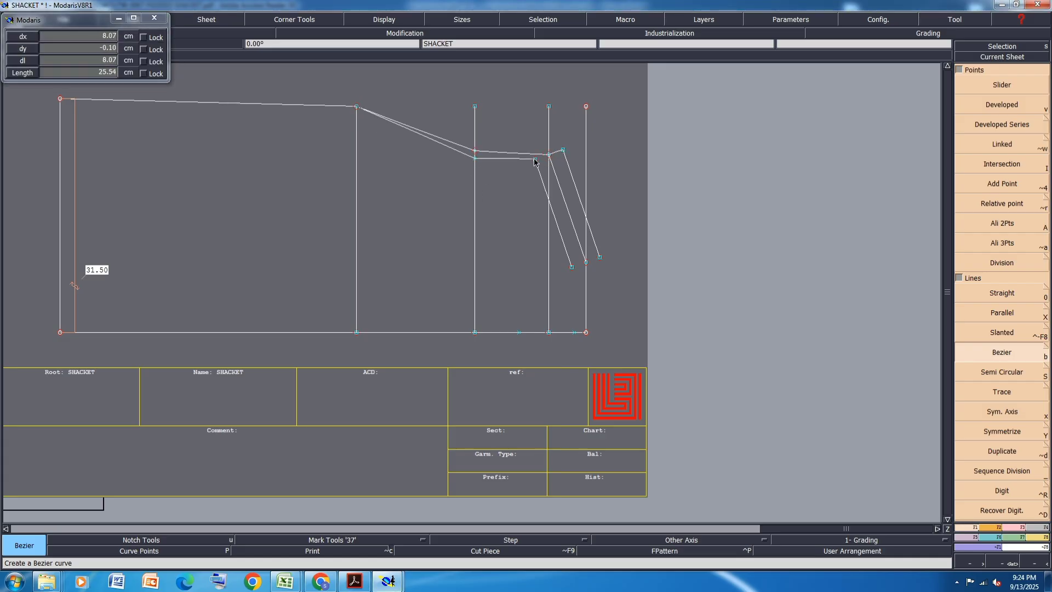
# - Draw the back neckline from the outer parallel via the neck point, and the front neckline from the inner parallel, to their neck-drop points
pyautogui.click(600, 258)
pyautogui.click(586, 262)
pyautogui.rightClick(575, 333)
pyautogui.click(572, 267)
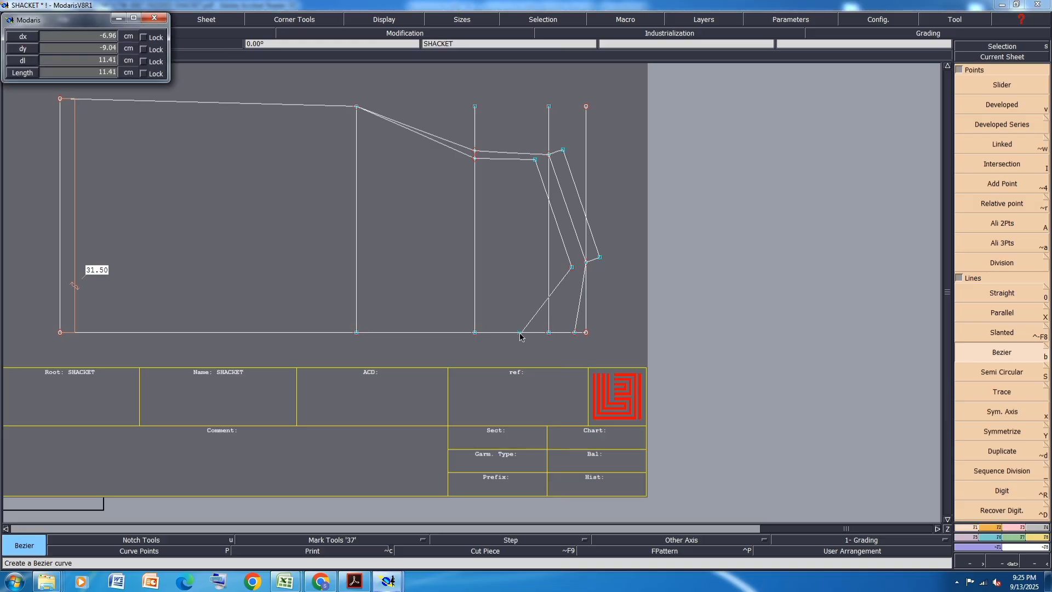
pyautogui.rightClick(519, 332)
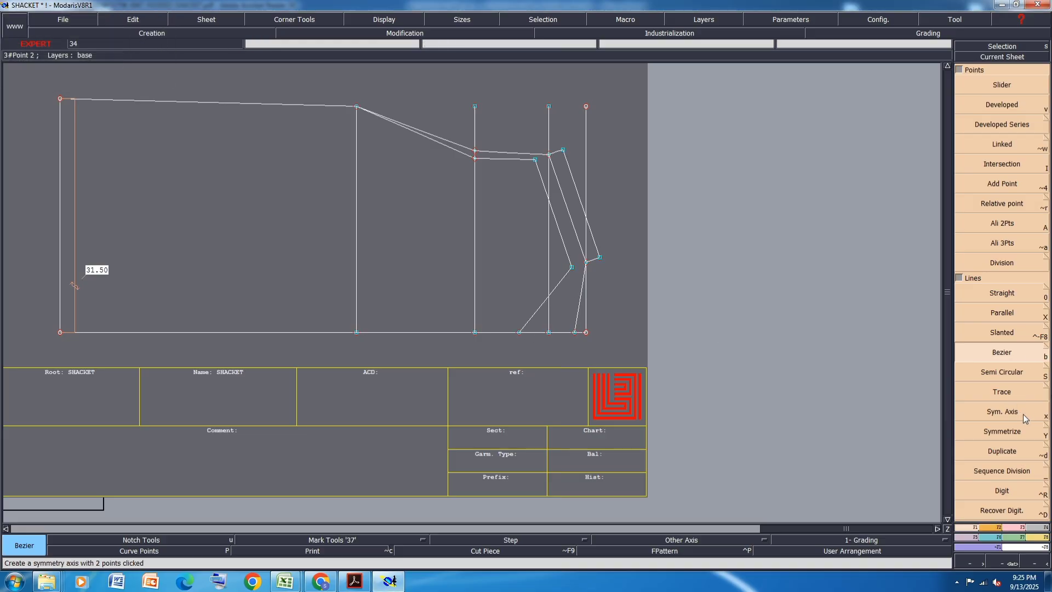
# - Check the Symmetrize options for parallel, symmetrical and slanted lines, and save the model
pyautogui.click(1048, 427)
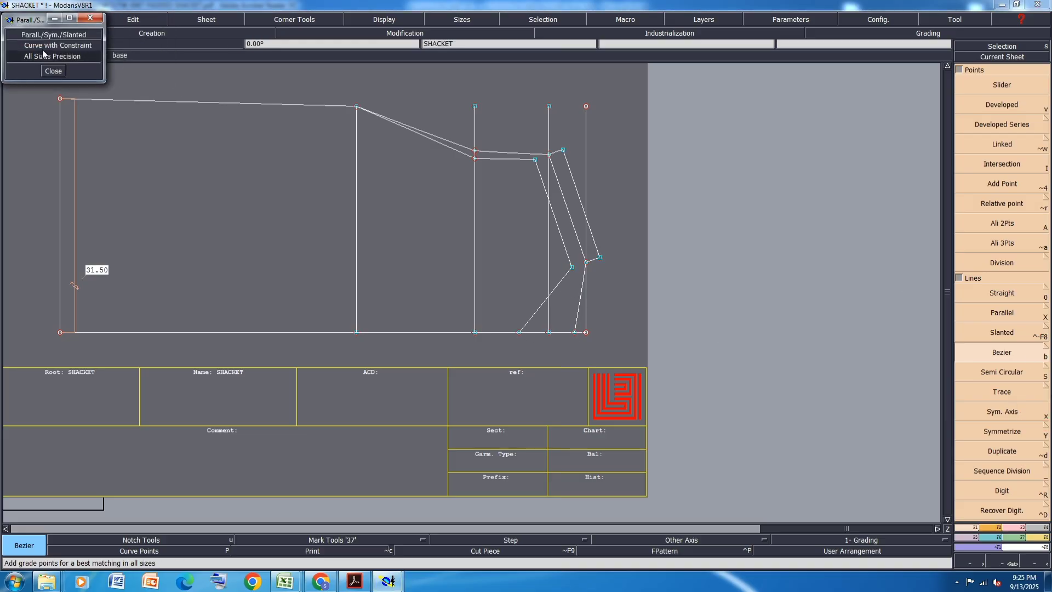
pyautogui.click(53, 71)
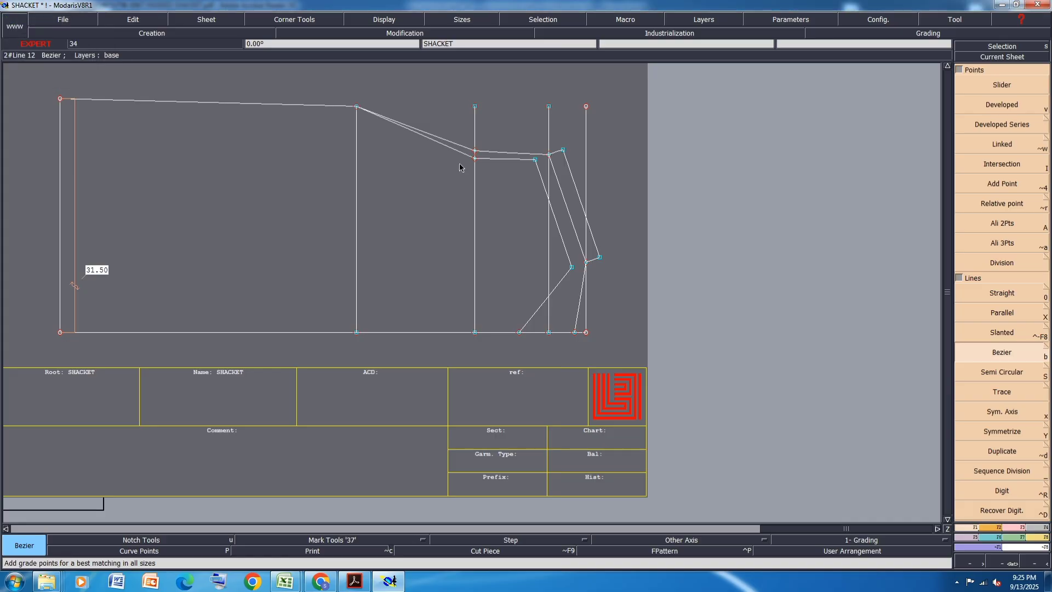
pyautogui.hotkey('ctrl', 's')
pyautogui.click(465, 356)
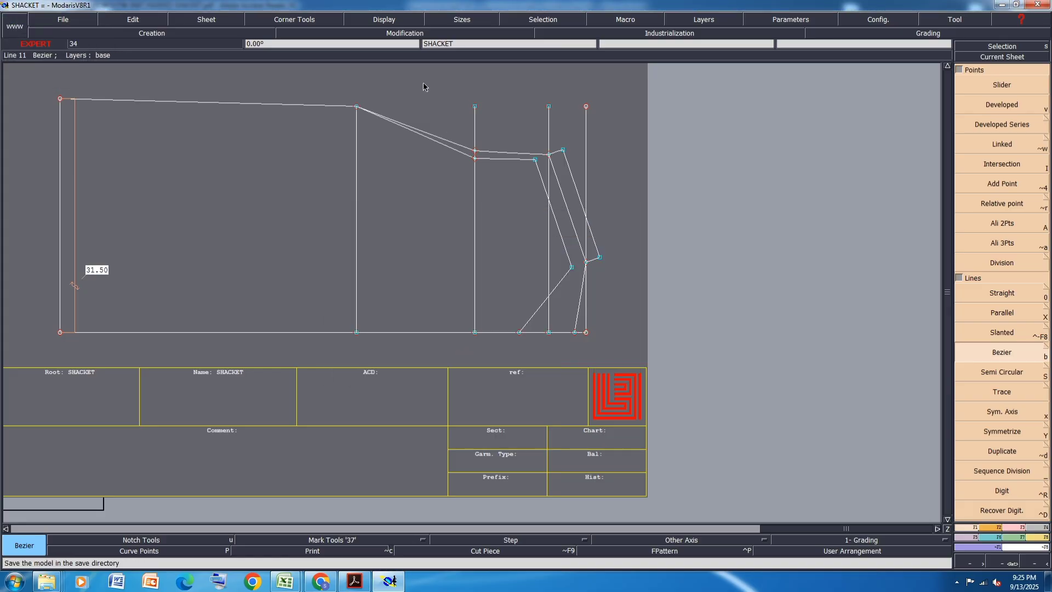
# - Create a symmetry axis along the original shoulder line, starting from its neck point
pyautogui.scroll(1, 423, 82)
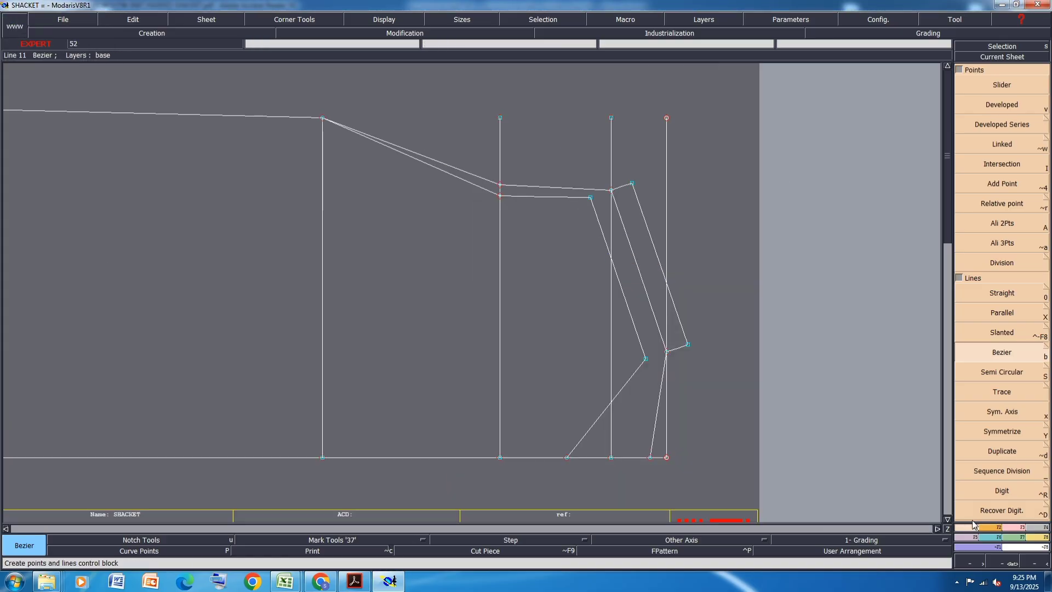
pyautogui.press('x')
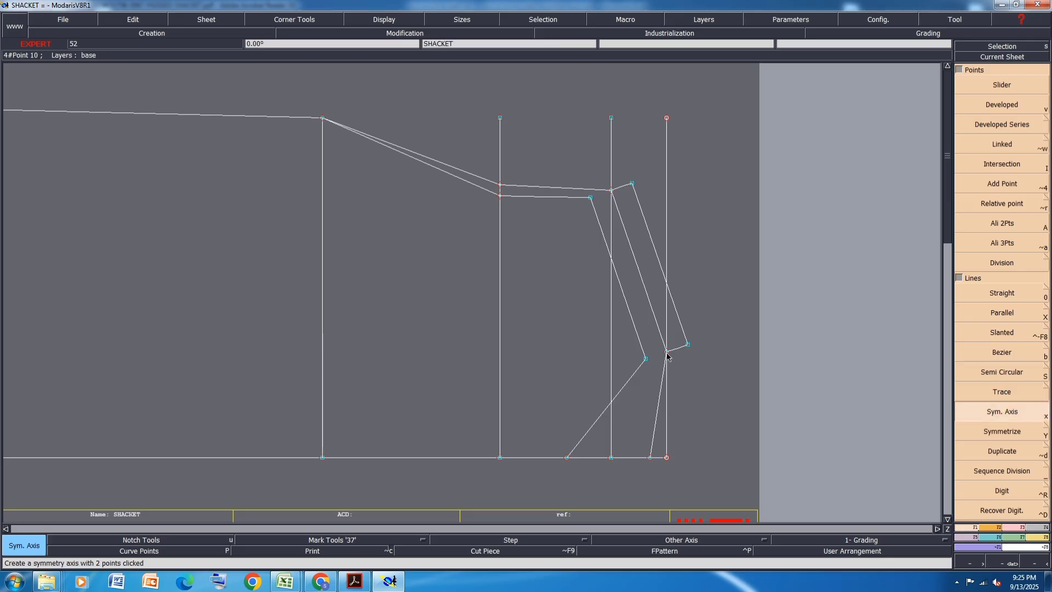
pyautogui.click(666, 352)
pyautogui.click(650, 304)
# - Symmetrize the front neckline and the front armhole line across the shoulder axis
pyautogui.click(1014, 433)
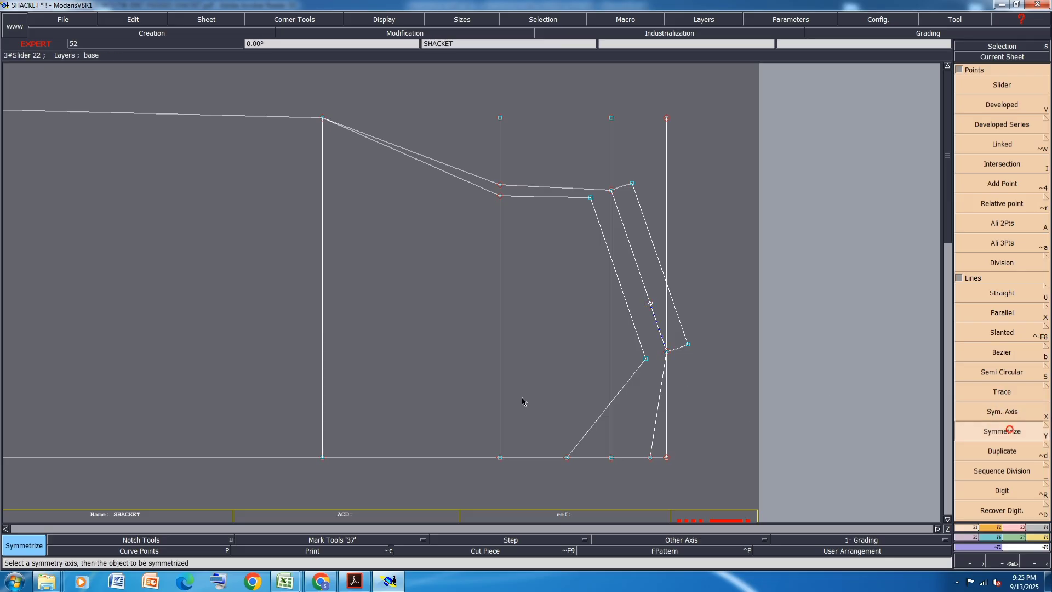
pyautogui.click(629, 383)
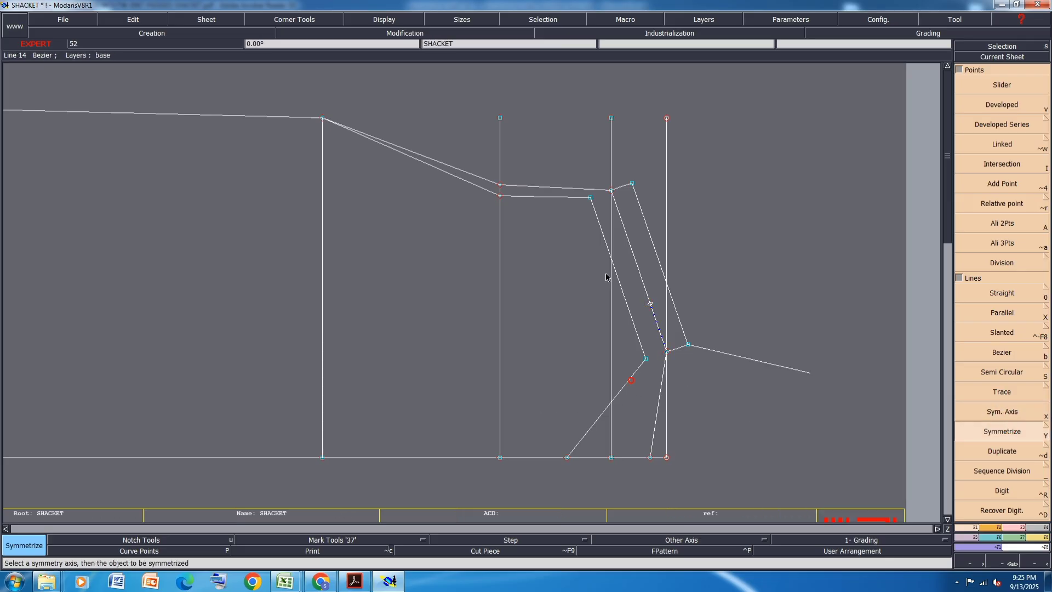
pyautogui.click(548, 197)
pyautogui.scroll(-1, 518, 223)
pyautogui.scroll(1, 550, 153)
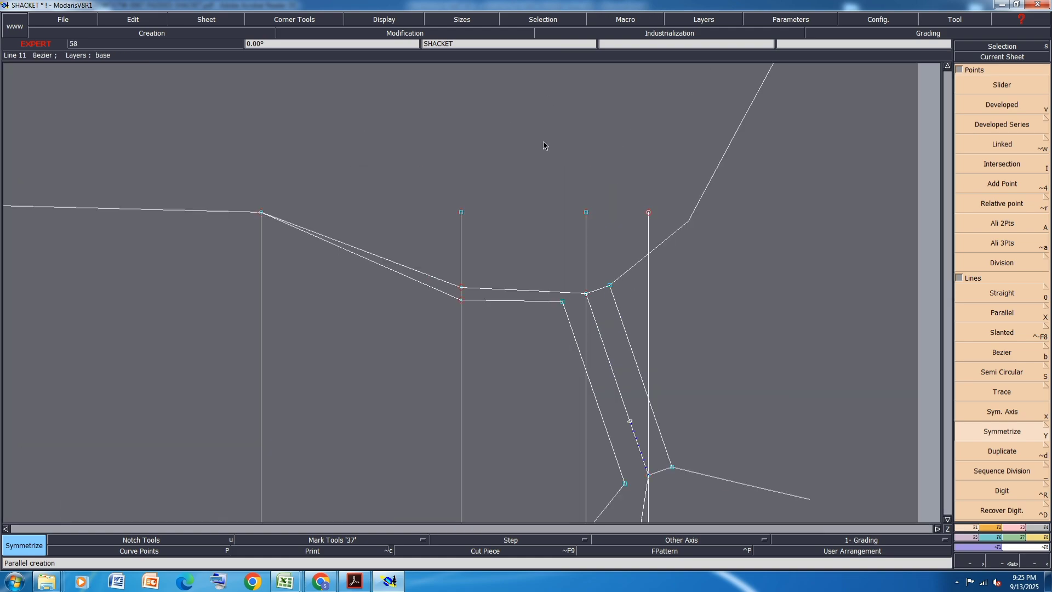
# - Display the curve handles and reshape the front armhole into a smooth hollow curve between the underarm and across-front points
pyautogui.click(378, 21)
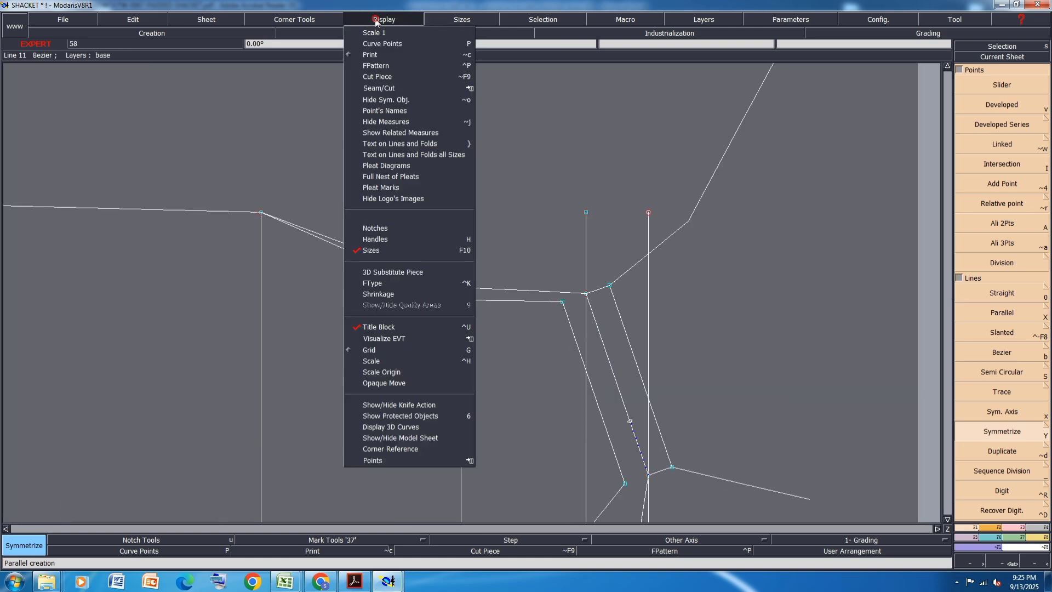
pyautogui.click(386, 244)
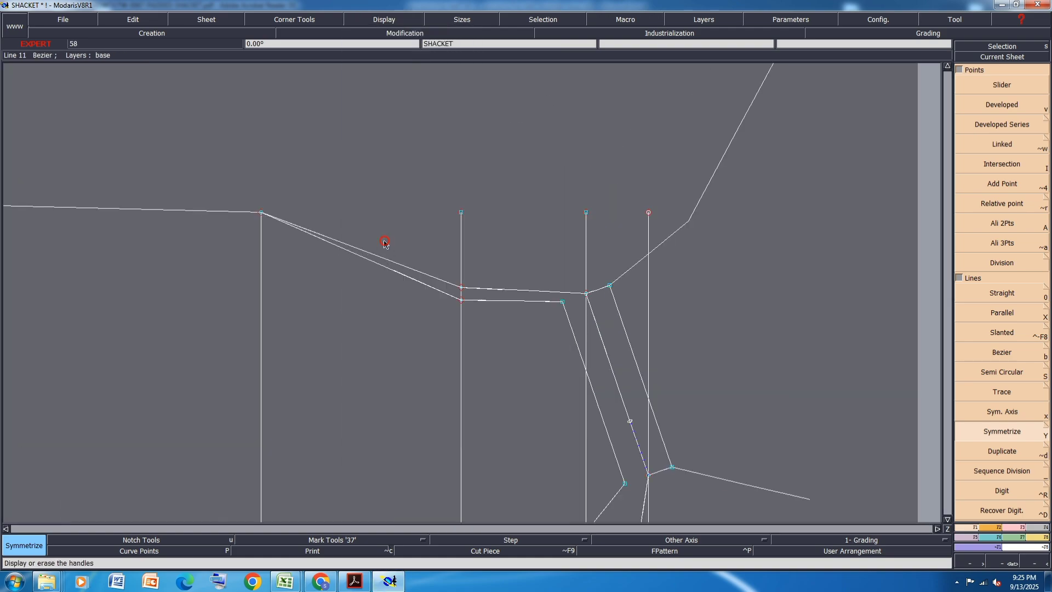
pyautogui.click(1007, 527)
pyautogui.click(1002, 253)
pyautogui.scroll(1, 329, 162)
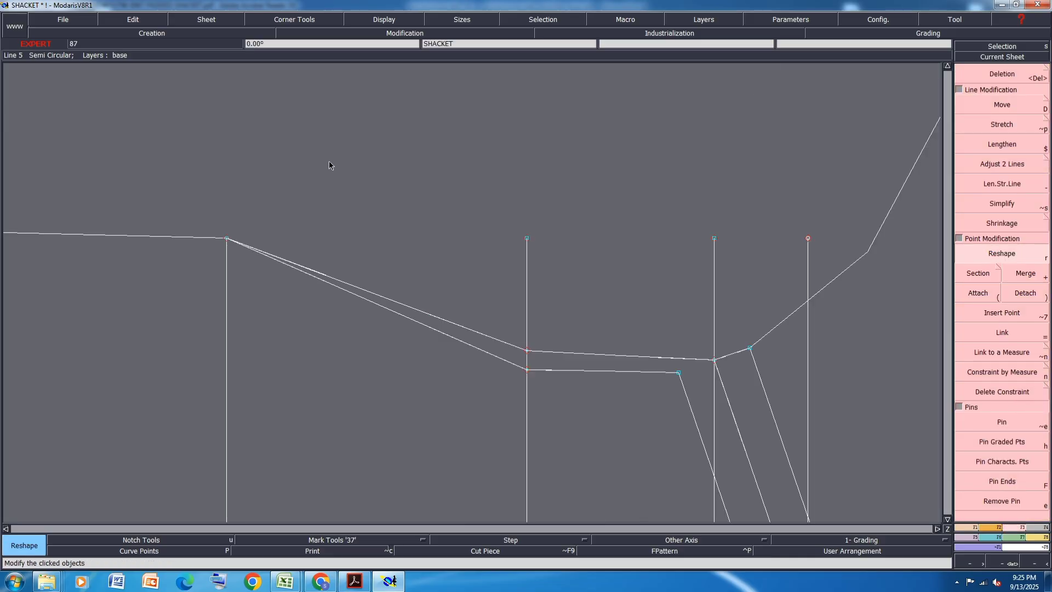
pyautogui.moveTo(261, 304); pyautogui.dragTo(244, 311)
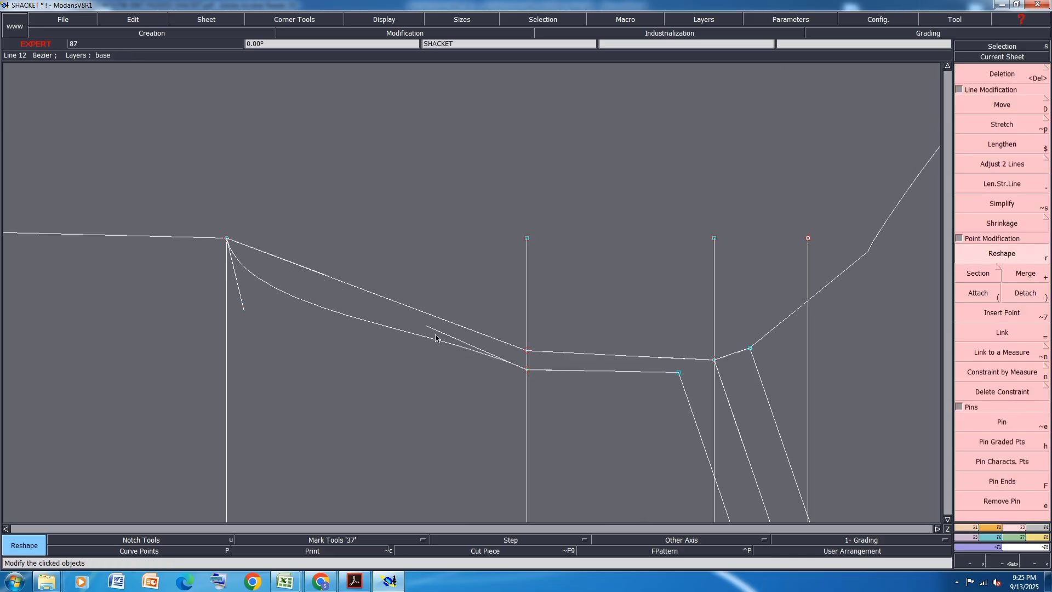
pyautogui.moveTo(427, 327); pyautogui.dragTo(273, 360)
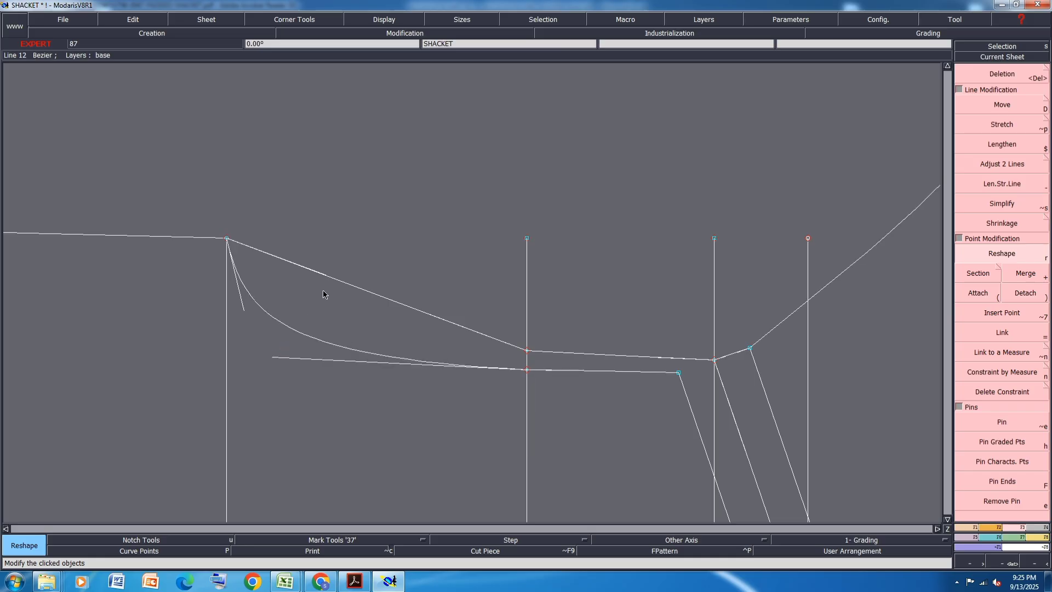
# - Reshape the back armhole into a slightly shallower curve between the underarm and across-back points
pyautogui.moveTo(295, 294); pyautogui.dragTo(254, 308)
pyautogui.moveTo(429, 316); pyautogui.dragTo(289, 335)
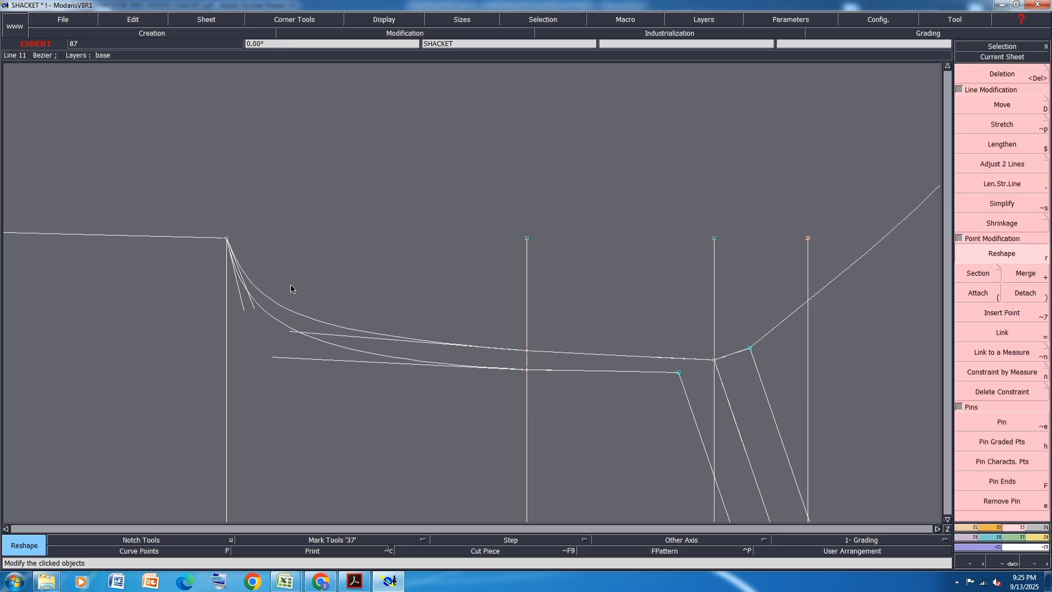
pyautogui.scroll(-3, 291, 289)
pyautogui.scroll(3, 553, 337)
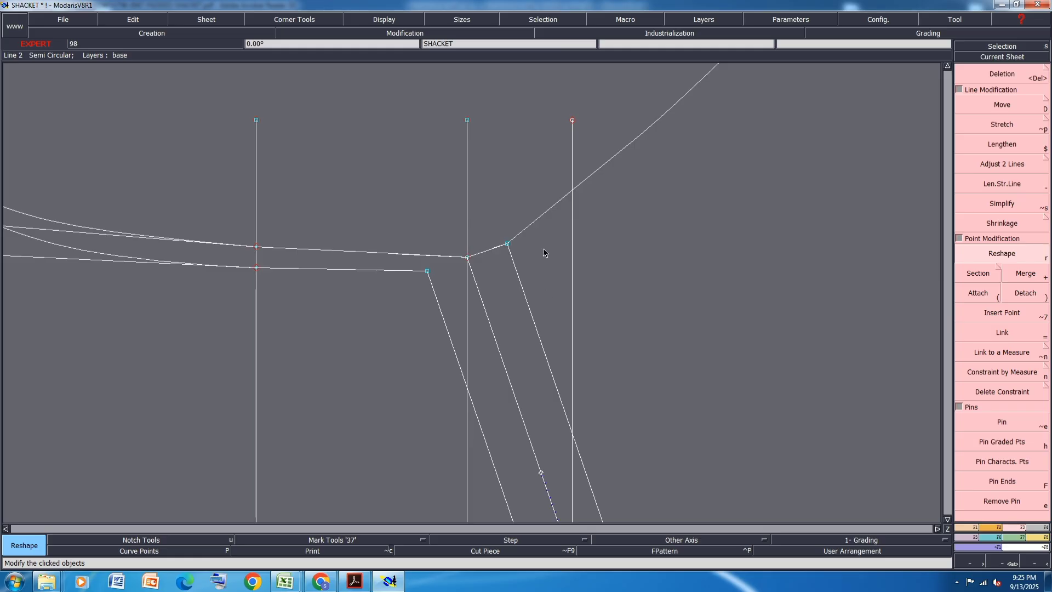
pyautogui.scroll(-2, 543, 248)
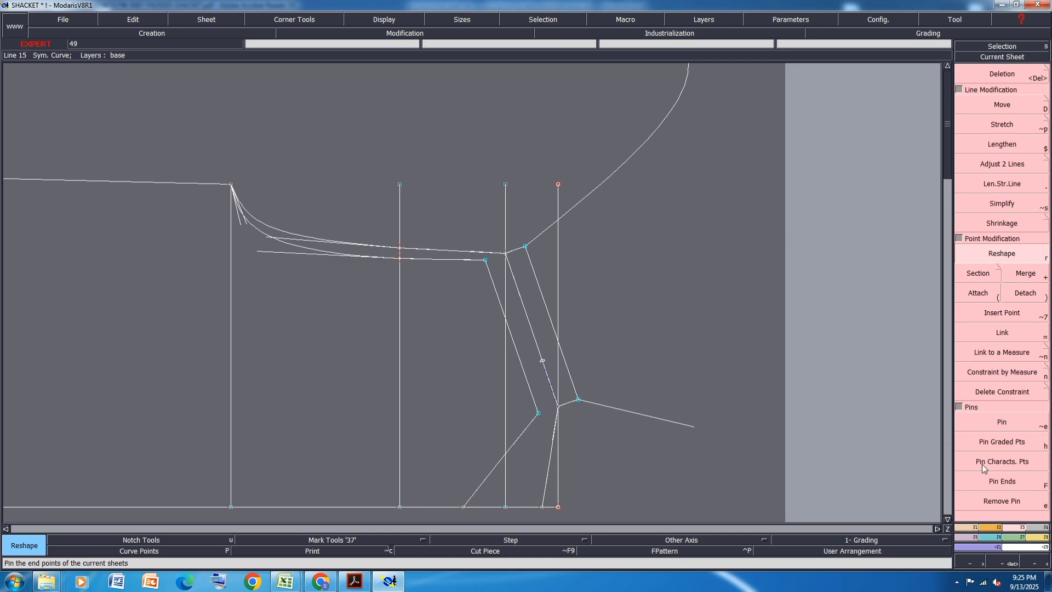
# - Delete the mirrored armhole and neckline curves and the symmetry axis on the shoulder line
pyautogui.click(1004, 74)
pyautogui.click(600, 187)
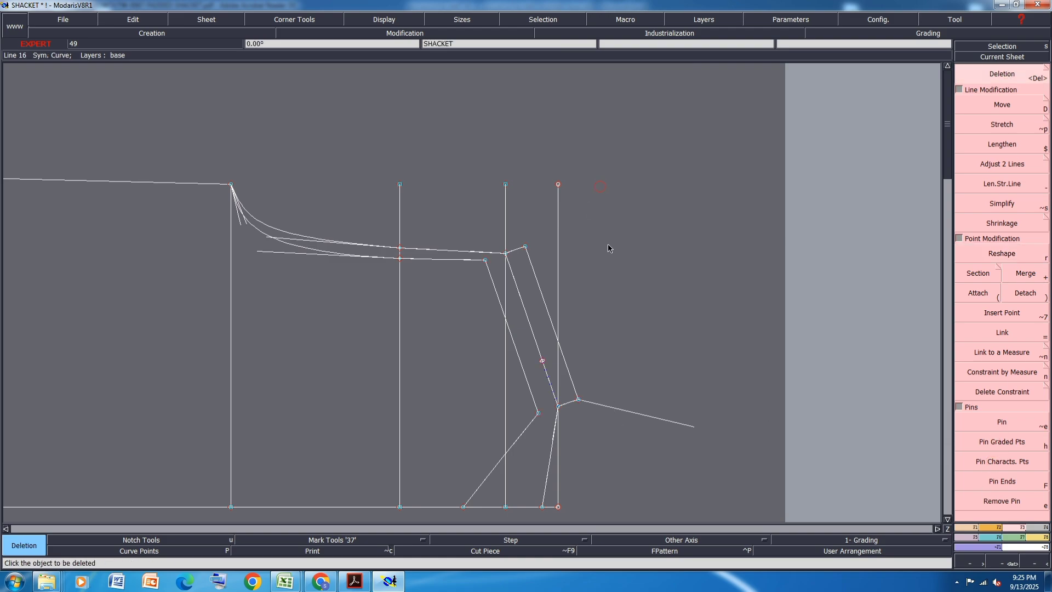
pyautogui.click(613, 405)
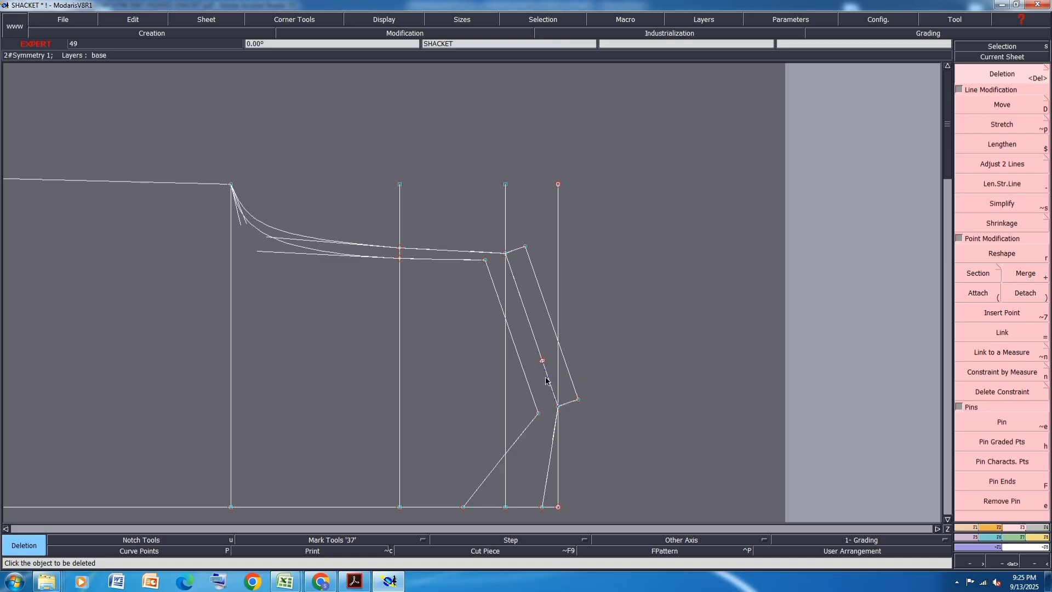
pyautogui.press('Delete')
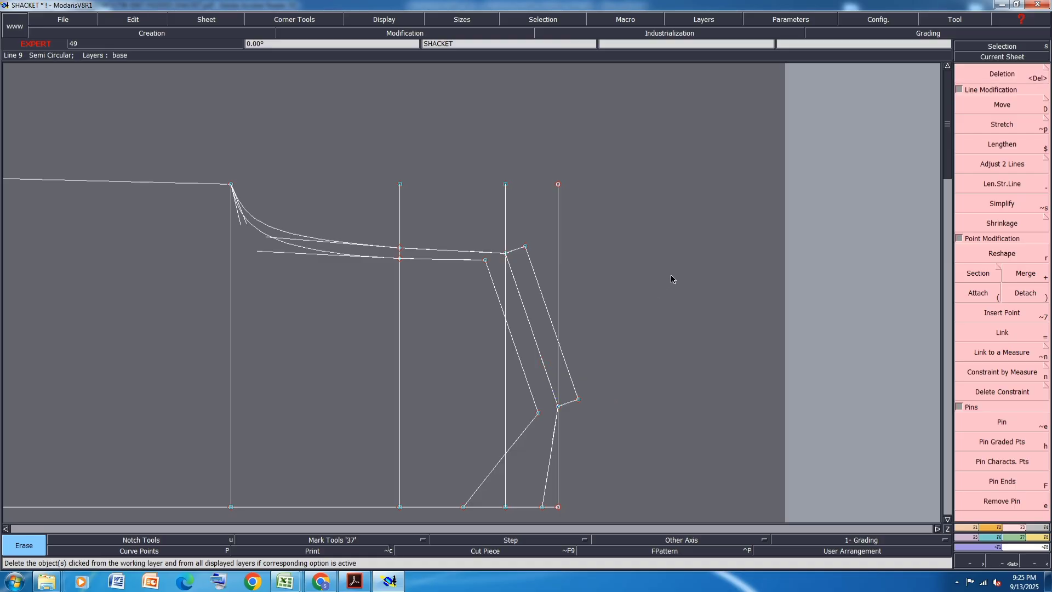
# - Move the selected chest line together with the underarm point and the armhole ends at the shoulder by 1 cm in X
pyautogui.scroll(-2, 666, 275)
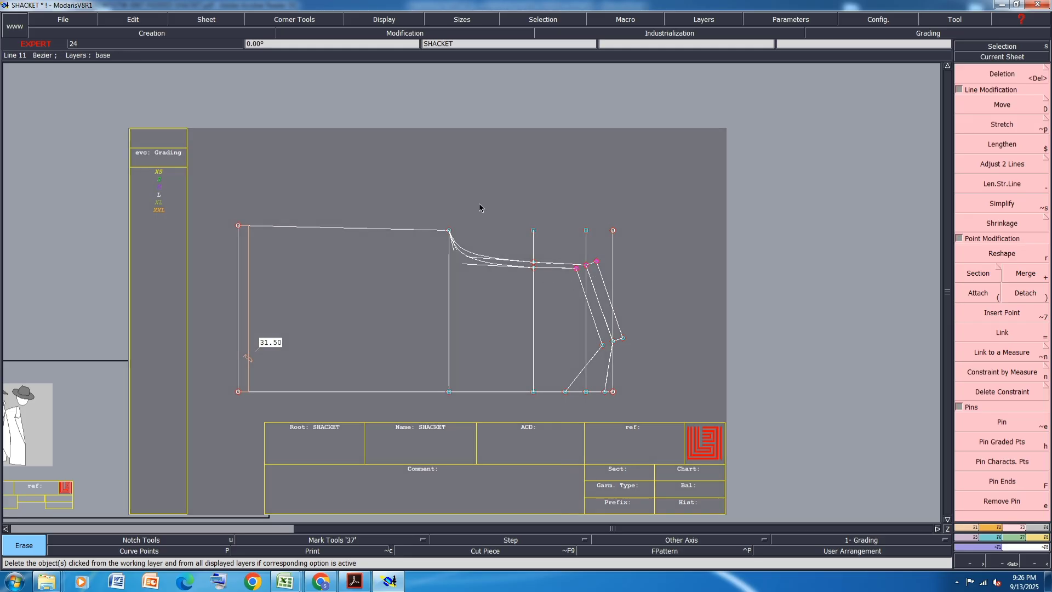
pyautogui.click(1012, 106)
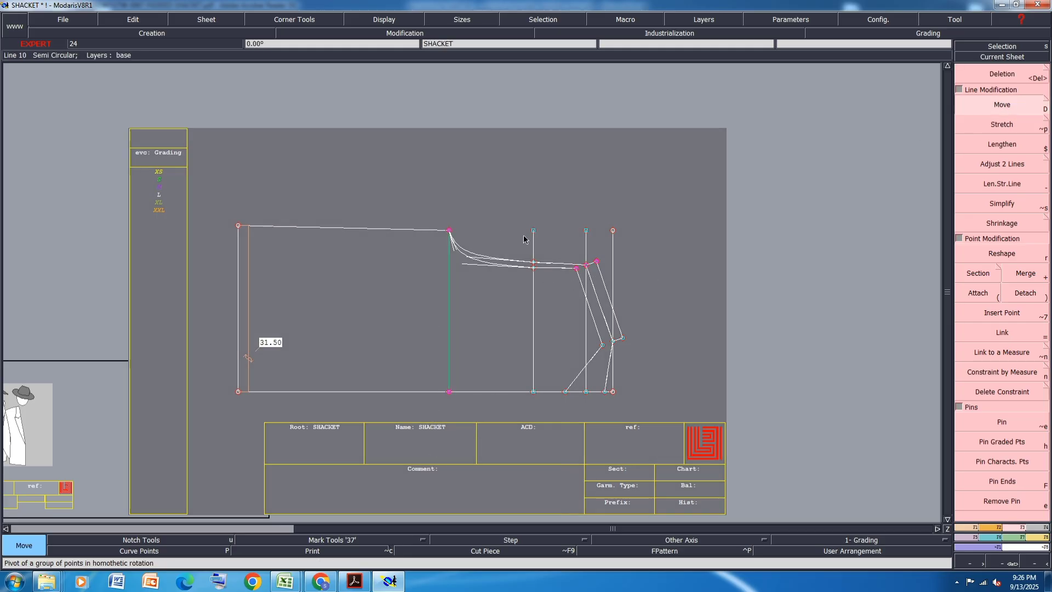
pyautogui.click(451, 230)
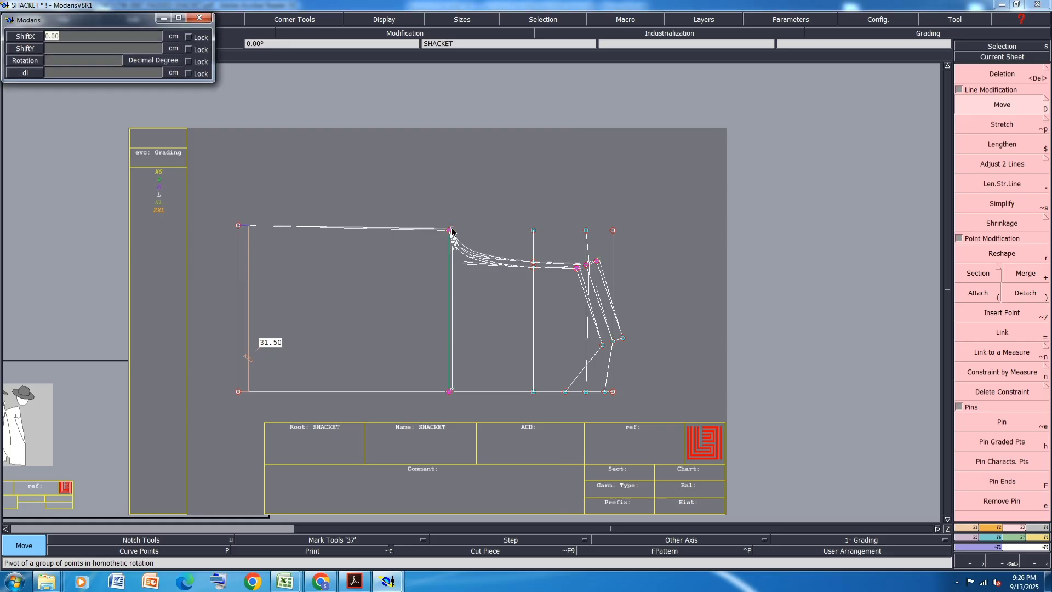
pyautogui.write('1')
pyautogui.press('Tab')
pyautogui.press('Return')
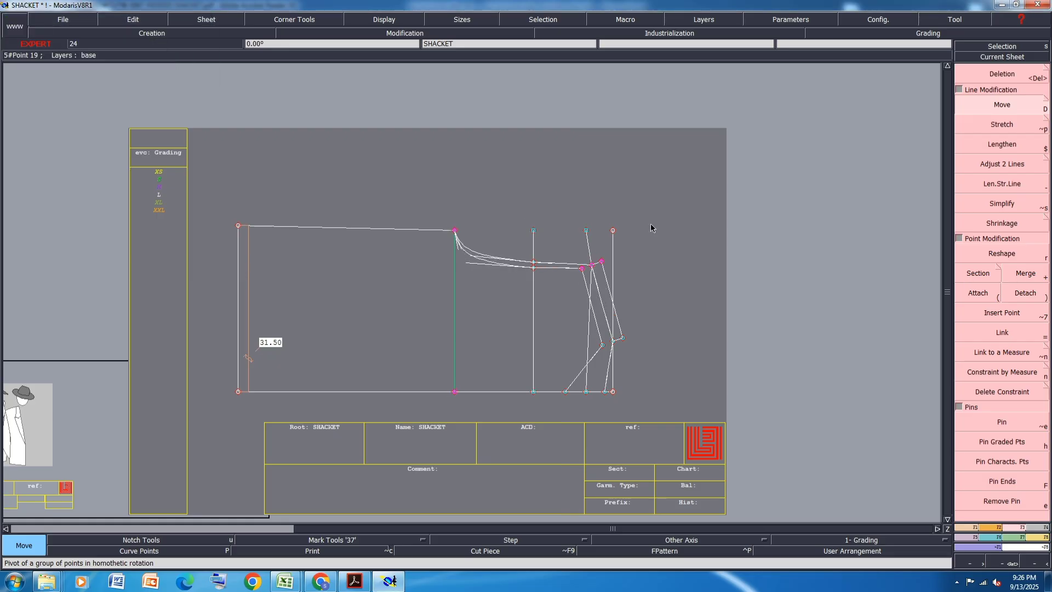
pyautogui.click(650, 225)
# - Align both ends of the slanted shoulder guide line vertically with the shoulder tip of the middle shoulder line
pyautogui.scroll(1, 629, 263)
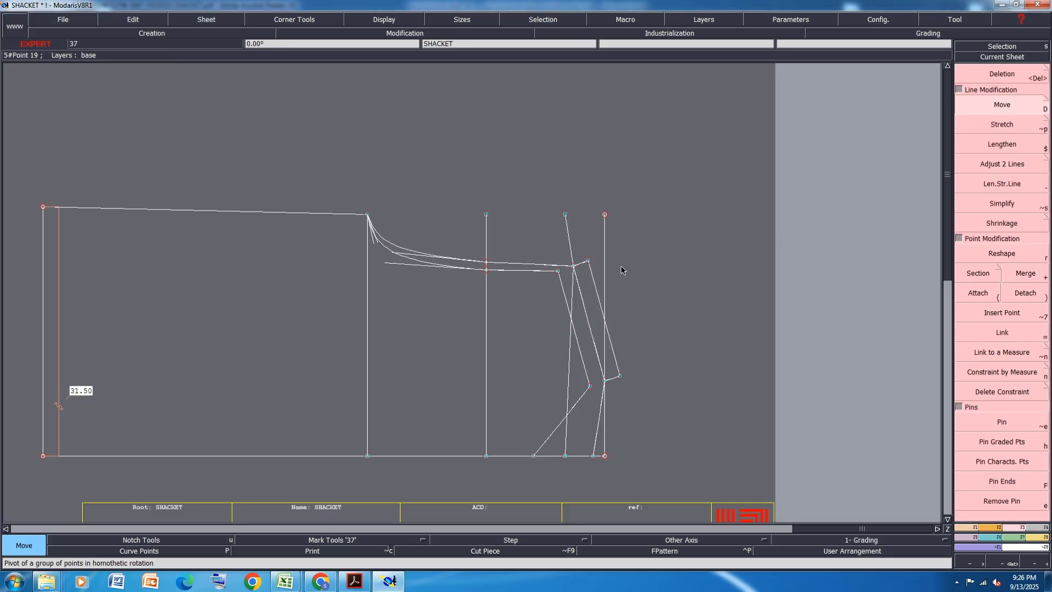
pyautogui.press('2')
pyautogui.click(575, 268)
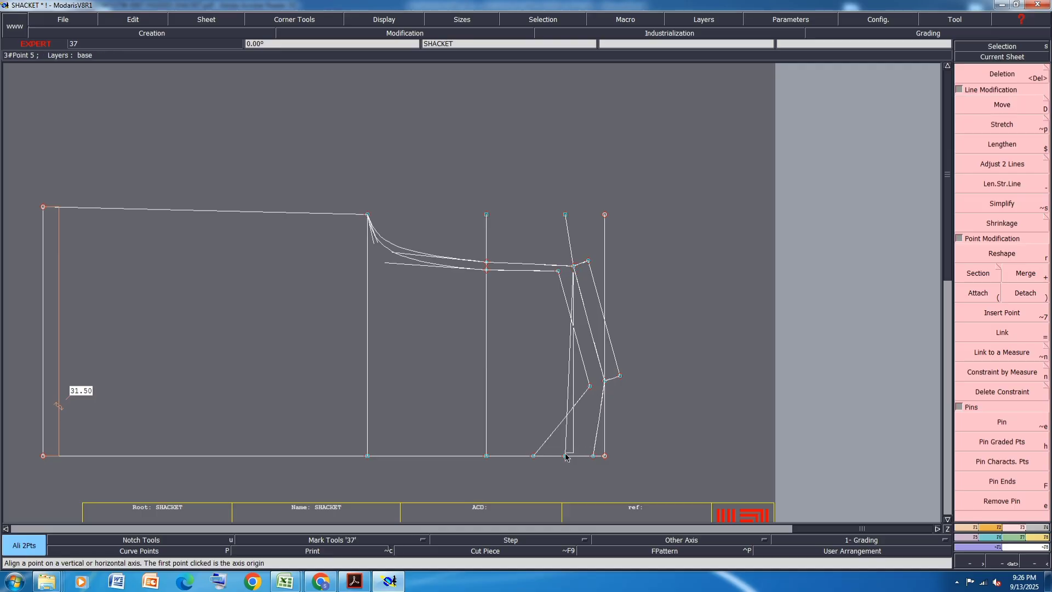
pyautogui.click(566, 456)
pyautogui.click(574, 266)
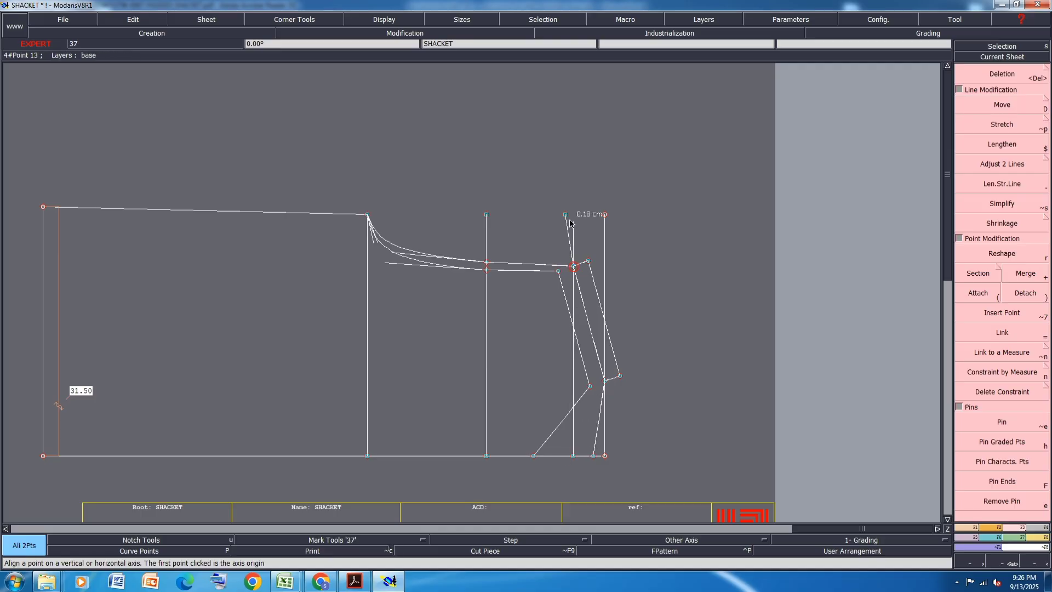
pyautogui.click(565, 215)
# - Create a symmetry axis along the middle shoulder line from its armhole end and symmetrize the front armhole curve across it
pyautogui.scroll(4, 548, 333)
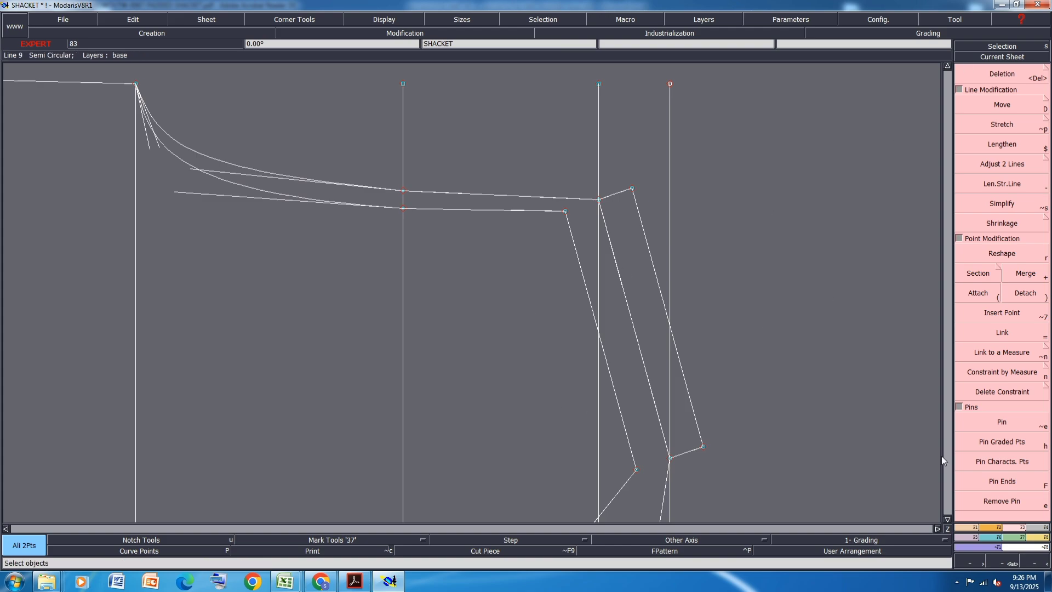
pyautogui.click(967, 528)
pyautogui.click(1002, 411)
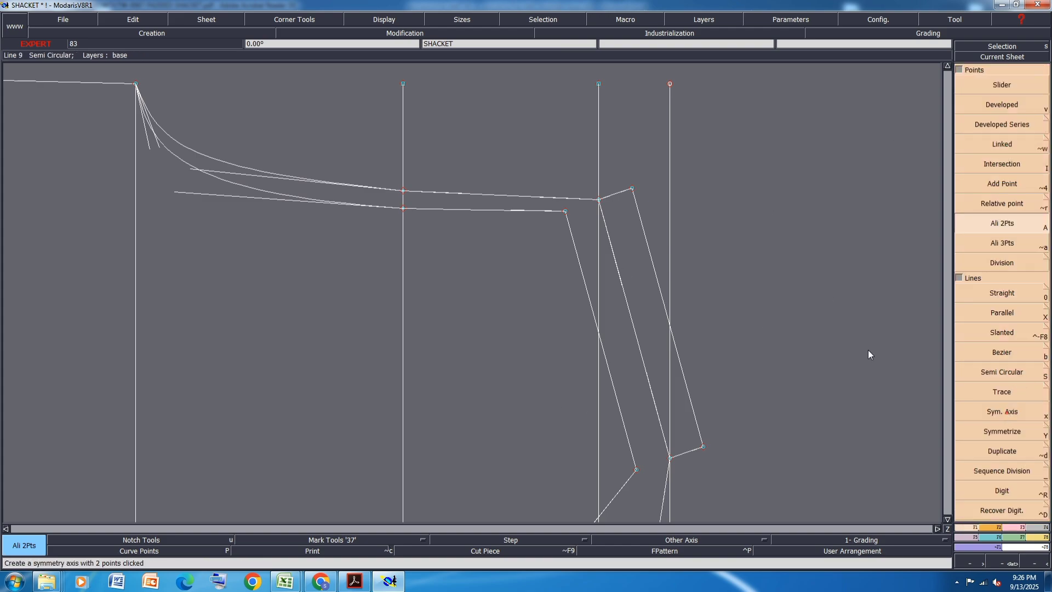
pyautogui.click(600, 199)
pyautogui.click(610, 240)
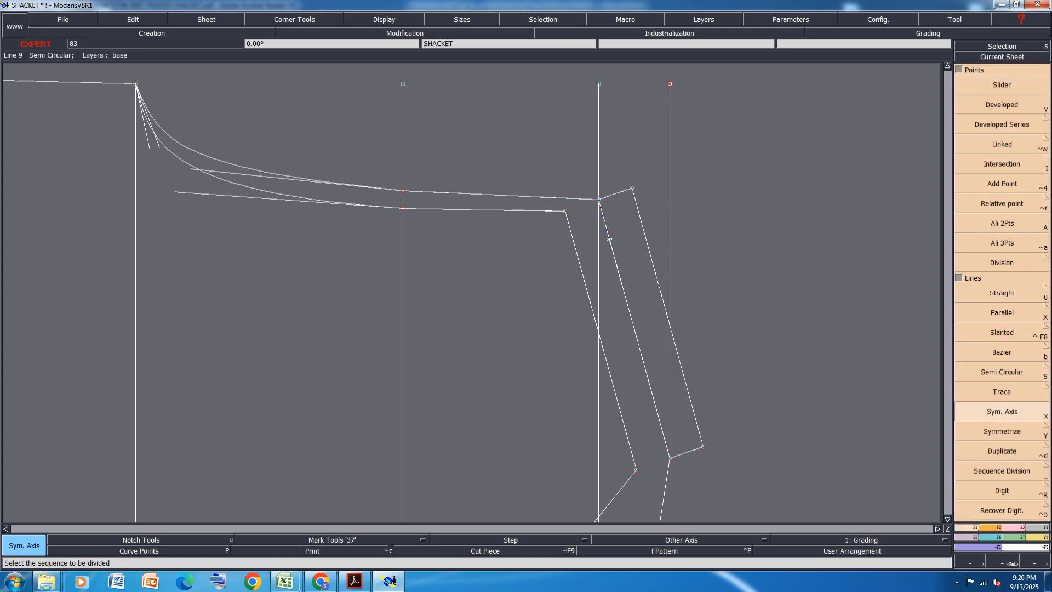
pyautogui.press('y')
pyautogui.click(494, 209)
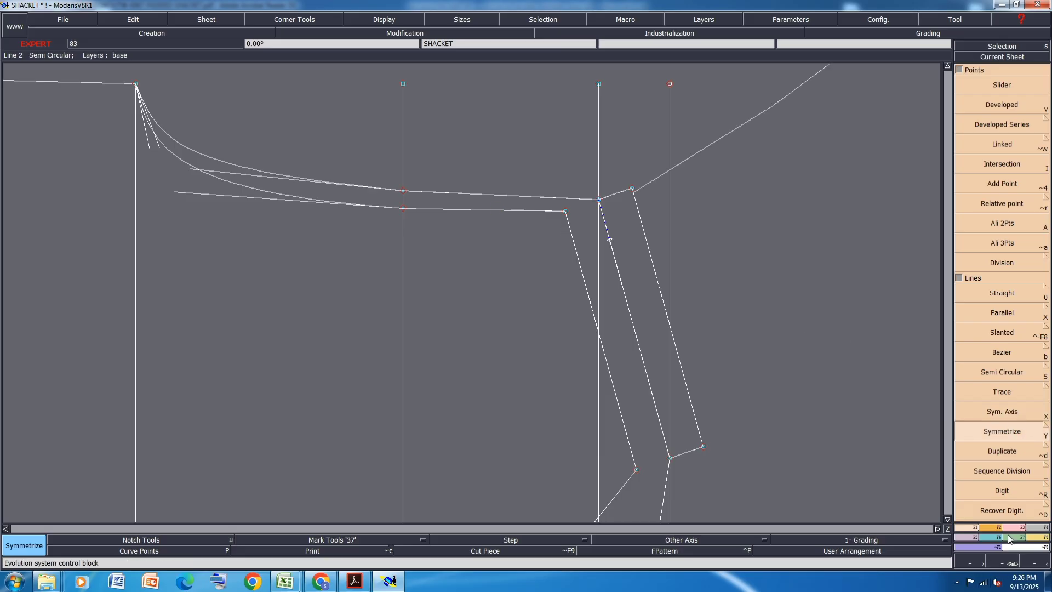
# - Reshape the back shoulder's armhole end so it meets the start of the mirrored front armhole curve
pyautogui.click(1015, 528)
pyautogui.click(1002, 253)
pyautogui.scroll(3, 639, 188)
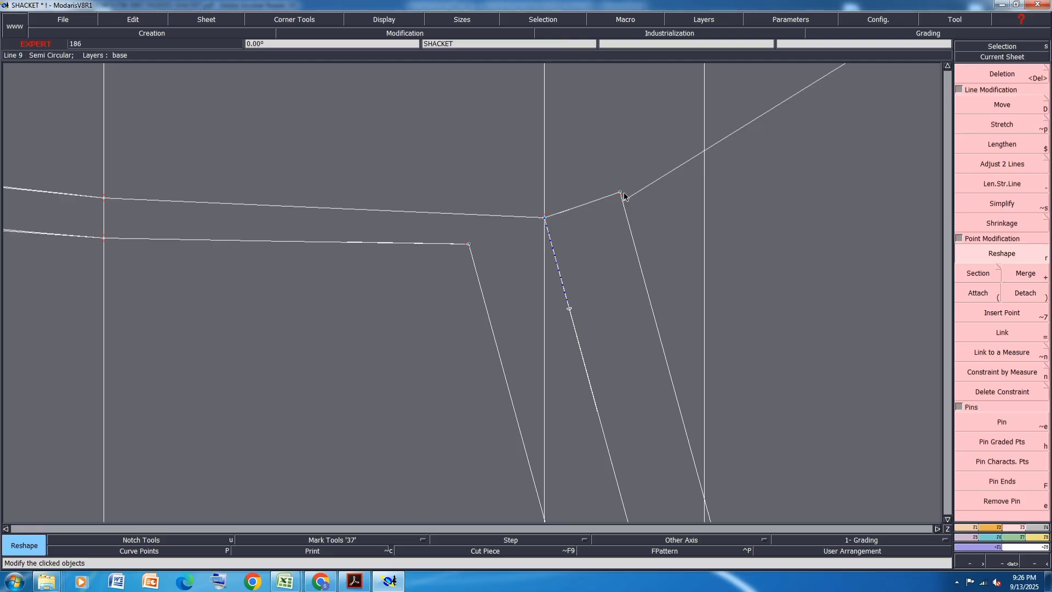
pyautogui.click(622, 194)
pyautogui.click(622, 202)
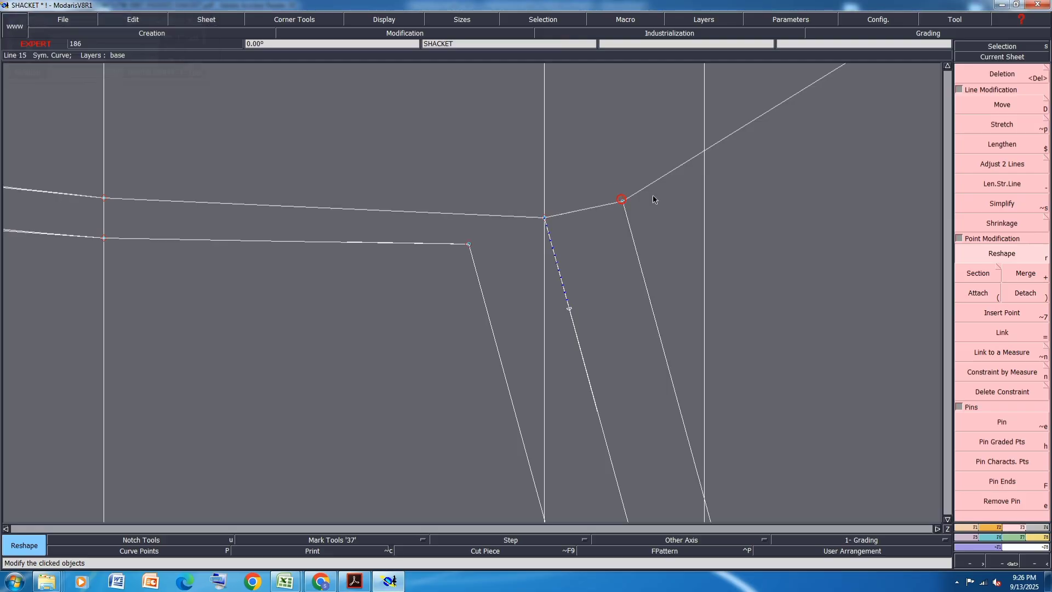
pyautogui.scroll(-3, 653, 195)
pyautogui.scroll(1, 476, 243)
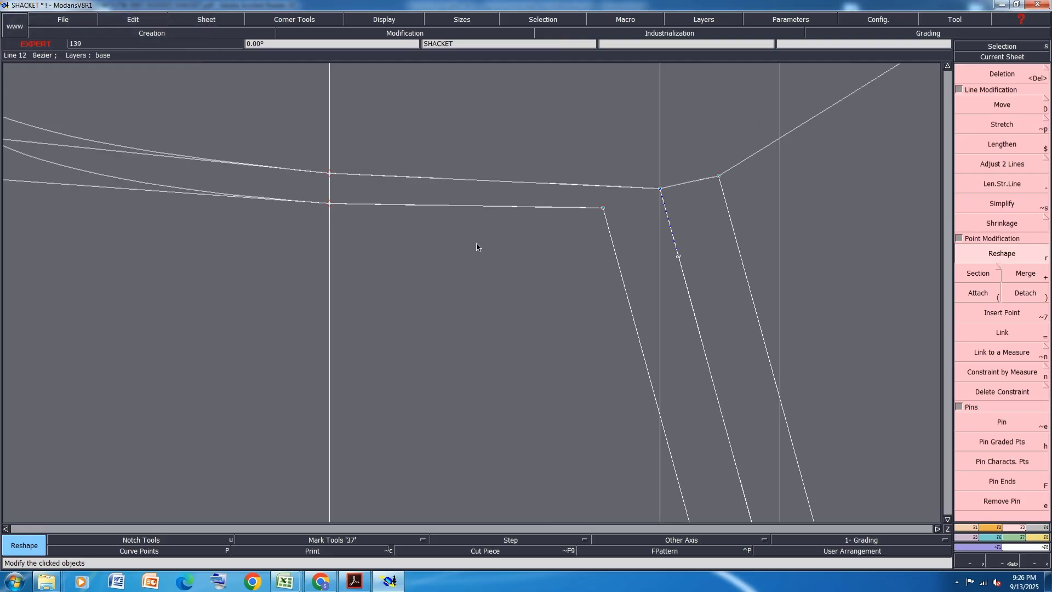
# - Reshape the front armhole's upper section into a slight hollow between the across-front point and the front shoulder tip
pyautogui.click(533, 211)
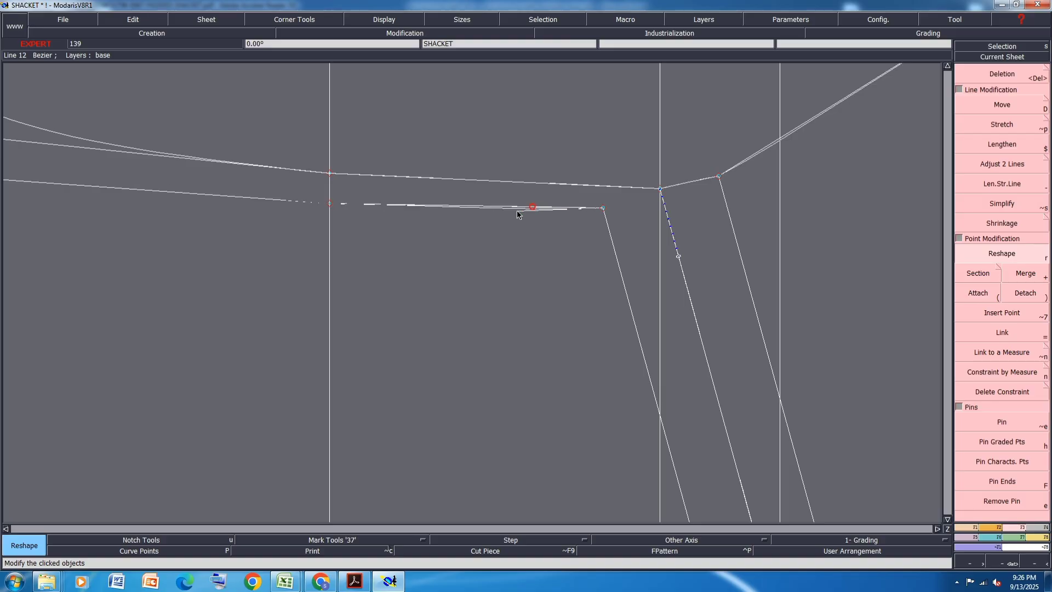
pyautogui.click(430, 212)
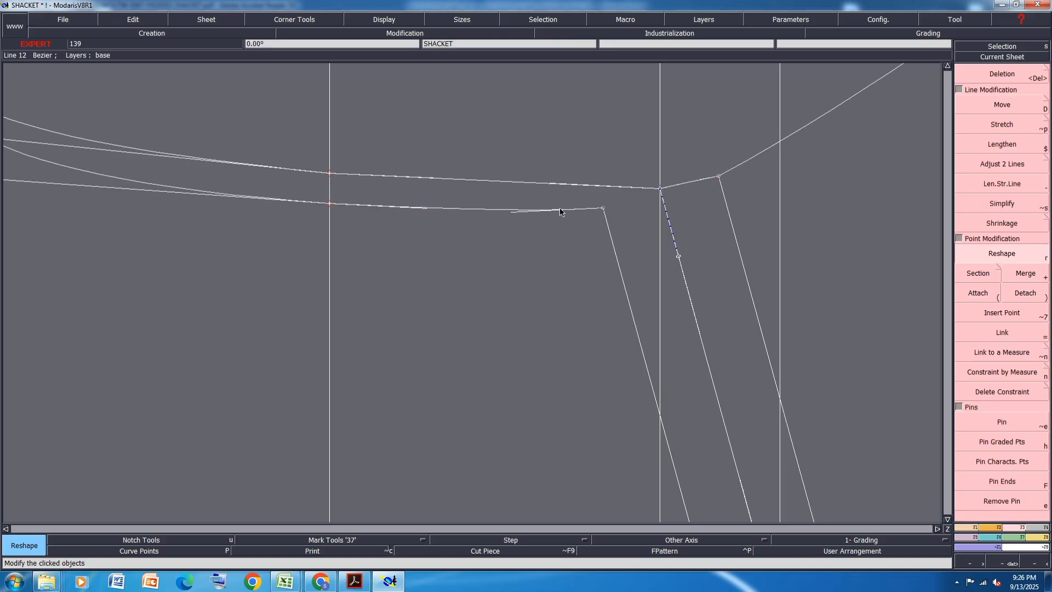
pyautogui.click(513, 212)
pyautogui.click(512, 214)
pyautogui.scroll(-1, 625, 236)
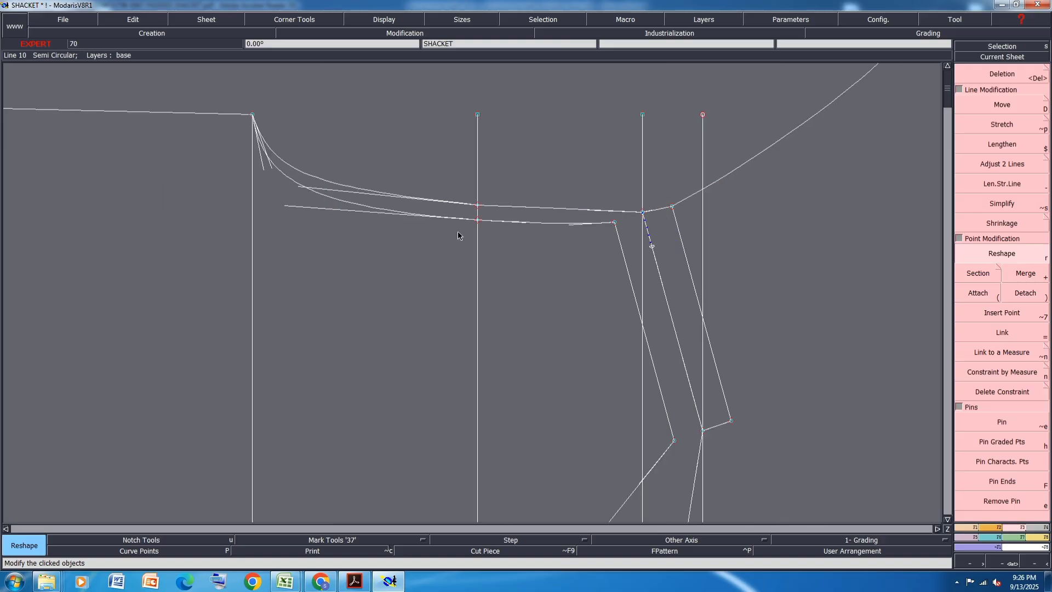
# - Reshape the front armhole's lower section so it leaves the underarm point more steeply and curves smoothly to the across-front point
pyautogui.scroll(1, 320, 198)
pyautogui.click(267, 211)
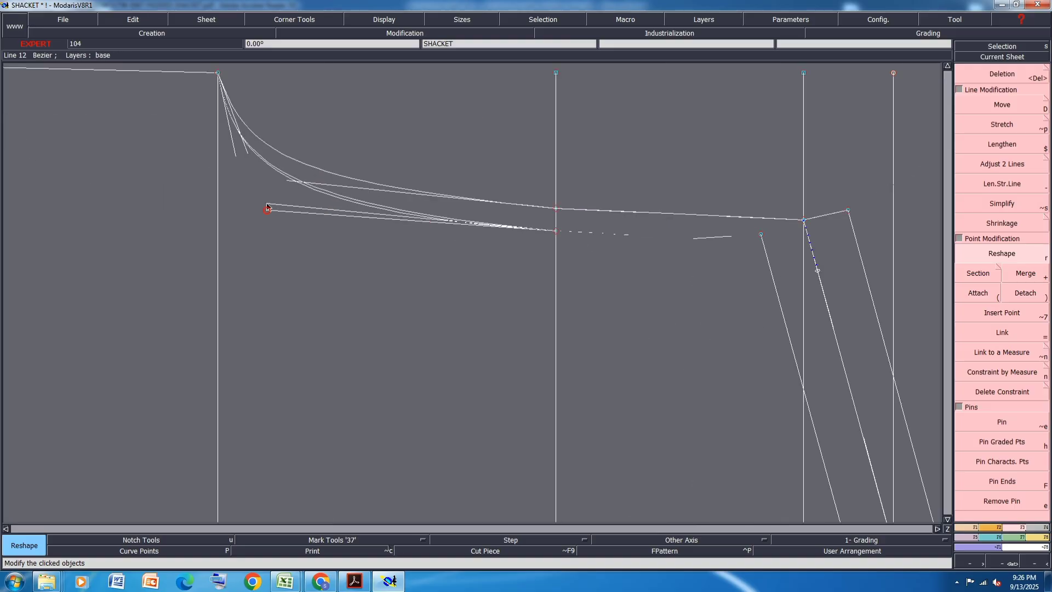
pyautogui.click(268, 206)
pyautogui.click(236, 154)
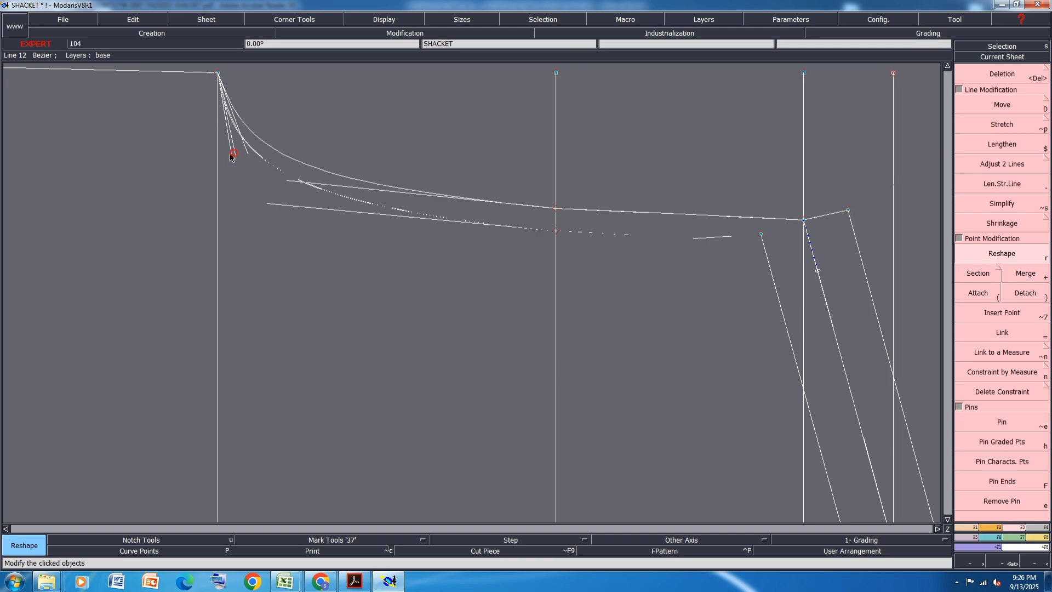
pyautogui.click(222, 154)
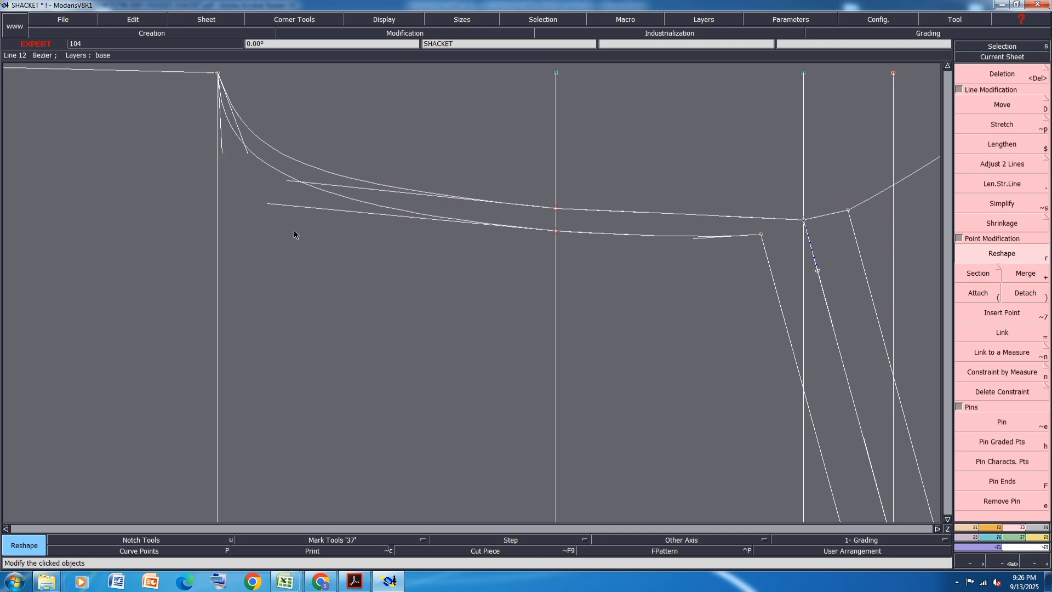
pyautogui.click(269, 204)
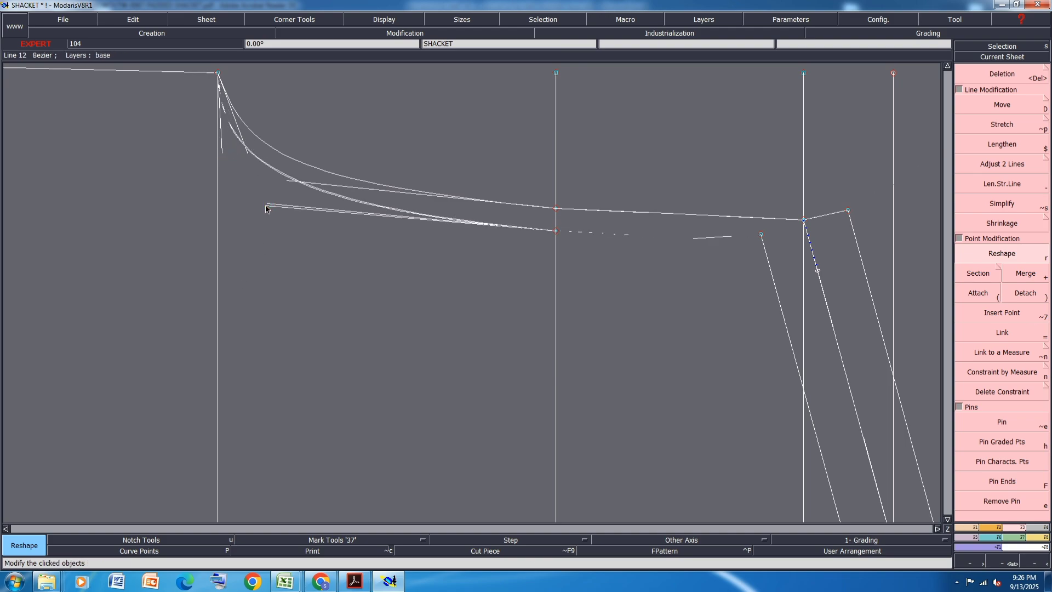
pyautogui.click(266, 205)
# - Reshape the back armhole with a steeper start at the underarm and a smooth slight curve between the across-back point and the shoulder
pyautogui.click(247, 152)
pyautogui.click(230, 146)
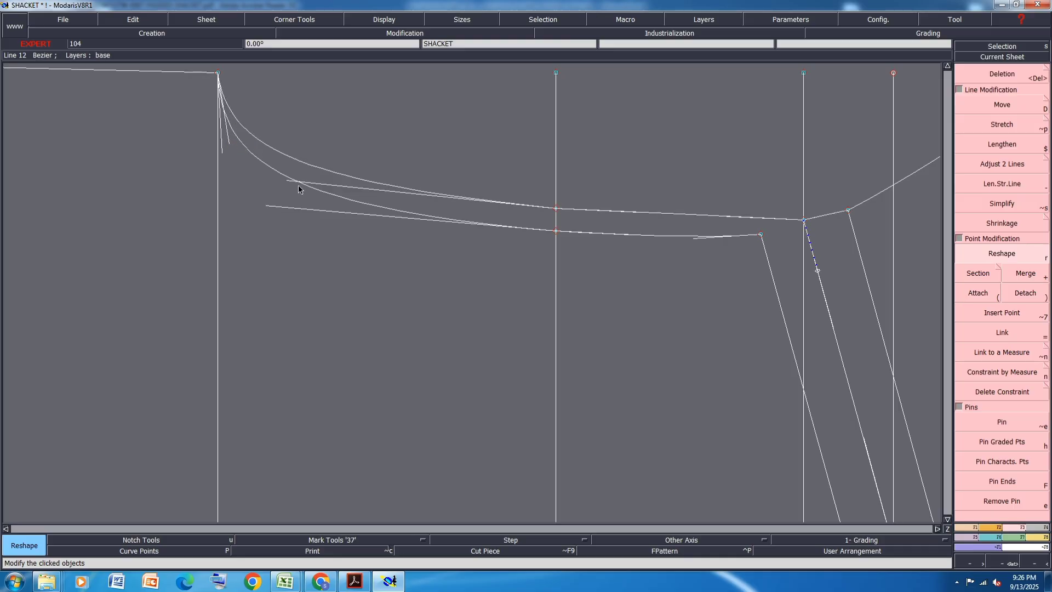
pyautogui.scroll(-2, 298, 185)
pyautogui.scroll(2, 553, 211)
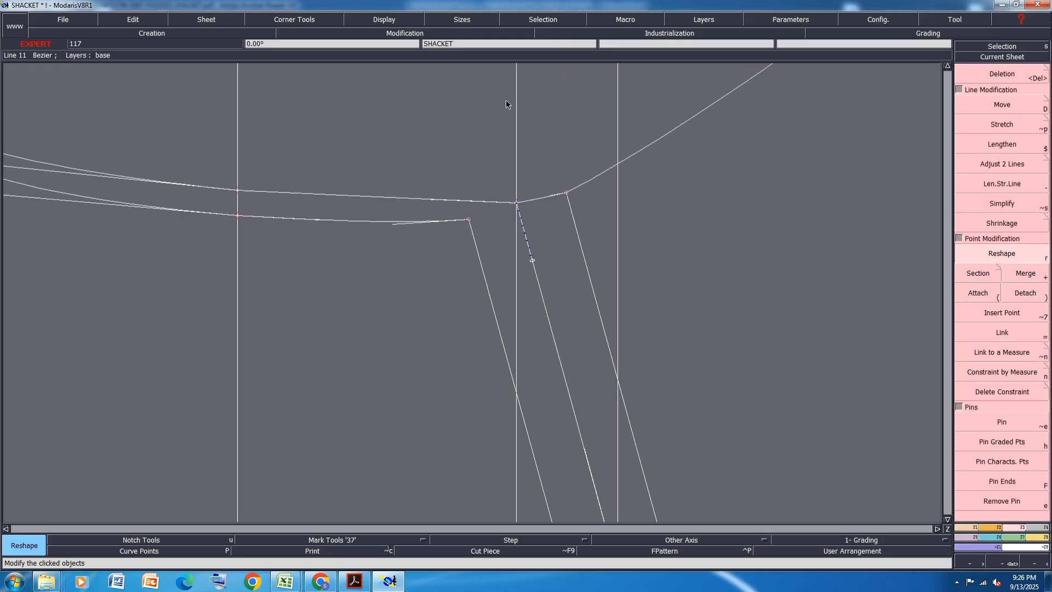
pyautogui.click(430, 200)
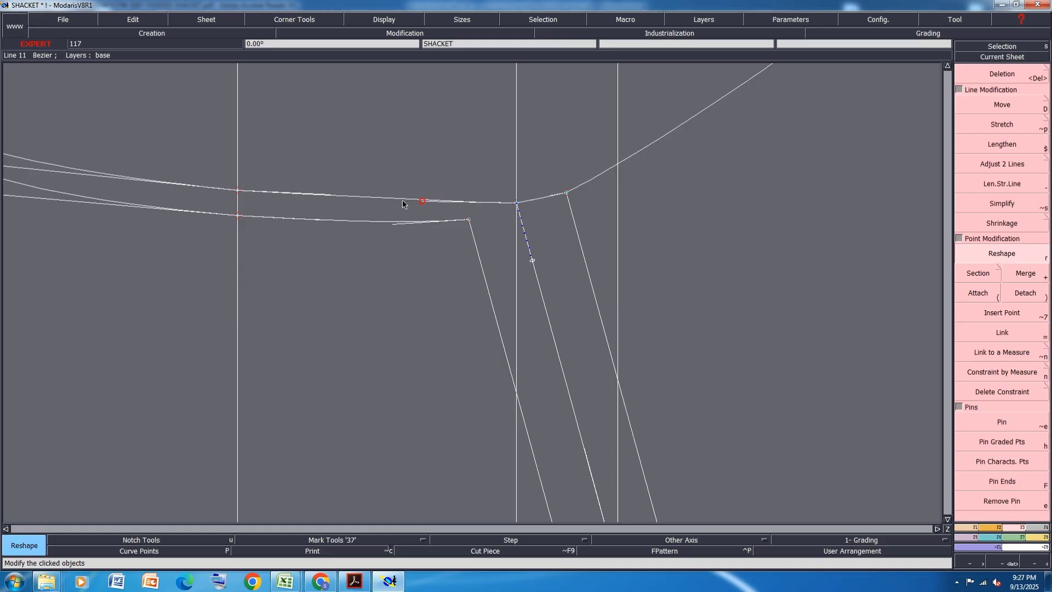
pyautogui.click(335, 201)
pyautogui.click(346, 199)
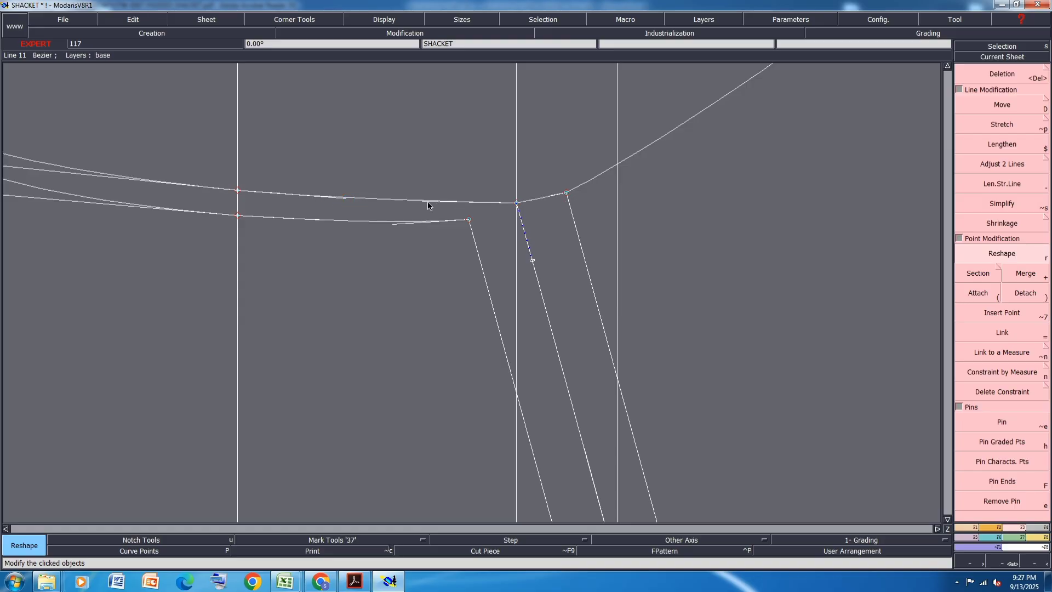
pyautogui.click(423, 202)
pyautogui.click(418, 202)
pyautogui.scroll(-2, 515, 224)
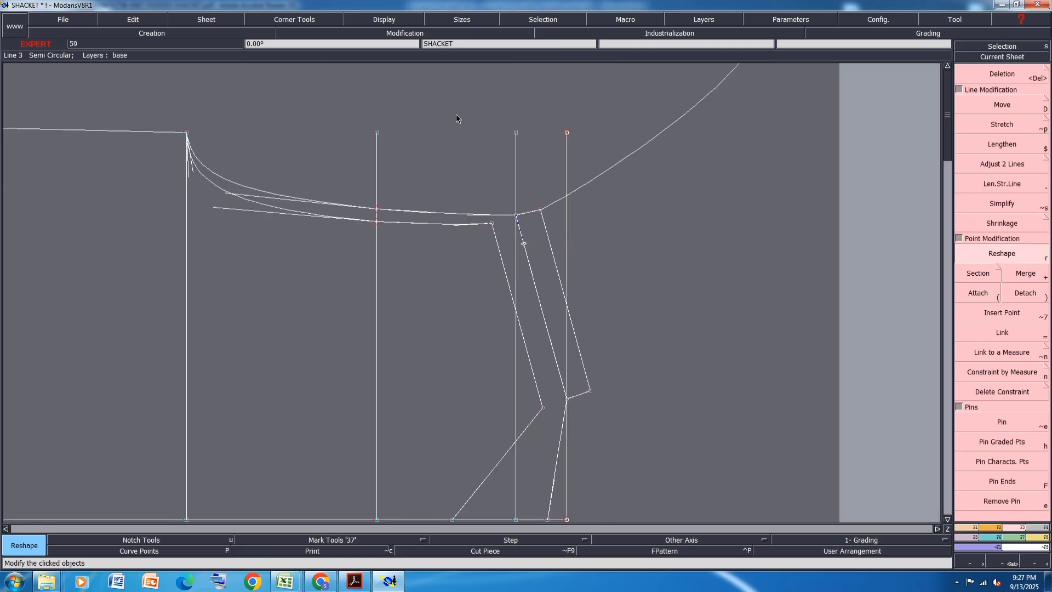
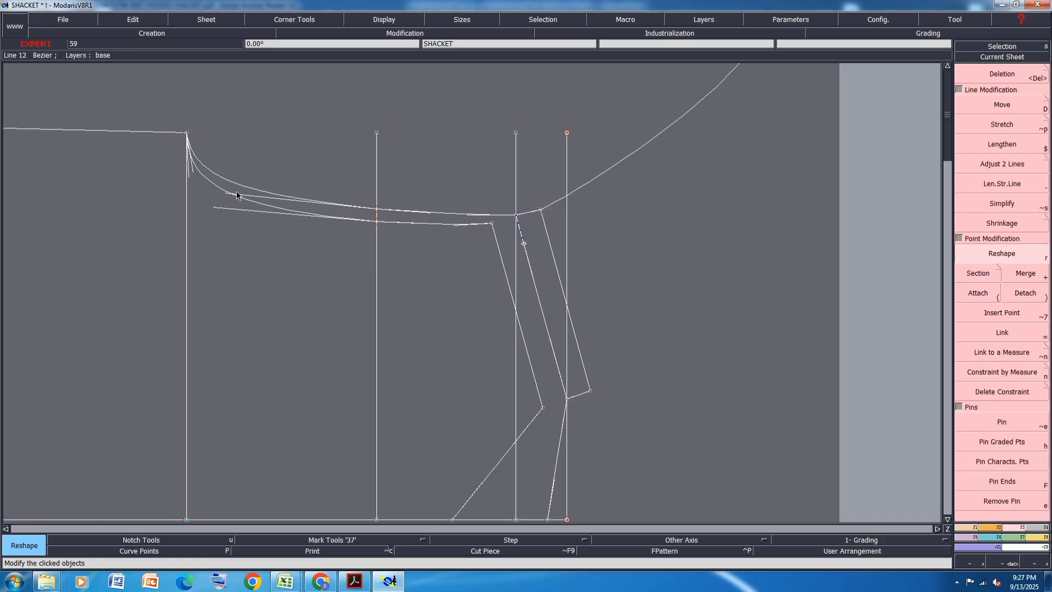
pyautogui.scroll(1, 236, 192)
pyautogui.scroll(1, 647, 249)
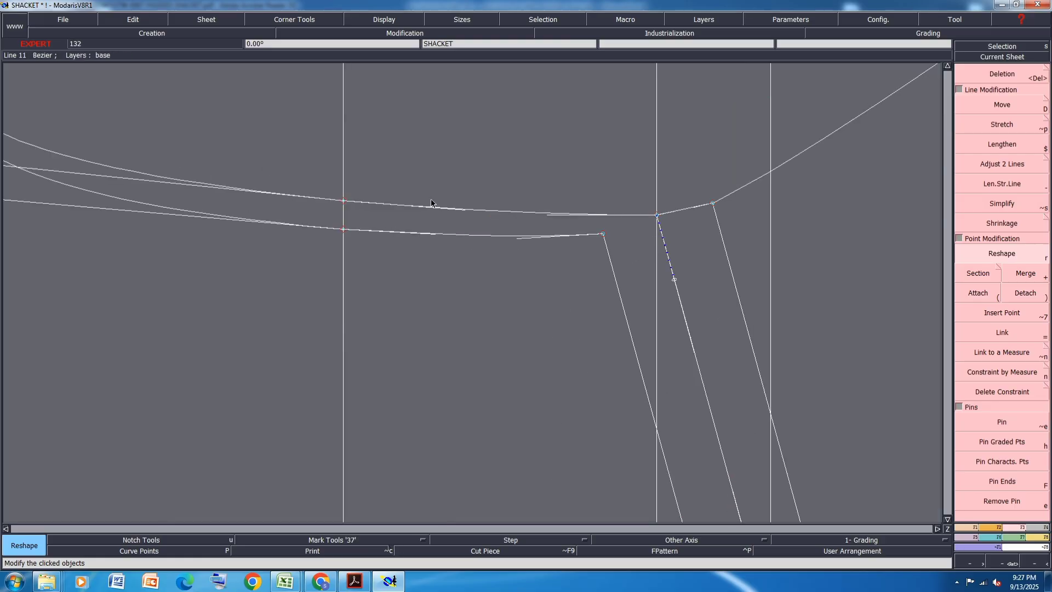
pyautogui.scroll(-1, 431, 203)
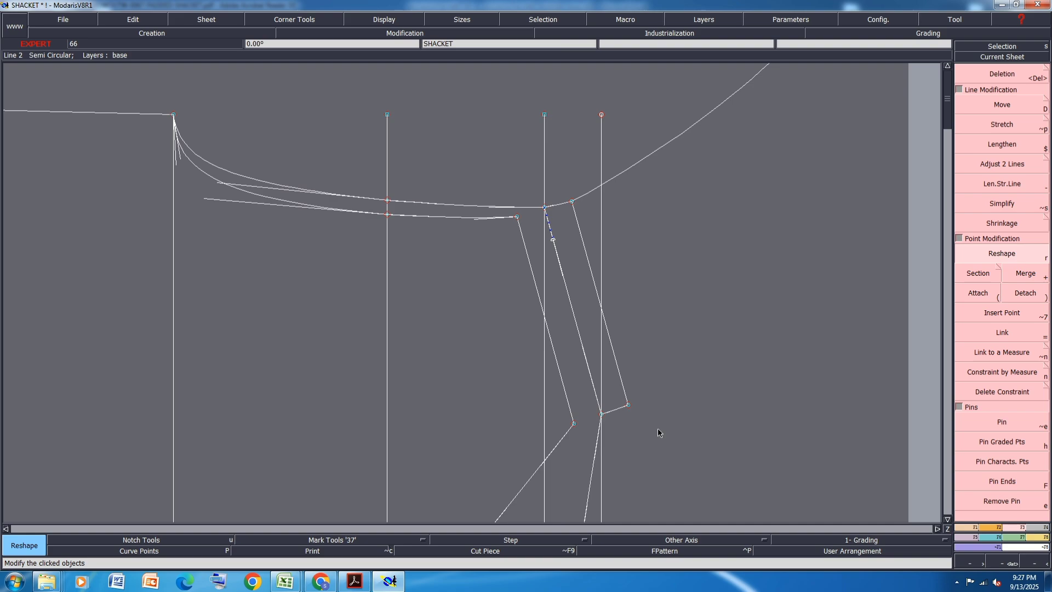
pyautogui.press('a')
pyautogui.click(602, 414)
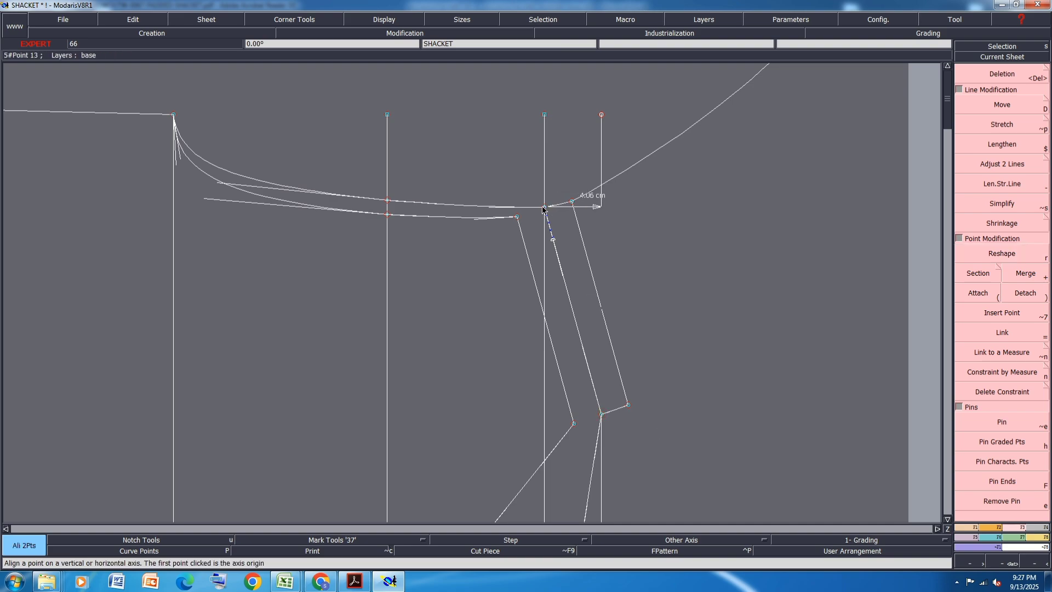
pyautogui.click(700, 256)
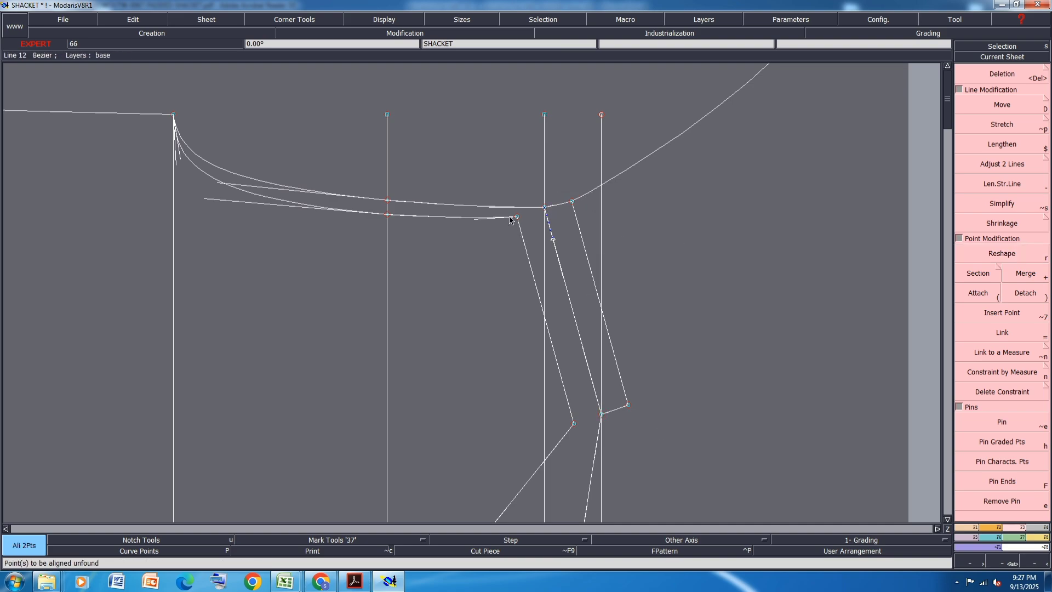
pyautogui.scroll(1, 228, 199)
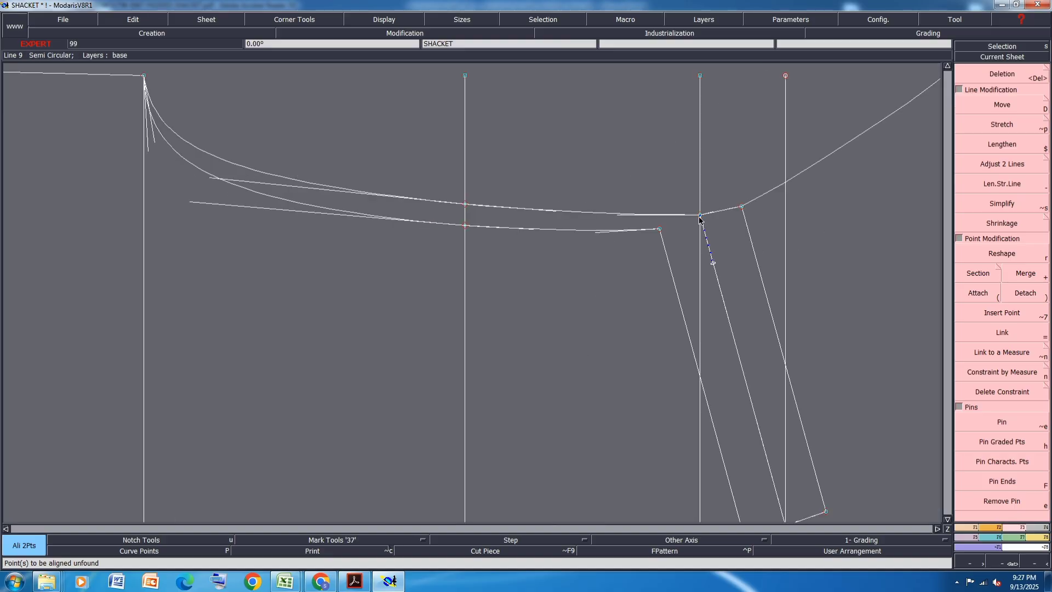
pyautogui.scroll(-2, 610, 238)
pyautogui.scroll(1, 754, 215)
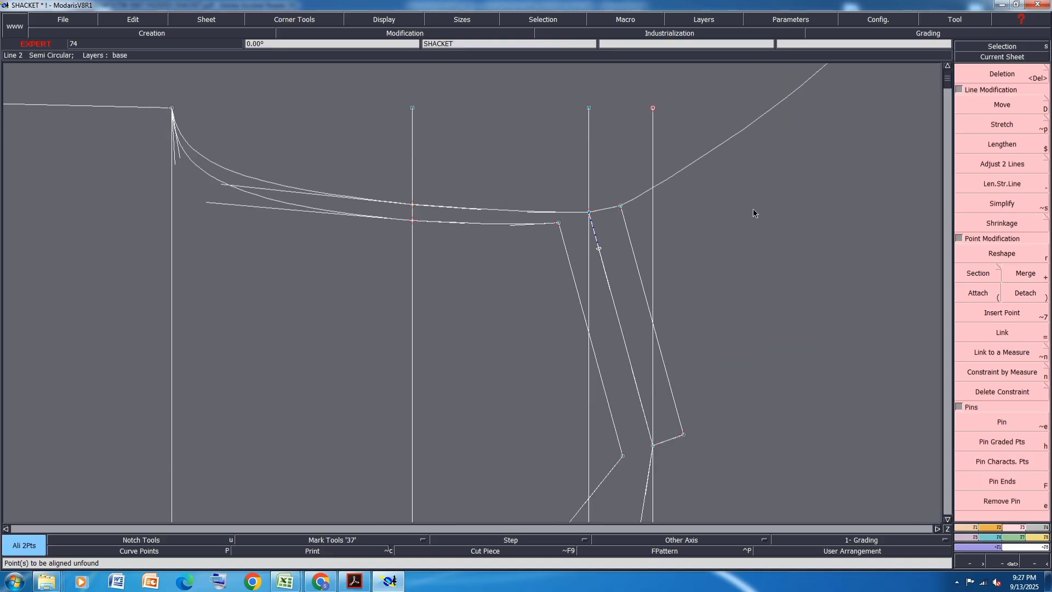
pyautogui.scroll(1, 647, 214)
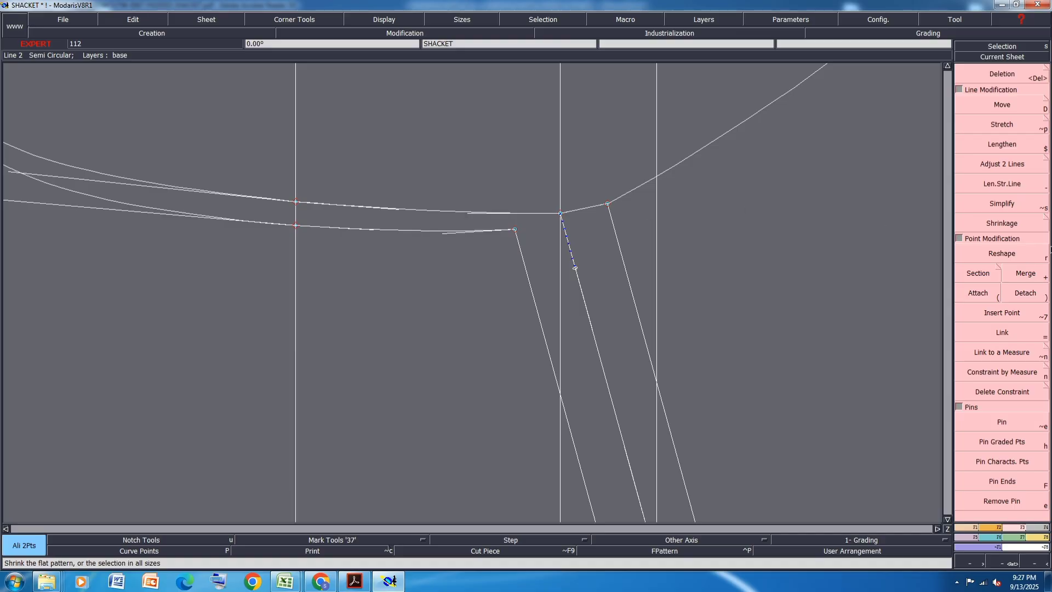
# - Shorten the back and front shoulders slightly at their armhole ends, keeping the back tip on the start of the mirrored front armhole curve
pyautogui.press('r')
pyautogui.scroll(3, 638, 204)
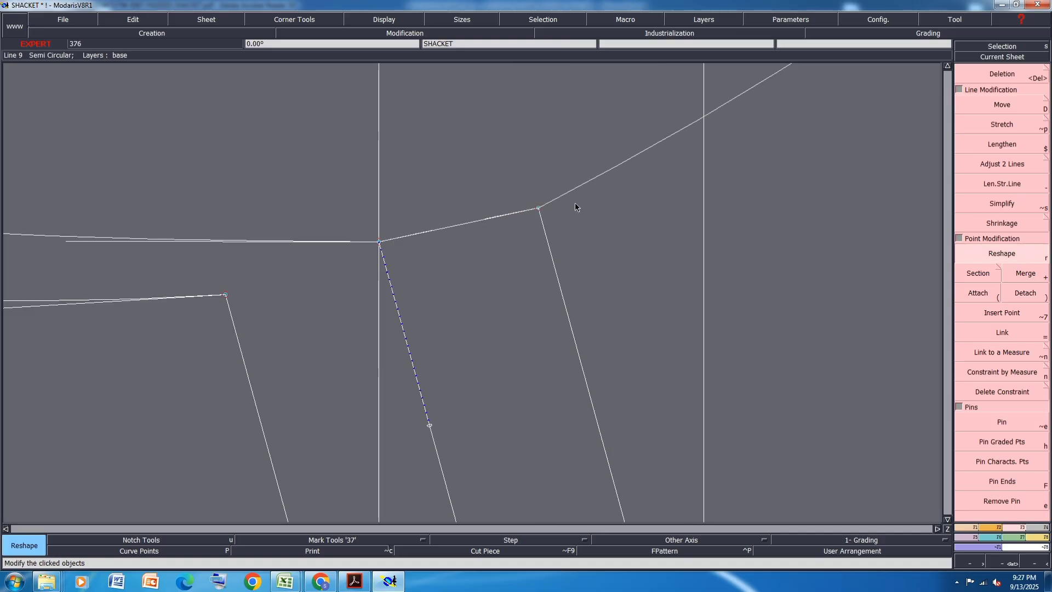
pyautogui.moveTo(539, 209); pyautogui.dragTo(543, 221)
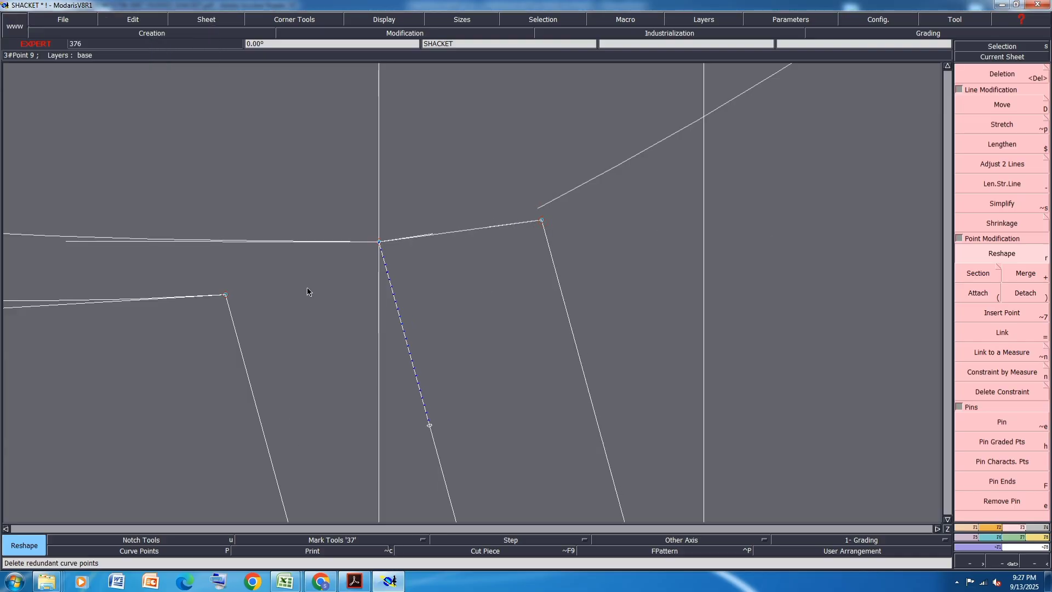
pyautogui.moveTo(226, 294); pyautogui.dragTo(228, 308)
pyautogui.scroll(1, 505, 223)
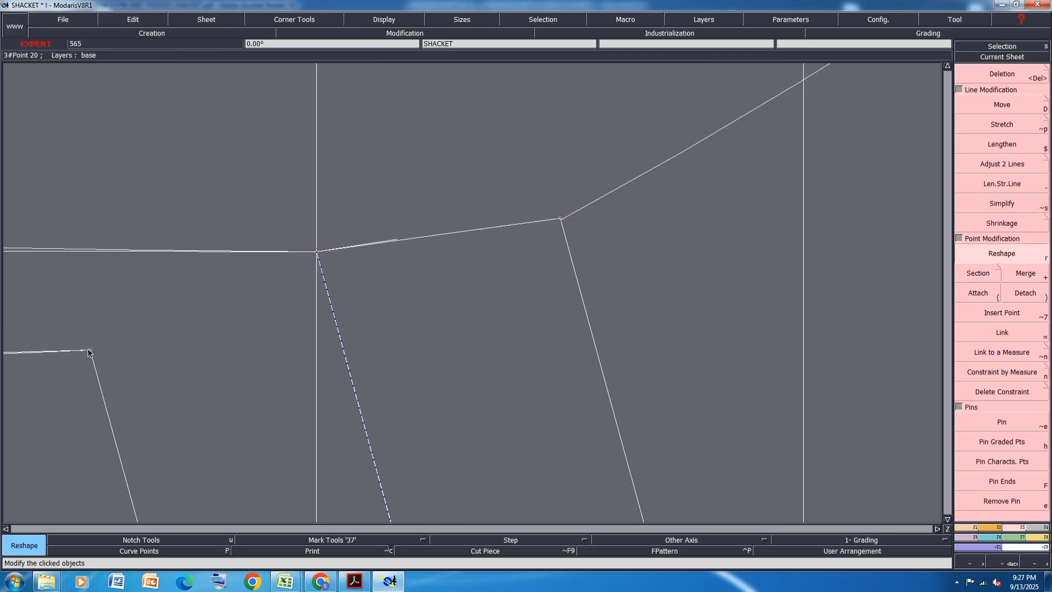
pyautogui.moveTo(88, 352); pyautogui.dragTo(89, 352)
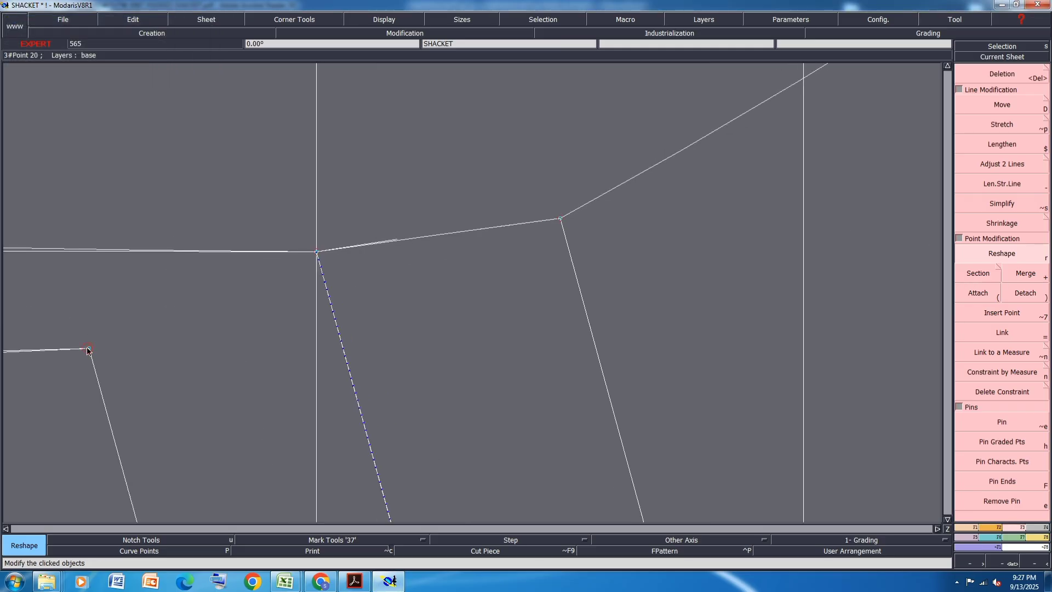
# - Bend the back armhole around the original shoulder tip into a slight curve that runs smoothly to the shifted back shoulder tip
pyautogui.scroll(1, 498, 226)
pyautogui.moveTo(475, 233); pyautogui.dragTo(470, 237)
pyautogui.moveTo(346, 248); pyautogui.dragTo(399, 252)
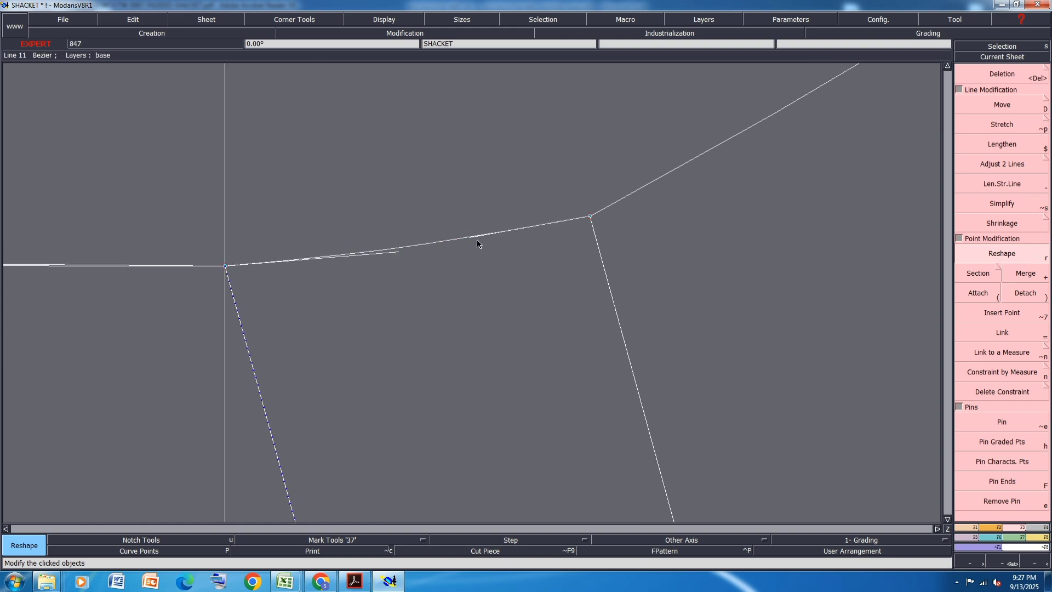
pyautogui.moveTo(470, 237); pyautogui.dragTo(470, 242)
pyautogui.scroll(-2, 597, 254)
pyautogui.scroll(-2, 597, 255)
pyautogui.moveTo(328, 257); pyautogui.dragTo(325, 262)
pyautogui.scroll(2, 588, 242)
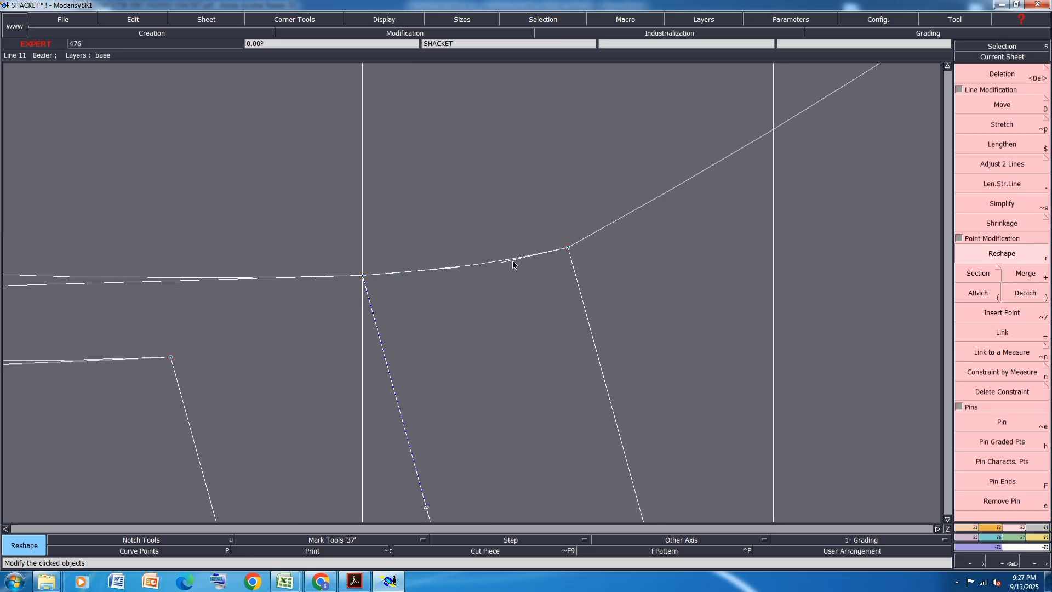
# - Reshape the straight front neckline into a deep curve, running nearly vertical at the center front line and flattening toward the shoulder neck point
pyautogui.scroll(-3, 675, 223)
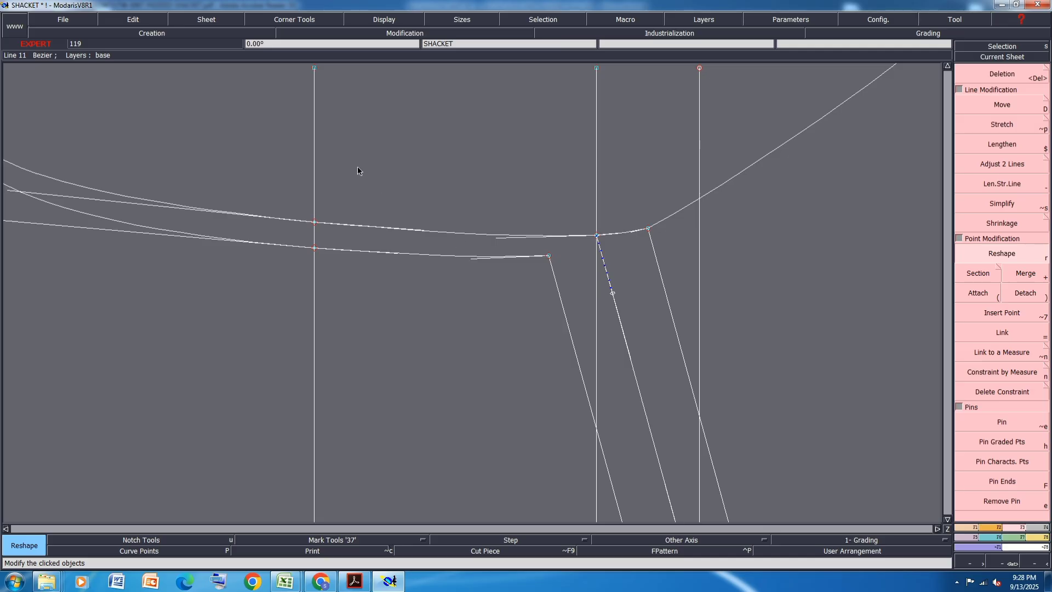
pyautogui.scroll(-1, 357, 168)
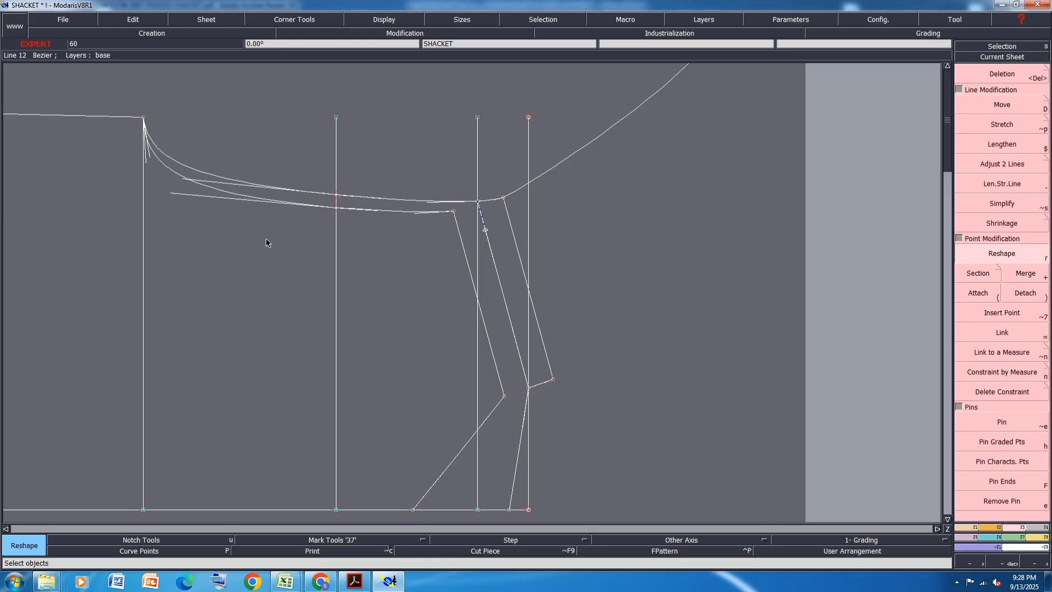
pyautogui.scroll(-1, 448, 229)
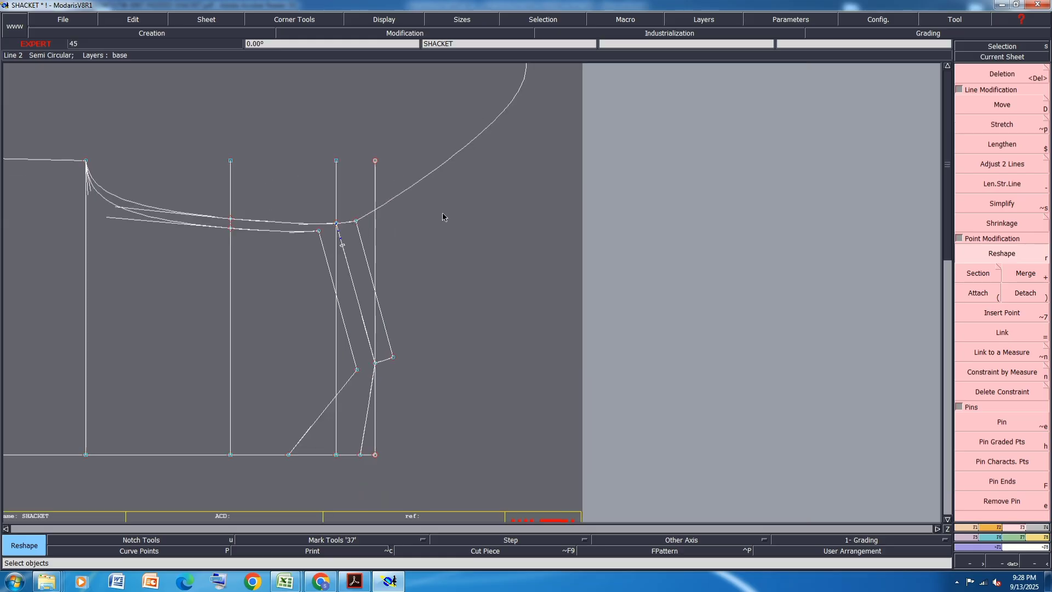
pyautogui.scroll(4, 319, 459)
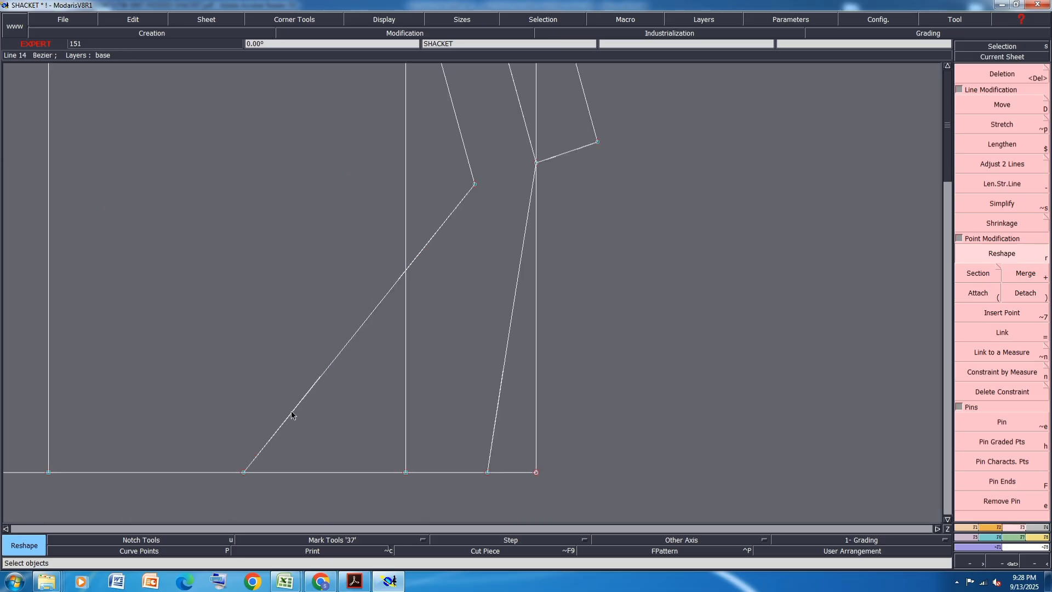
pyautogui.moveTo(292, 411); pyautogui.dragTo(260, 332)
pyautogui.moveTo(399, 280); pyautogui.dragTo(289, 274)
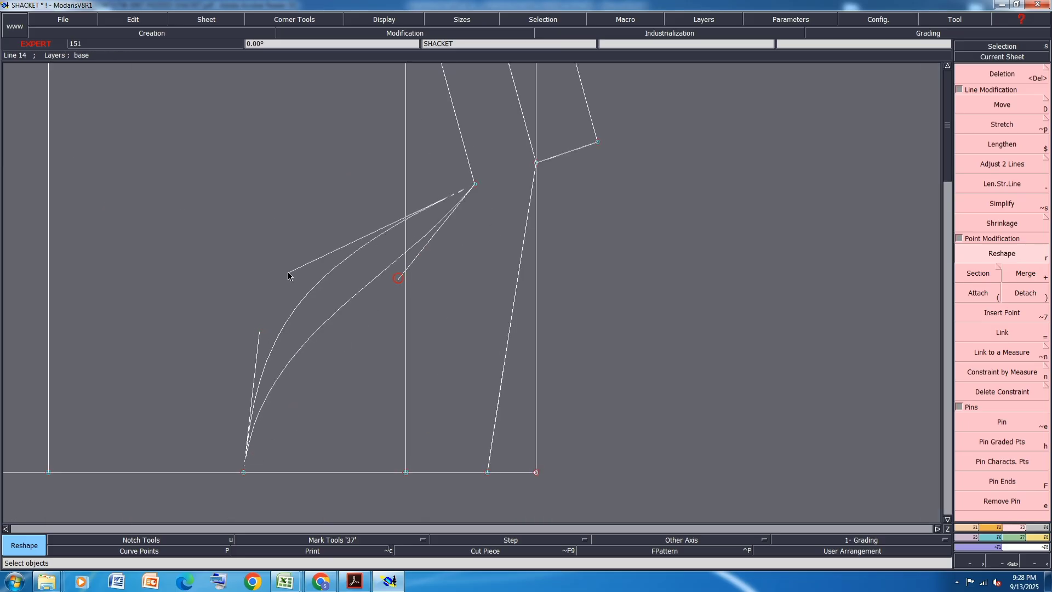
pyautogui.moveTo(260, 332); pyautogui.dragTo(247, 327)
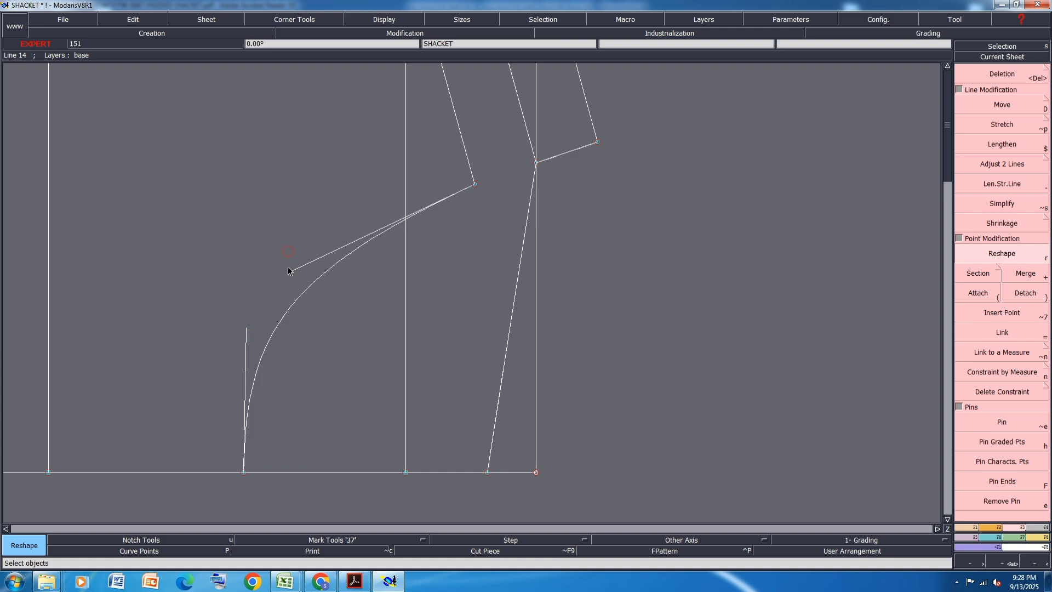
pyautogui.moveTo(289, 271); pyautogui.dragTo(282, 255)
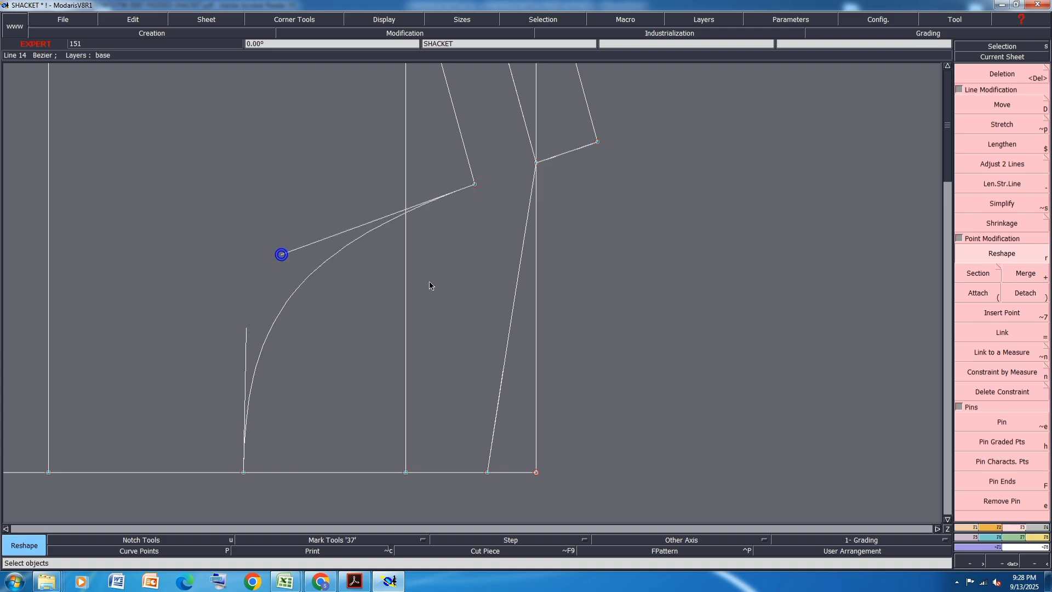
# - Symmetrize the front neckline curve about the original shoulder line
pyautogui.click(968, 528)
pyautogui.click(1008, 423)
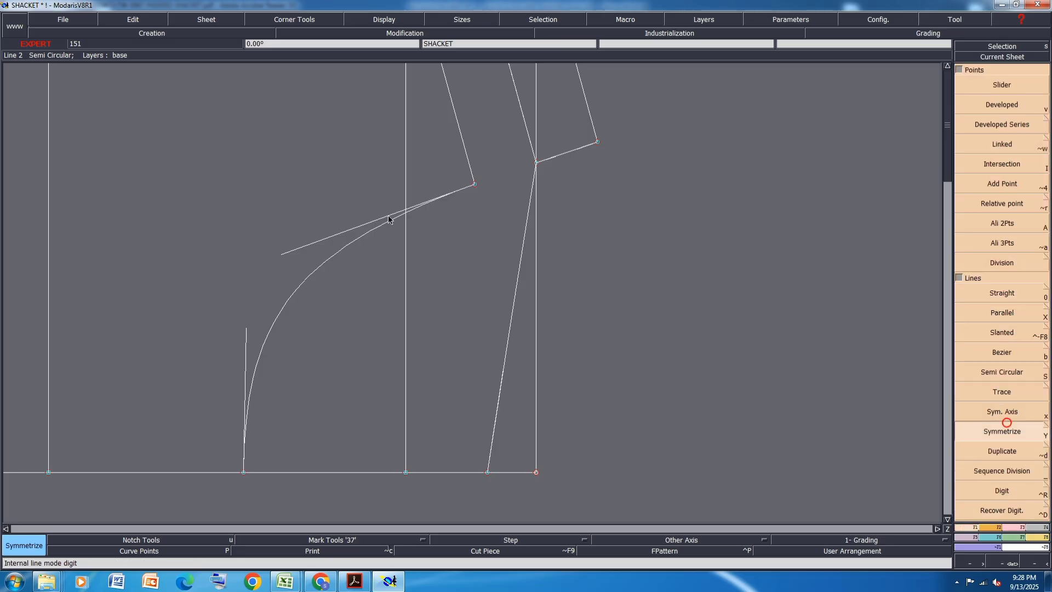
pyautogui.click(322, 265)
pyautogui.scroll(-1, 254, 286)
pyautogui.scroll(1, 451, 243)
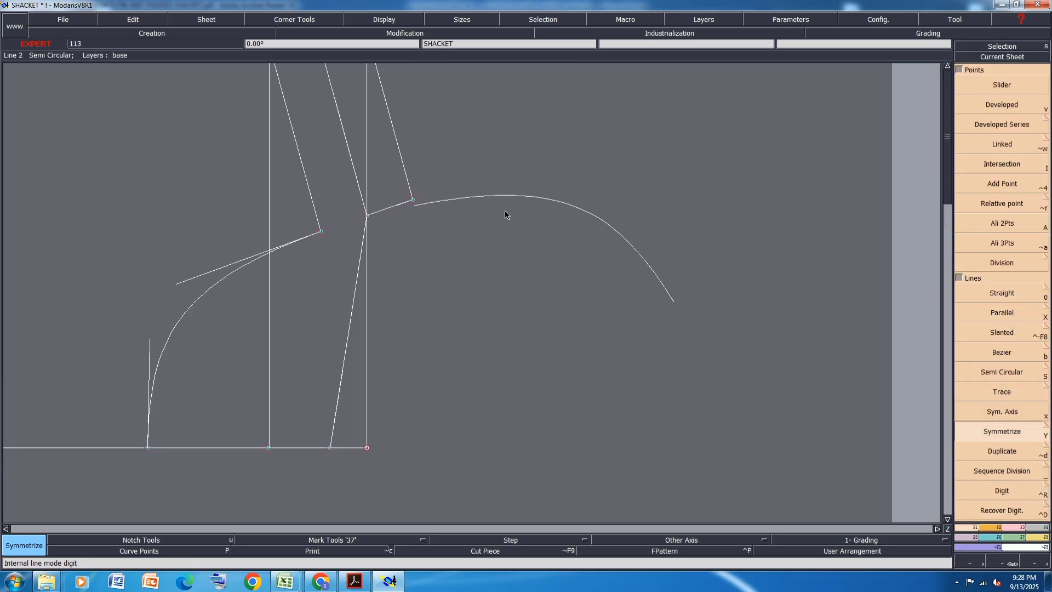
# - Move the front shoulder's neck end about 0.5 cm up the shoulder line and bring the shifted back shoulder's neck end onto the mirrored neckline
pyautogui.click(1011, 527)
pyautogui.click(1003, 257)
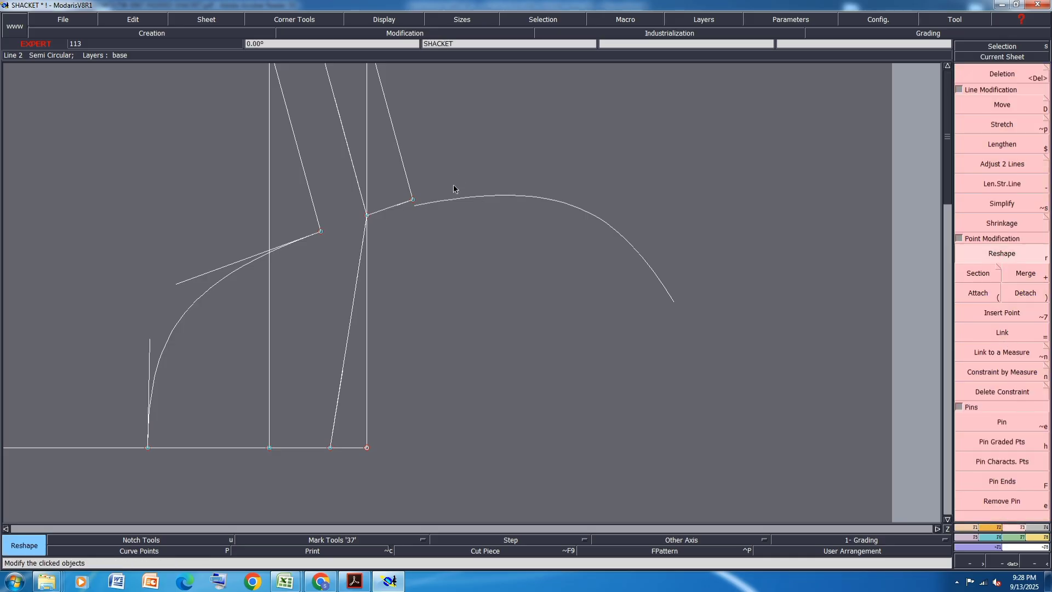
pyautogui.scroll(1, 427, 197)
pyautogui.click(270, 246)
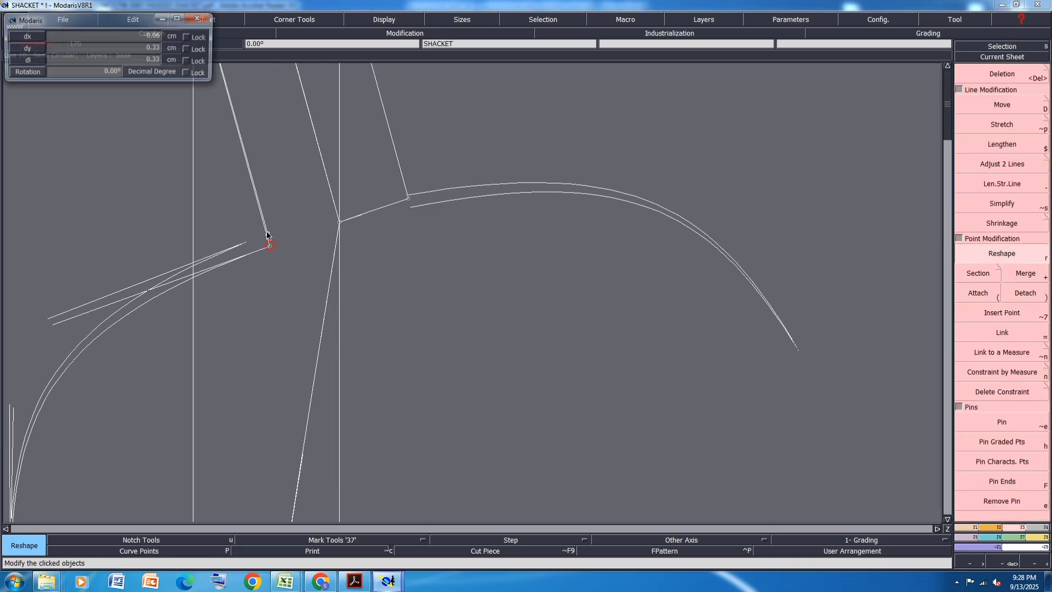
pyautogui.click(265, 229)
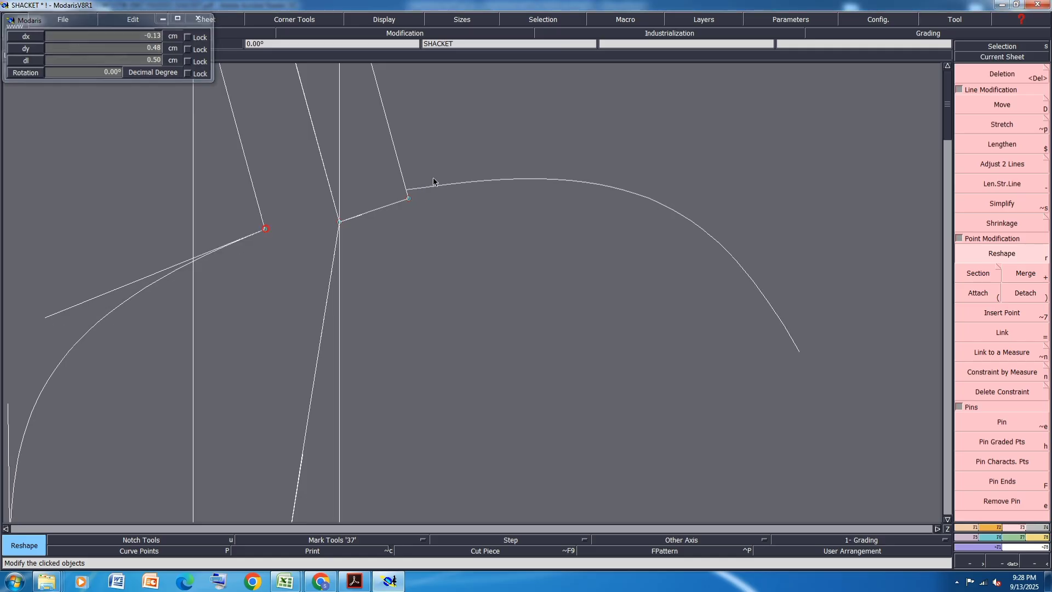
pyautogui.scroll(2, 412, 196)
pyautogui.click(400, 197)
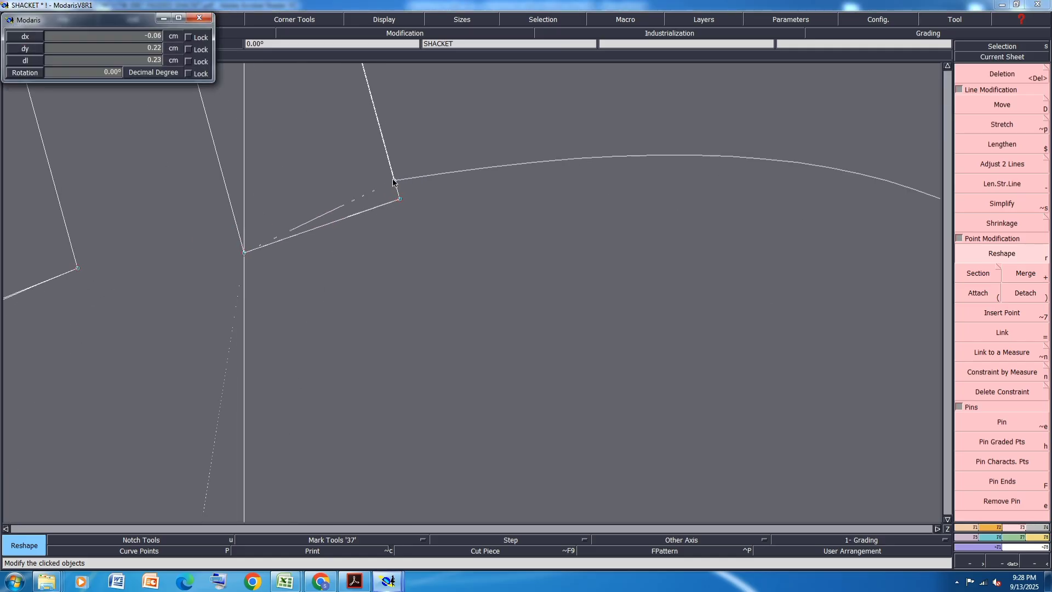
pyautogui.click(394, 182)
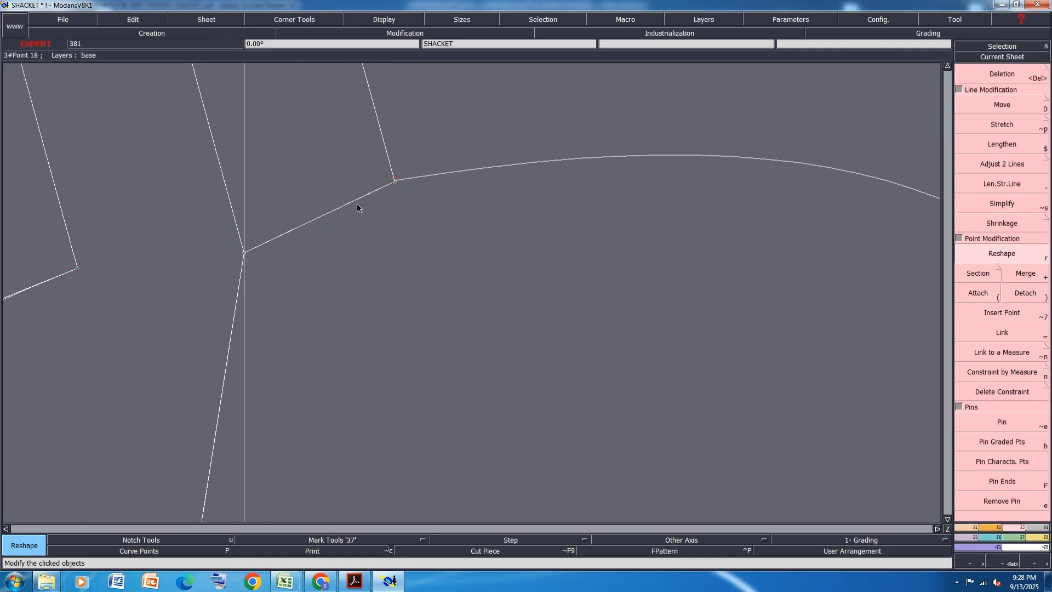
# - Curve the short back neckline section between the original shoulder neck point and the shifted shoulder's neck end outward
pyautogui.click(343, 206)
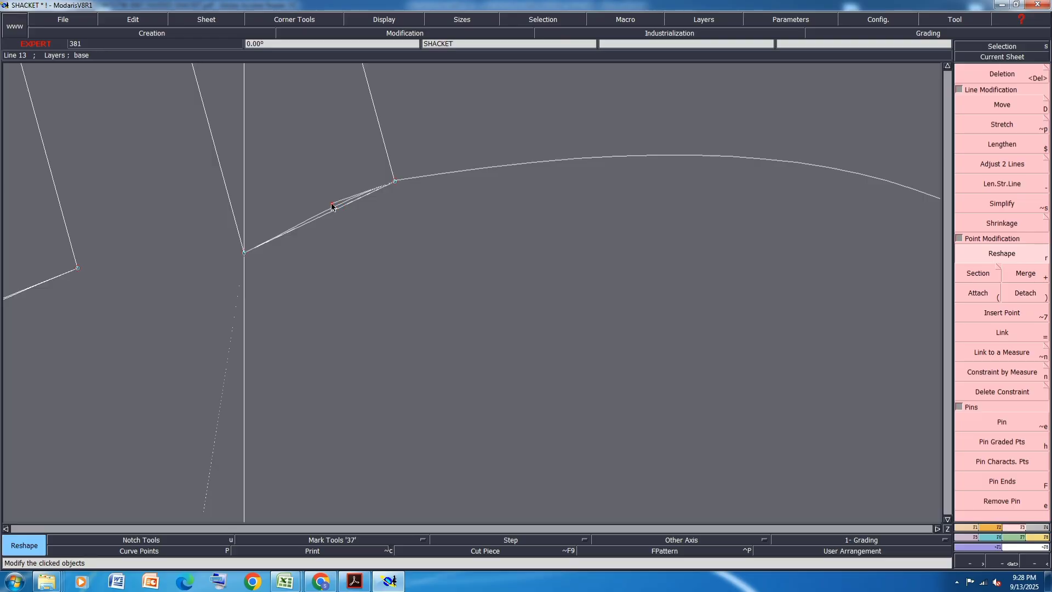
pyautogui.click(292, 228)
pyautogui.click(291, 220)
pyautogui.scroll(-2, 340, 174)
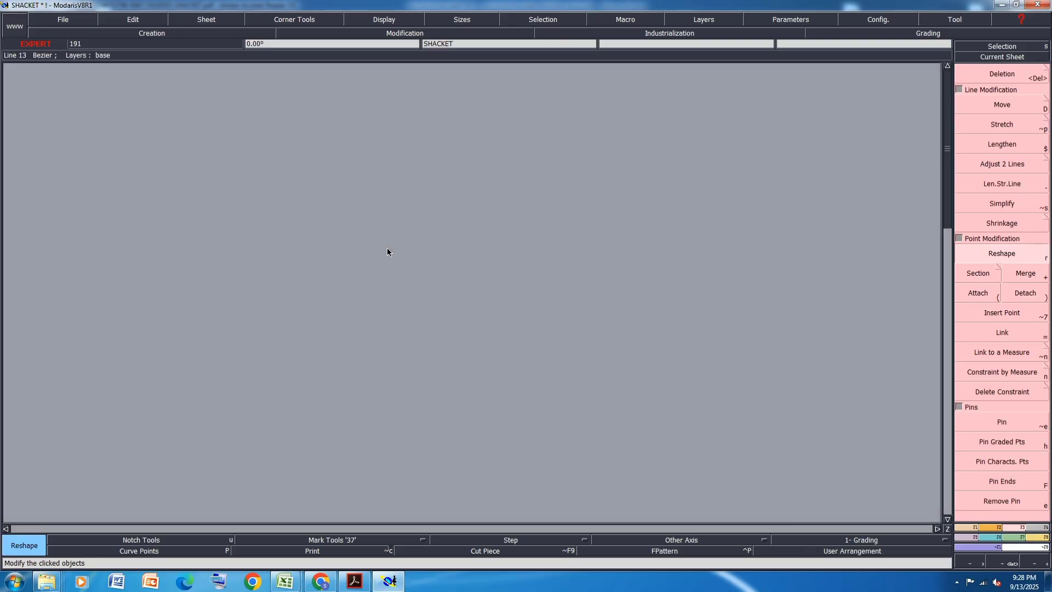
# - Reshape the long back neckline section into a curve, vertical at the center back line and bending smoothly into the short section above
pyautogui.scroll(1, 387, 247)
pyautogui.click(318, 369)
pyautogui.click(303, 344)
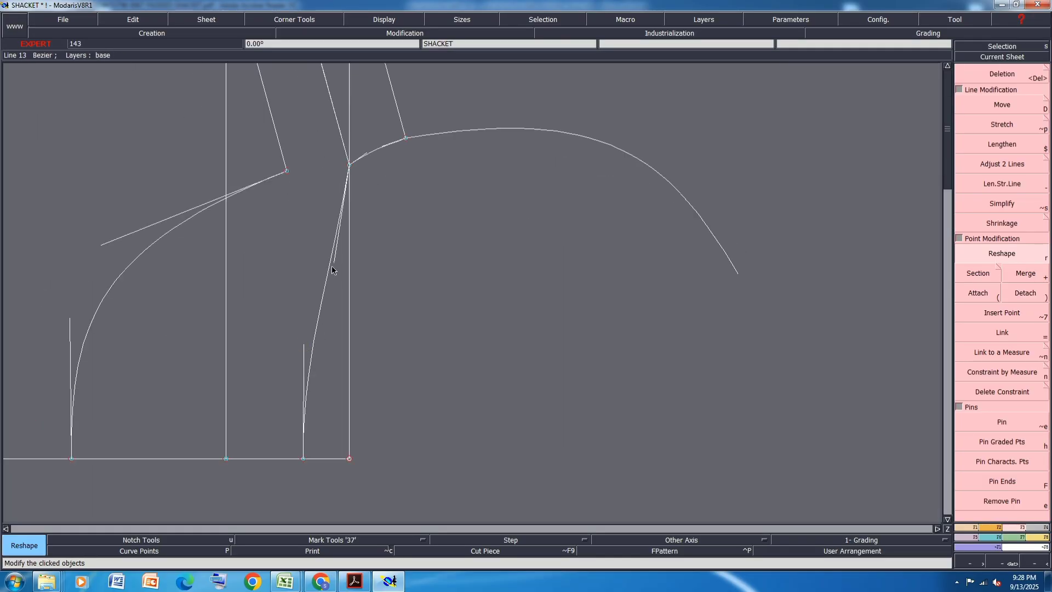
pyautogui.click(333, 268)
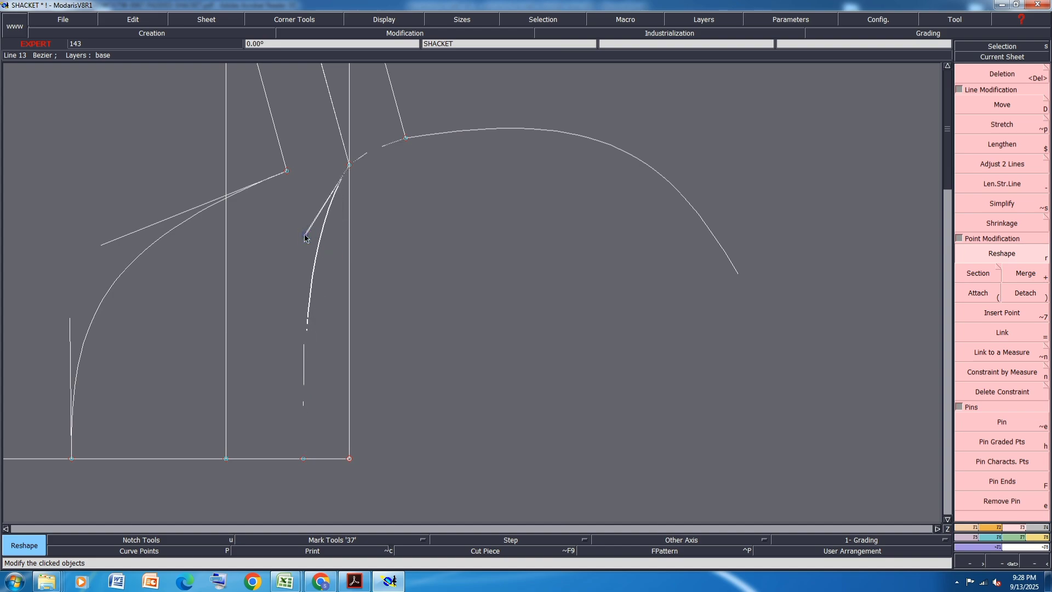
pyautogui.click(305, 234)
pyautogui.scroll(1, 399, 128)
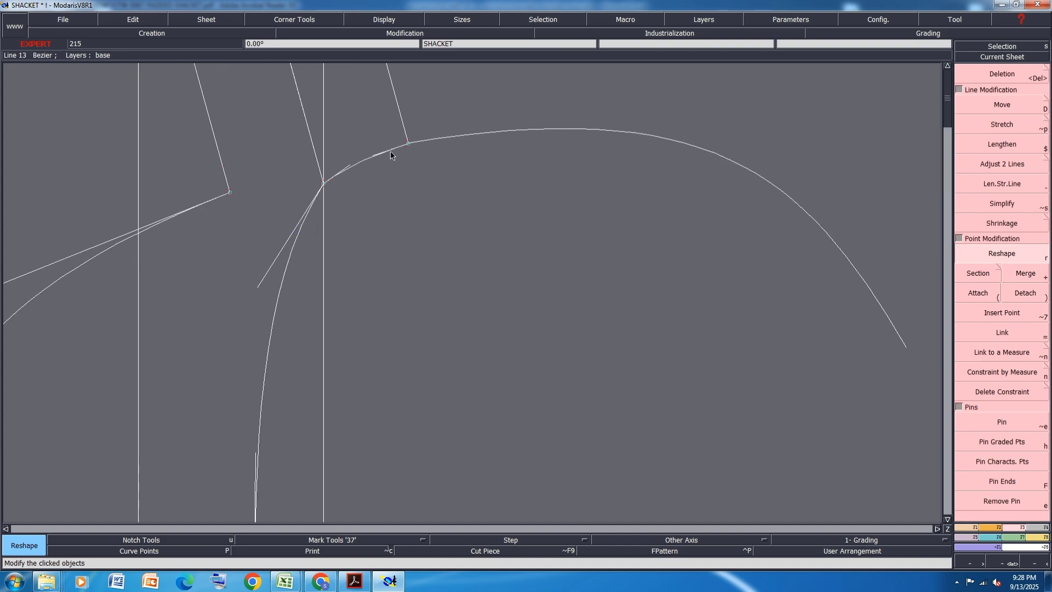
# - Reshape the front neckline curve near the shifted front shoulder's neck end so its mirrored copy becomes a rounder arc
pyautogui.scroll(-2, 313, 179)
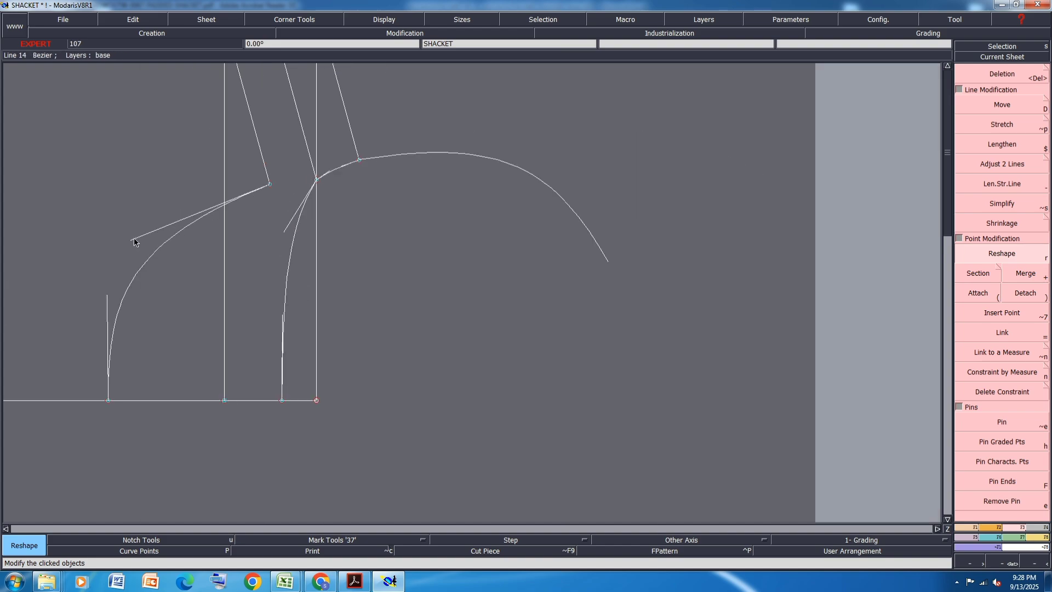
pyautogui.click(134, 238)
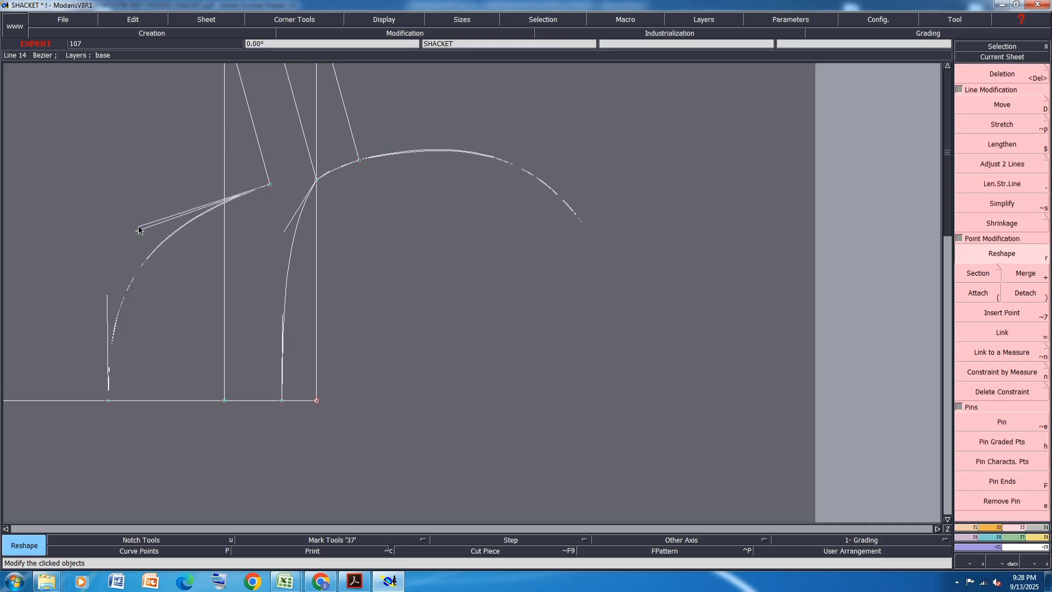
pyautogui.click(140, 230)
pyautogui.click(140, 229)
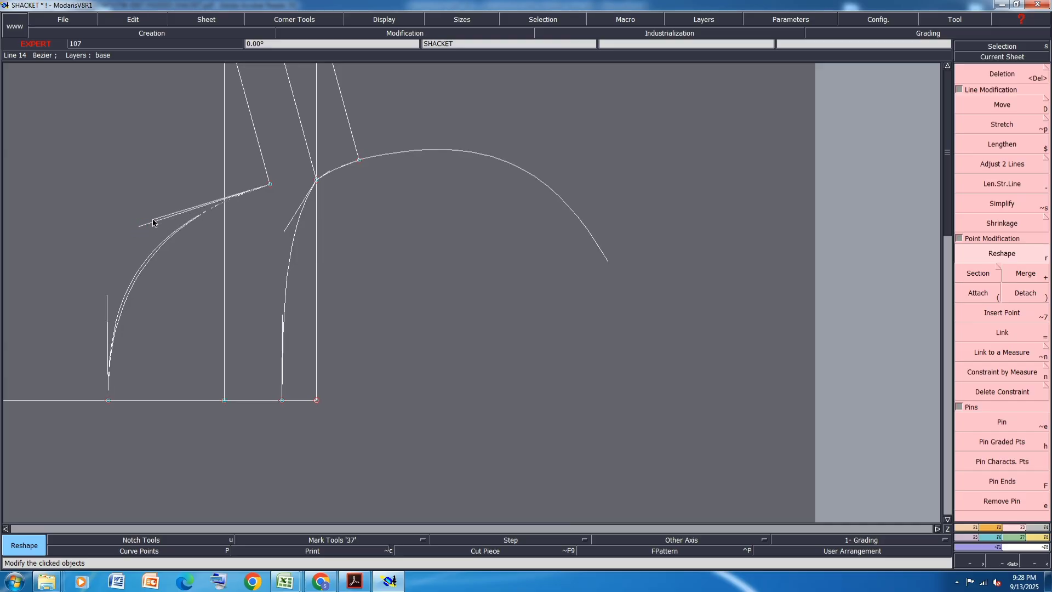
pyautogui.click(153, 222)
pyautogui.scroll(5, 322, 165)
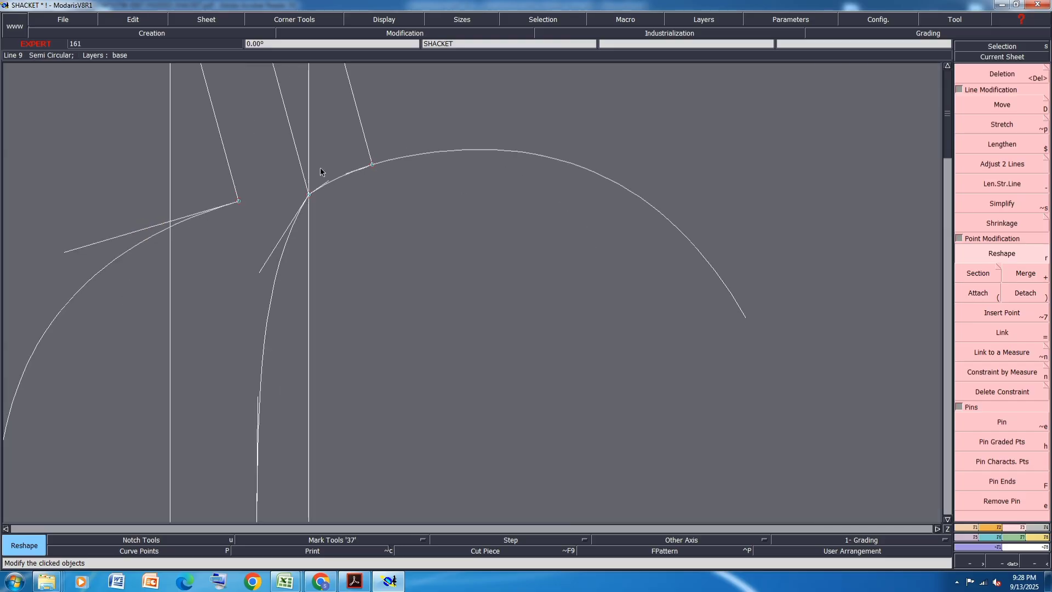
# - Bend the long back neckline section further outward near the original shoulder neck point so it runs smoothly into the short section
pyautogui.scroll(-2, 352, 182)
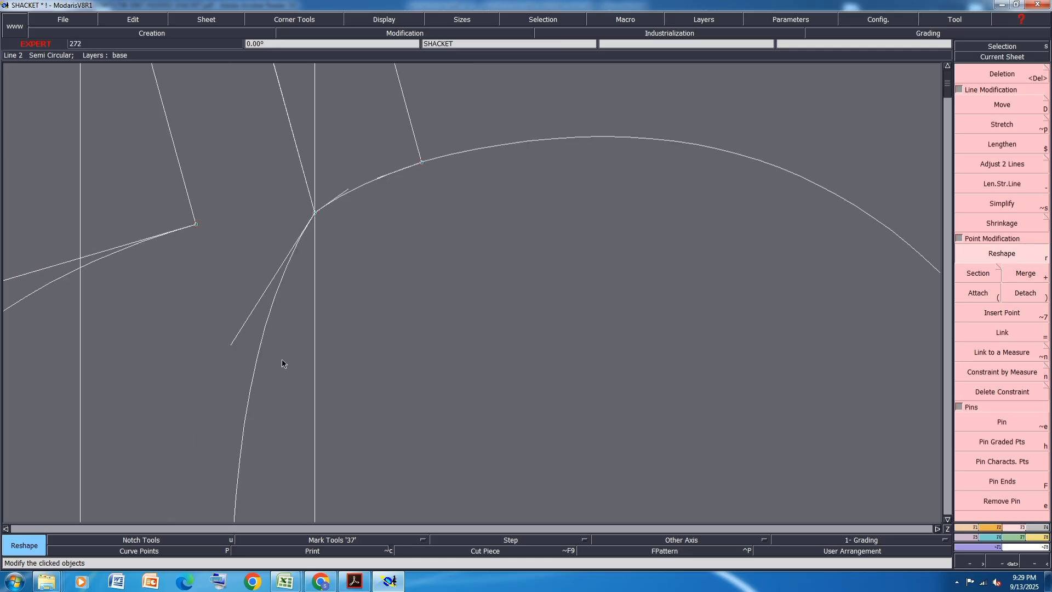
pyautogui.click(230, 343)
pyautogui.click(220, 314)
pyautogui.click(221, 315)
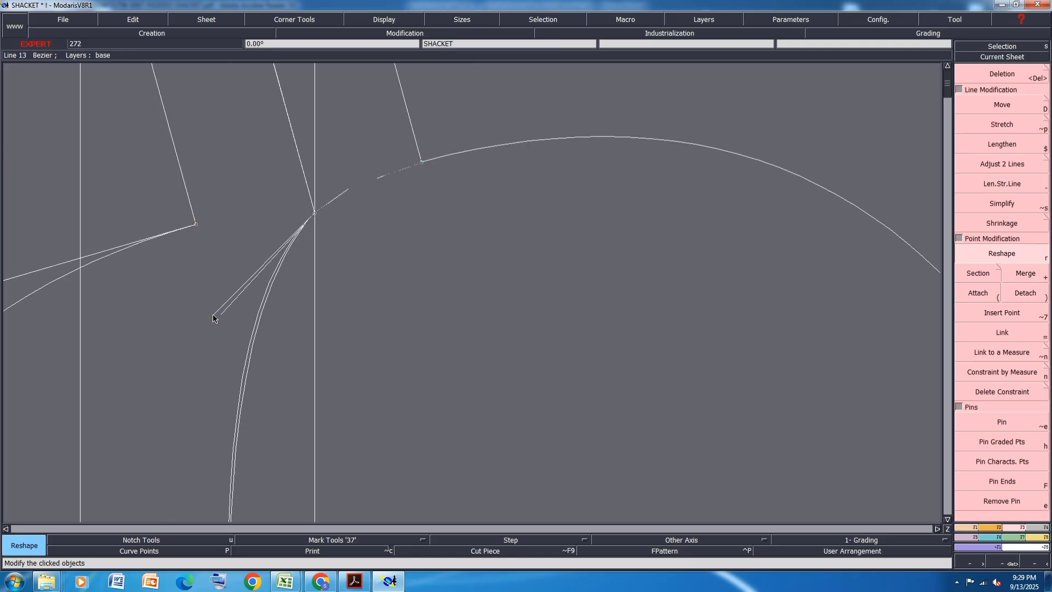
pyautogui.click(214, 317)
pyautogui.scroll(-2, 277, 220)
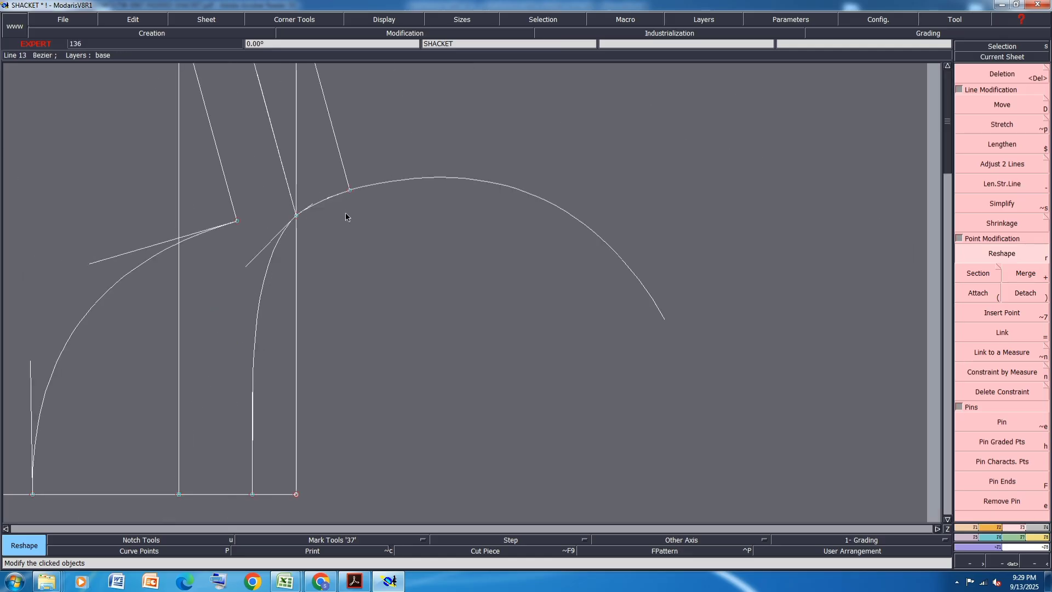
pyautogui.scroll(-2, 487, 337)
pyautogui.scroll(-2, 556, 397)
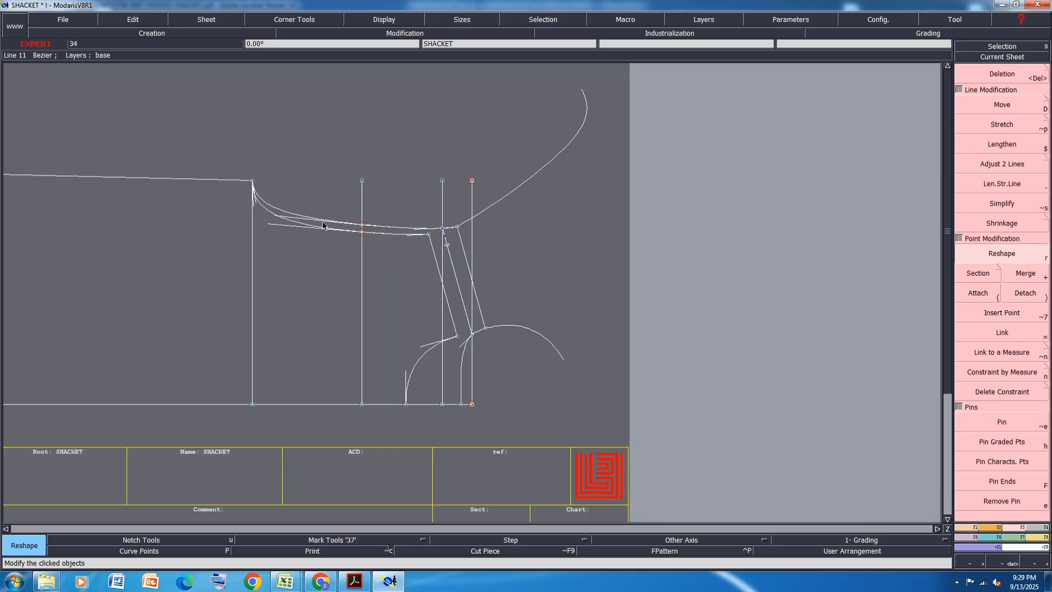
# - Add a dynamic length measure from the underarm point to the shifted back shoulder's armhole end
pyautogui.press('m')
pyautogui.click(253, 181)
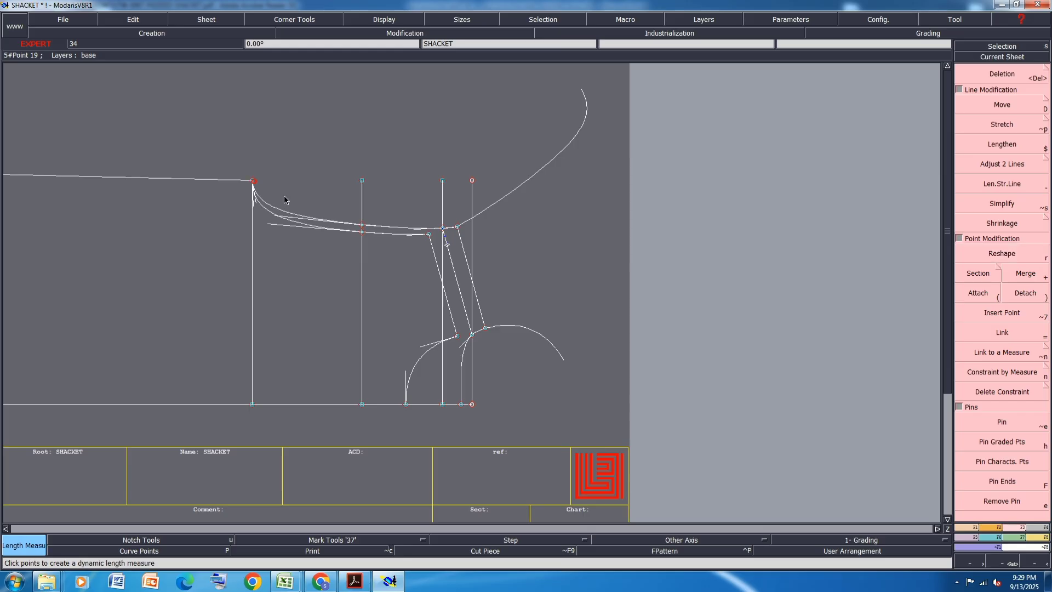
pyautogui.click(458, 229)
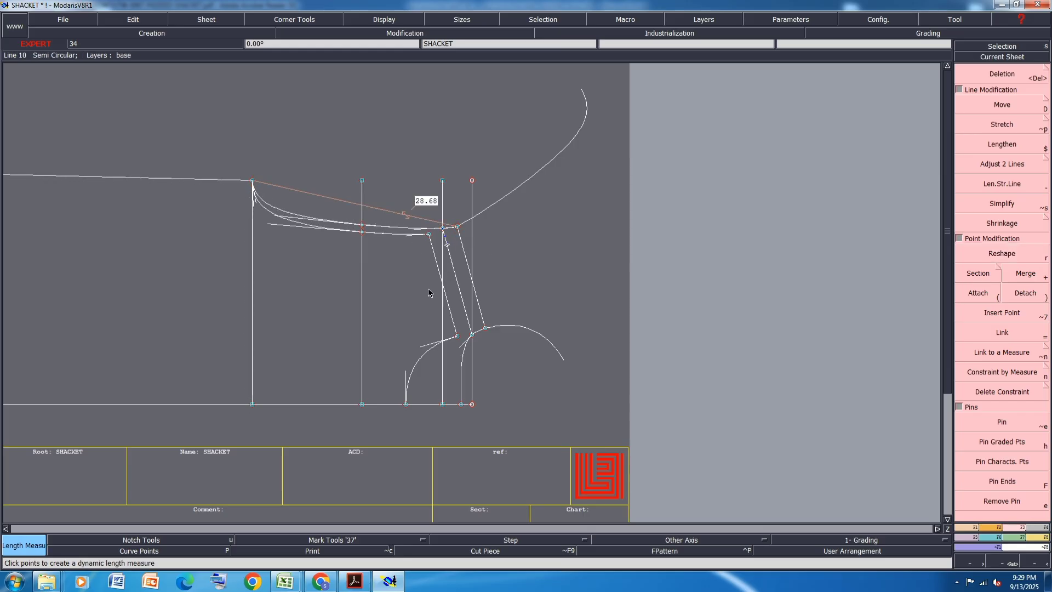
pyautogui.scroll(-3, 428, 289)
pyautogui.scroll(2, 423, 322)
pyautogui.scroll(2, 410, 346)
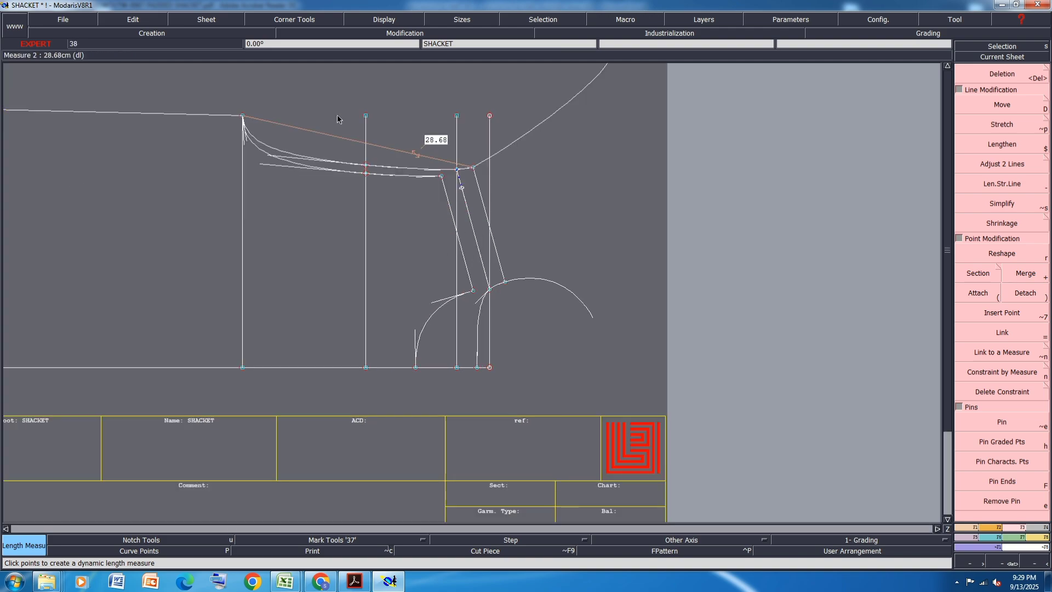
pyautogui.scroll(2, 337, 114)
# - Move the whole chest line with its underarm point and center point horizontally about 2.5 cm toward the shoulder
pyautogui.moveTo(228, 479); pyautogui.dragTo(176, 93)
pyautogui.click(1002, 105)
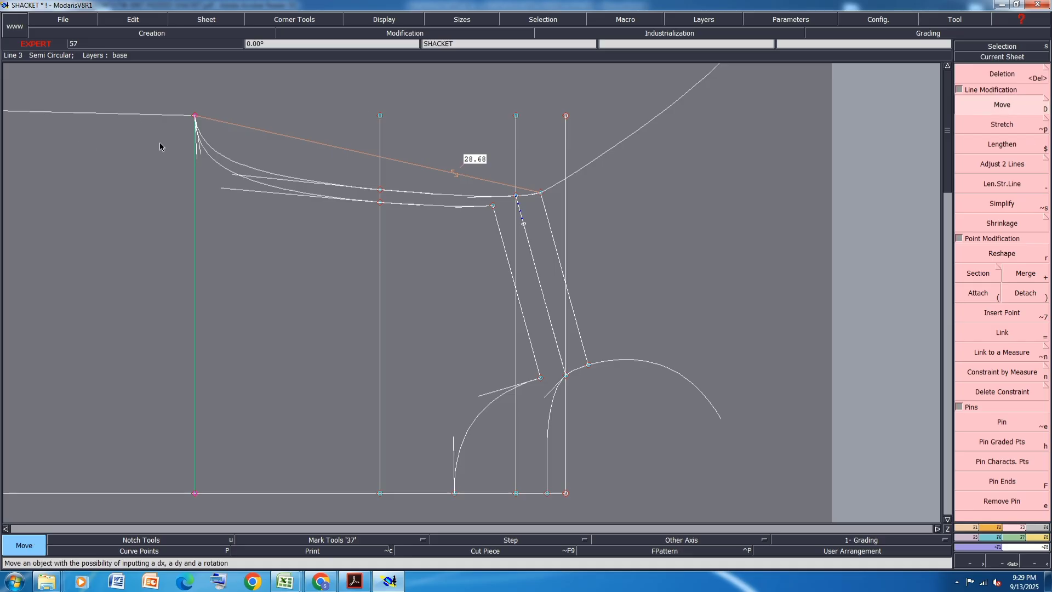
pyautogui.click(193, 117)
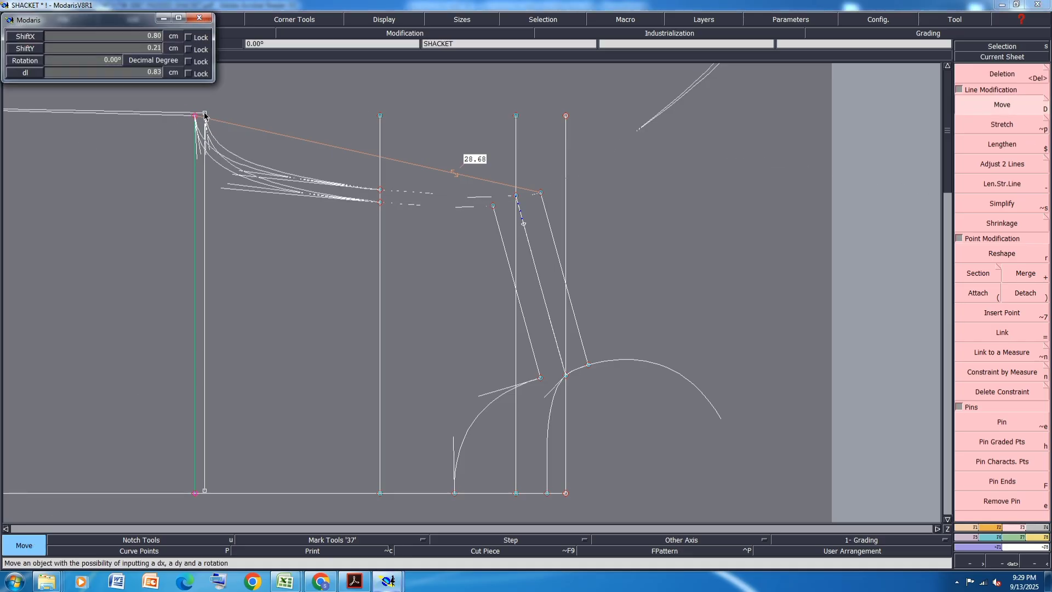
pyautogui.write('2.5')
pyautogui.press('Return')
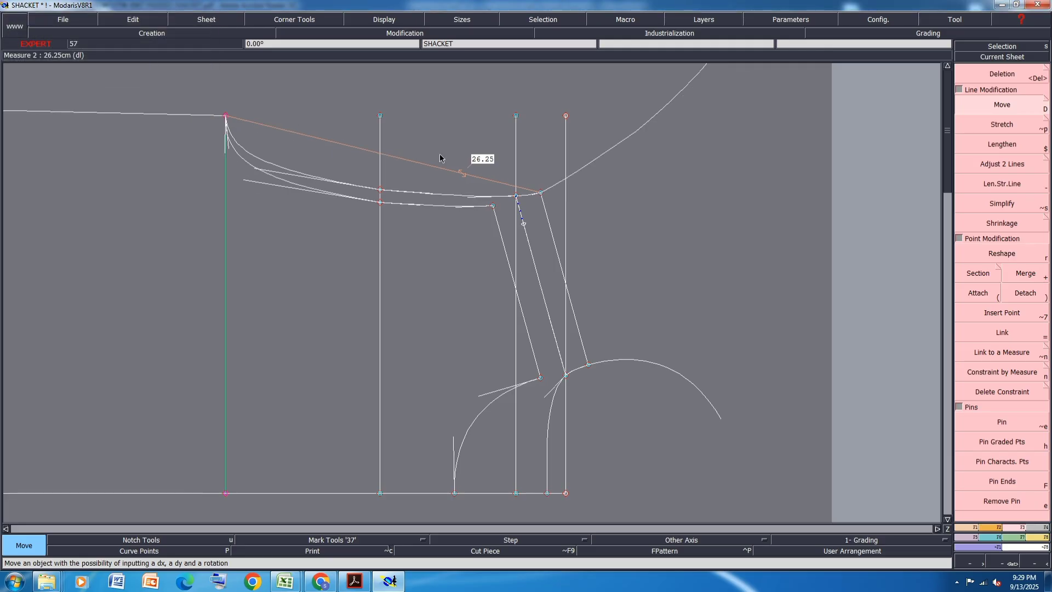
# - Reshape the lower back armhole section between the underarm point and the mid-armhole line into a smoother, shallower curve
pyautogui.scroll(1, 210, 116)
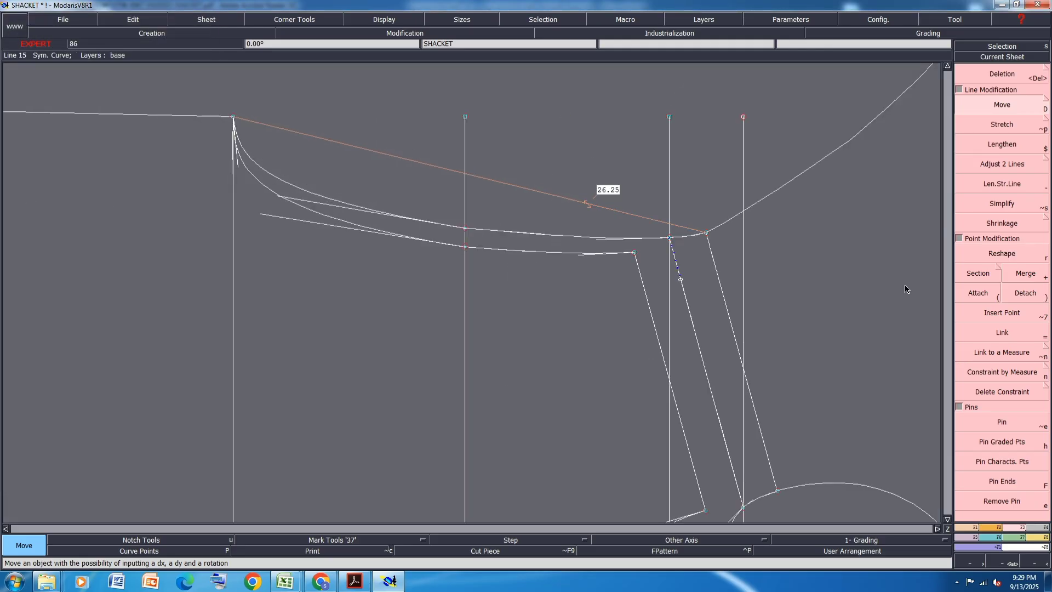
pyautogui.click(1001, 255)
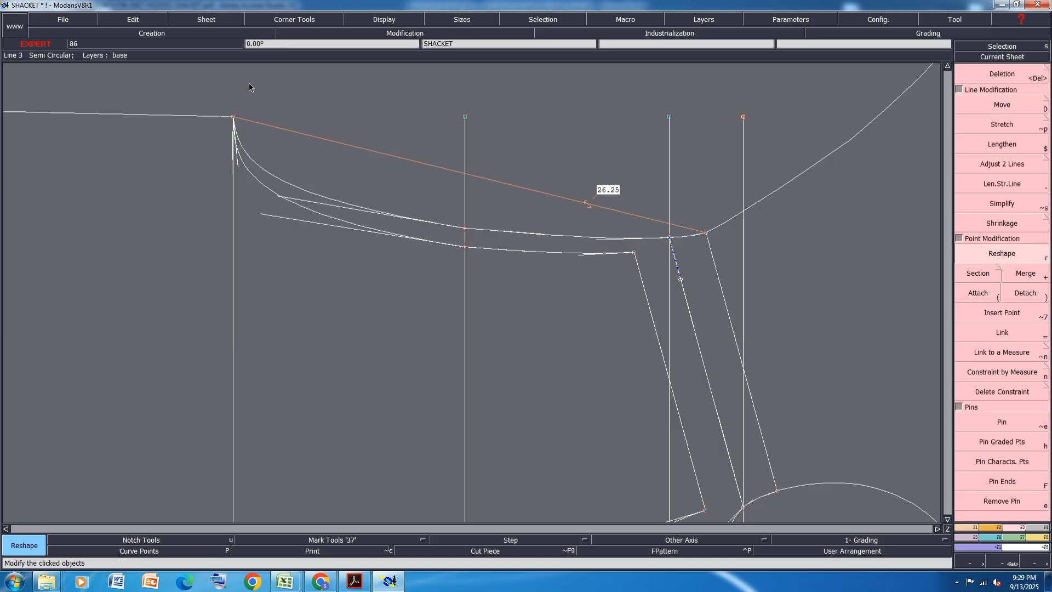
pyautogui.scroll(1, 264, 195)
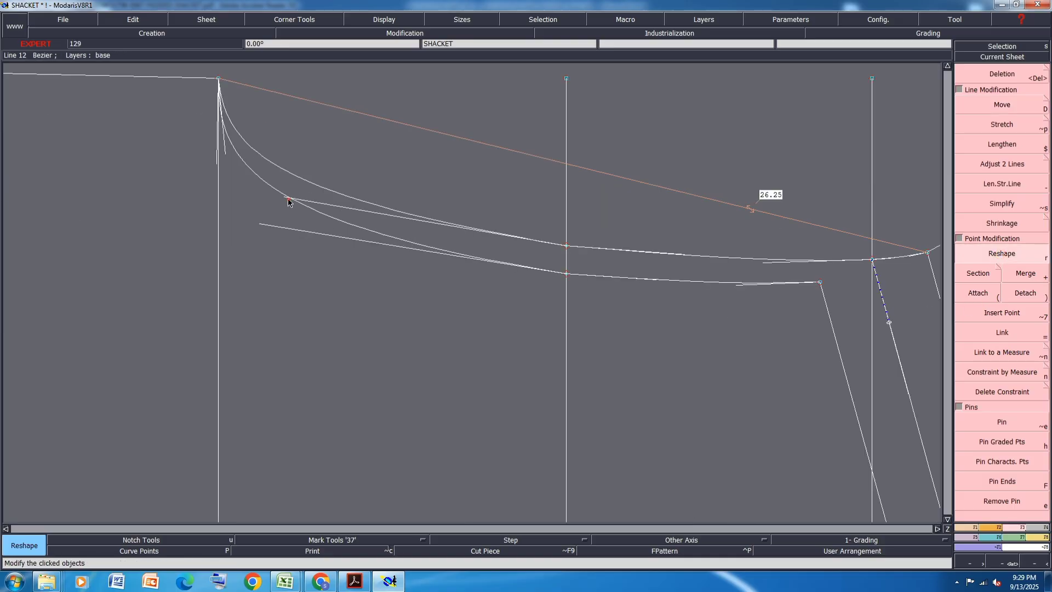
pyautogui.moveTo(288, 199); pyautogui.dragTo(320, 219)
pyautogui.moveTo(225, 158); pyautogui.dragTo(216, 163)
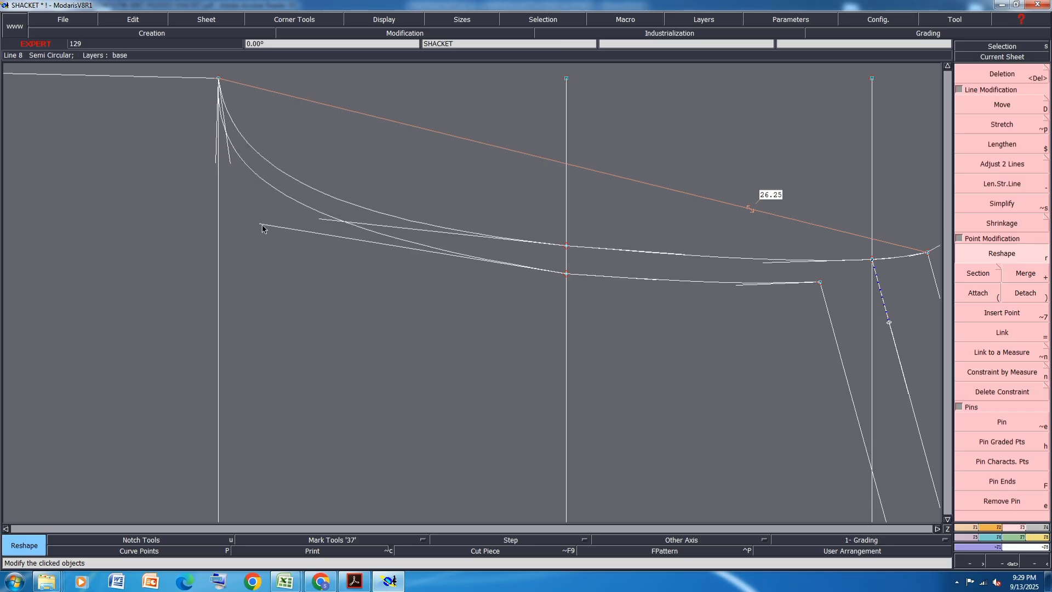
# - Adjust both tangents of the upper front armhole section so it curves slightly inward between the mid-armhole line and the shoulder end
pyautogui.scroll(-1, 497, 220)
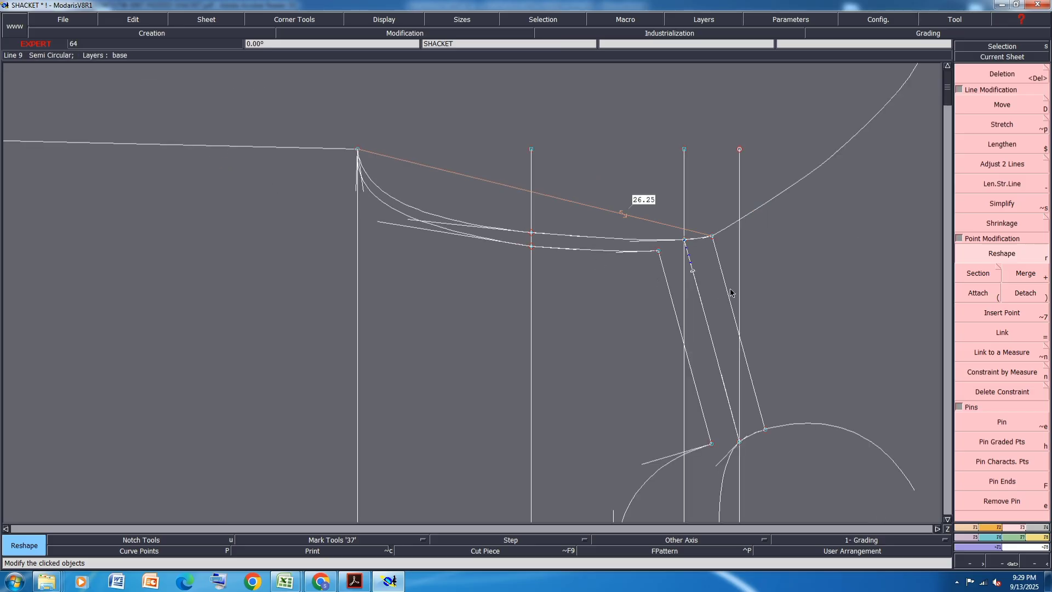
pyautogui.scroll(2, 730, 281)
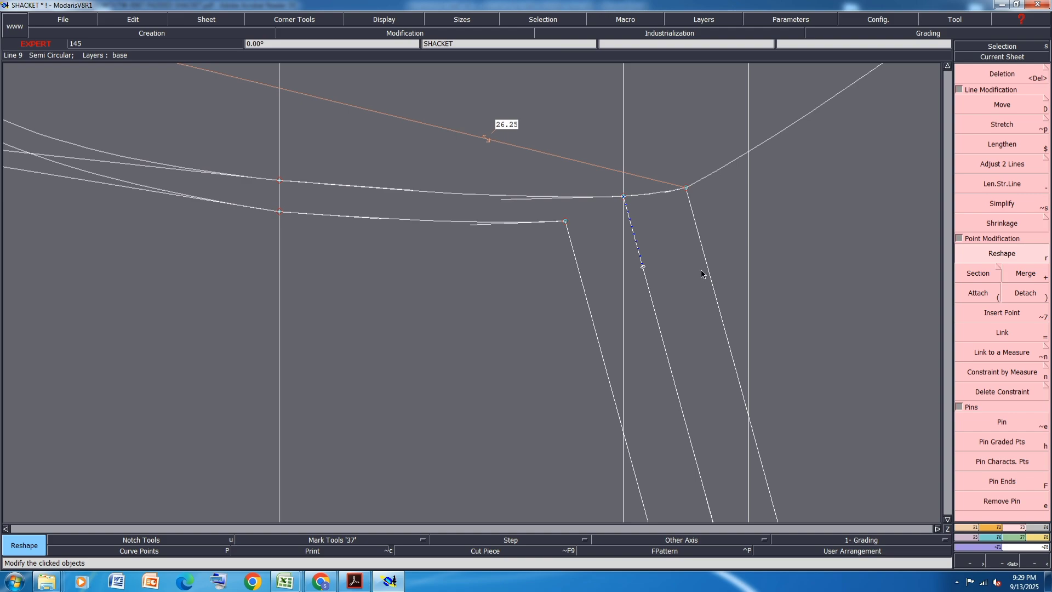
pyautogui.click(471, 228)
pyautogui.click(465, 233)
pyautogui.click(375, 222)
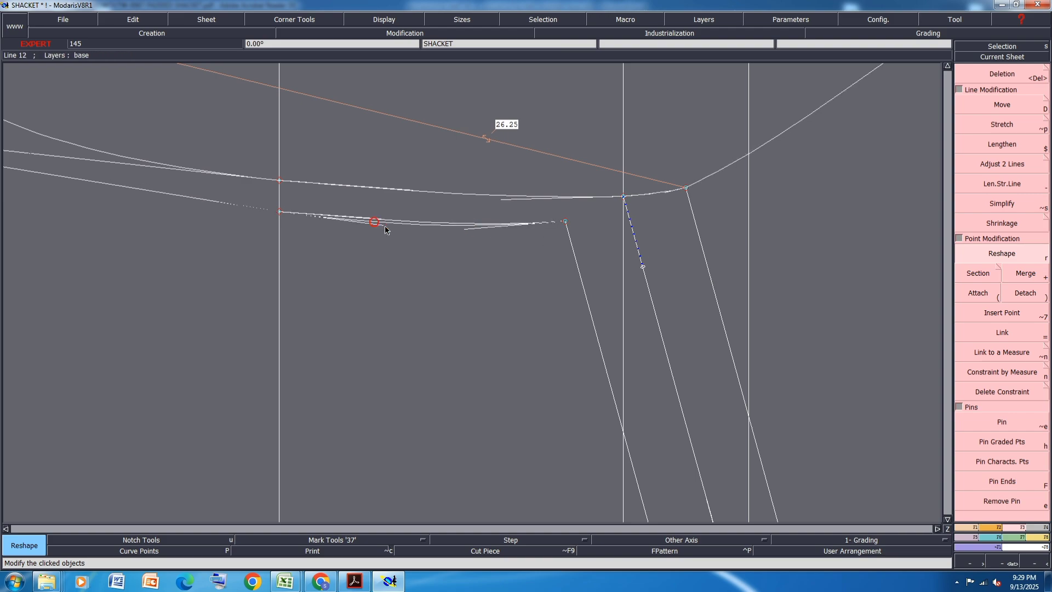
pyautogui.click(389, 226)
pyautogui.click(470, 228)
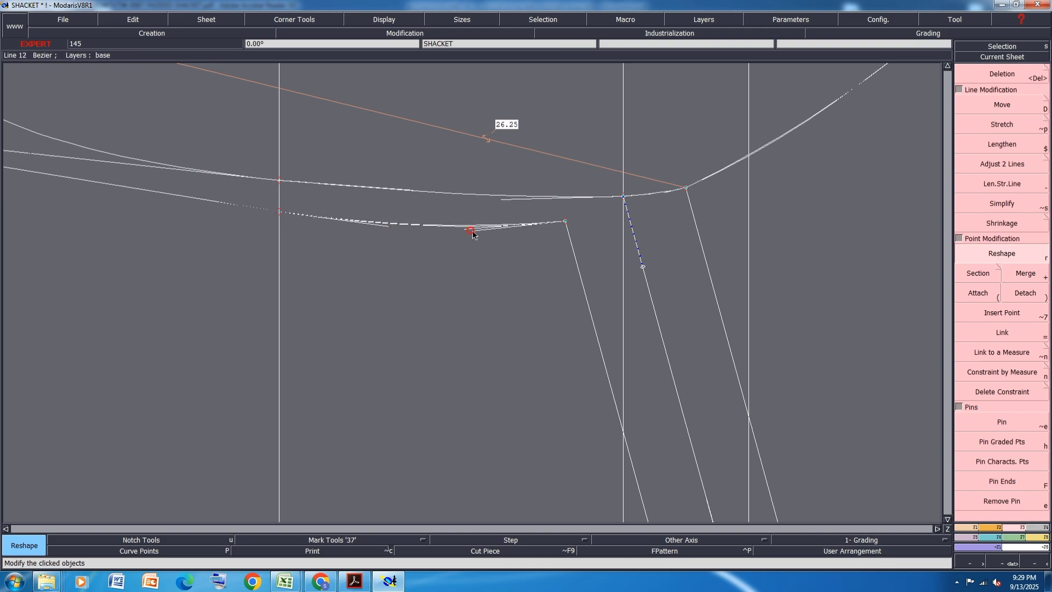
pyautogui.click(475, 232)
# - Adjust both tangents of the upper back armhole section between the mid-armhole line and the original shoulder point to deepen its curve slightly
pyautogui.click(502, 200)
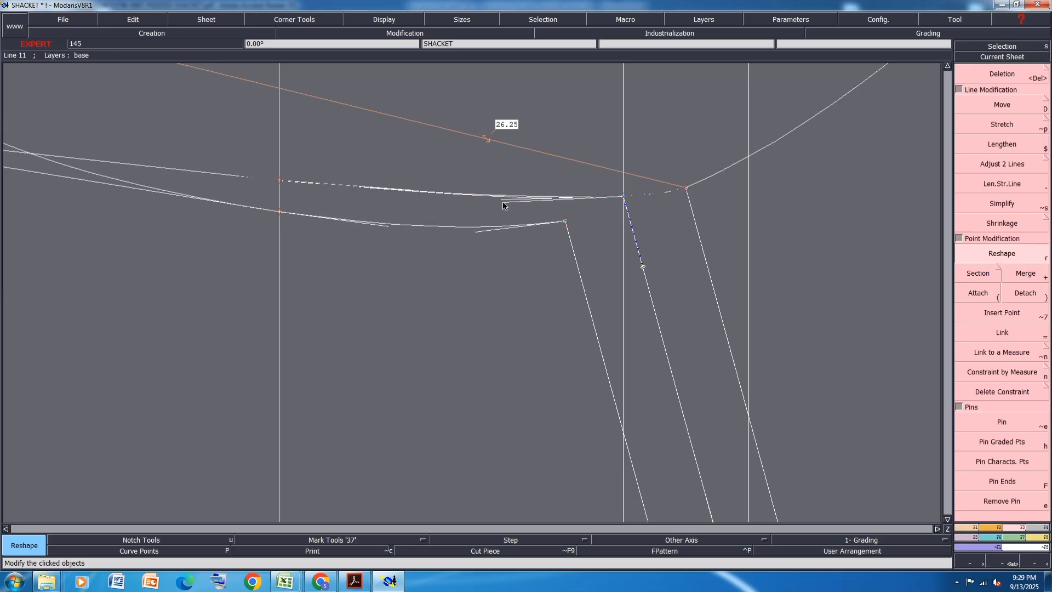
pyautogui.click(500, 204)
pyautogui.click(410, 190)
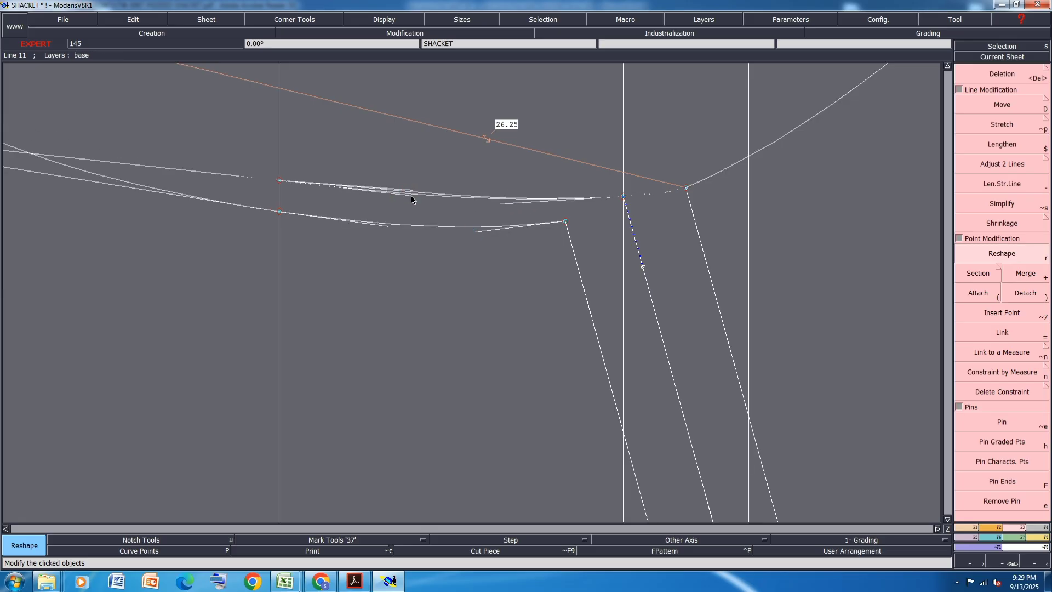
pyautogui.click(412, 196)
pyautogui.click(504, 206)
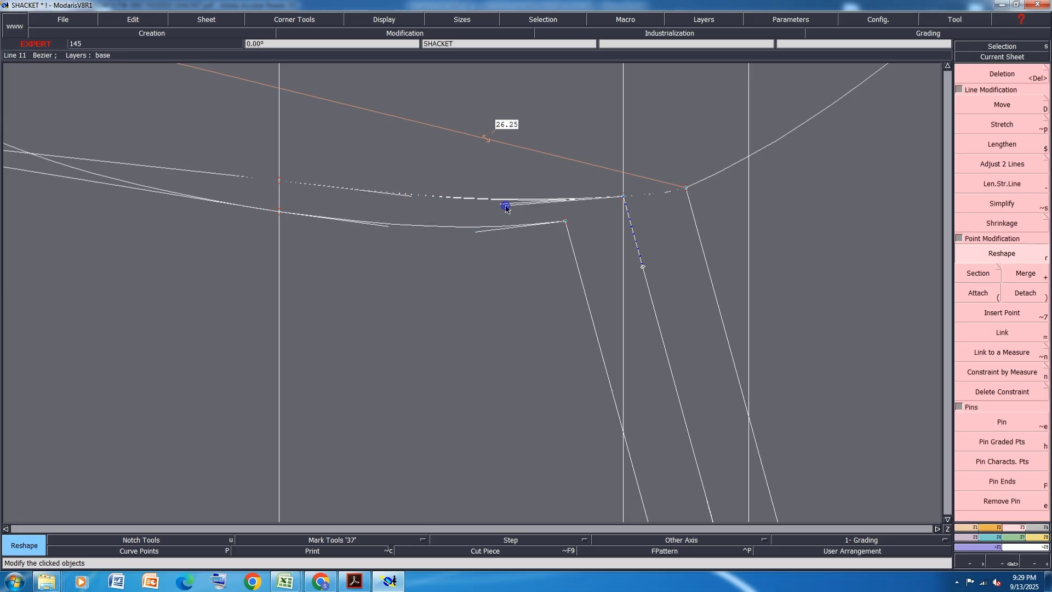
pyautogui.click(504, 206)
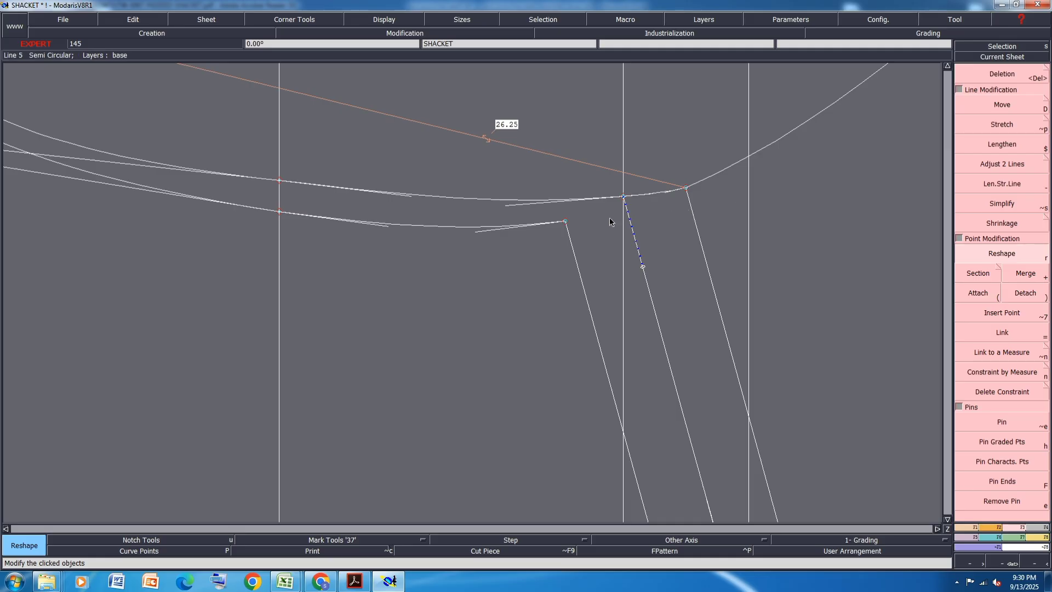
# - Shift the front shoulder's armhole end about 0.1 cm outward and bring the back shoulder's armhole end onto the mirrored armhole curve
pyautogui.click(565, 222)
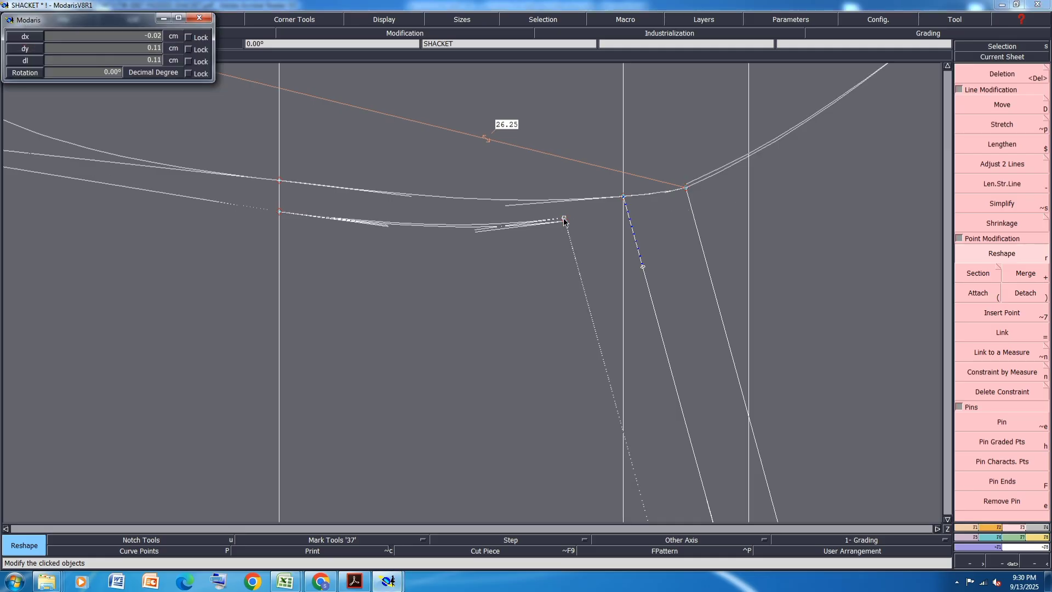
pyautogui.click(564, 219)
pyautogui.scroll(3, 695, 189)
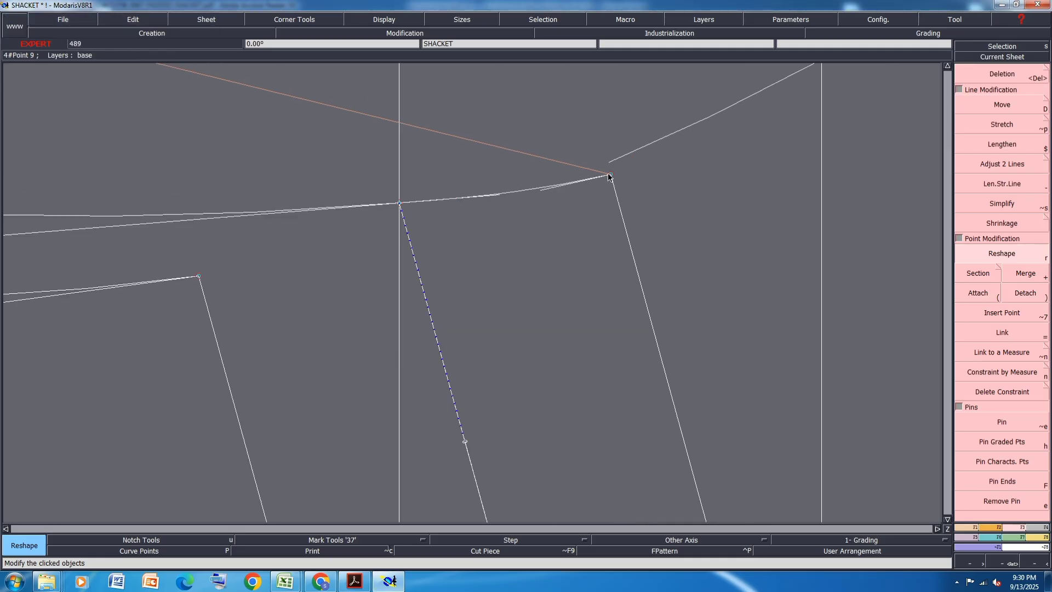
pyautogui.click(610, 172)
pyautogui.click(606, 165)
pyautogui.scroll(-2, 607, 165)
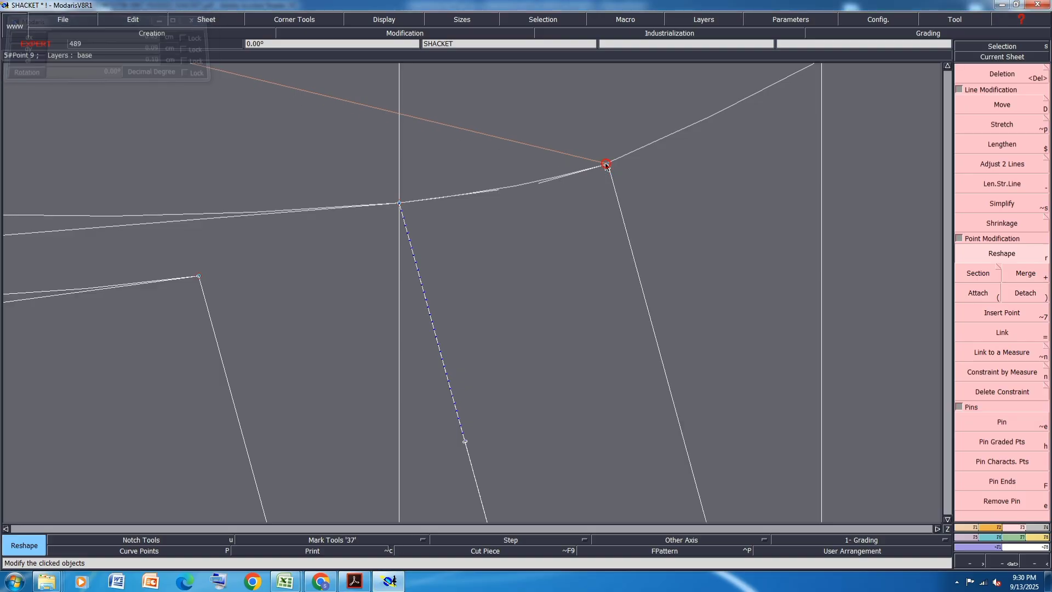
# - Smooth the short back armhole section between the original shoulder point and the shifted back shoulder's armhole end
pyautogui.scroll(3, 565, 182)
pyautogui.click(547, 183)
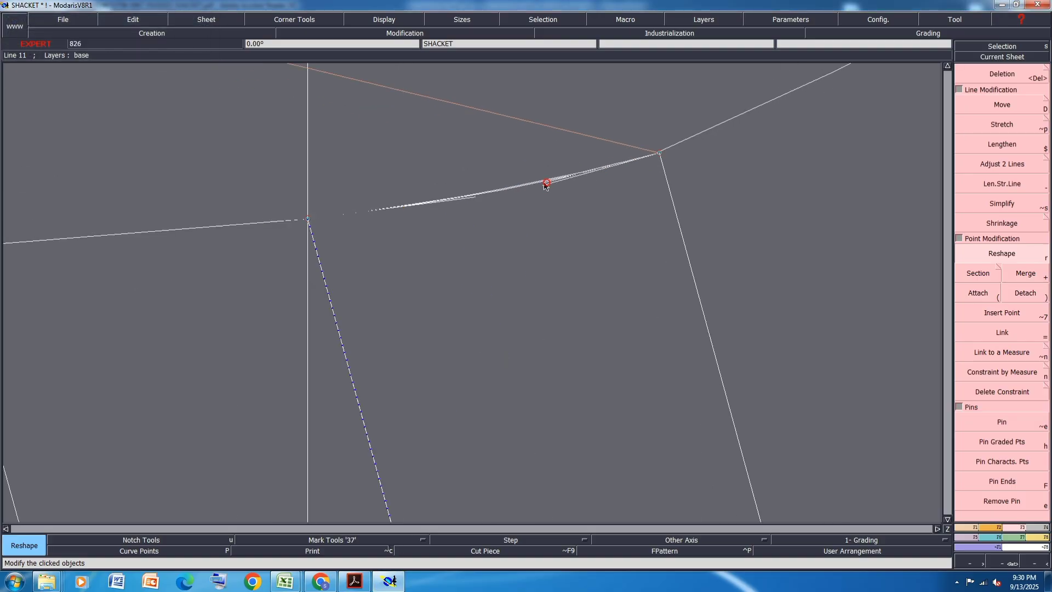
pyautogui.click(544, 181)
pyautogui.scroll(-4, 573, 146)
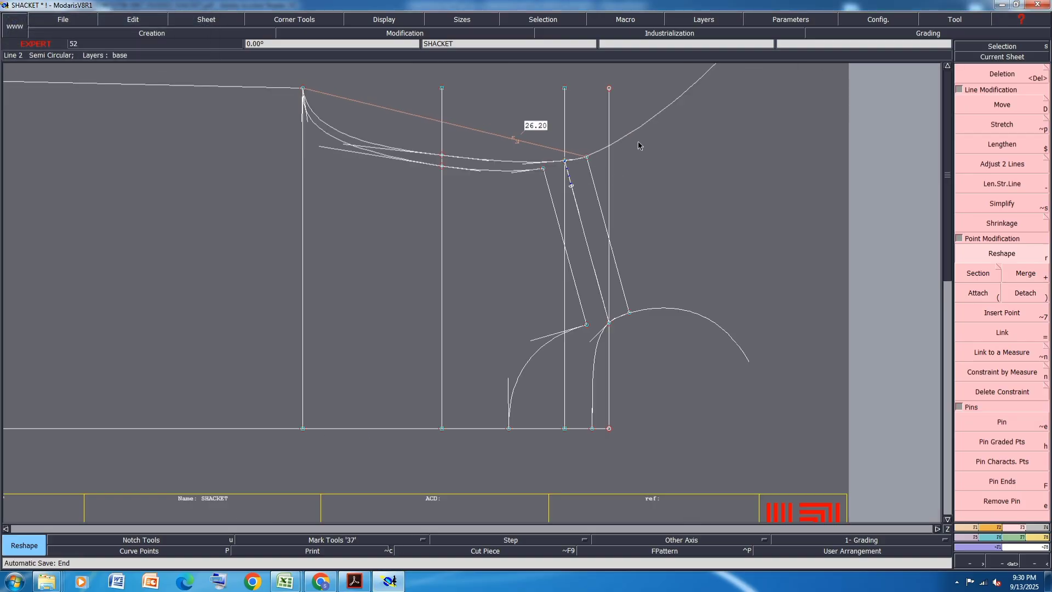
# - Fine-tune the shoulder-side tangents of the upper front and back armhole sections for a smooth run into the shoulder points
pyautogui.scroll(3, 612, 134)
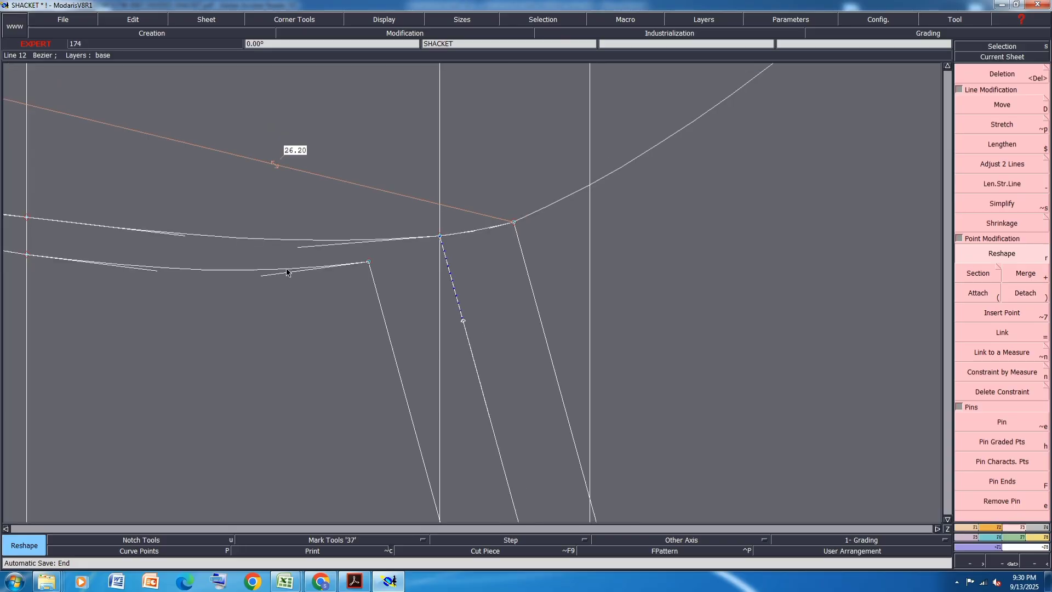
pyautogui.click(266, 276)
pyautogui.click(291, 280)
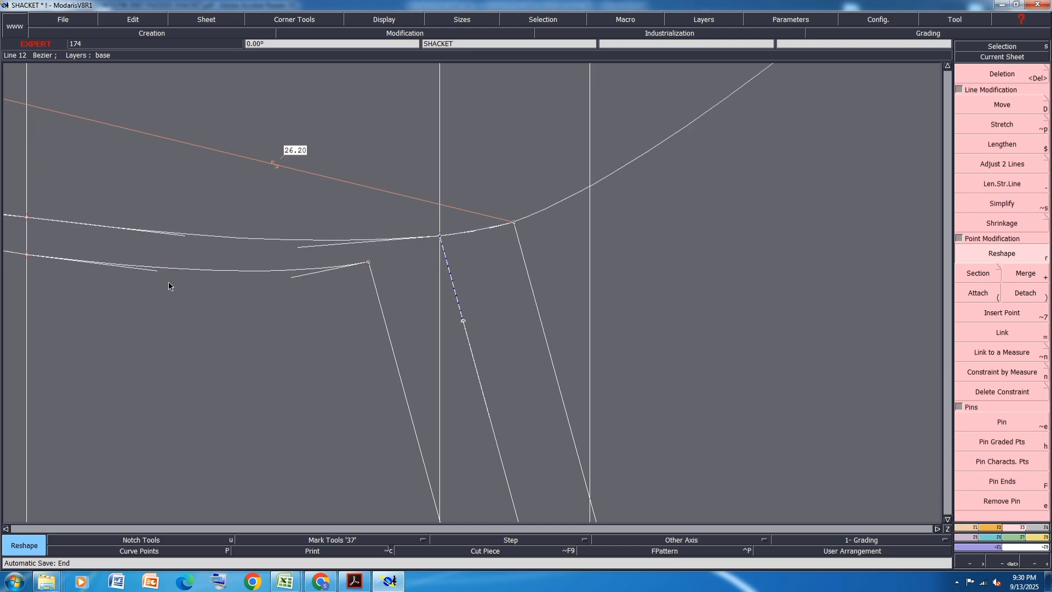
pyautogui.click(301, 250)
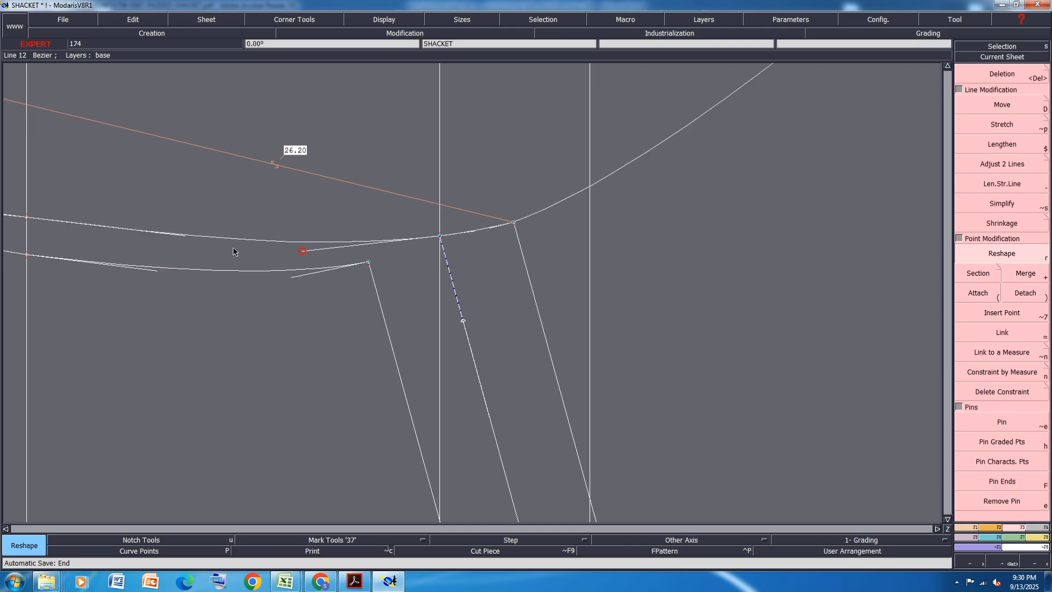
pyautogui.click(133, 235)
pyautogui.scroll(-1, 351, 243)
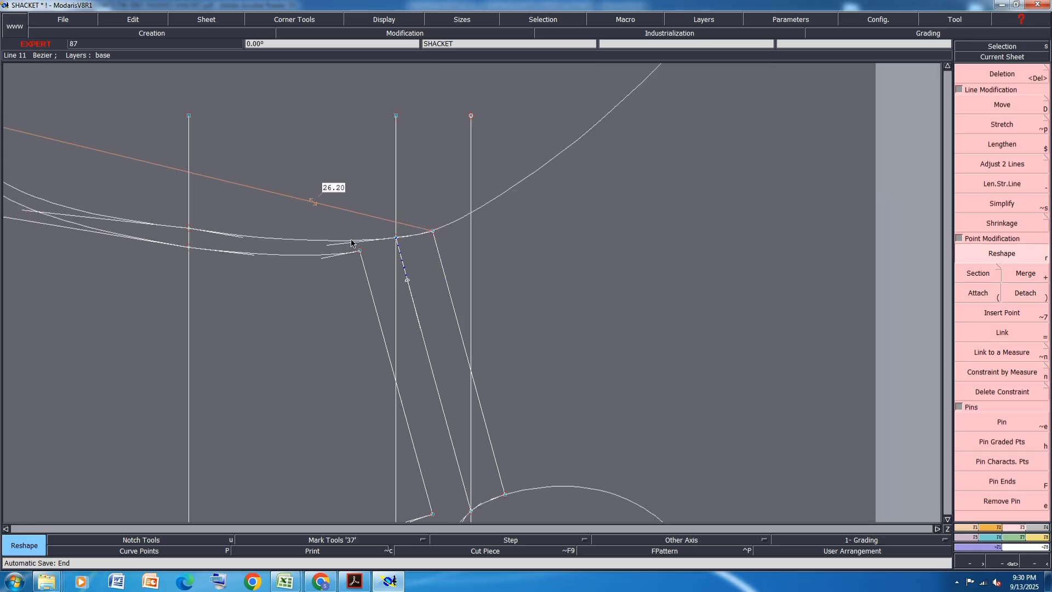
# - Swing and shorten the lower front armhole section's tangent at the mid-armhole line to refine its curve towards the underarm
pyautogui.scroll(-1, 352, 241)
pyautogui.scroll(2, 261, 239)
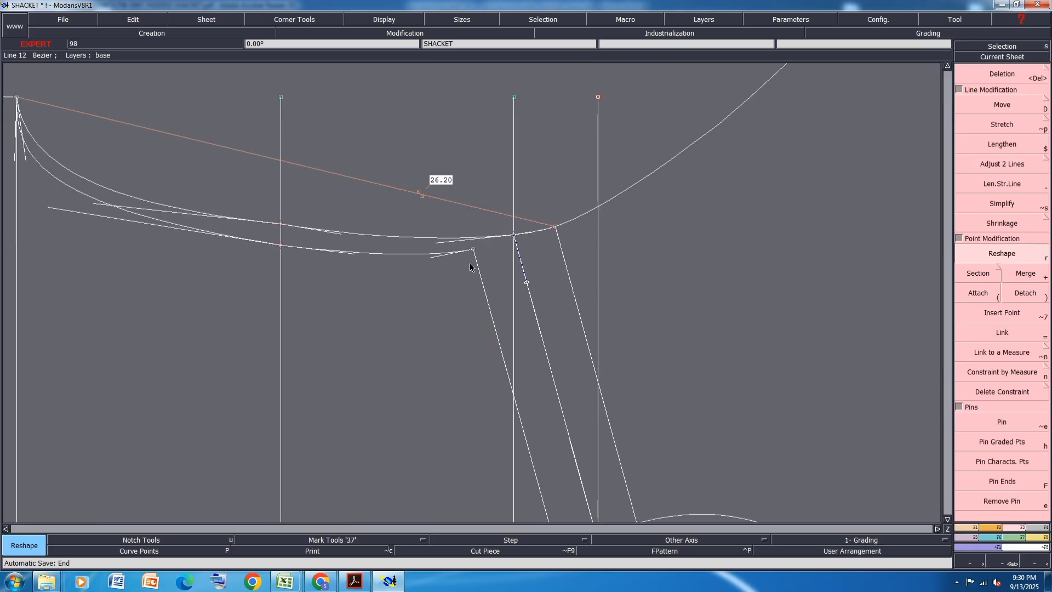
pyautogui.scroll(1, 471, 267)
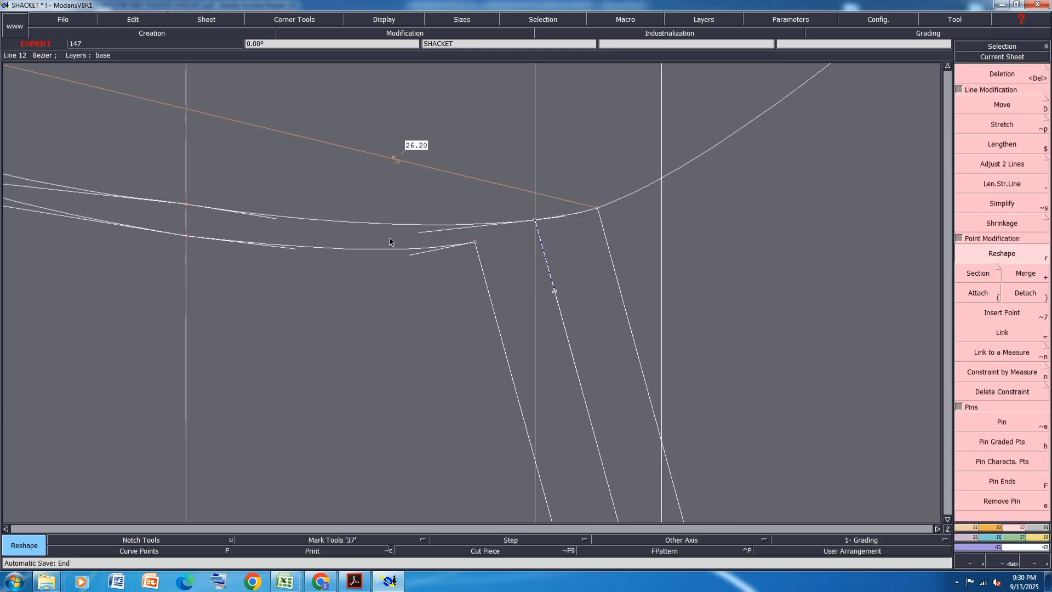
pyautogui.scroll(-1, 389, 238)
pyautogui.scroll(1, 123, 113)
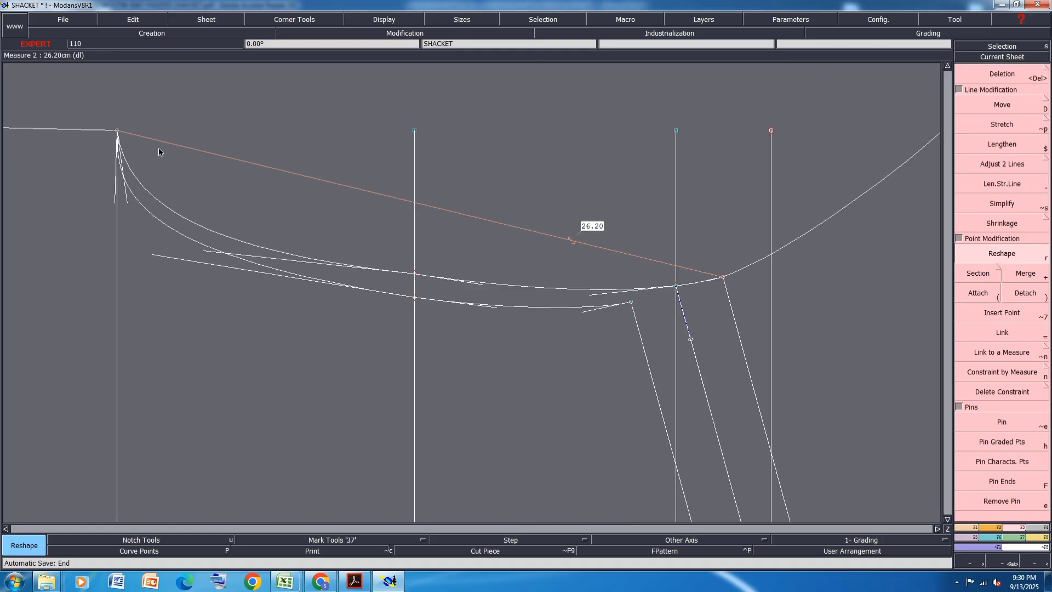
pyautogui.click(156, 255)
pyautogui.click(184, 269)
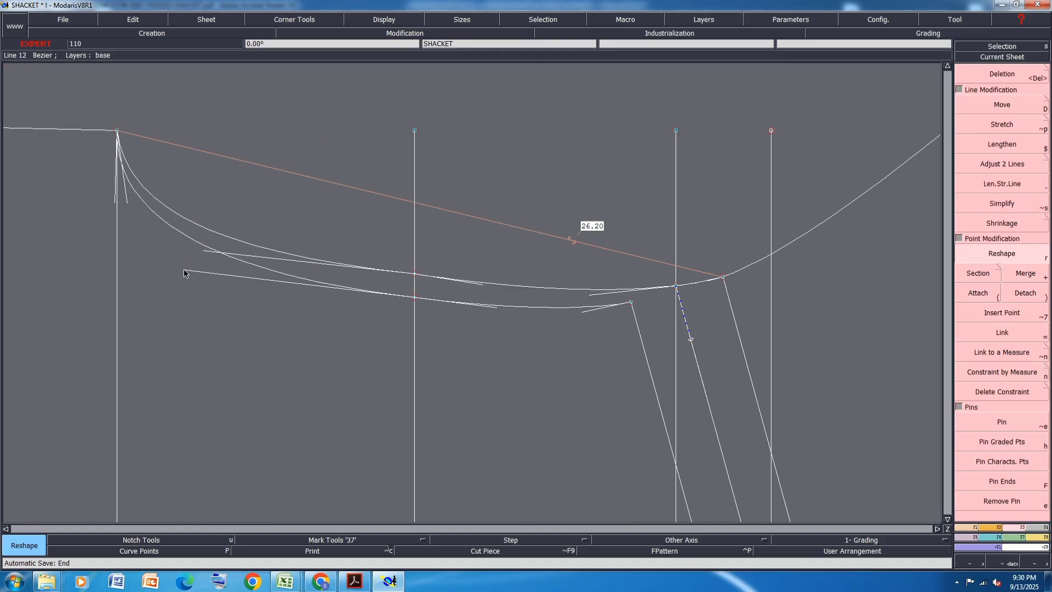
pyautogui.click(184, 269)
pyautogui.click(201, 269)
pyautogui.click(199, 268)
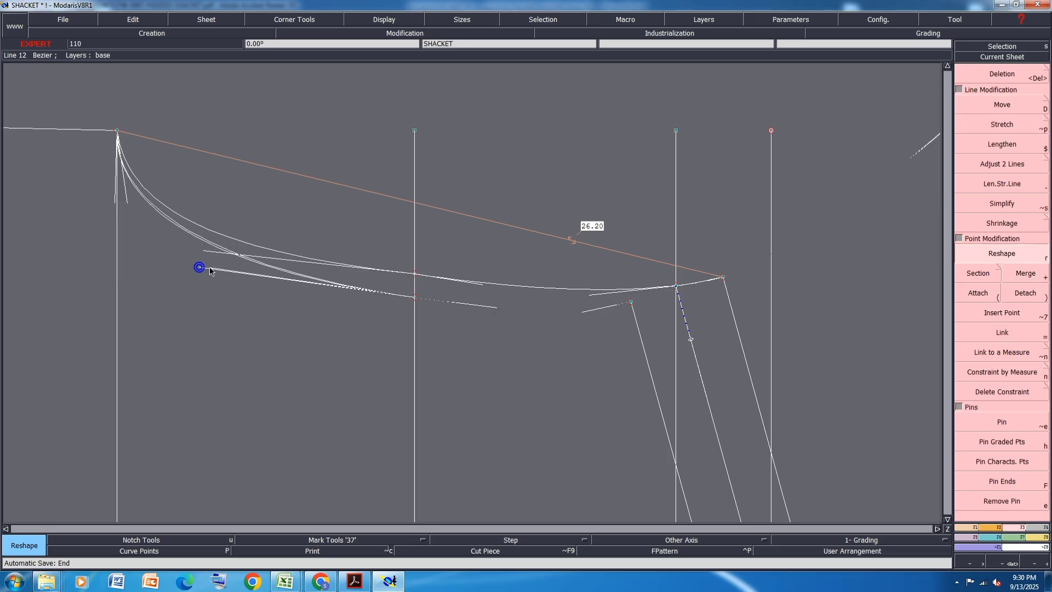
pyautogui.click(210, 269)
# - Shorten the lower back armhole section's tangent at the mid-armhole line and fine-tune the matching front tangent
pyautogui.click(205, 252)
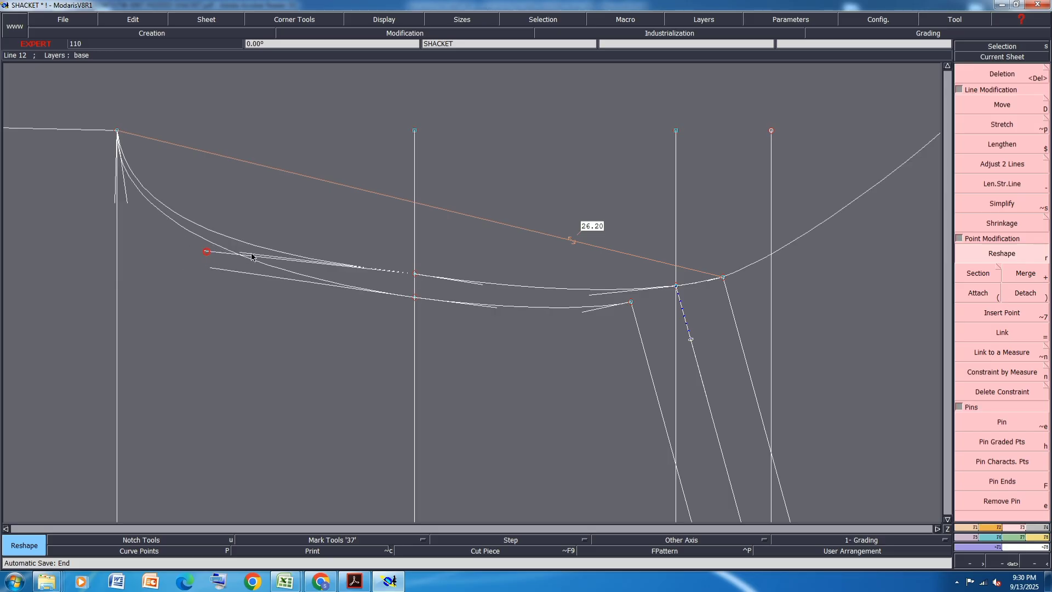
pyautogui.click(285, 257)
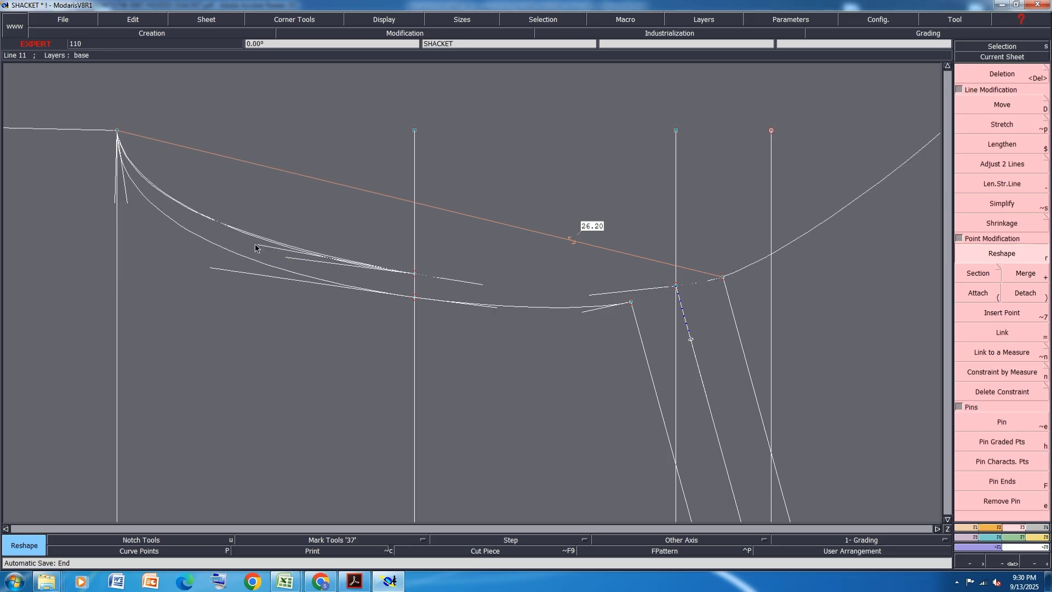
pyautogui.click(227, 237)
pyautogui.click(227, 237)
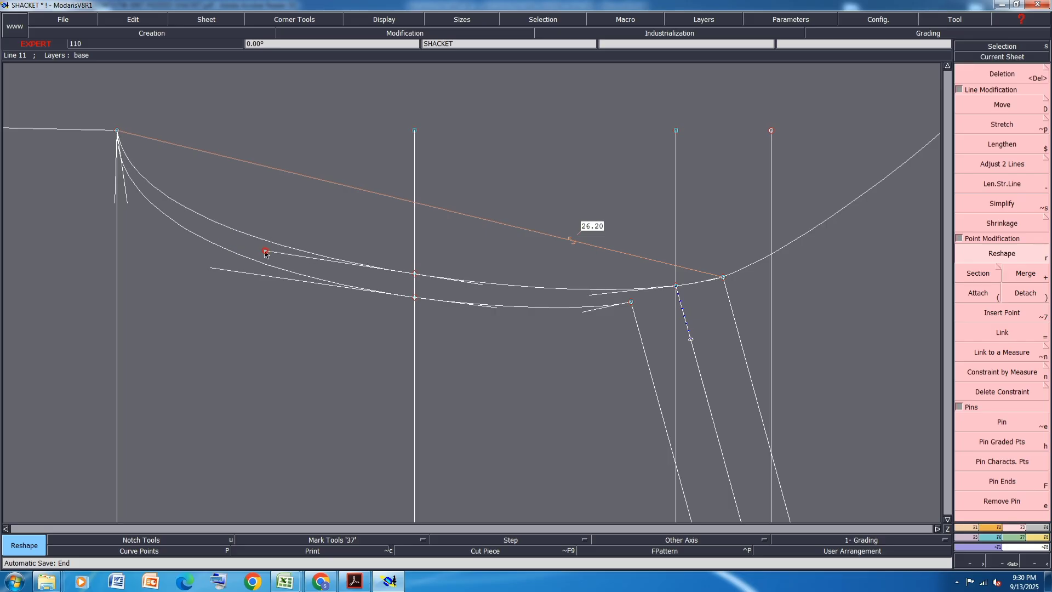
pyautogui.click(266, 250)
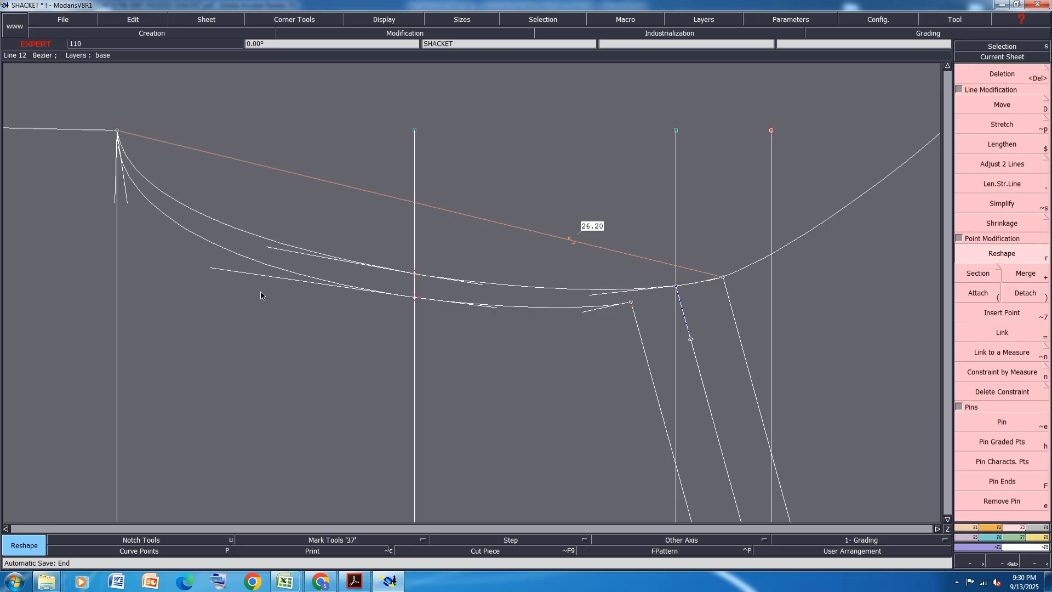
pyautogui.click(213, 270)
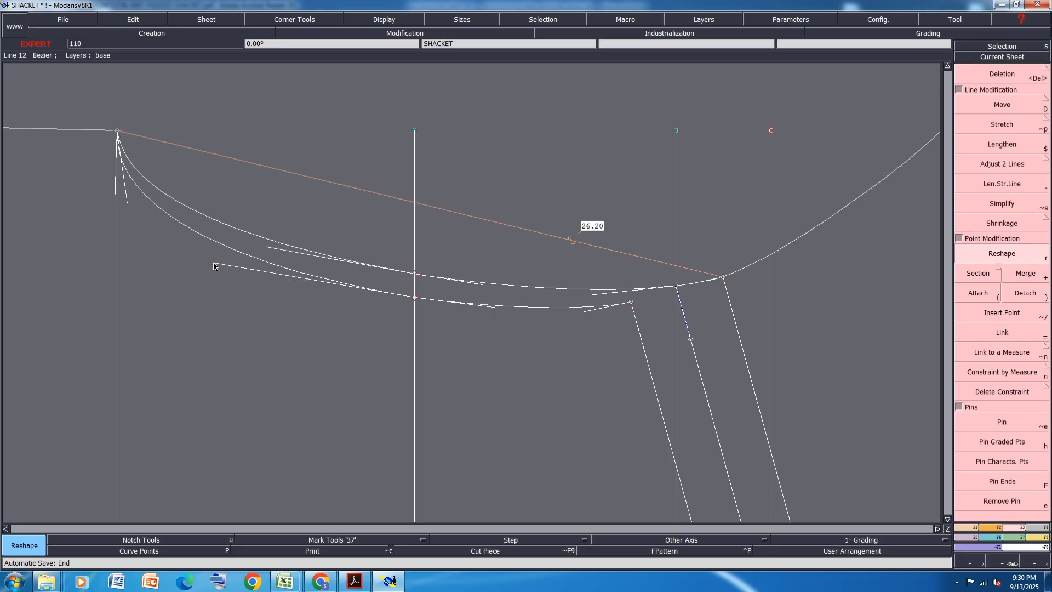
pyautogui.click(219, 267)
# - Align the front underarm tangent with the vertical armhole line, steepen the back underarm tangent and shorten the back's mid-armhole tangent
pyautogui.scroll(-3, 384, 304)
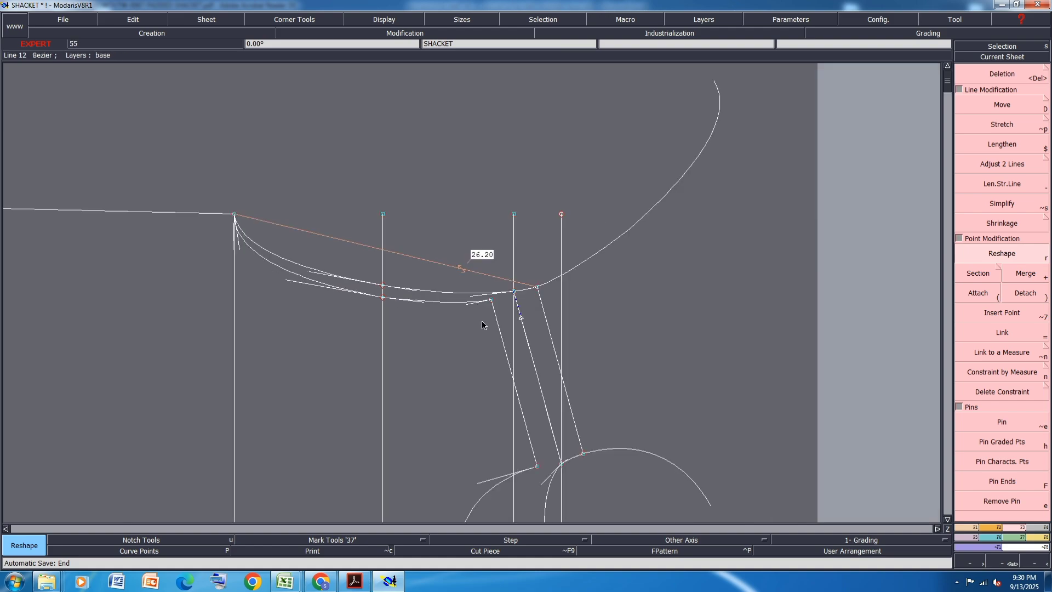
pyautogui.scroll(4, 255, 269)
pyautogui.scroll(2, 233, 224)
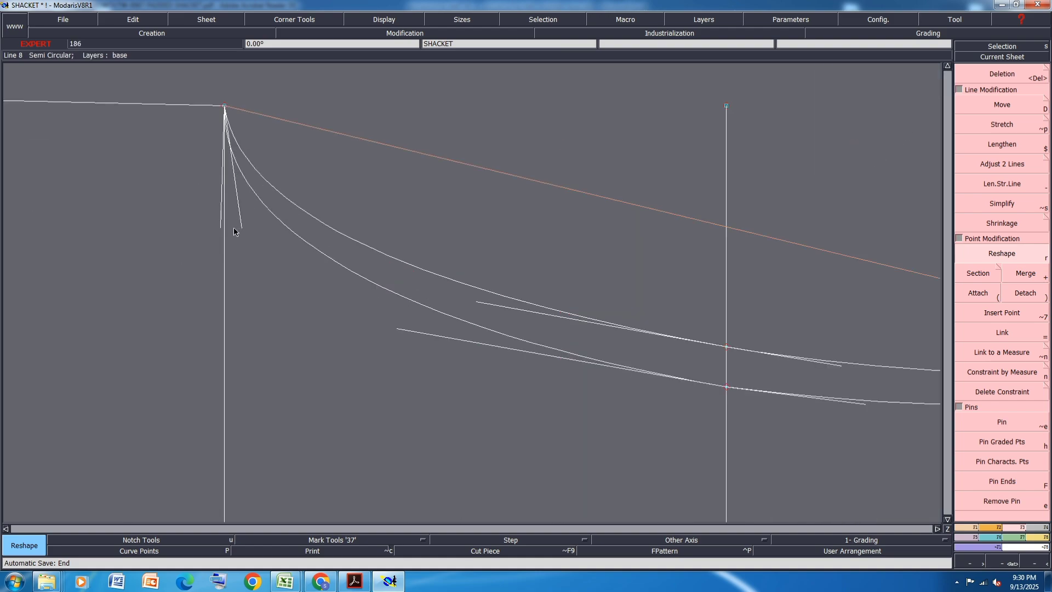
pyautogui.click(224, 267)
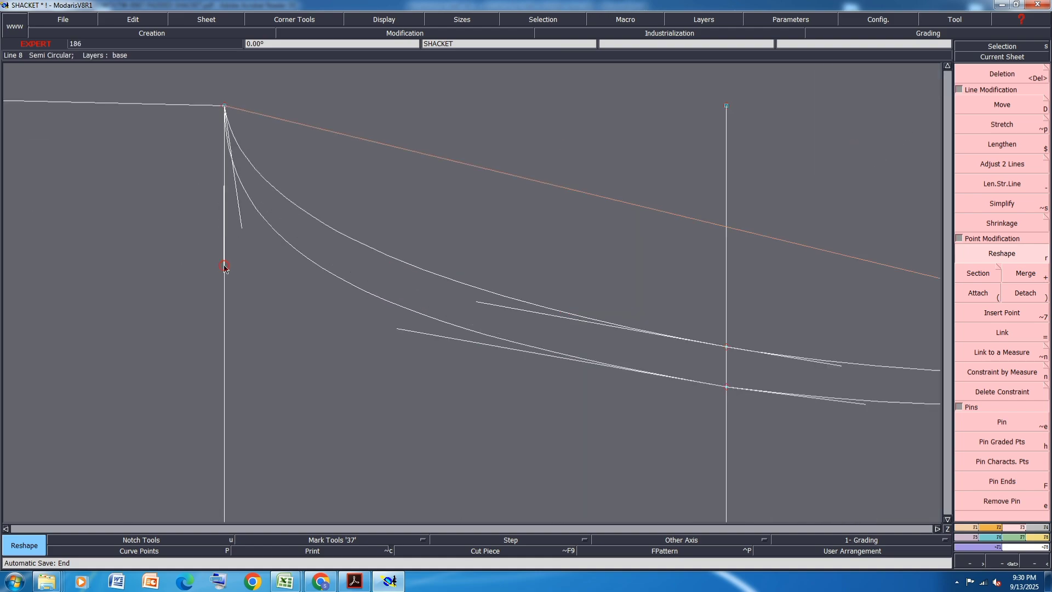
pyautogui.click(242, 227)
pyautogui.click(237, 266)
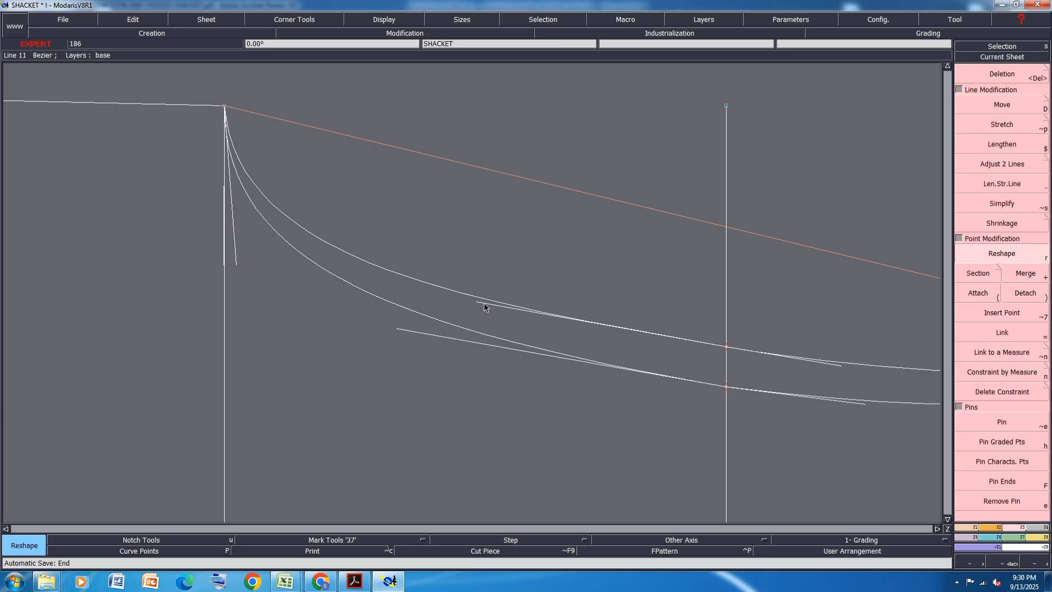
pyautogui.click(236, 263)
pyautogui.click(230, 247)
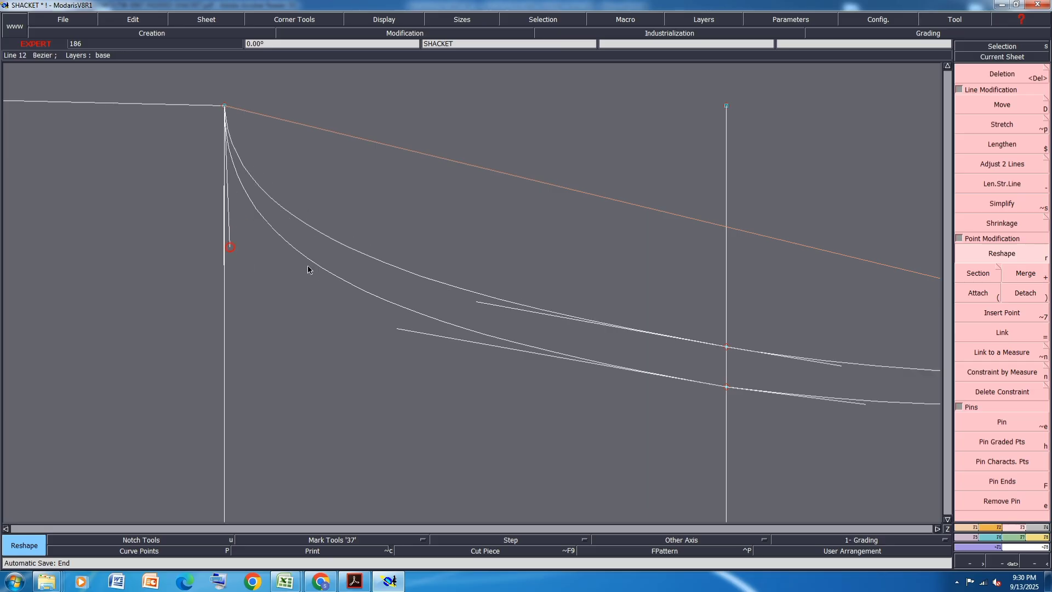
pyautogui.click(482, 301)
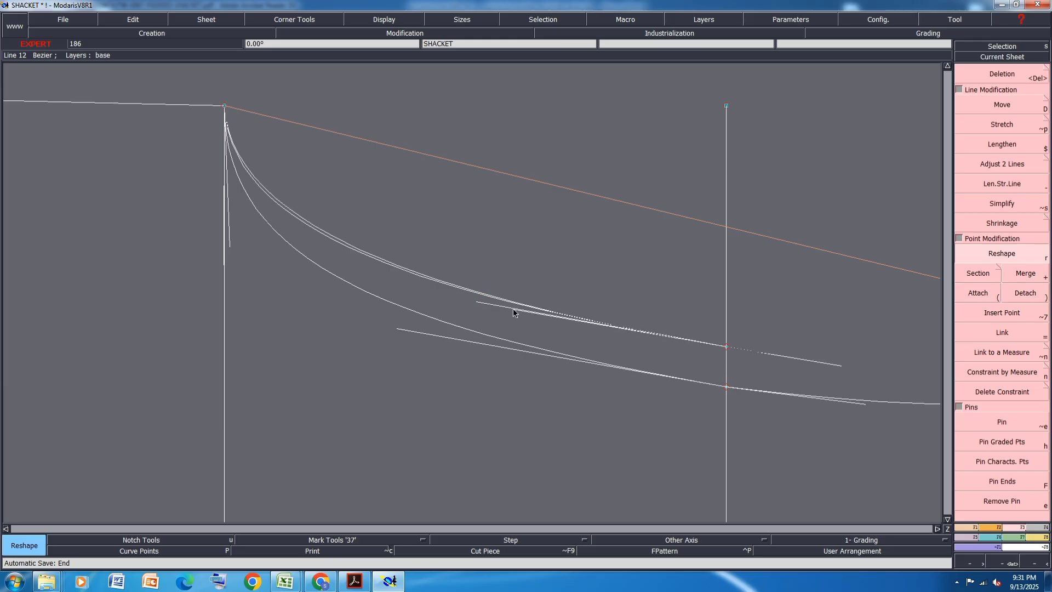
pyautogui.click(513, 309)
# - Refine the short back armhole section's tangent and nudge the armhole ends of the back and front shoulders very slightly
pyautogui.scroll(-1, 365, 270)
pyautogui.scroll(2, 799, 324)
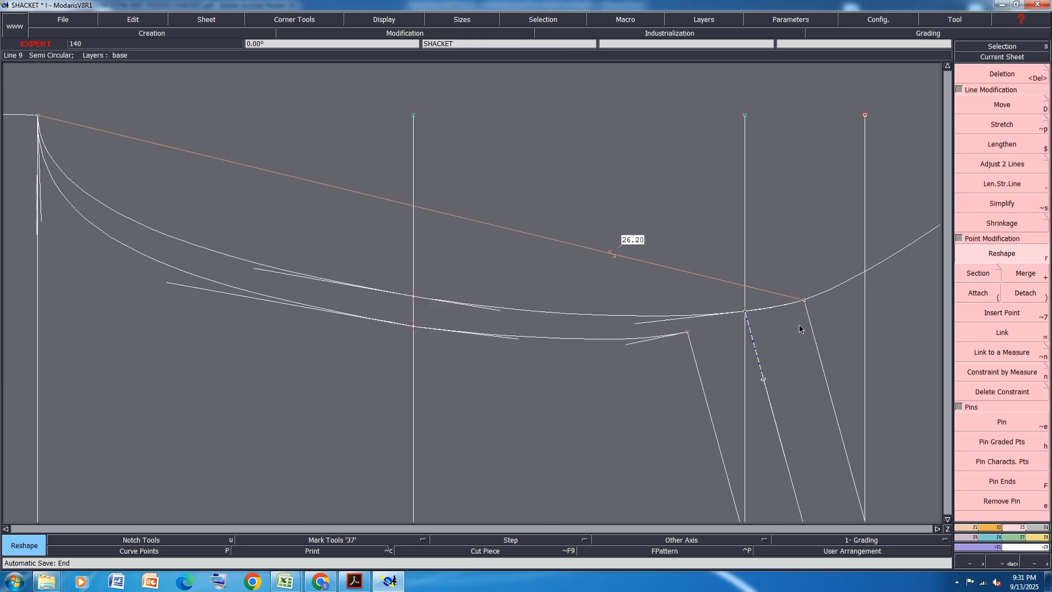
pyautogui.scroll(1, 779, 326)
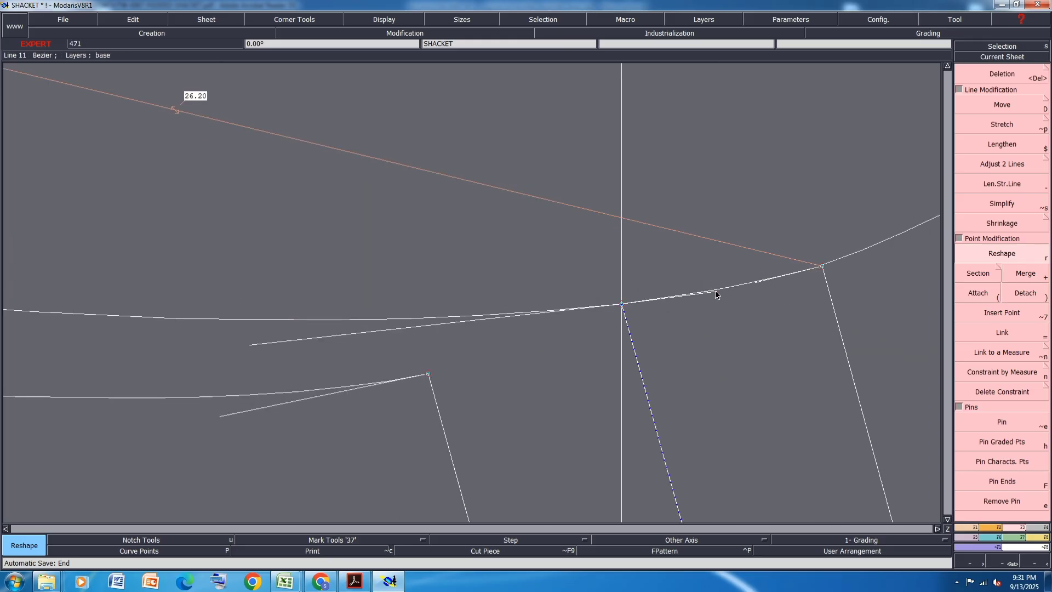
pyautogui.click(712, 290)
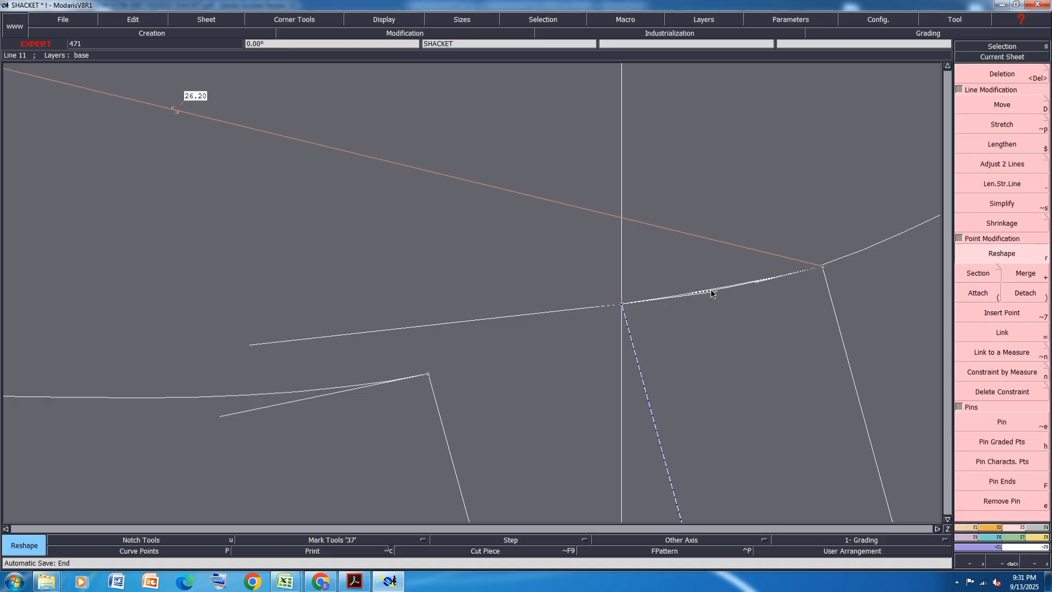
pyautogui.click(821, 266)
pyautogui.click(821, 264)
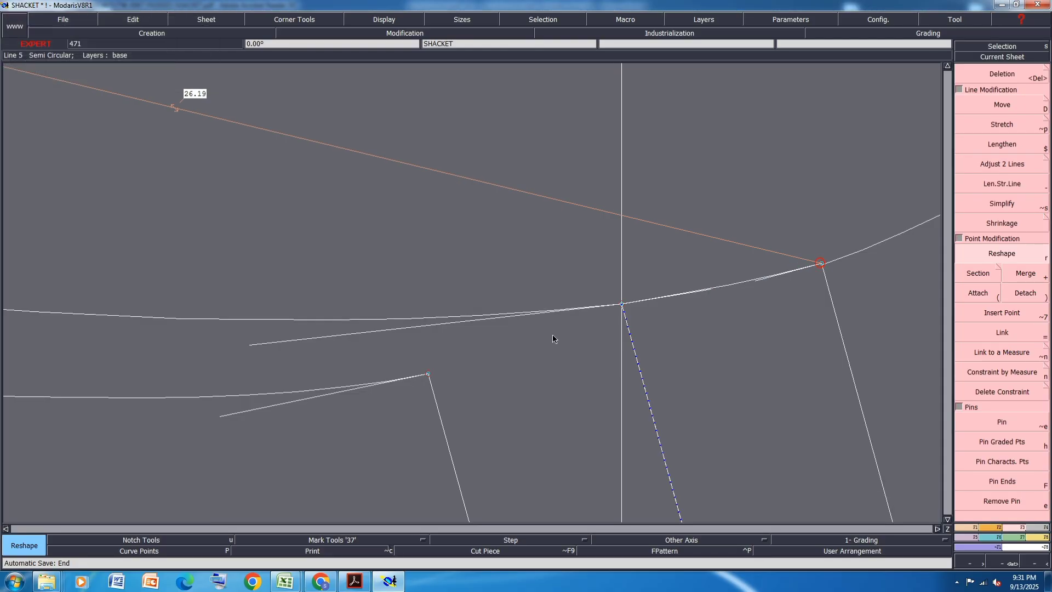
pyautogui.click(430, 376)
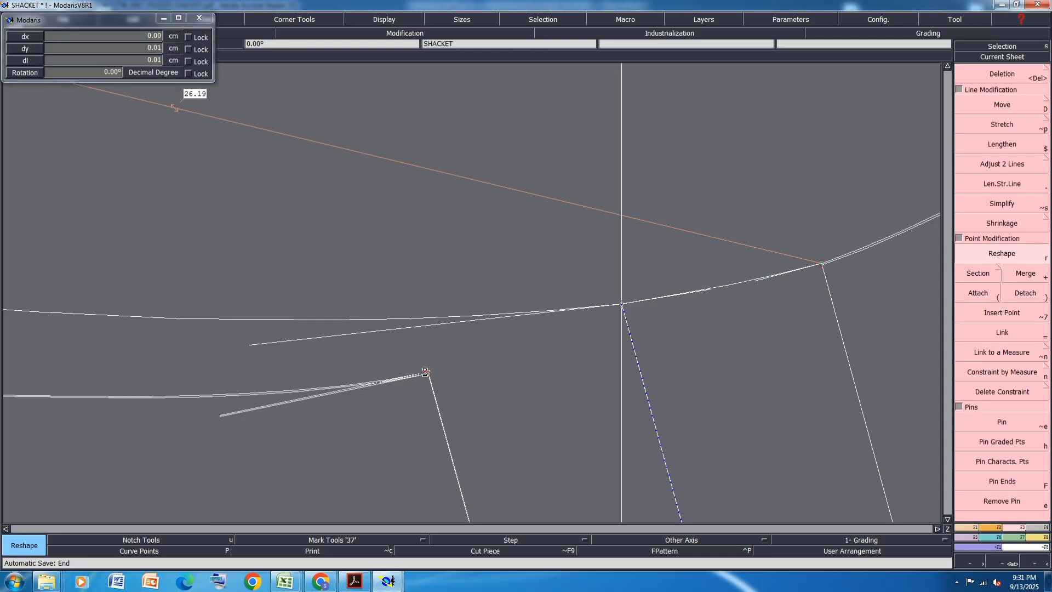
pyautogui.click(429, 372)
pyautogui.scroll(-5, 685, 254)
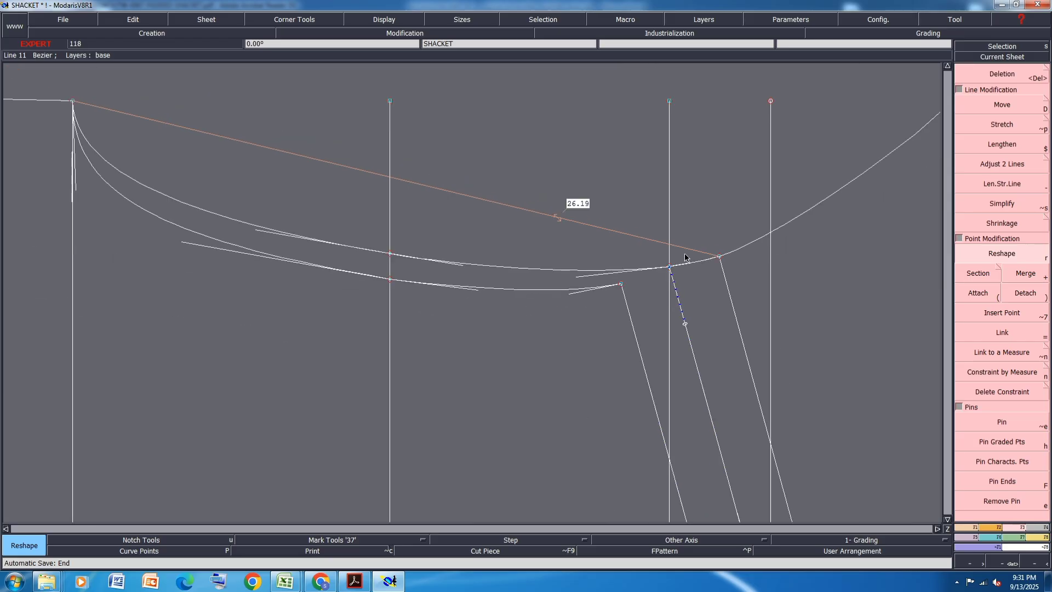
# - Fine-tune the front armhole tangents on both sides of the mid-armhole line so the two sections join smoothly
pyautogui.scroll(4, 509, 293)
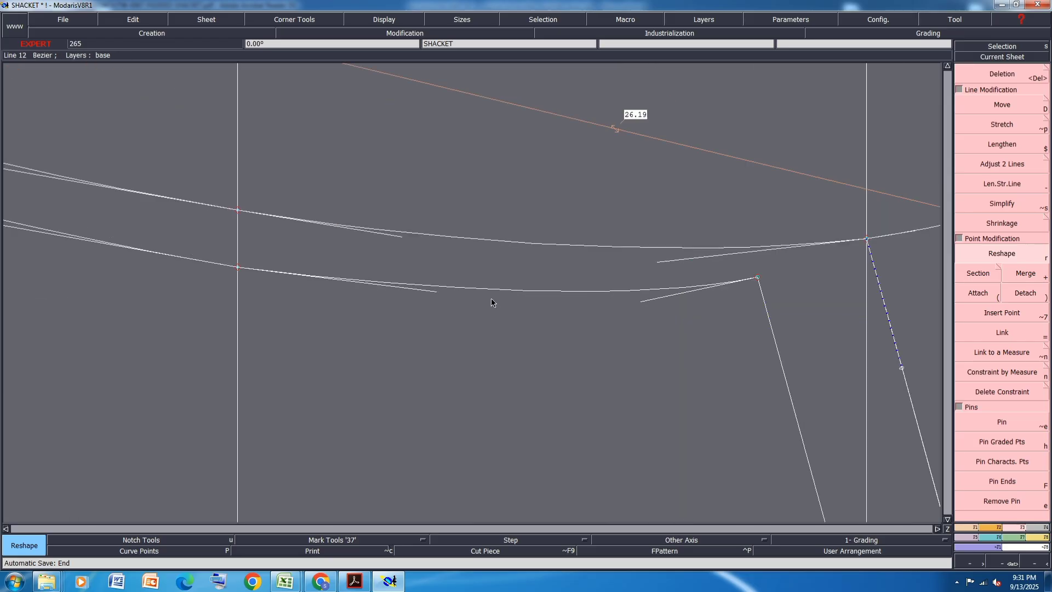
pyautogui.click(419, 290)
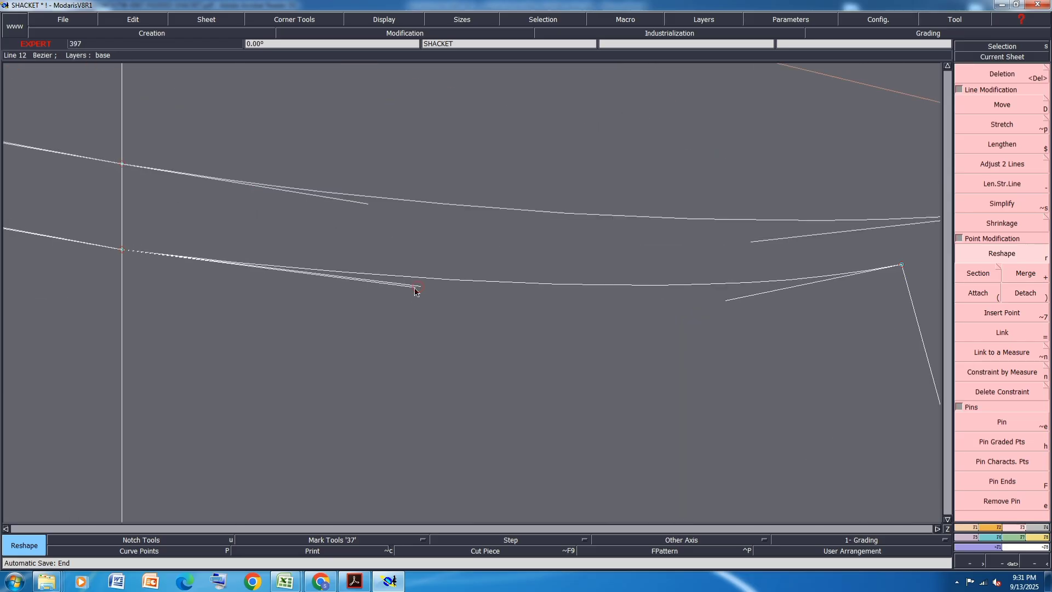
pyautogui.click(410, 289)
pyautogui.scroll(-4, 572, 247)
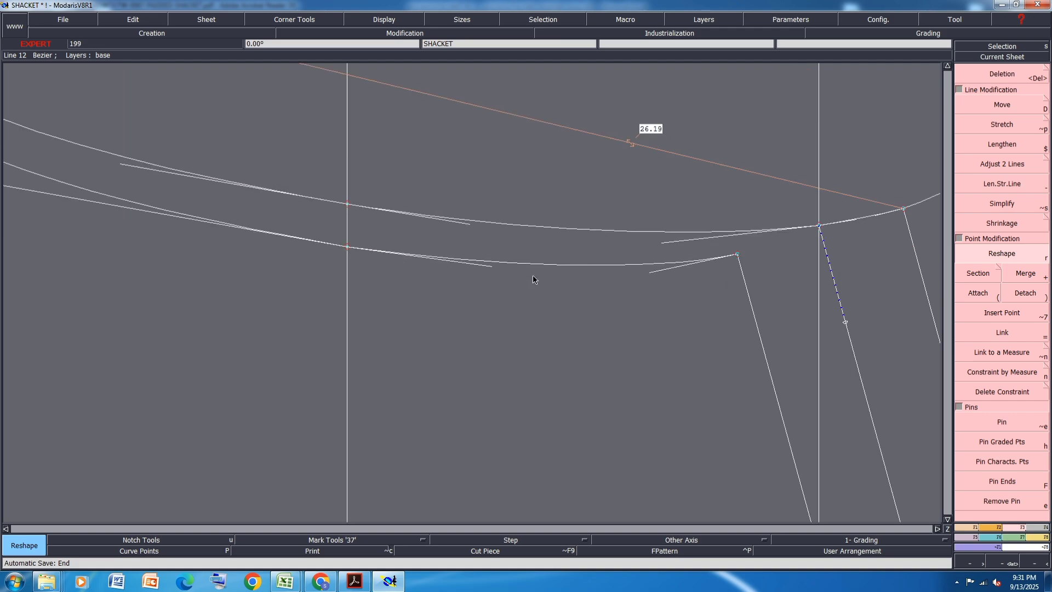
pyautogui.click(292, 229)
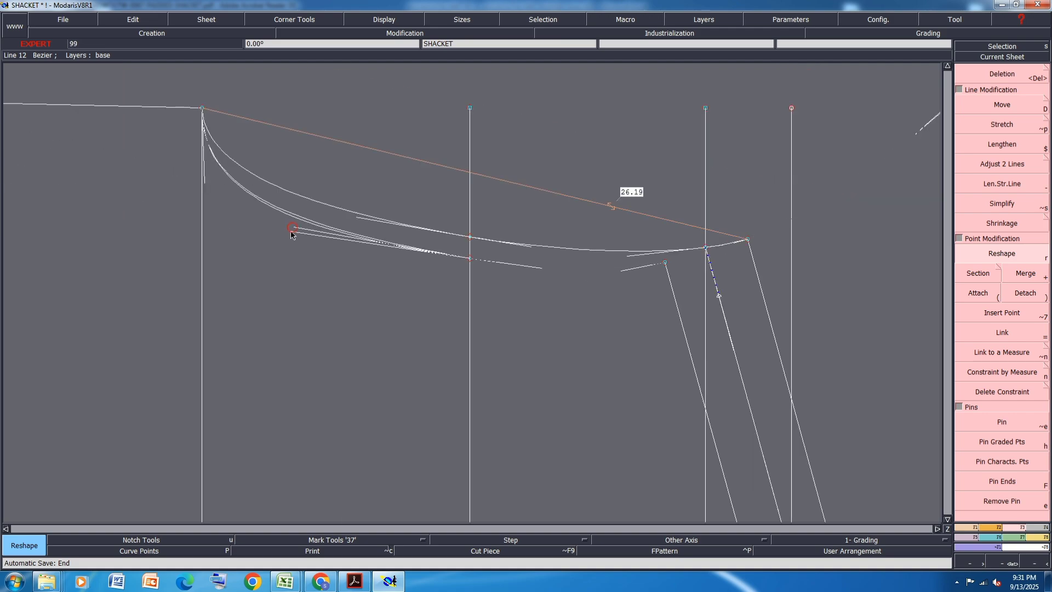
pyautogui.click(292, 233)
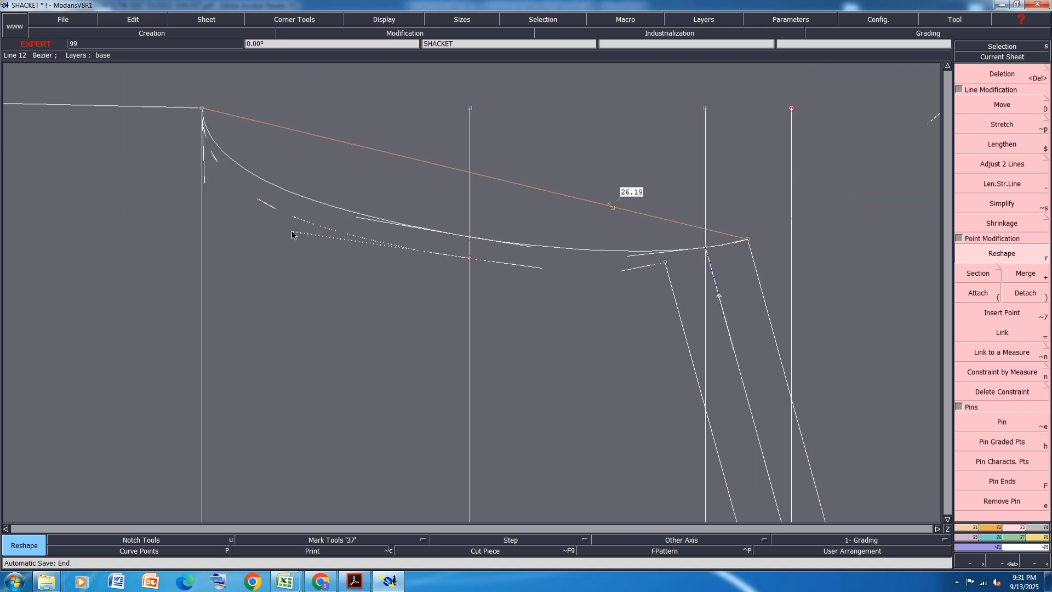
# - Tilt and lengthen the back armhole's underarm tangent slightly to refine the curve leaving the underarm point
pyautogui.scroll(-2, 429, 261)
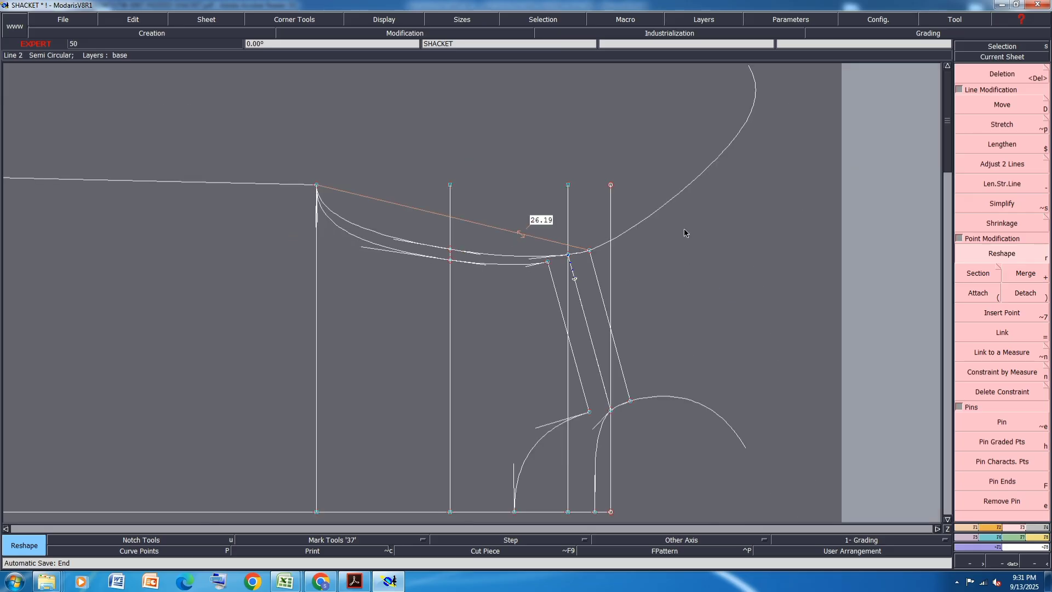
pyautogui.scroll(2, 684, 231)
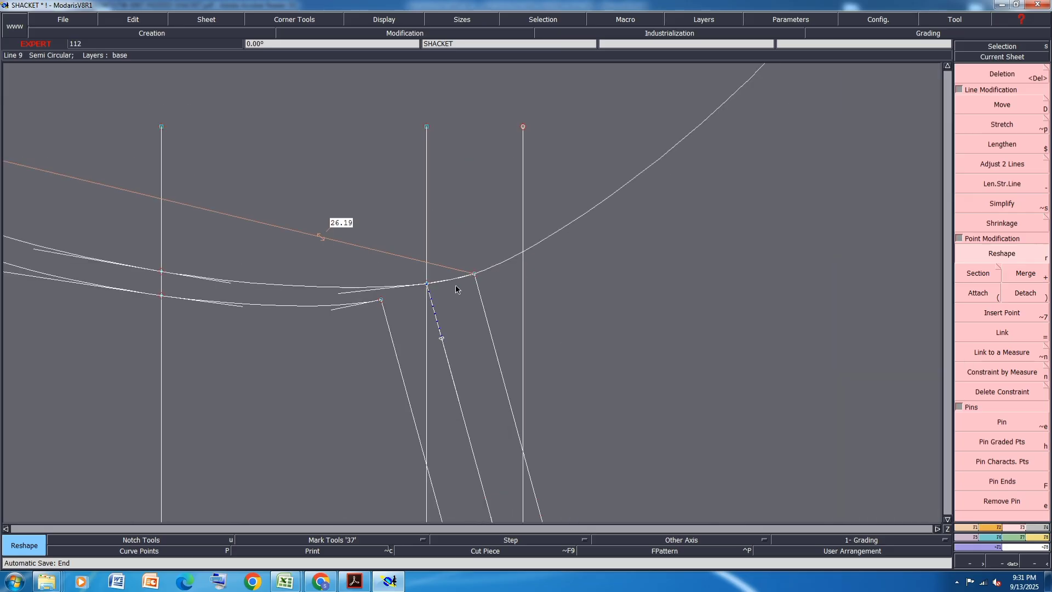
pyautogui.scroll(1, 488, 269)
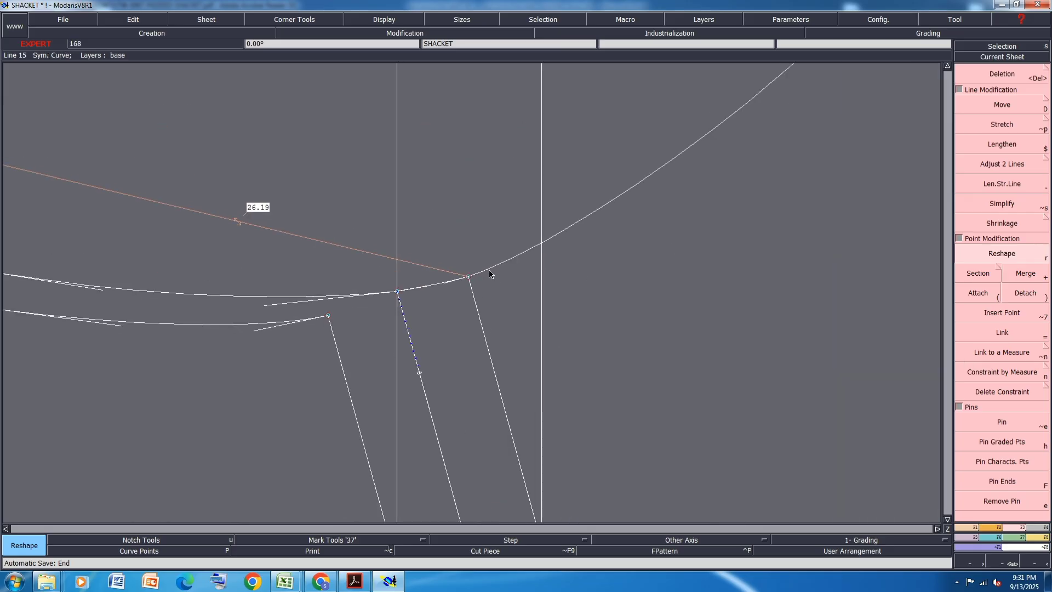
pyautogui.scroll(-3, 542, 290)
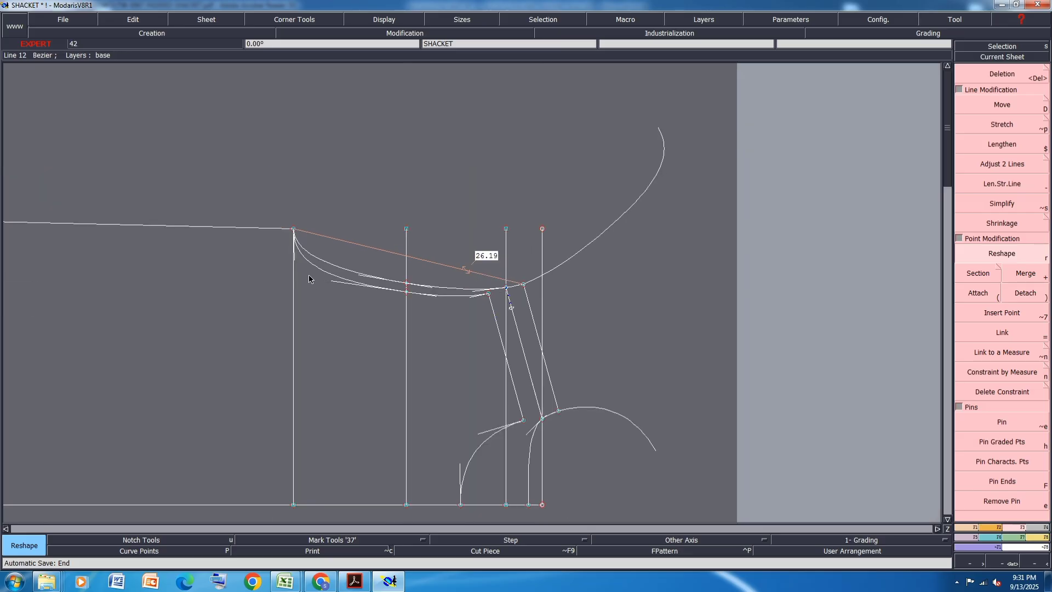
pyautogui.scroll(4, 324, 258)
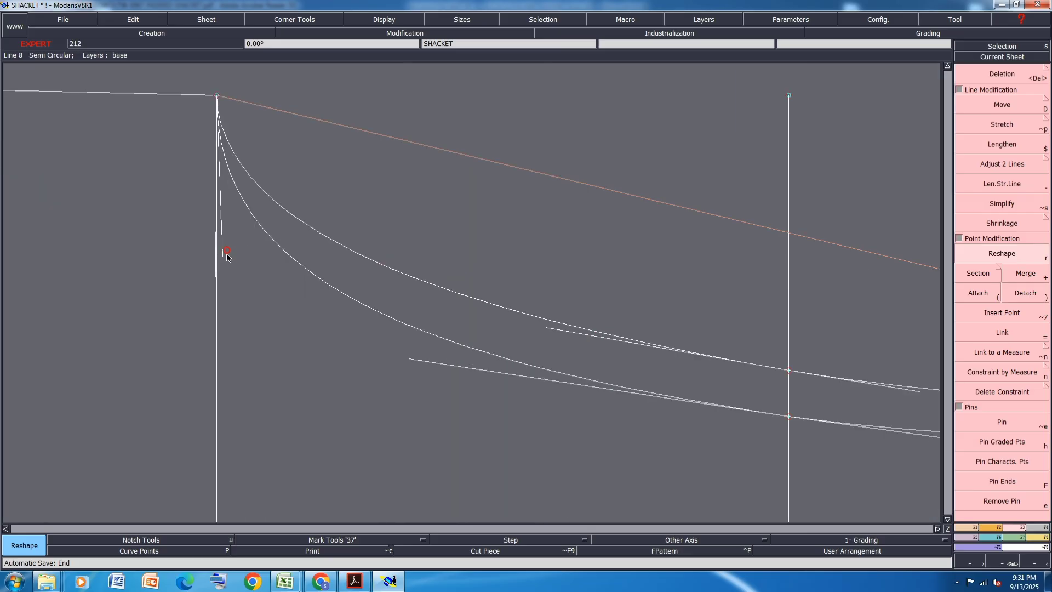
pyautogui.moveTo(226, 253); pyautogui.dragTo(233, 270)
pyautogui.scroll(-2, 317, 207)
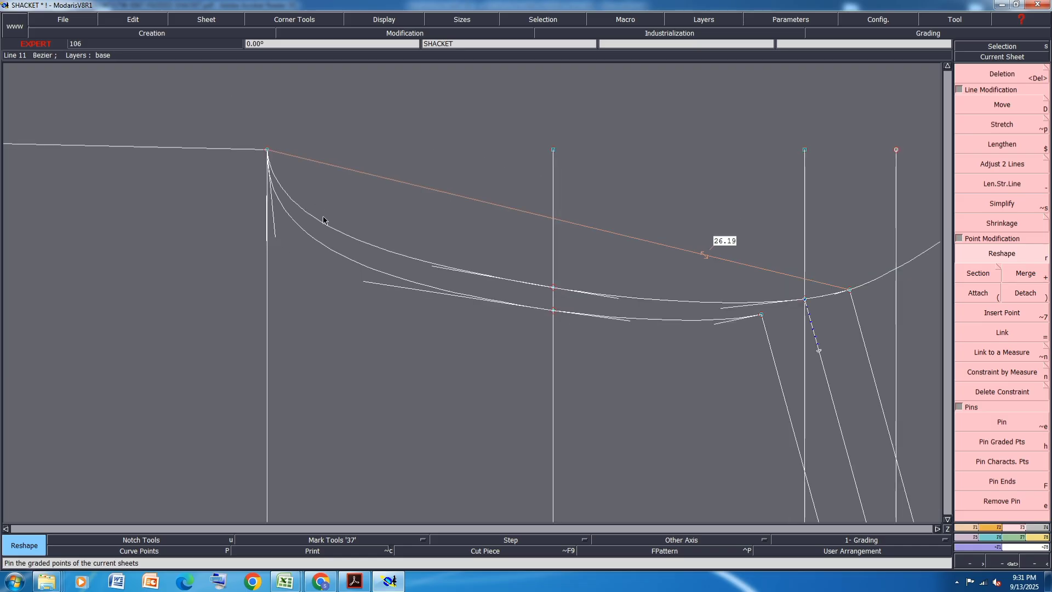
# - Hide the curve handles on the body draft
pyautogui.hotkey('ctrl', 'h')
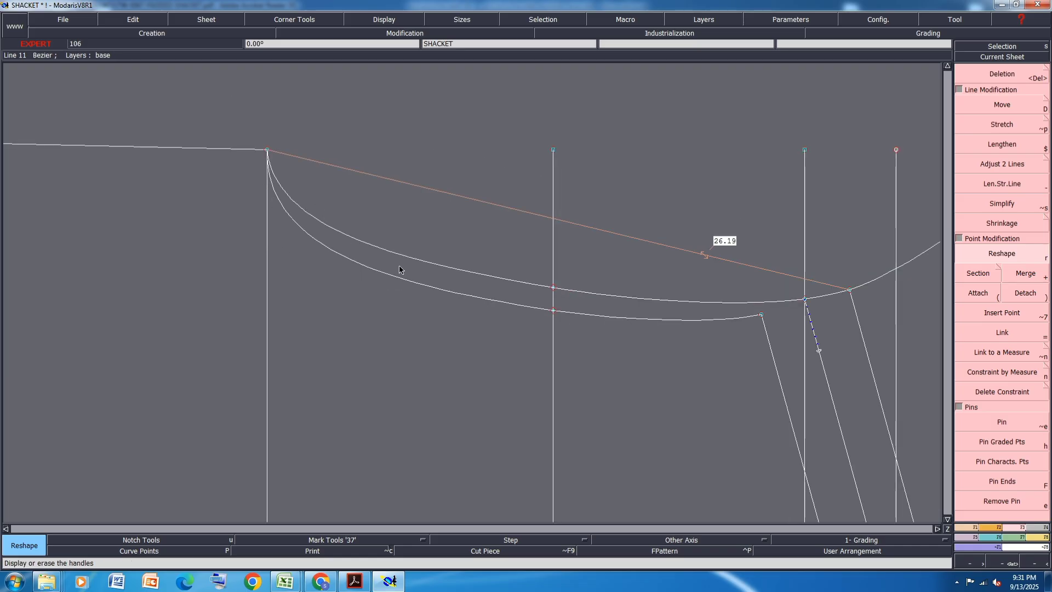
pyautogui.scroll(-2, 444, 210)
pyautogui.scroll(-1, 444, 209)
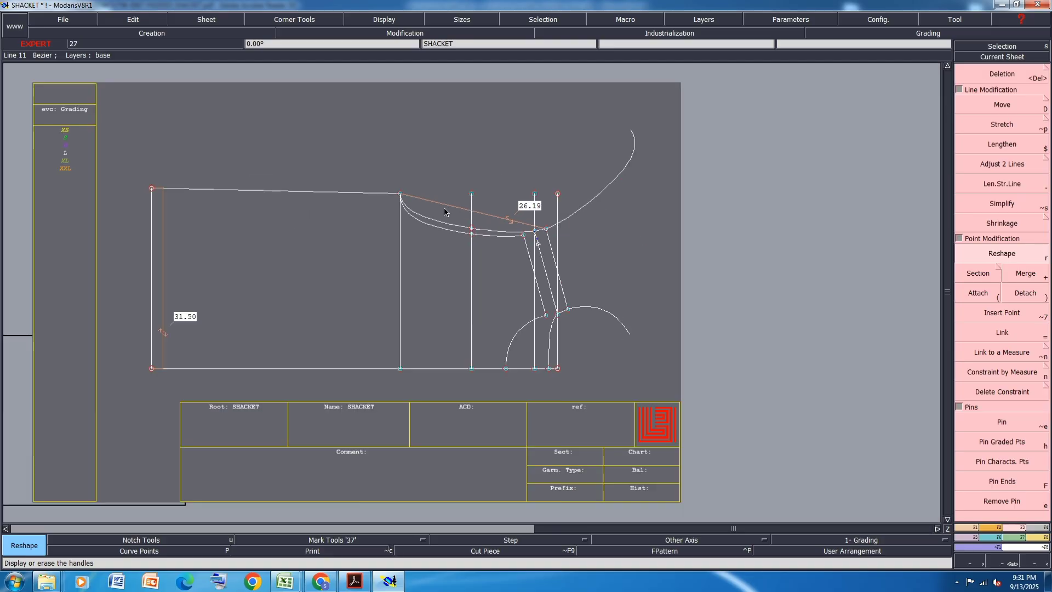
# - Shift the underarm line with both its end points by 0.19 cm in X and 0 in Y, and save the model
pyautogui.scroll(1, 480, 220)
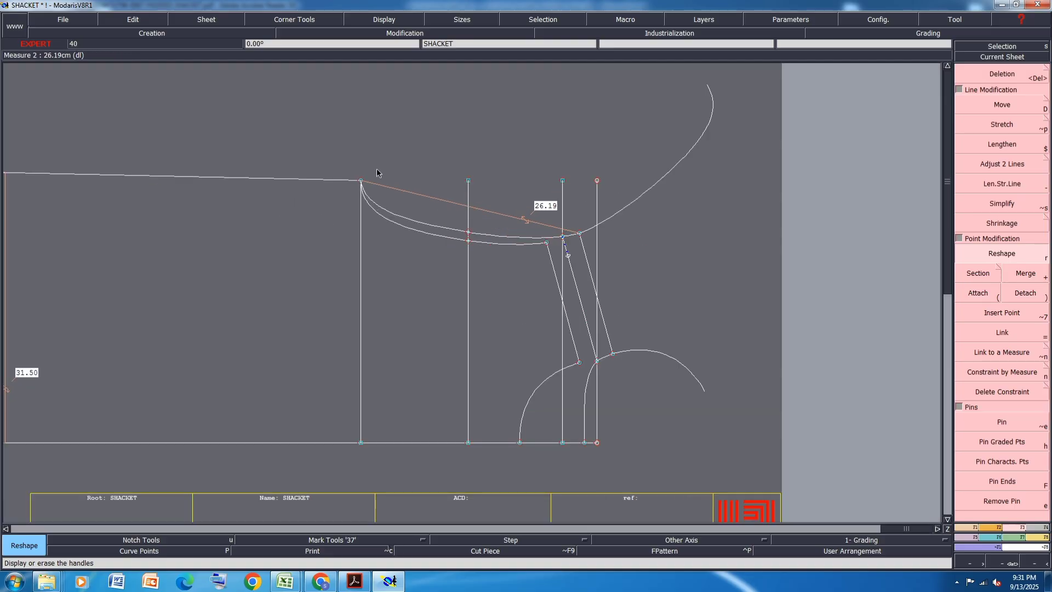
pyautogui.moveTo(347, 477); pyautogui.dragTo(372, 155)
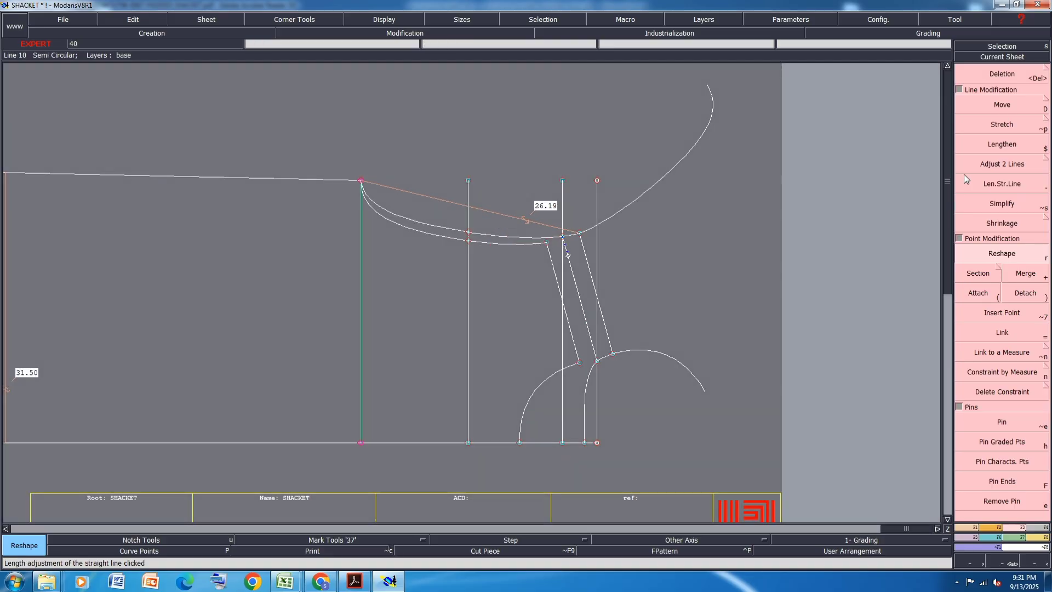
pyautogui.click(994, 102)
pyautogui.click(361, 180)
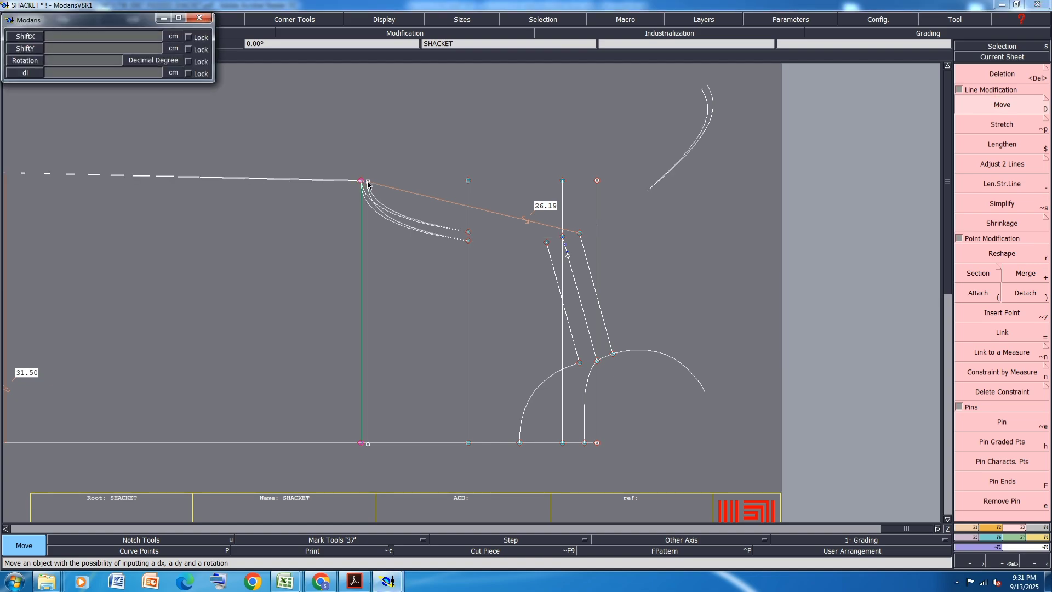
pyautogui.write('.19')
pyautogui.press('Return')
pyautogui.write('0')
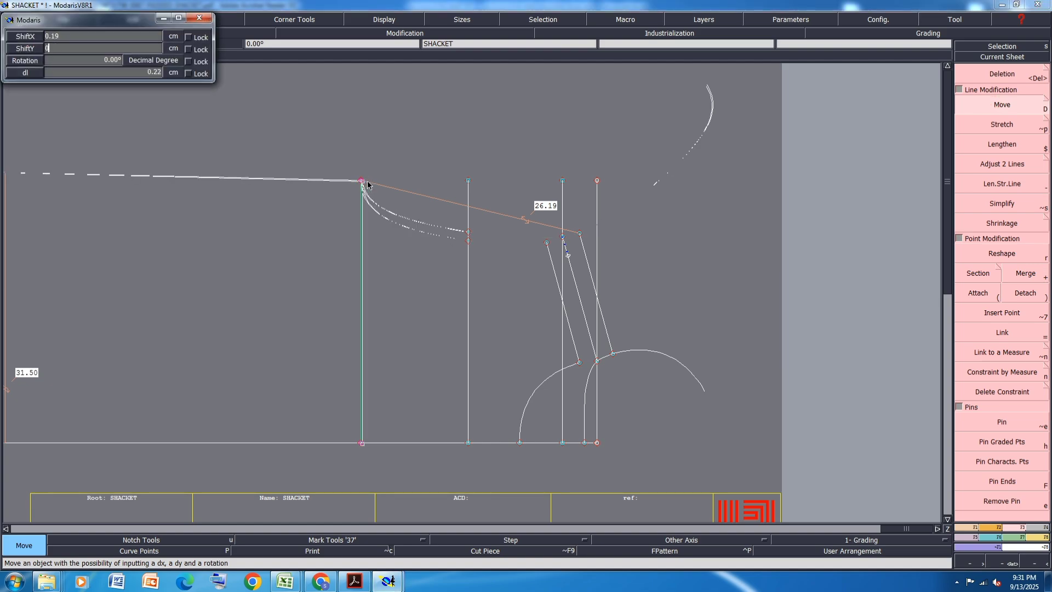
pyautogui.press('Return')
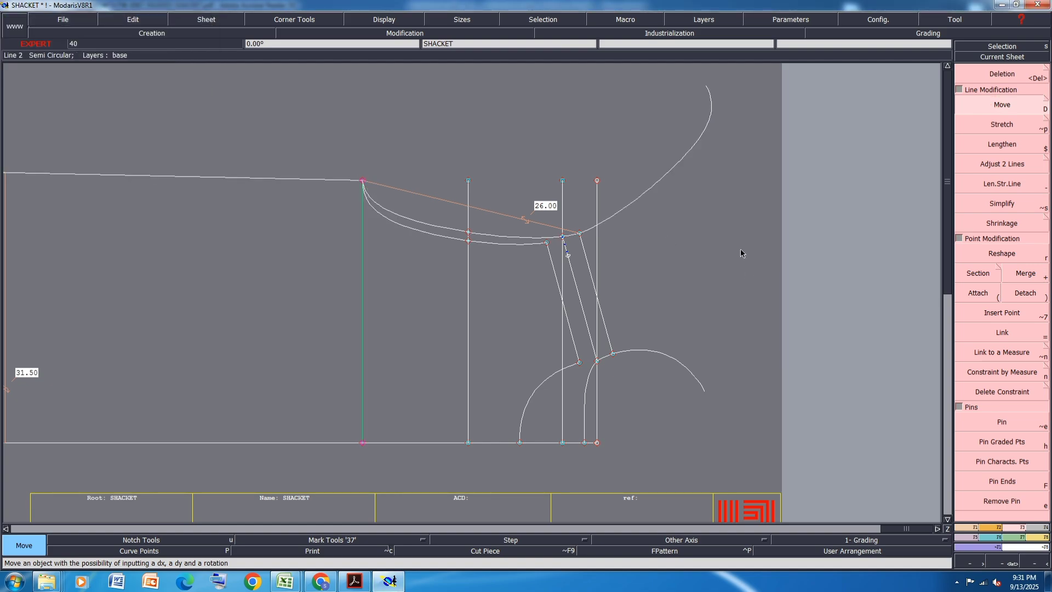
pyautogui.click(741, 250)
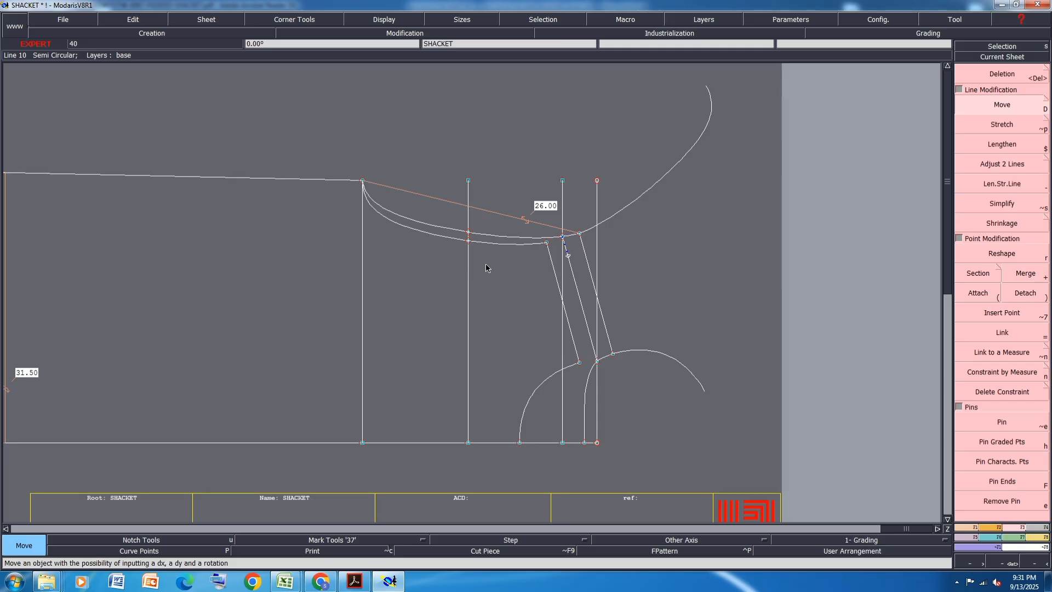
pyautogui.hotkey('ctrl', 's')
pyautogui.click(454, 354)
# - Delete the straight armhole measurement between the underarm point and the back shoulder
pyautogui.scroll(1, 419, 228)
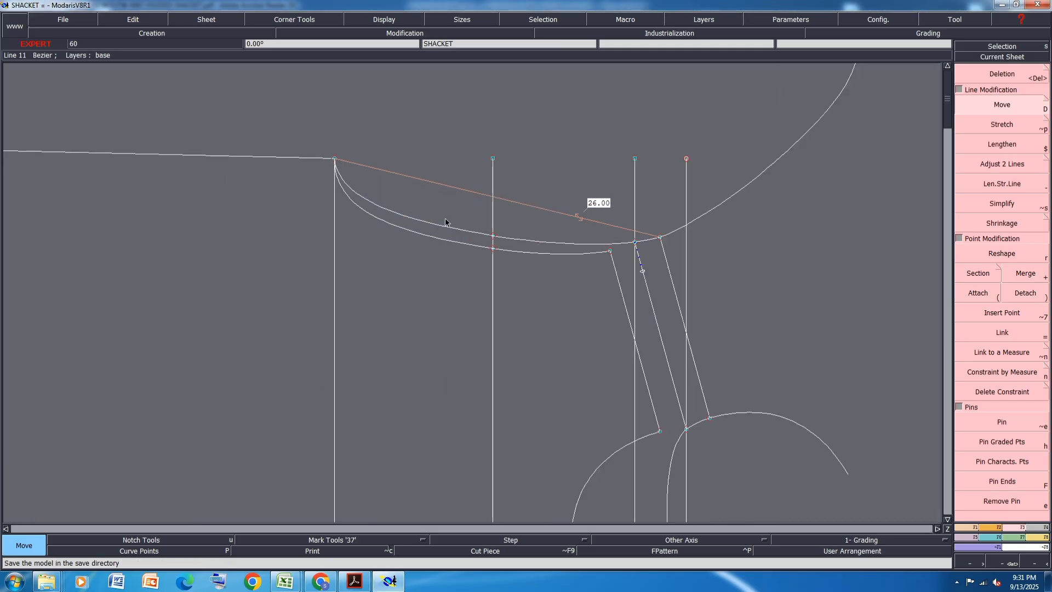
pyautogui.scroll(3, 471, 236)
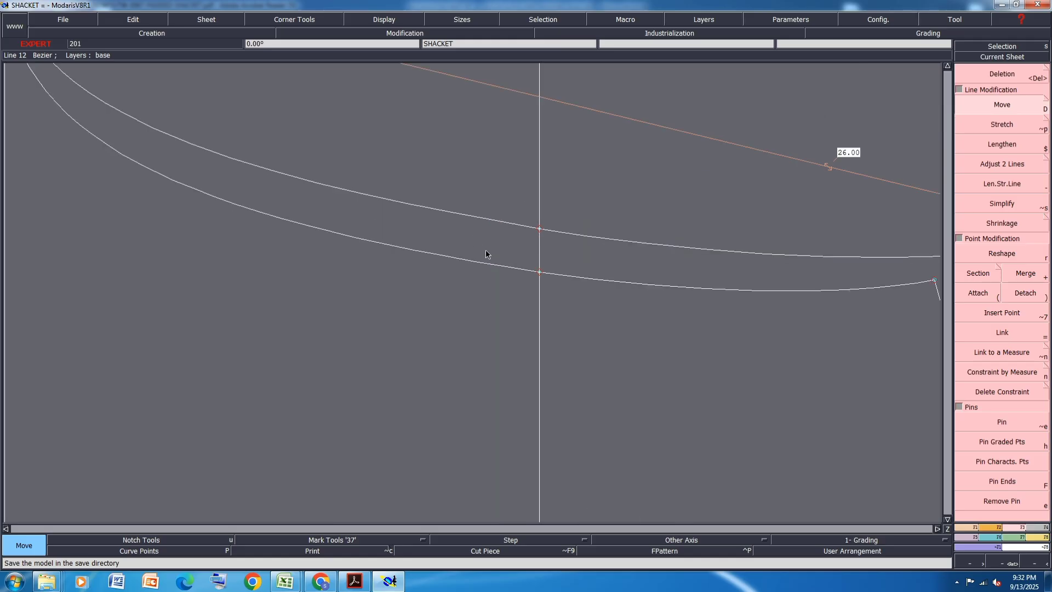
pyautogui.scroll(-2, 507, 280)
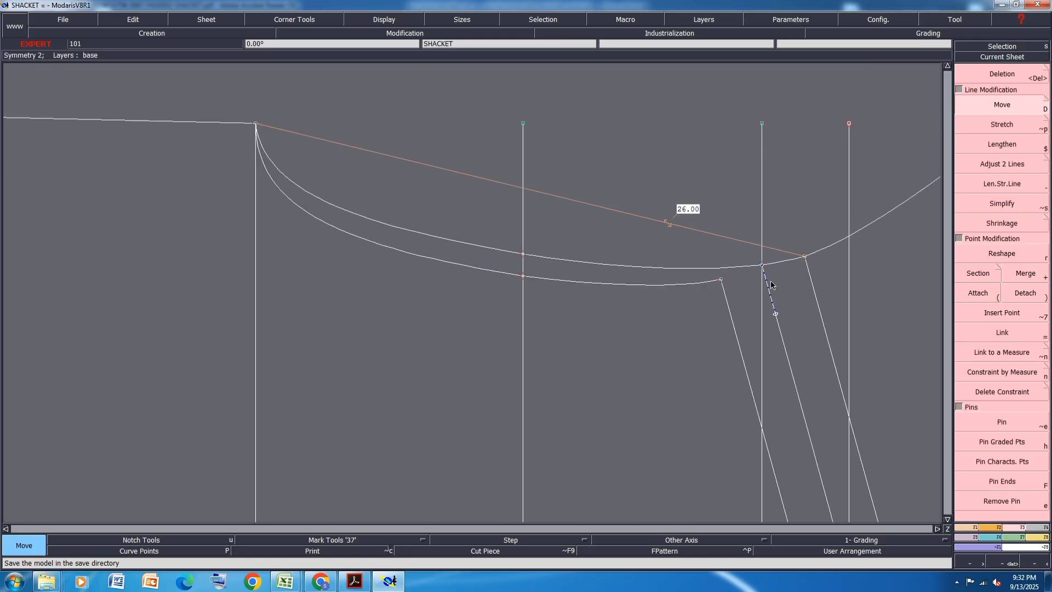
pyautogui.press('Delete')
pyautogui.click(622, 212)
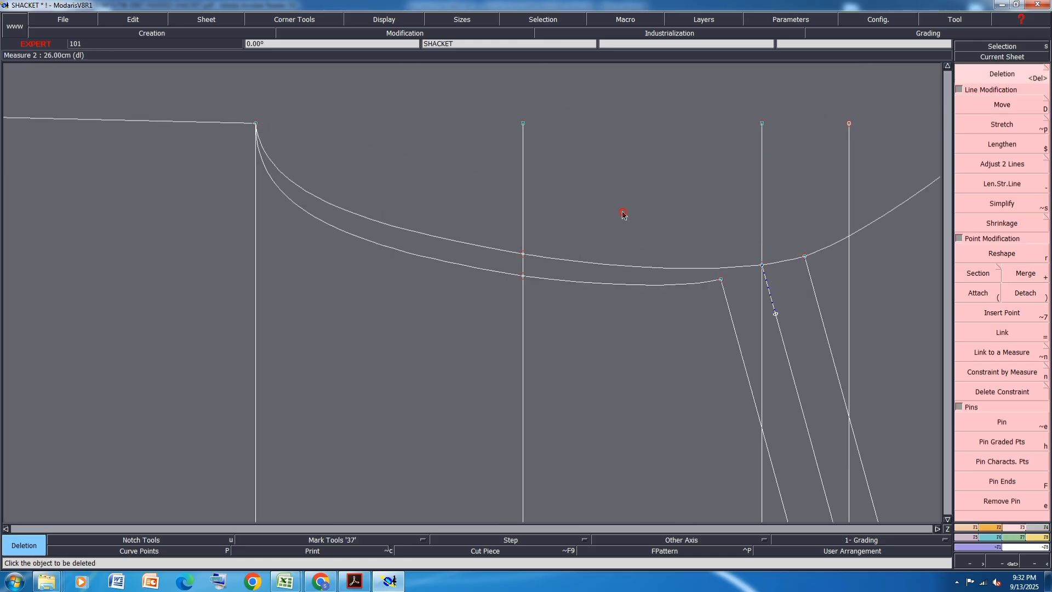
# - Delete the mirrored armhole and neckline curves beyond the shoulders and the vertical guide piece above the middle shoulder line's armhole point
pyautogui.scroll(-2, 394, 243)
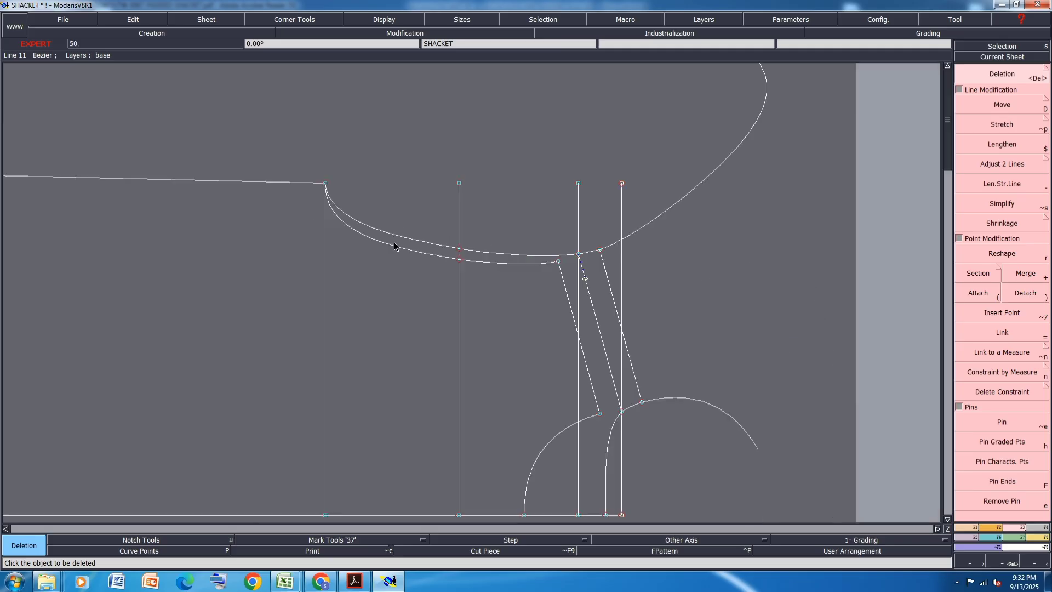
pyautogui.click(706, 183)
pyautogui.click(699, 402)
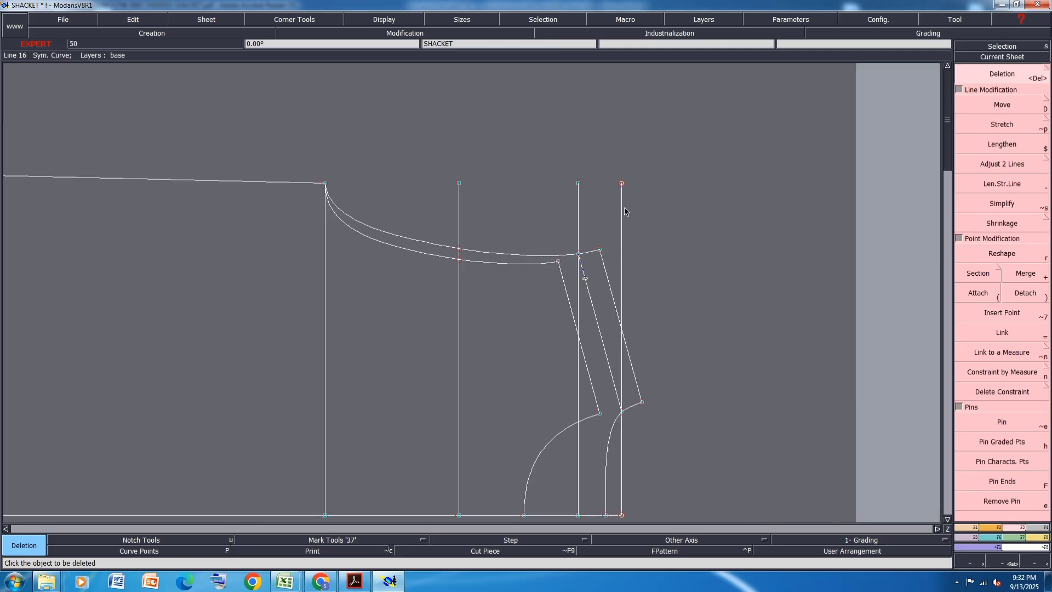
pyautogui.click(579, 189)
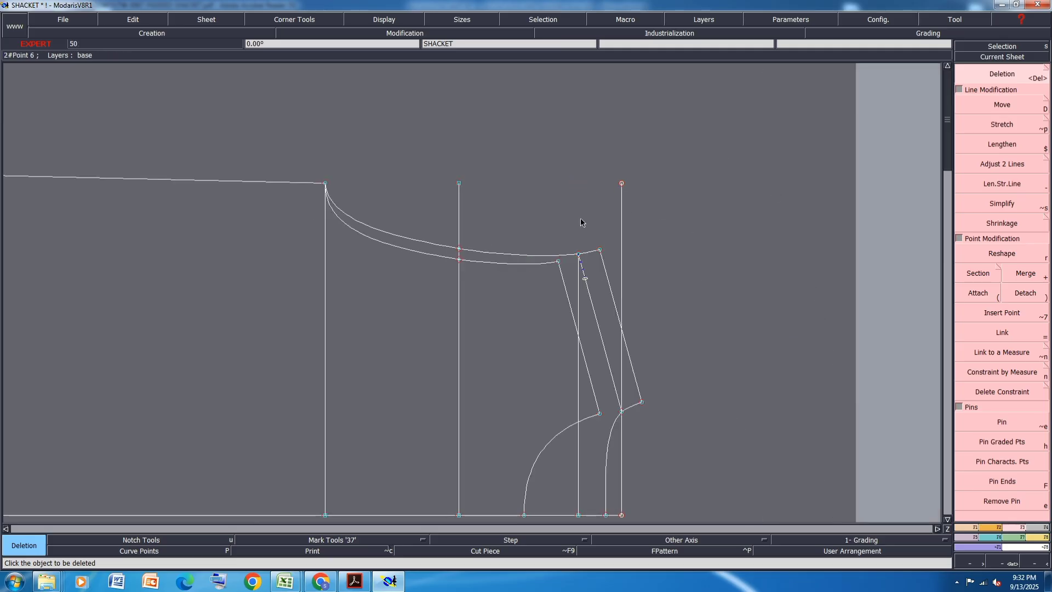
# - Delete the symmetry axis on the middle shoulder line together with its leftover slider point
pyautogui.press('g')
pyautogui.click(585, 274)
pyautogui.press('g')
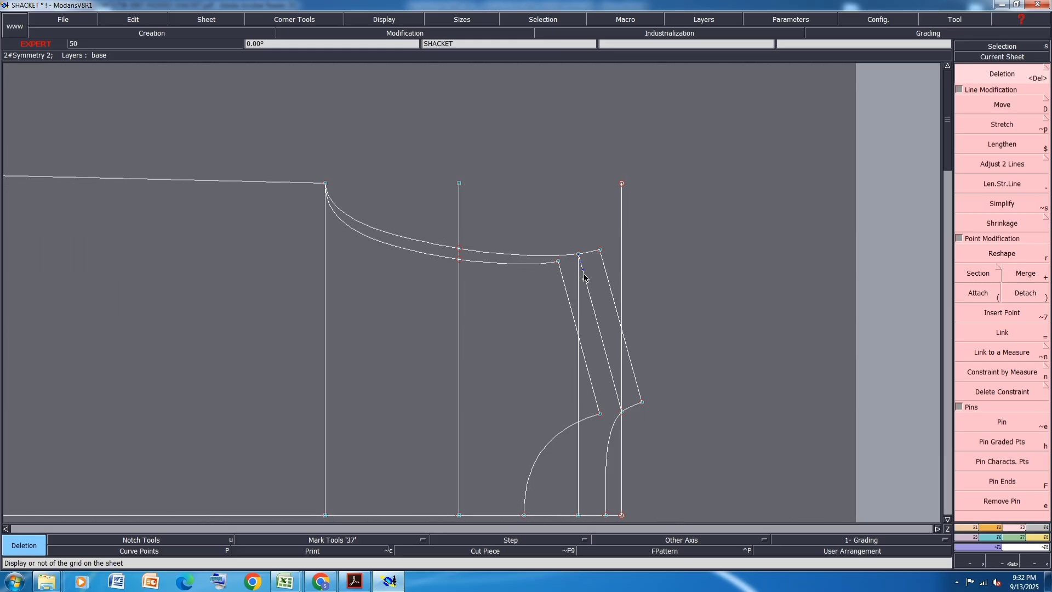
pyautogui.press('Delete')
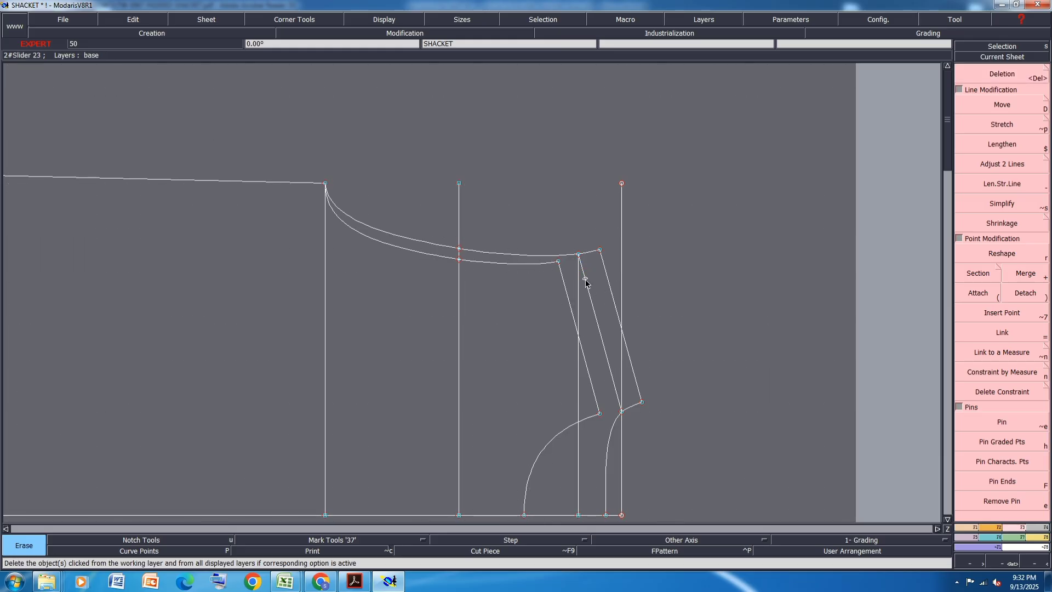
pyautogui.scroll(3, 585, 276)
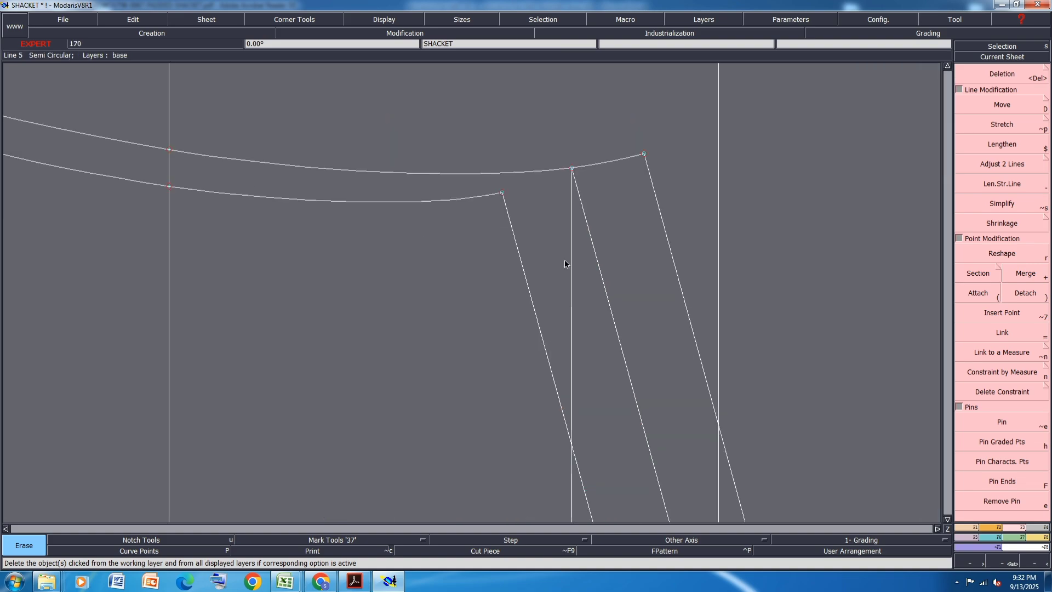
pyautogui.scroll(-2, 565, 260)
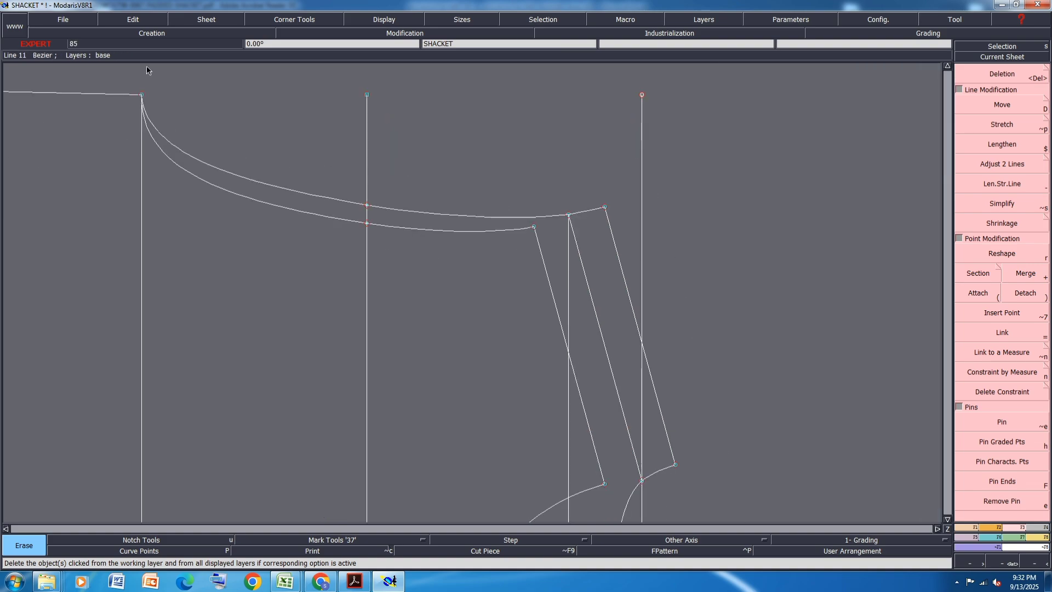
# - Display the curve handles and slightly shorten the back armhole's tangents on the underarm side of the mid-armhole line and near the shoulder
pyautogui.scroll(1, 146, 87)
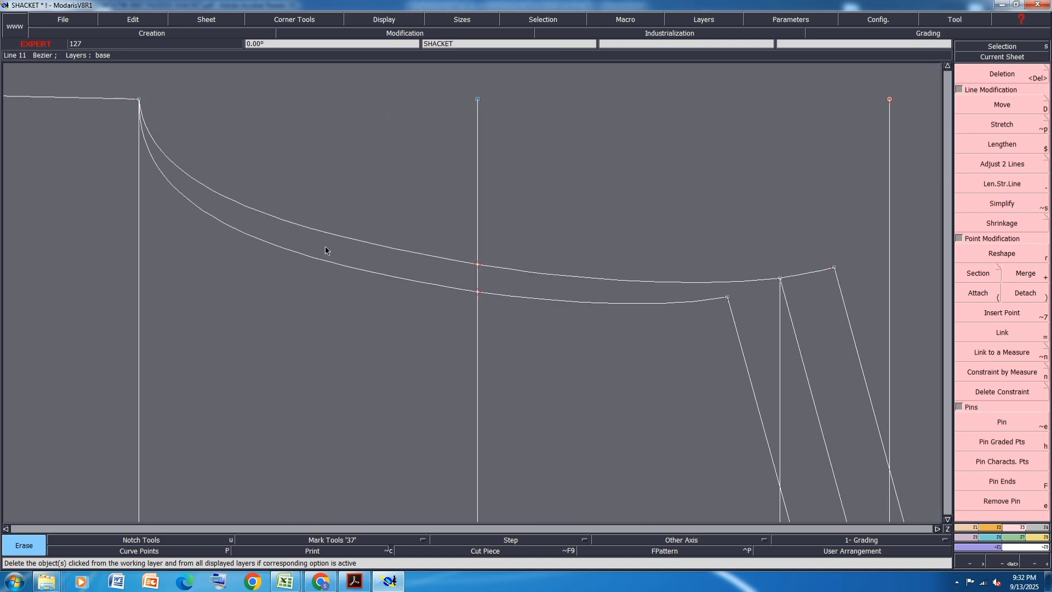
pyautogui.hotkey('shift', 'h')
pyautogui.press('r')
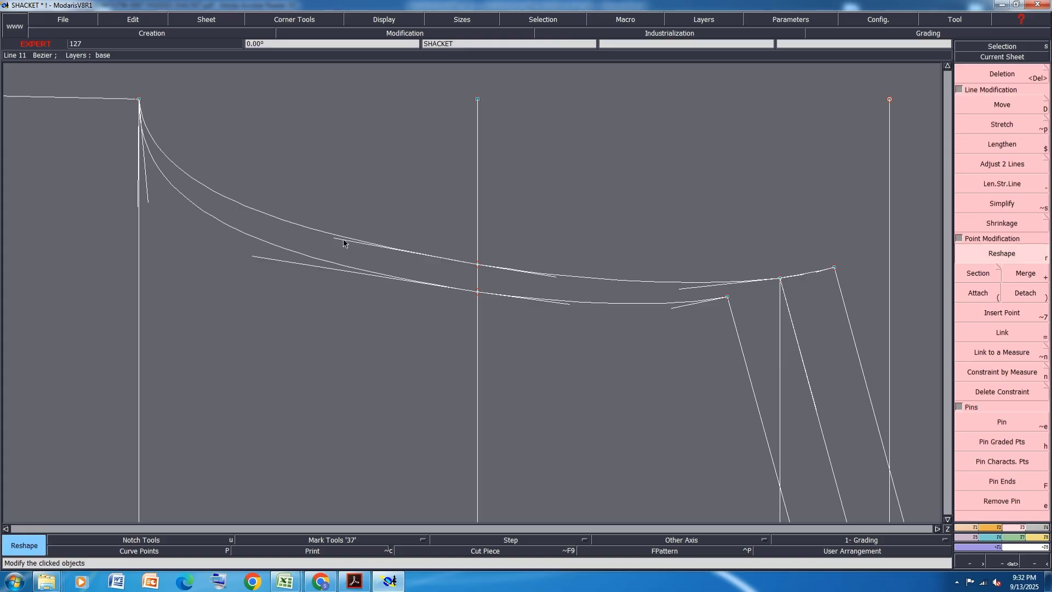
pyautogui.click(349, 248)
pyautogui.click(351, 246)
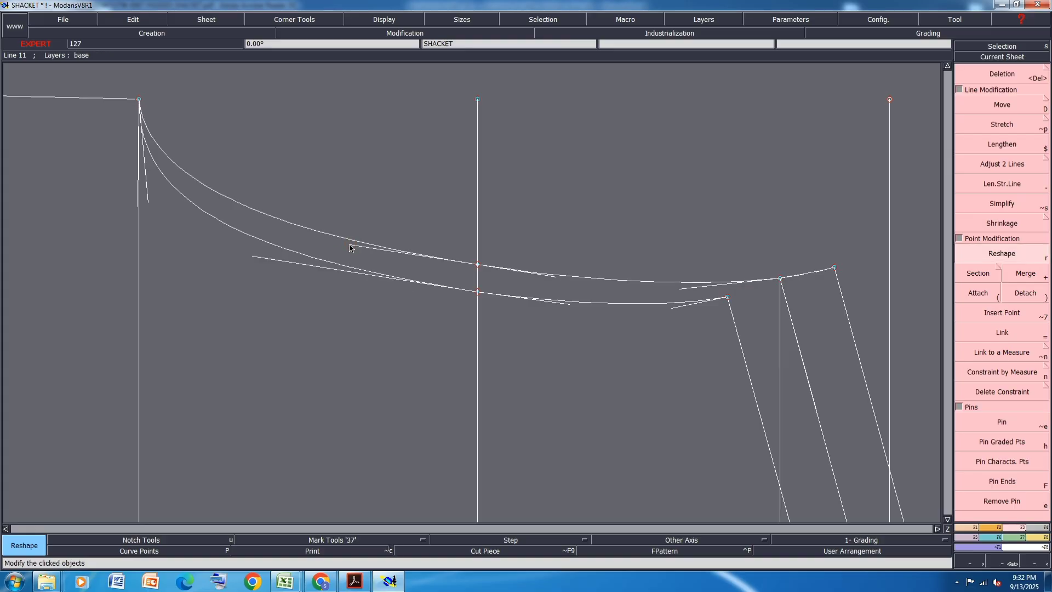
pyautogui.scroll(3, 779, 289)
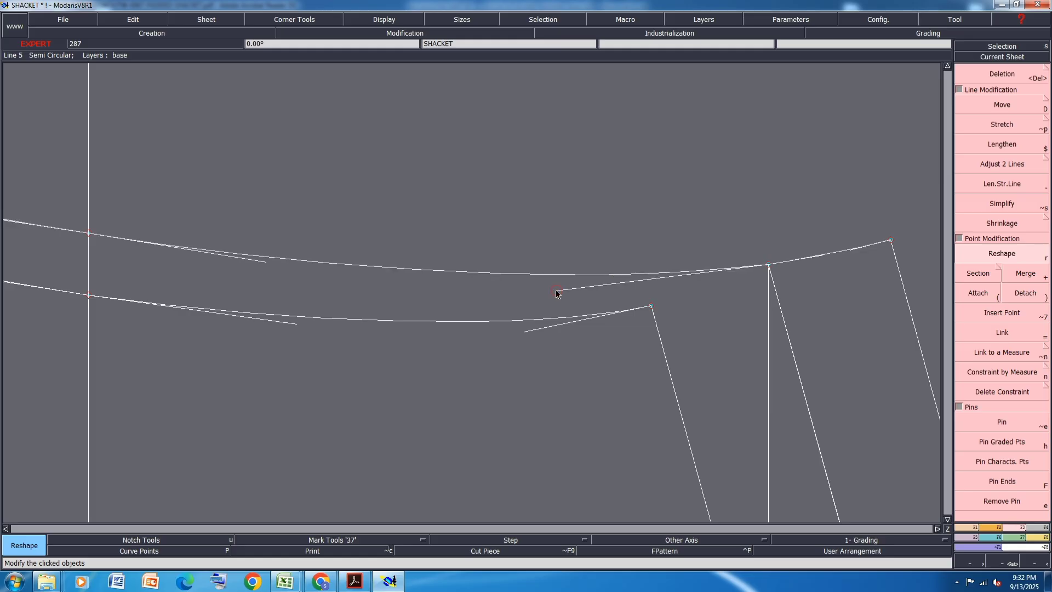
pyautogui.scroll(-3, 608, 229)
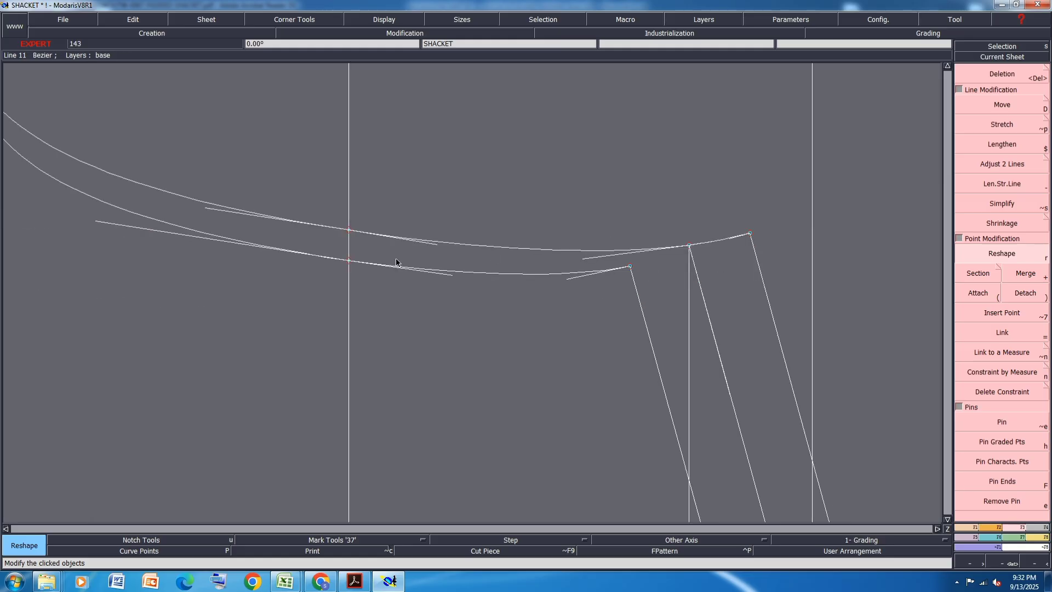
pyautogui.scroll(-3, 394, 269)
pyautogui.scroll(3, 199, 217)
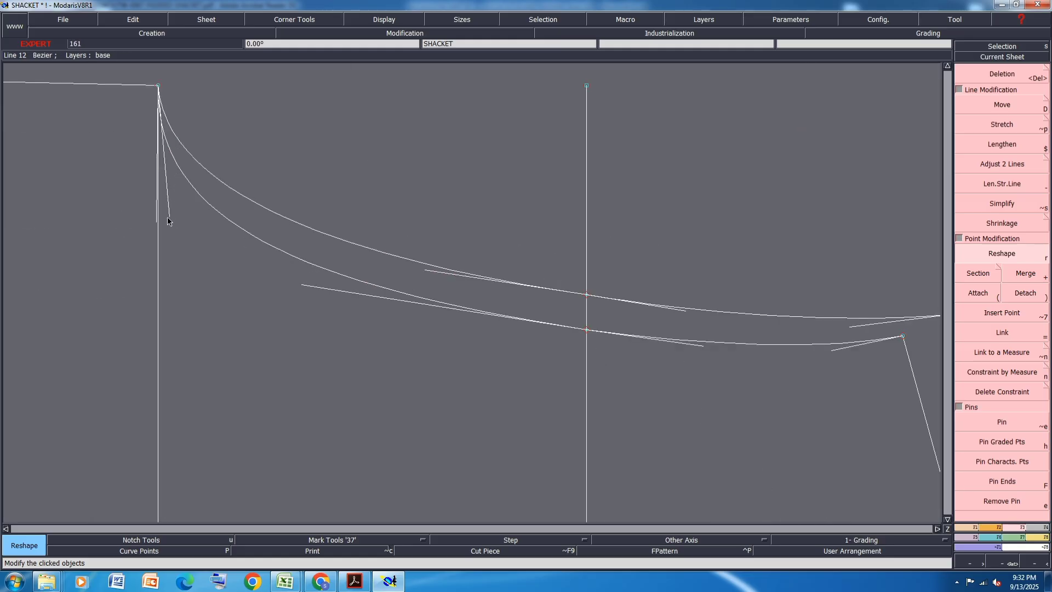
pyautogui.scroll(-3, 406, 275)
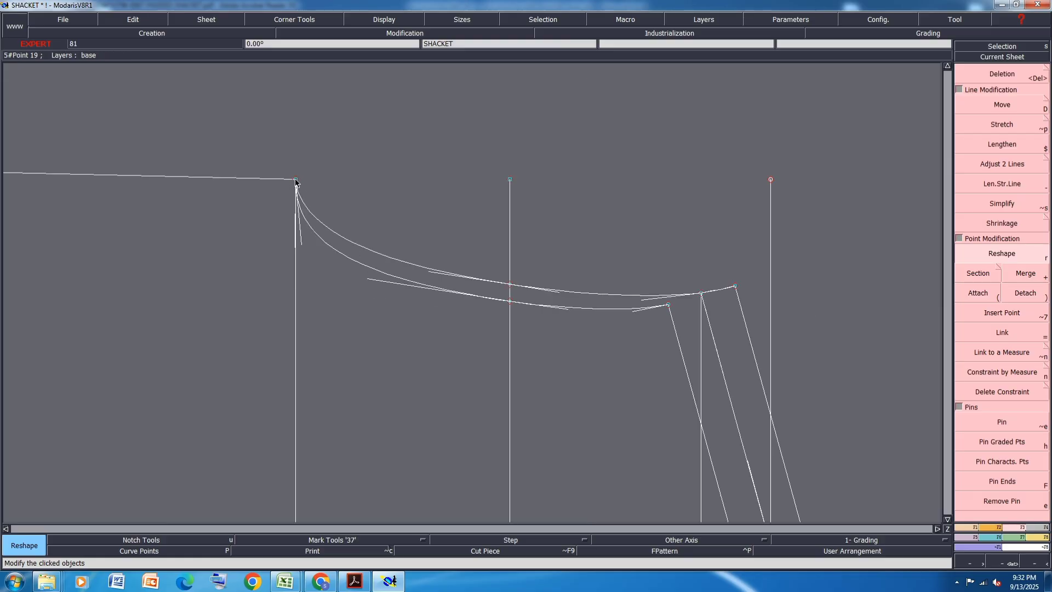
# - Mirror the front armhole across a symmetry axis along the side seam to check the underarm curve, and undo the mirror and axis
pyautogui.press('x')
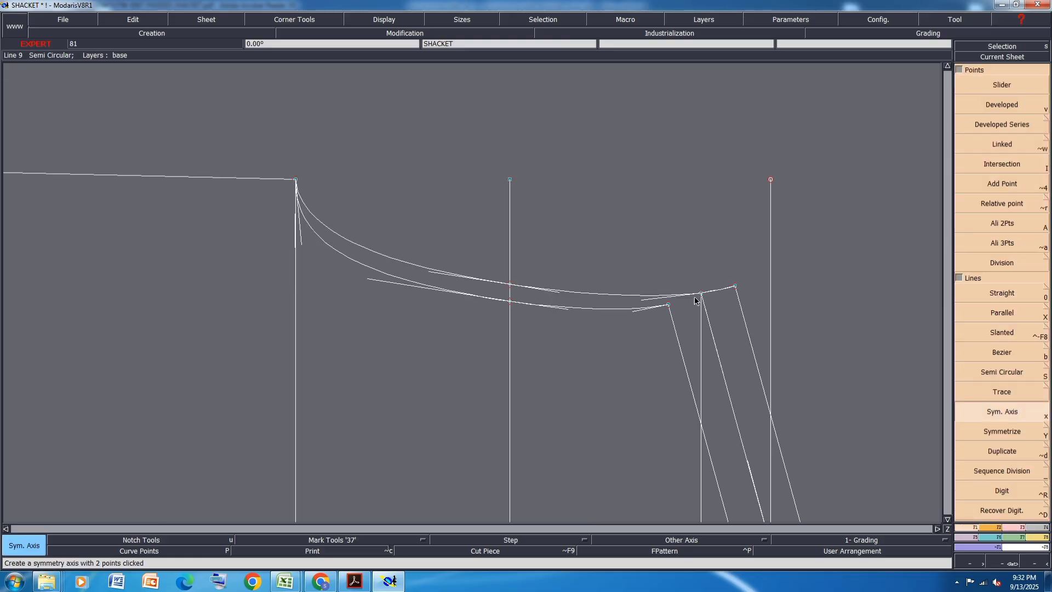
pyautogui.click(232, 178)
pyautogui.click(1003, 432)
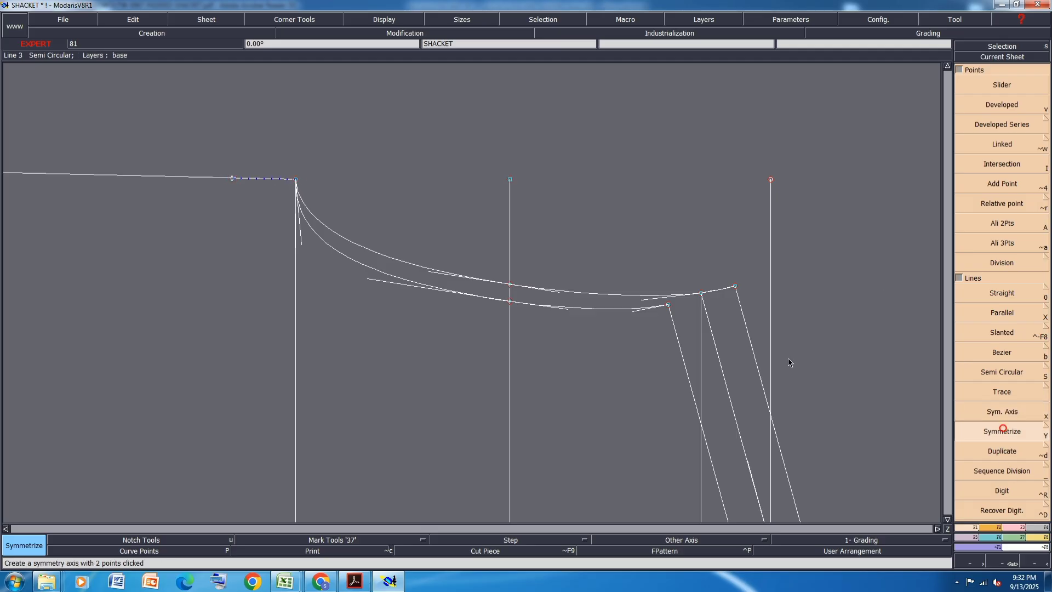
pyautogui.click(354, 262)
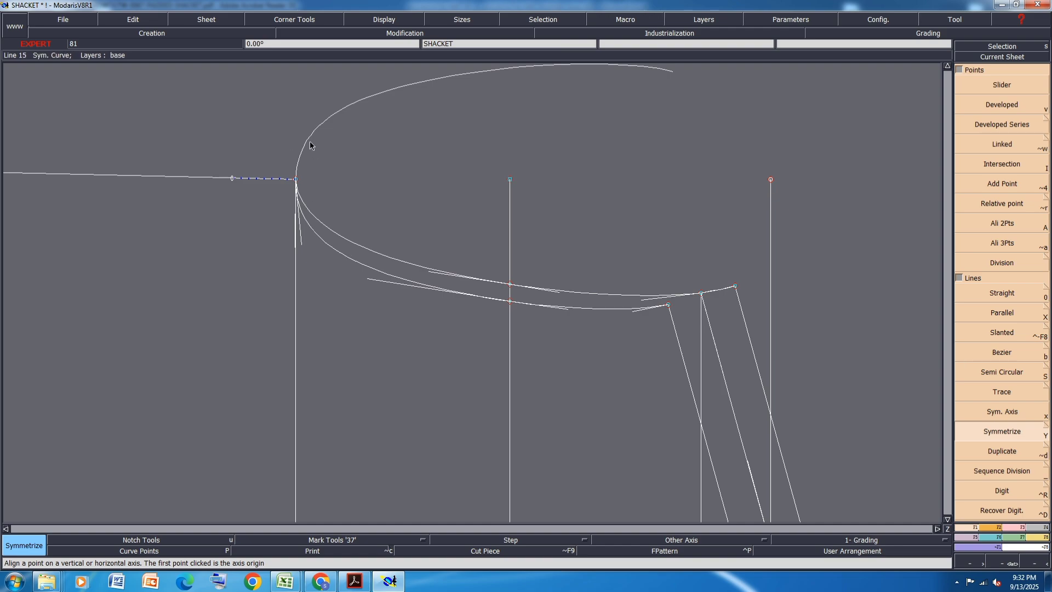
pyautogui.hotkey('ctrl', 'z')
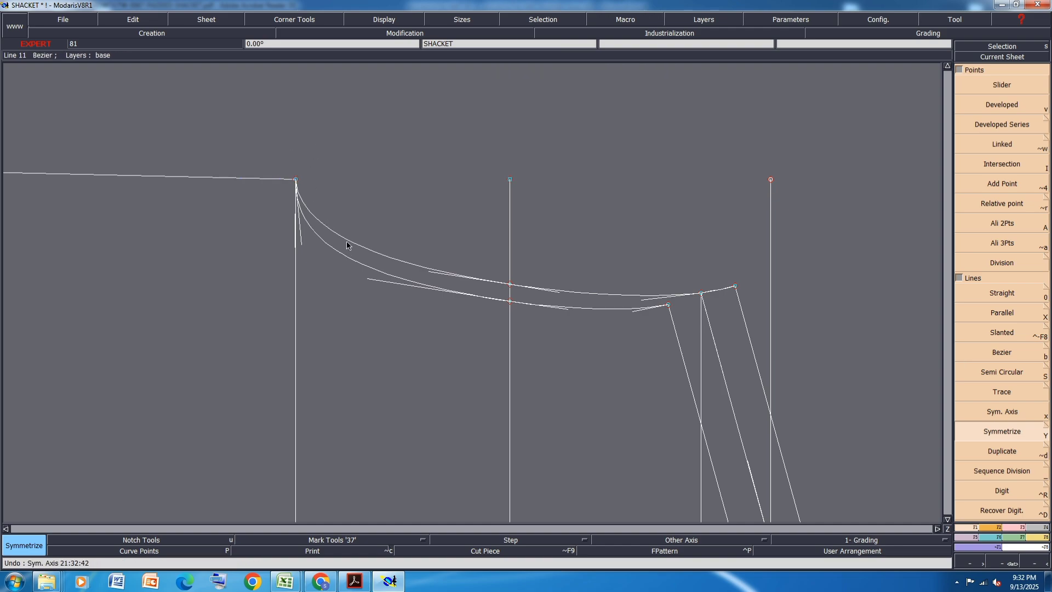
# - Arrange all the sheets on the desk and save the model
pyautogui.press('j')
pyautogui.hotkey('ctrl', 's')
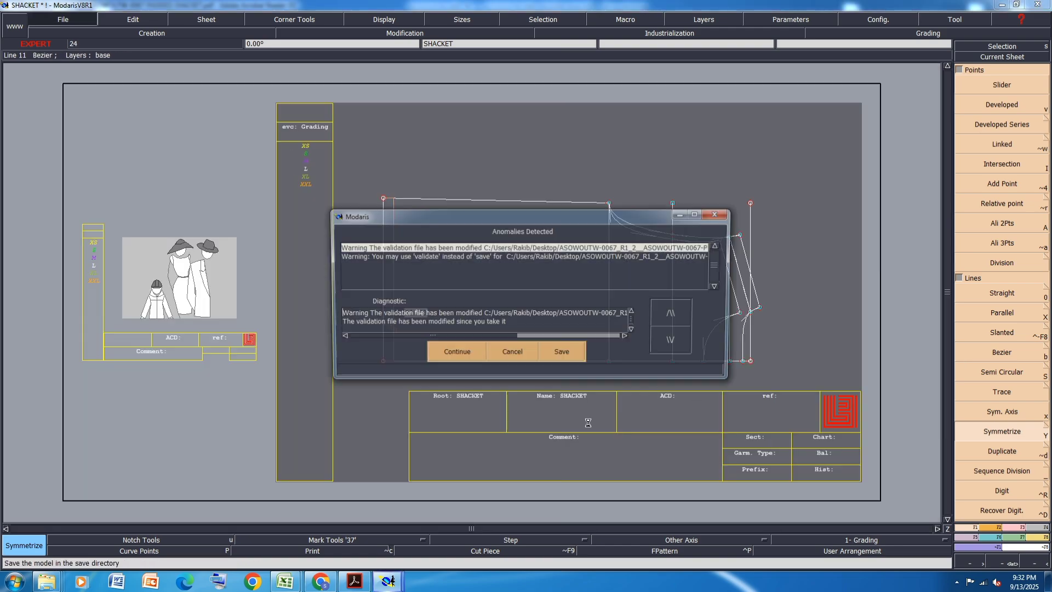
pyautogui.click(452, 355)
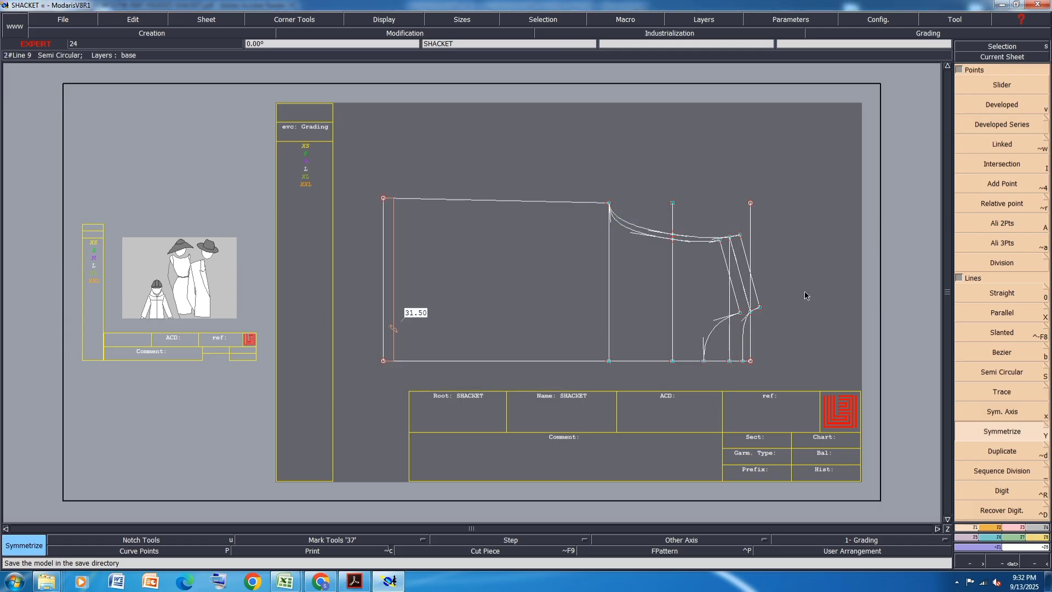
# - Hide the curve handles on the body draft and save the model again
pyautogui.scroll(1, 794, 308)
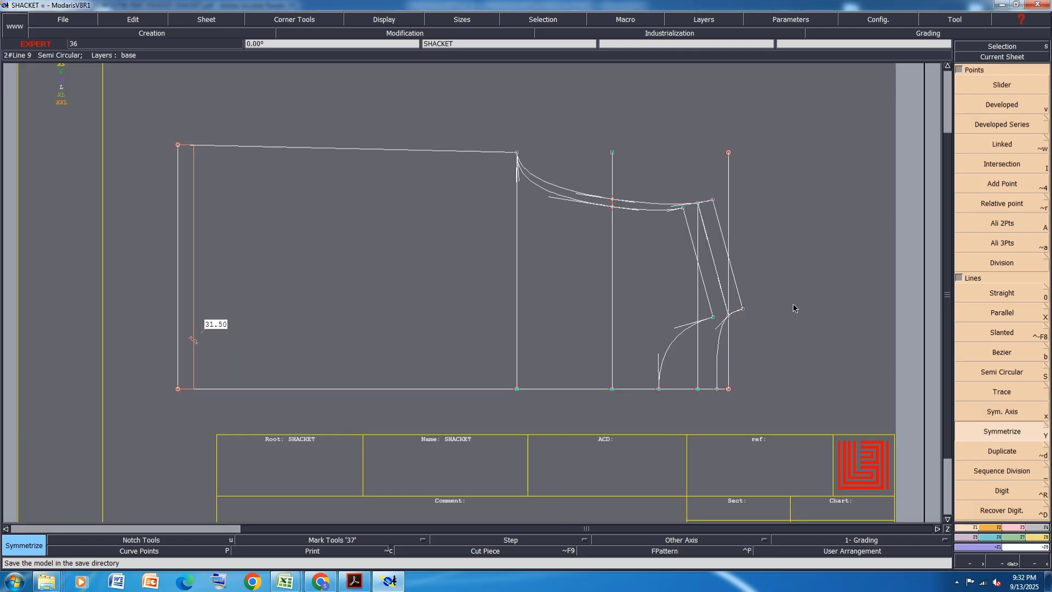
pyautogui.press('h')
pyautogui.hotkey('ctrl', 's')
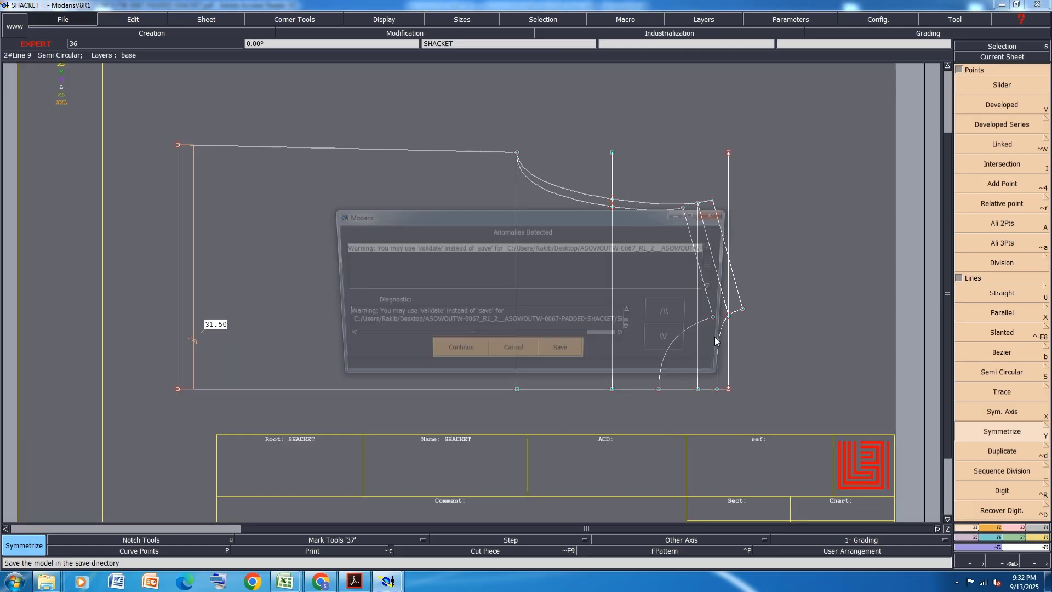
pyautogui.click(455, 354)
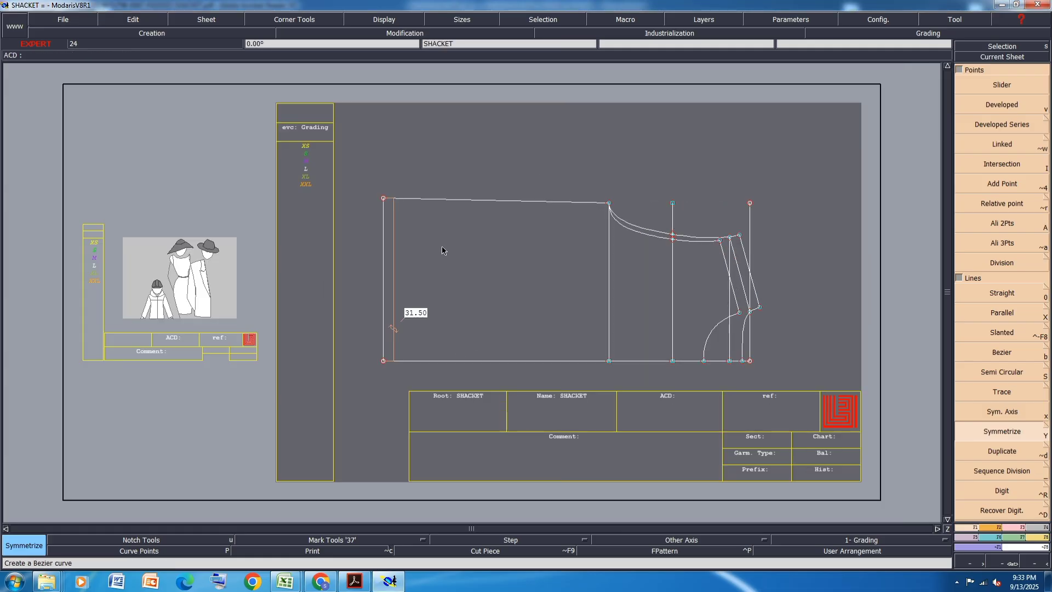
# - Create a new blank sheet and arrange it beside the body draft on the desk
pyautogui.click(206, 19)
pyautogui.click(222, 31)
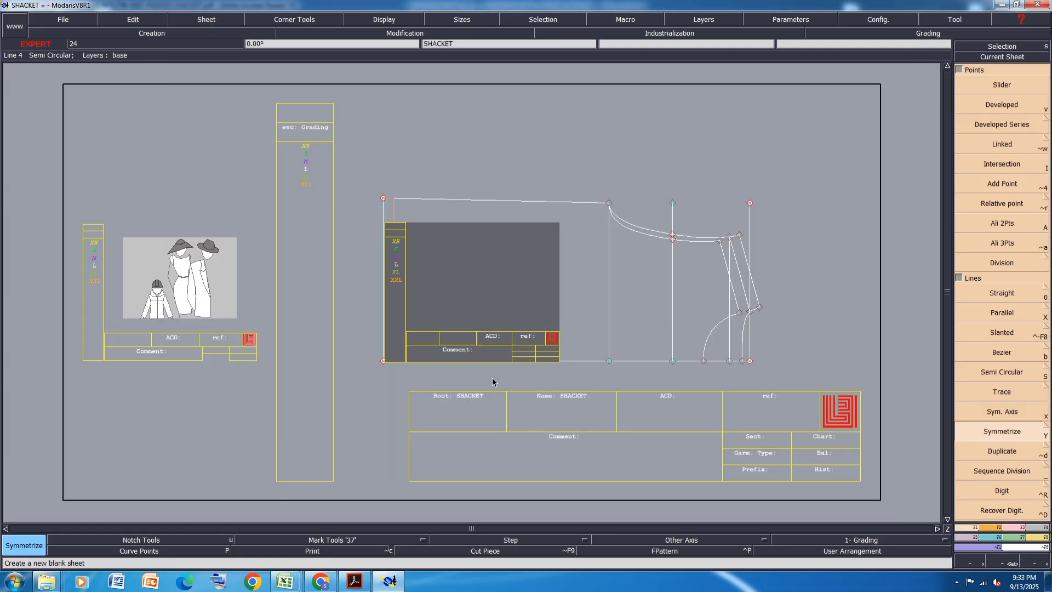
pyautogui.press('j')
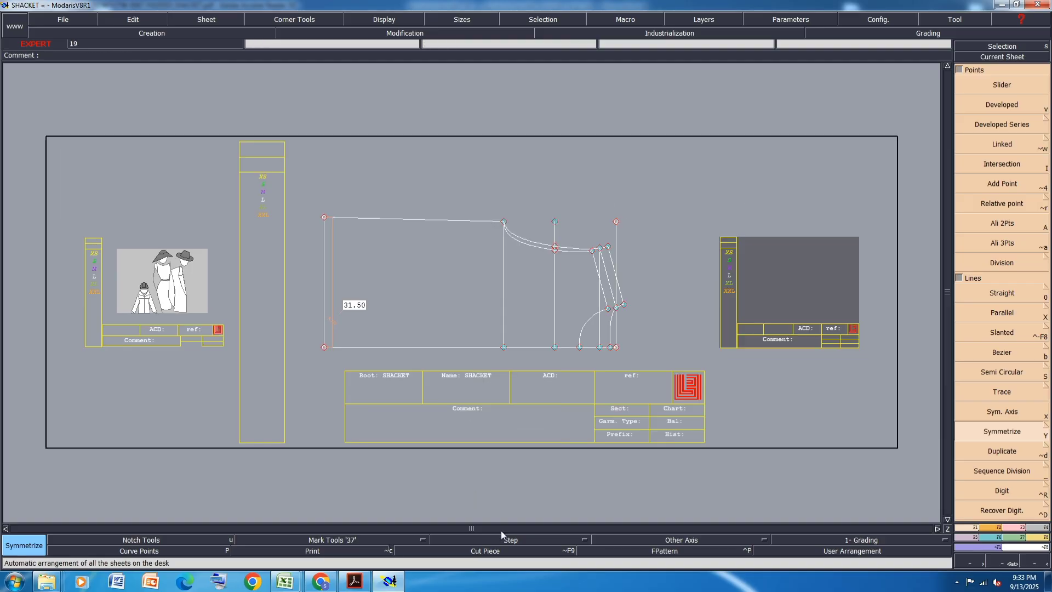
# - In the Excel measurement sheet of ASOWOUTW-0067, highlight the Sleeve Length row in yellow
pyautogui.moveTo(287, 585)
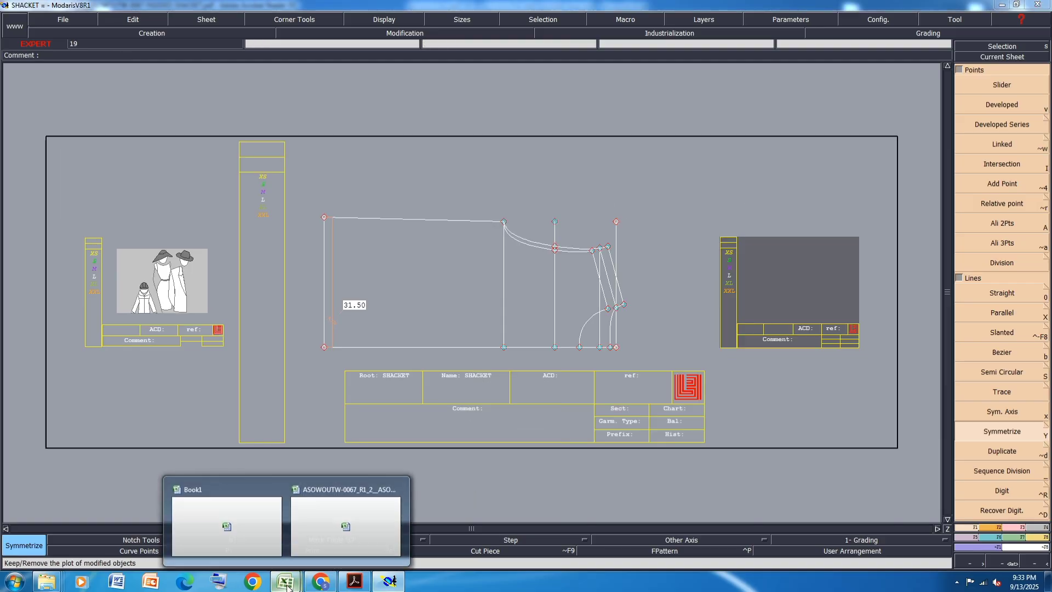
pyautogui.click(332, 534)
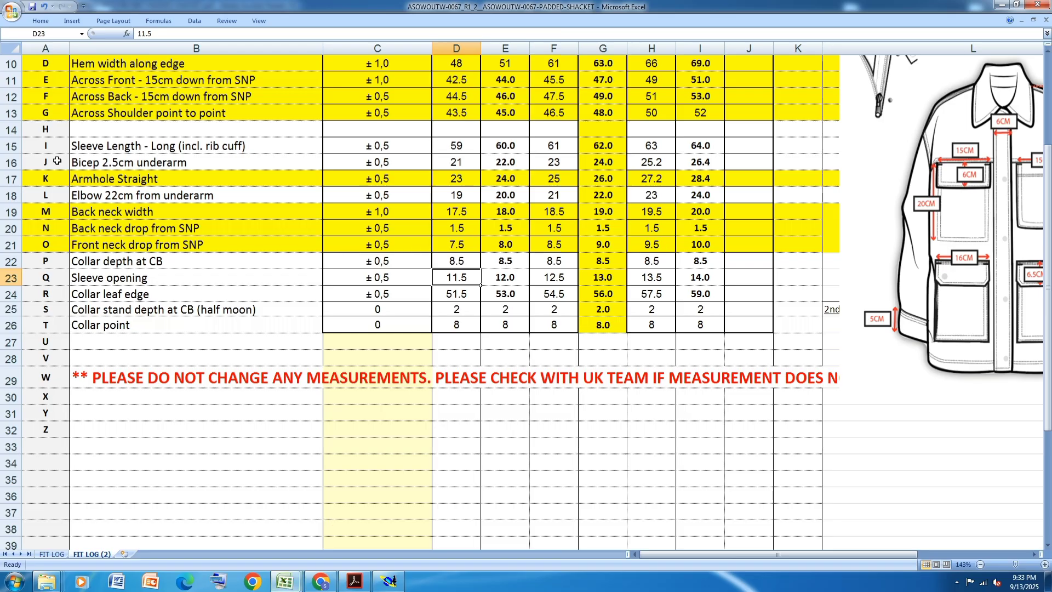
pyautogui.click(13, 145)
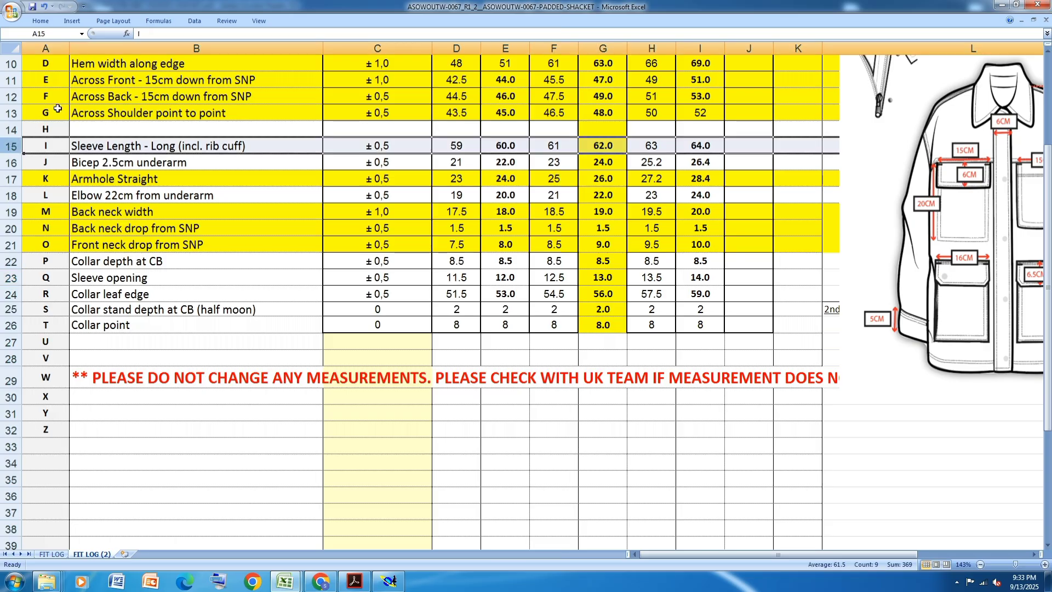
pyautogui.click(41, 21)
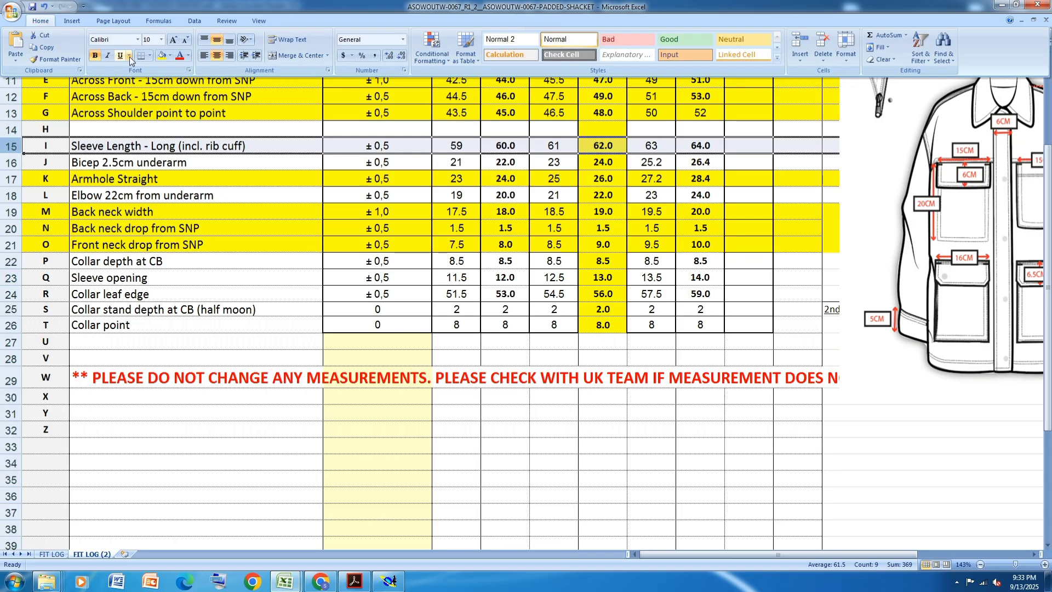
pyautogui.click(162, 56)
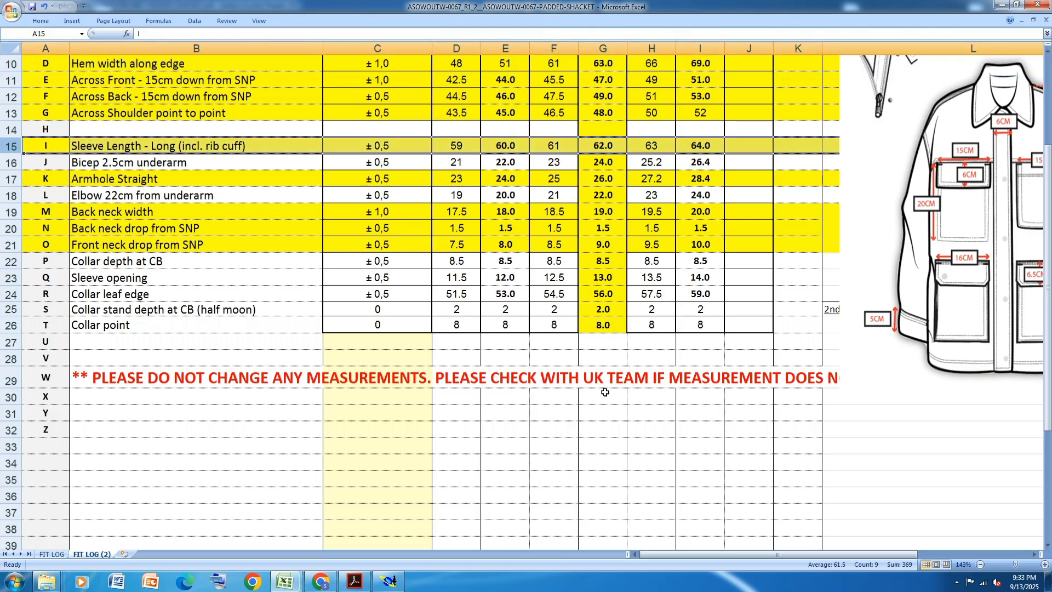
# - Back in Modaris, draw a straight horizontal sleeve length line on the new blank sheet with dx 62 cm and dy 0
pyautogui.click(390, 582)
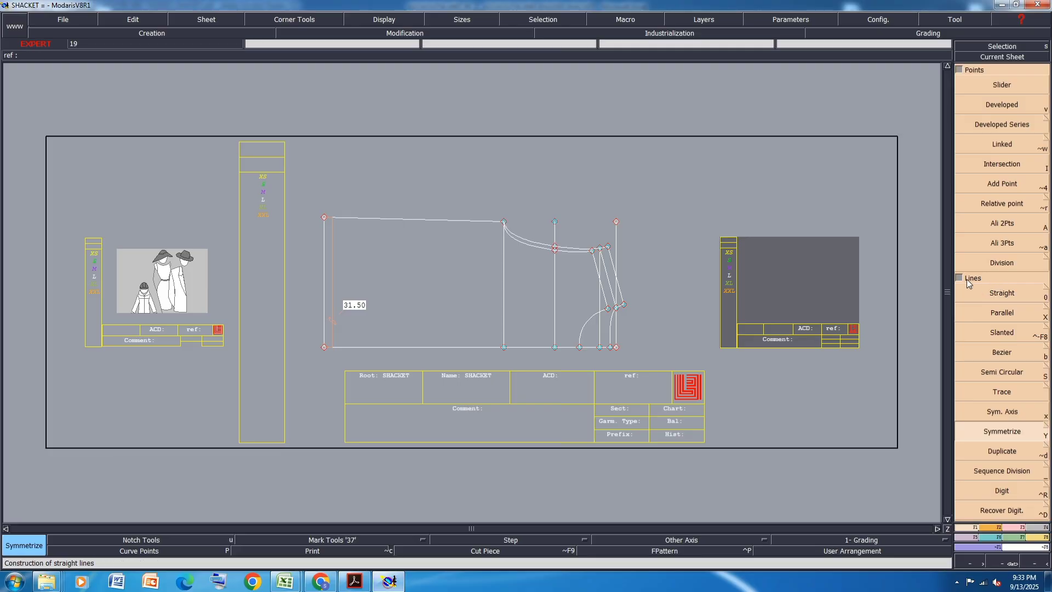
pyautogui.scroll(2, 913, 284)
pyautogui.click(1028, 293)
pyautogui.click(707, 293)
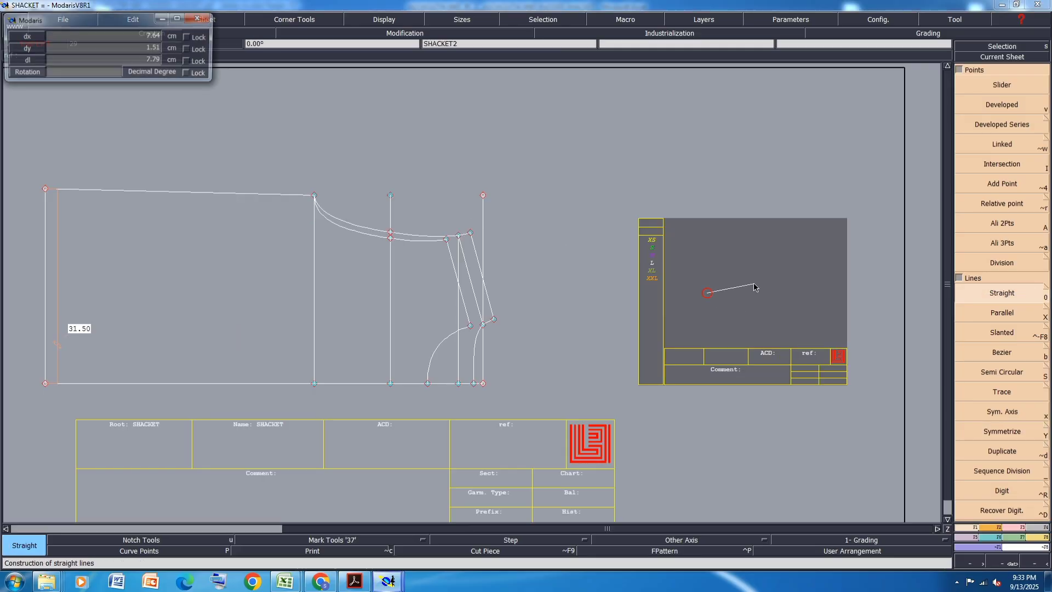
pyautogui.write('62')
pyautogui.press('Return')
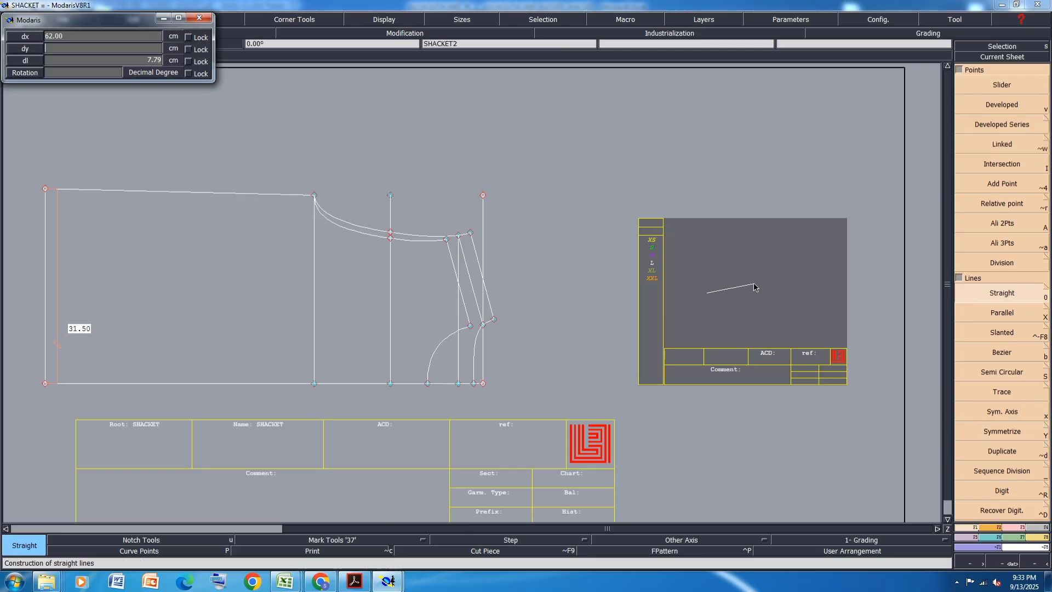
pyautogui.write('0')
pyautogui.press('Return')
pyautogui.scroll(-3, 784, 299)
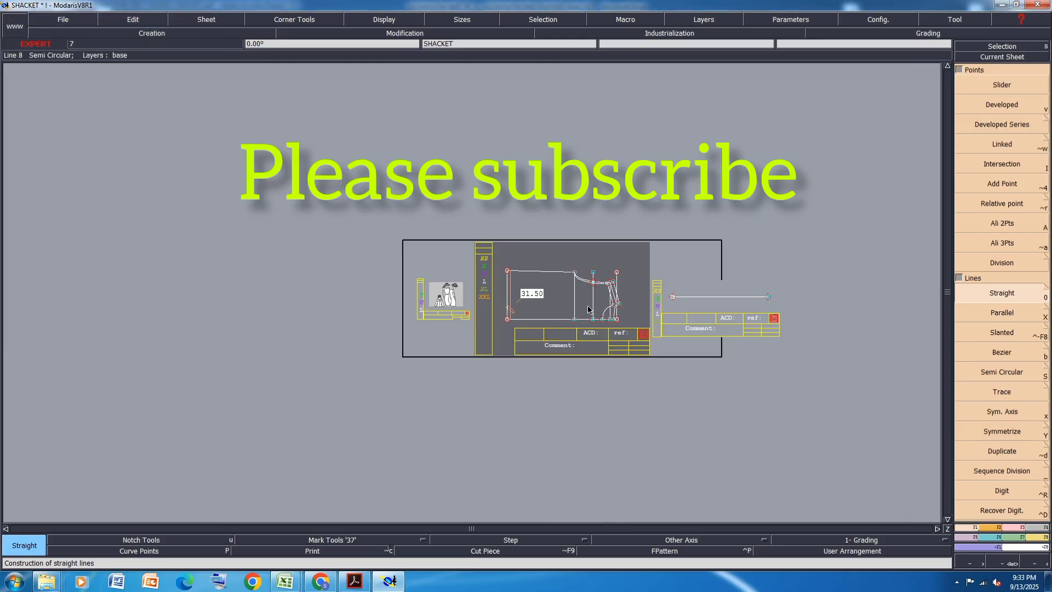
pyautogui.scroll(3, 784, 299)
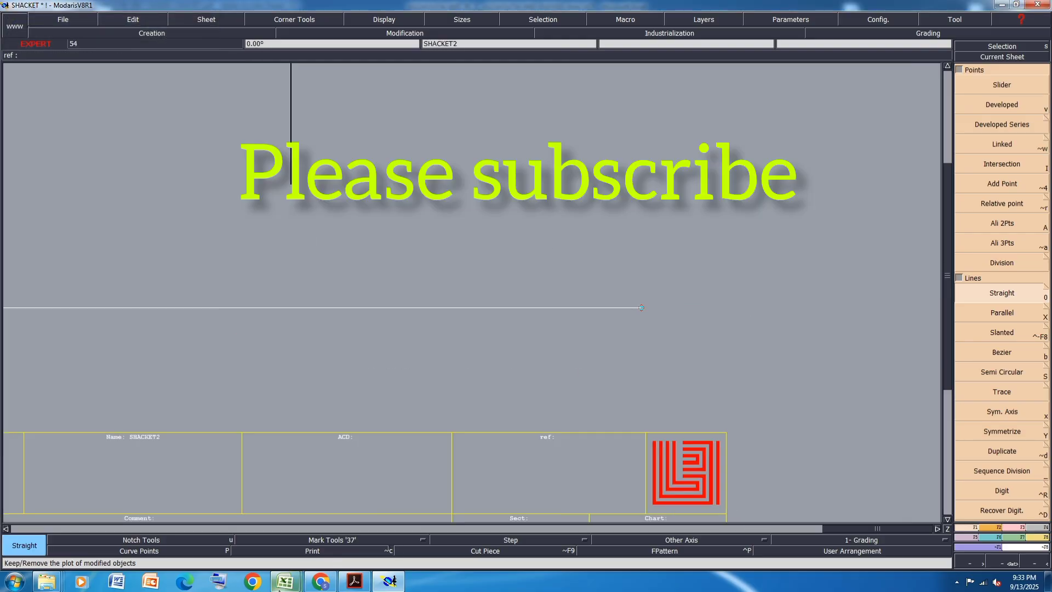
# - In the Excel measurement sheet, highlight the Bicep 2.5cm underarm row in yellow
pyautogui.moveTo(285, 580)
pyautogui.click(343, 519)
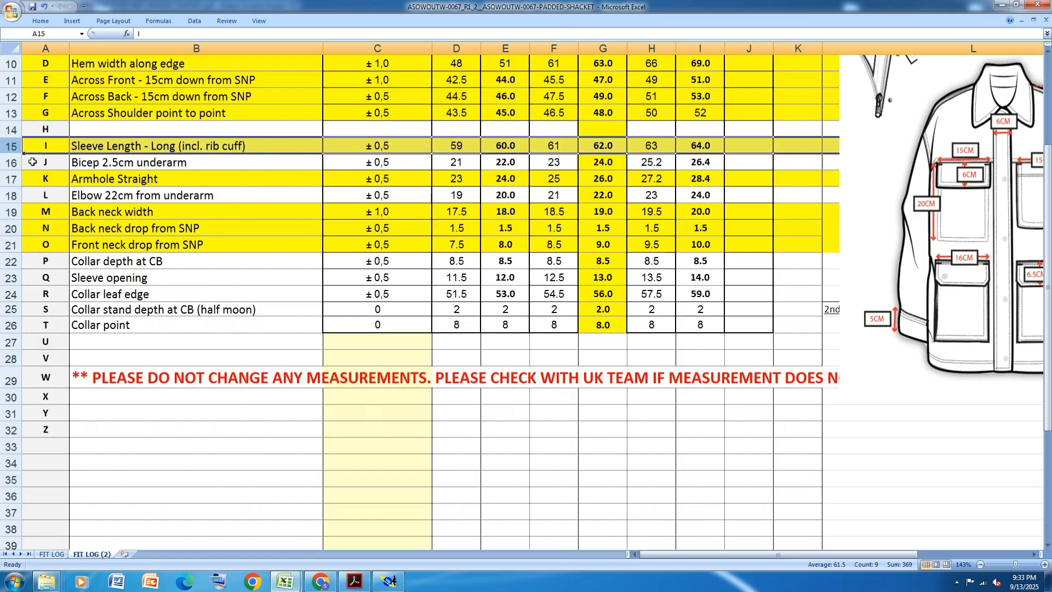
pyautogui.click(8, 162)
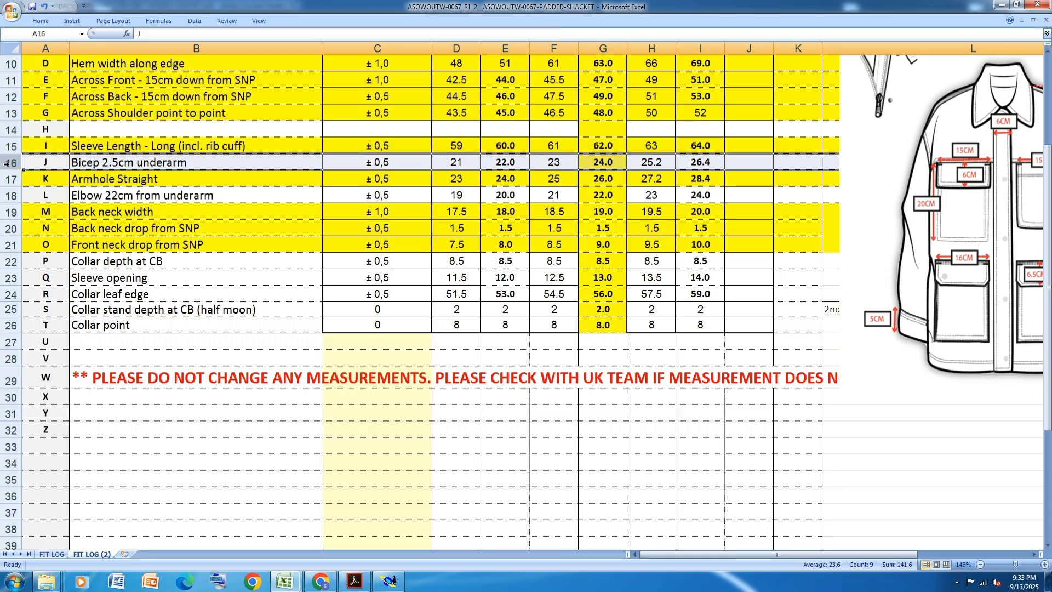
pyautogui.click(42, 22)
pyautogui.click(160, 57)
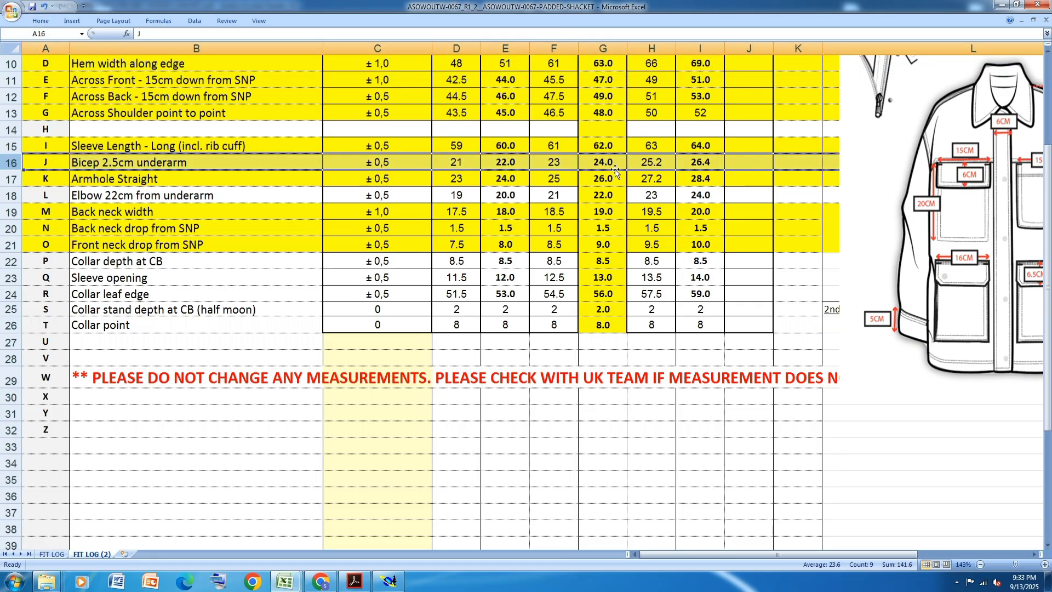
# - Back in Modaris, draw a slanted Bezier cap line from the sleeve line's right end, dx -15 cm and rising by the 24 cm L bicep width
pyautogui.click(389, 581)
pyautogui.scroll(-1, 673, 373)
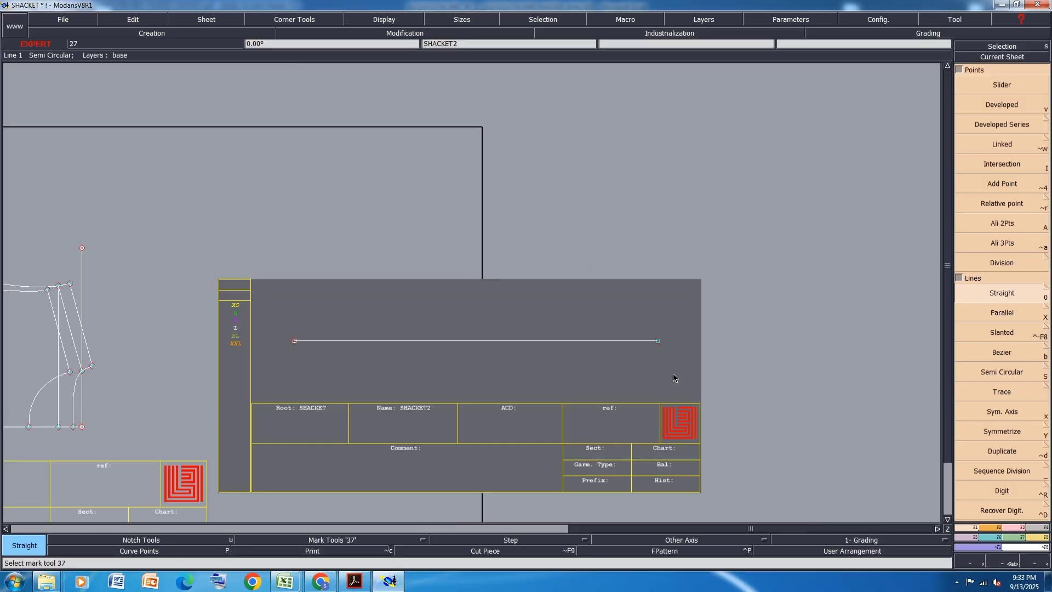
pyautogui.press('b')
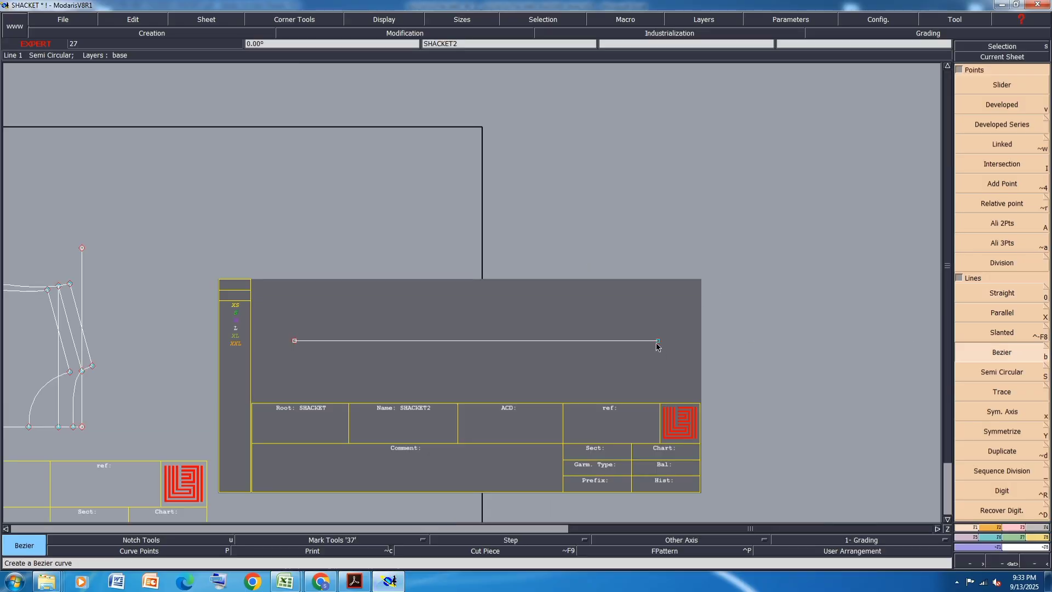
pyautogui.click(658, 340)
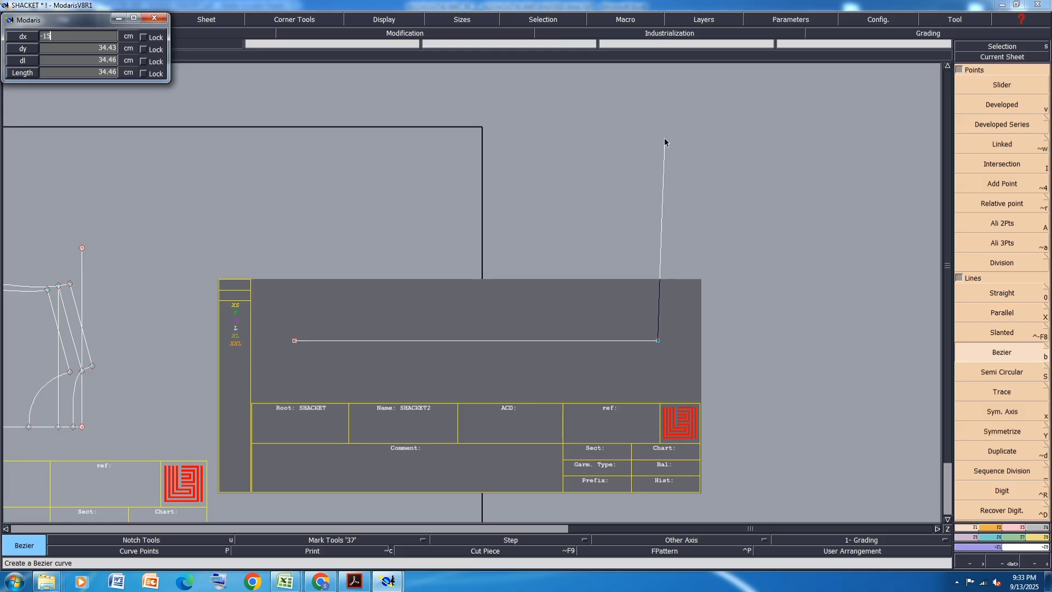
pyautogui.press('Return')
pyautogui.rightClick(591, 324)
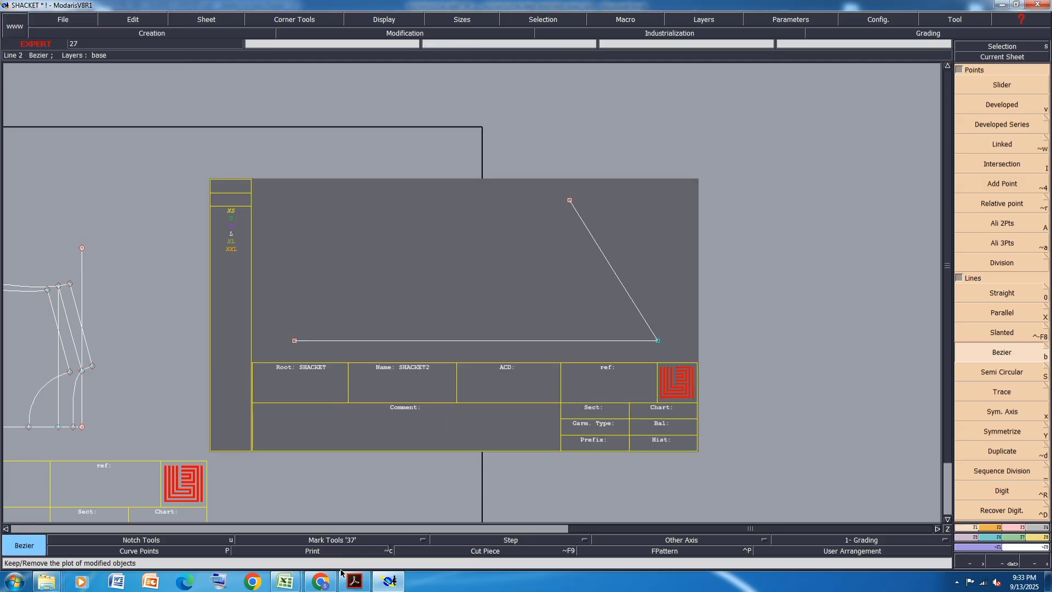
# - In the Excel measurement sheet, highlight the Elbow 22cm from underarm and Sleeve opening rows in yellow
pyautogui.click(285, 581)
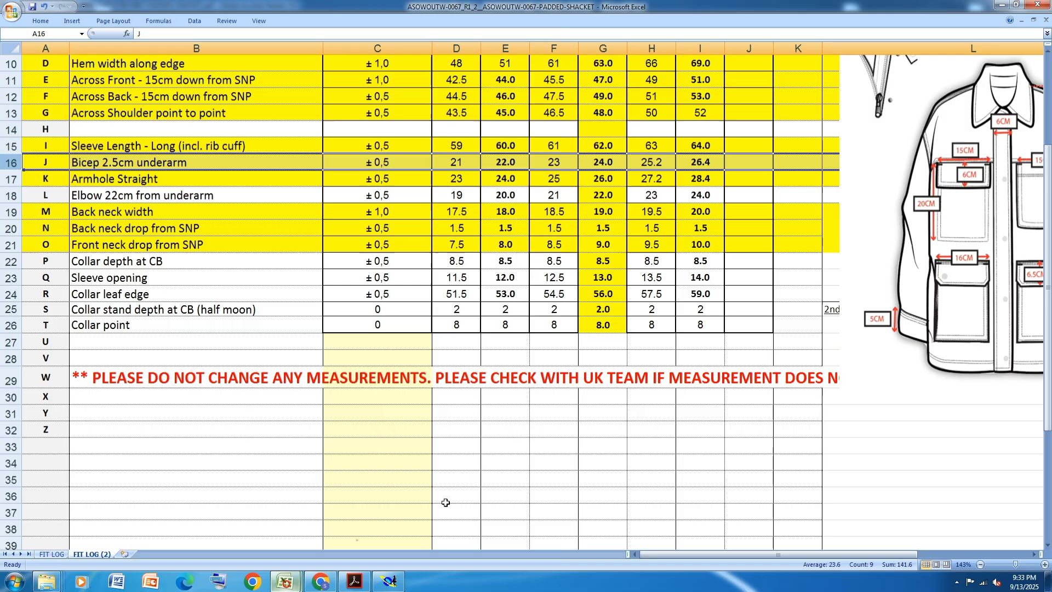
pyautogui.click(15, 195)
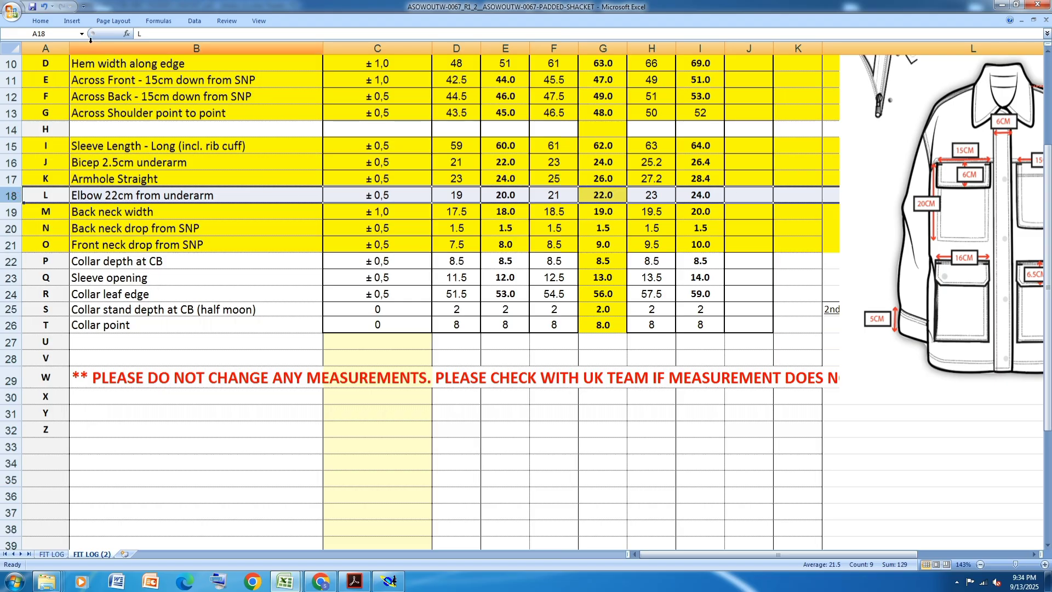
pyautogui.click(40, 21)
pyautogui.click(159, 57)
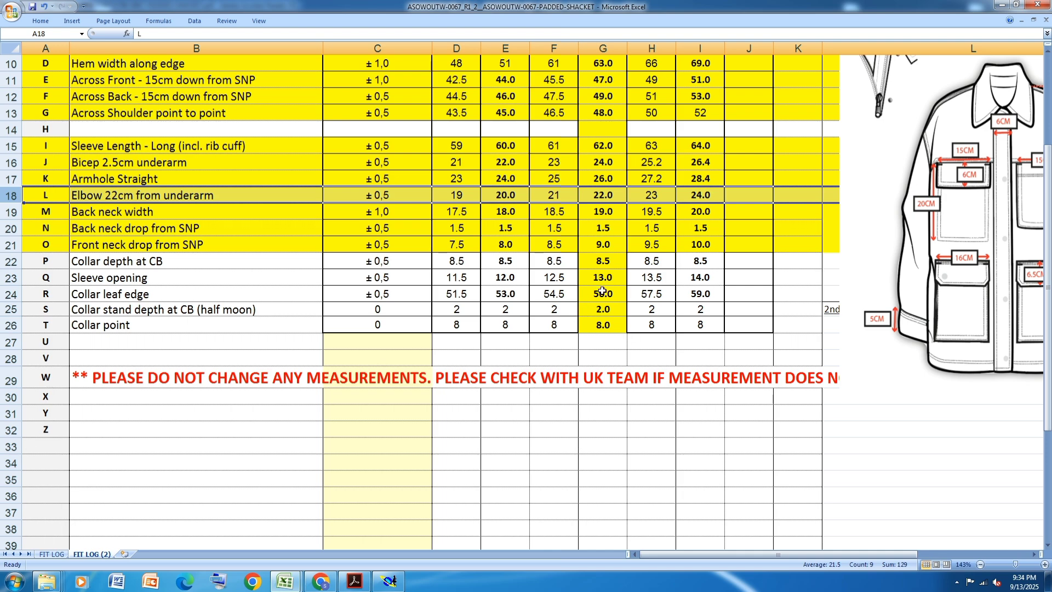
pyautogui.click(7, 279)
pyautogui.click(40, 21)
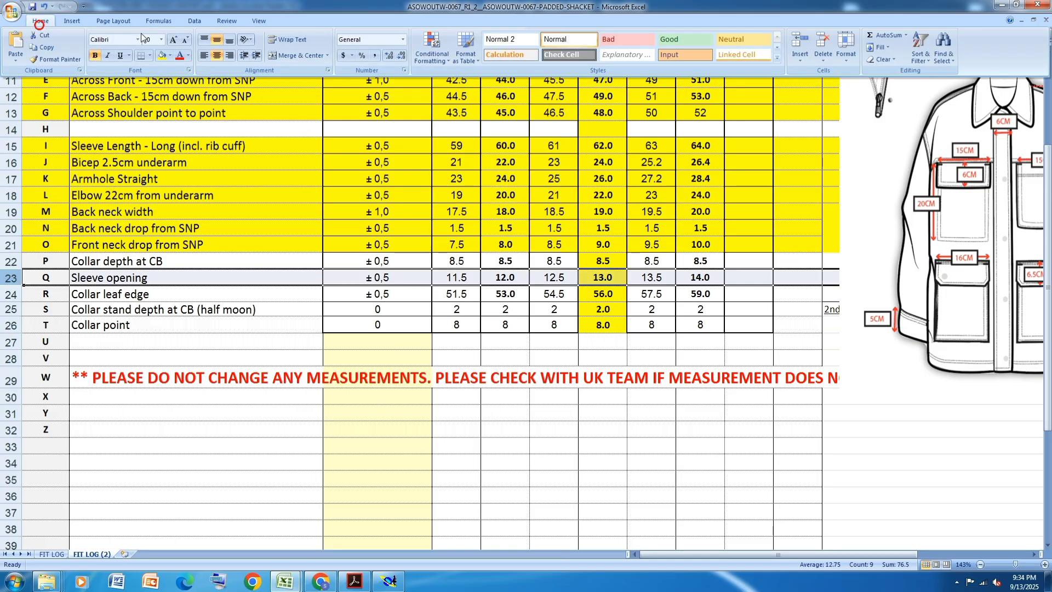
pyautogui.click(161, 55)
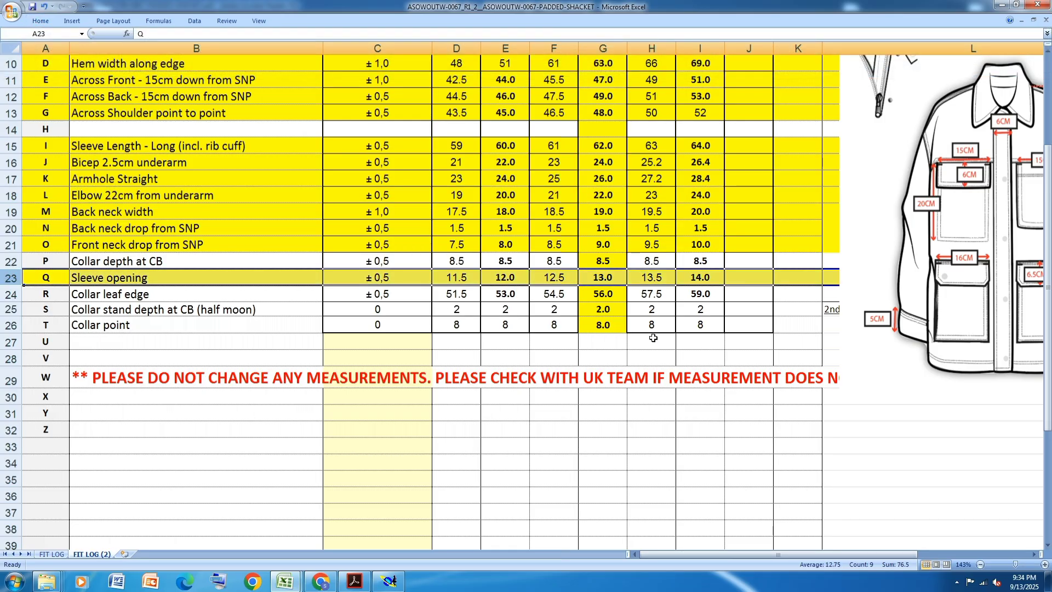
# - Back in Modaris, draw a straight vertical line up from the sleeve line's left end, dx 0, for the 13 cm L sleeve opening
pyautogui.click(390, 581)
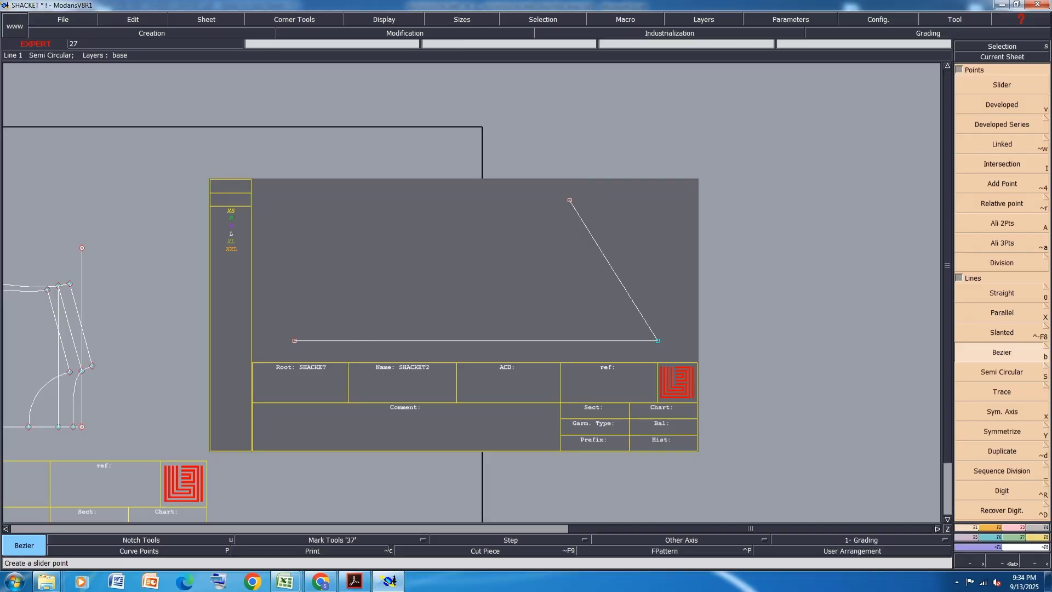
pyautogui.click(995, 294)
pyautogui.click(295, 341)
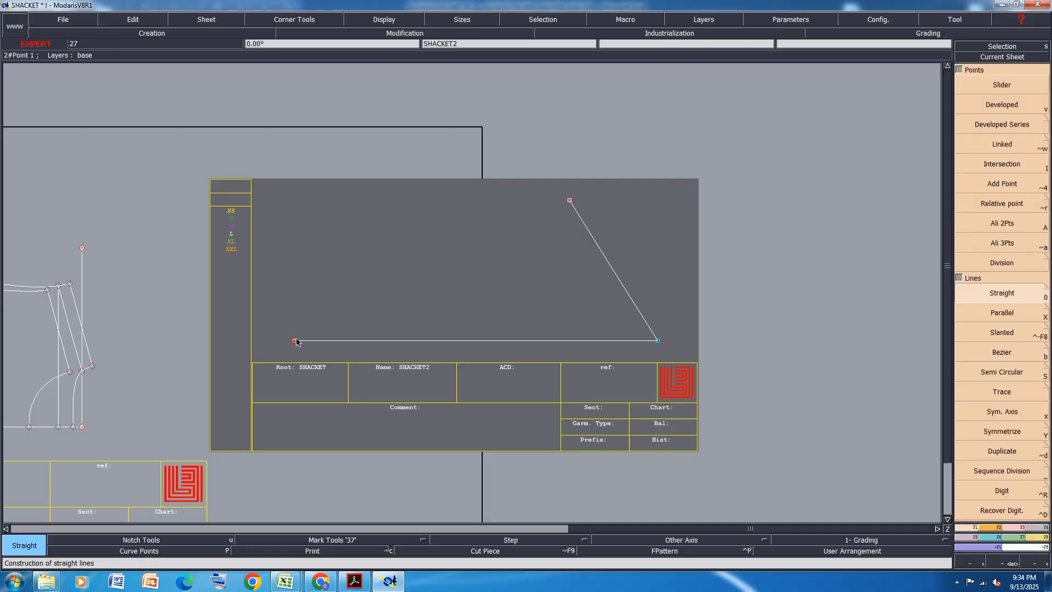
pyautogui.write('0')
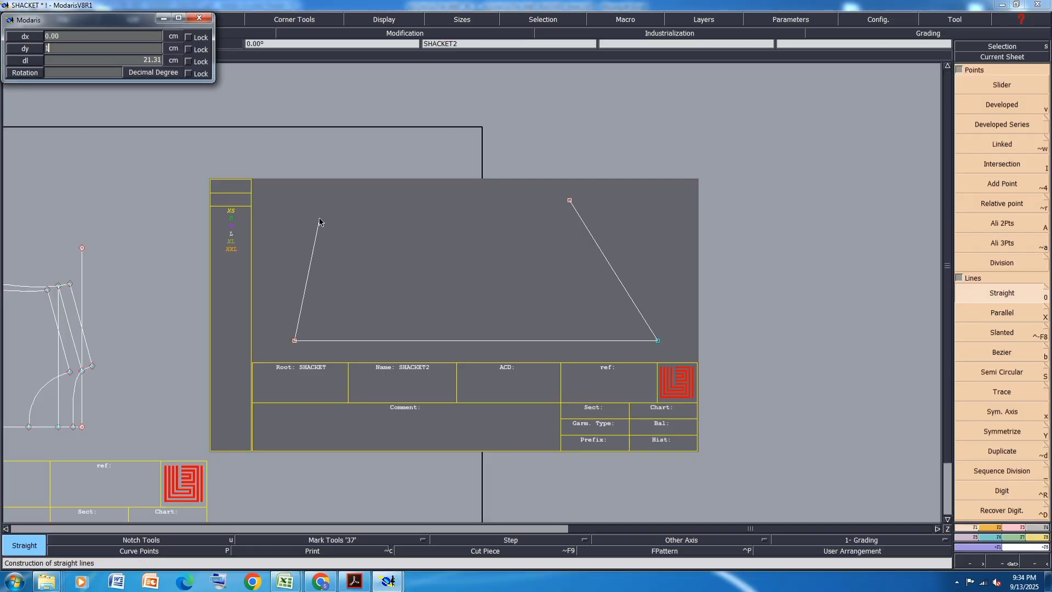
pyautogui.press('Return')
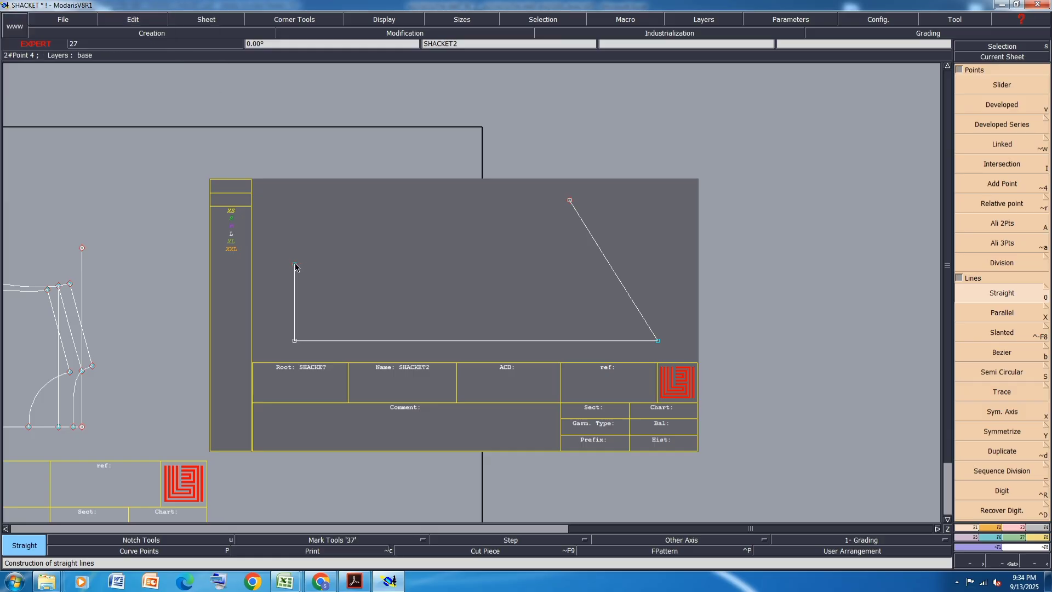
# - Draw a Bezier underarm seam from the upper end of the sleeve opening to the bicep point, and save the model
pyautogui.press('b')
pyautogui.click(295, 264)
pyautogui.click(570, 201)
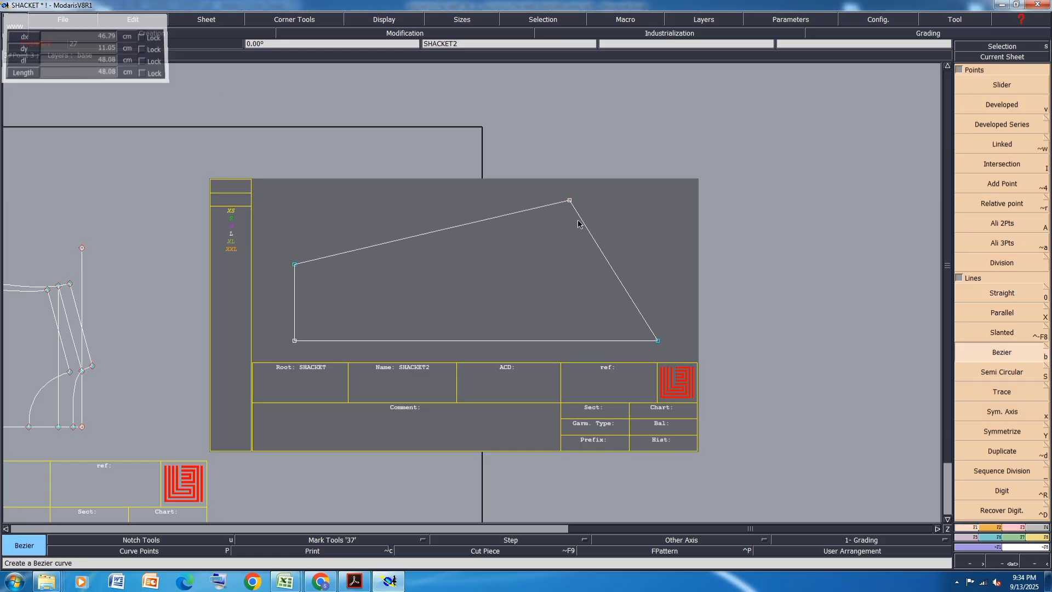
pyautogui.hotkey('ctrl', 's')
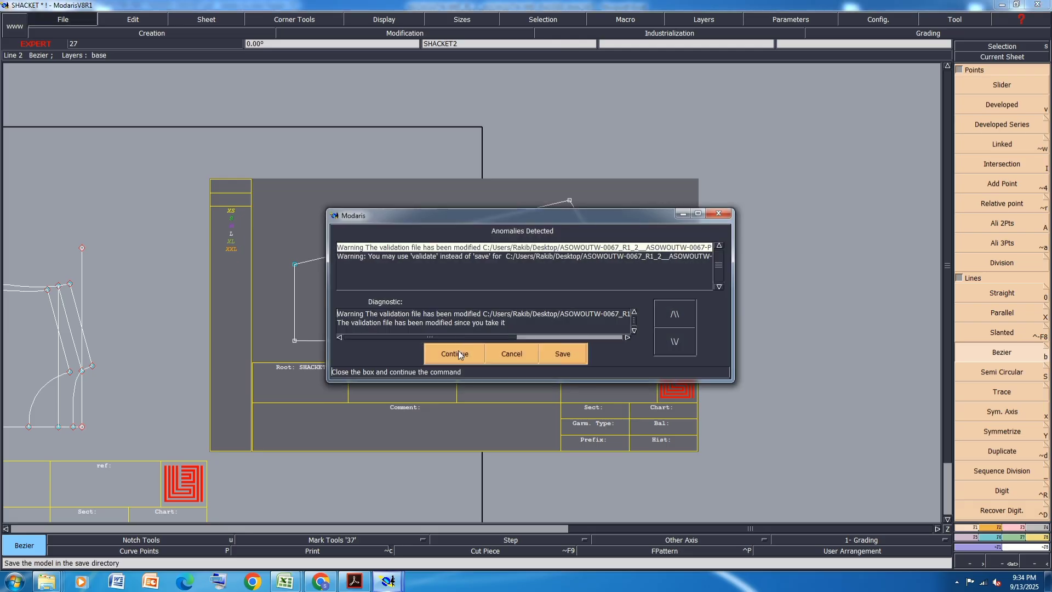
pyautogui.click(458, 351)
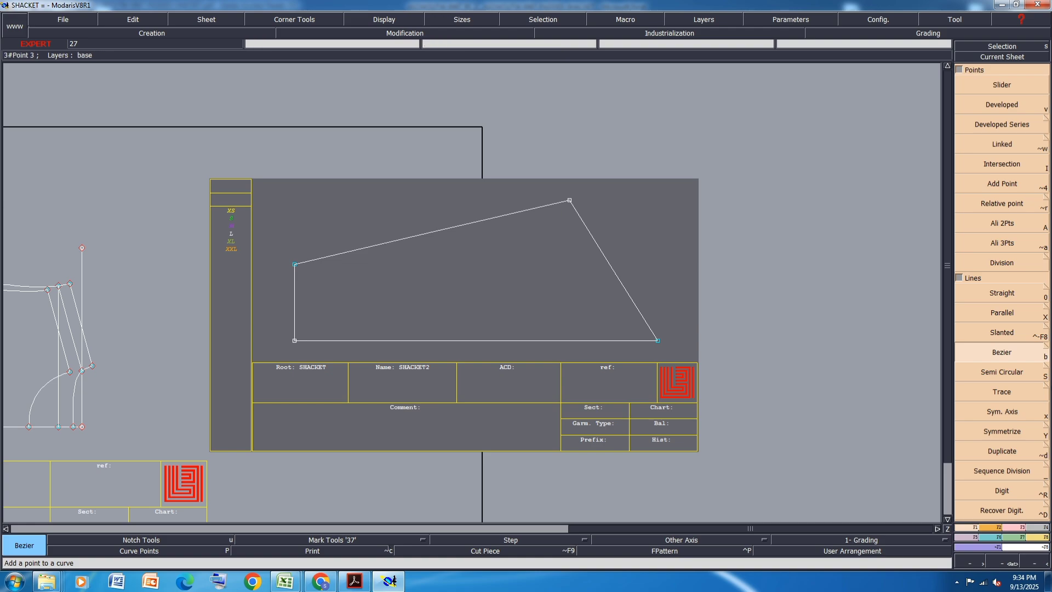
# - Move the sleeve's bicep point by -2.5 cm in X and 0 in Y, and delete the slanted cap line
pyautogui.click(1012, 528)
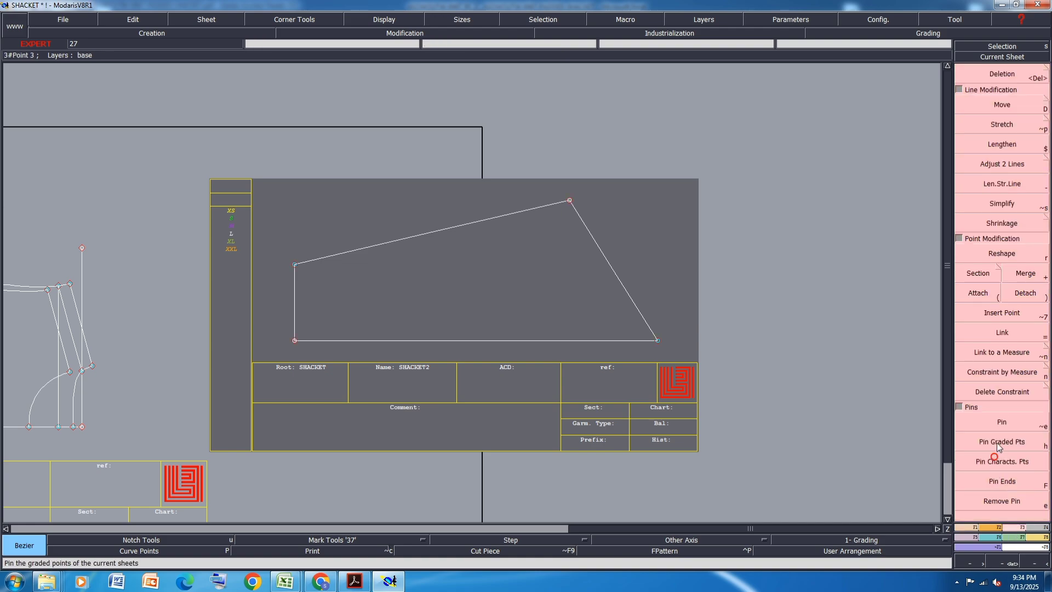
pyautogui.click(1003, 105)
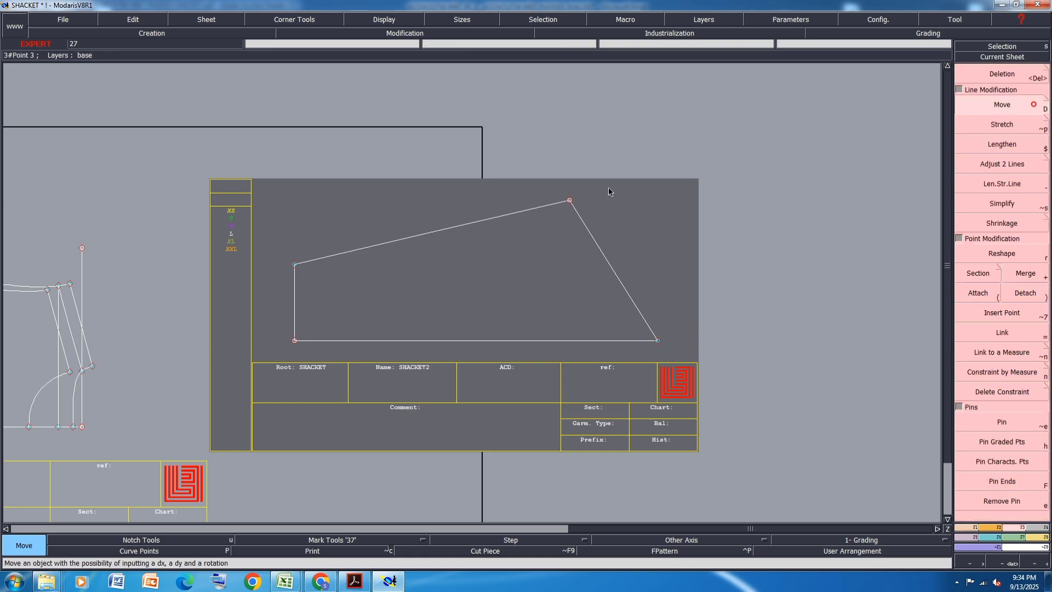
pyautogui.click(566, 202)
pyautogui.press('BackSpace')
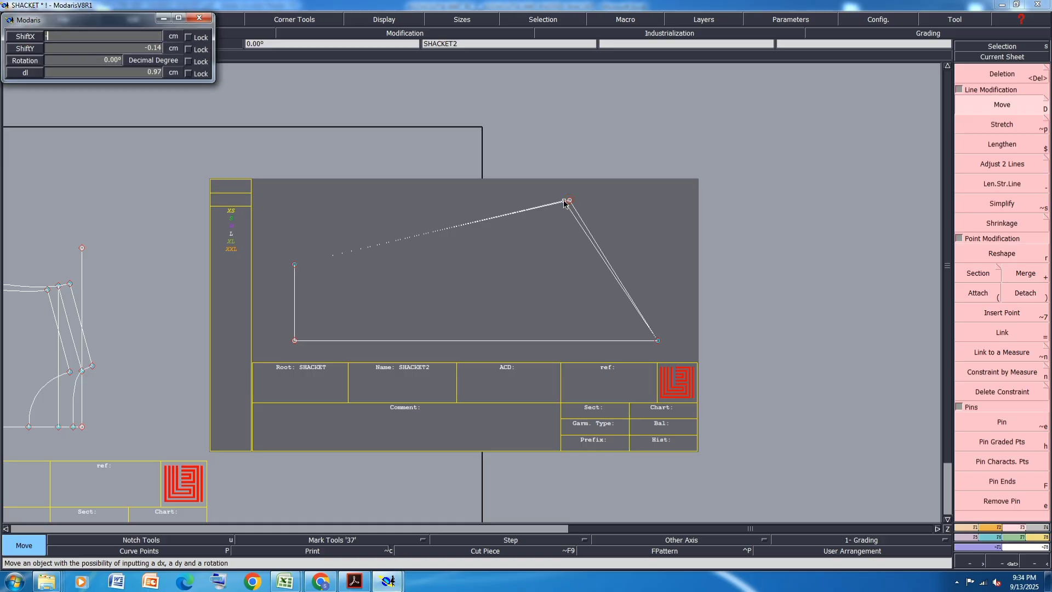
pyautogui.write('-2.5')
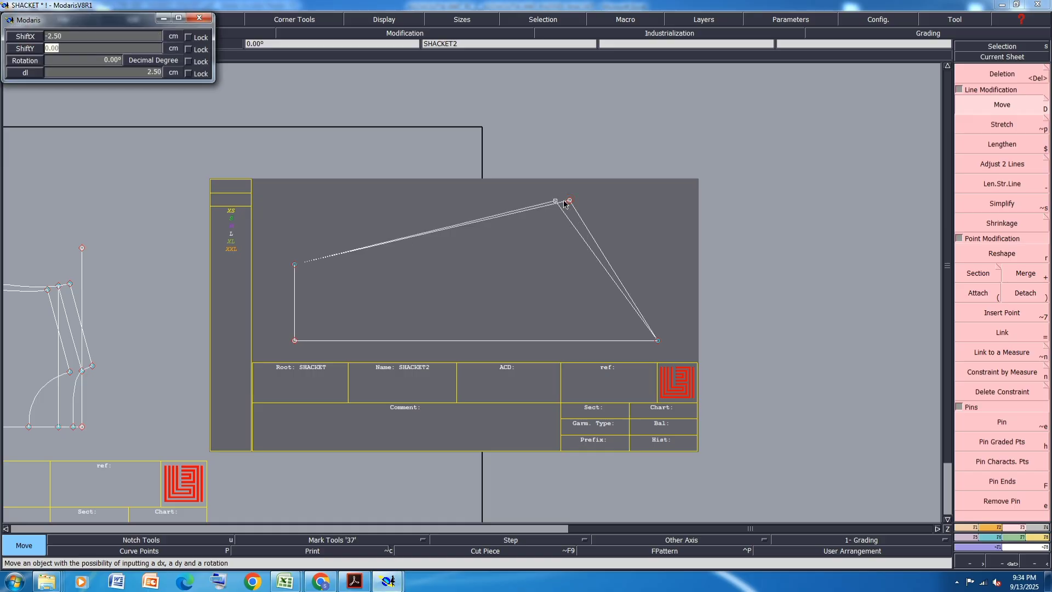
pyautogui.press('Return')
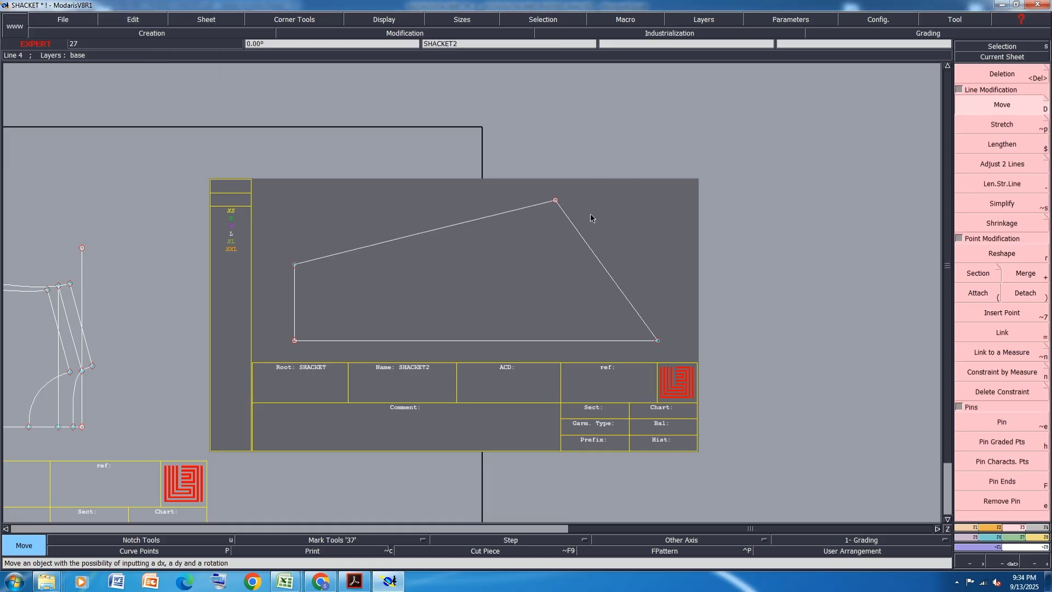
pyautogui.press('Delete')
pyautogui.click(583, 241)
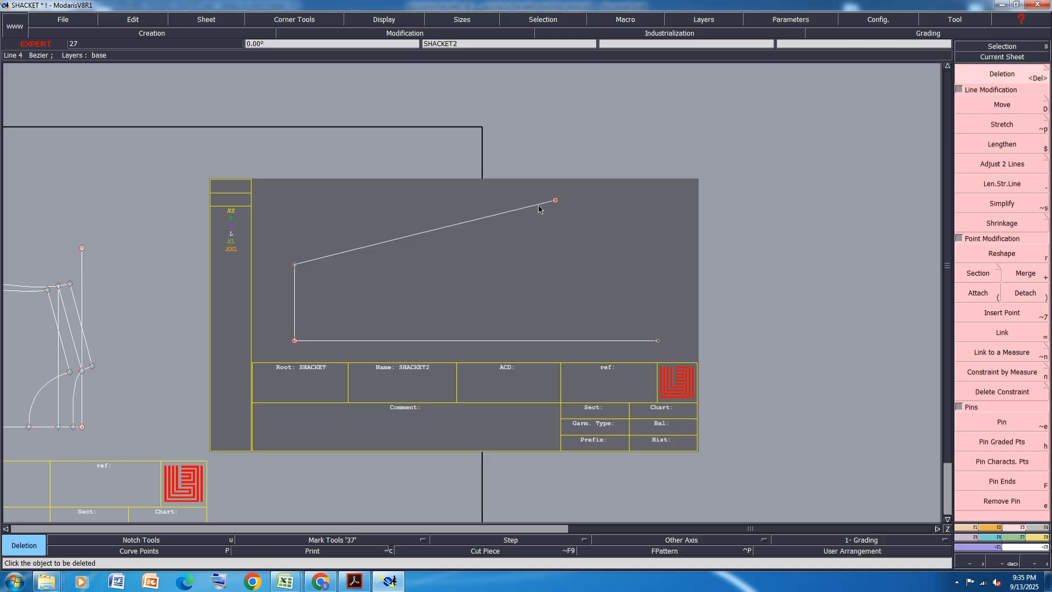
# - Lengthen the straight underarm seam by 2.5 cm beyond its bicep end
pyautogui.press('-')
pyautogui.click(539, 206)
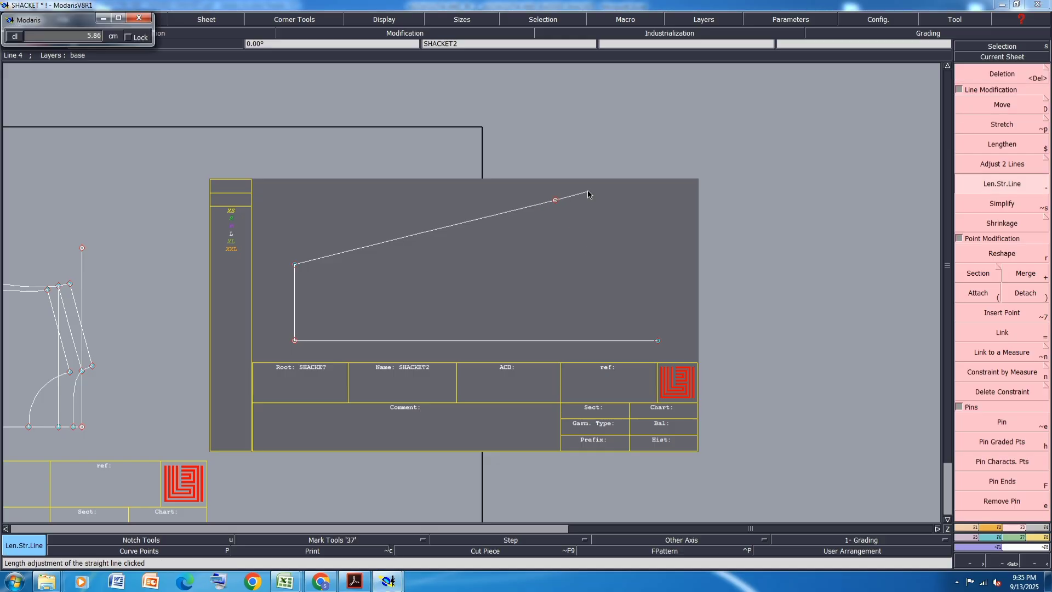
pyautogui.write('2.5')
pyautogui.press('Return')
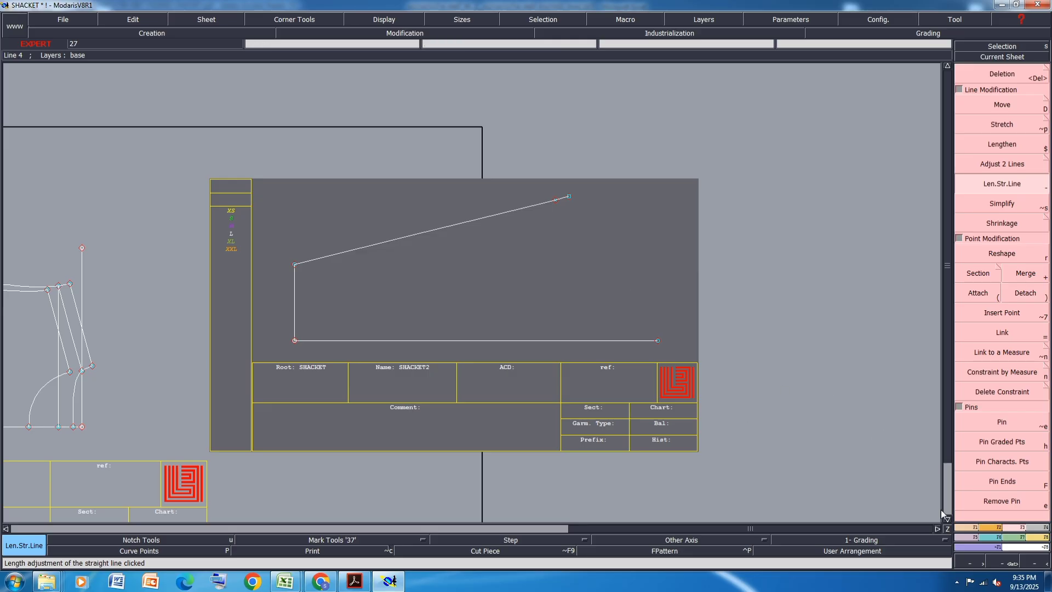
# - Draw a Bezier sleeve cap line from the lengthened seam's end to the far end of the horizontal sleeve line
pyautogui.press('b')
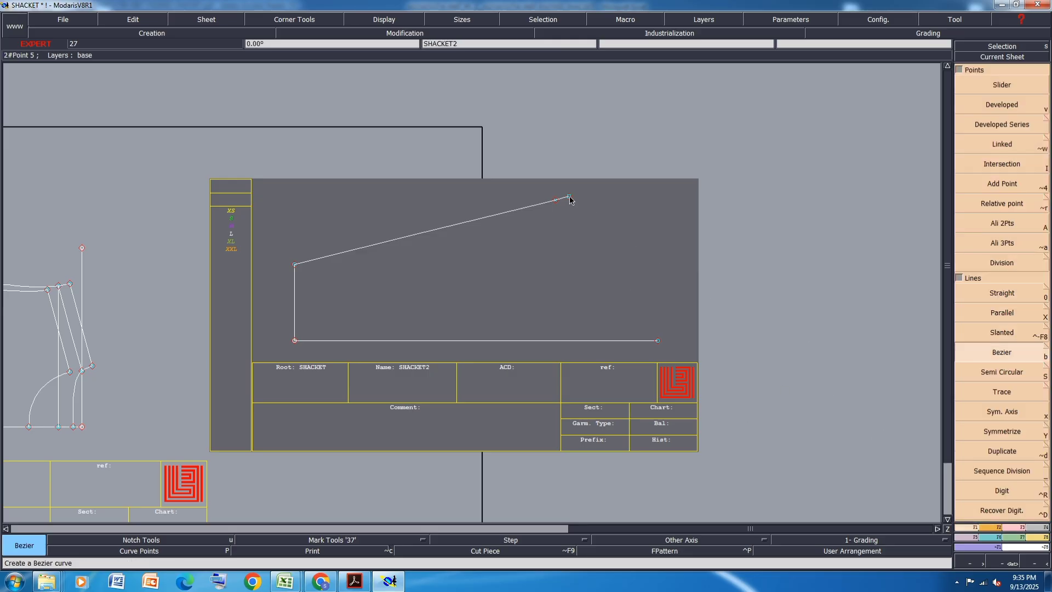
pyautogui.click(569, 196)
pyautogui.click(658, 341)
pyautogui.scroll(1, 655, 235)
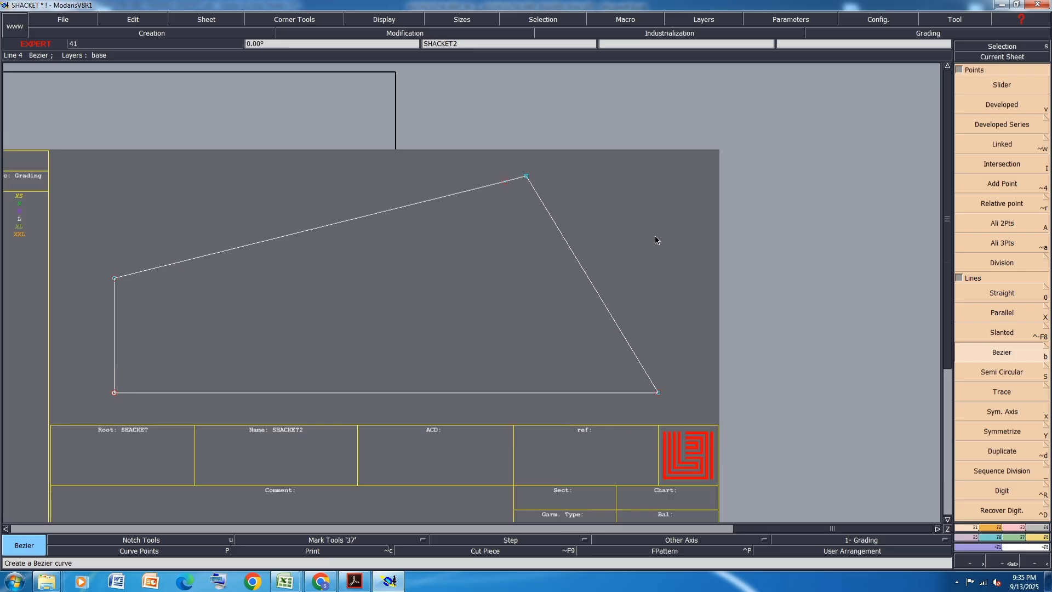
# - Show the curve handles and reshape the sleeve cap line into a curve that bulges outward near the cap top
pyautogui.click(401, 22)
pyautogui.click(371, 242)
pyautogui.click(1008, 529)
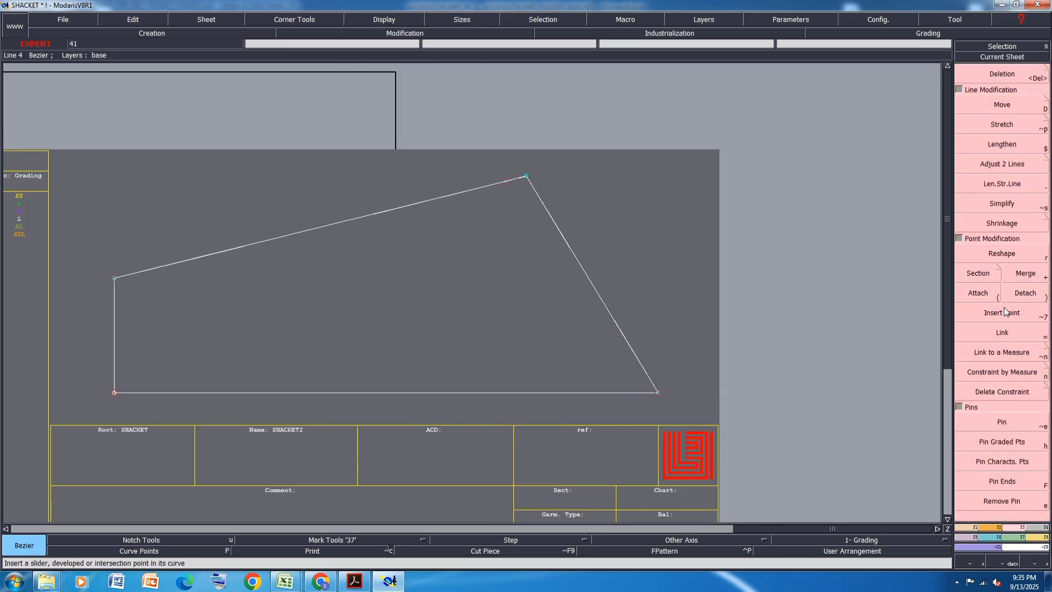
pyautogui.click(1009, 253)
pyautogui.scroll(1, 737, 284)
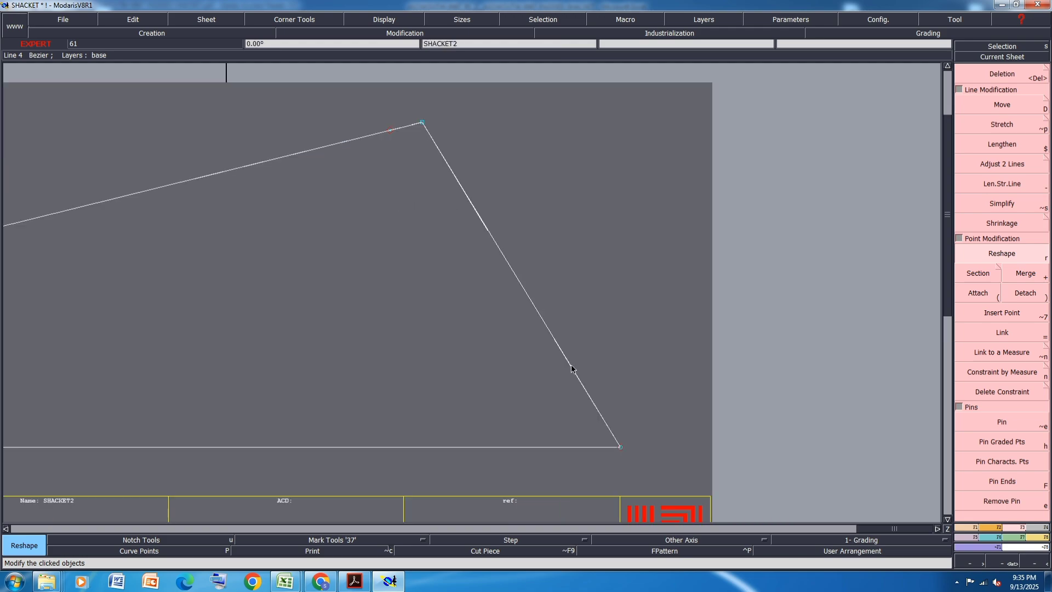
pyautogui.moveTo(571, 365); pyautogui.dragTo(606, 312)
pyautogui.scroll(-2, 498, 260)
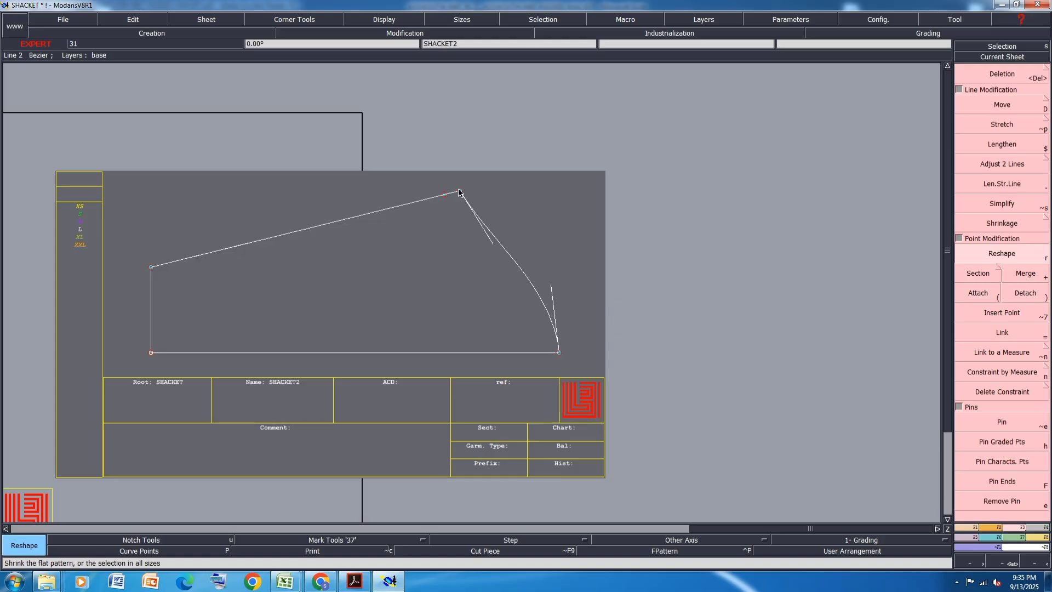
# - Select the points at the bicep corner and move them by -2 cm in X and 0 in Y
pyautogui.moveTo(484, 171); pyautogui.dragTo(386, 229)
pyautogui.click(961, 104)
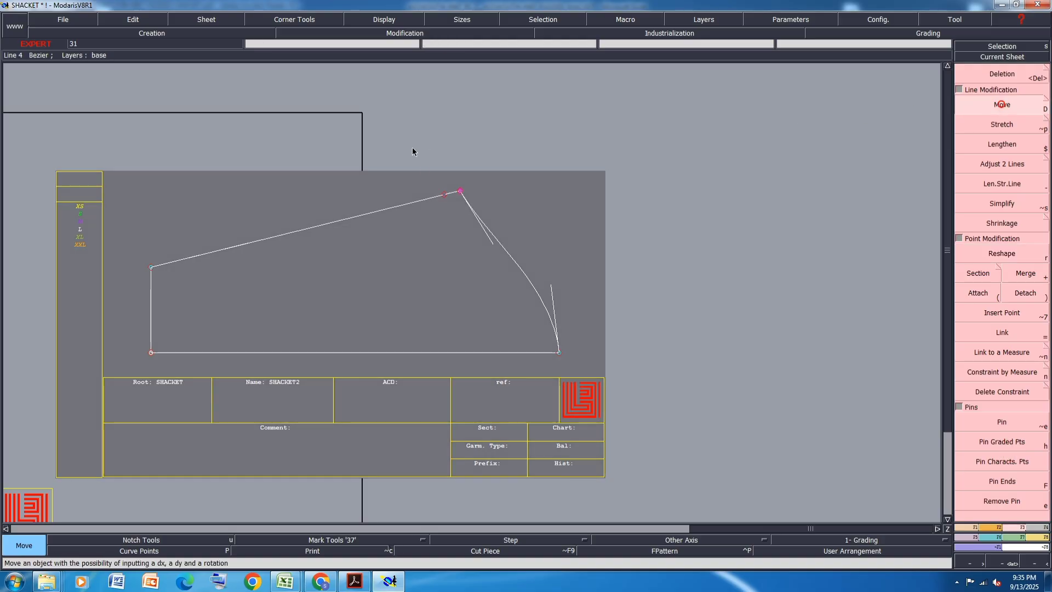
pyautogui.click(460, 191)
pyautogui.press('Down')
pyautogui.write('-2')
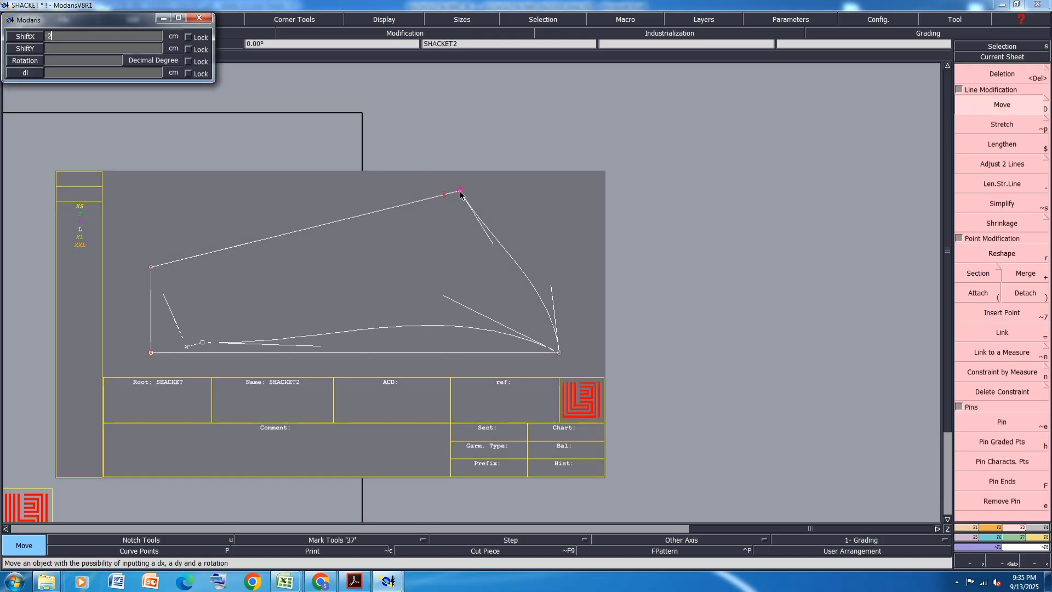
pyautogui.press('Down')
pyautogui.write('0')
pyautogui.press('Return')
pyautogui.scroll(2, 459, 191)
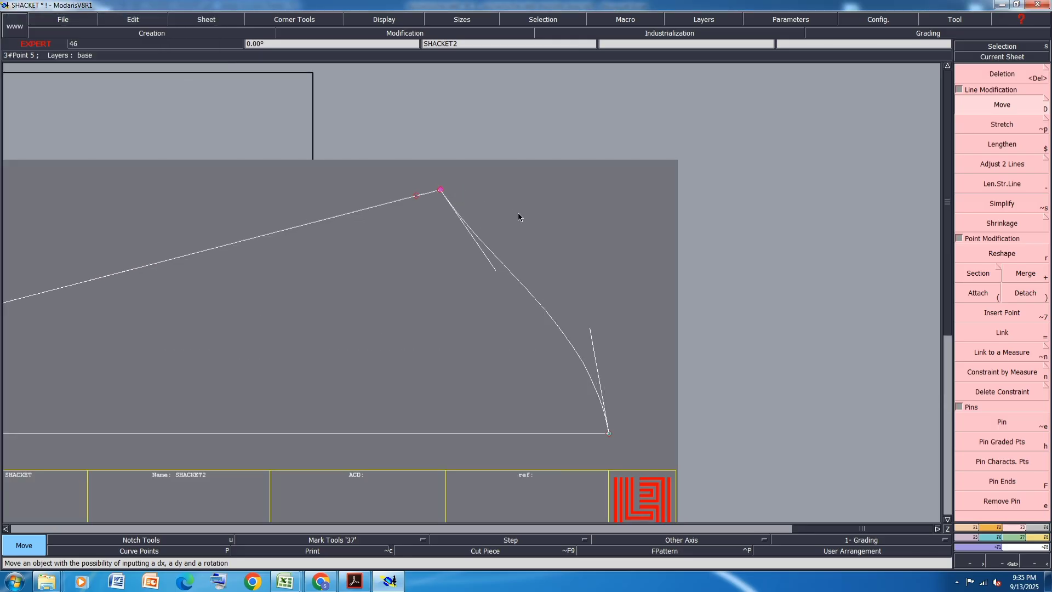
pyautogui.scroll(-2, 543, 305)
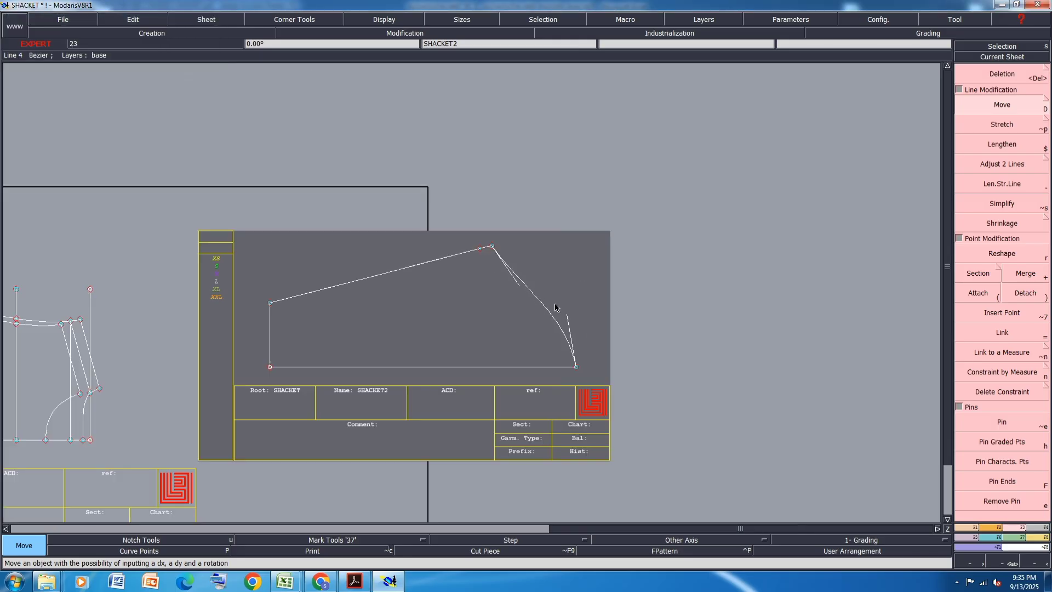
# - Reshape the sleeve cap curve so its handle at the cap top stands vertical to the sleeve line
pyautogui.scroll(2, 555, 303)
pyautogui.click(1014, 257)
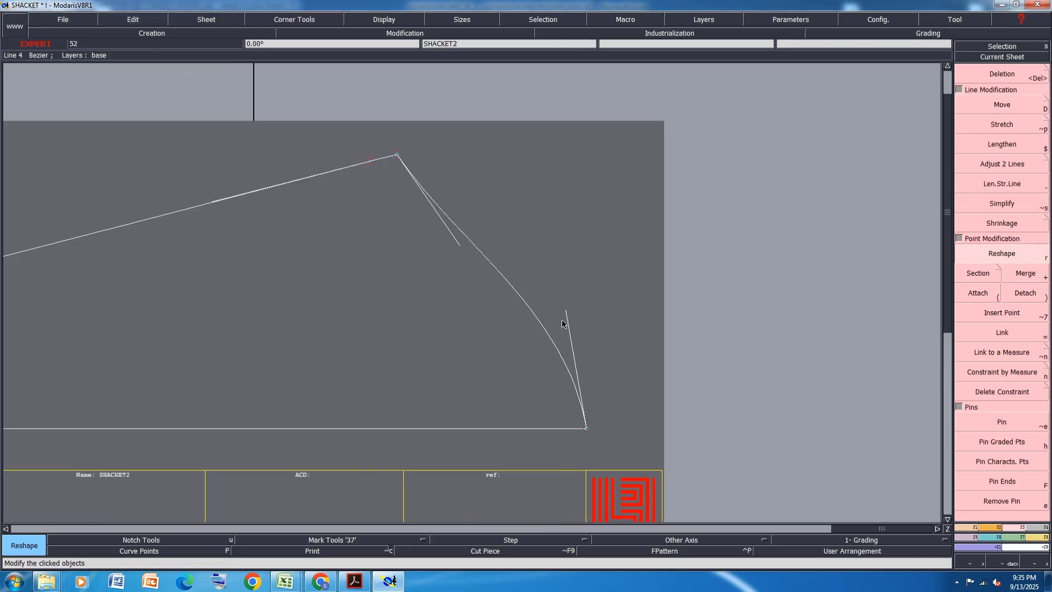
pyautogui.click(570, 308)
pyautogui.click(586, 307)
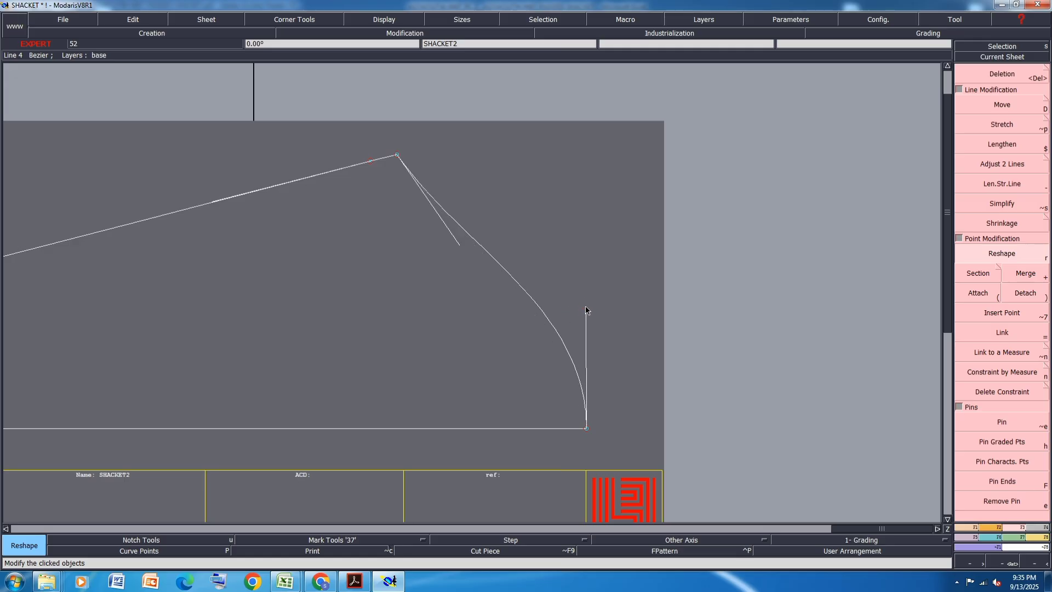
pyautogui.click(586, 307)
pyautogui.click(586, 310)
# - Draw a second Bezier line from the bicep point to the cap top for the other half of the cap
pyautogui.press('b')
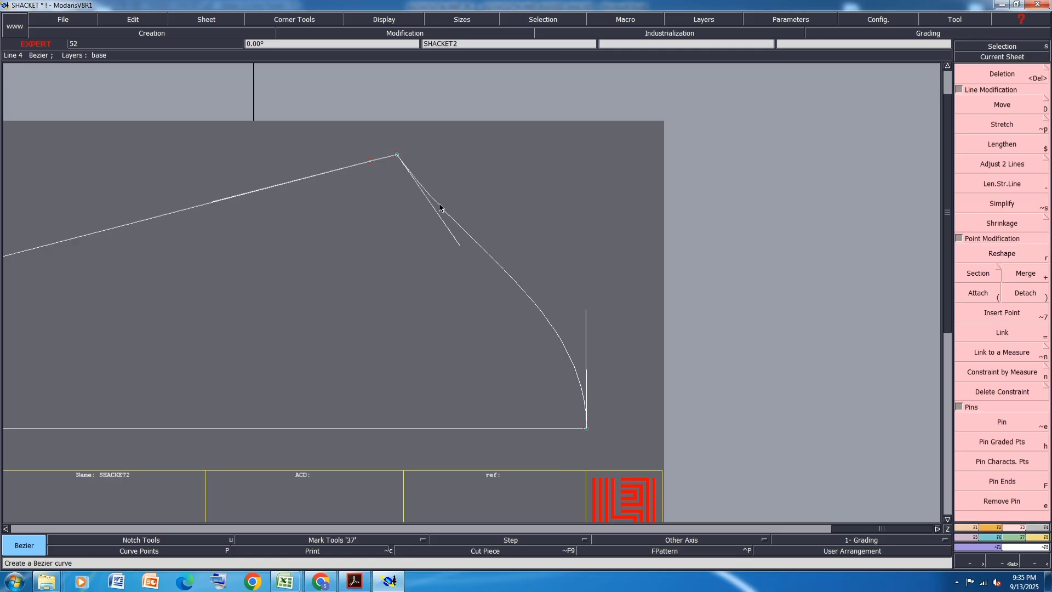
pyautogui.click(397, 155)
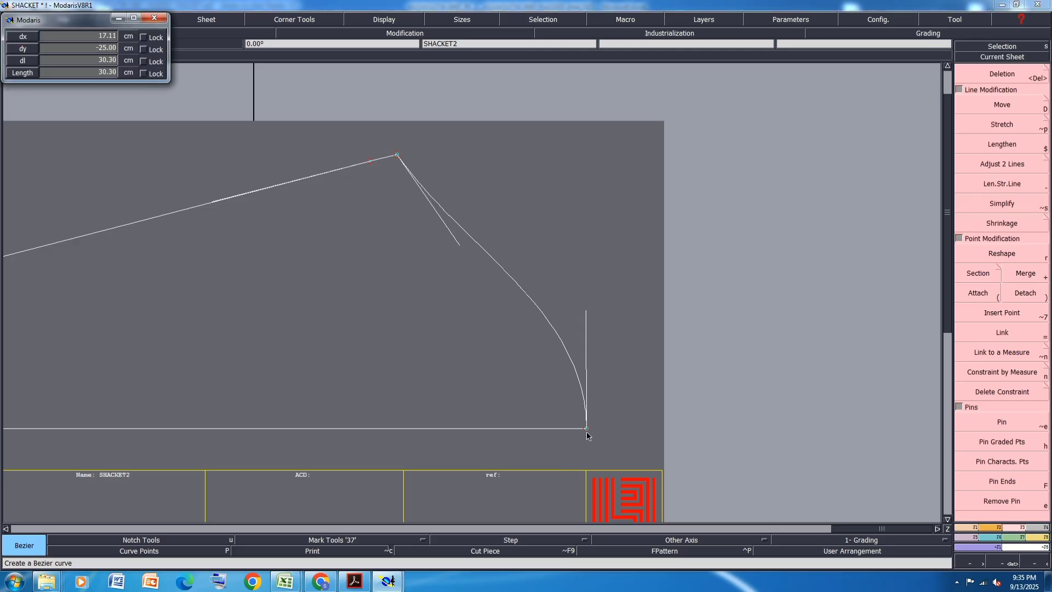
pyautogui.click(585, 428)
# - Move the bicep point slightly upward with 0 shift in X
pyautogui.click(985, 107)
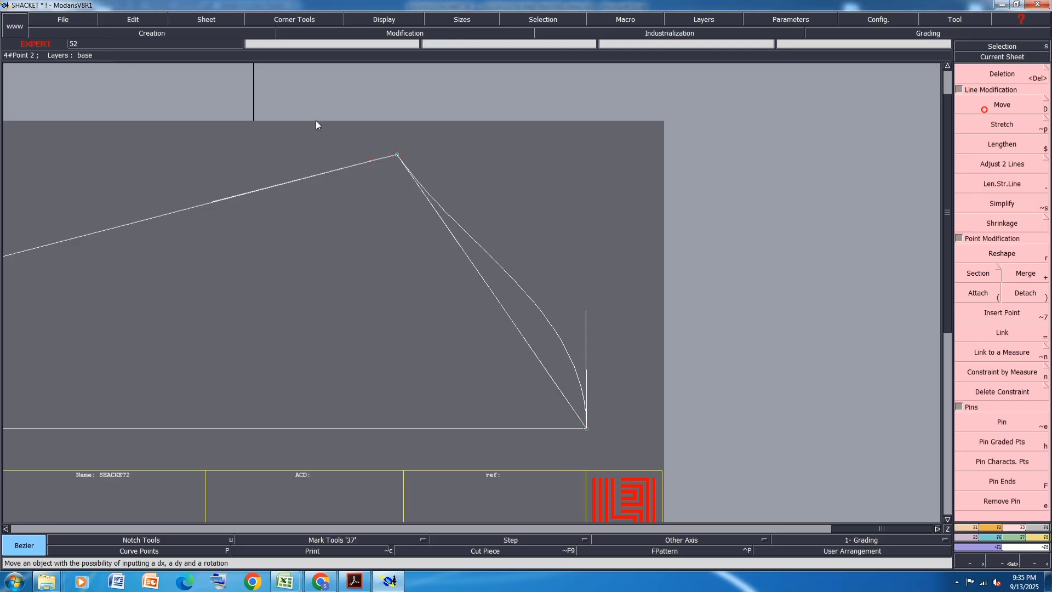
pyautogui.click(398, 155)
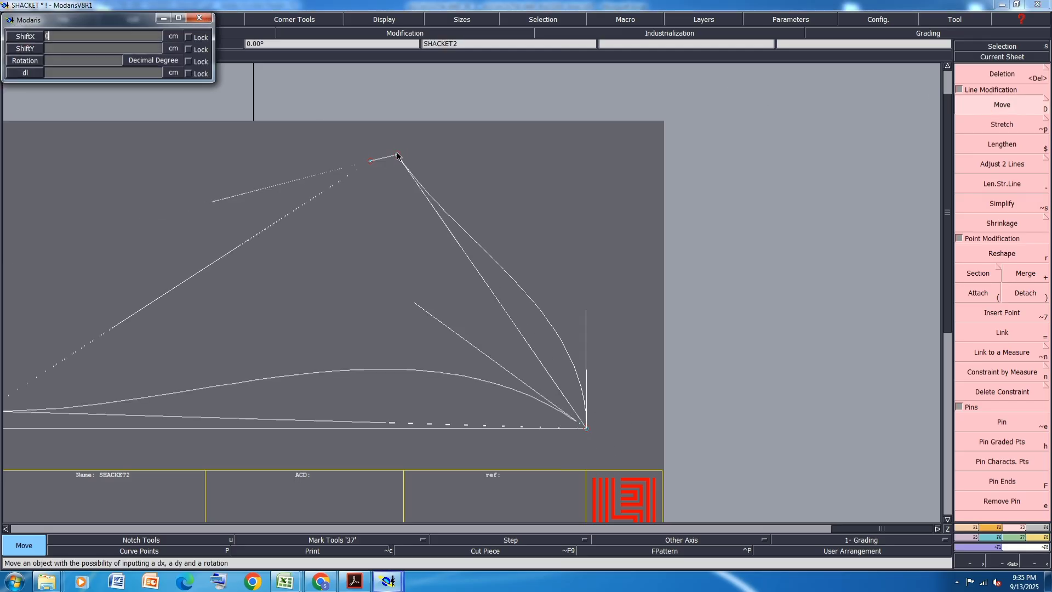
pyautogui.press('Return')
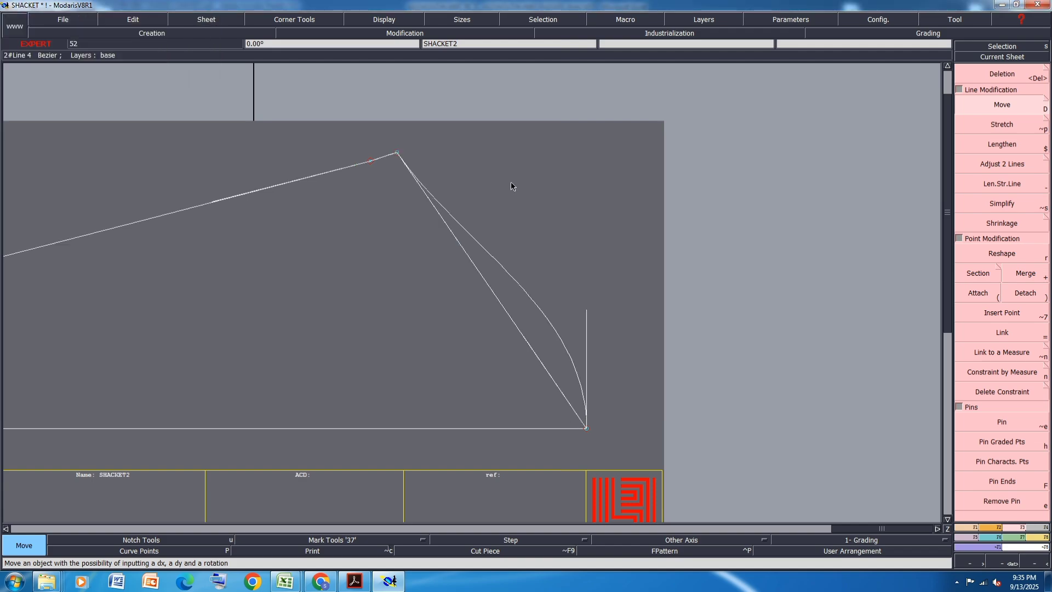
# - Reshape the second cap line into an S-curve just inside the first, adjusting the handles at its bicep and cap-top ends
pyautogui.scroll(1, 482, 218)
pyautogui.press('r')
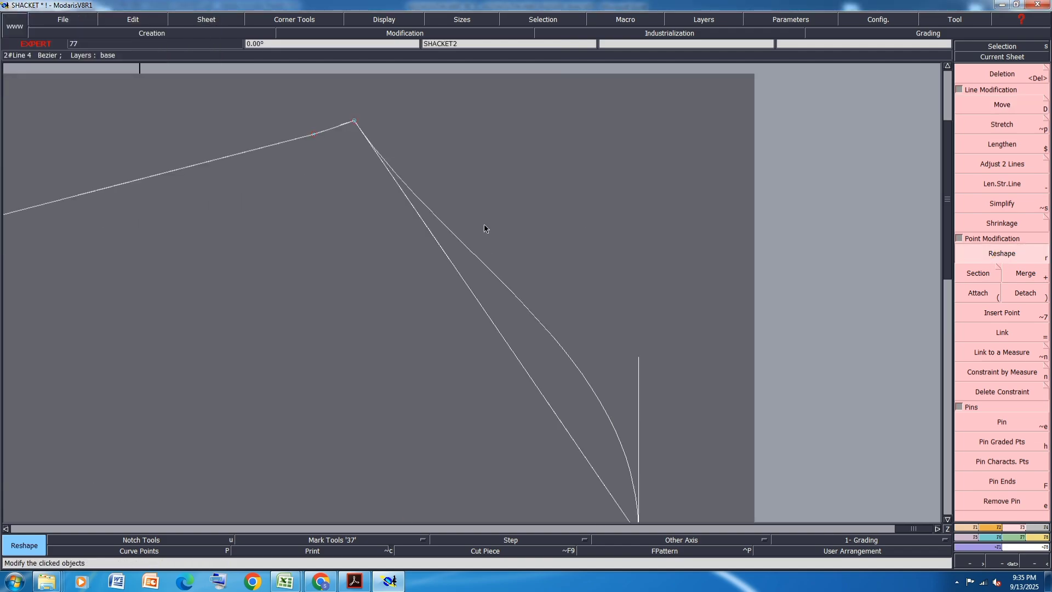
pyautogui.click(400, 226)
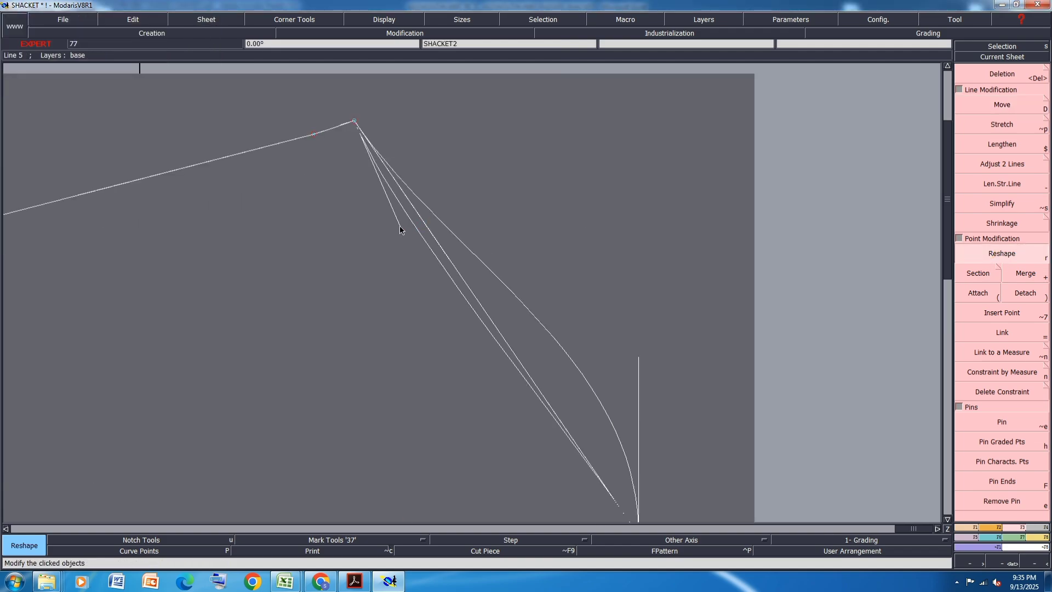
pyautogui.click(547, 403)
pyautogui.click(614, 370)
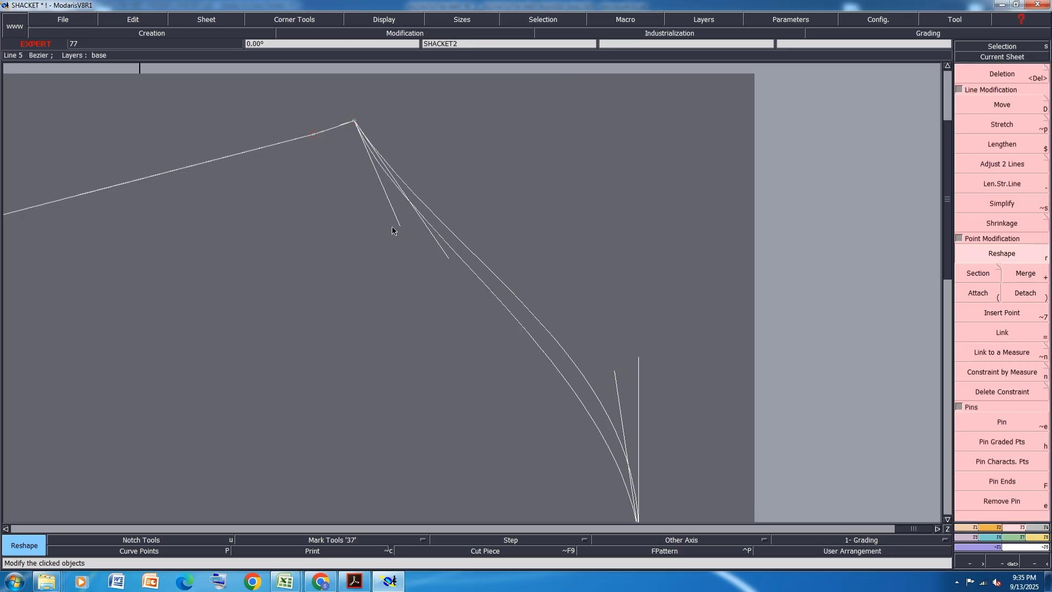
pyautogui.click(427, 248)
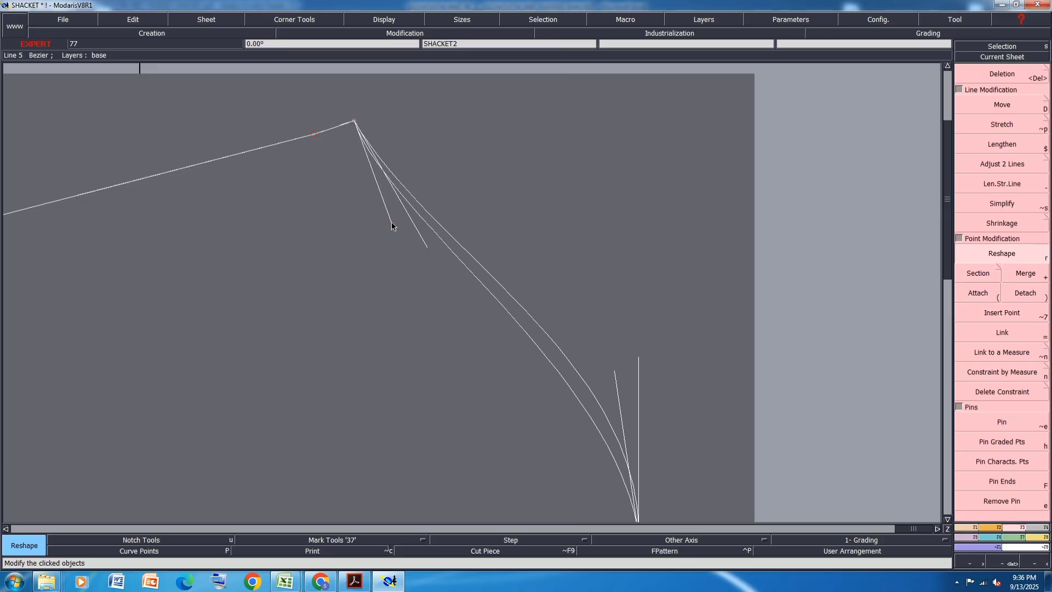
# - Fine-tune the outer cap curve's handle at the cap top and save the model
pyautogui.scroll(-3, 479, 185)
pyautogui.scroll(5, 540, 349)
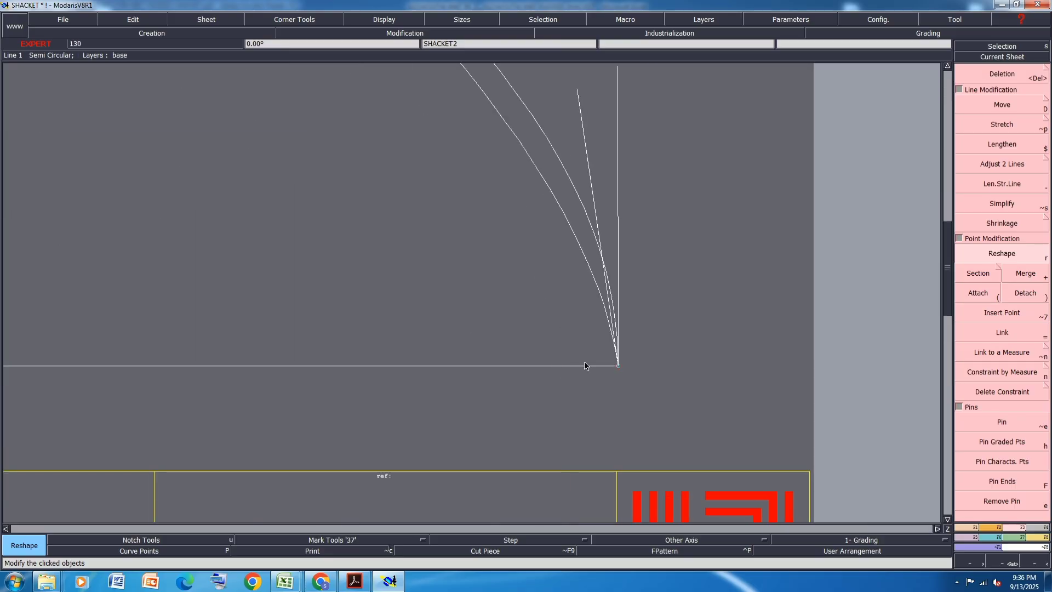
pyautogui.scroll(-2, 585, 366)
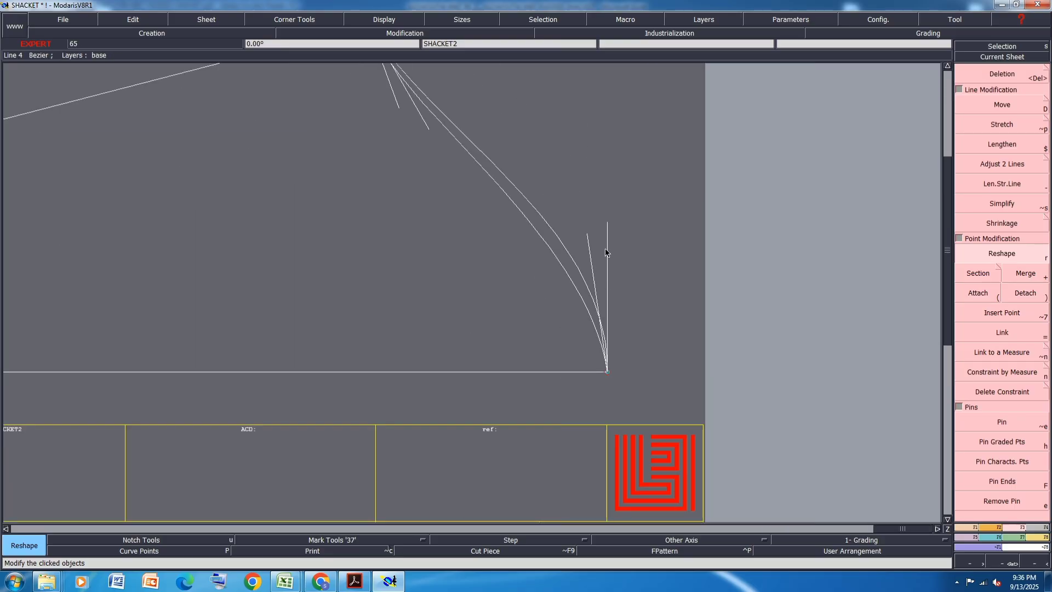
pyautogui.click(611, 220)
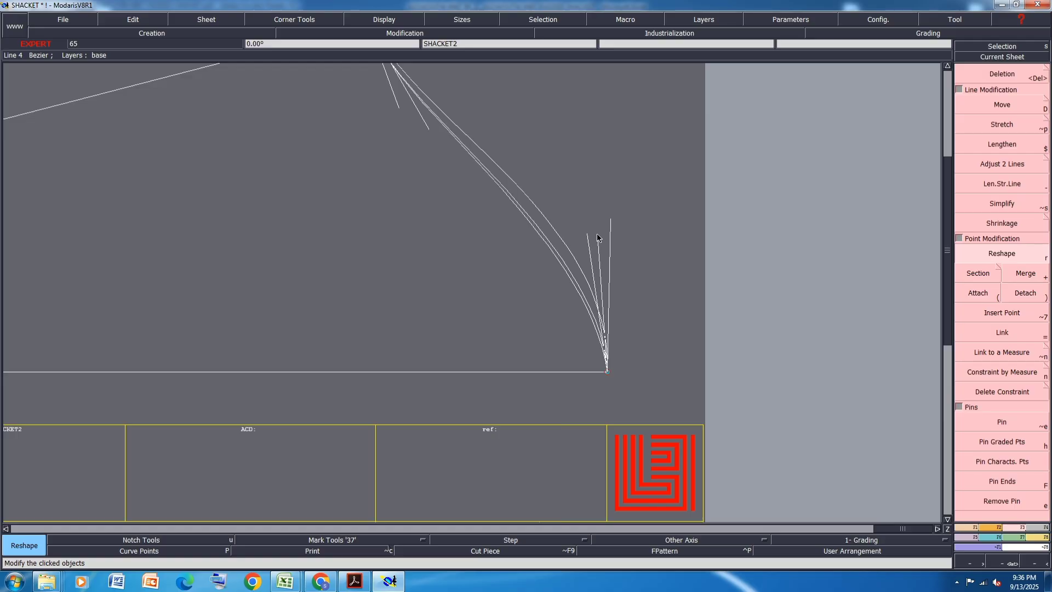
pyautogui.scroll(-2, 642, 325)
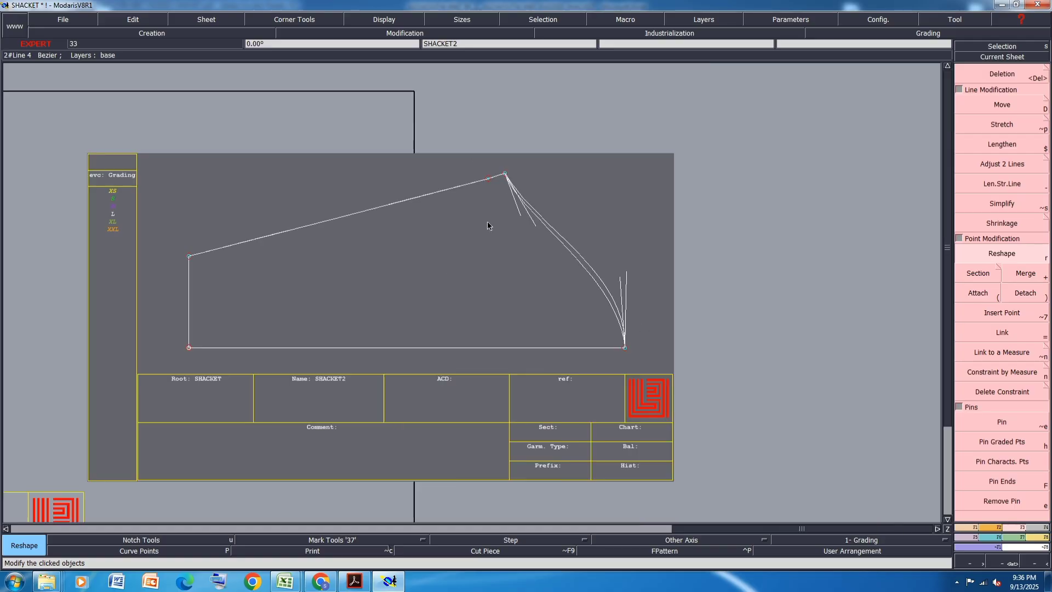
pyautogui.hotkey('ctrl', 's')
# - Arrange all sheets, open the measurement spreadsheet and position it clear of the body draft's armhole
pyautogui.click(477, 354)
pyautogui.press('8')
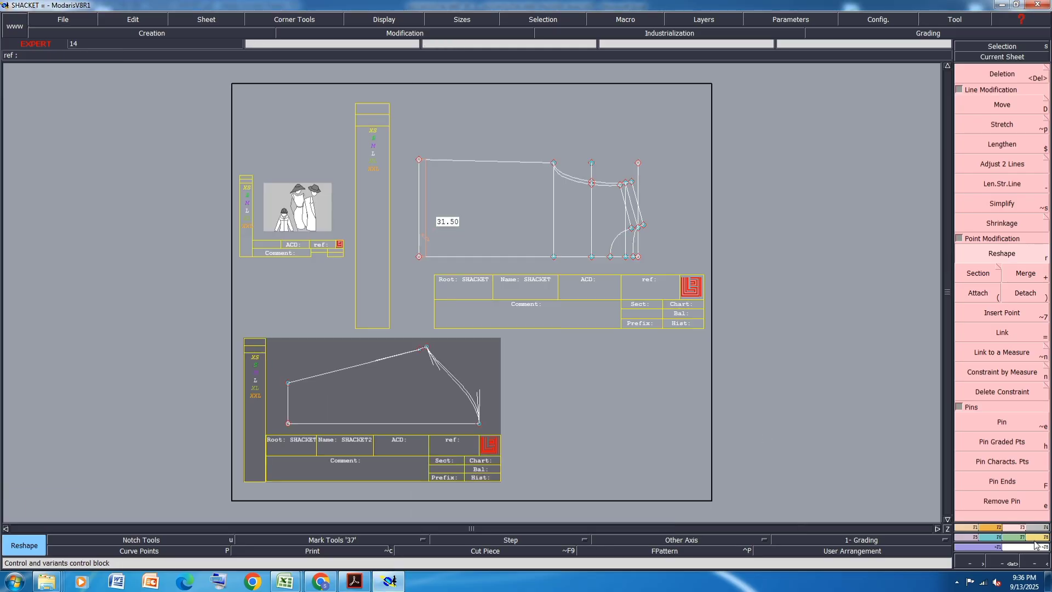
pyautogui.click(1038, 537)
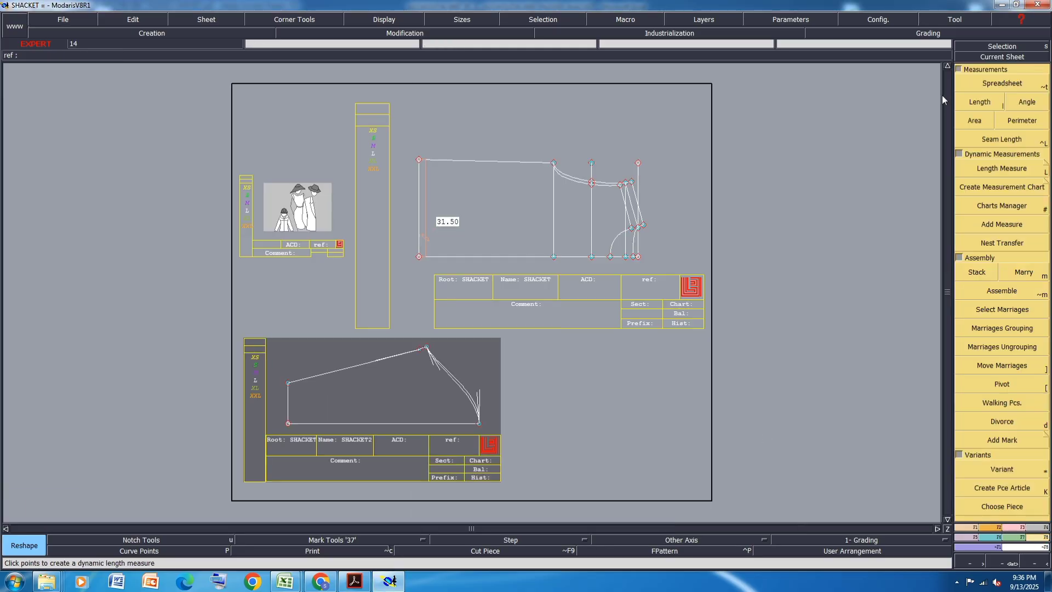
pyautogui.click(1007, 84)
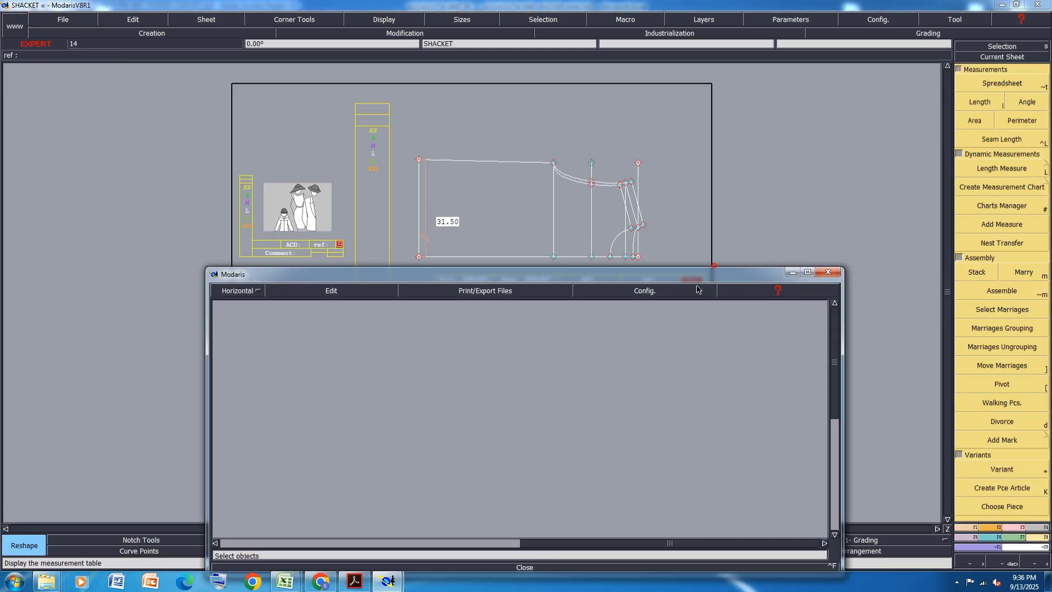
pyautogui.moveTo(706, 277); pyautogui.dragTo(622, 324)
pyautogui.scroll(2, 630, 166)
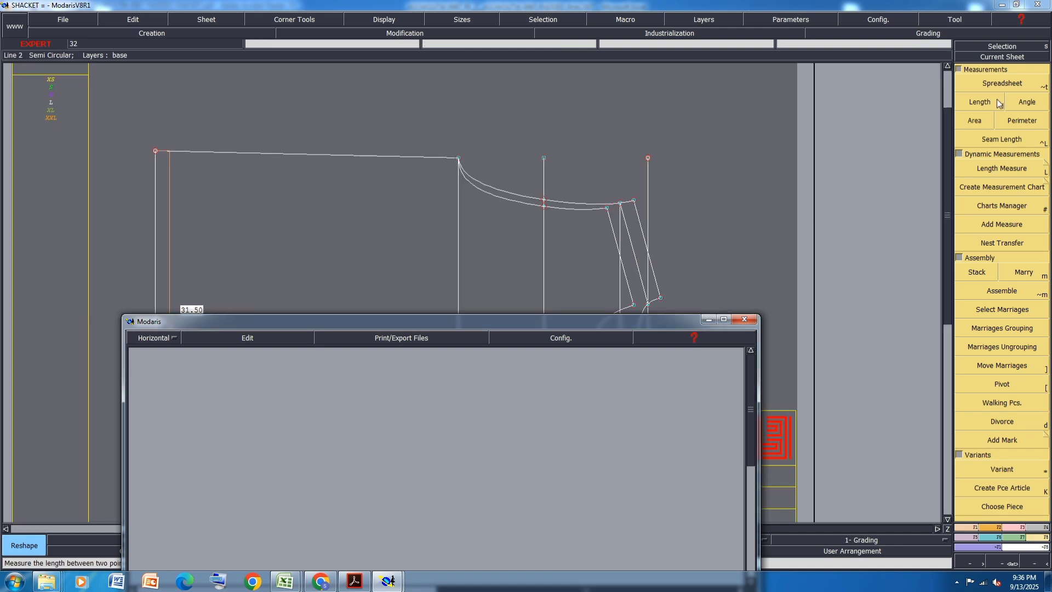
# - Measure both armhole curves on the body draft, accumulate their lengths in the spreadsheet, and return to the view of all sheets
pyautogui.click(988, 98)
pyautogui.click(459, 157)
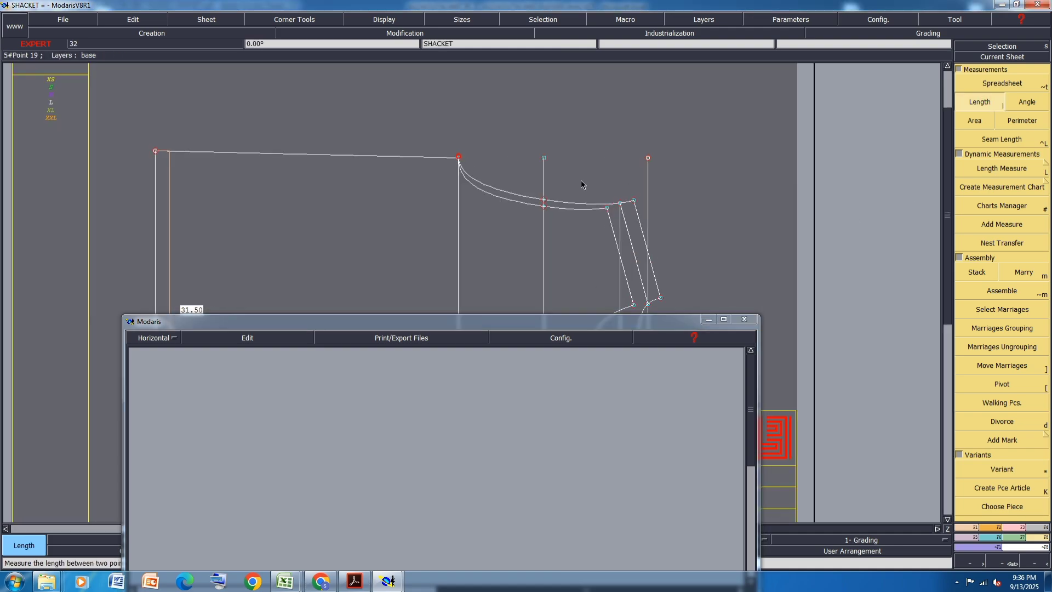
pyautogui.click(607, 208)
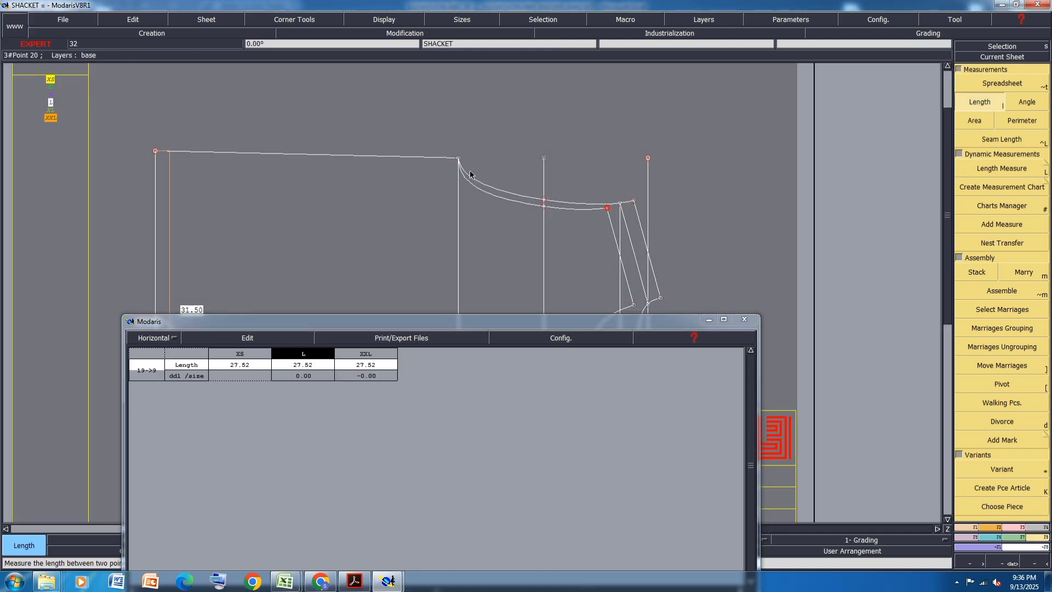
pyautogui.click(459, 158)
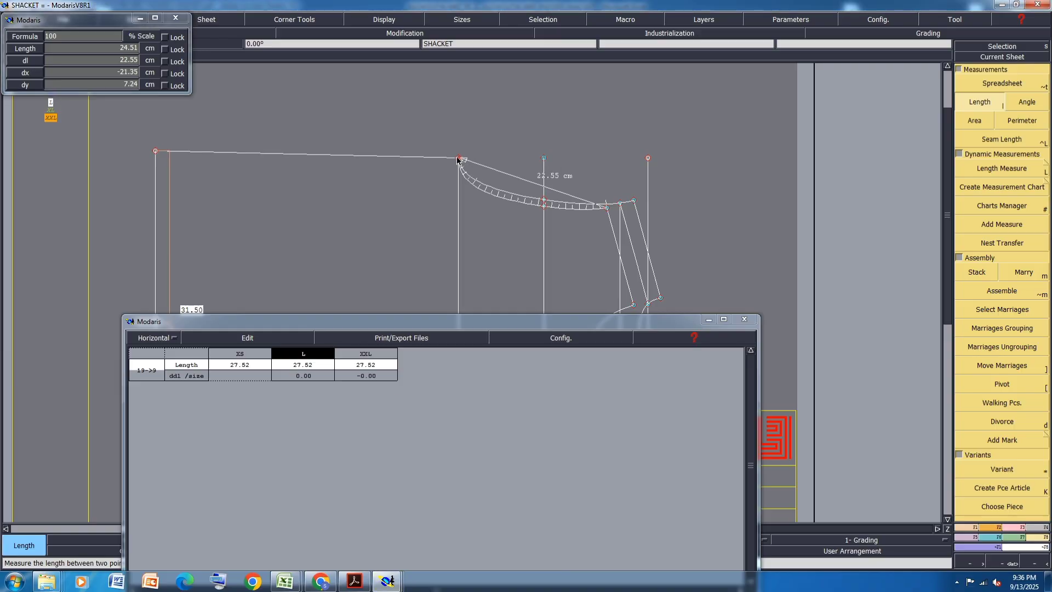
pyautogui.click(257, 338)
pyautogui.click(222, 371)
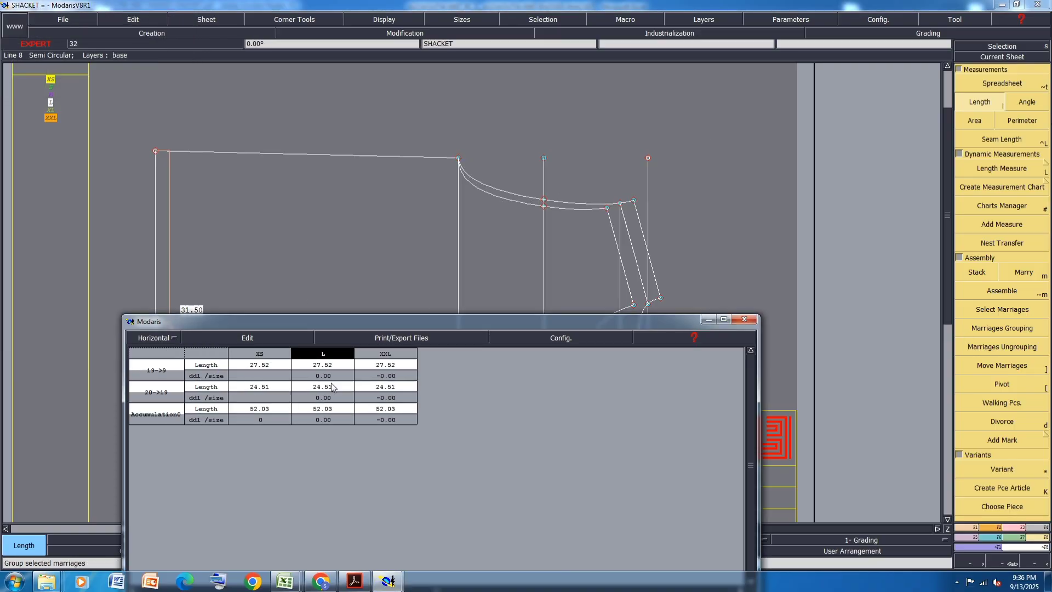
pyautogui.click(709, 320)
pyautogui.press('j')
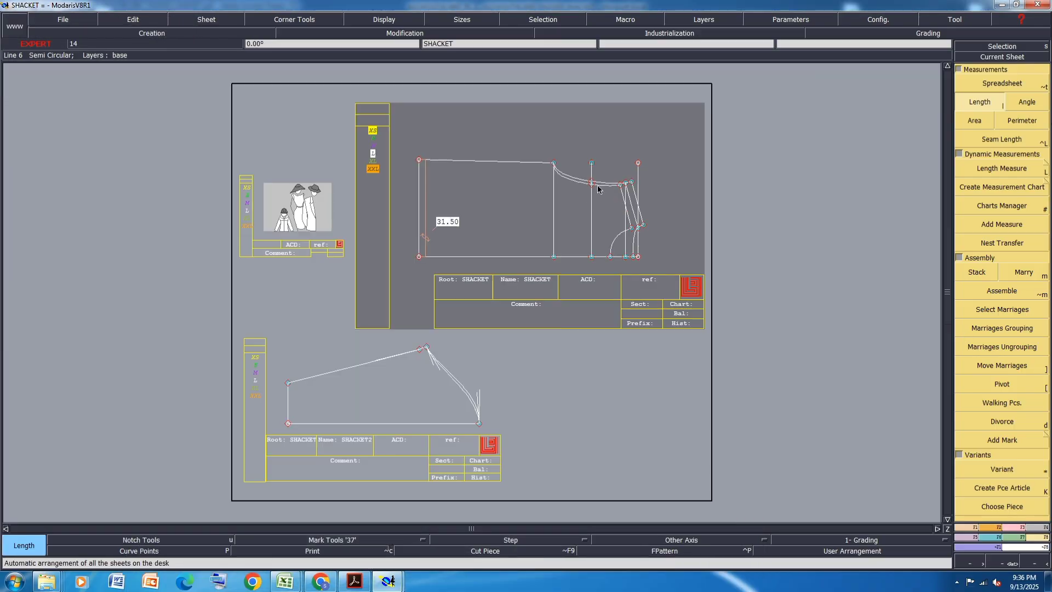
# - Measure both sleeve cap curves between the bicep point and the cap top, accumulate their lengths in the spreadsheet and minimize it
pyautogui.scroll(3, 500, 361)
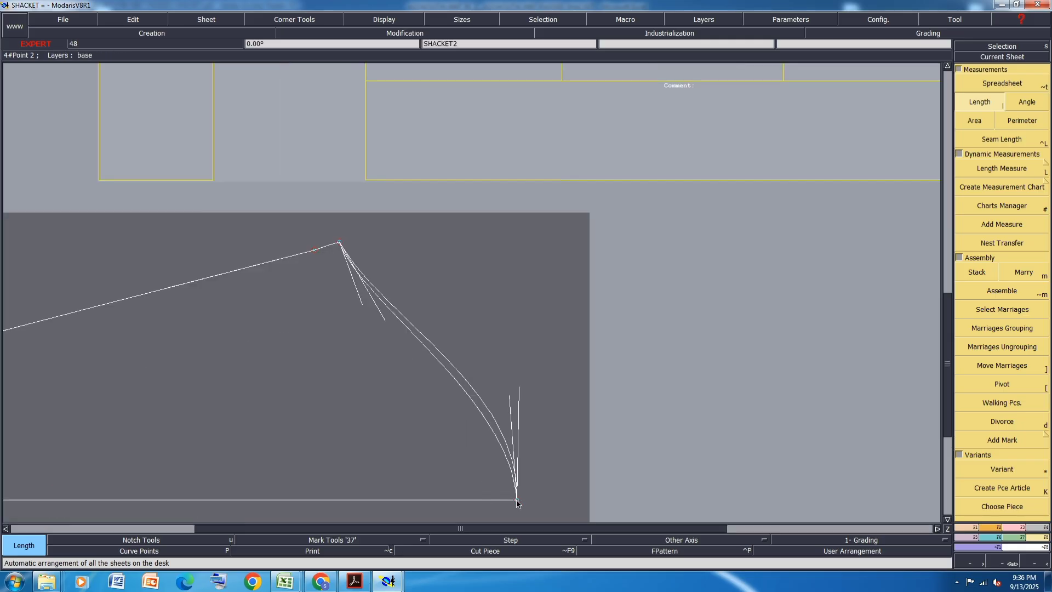
pyautogui.click(517, 500)
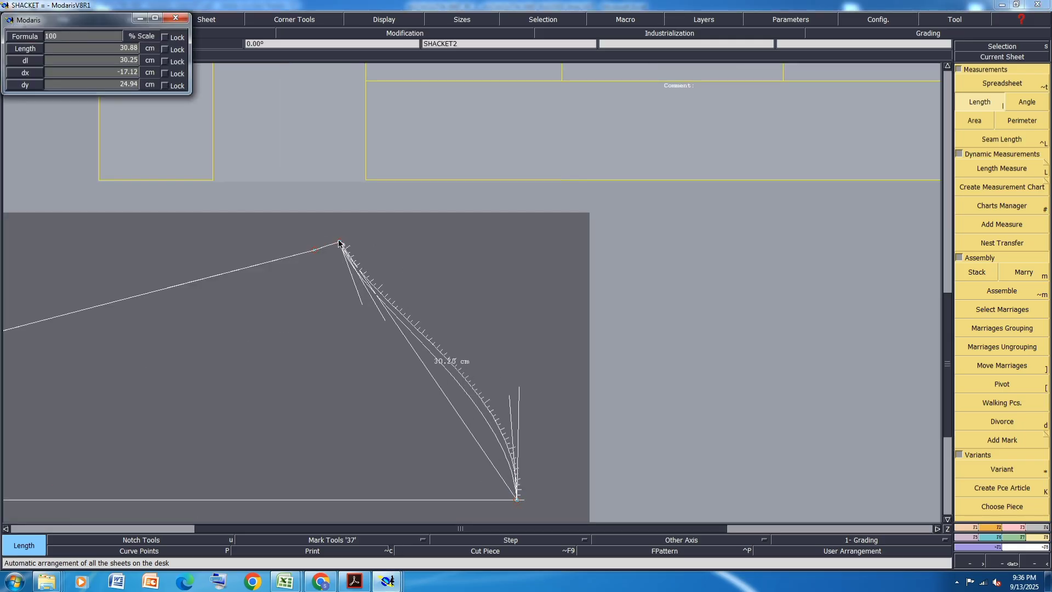
pyautogui.click(339, 243)
pyautogui.click(517, 499)
pyautogui.click(516, 501)
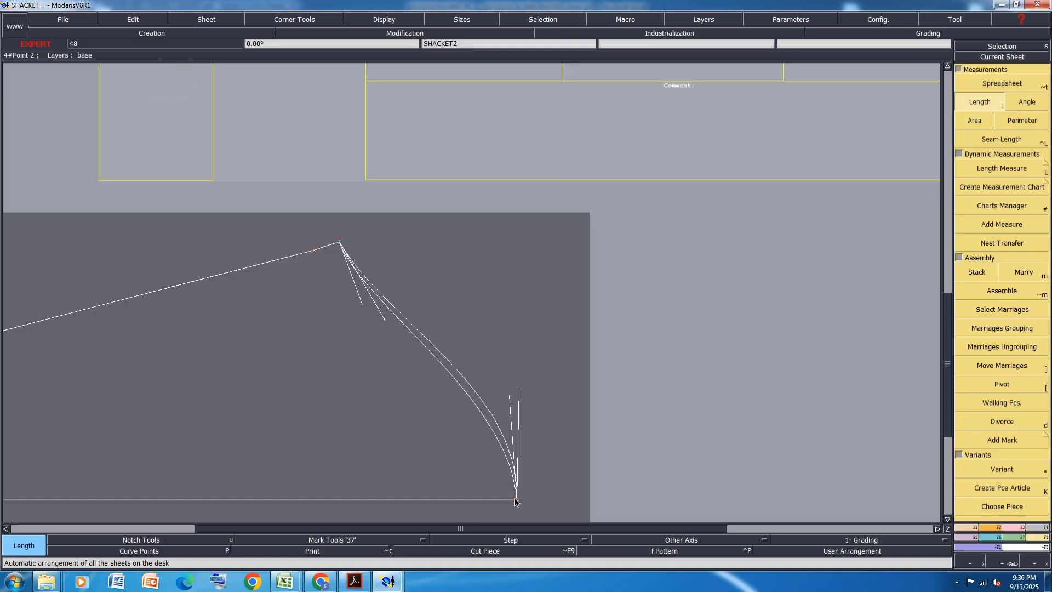
pyautogui.hotkey('ctrl', 't')
pyautogui.click(236, 338)
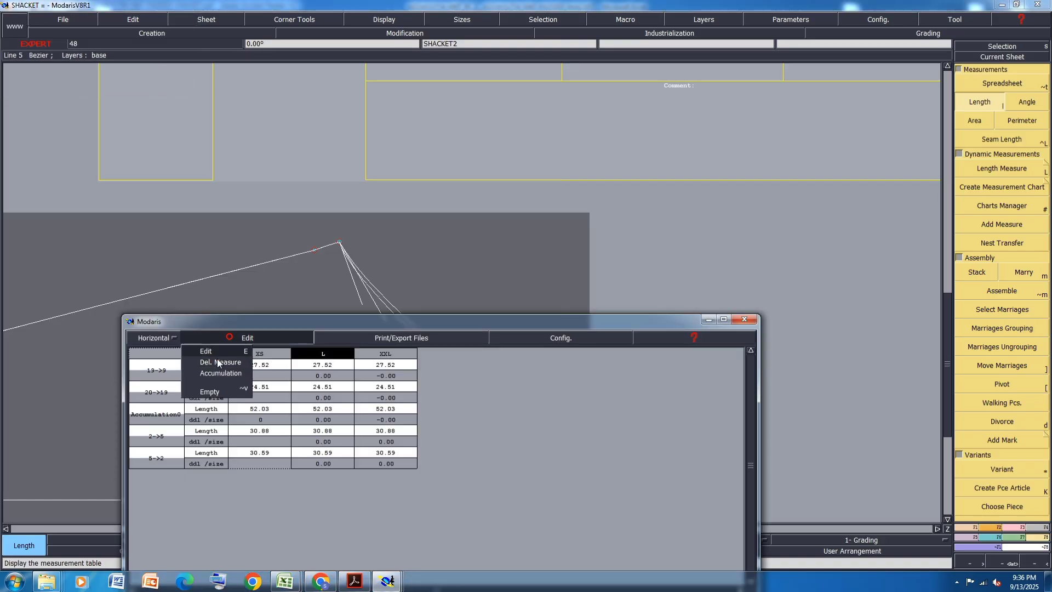
pyautogui.click(208, 374)
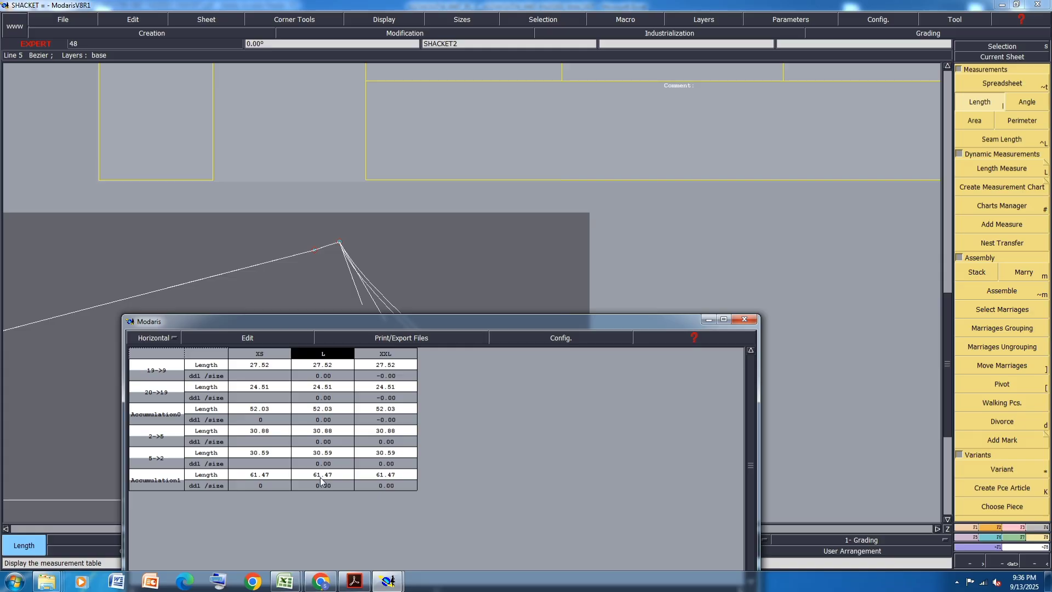
pyautogui.click(709, 321)
# - Check the L size elbow measurement in the ASOWOUTW-0067 padded shacket workbook in Excel and return to Modaris
pyautogui.click(279, 582)
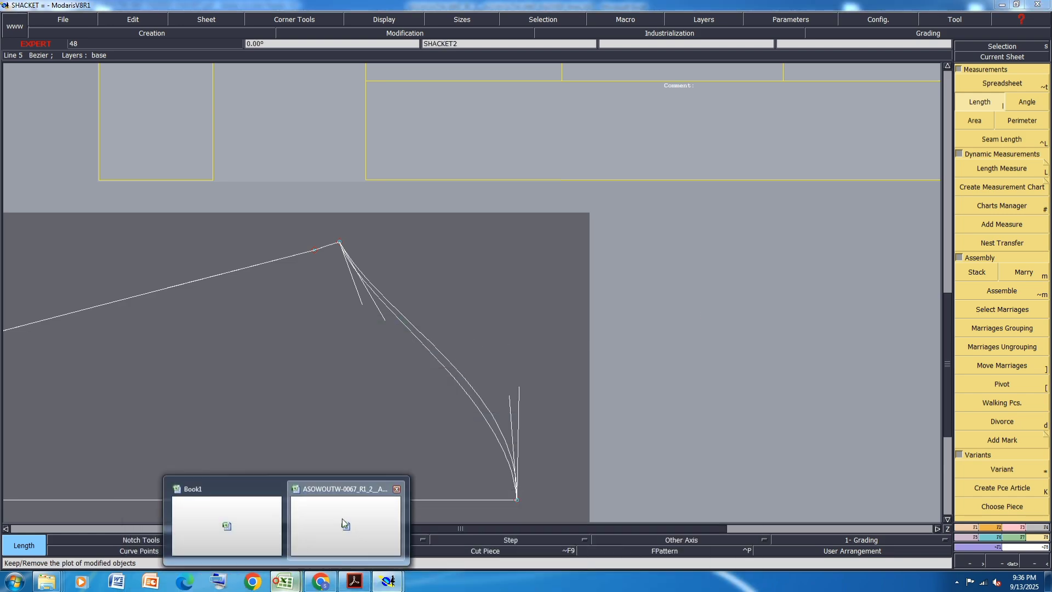
pyautogui.click(345, 526)
pyautogui.scroll(1, 499, 278)
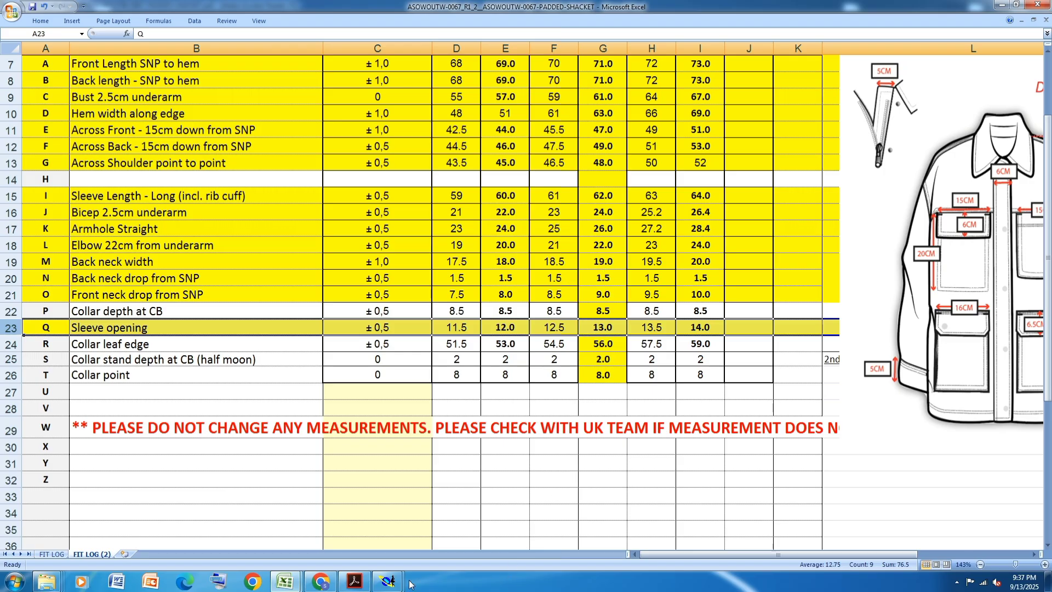
pyautogui.moveTo(388, 581)
pyautogui.click(349, 542)
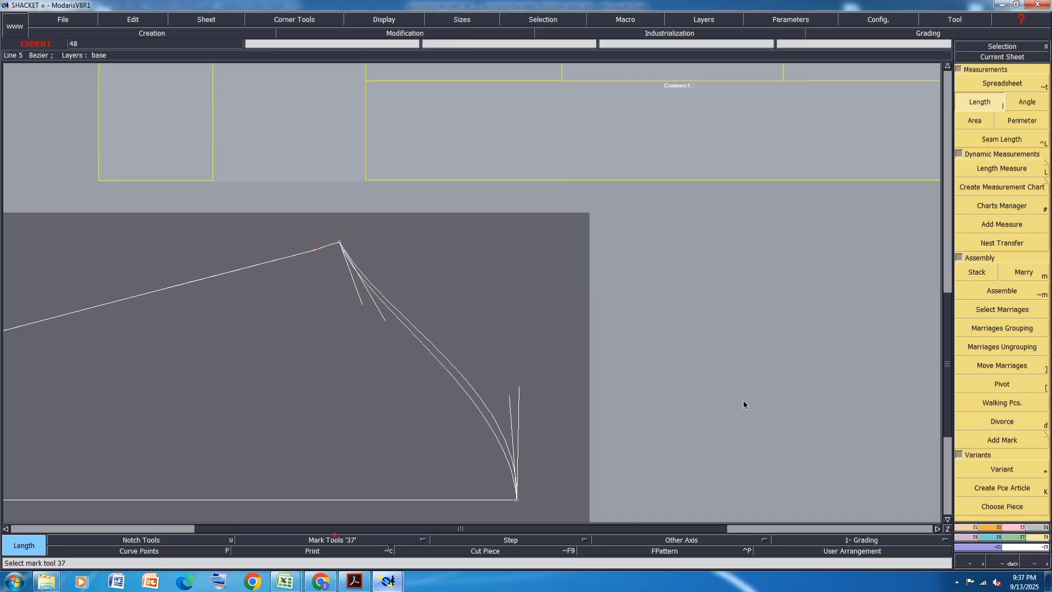
# - Place a developed point on the sleeve's underarm seam, 22 cm from the bicep point toward the hem, for the elbow position
pyautogui.hotkey('shift', 'd')
pyautogui.click(338, 243)
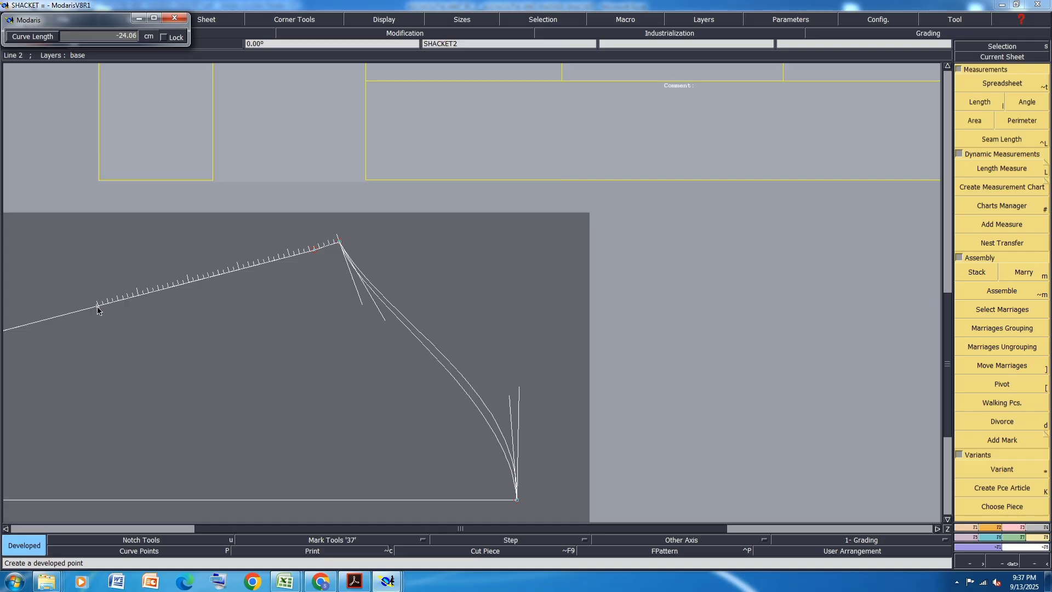
pyautogui.write('24.50-22')
pyautogui.press('Return')
pyautogui.click(521, 327)
# - Add a vertical dynamic length measure from the elbow point to the sleeve's center line and save the model, accepting the warning
pyautogui.scroll(-3, 443, 327)
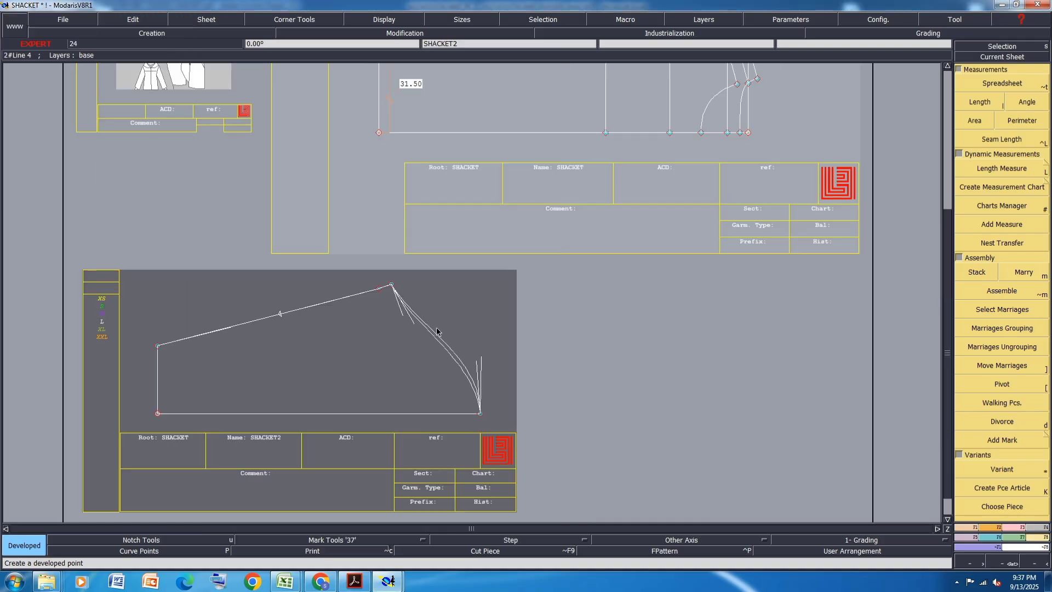
pyautogui.scroll(3, 291, 321)
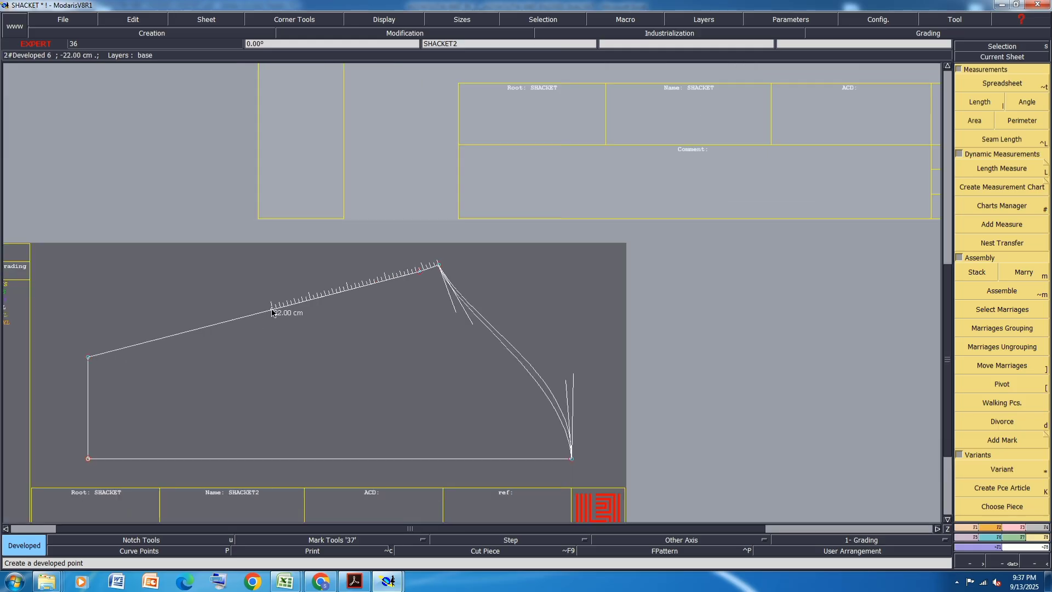
pyautogui.hotkey('shift', 'l')
pyautogui.click(273, 311)
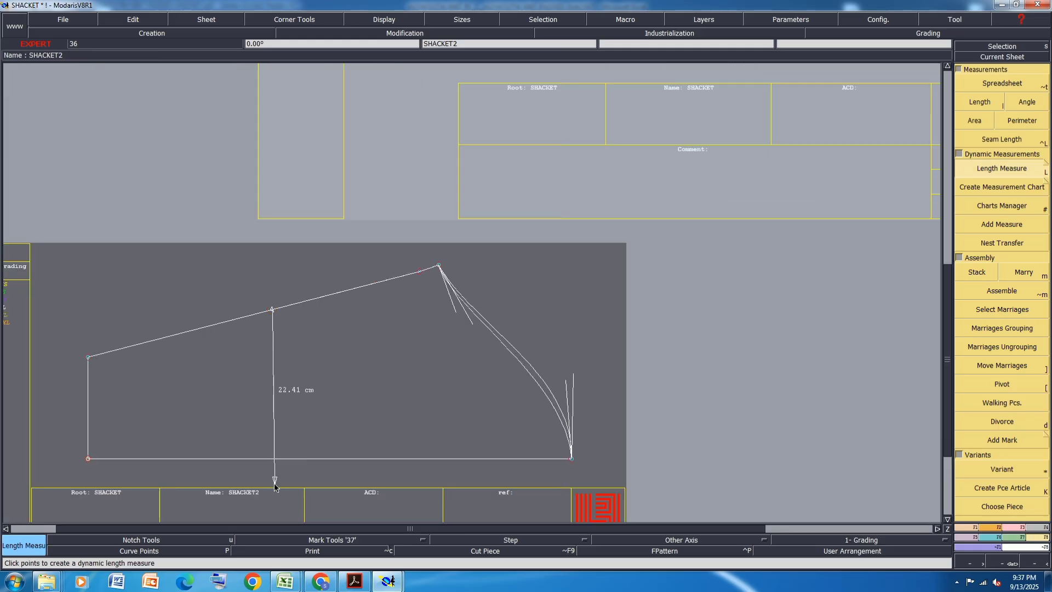
pyautogui.click(272, 458)
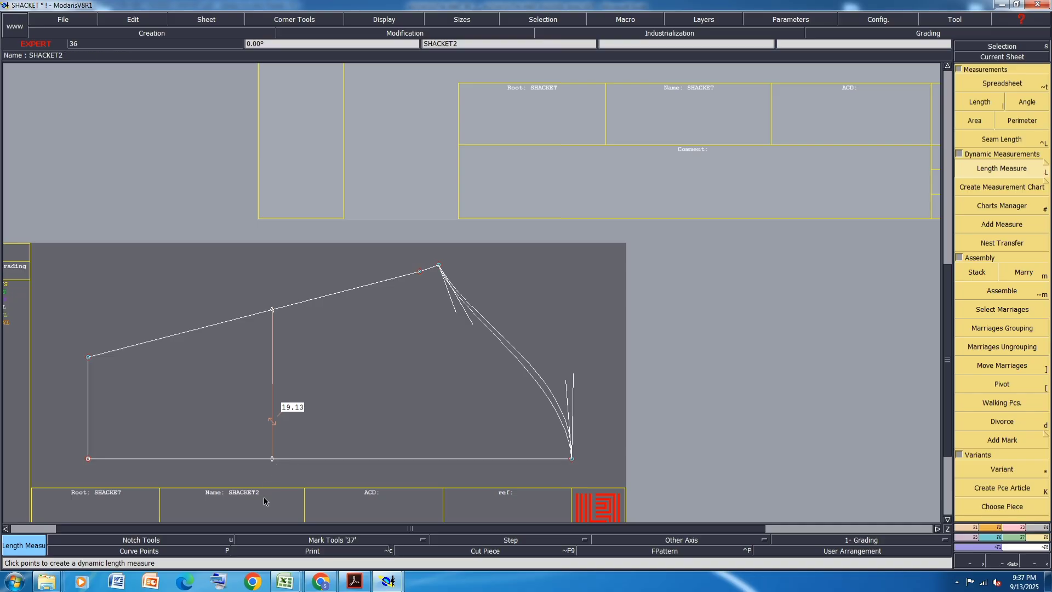
pyautogui.hotkey('ctrl', 's')
pyautogui.click(455, 354)
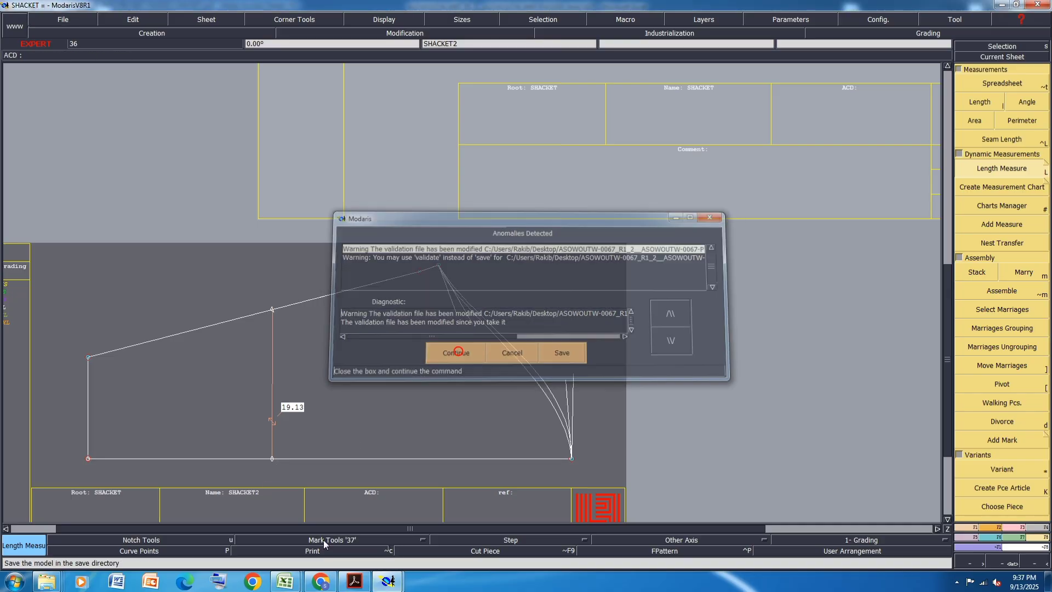
# - Switch to the padded shacket tech pack in Acrobat Reader and review the additional design measurements and fabric reference pages
pyautogui.click(355, 581)
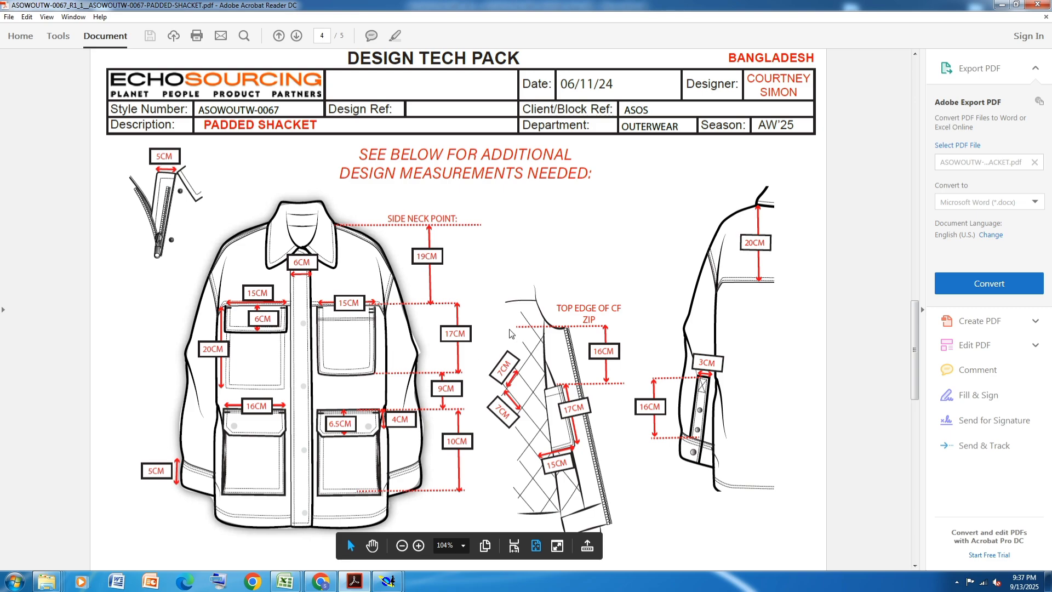
pyautogui.scroll(-3, 510, 333)
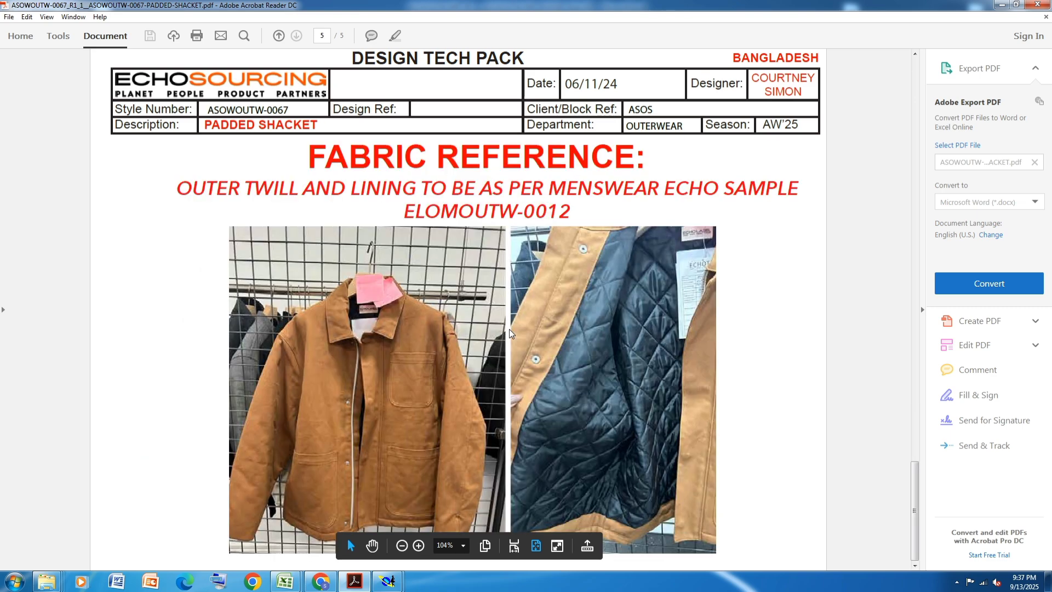
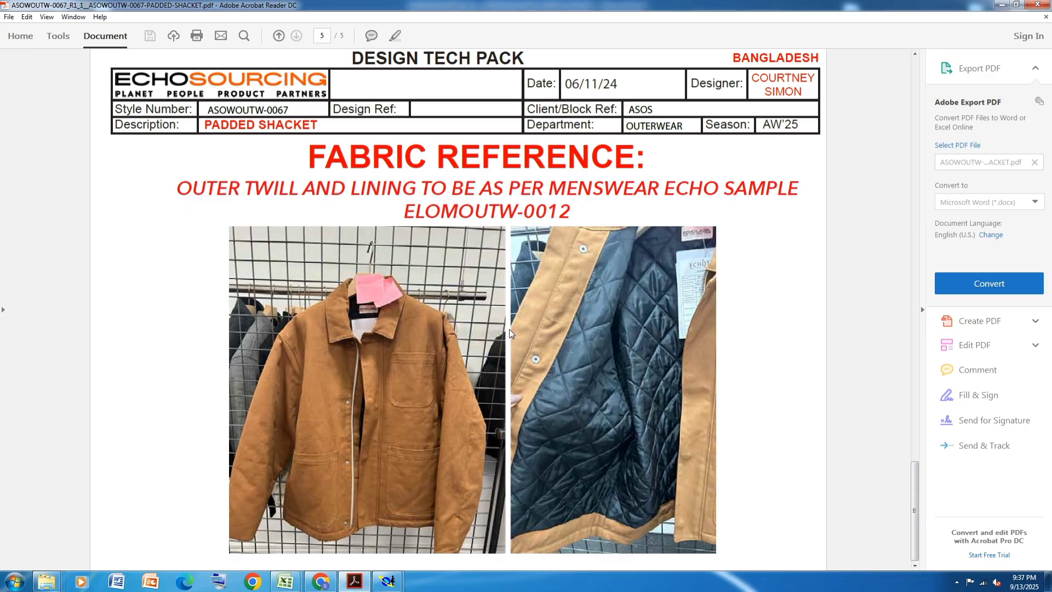
# - Review the tech pack's colour and trims page, front and back stitching pages, and additional design measurements
pyautogui.scroll(9, 510, 332)
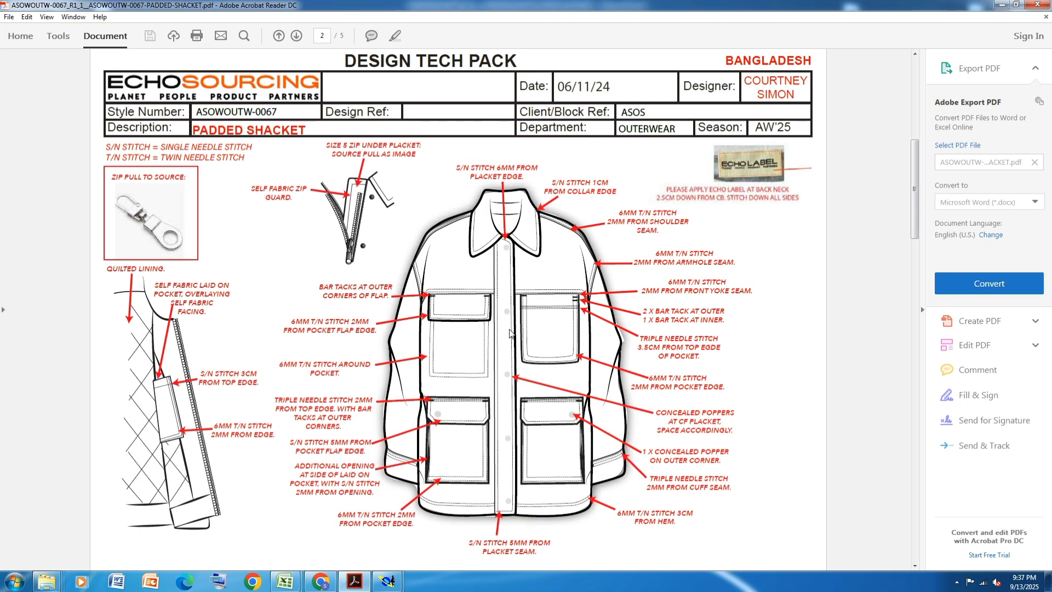
pyautogui.scroll(3, 509, 332)
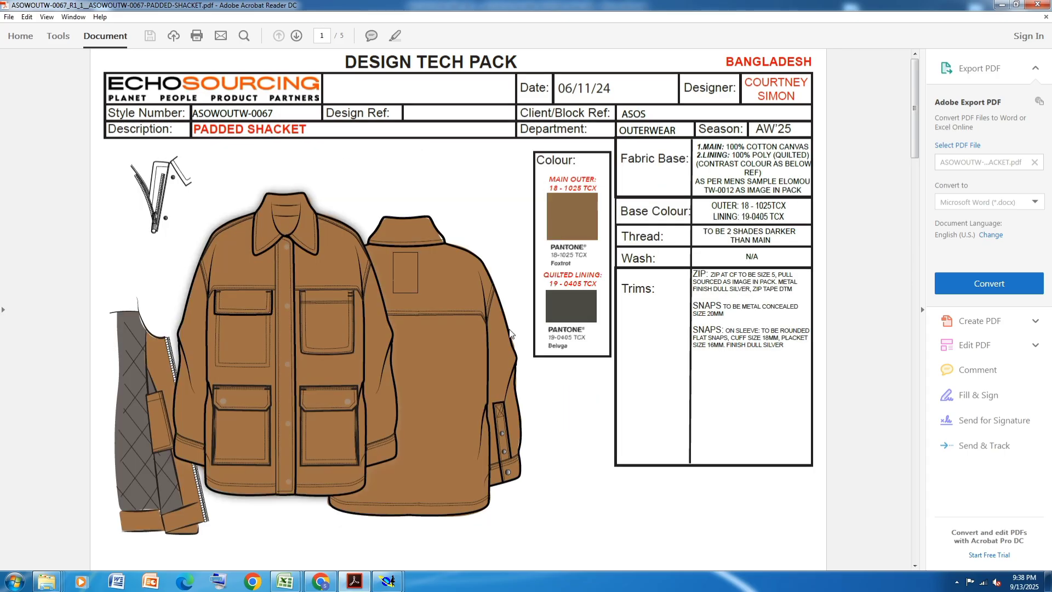
pyautogui.scroll(-3, 509, 333)
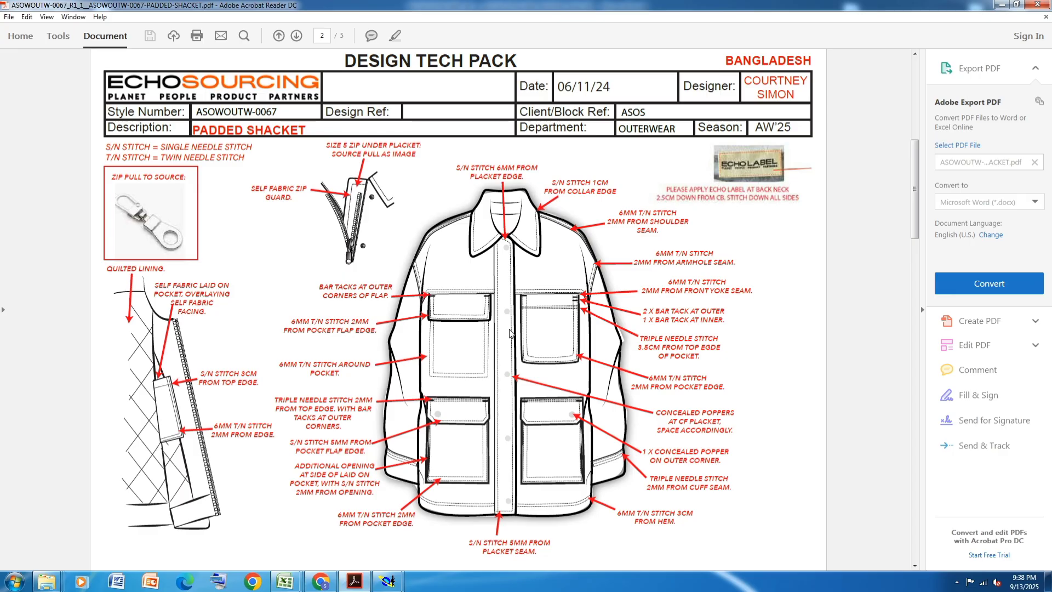
pyautogui.scroll(-3, 509, 333)
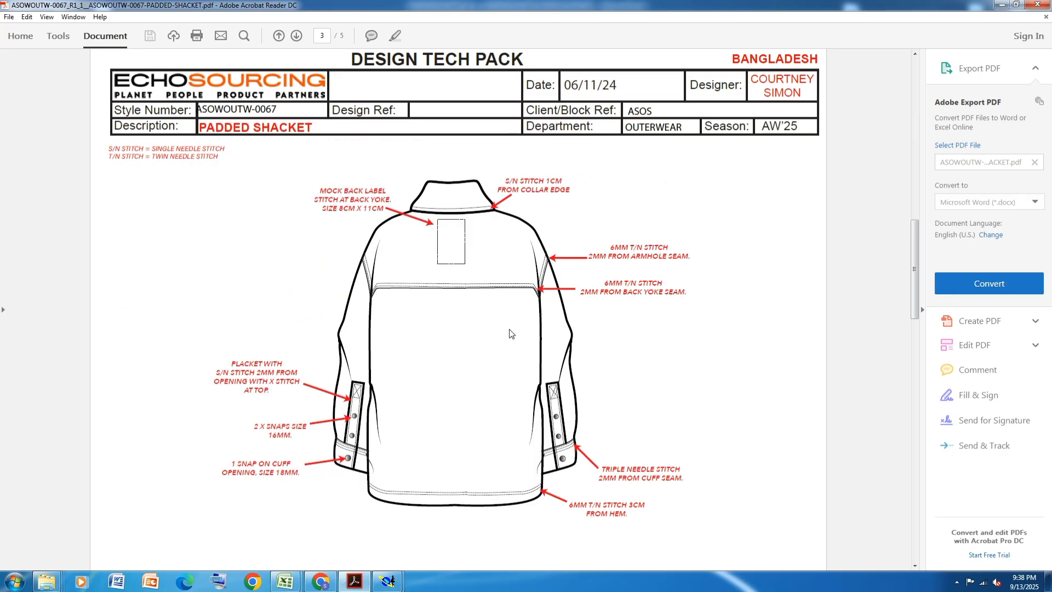
pyautogui.scroll(-3, 512, 334)
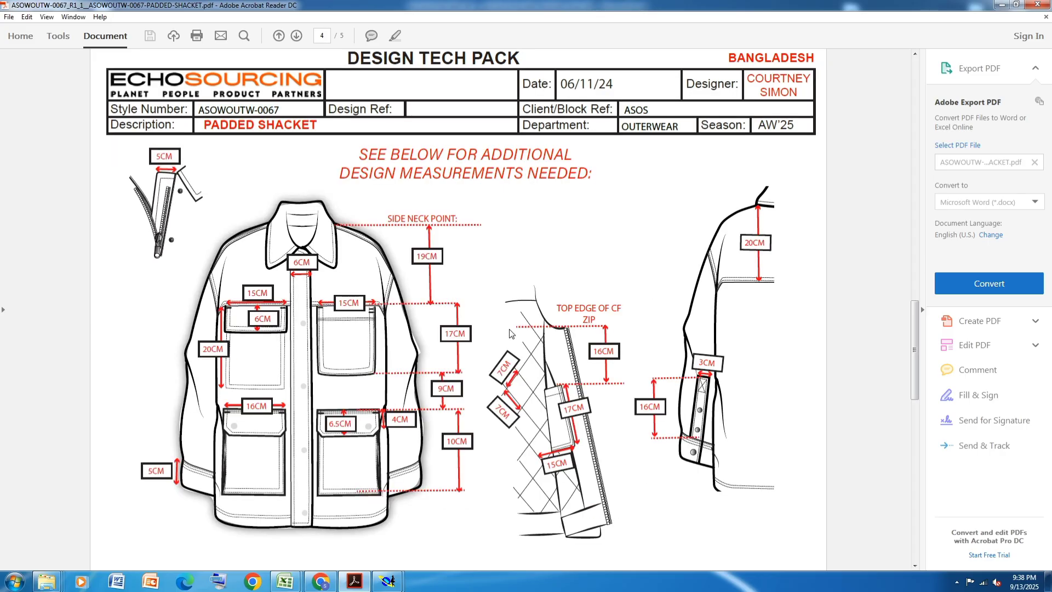
pyautogui.scroll(-3, 511, 334)
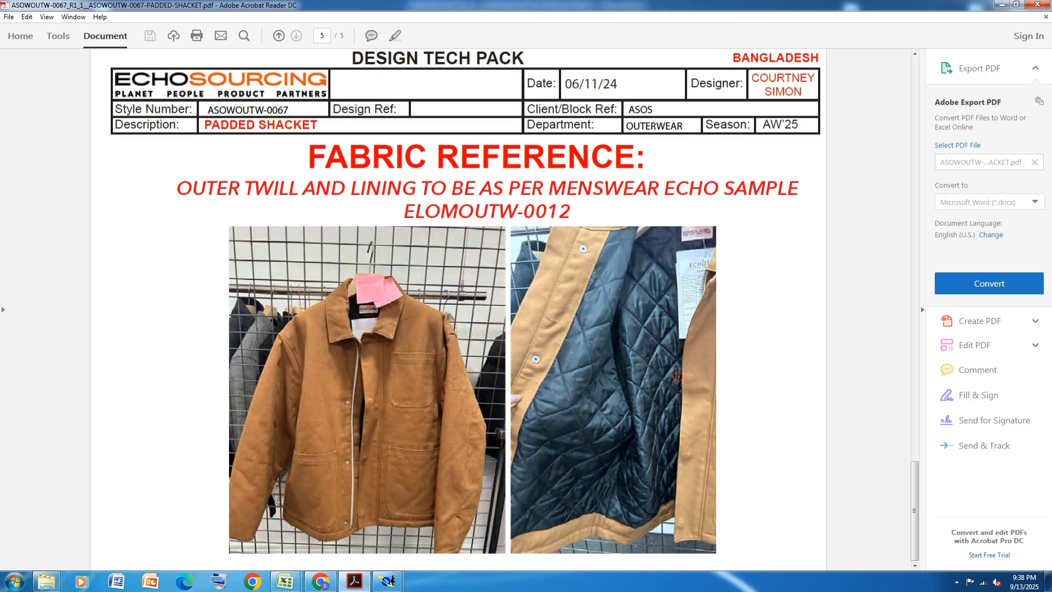
# - Examine the fabric reference photos of the jacket's outer twill, pockets, sleeve and quilted lining up close
pyautogui.keyDown('ctrl'); pyautogui.scroll(5, 483, 438); pyautogui.keyUp('ctrl')
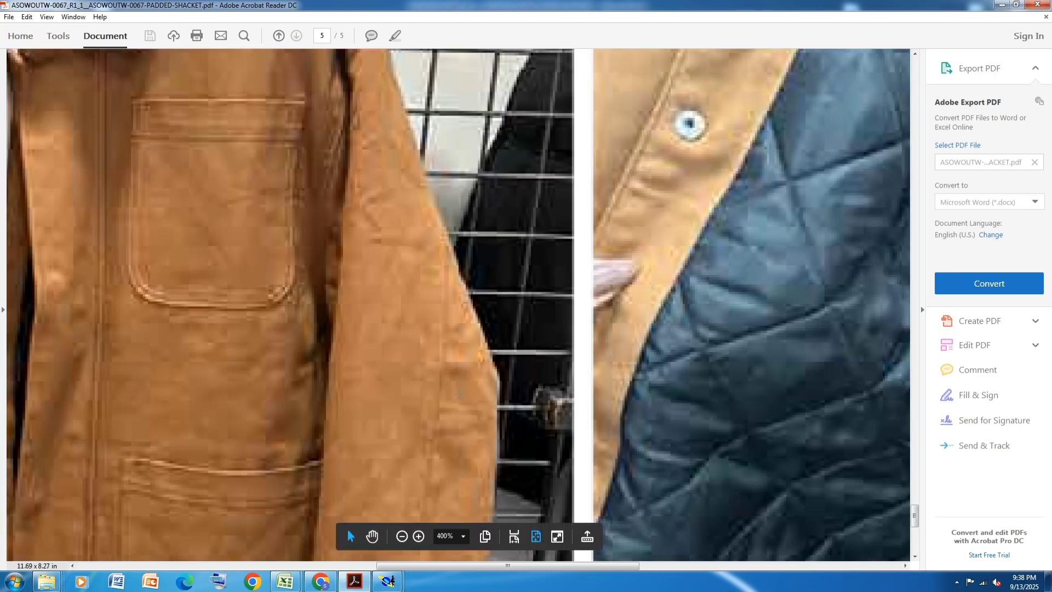
pyautogui.scroll(-1, 435, 308)
pyautogui.scroll(-3, 435, 308)
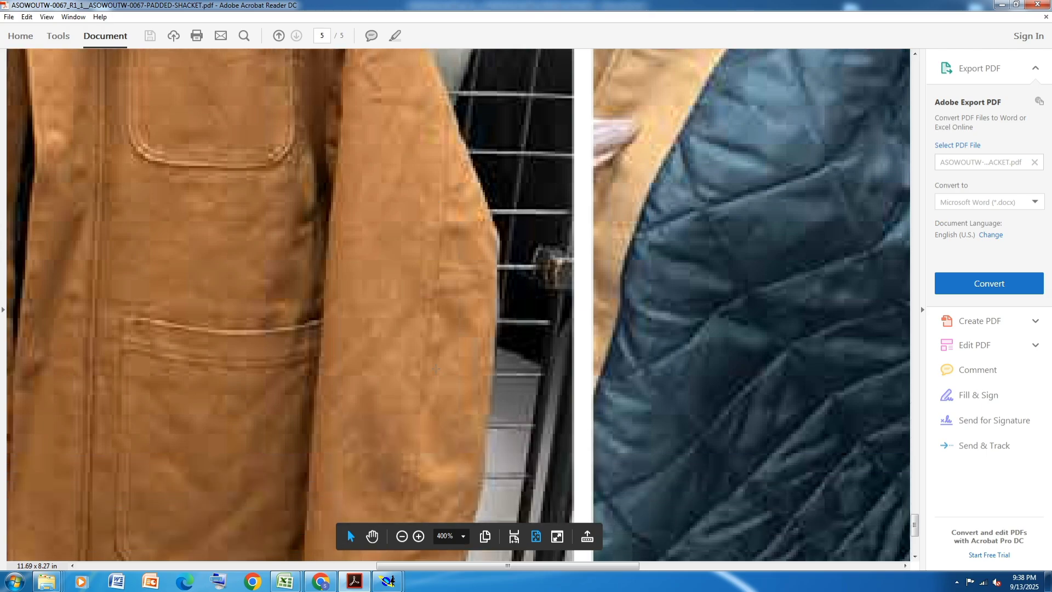
pyautogui.scroll(-5, 440, 319)
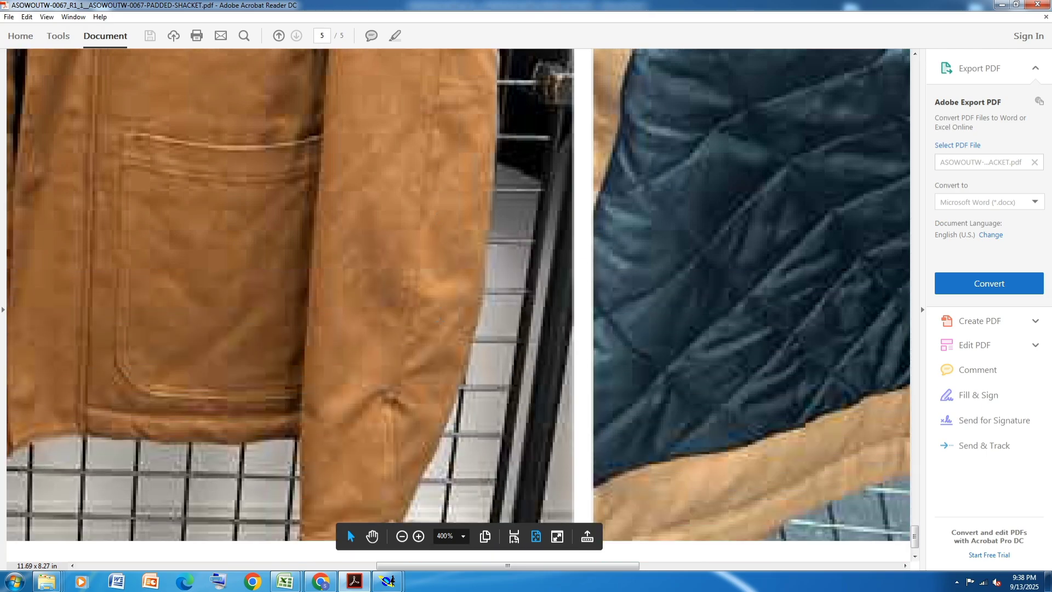
pyautogui.keyDown('ctrl'); pyautogui.scroll(-4, 440, 320); pyautogui.keyUp('ctrl')
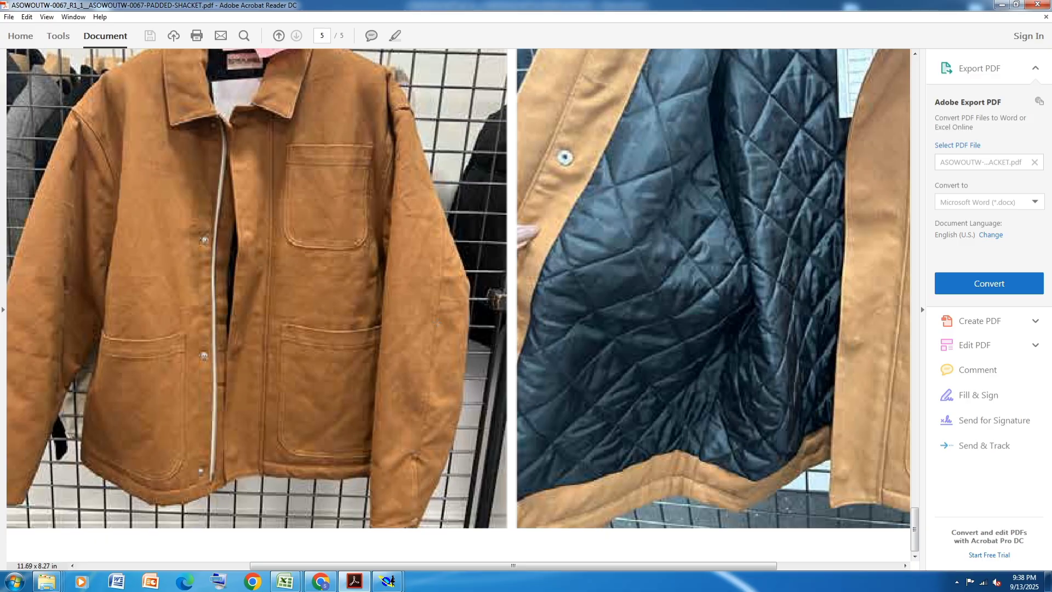
pyautogui.keyDown('ctrl'); pyautogui.scroll(-1, 437, 322); pyautogui.keyUp('ctrl')
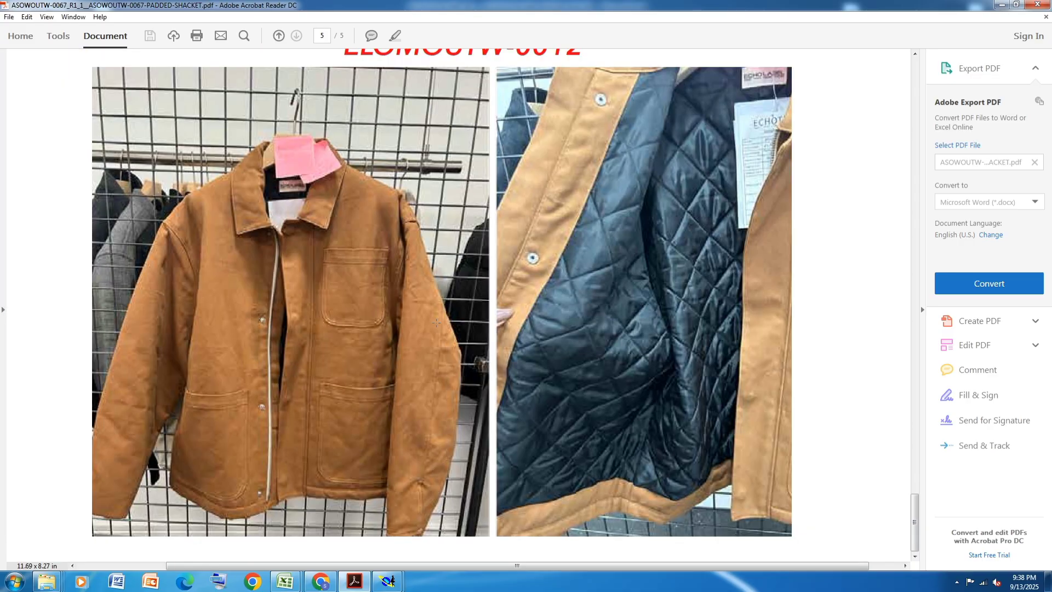
# - Switch to Modaris and move the sleeve's bicep point by 0 cm in X and -0.5 cm in Y
pyautogui.click(388, 581)
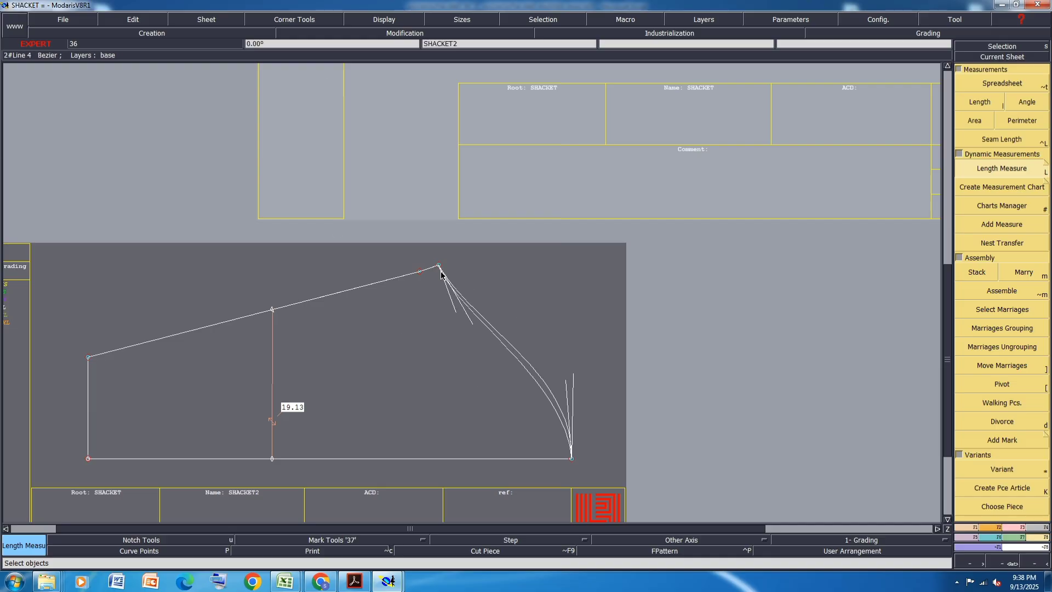
pyautogui.scroll(1, 431, 259)
pyautogui.scroll(2, 431, 259)
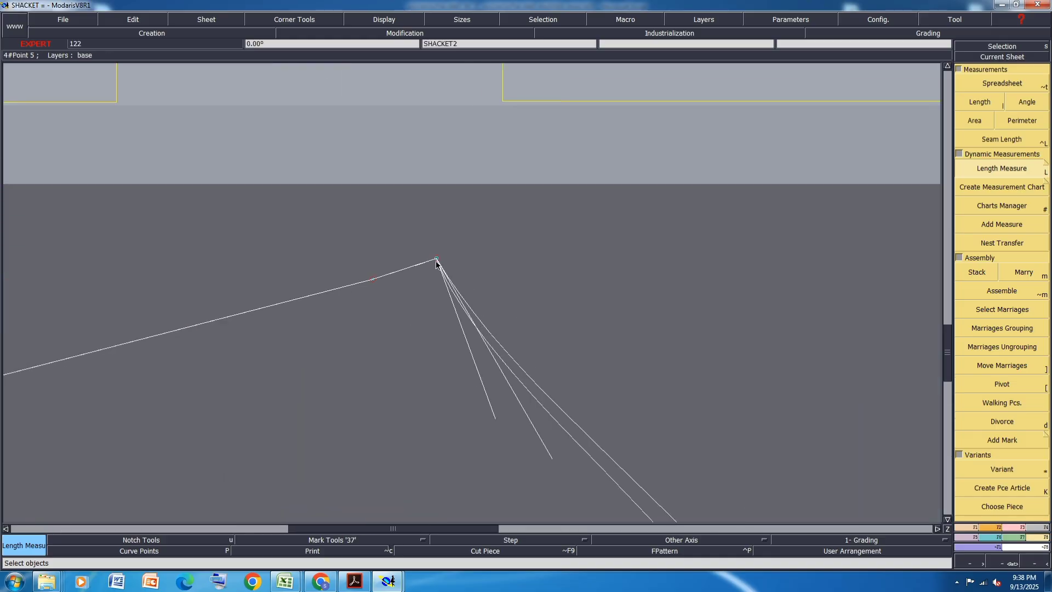
pyautogui.scroll(-1, 438, 258)
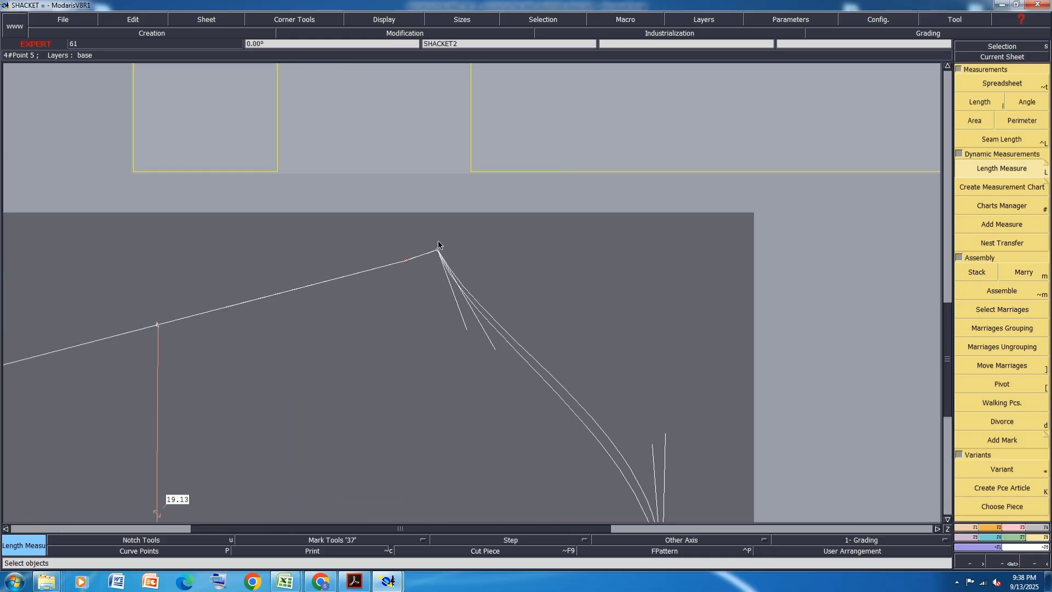
pyautogui.hotkey('shift', 'm')
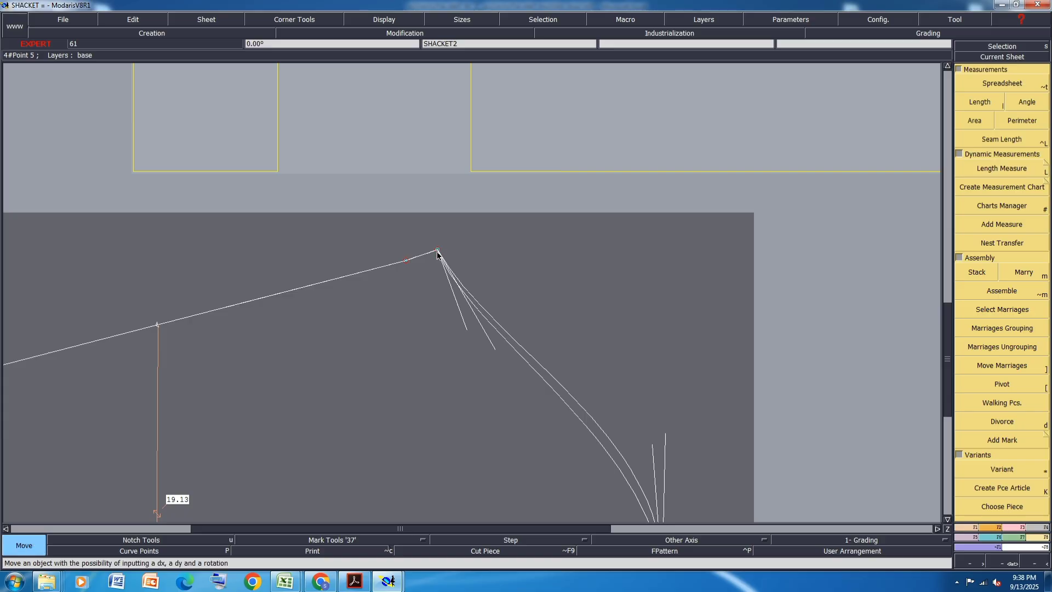
pyautogui.click(437, 255)
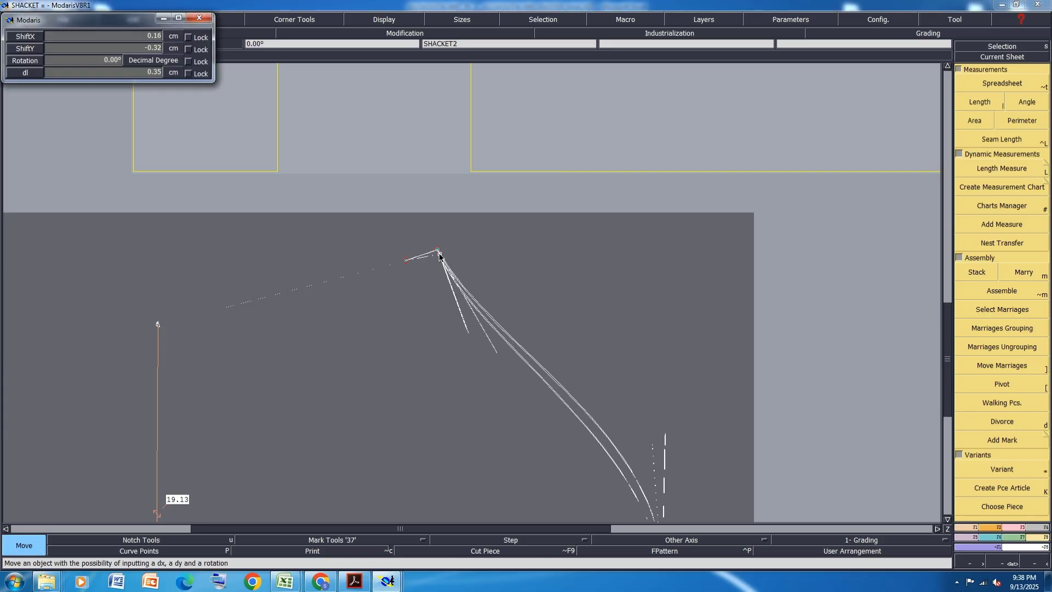
pyautogui.press('Down')
pyautogui.write('0')
pyautogui.press('Down')
pyautogui.write('-.5')
pyautogui.press('Return')
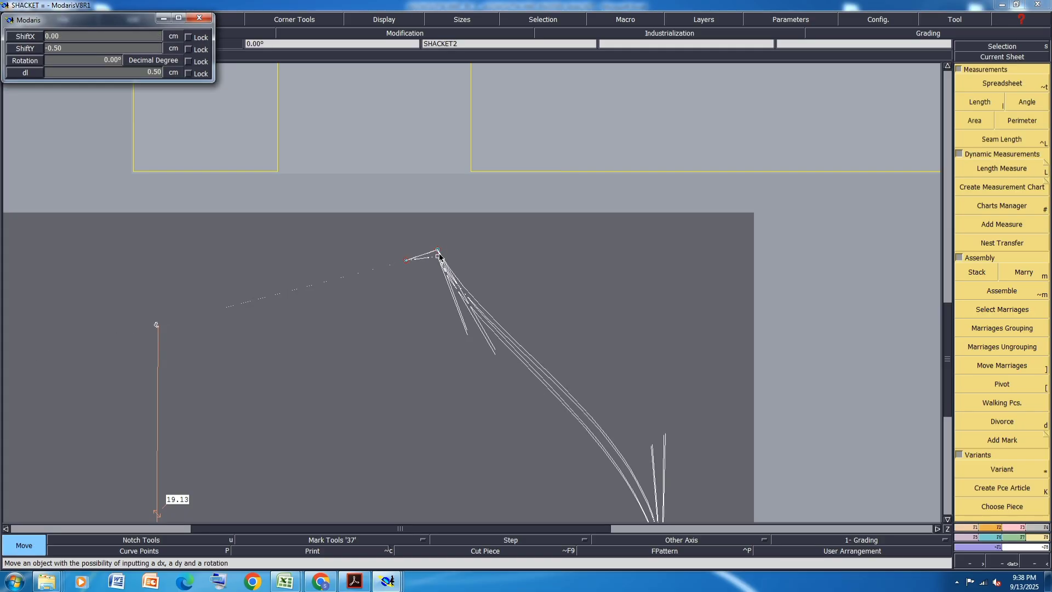
# - Move the sleeve's bicep point 3 cm in X, toward the cap
pyautogui.scroll(-2, 447, 253)
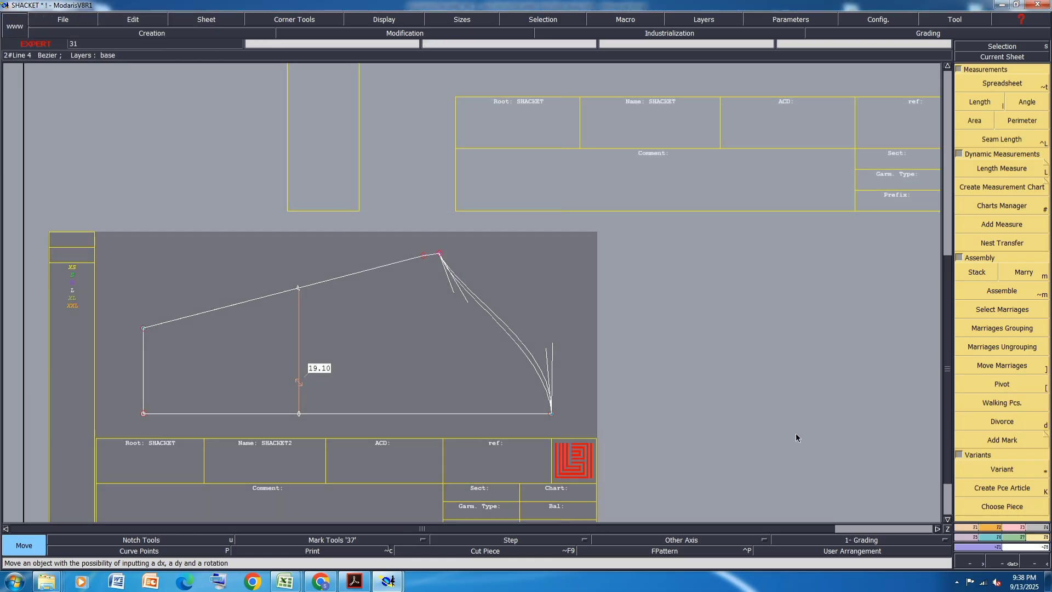
pyautogui.click(1023, 537)
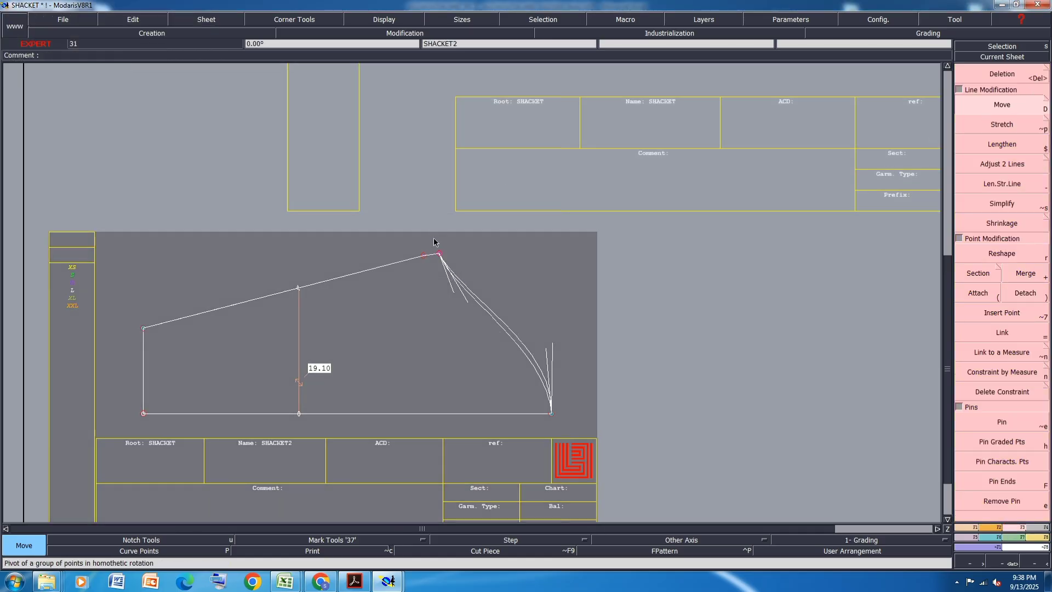
pyautogui.click(440, 255)
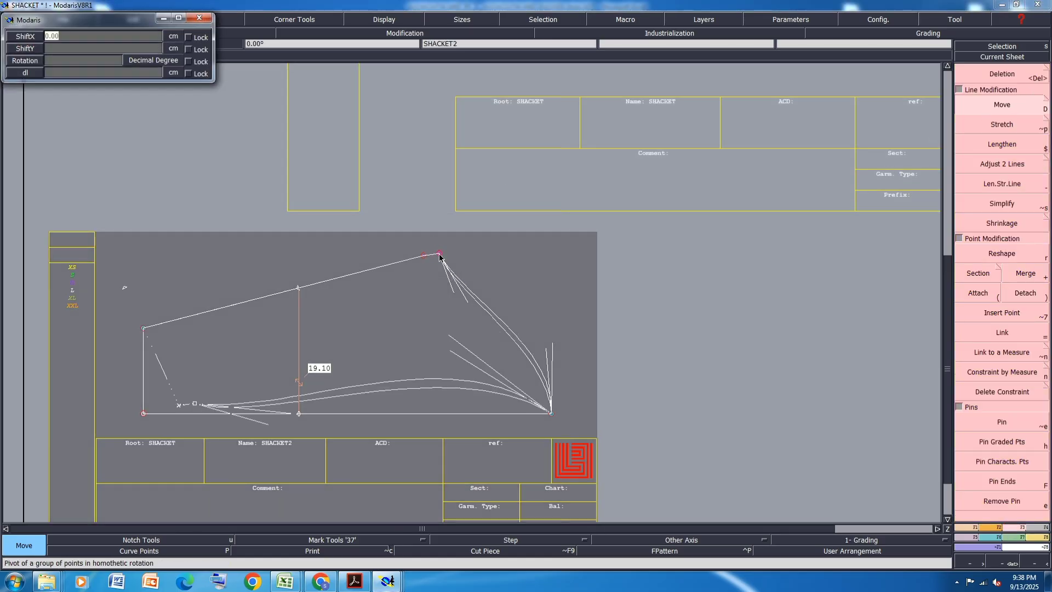
pyautogui.write('3')
pyautogui.press('Return')
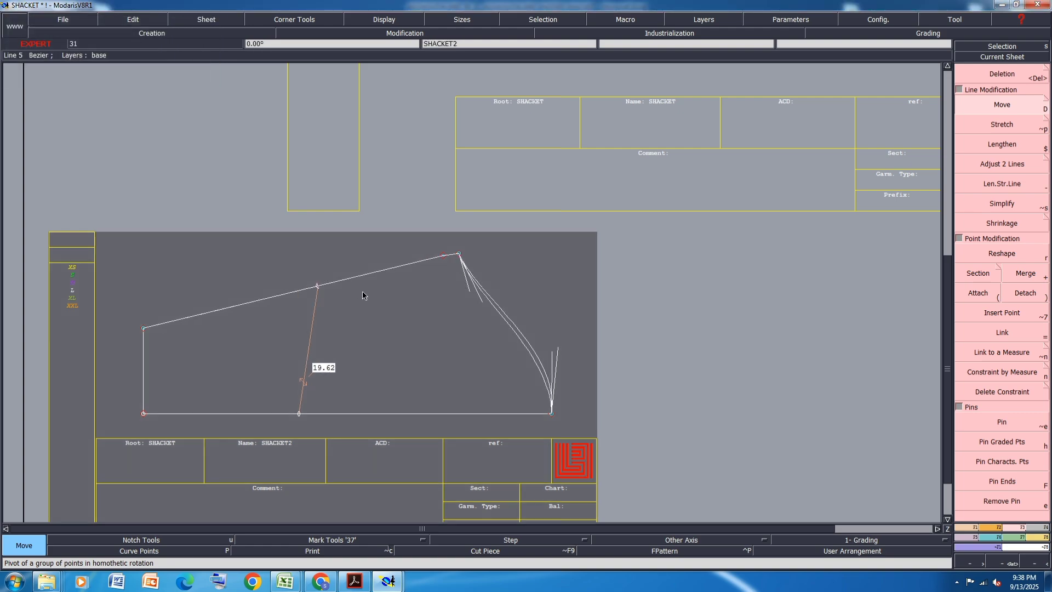
# - Align the elbow measure's center-line end vertically with the elbow point and save the model, continuing past the warning
pyautogui.press('2')
pyautogui.click(318, 287)
pyautogui.click(300, 414)
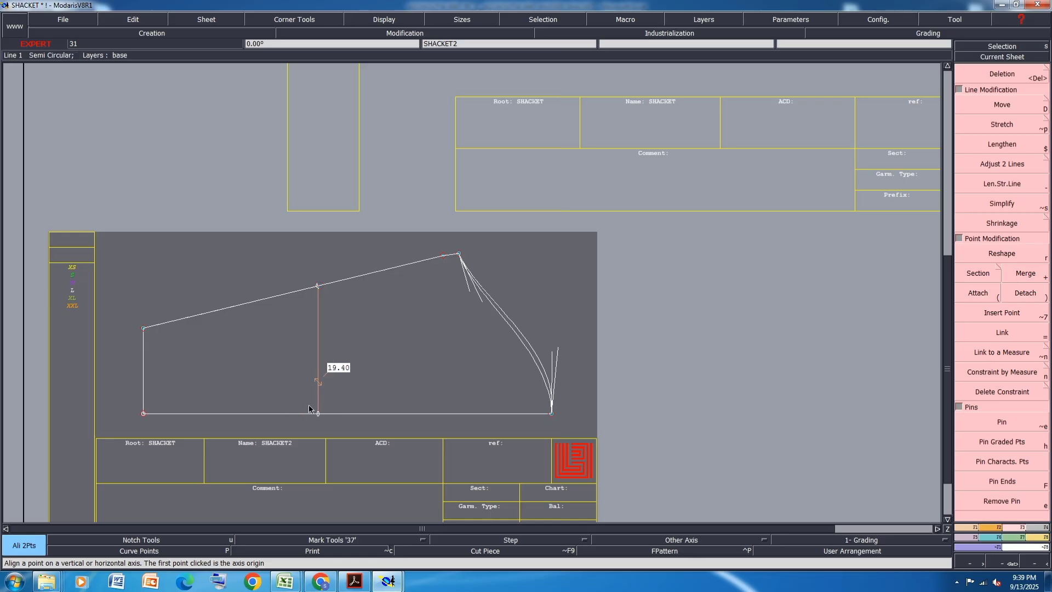
pyautogui.hotkey('ctrl', 's')
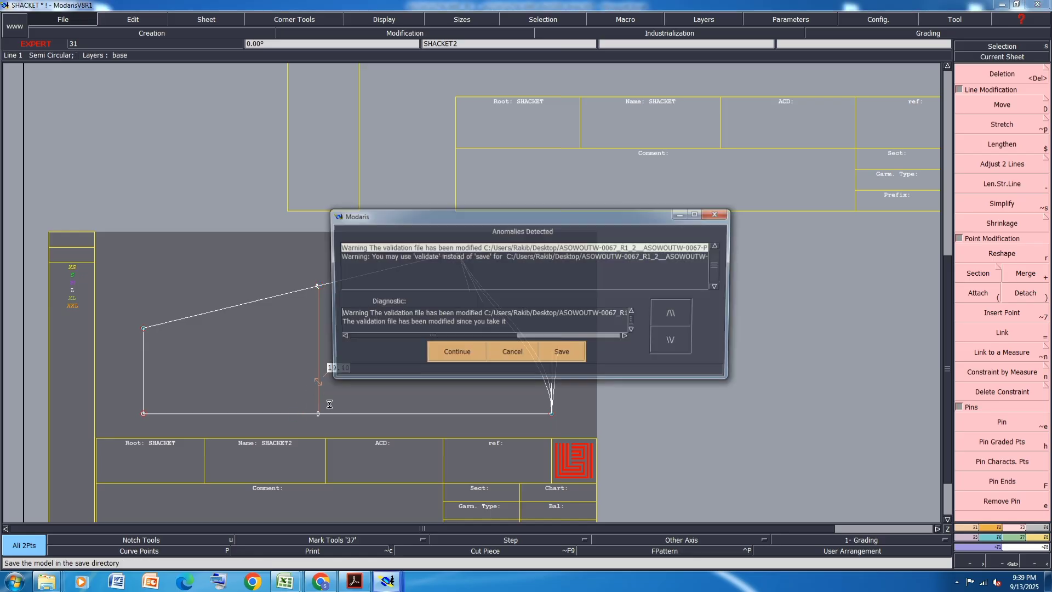
pyautogui.click(450, 353)
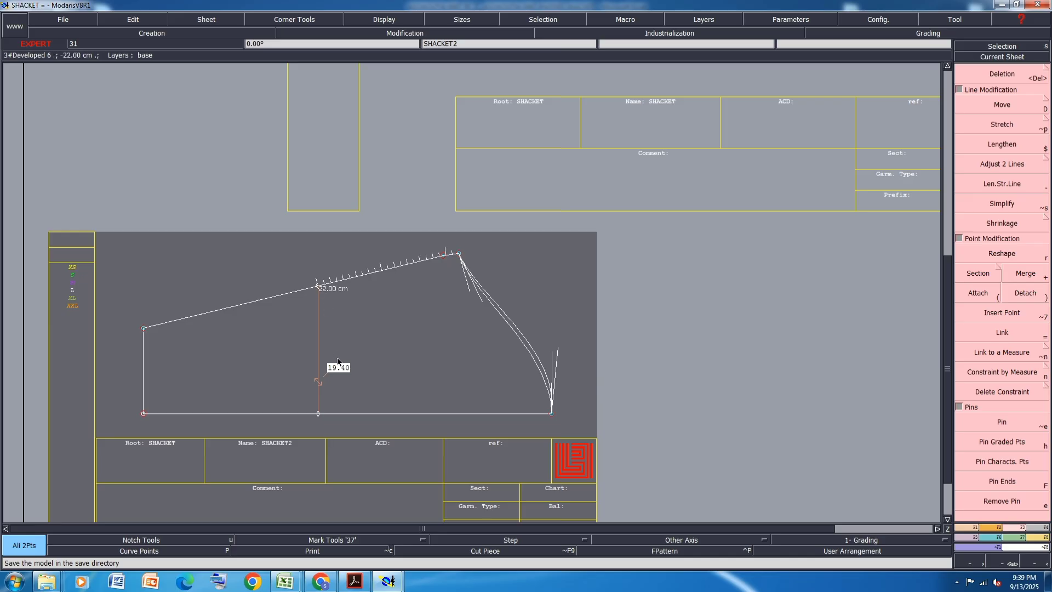
# - Reshape the sleeve's underarm seam into a smooth outward curve by adjusting its handles near the elbow and hem
pyautogui.scroll(1, 249, 275)
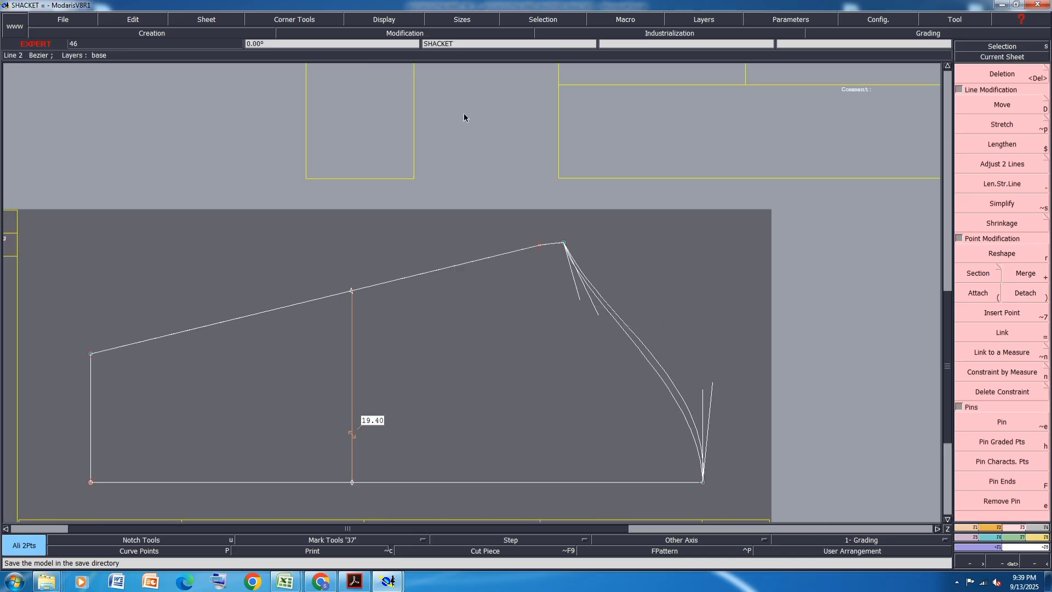
pyautogui.click(384, 19)
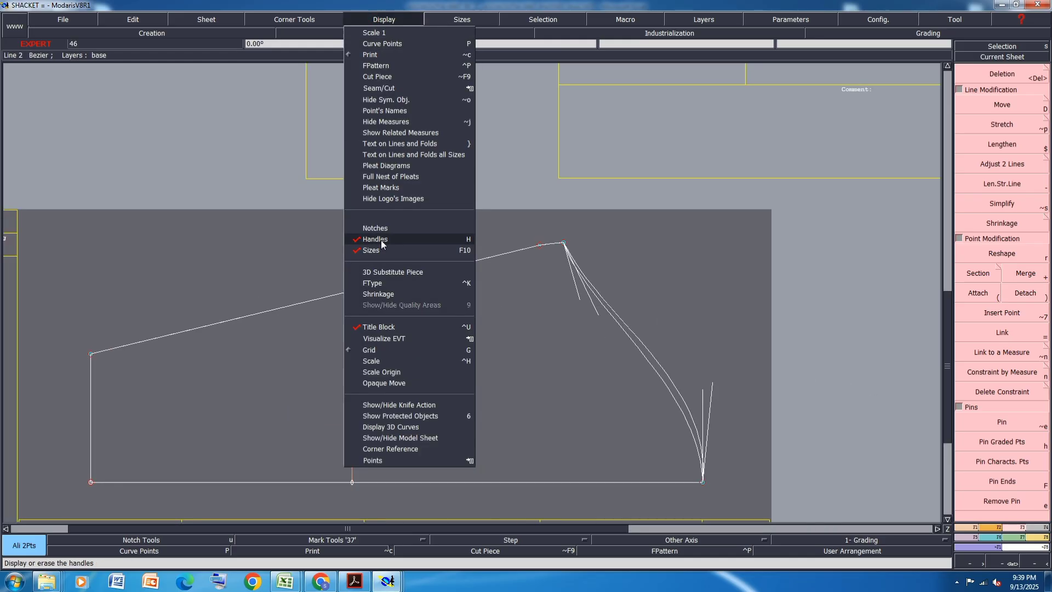
pyautogui.click(1002, 253)
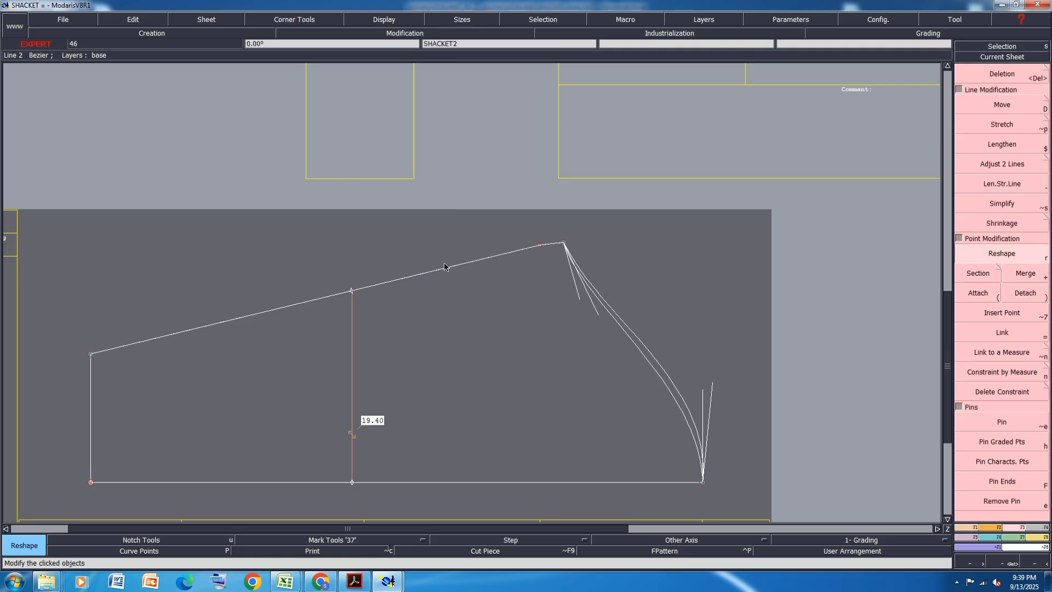
pyautogui.click(420, 274)
pyautogui.click(351, 261)
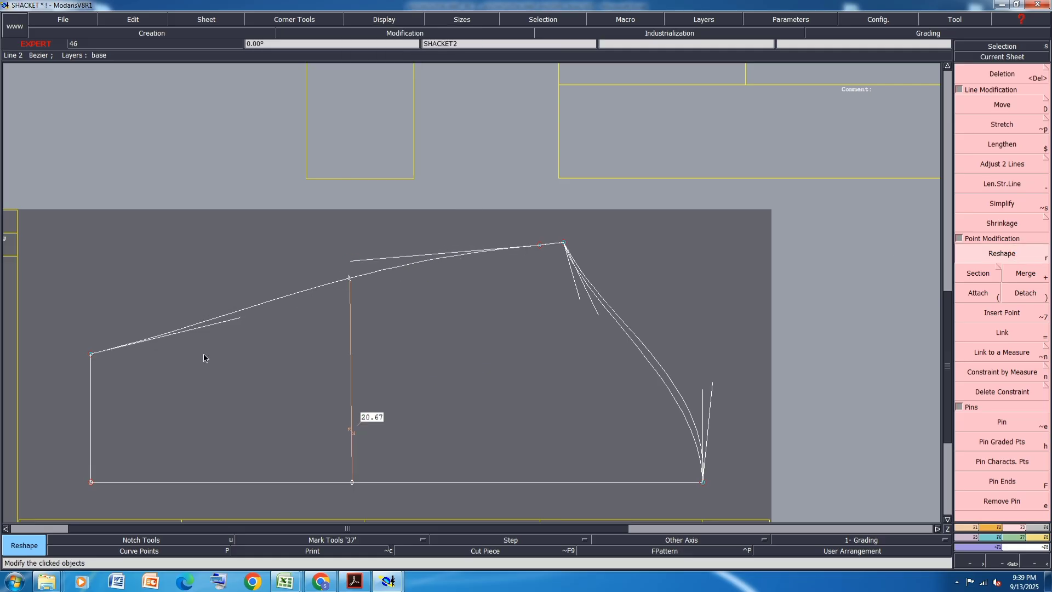
pyautogui.click(233, 321)
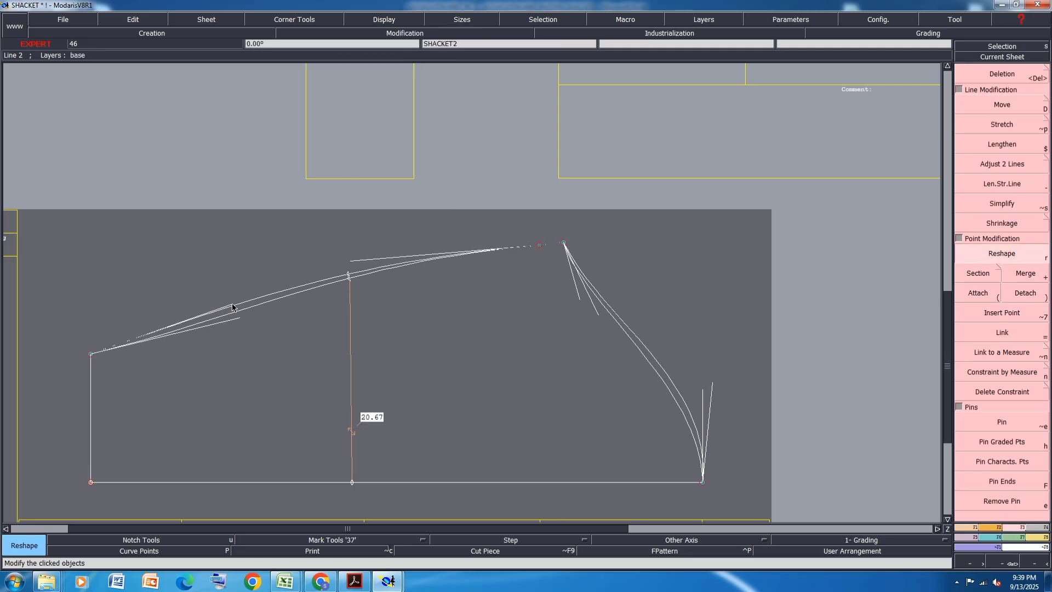
pyautogui.click(233, 304)
pyautogui.click(352, 261)
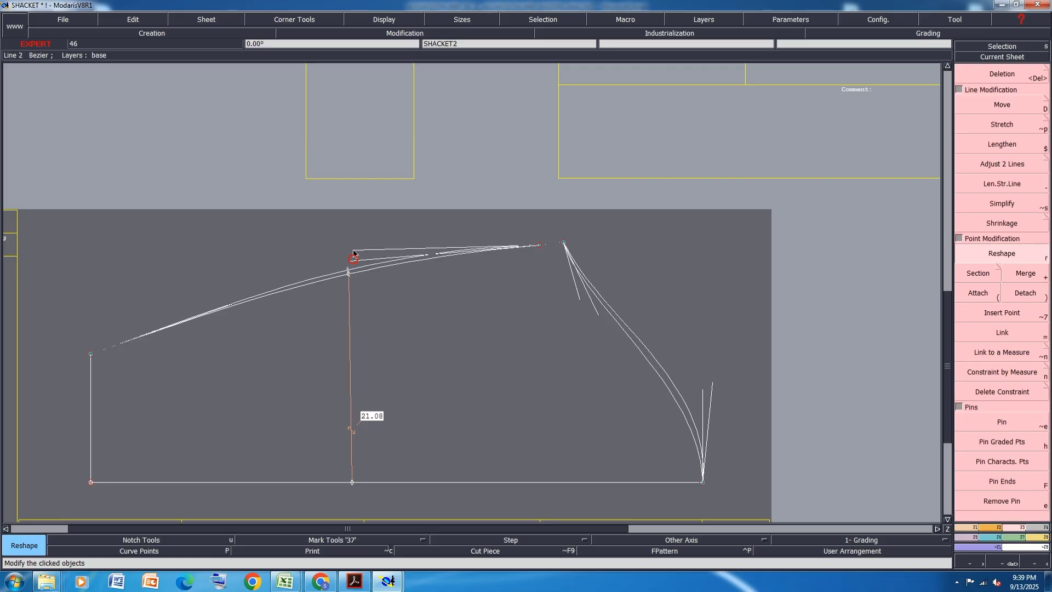
pyautogui.click(354, 251)
pyautogui.click(354, 250)
pyautogui.click(334, 253)
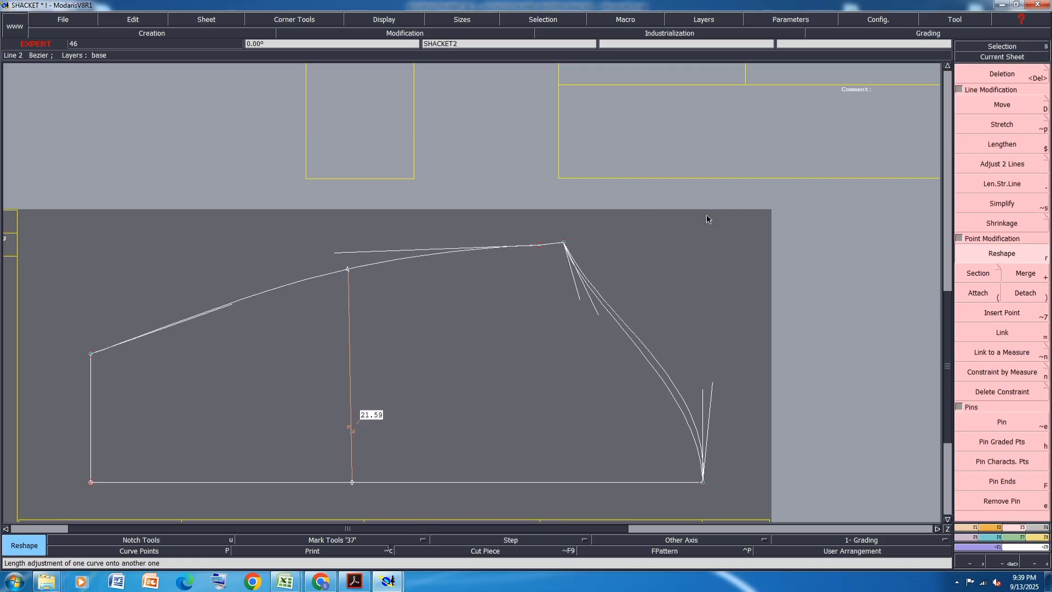
# - Move the sleeve's bicep point by 0 cm in X and -0.2 cm in Y
pyautogui.click(1010, 105)
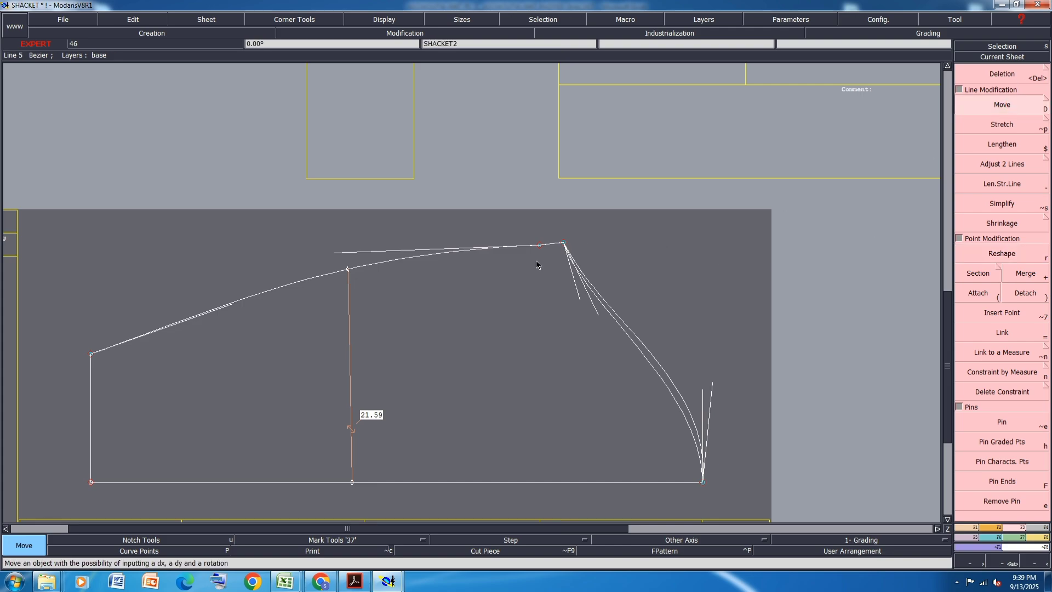
pyautogui.click(564, 244)
pyautogui.write('0')
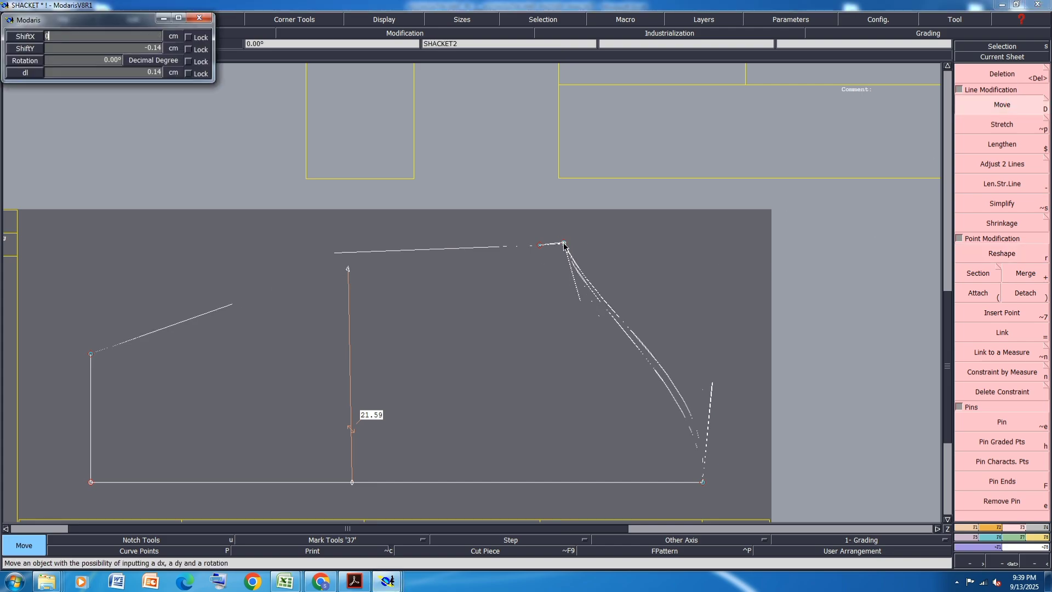
pyautogui.press('Tab')
pyautogui.press('BackSpace')
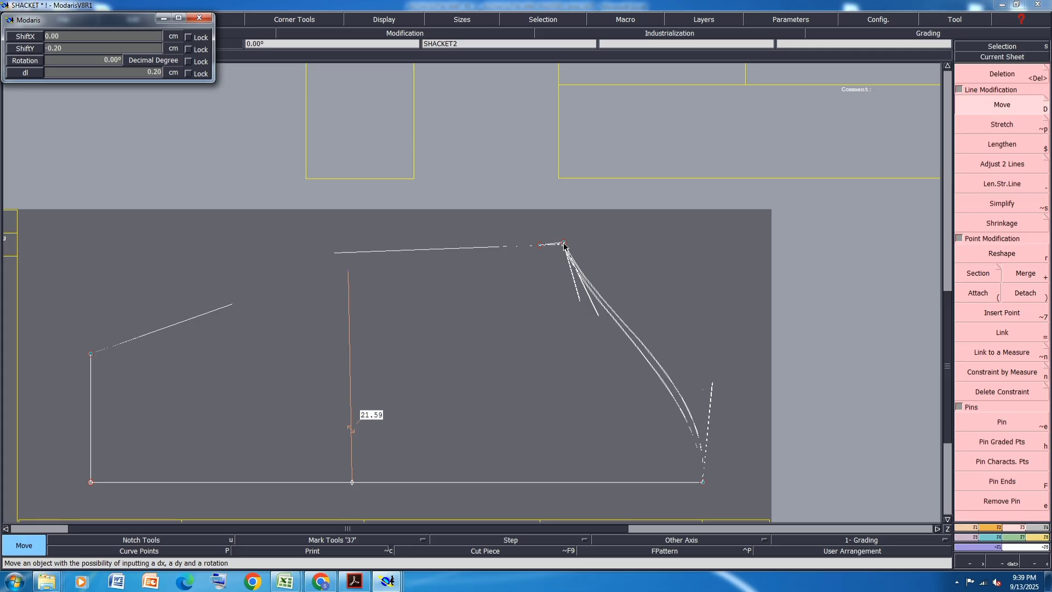
pyautogui.press('Return')
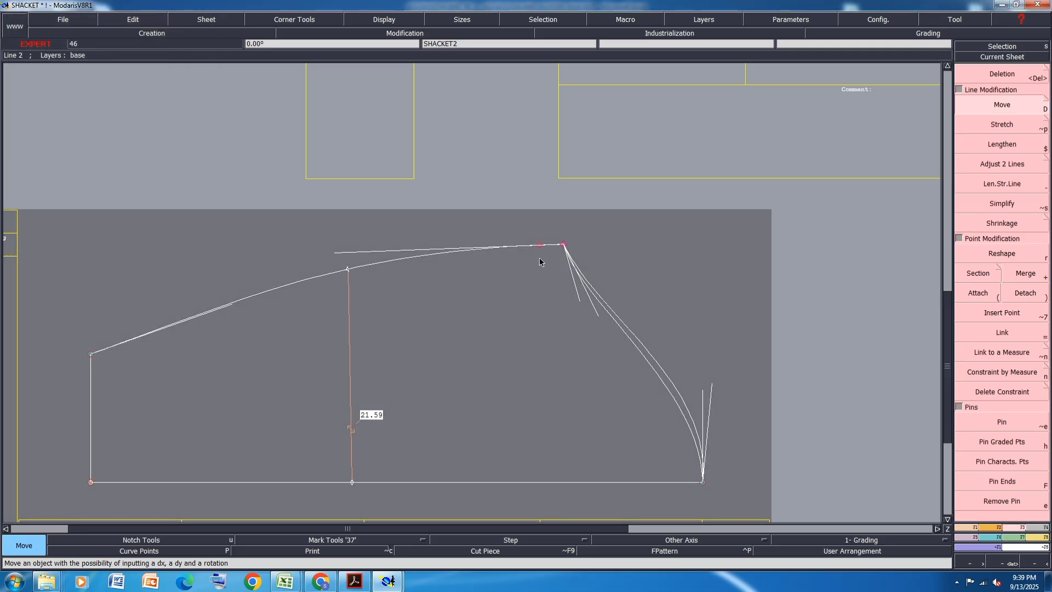
# - Move the sleeve's bicep point 2 cm in X, toward the cap
pyautogui.click(564, 245)
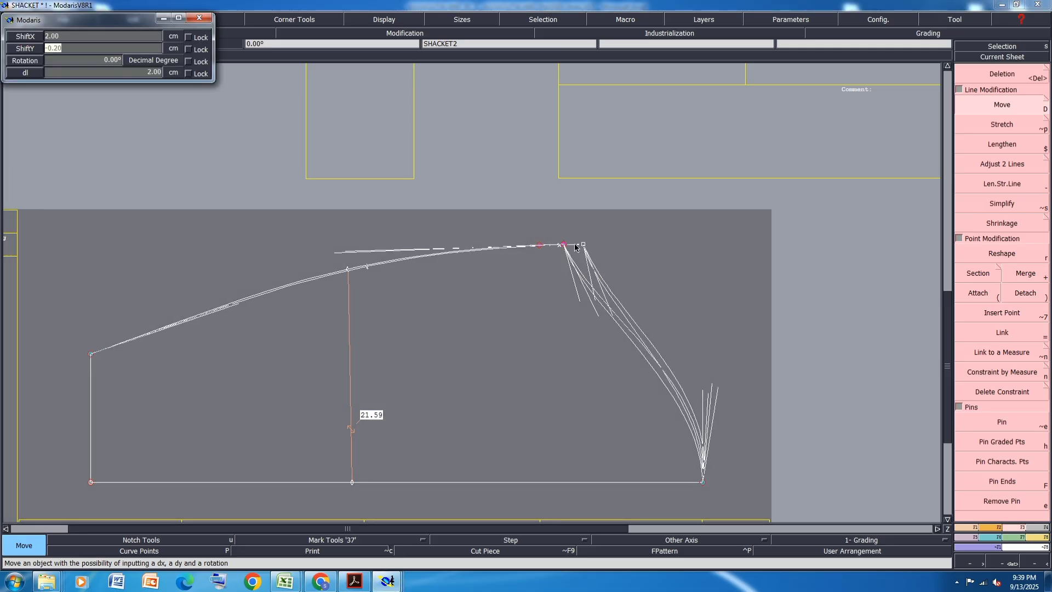
pyautogui.press('Return')
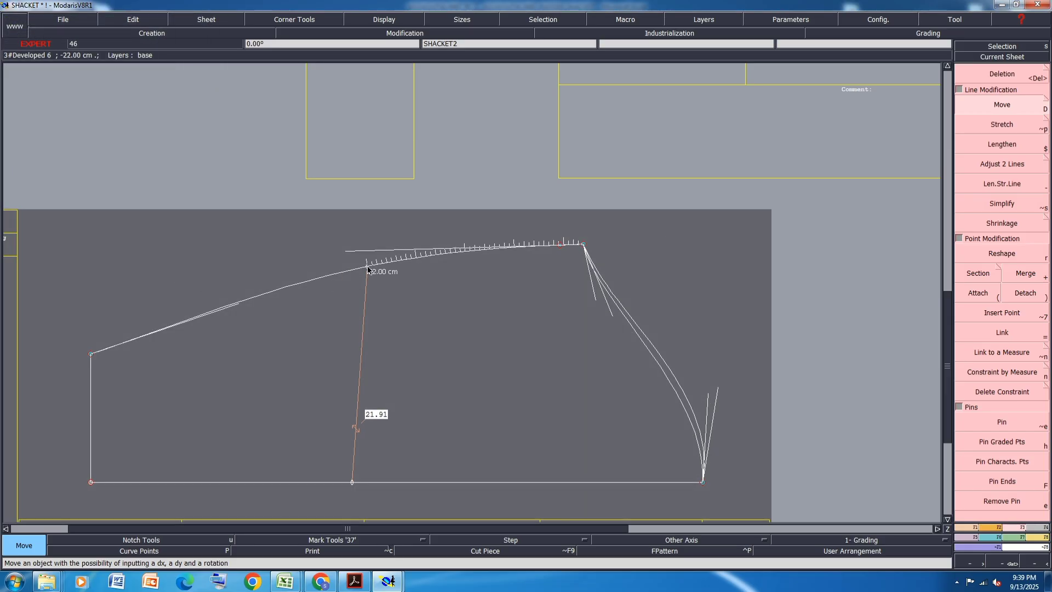
# - Realign the elbow measure's center-line end vertically with the elbow point and save the model, continuing past the warning
pyautogui.press('6')
pyautogui.click(368, 267)
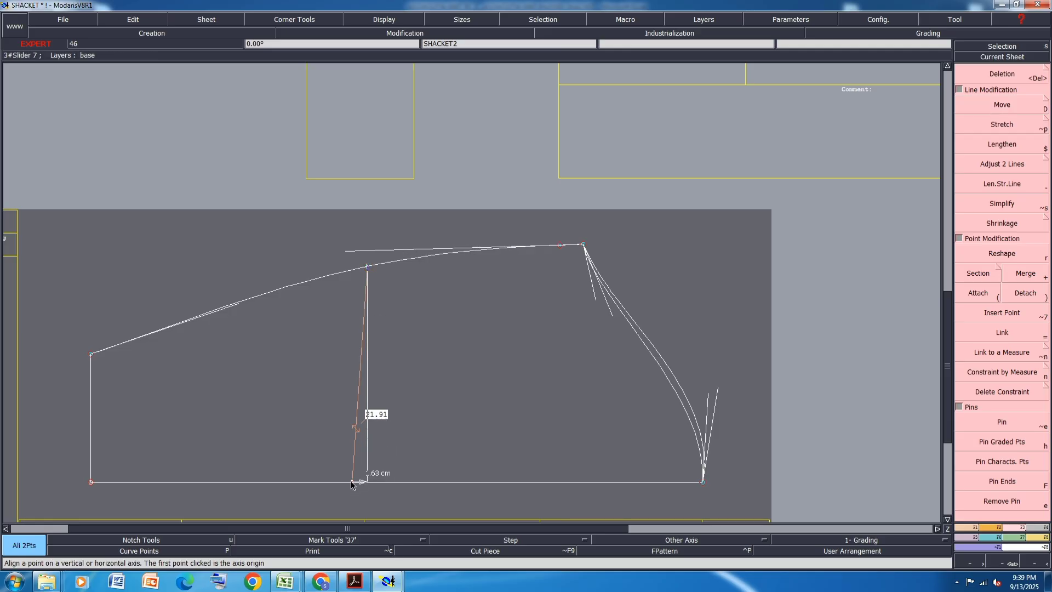
pyautogui.click(352, 482)
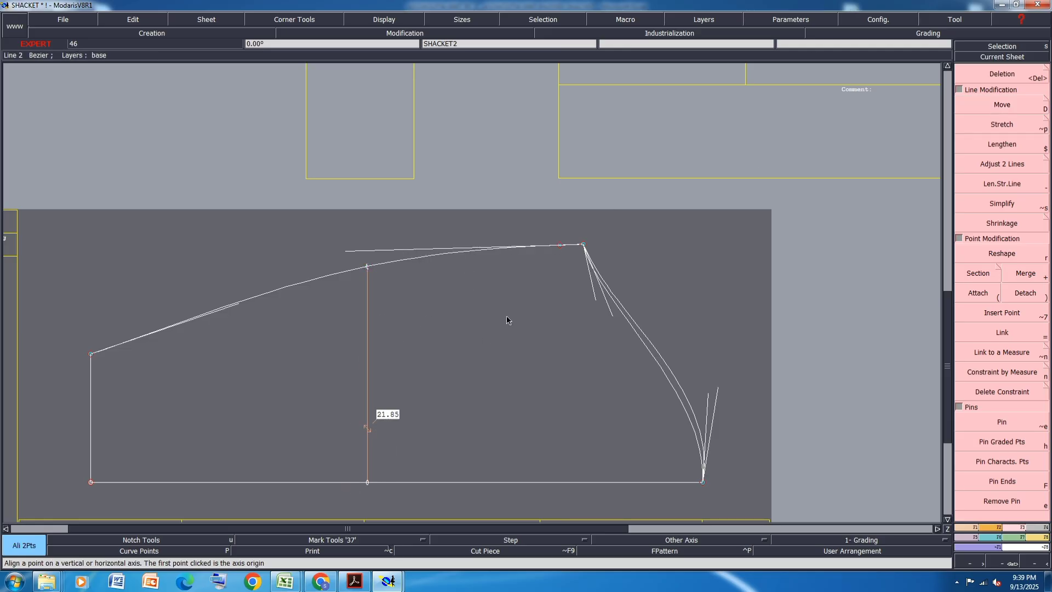
pyautogui.hotkey('ctrl', 's')
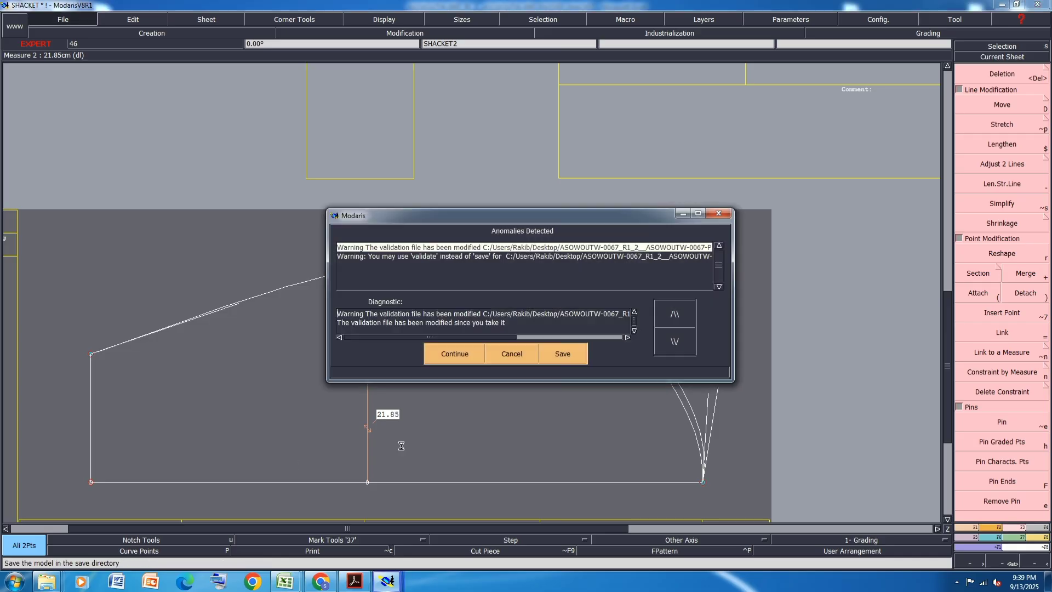
pyautogui.click(453, 354)
# - Look up the L size bicep measurement in the Excel size chart and return to the sleeve pattern in Modaris
pyautogui.moveTo(285, 587)
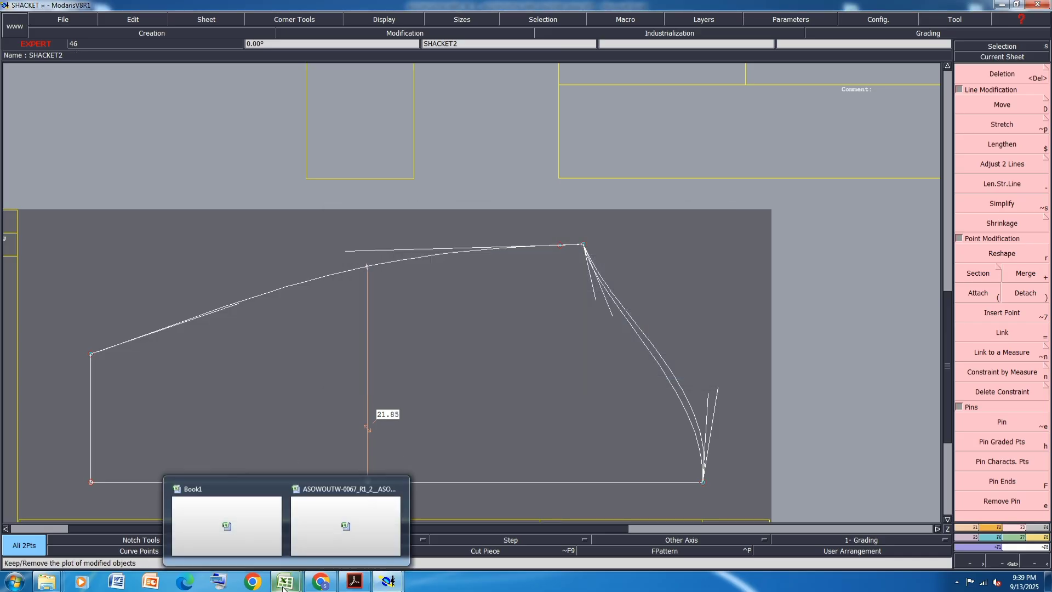
pyautogui.click(342, 519)
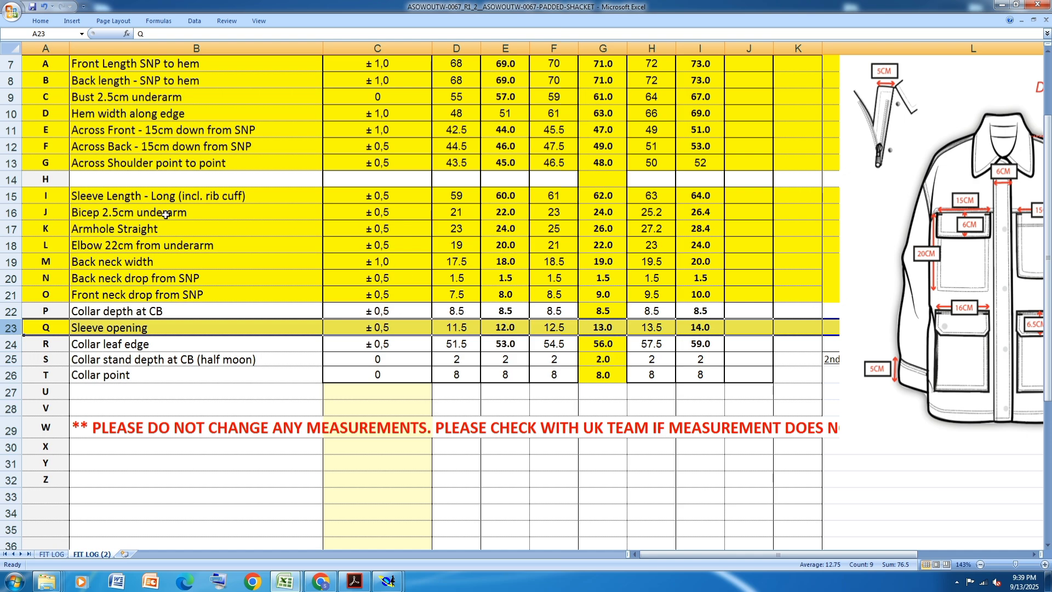
pyautogui.click(612, 215)
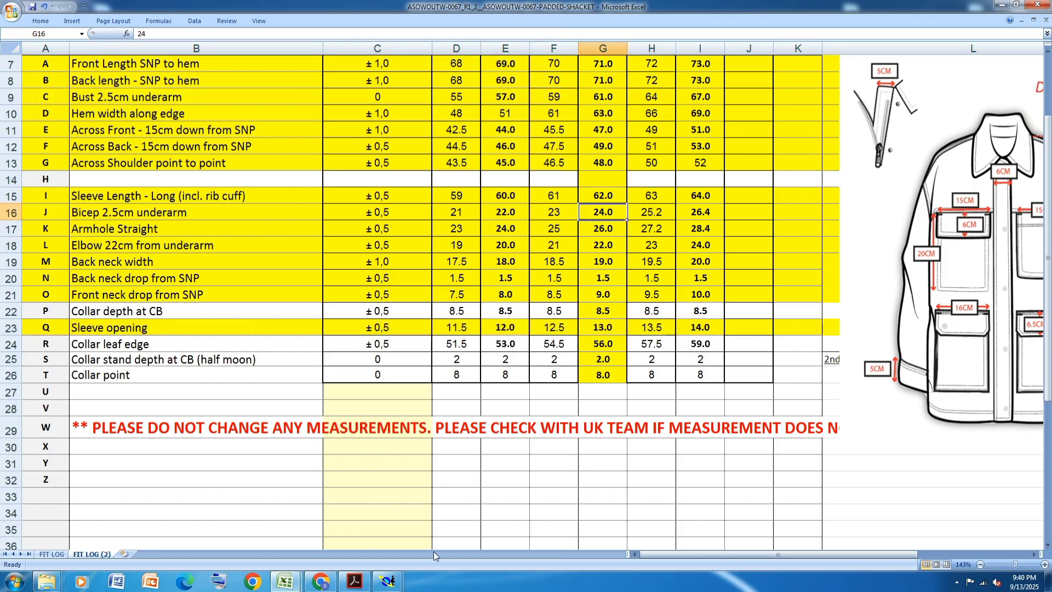
pyautogui.moveTo(394, 587)
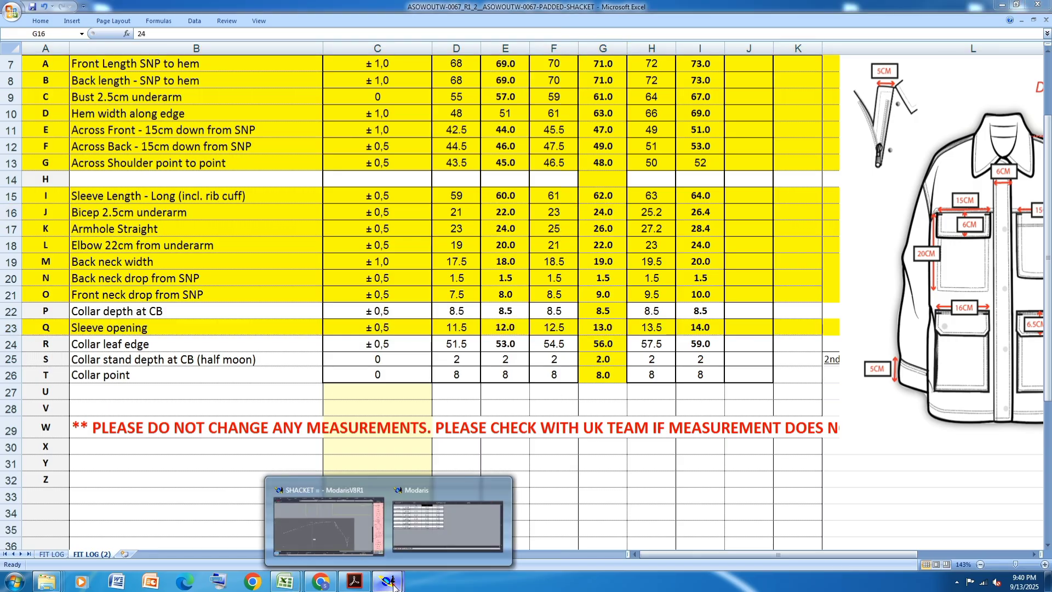
pyautogui.click(440, 532)
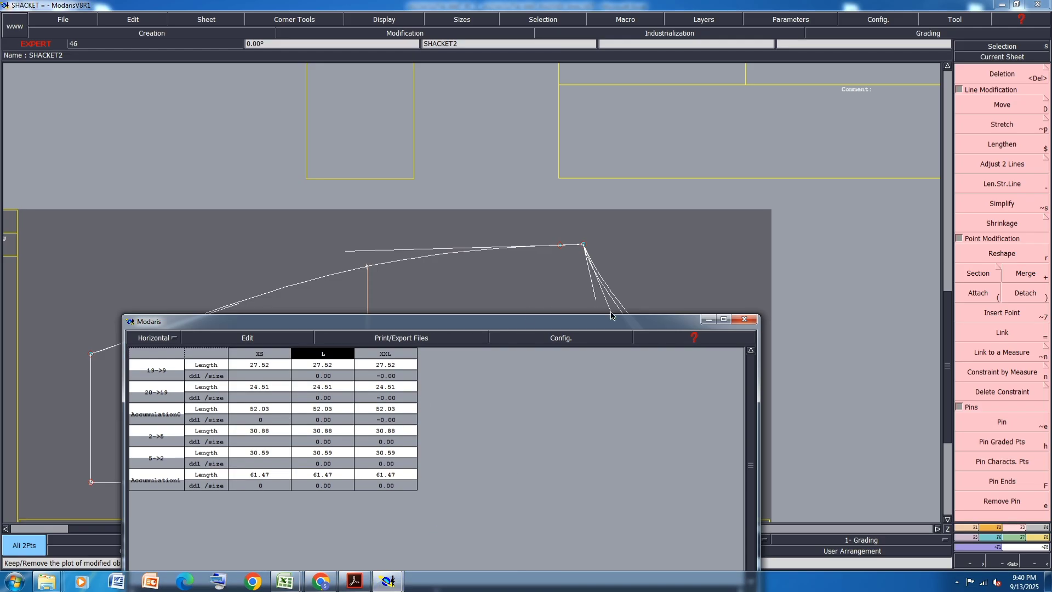
pyautogui.click(709, 319)
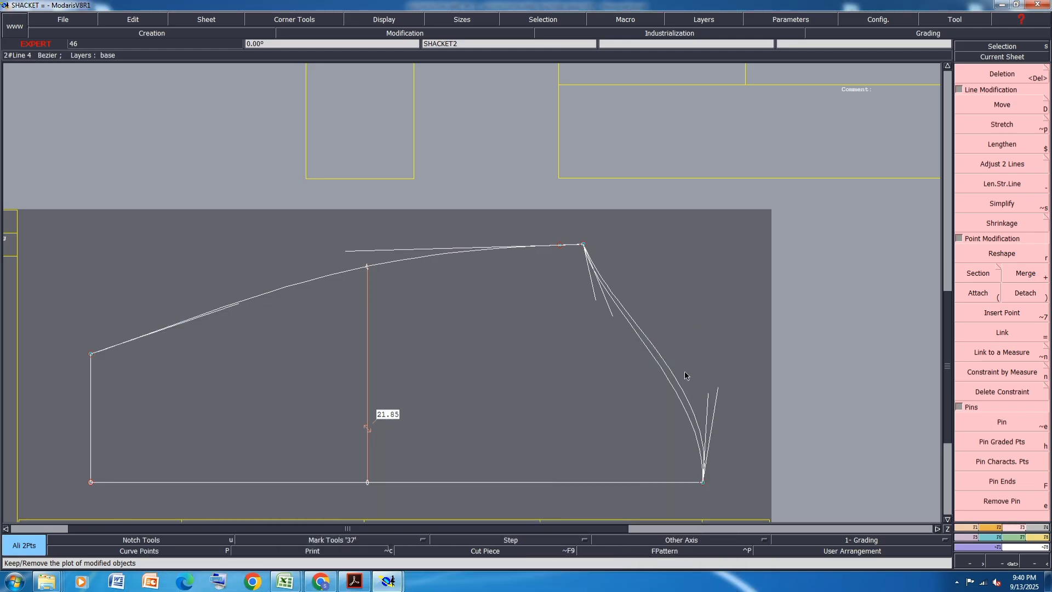
# - Reshape the sleeve's two cap curves by swinging their handles at the cap top inward, toward the sleeve
pyautogui.scroll(1, 728, 473)
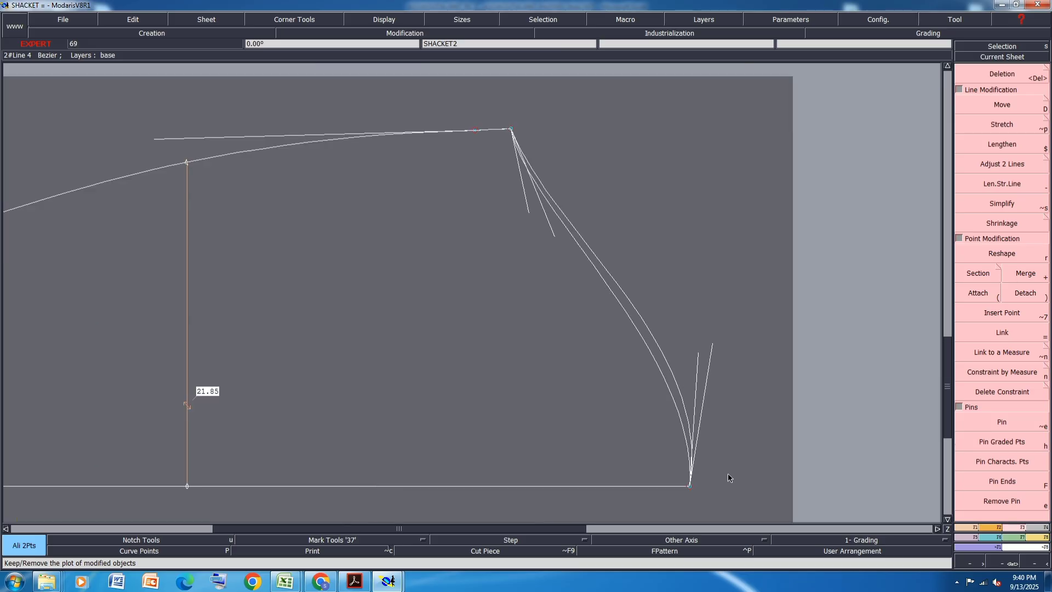
pyautogui.click(996, 255)
pyautogui.moveTo(698, 358)
pyautogui.mouseDown()
pyautogui.moveTo(679, 346)
pyautogui.moveTo(689, 335)
pyautogui.moveTo(680, 360)
pyautogui.mouseUp()
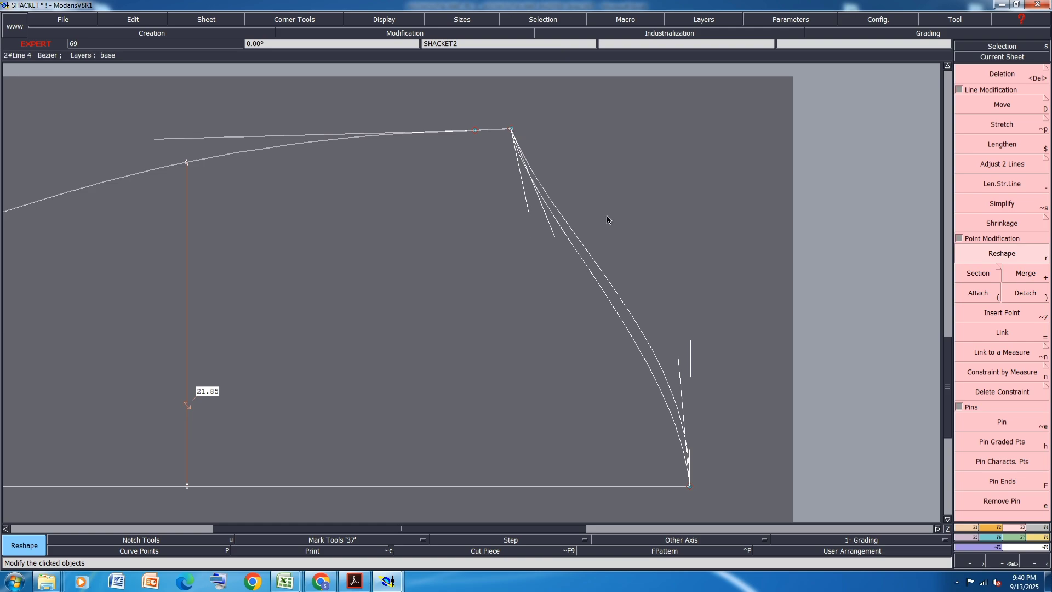
# - Try mirroring the cap curve about a symmetry axis along the bicep end of the underarm seam
pyautogui.press('x')
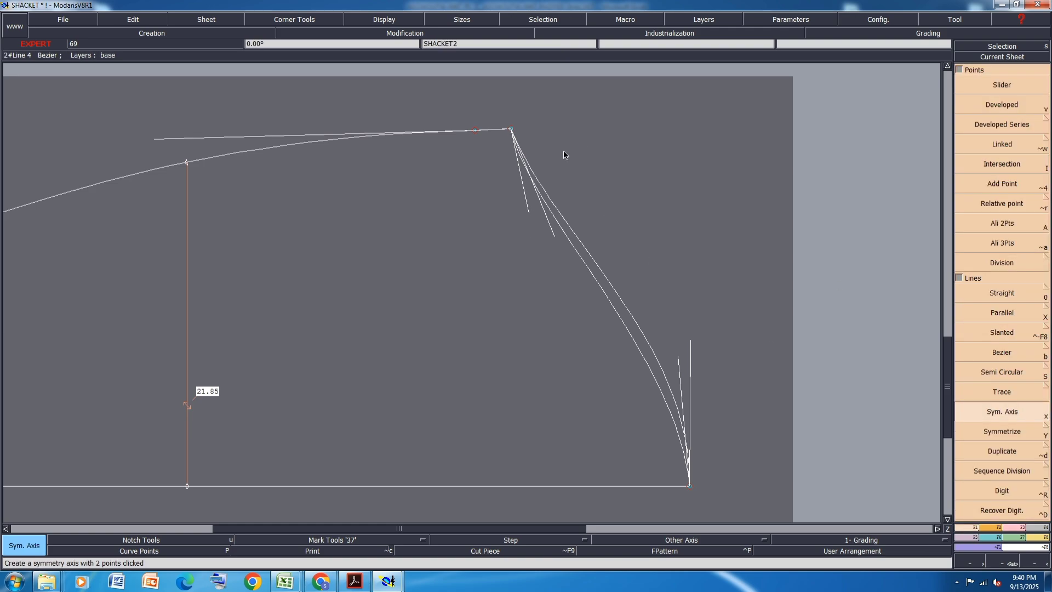
pyautogui.click(510, 130)
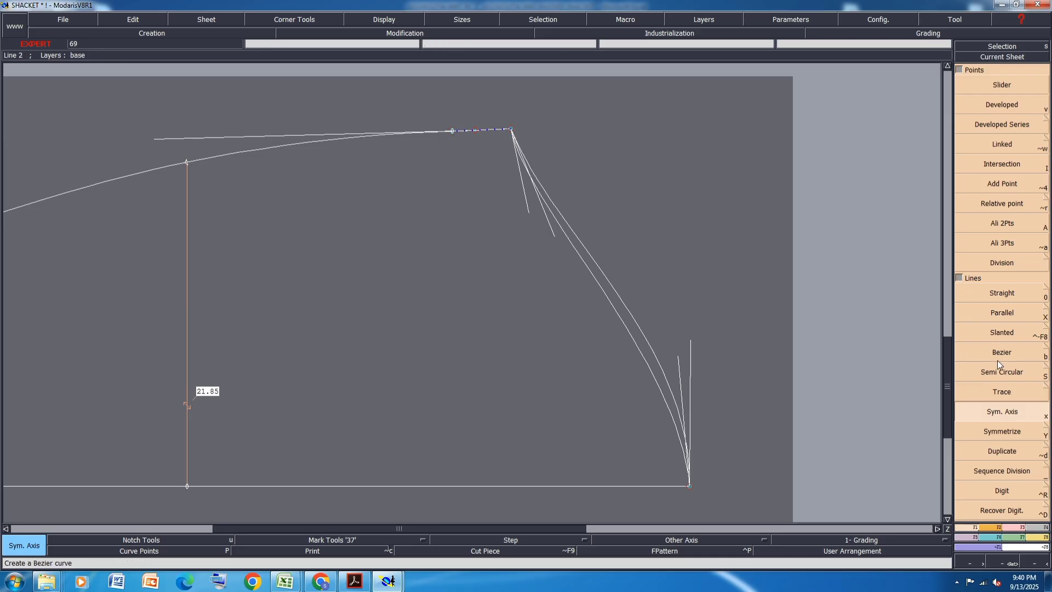
pyautogui.click(1003, 432)
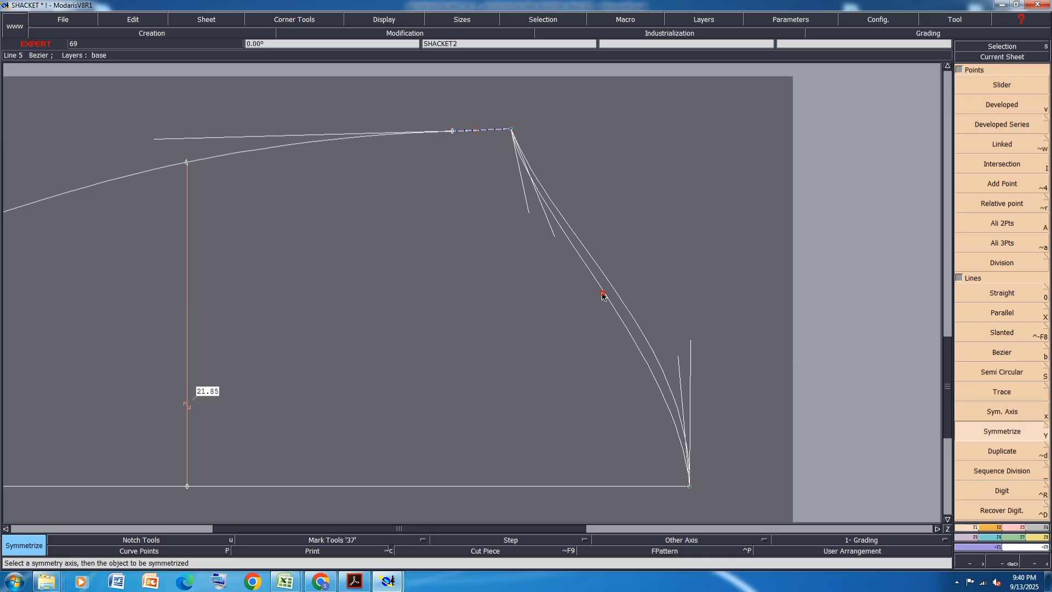
pyautogui.click(602, 296)
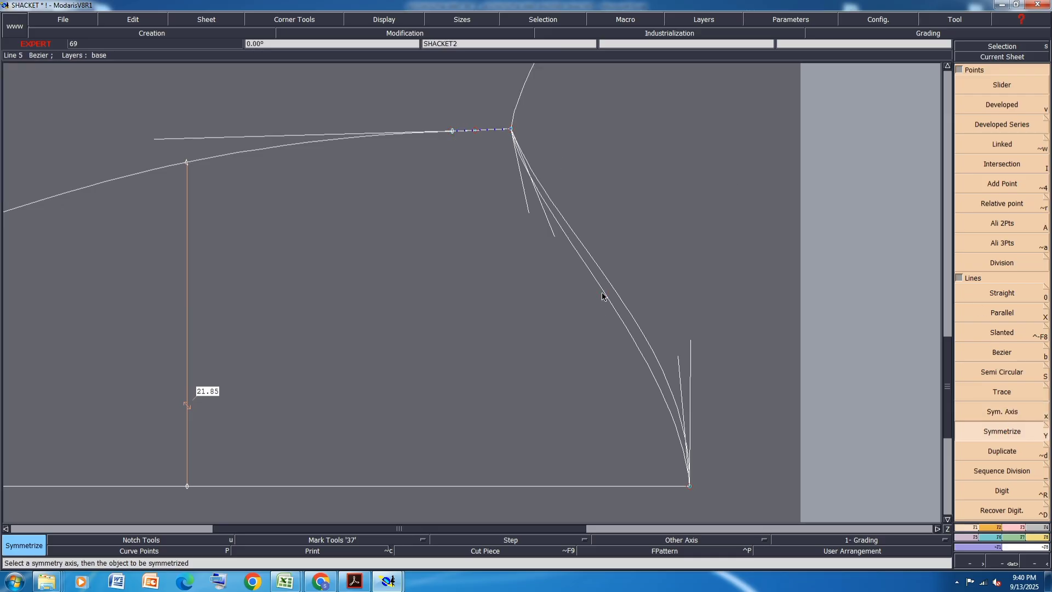
# - Lower the sleeve's bicep point by moving it 0 cm in X and -0.2 cm in Y
pyautogui.click(1014, 528)
pyautogui.click(993, 106)
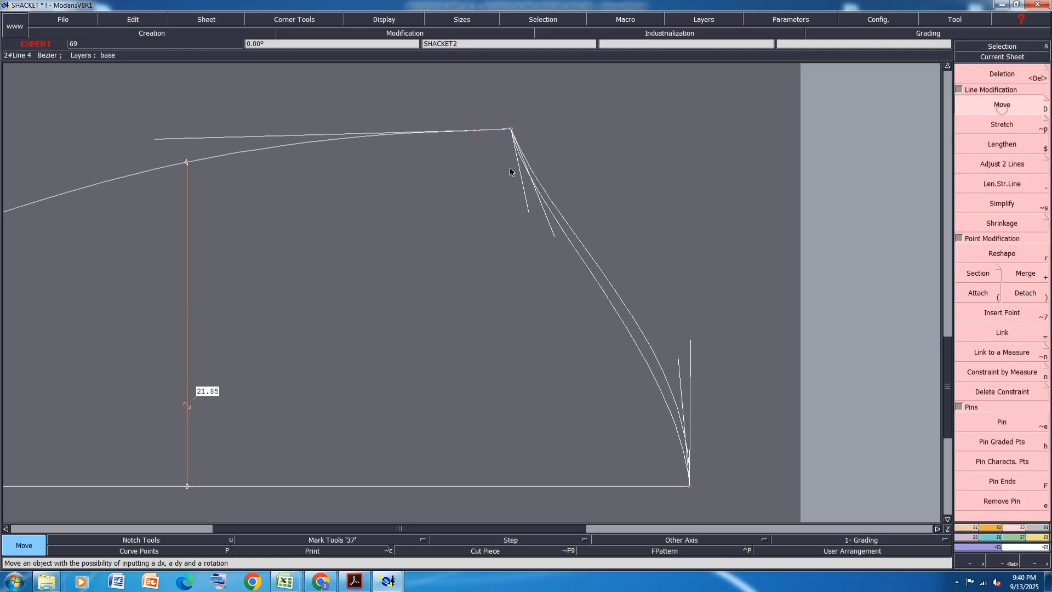
pyautogui.click(511, 131)
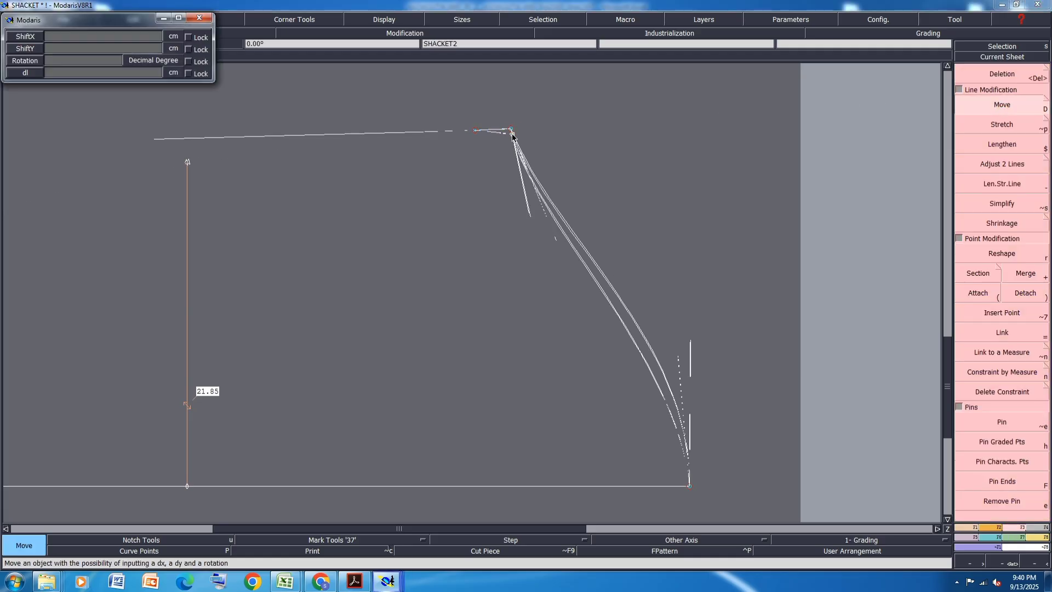
pyautogui.press('Tab')
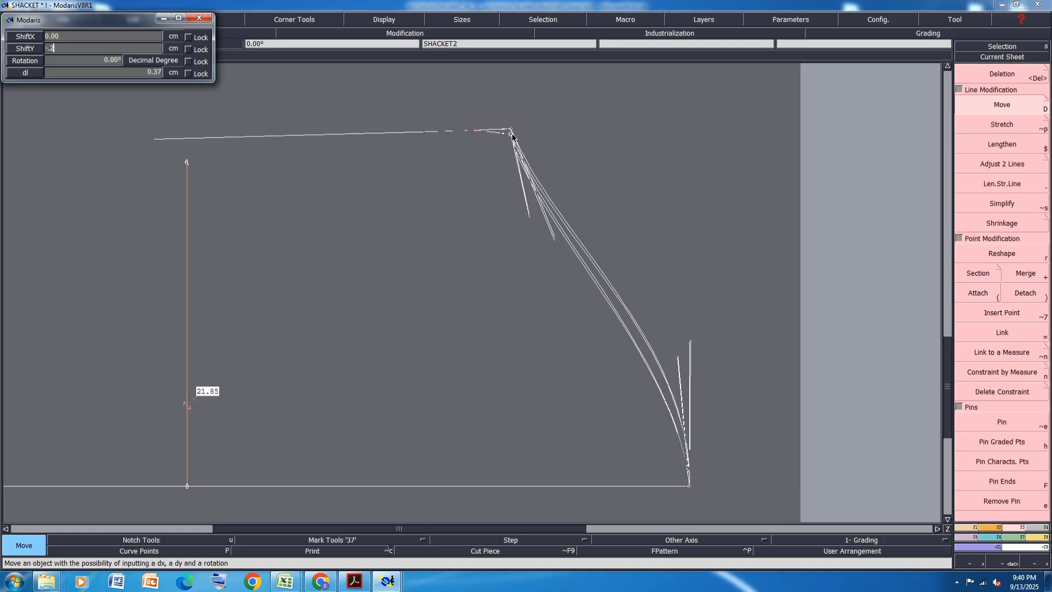
pyautogui.write('-2')
pyautogui.press('Return')
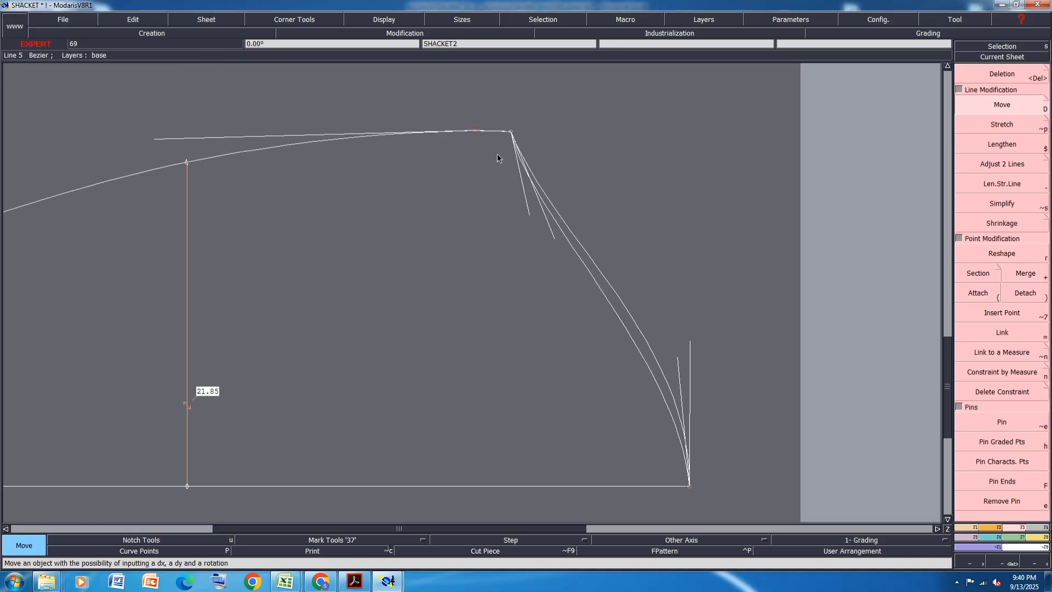
# - Insert a curve point on the underarm seam at the elbow point
pyautogui.scroll(-2, 599, 197)
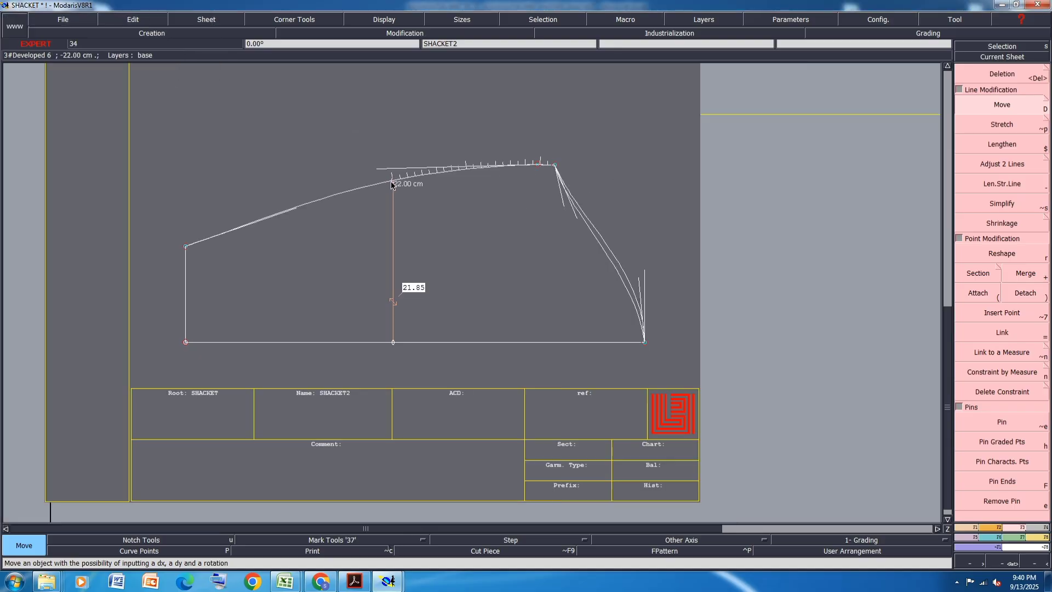
pyautogui.hotkey('alt', '7')
pyautogui.click(391, 181)
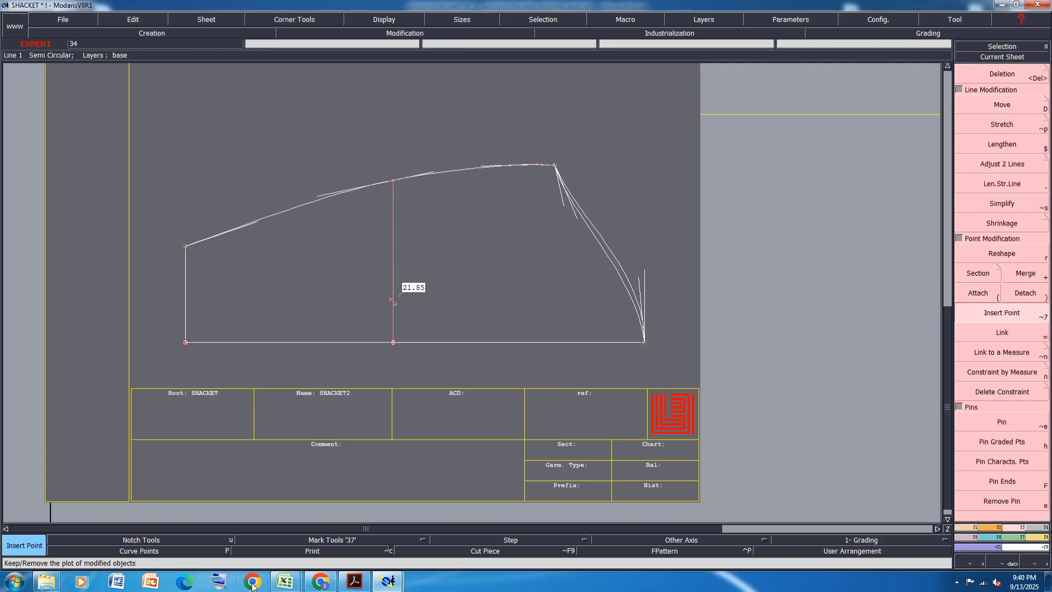
# - Examine the sleeve shape in the tech pack PDF's reference photos and design sketches, then return to the pattern
pyautogui.click(355, 582)
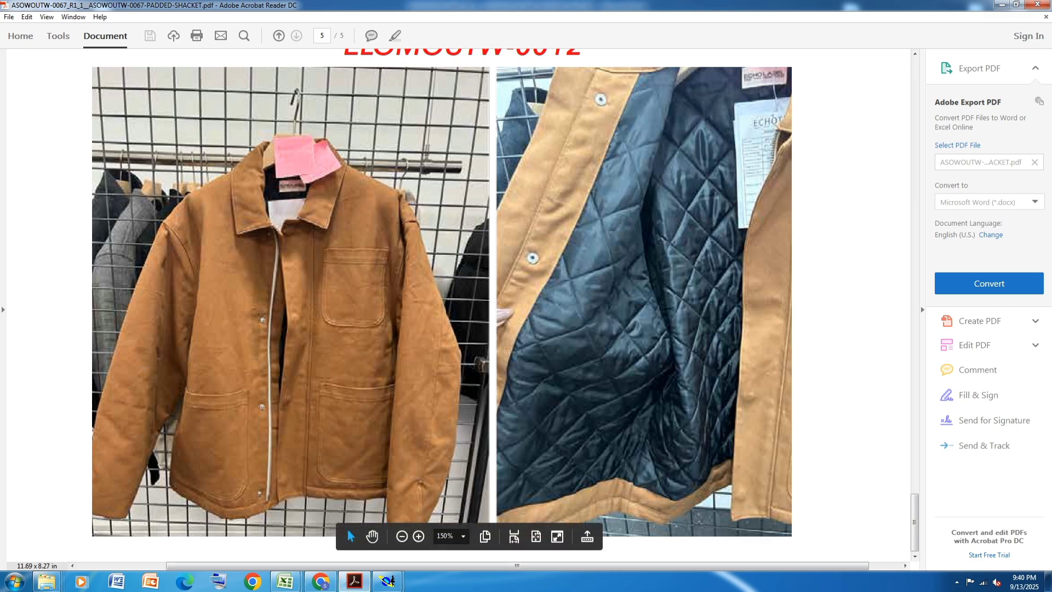
pyautogui.hotkey('ctrl', 'a')
pyautogui.scroll(1, 665, 384)
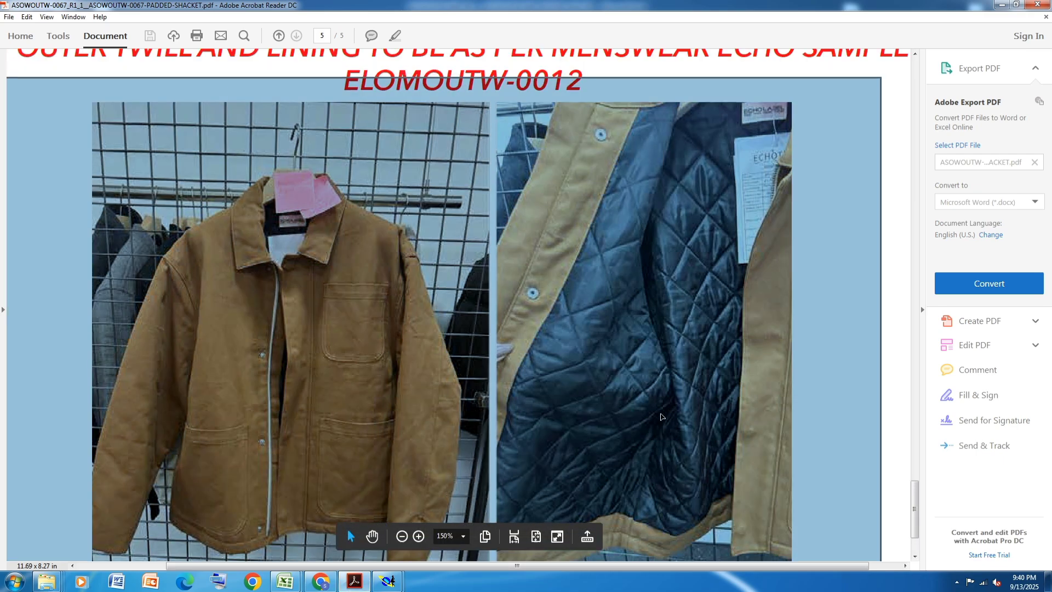
pyautogui.keyDown('ctrl'); pyautogui.scroll(-4, 662, 417); pyautogui.keyUp('ctrl')
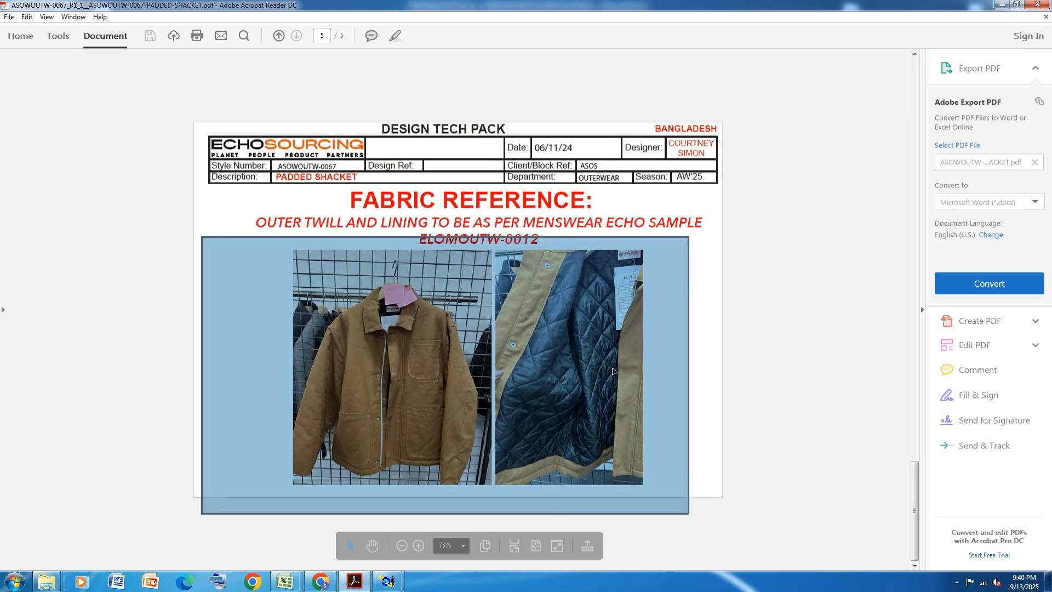
pyautogui.scroll(2, 613, 372)
pyautogui.scroll(-2, 613, 370)
pyautogui.scroll(1, 613, 367)
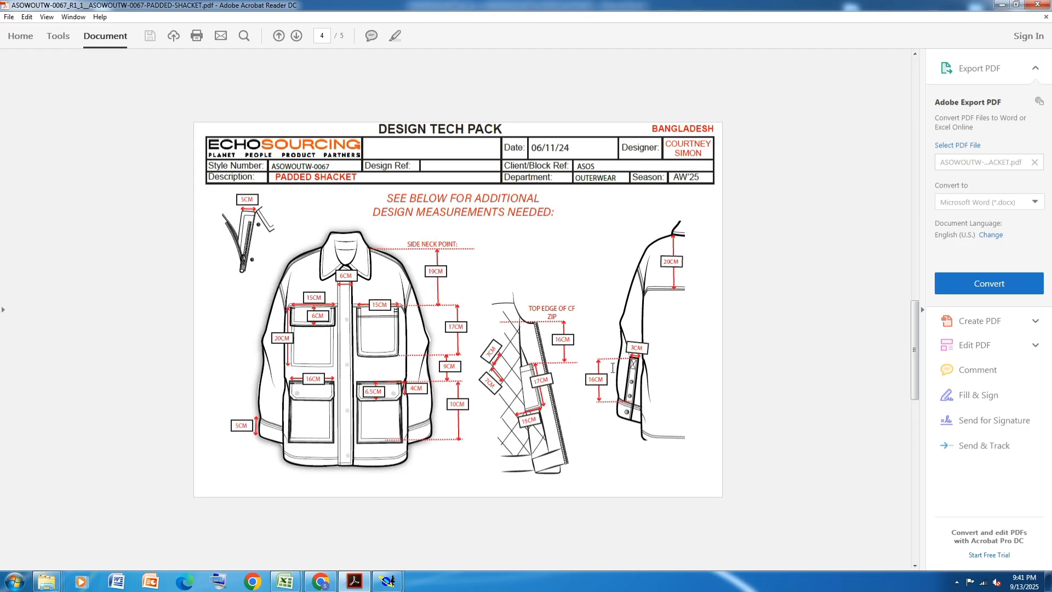
pyautogui.scroll(-1, 482, 371)
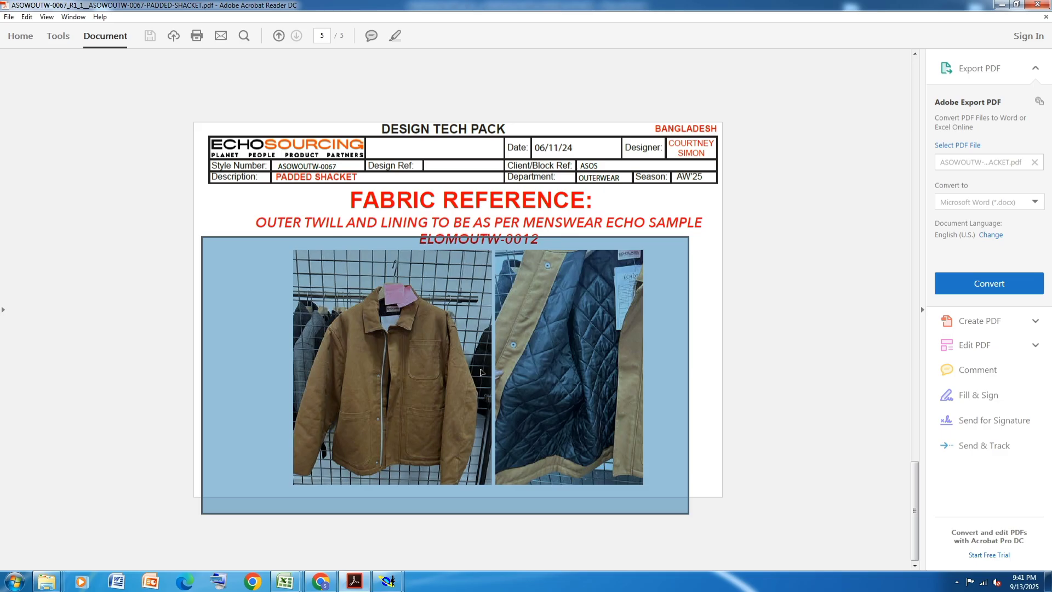
pyautogui.scroll(1, 481, 371)
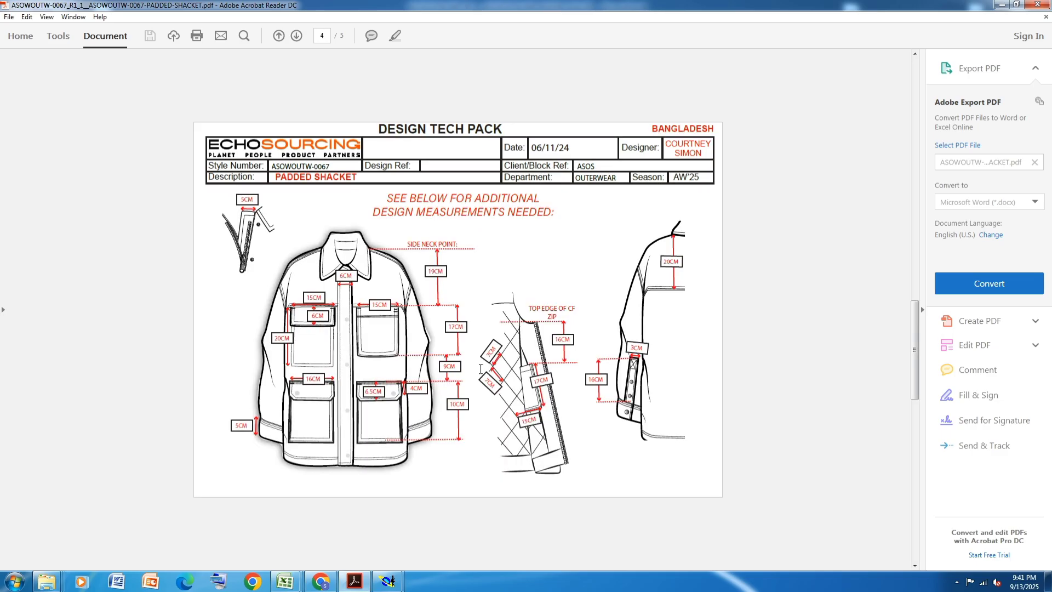
pyautogui.scroll(2, 480, 369)
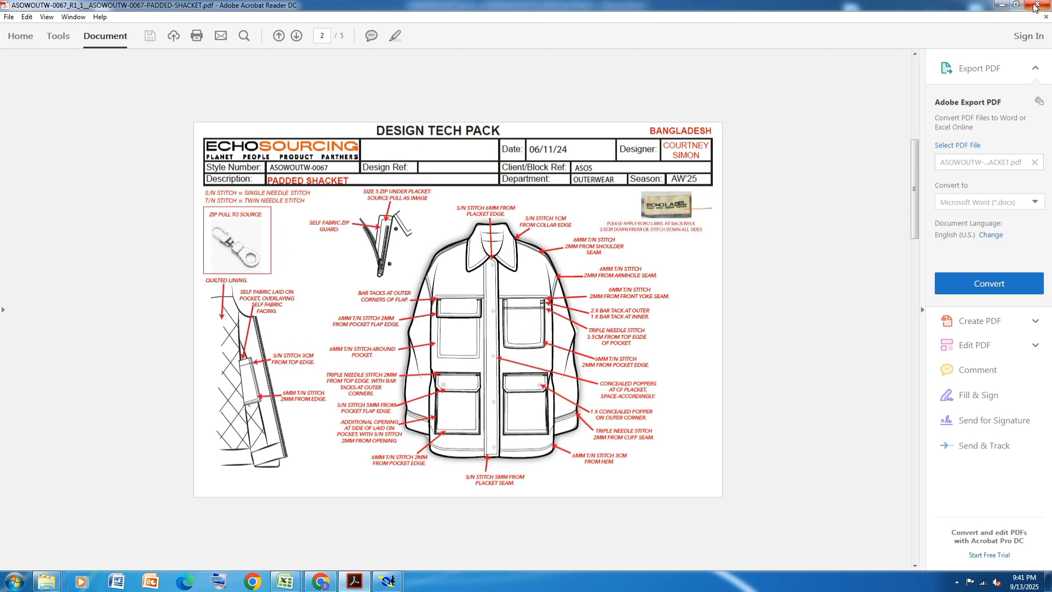
pyautogui.click(1002, 4)
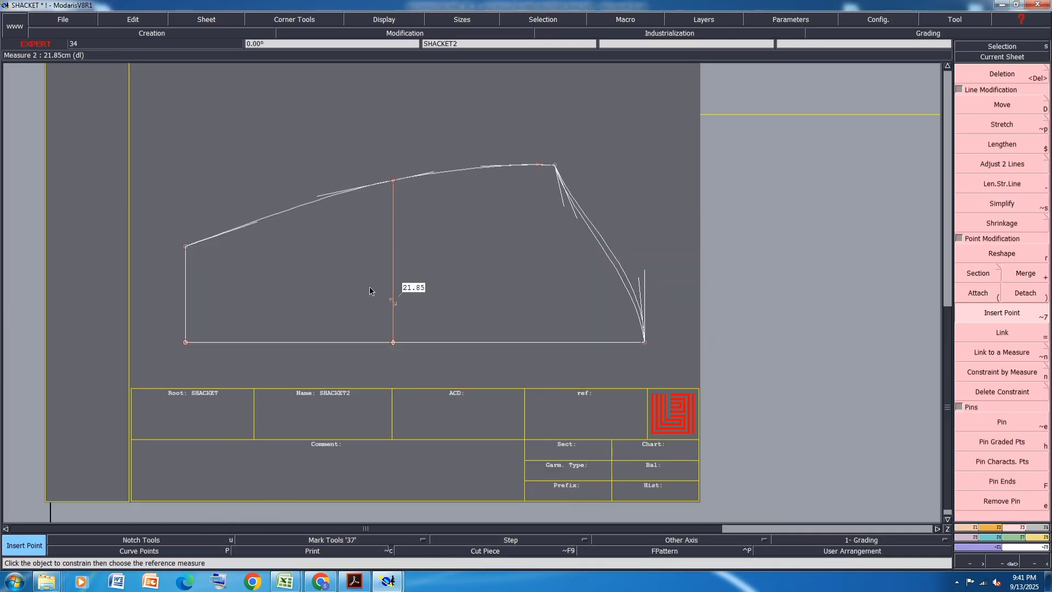
# - Save the model past the warning and move the underarm corner of the sleeve opening 1.25 cm in Y
pyautogui.hotkey('ctrl', 's')
pyautogui.click(459, 352)
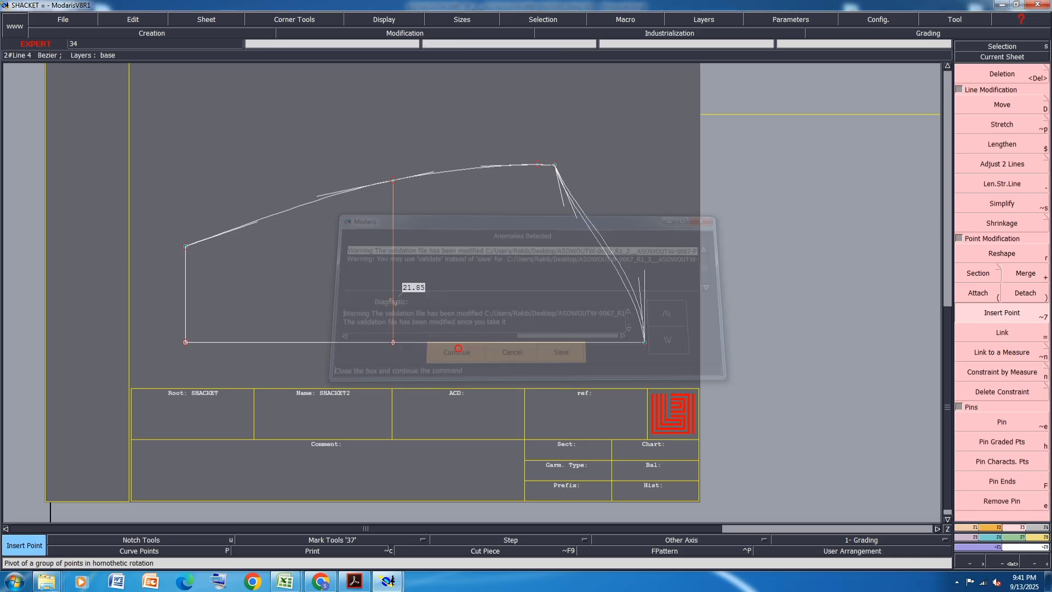
pyautogui.click(1019, 102)
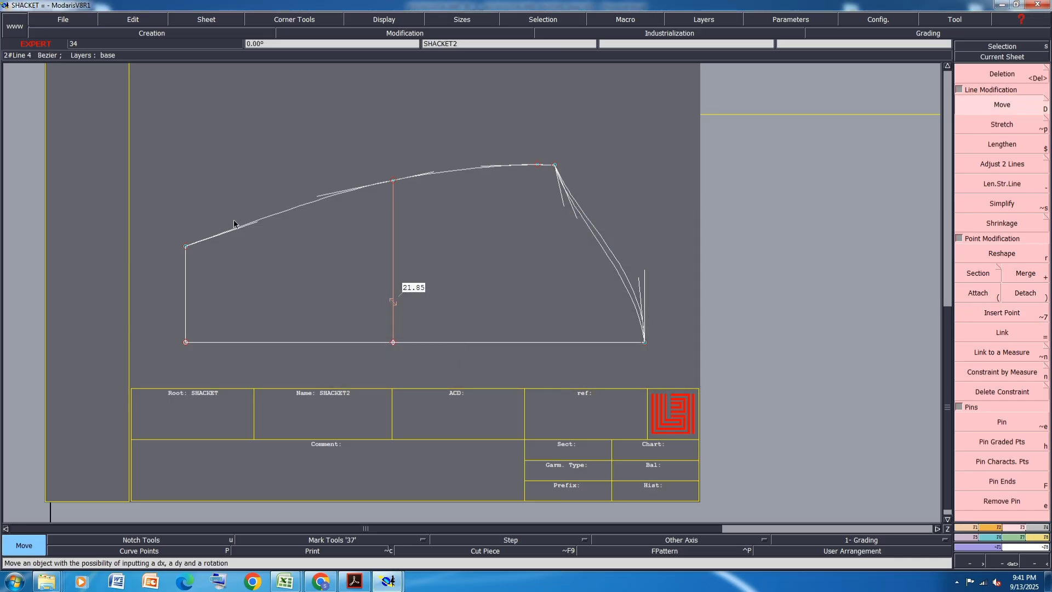
pyautogui.click(186, 249)
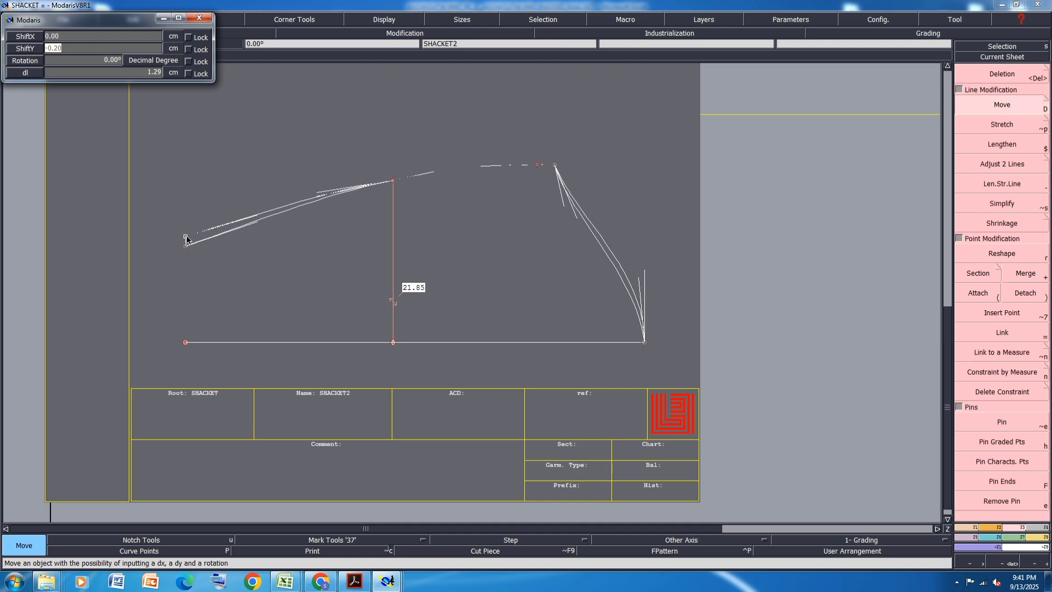
pyautogui.write('1.25')
pyautogui.press('Return')
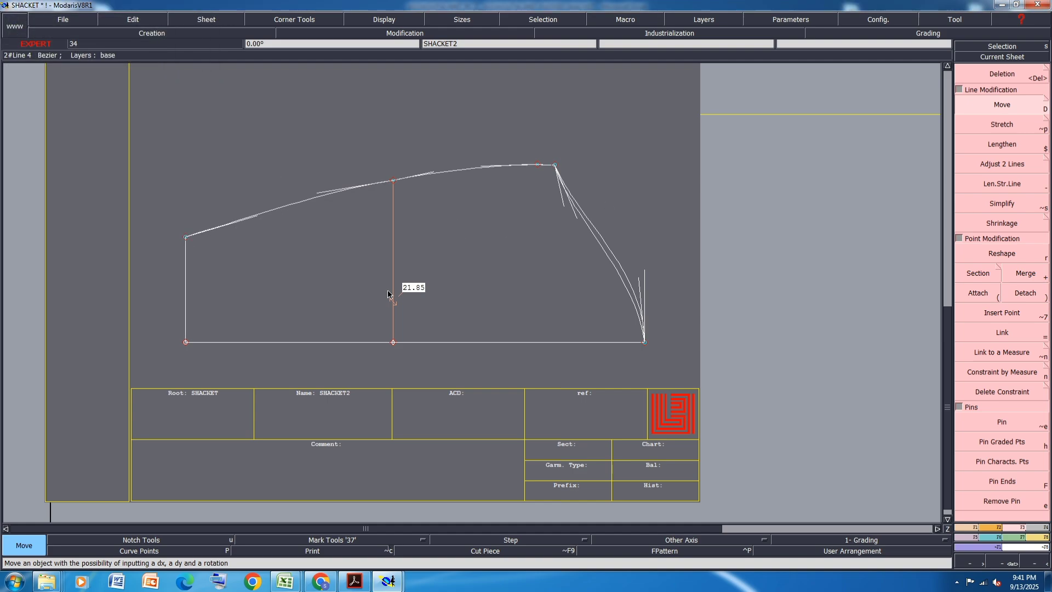
pyautogui.click(391, 179)
pyautogui.click(390, 178)
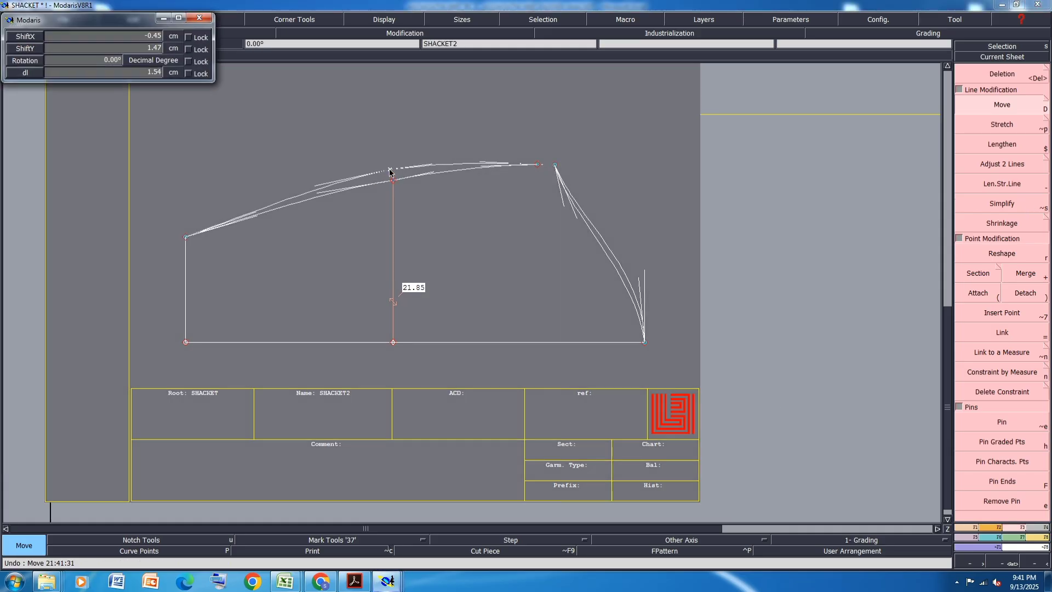
pyautogui.write('2.5')
pyautogui.press('Return')
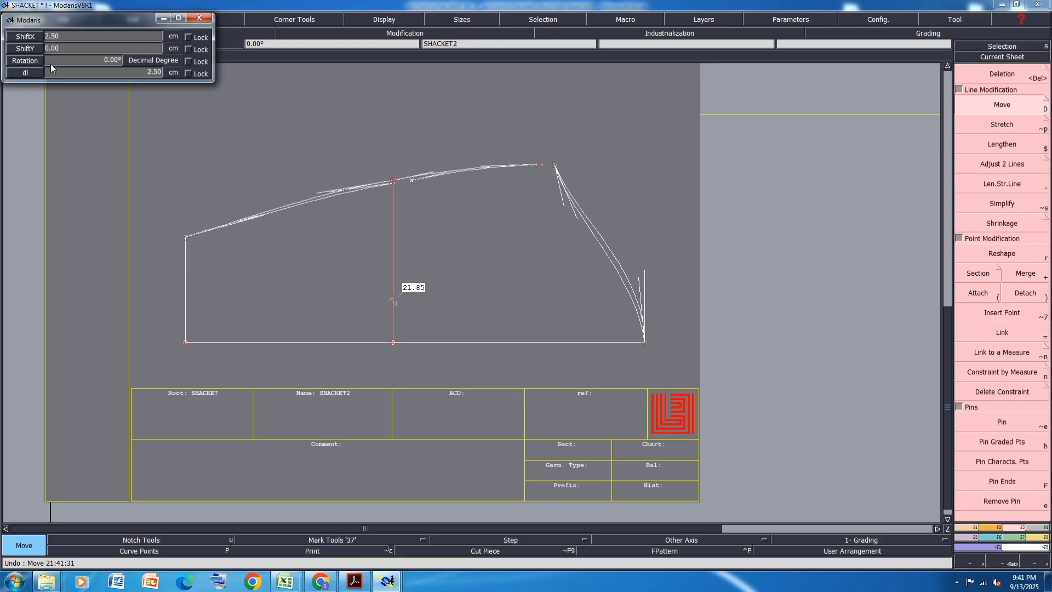
pyautogui.press('Return')
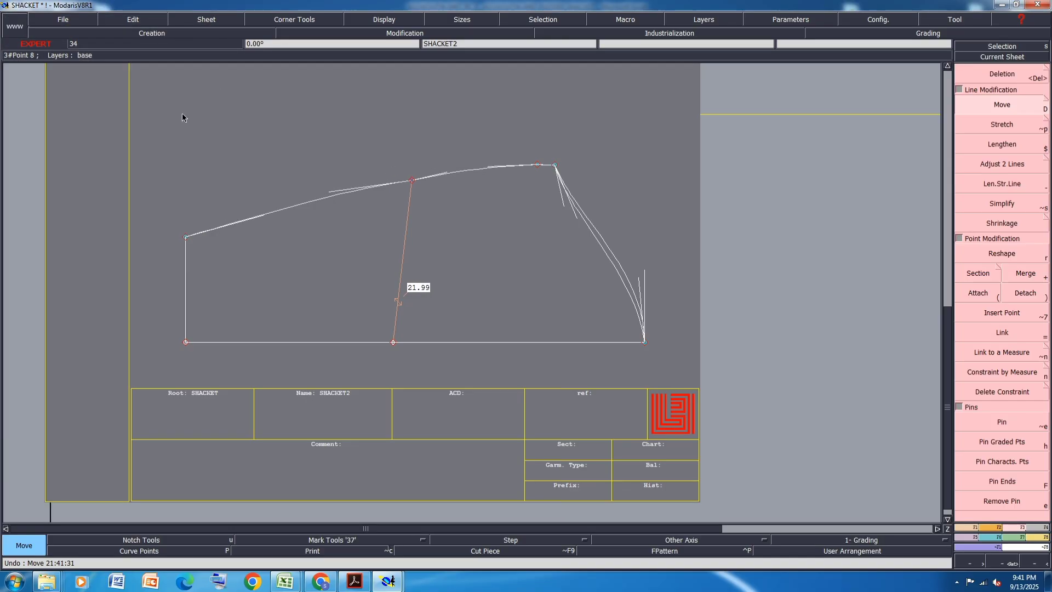
pyautogui.hotkey('ctrl', 'z')
# - Move the elbow point on the sleeve's underarm seam 0 cm in X and 2.5 cm in Y
pyautogui.click(391, 175)
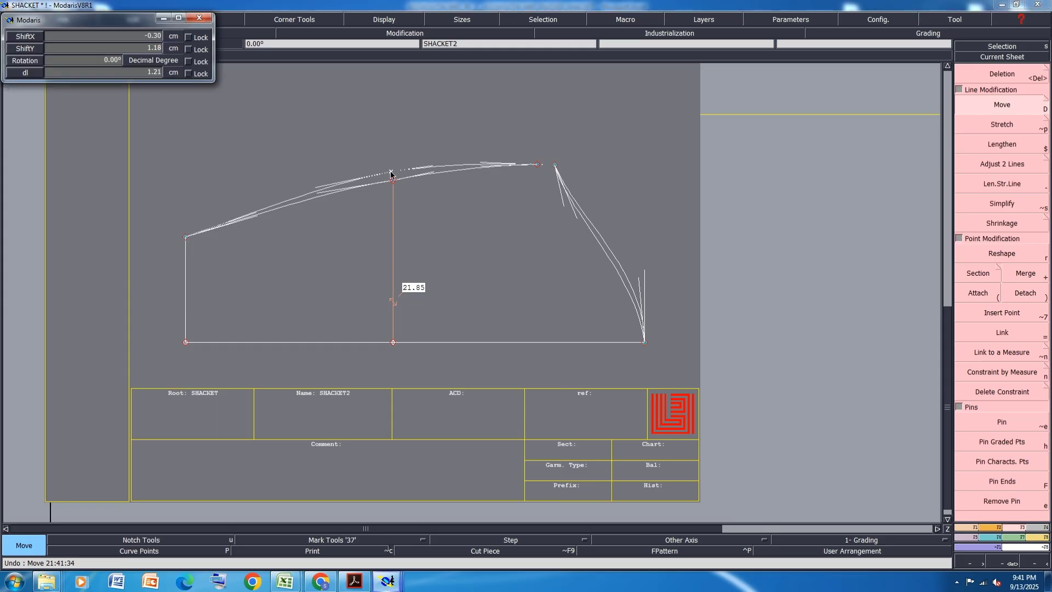
pyautogui.write('0')
pyautogui.press('Tab')
pyautogui.write('24')
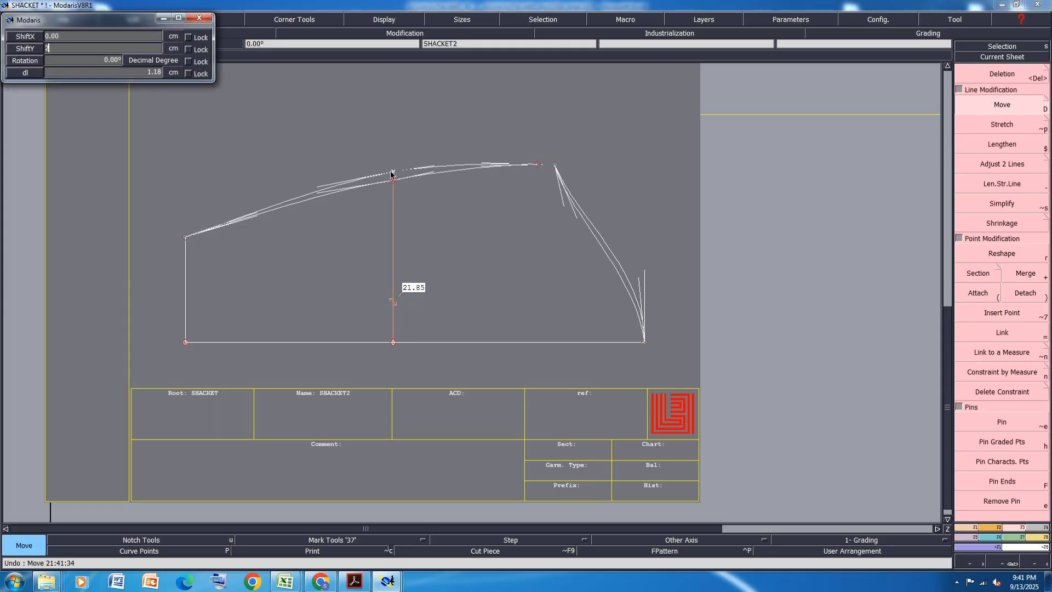
pyautogui.write('.35')
pyautogui.press('Return')
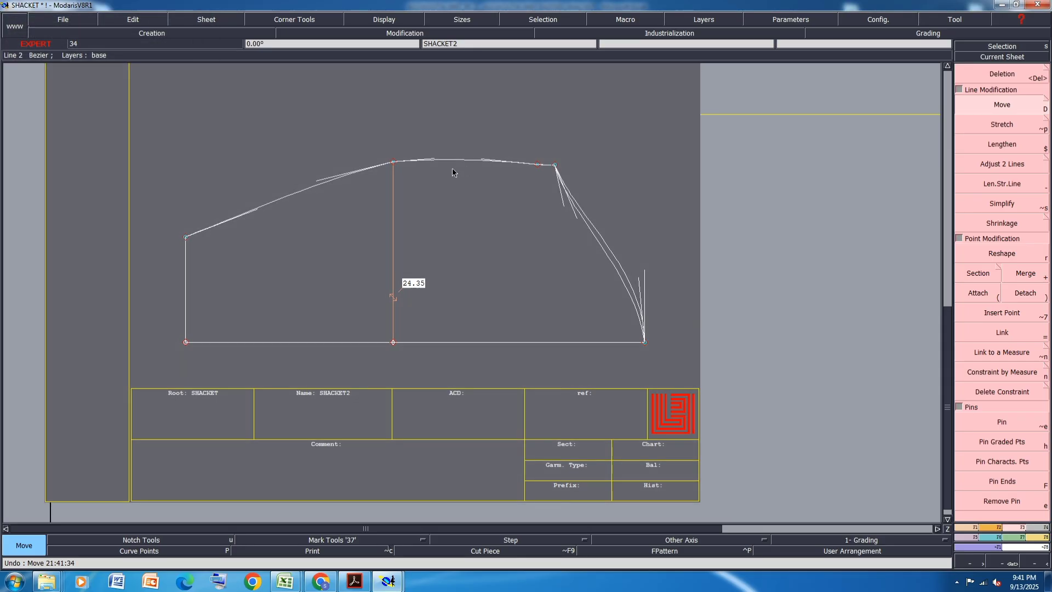
# - Lower the elbow point on the underarm seam by moving it 0 cm in X and -0.35 cm in Y
pyautogui.click(393, 164)
pyautogui.press('Down')
pyautogui.press('Down')
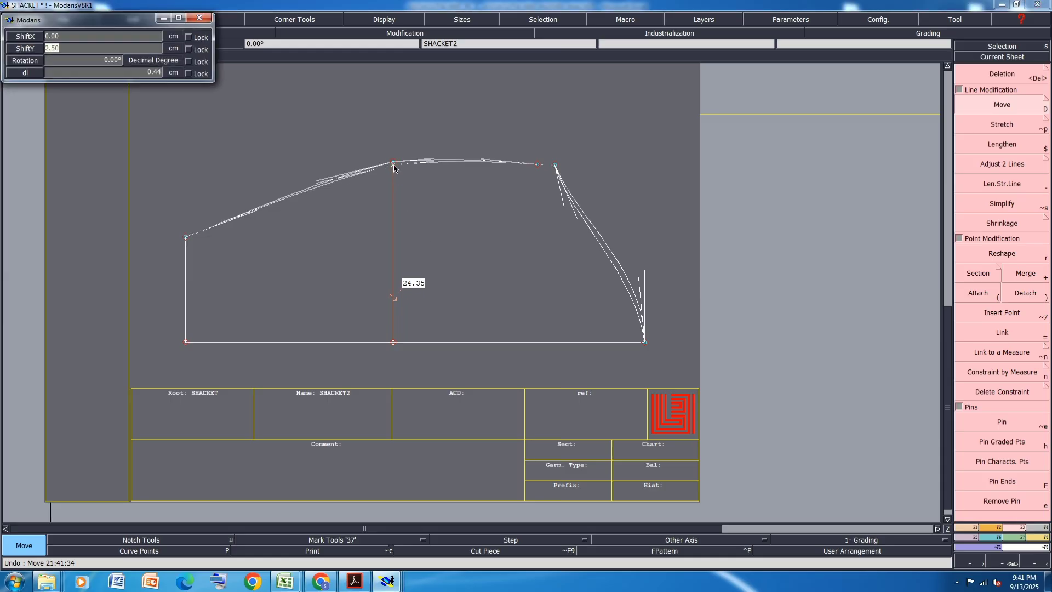
pyautogui.write('-0.35')
pyautogui.press('Return')
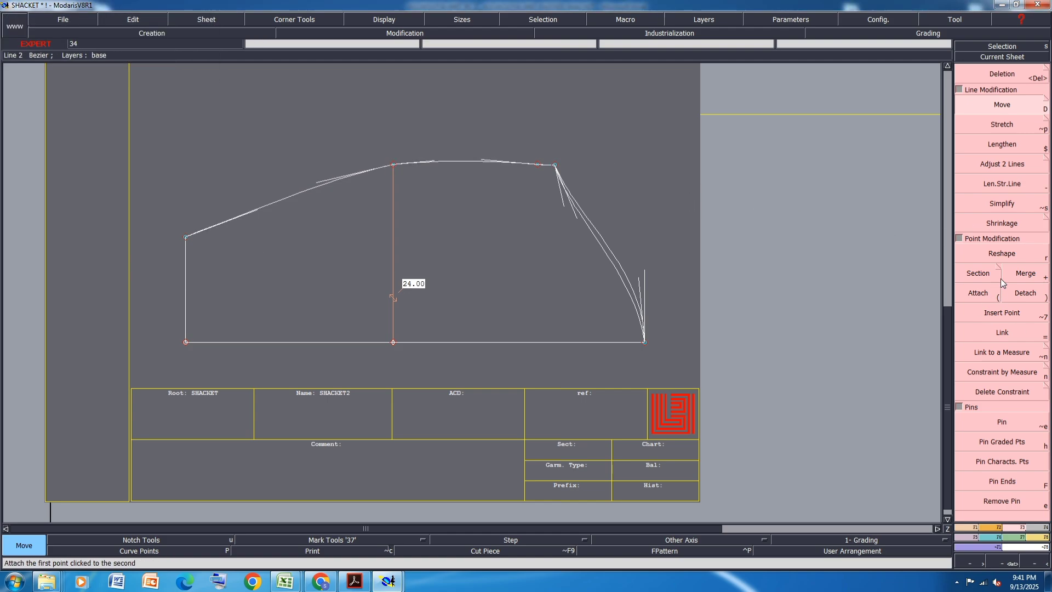
# - Reshape the underarm seam between the sleeve opening and elbow with its curve handles, then save the model past the warning
pyautogui.click(1002, 254)
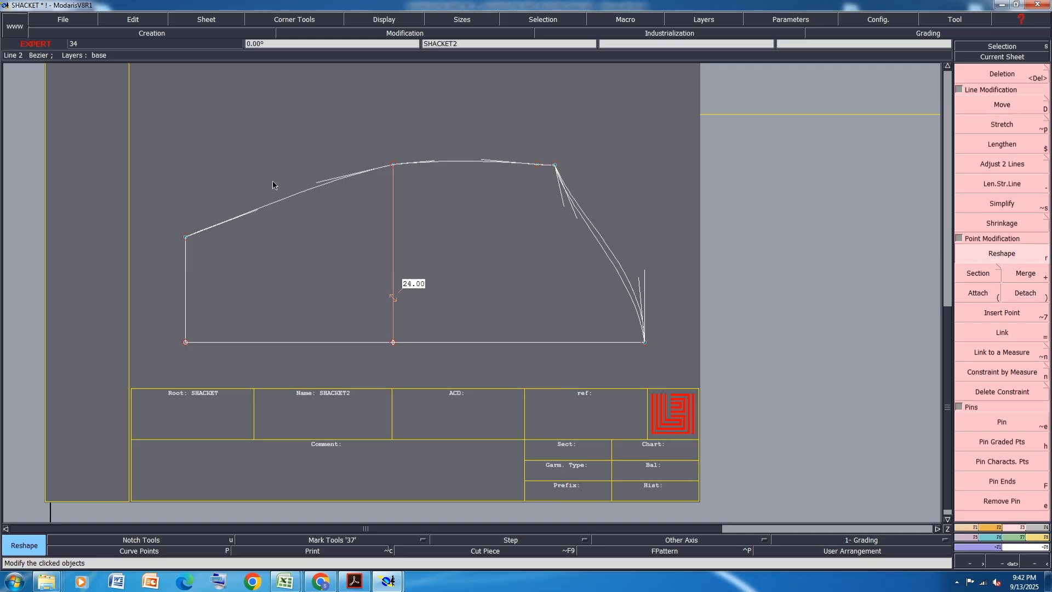
pyautogui.scroll(1, 272, 180)
pyautogui.click(244, 225)
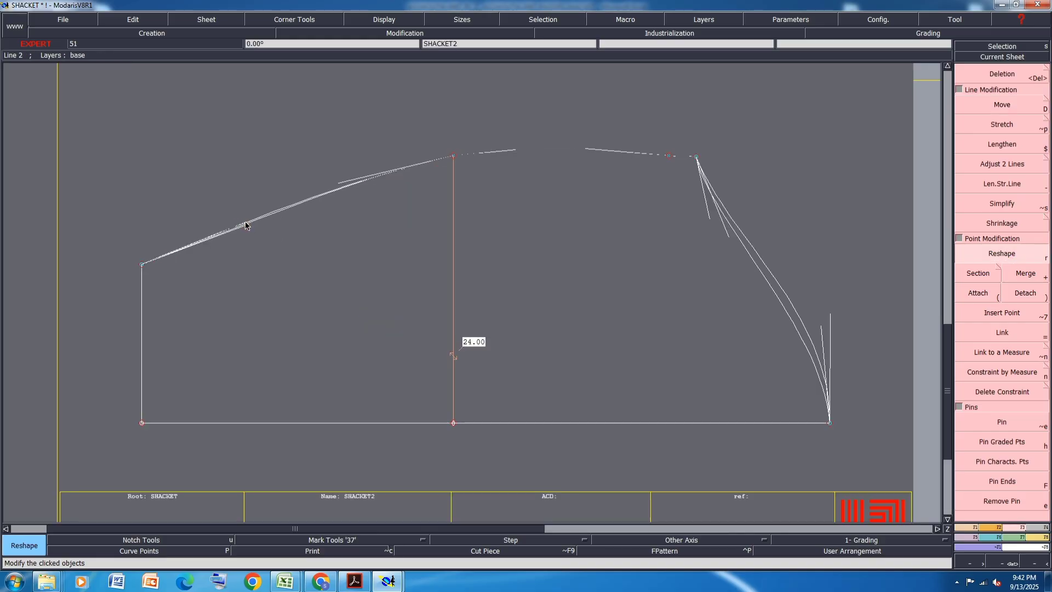
pyautogui.click(245, 222)
pyautogui.click(343, 179)
pyautogui.click(330, 181)
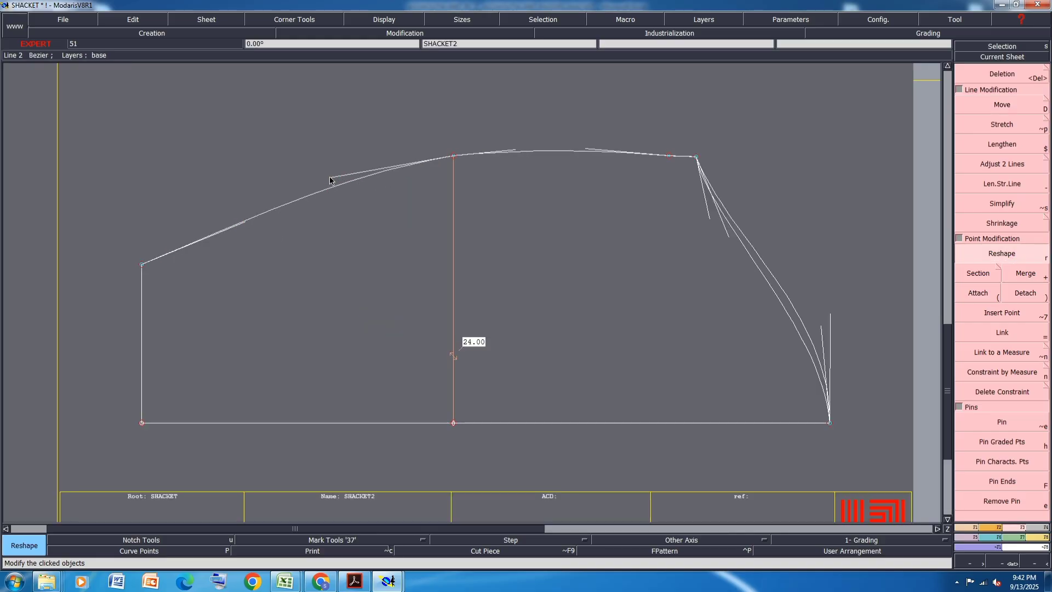
pyautogui.hotkey('ctrl', 's')
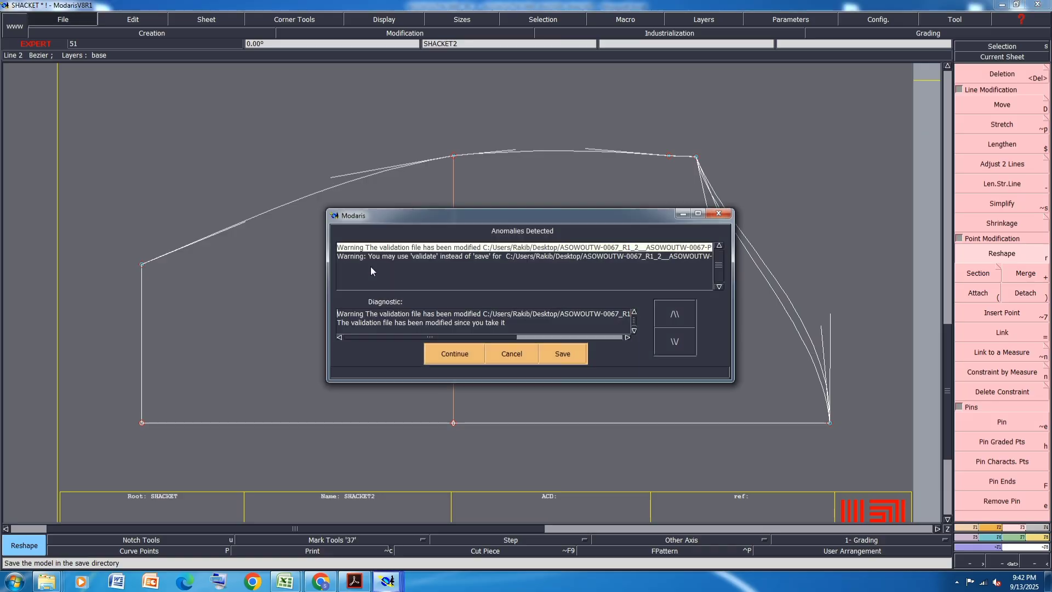
pyautogui.click(455, 351)
# - Measure the lengths of the two sleeve cap curves between the cap top and the underarm point
pyautogui.scroll(-1, 611, 210)
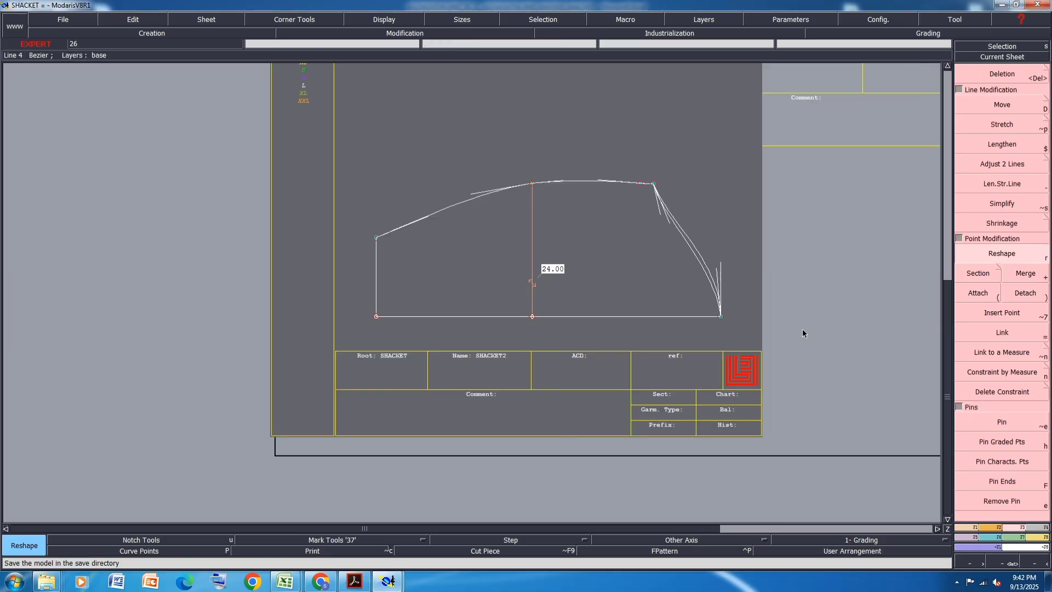
pyautogui.scroll(1, 745, 280)
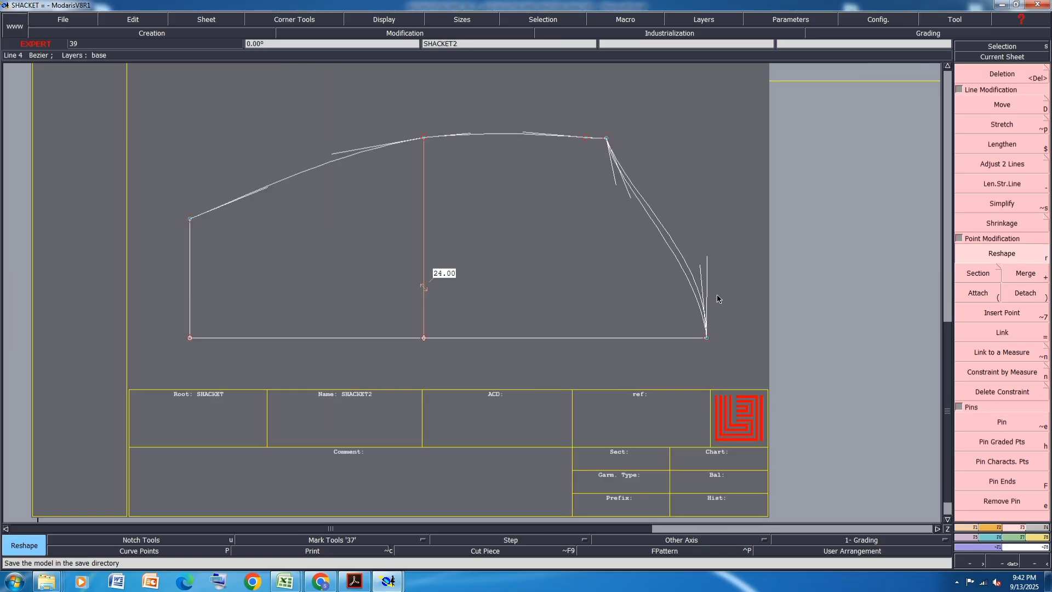
pyautogui.press('l')
pyautogui.click(706, 337)
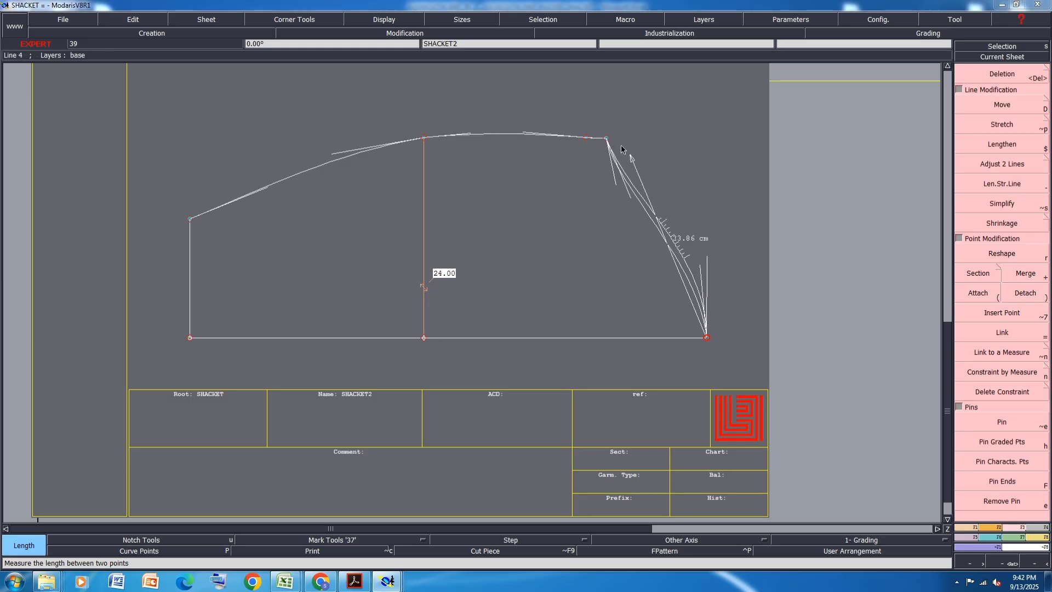
pyautogui.click(607, 139)
pyautogui.click(607, 139)
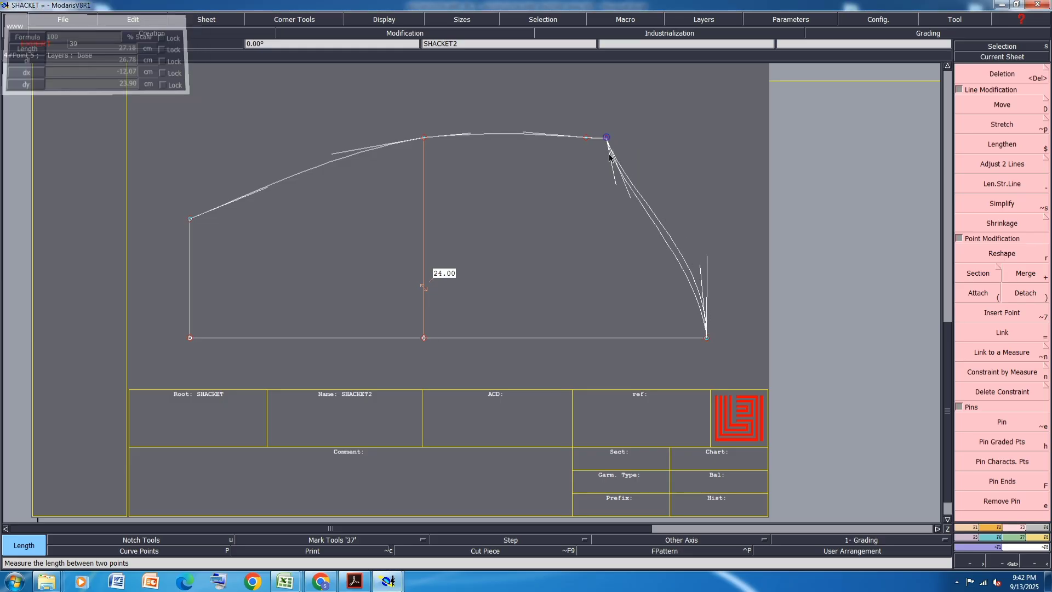
pyautogui.click(706, 338)
pyautogui.click(706, 338)
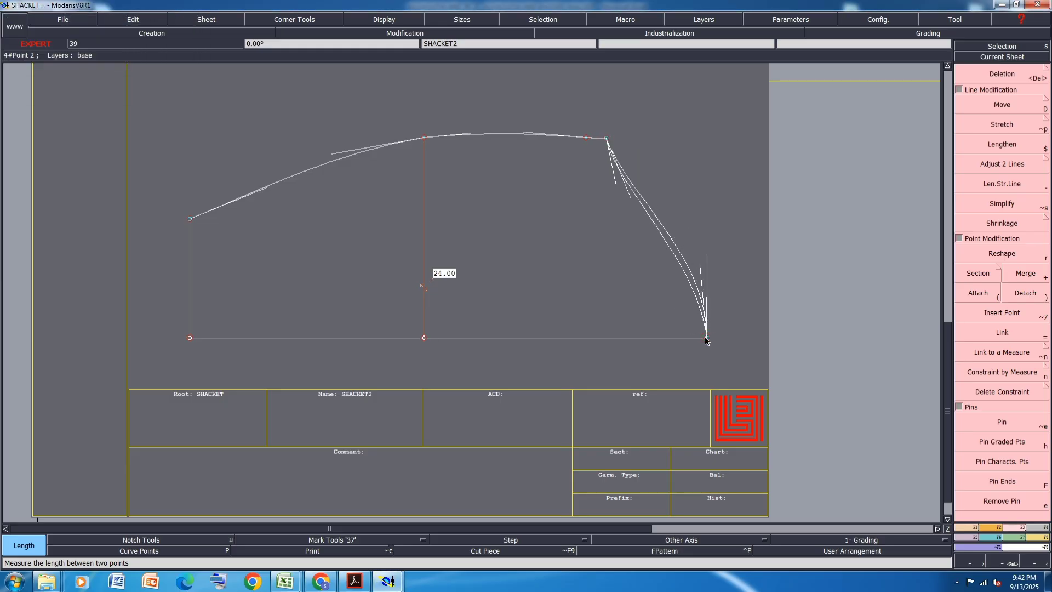
# - Empty all entries from the measurement table and minimize it
pyautogui.press('m')
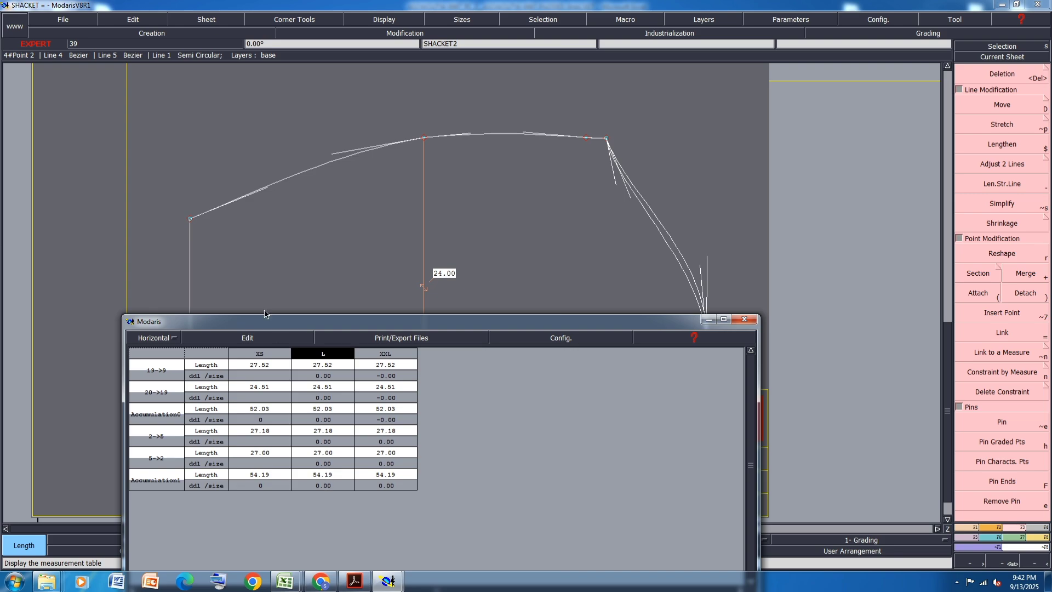
pyautogui.click(246, 337)
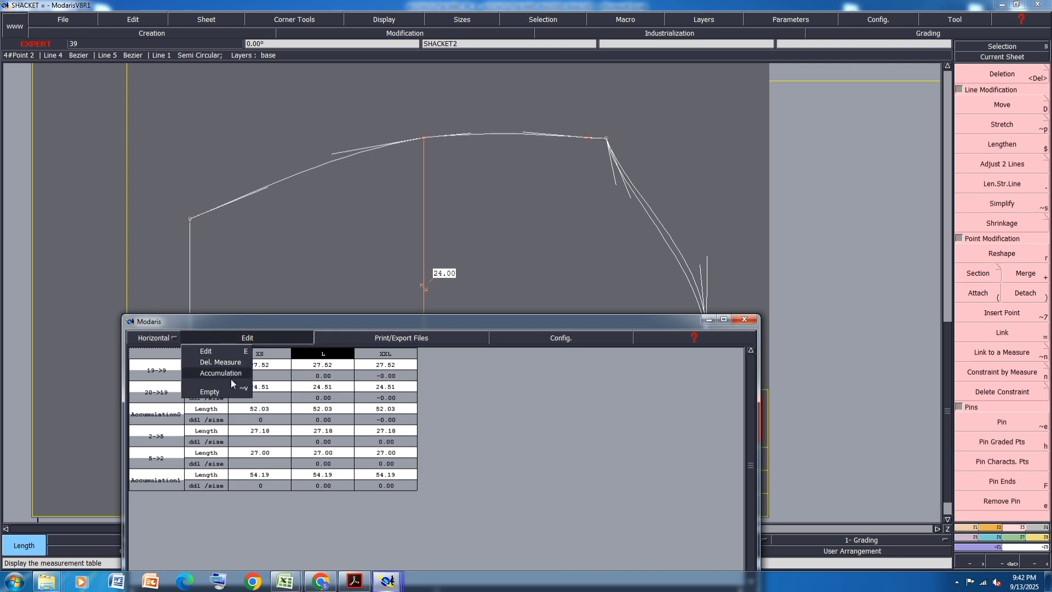
pyautogui.click(202, 391)
pyautogui.click(709, 320)
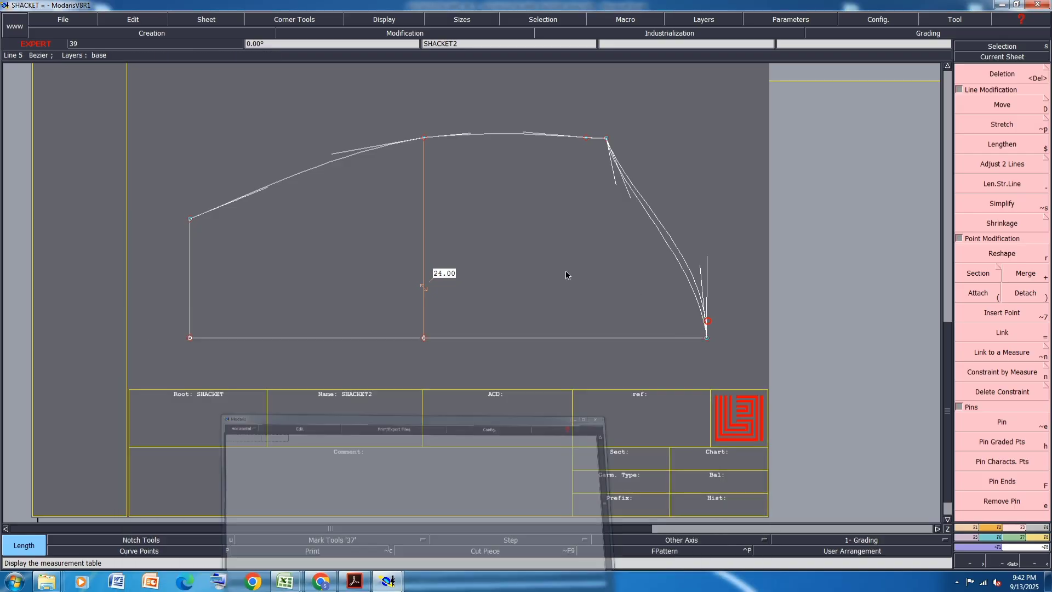
# - Switch to the tech pack PDF and examine the sleeve shape in its design sketches and reference photos
pyautogui.click(369, 575)
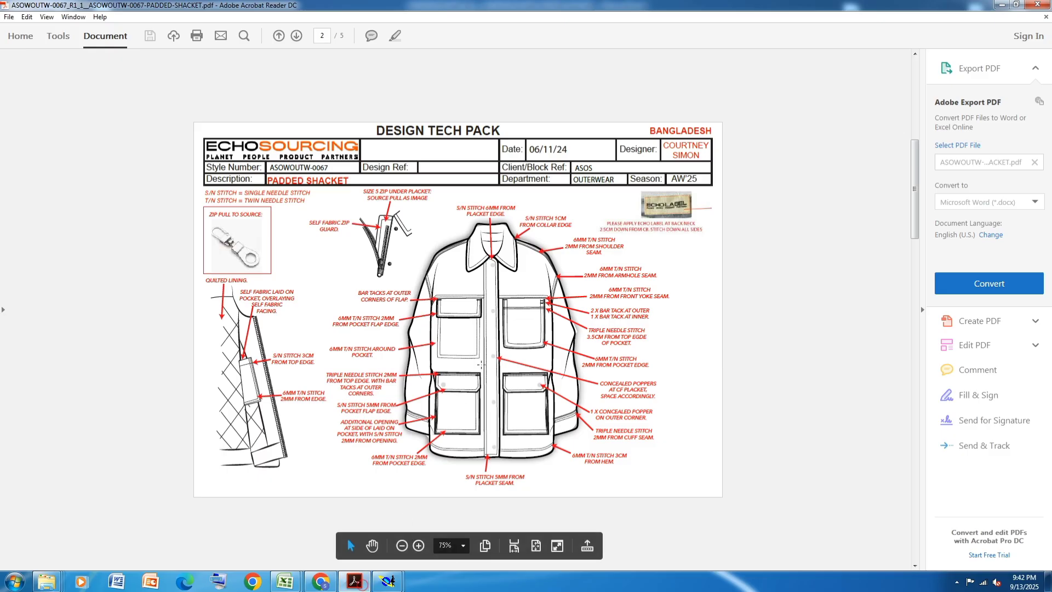
pyautogui.scroll(-1, 481, 365)
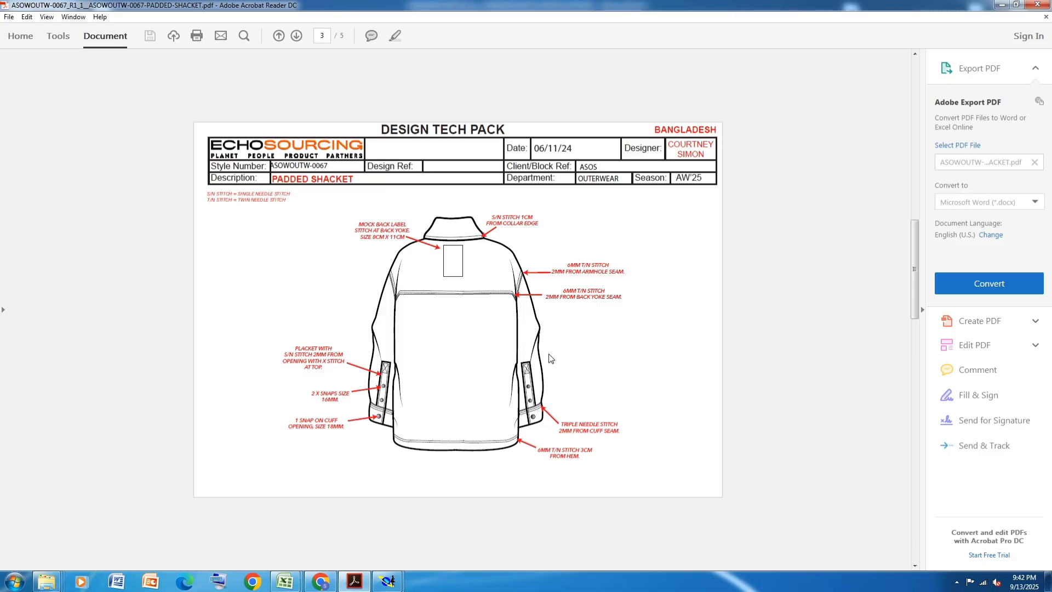
pyautogui.scroll(-1, 551, 359)
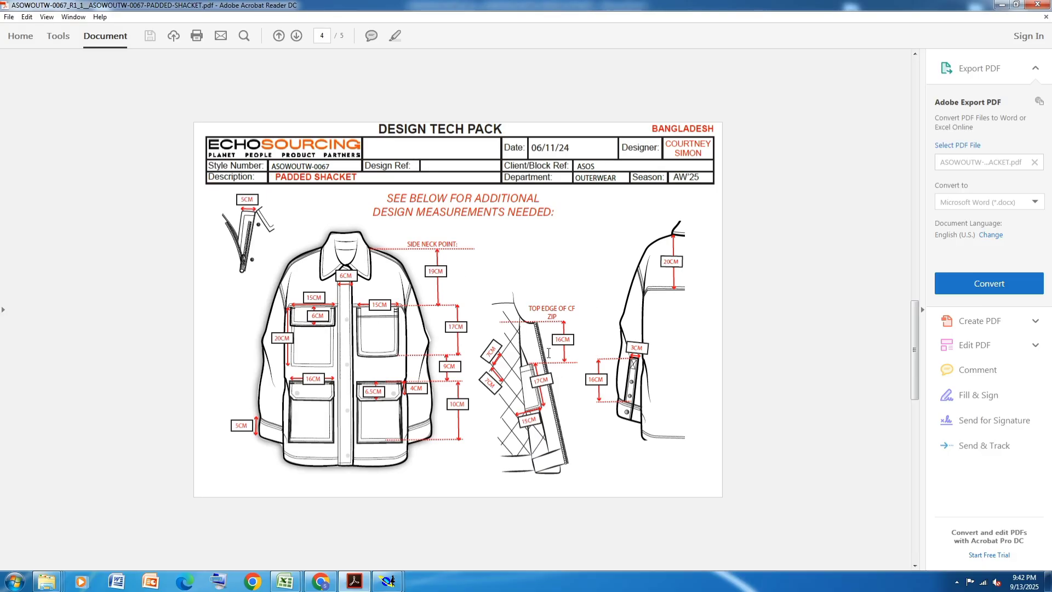
pyautogui.scroll(-1, 549, 355)
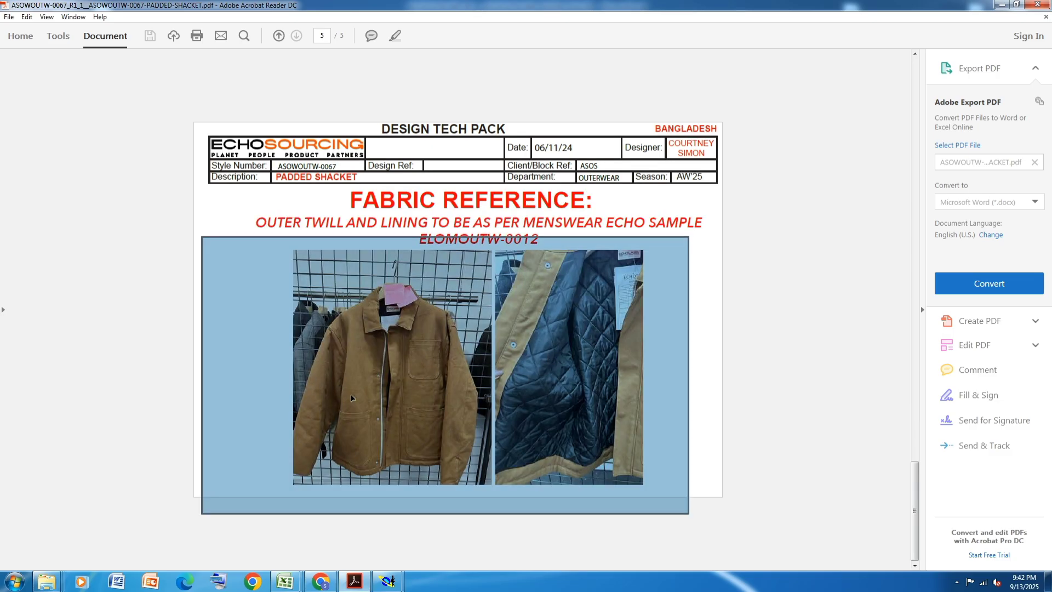
pyautogui.scroll(2, 352, 397)
pyautogui.press('Home')
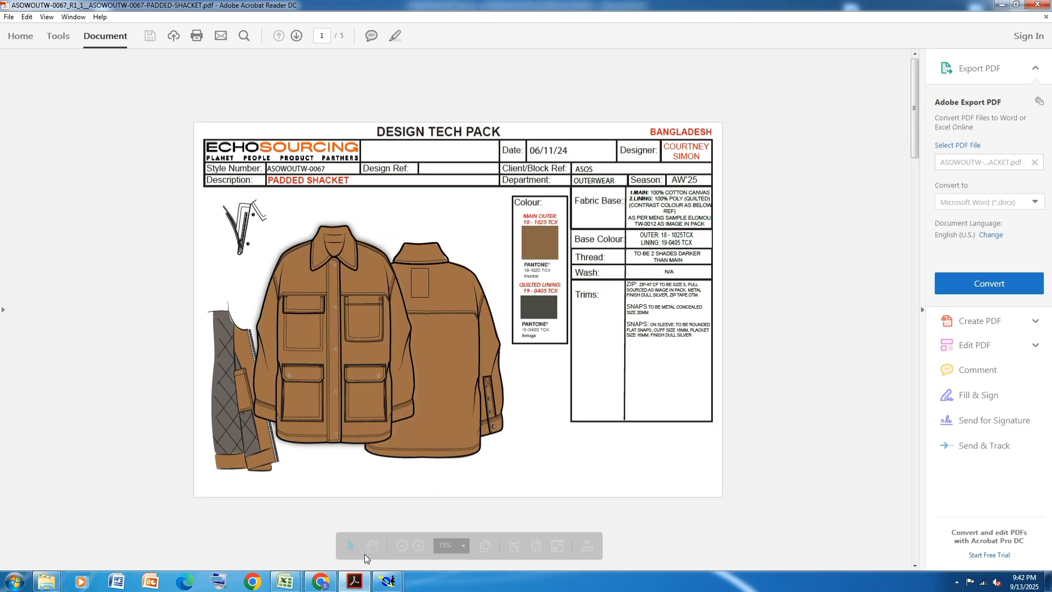
# - Check the L size sleeve measurements in the ASOWOUTW-0067 Excel spec sheet, then return to the pattern in Modaris
pyautogui.moveTo(388, 581)
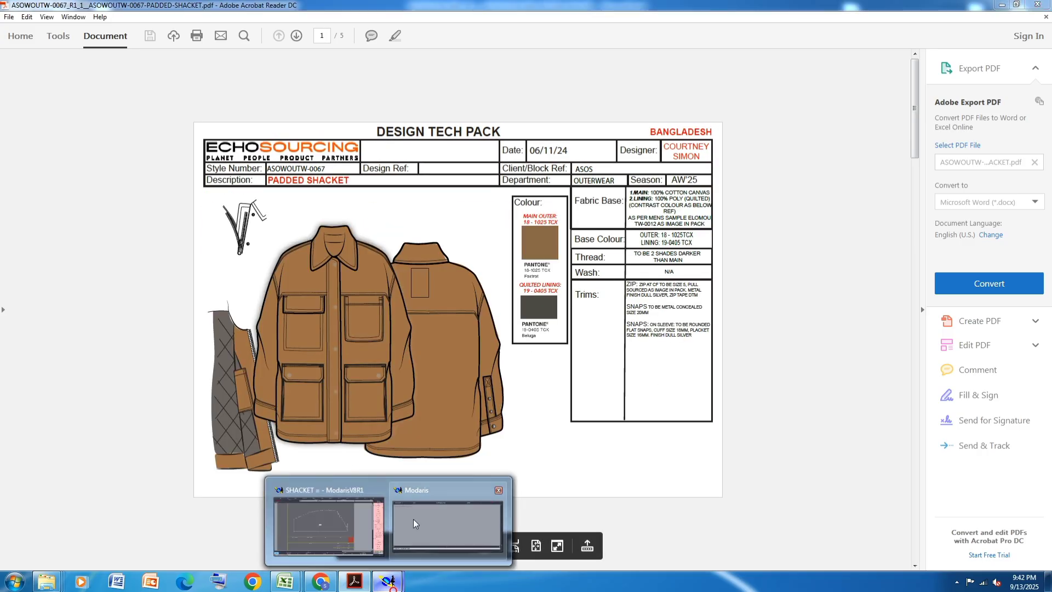
pyautogui.click(343, 532)
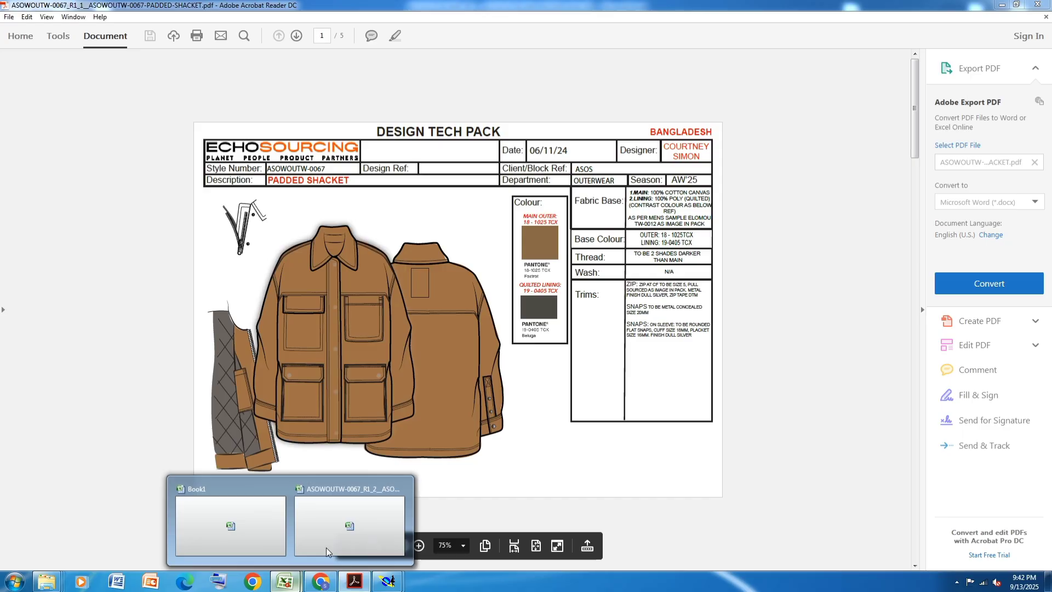
pyautogui.click(334, 535)
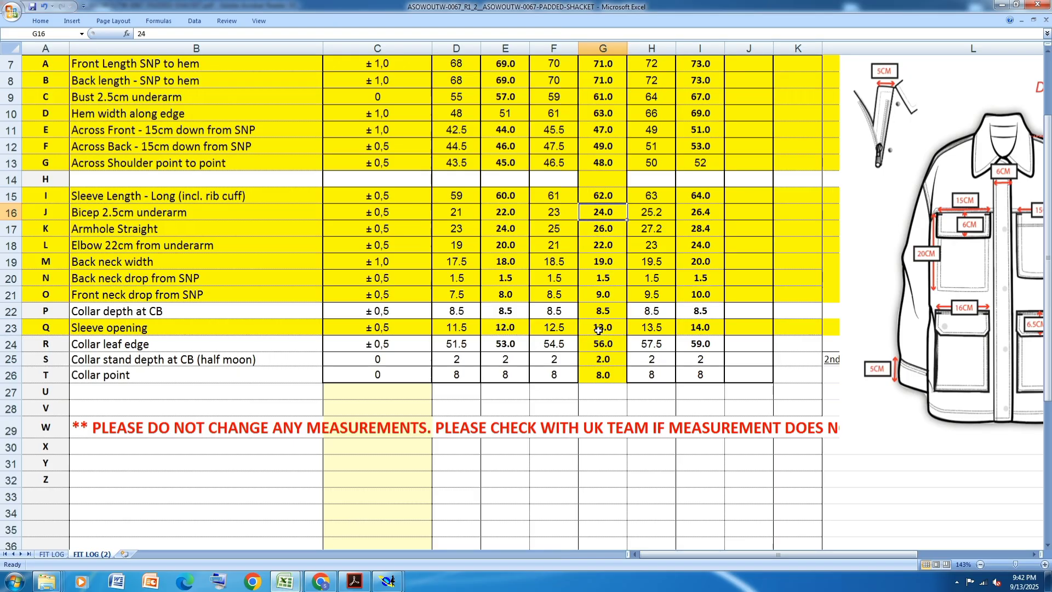
pyautogui.moveTo(391, 579)
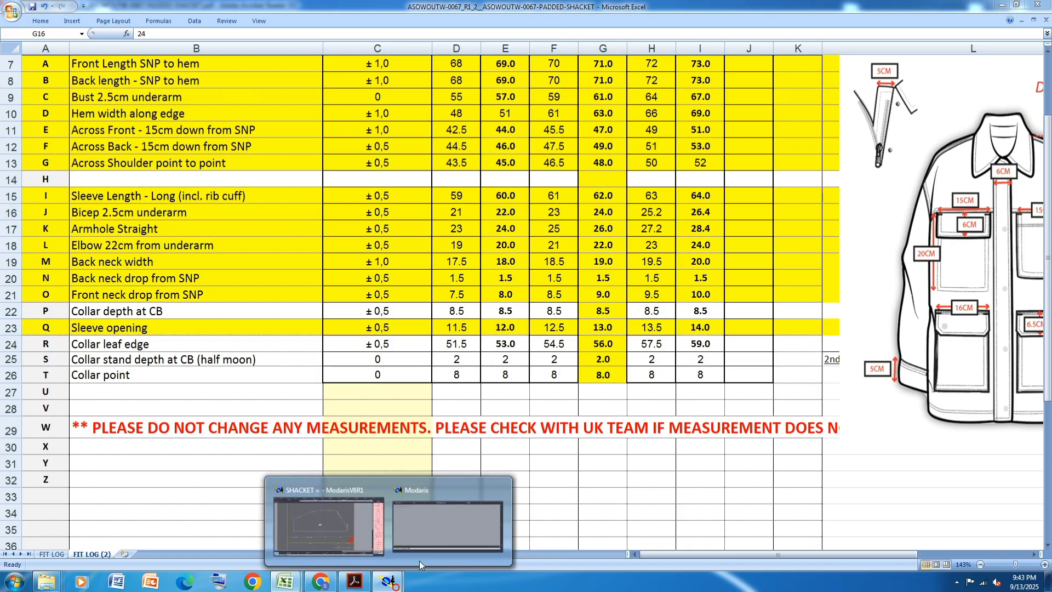
pyautogui.click(327, 528)
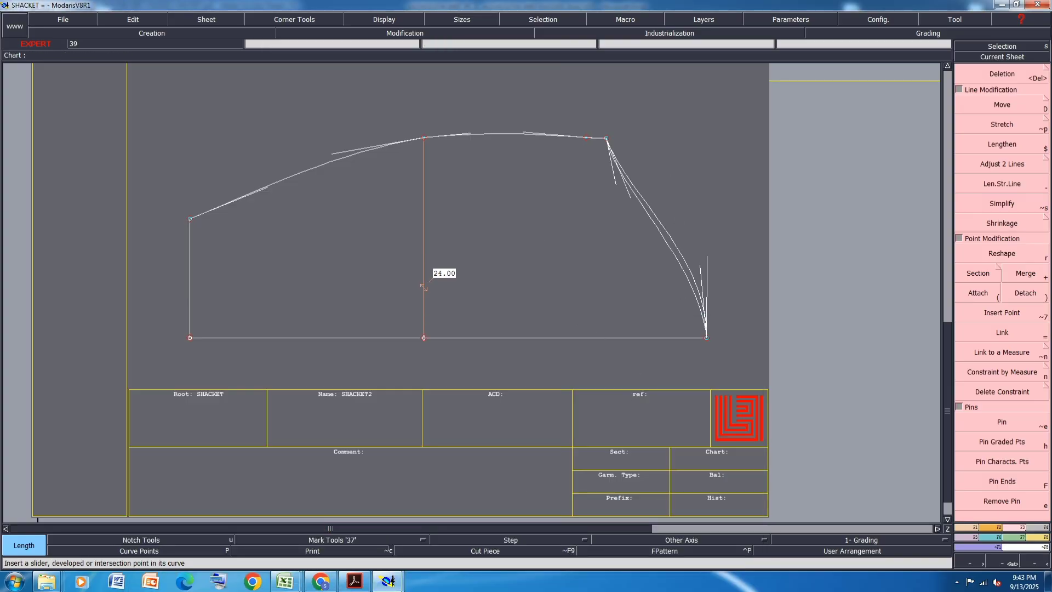
# - Move the sleeve's underarm point slightly down in Y with a 0 cm shift in X
pyautogui.click(1007, 106)
pyautogui.scroll(3, 601, 141)
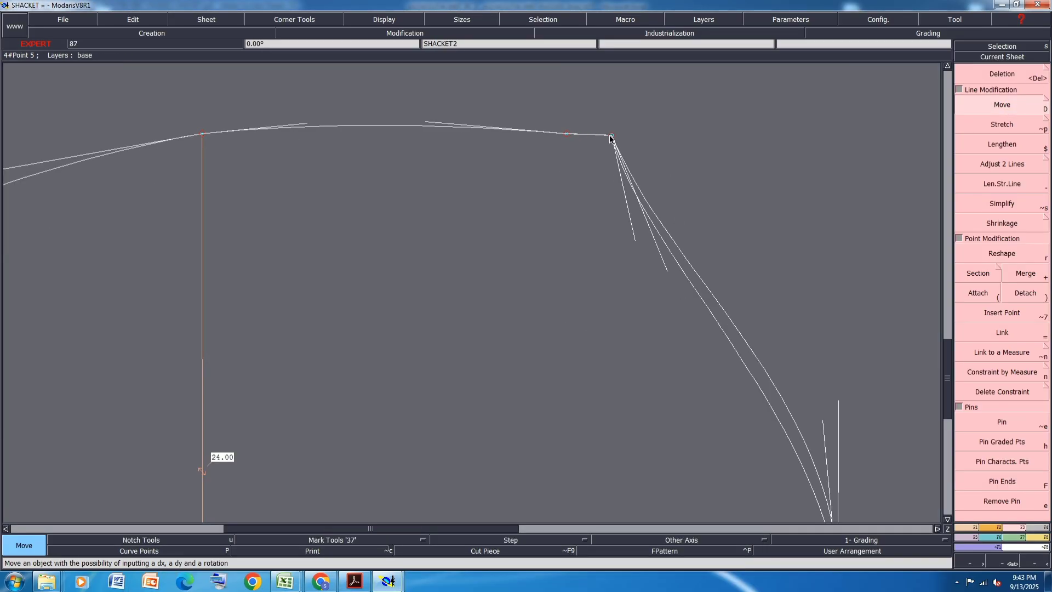
pyautogui.click(612, 137)
pyautogui.write('0')
pyautogui.press('Return')
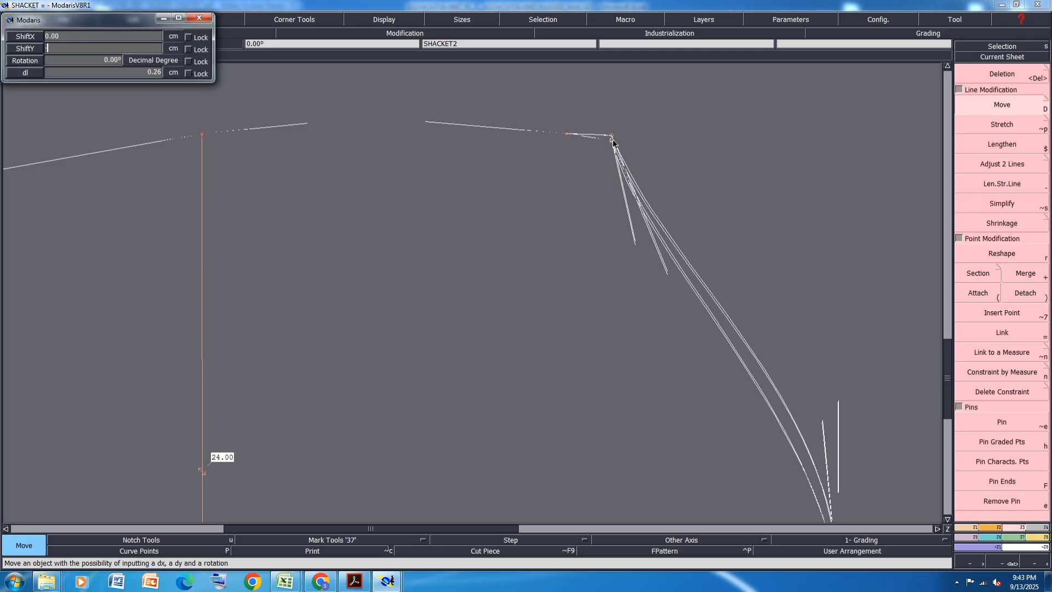
pyautogui.press('Return')
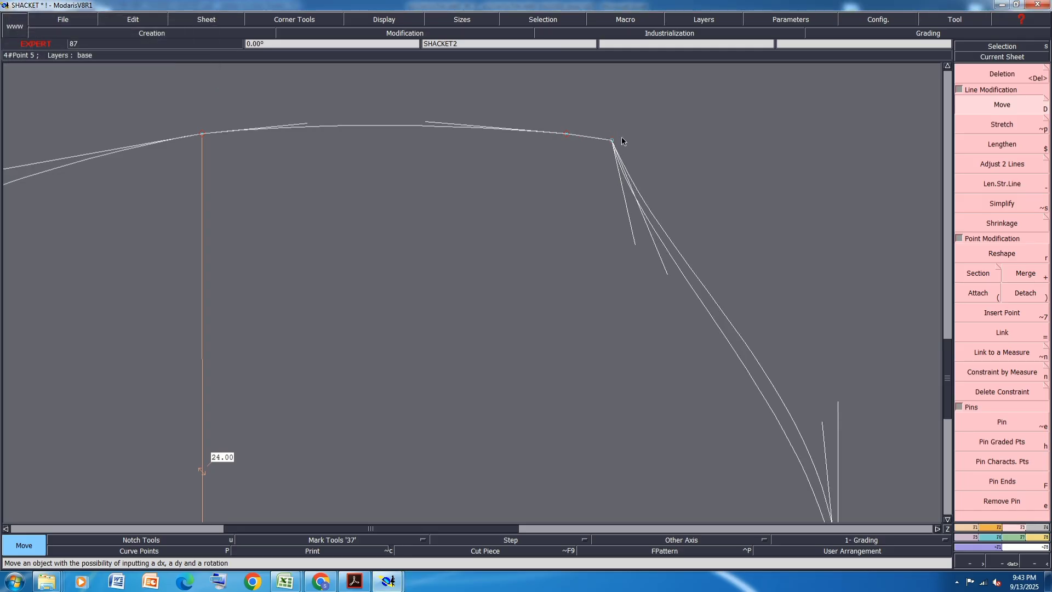
# - Move the sleeve's underarm point 1.5 cm in X with a 0 cm shift in Y
pyautogui.scroll(-3, 622, 136)
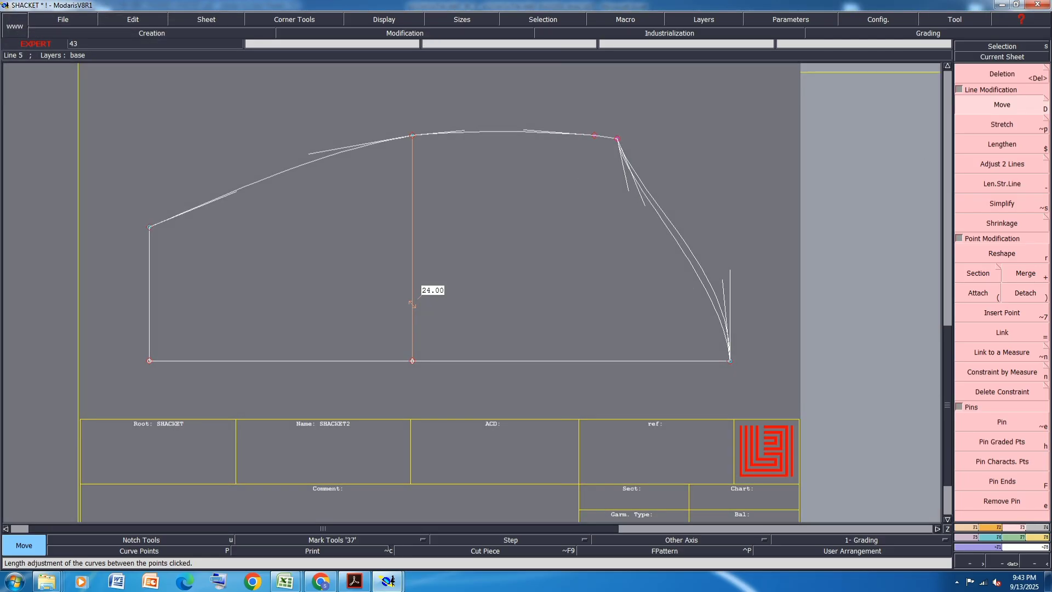
pyautogui.click(622, 141)
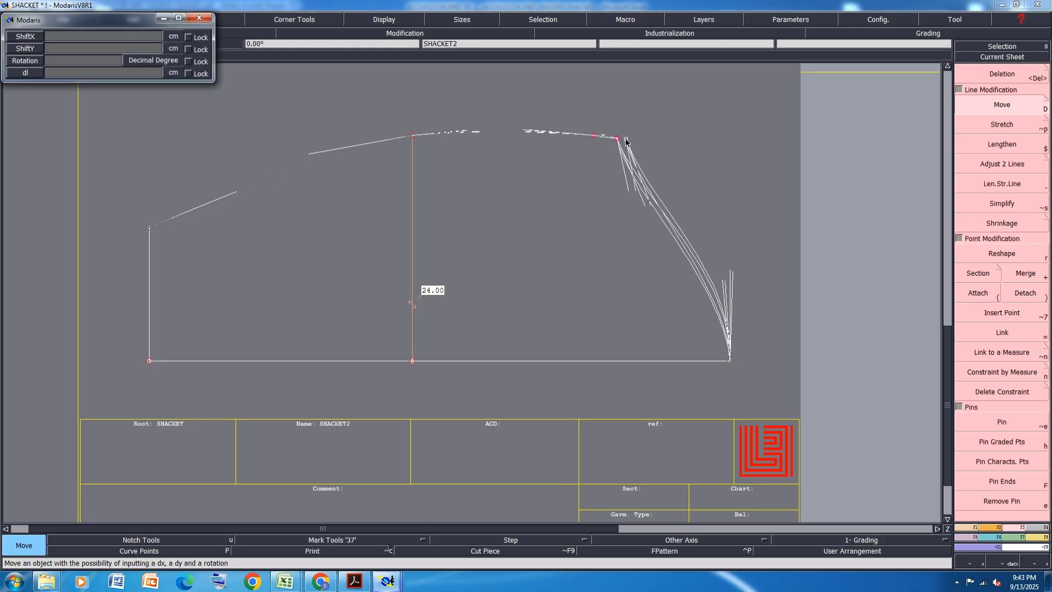
pyautogui.write('1.5')
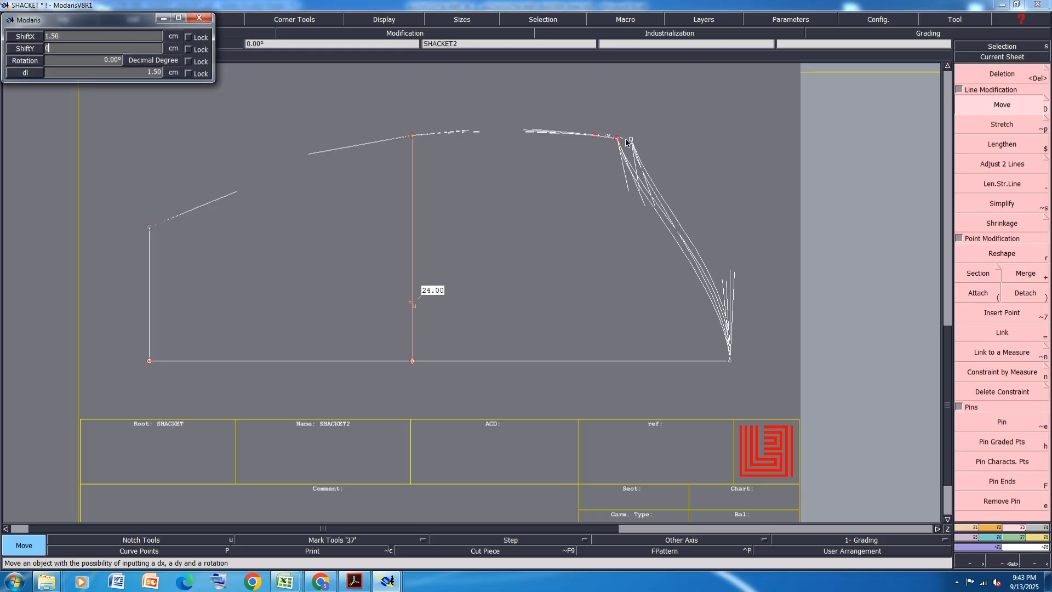
pyautogui.press('Return')
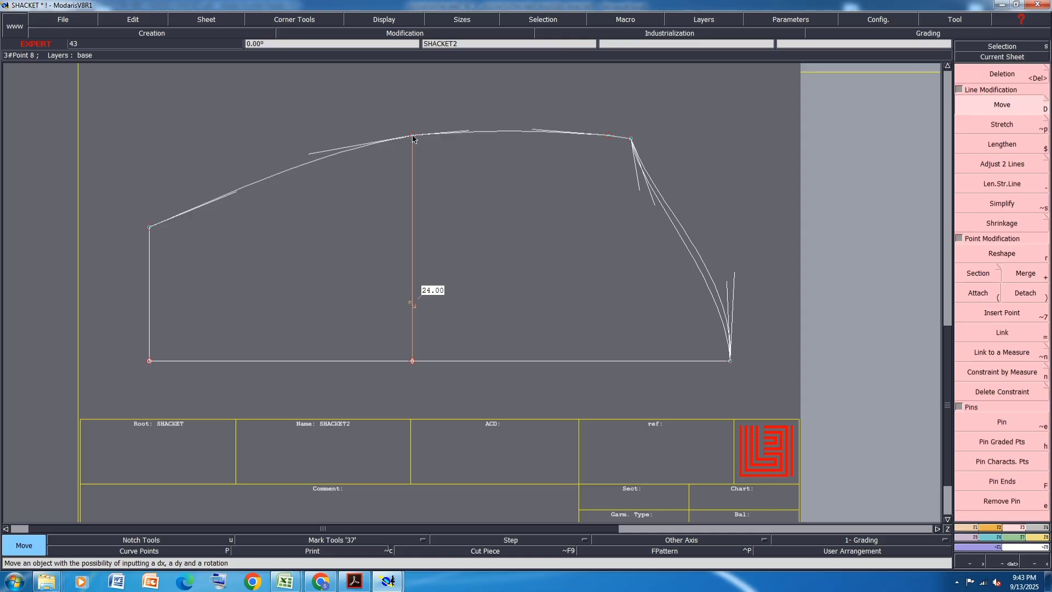
# - Measure the underarm seam's length between the elbow point and the underarm point
pyautogui.press('m')
pyautogui.click(412, 135)
pyautogui.click(632, 139)
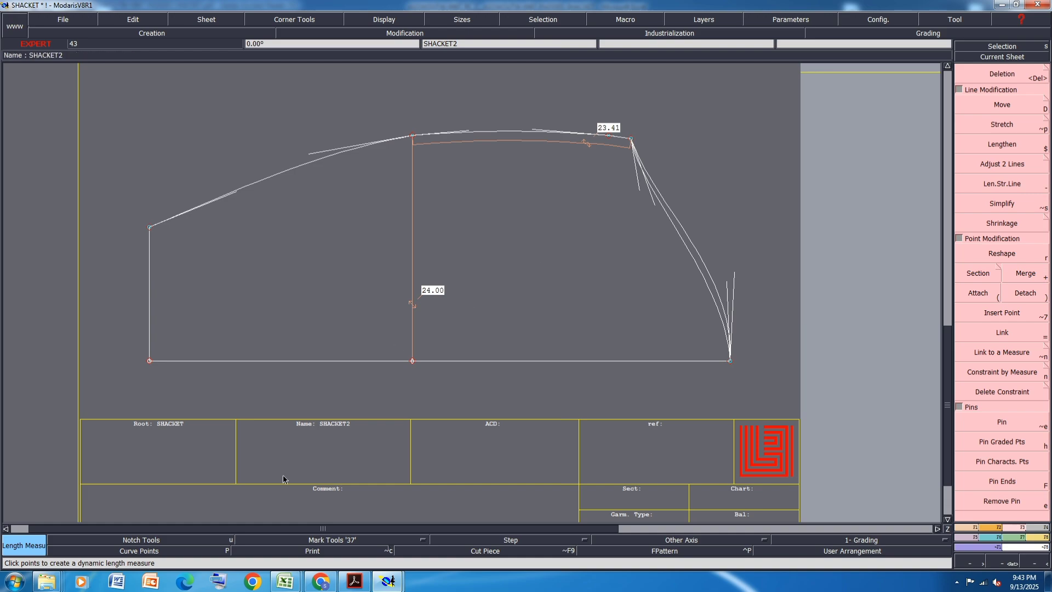
# - Check the elbow measurement, taken 22 cm from underarm, in the Excel spec sheet and return to the pattern in Modaris
pyautogui.moveTo(287, 587)
pyautogui.click(304, 551)
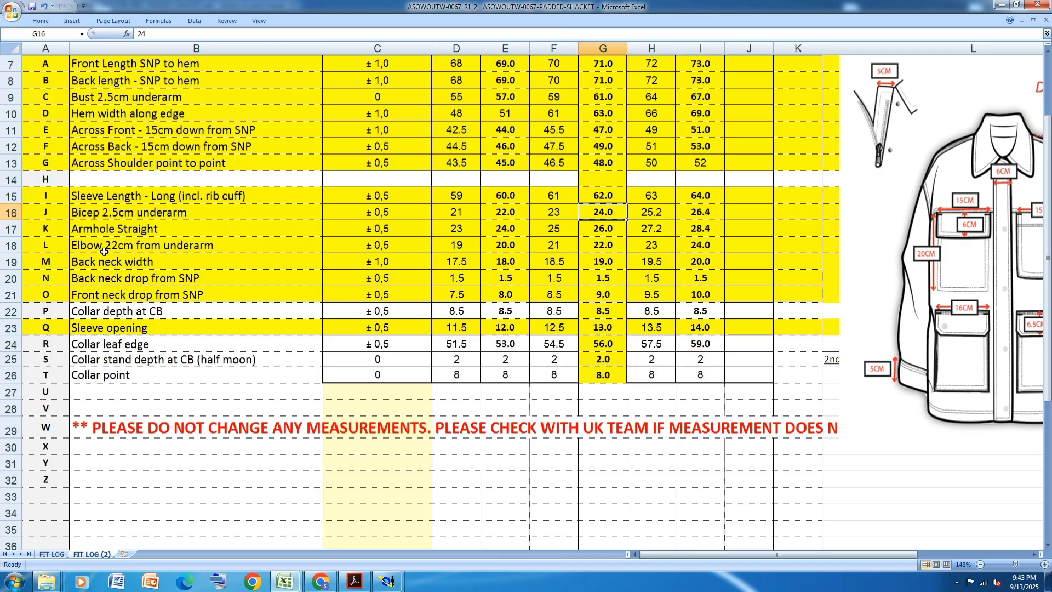
pyautogui.click(223, 246)
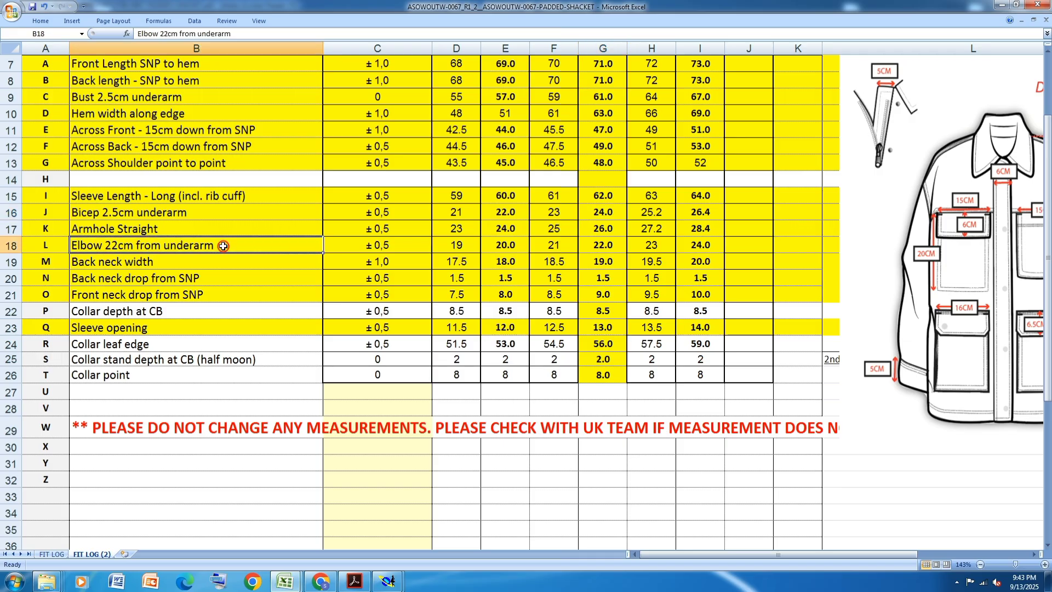
pyautogui.moveTo(387, 583)
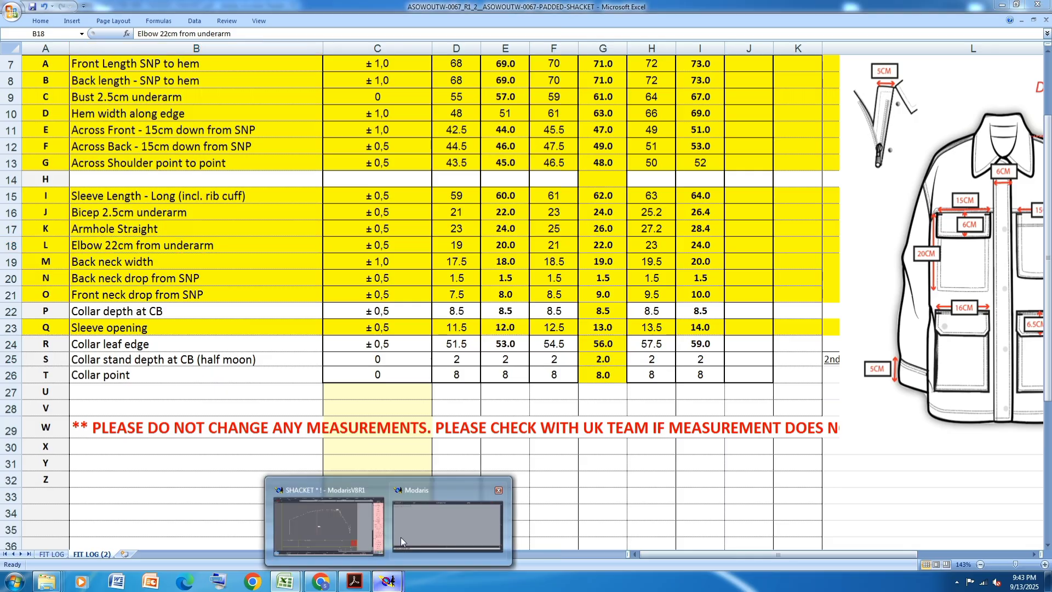
pyautogui.click(337, 526)
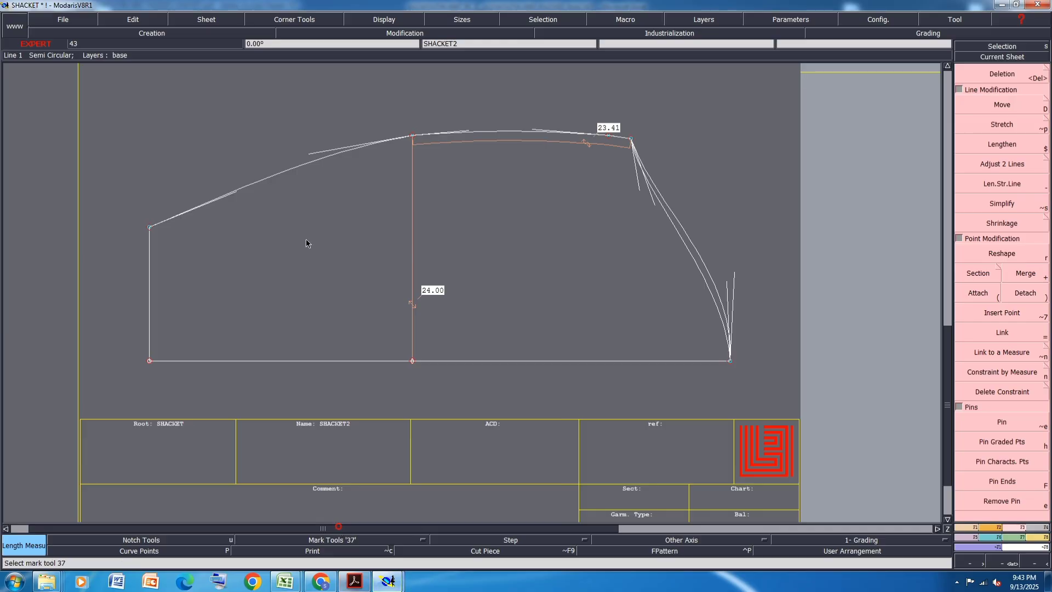
# - Move the elbow point on the underarm seam by -1.4 cm in Y with a 0 cm shift in X
pyautogui.click(1008, 107)
pyautogui.click(413, 137)
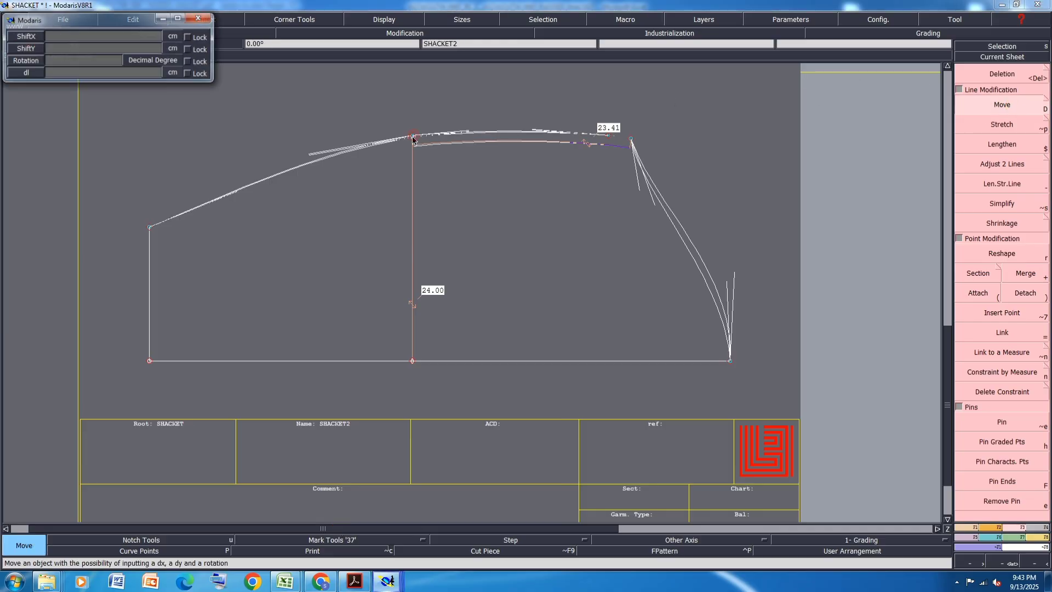
pyautogui.write('0')
pyautogui.press('Return')
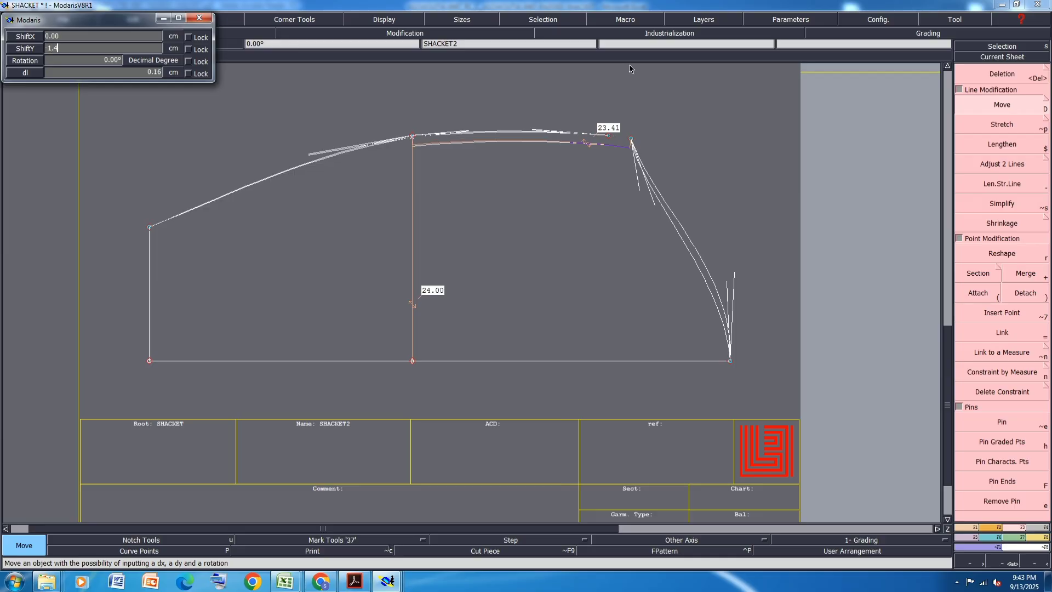
pyautogui.write('-1.4')
pyautogui.press('Return')
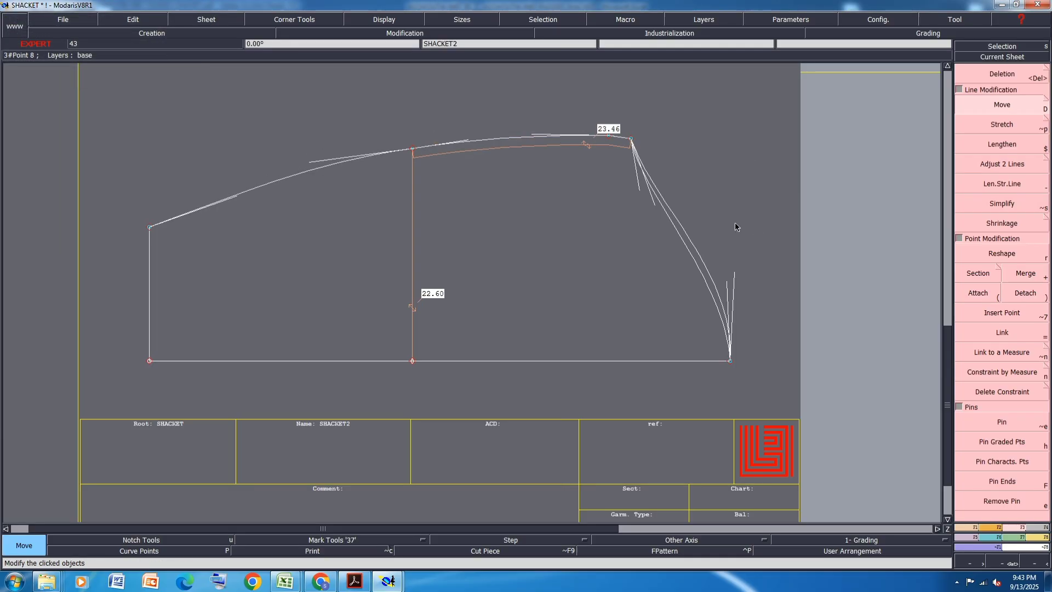
# - Move the sleeve's underarm point 1 cm in X with a 0 cm shift in Y
pyautogui.scroll(1, 633, 141)
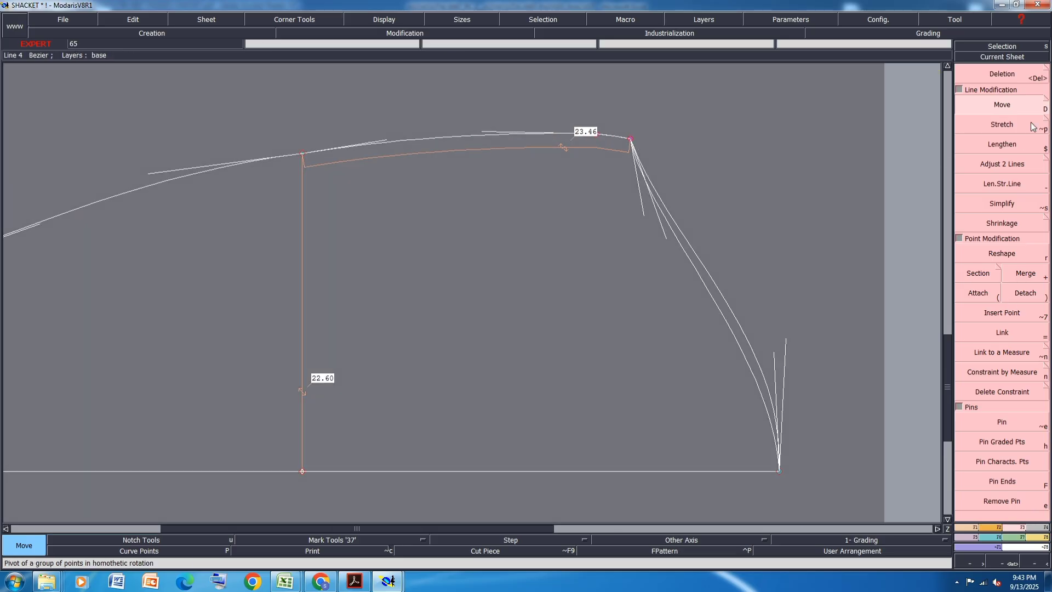
pyautogui.click(1031, 124)
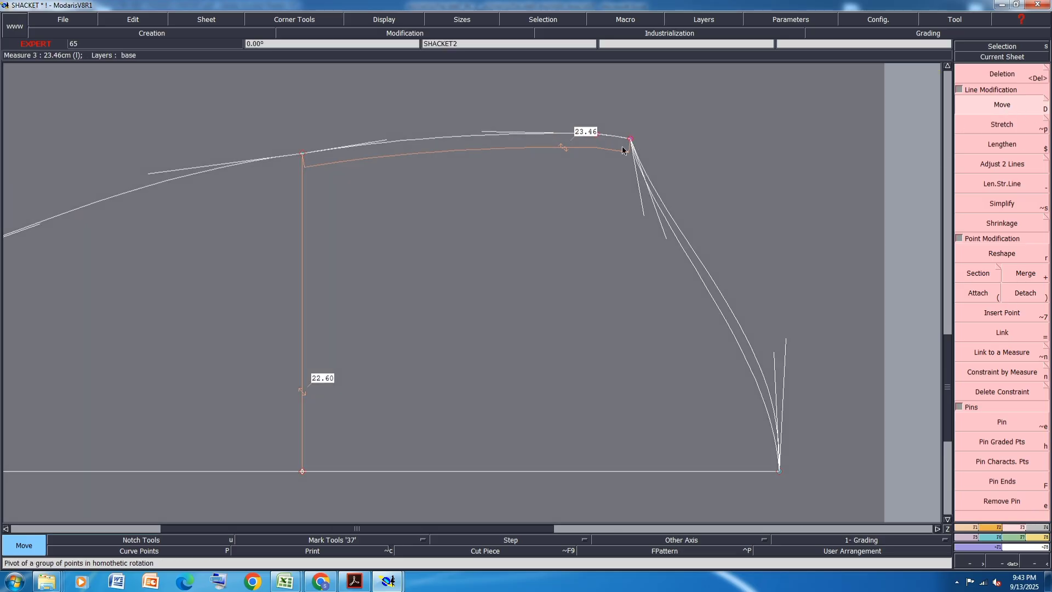
pyautogui.click(630, 142)
pyautogui.press('Down')
pyautogui.write('1')
pyautogui.press('Down')
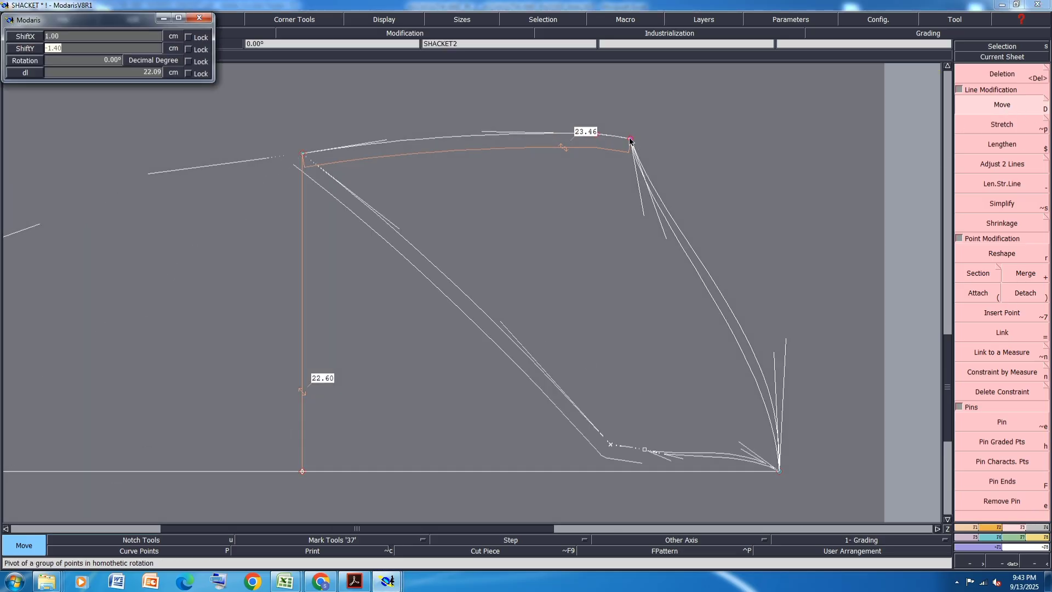
pyautogui.write('0')
pyautogui.press('Return')
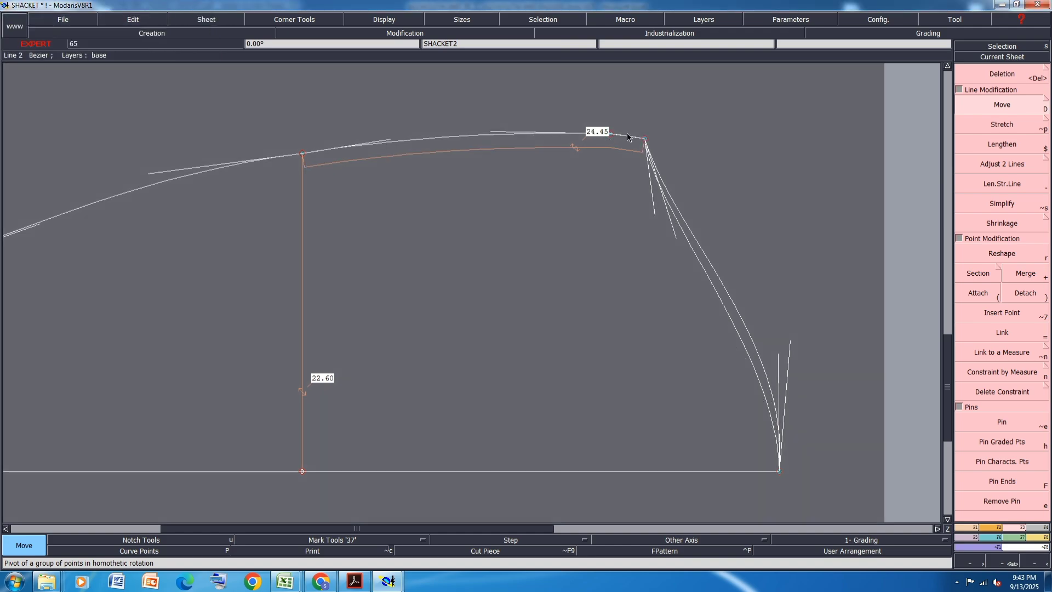
# - Raise the underarm point about 0.2 cm in Y with a 0 cm shift in X
pyautogui.click(645, 140)
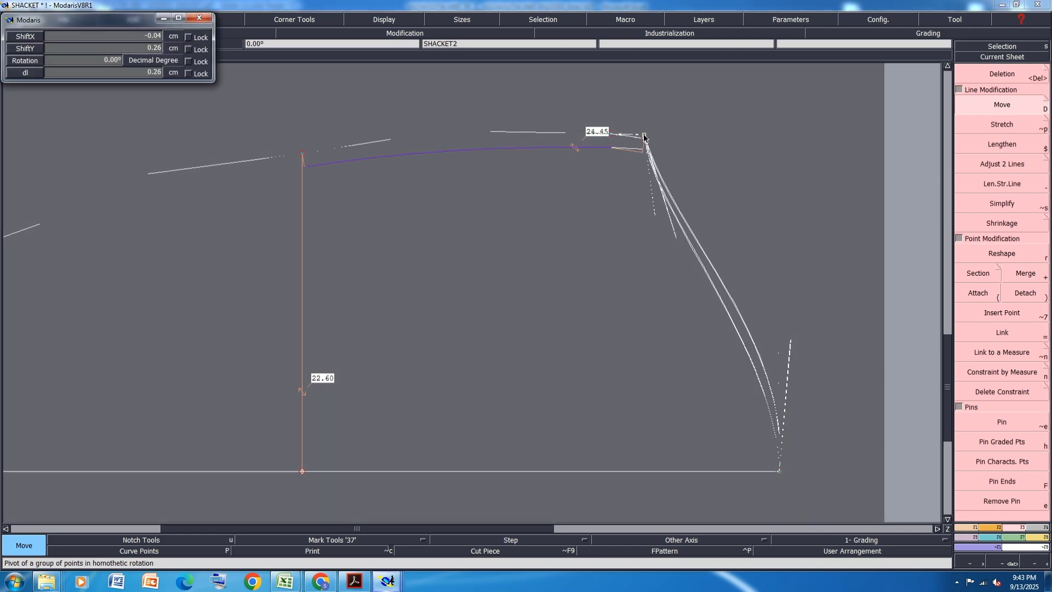
pyautogui.press('Down')
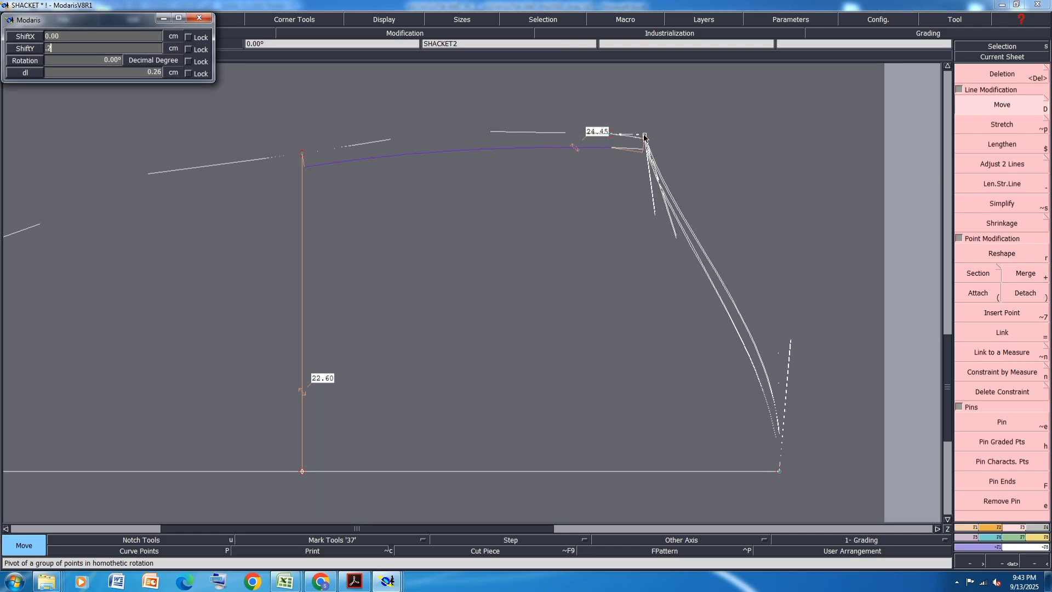
pyautogui.press('Return')
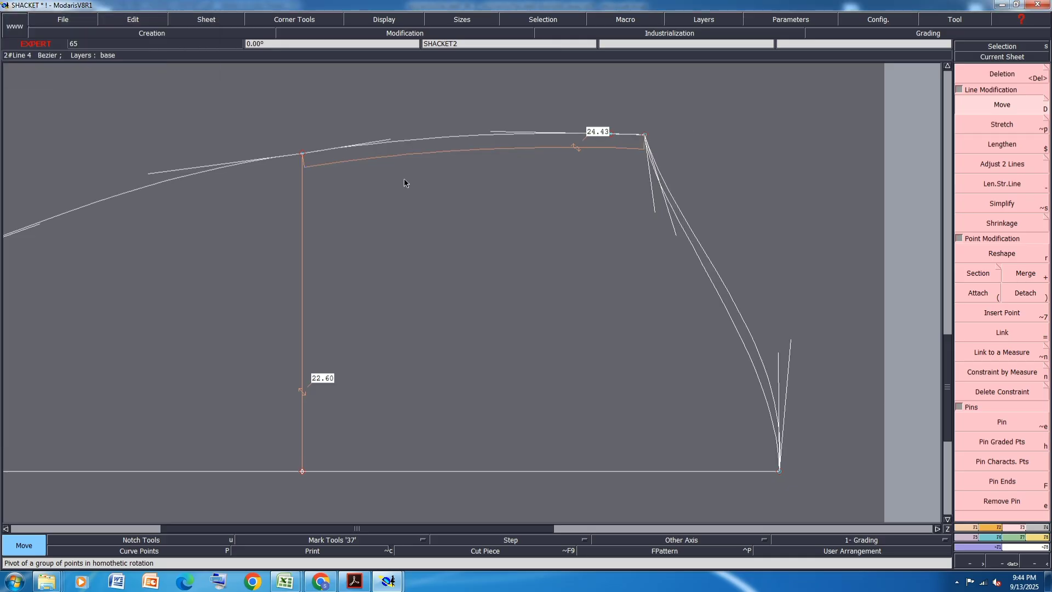
pyautogui.scroll(-6, 404, 179)
pyautogui.scroll(7, 319, 183)
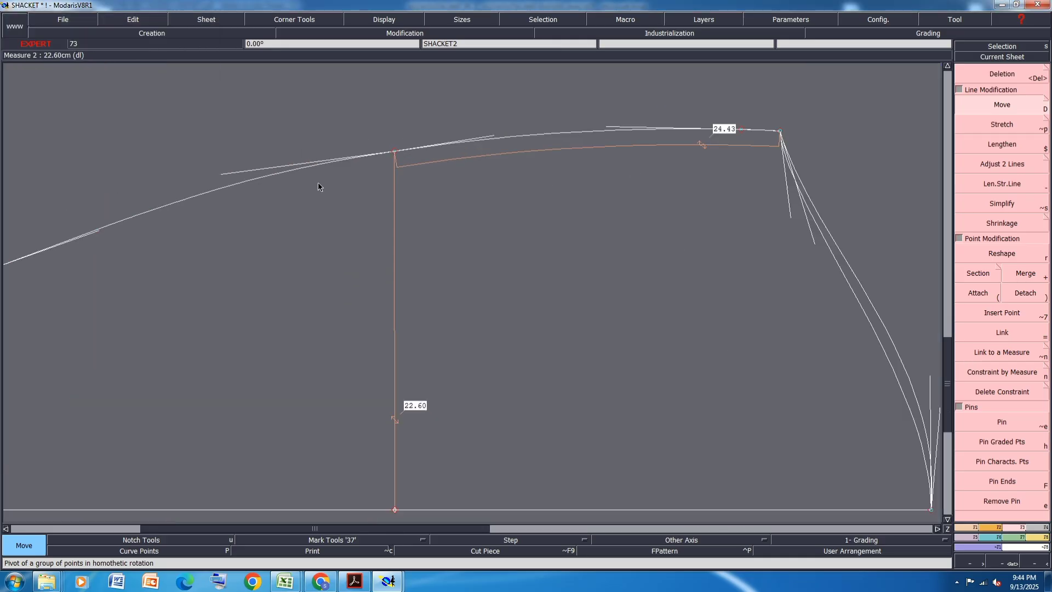
# - Reshape the underarm seam between the cuff and the elbow point into a flatter curve
pyautogui.click(1007, 255)
pyautogui.scroll(-3, 582, 195)
pyautogui.scroll(2, 394, 193)
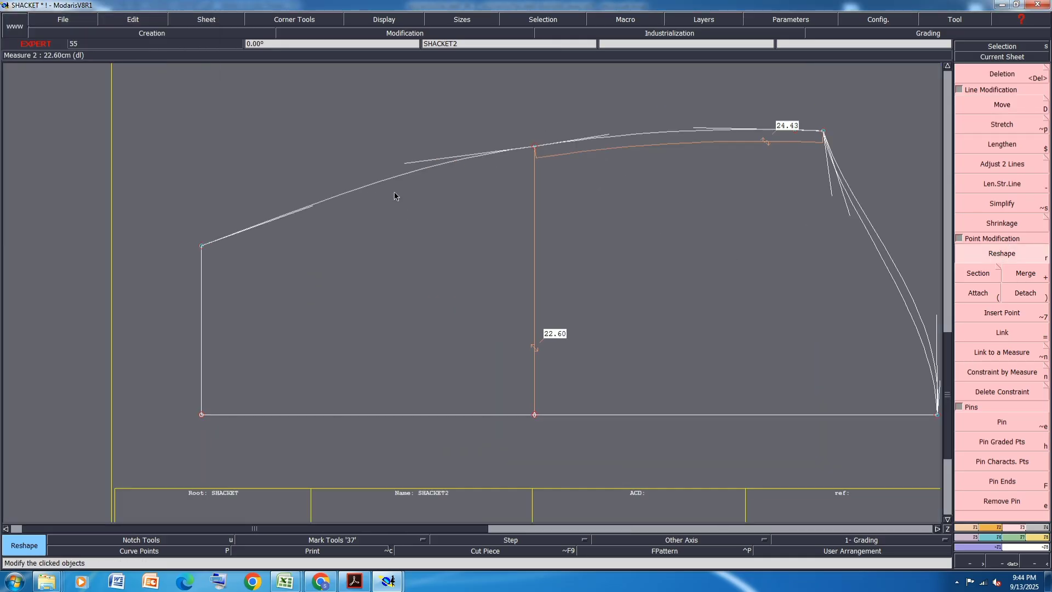
pyautogui.click(406, 165)
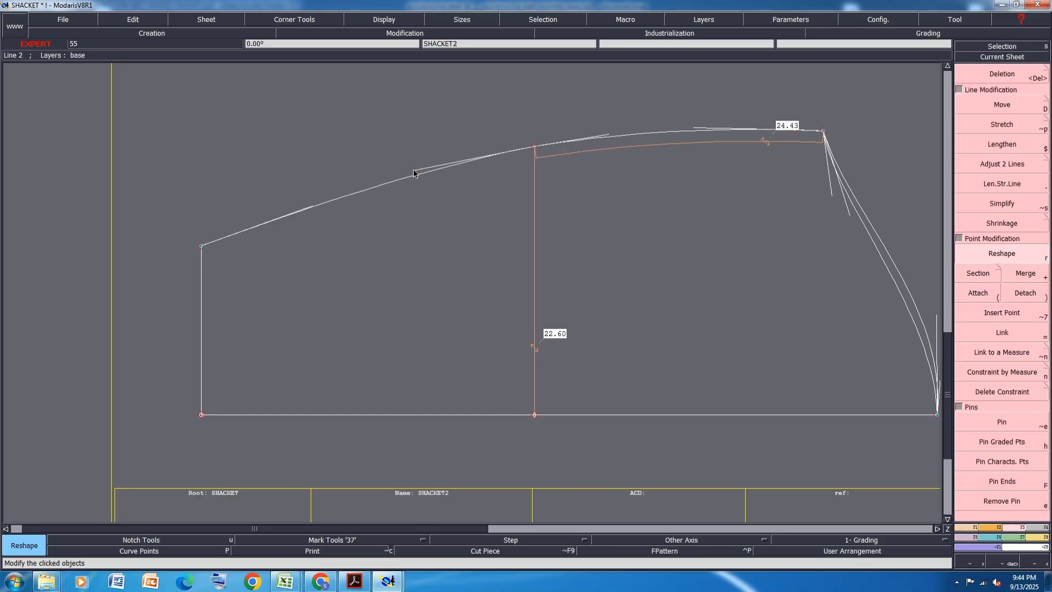
pyautogui.click(419, 171)
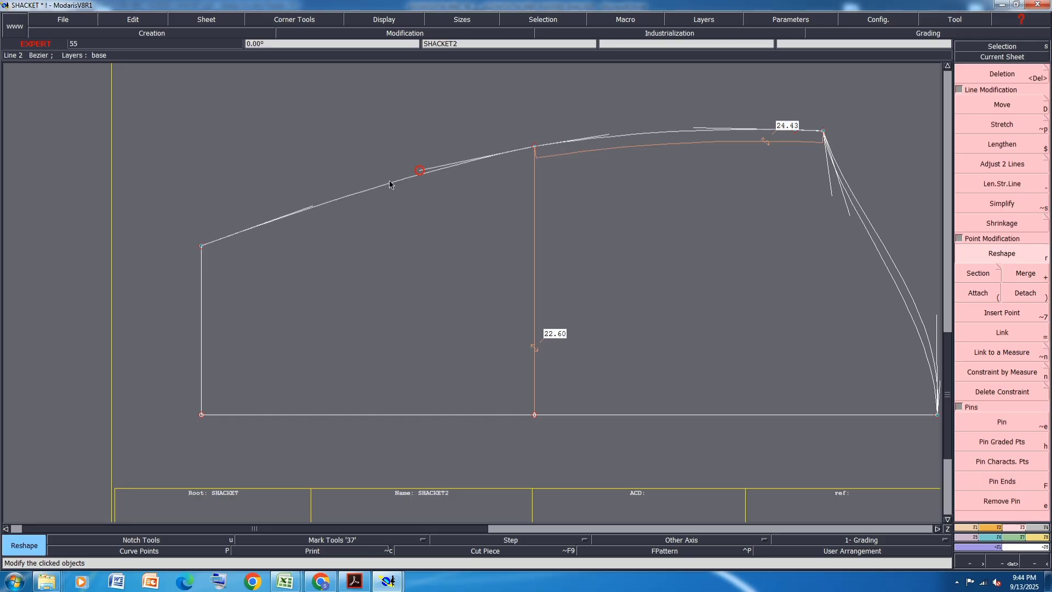
# - Reshape both sleeve cap curves at the cap's top point on the fold line by shifting their tangent handles inward
pyautogui.scroll(-2, 339, 192)
pyautogui.scroll(3, 540, 154)
pyautogui.scroll(1, 438, 190)
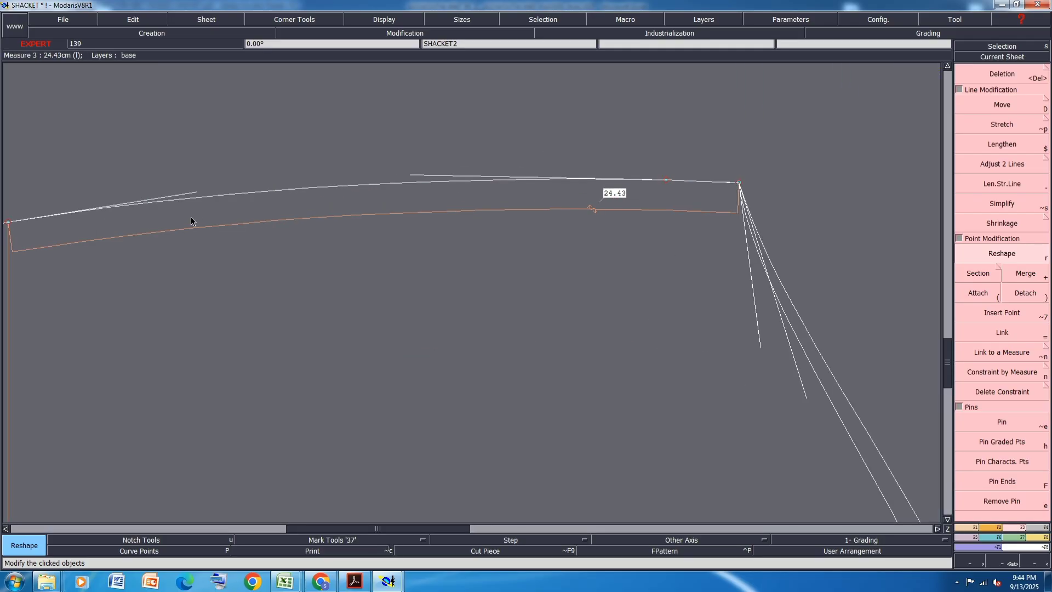
pyautogui.scroll(-1, 456, 158)
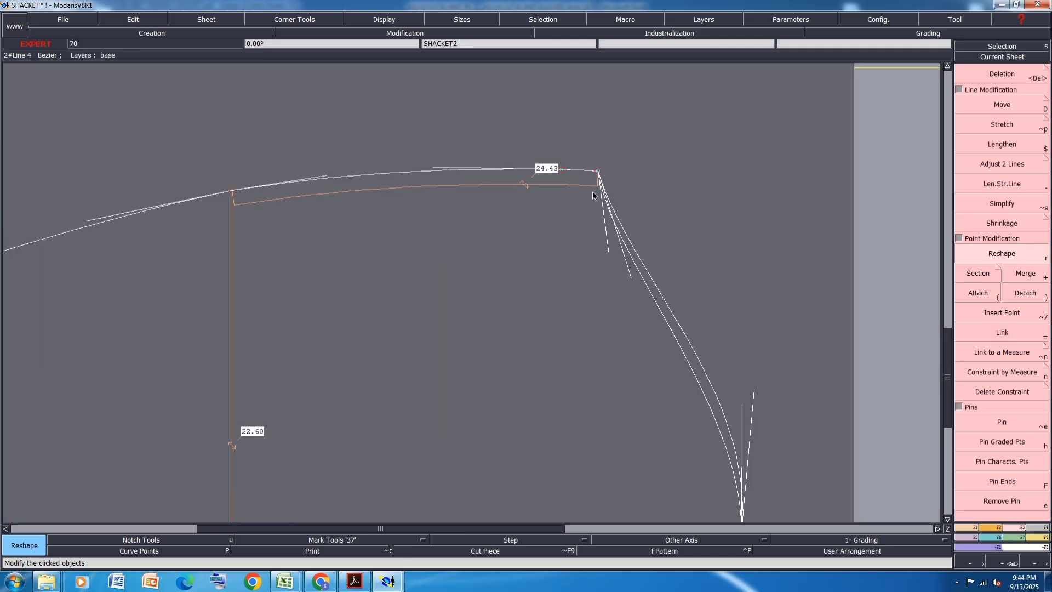
pyautogui.scroll(-1, 593, 191)
pyautogui.scroll(2, 663, 301)
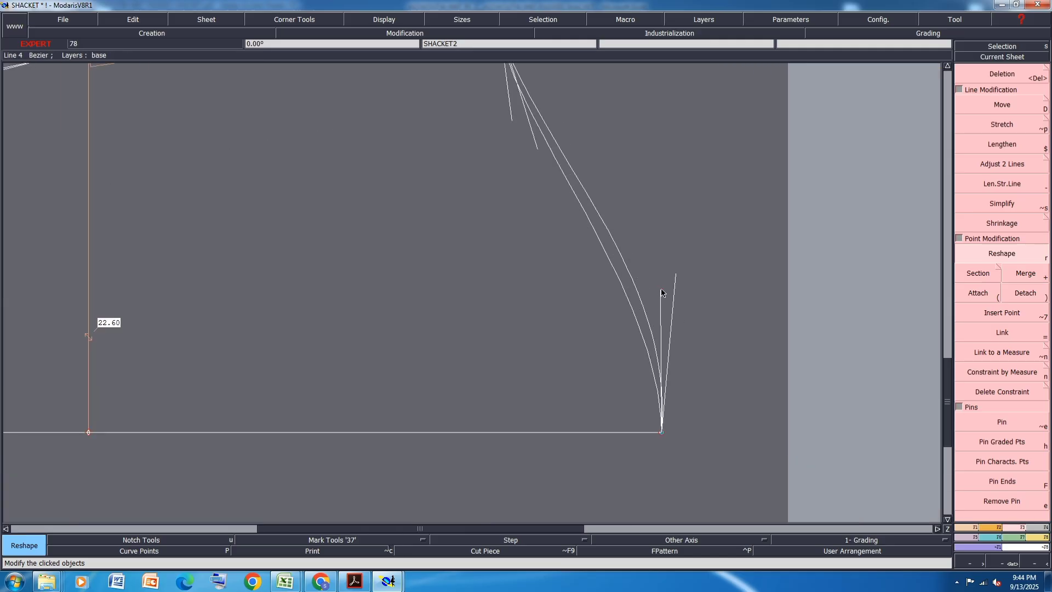
pyautogui.click(661, 293)
pyautogui.click(649, 284)
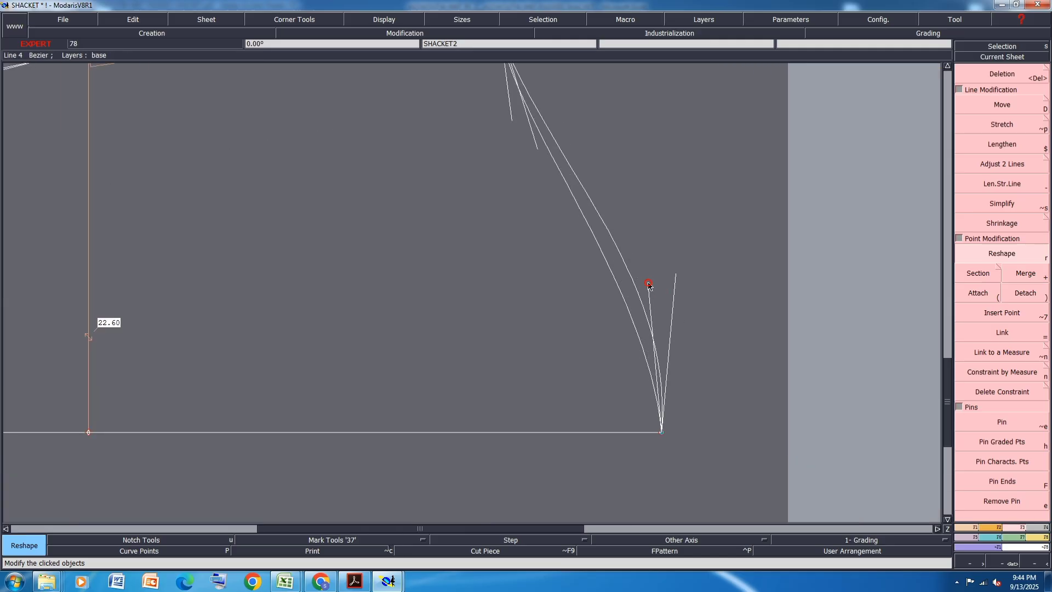
pyautogui.click(675, 276)
pyautogui.click(661, 271)
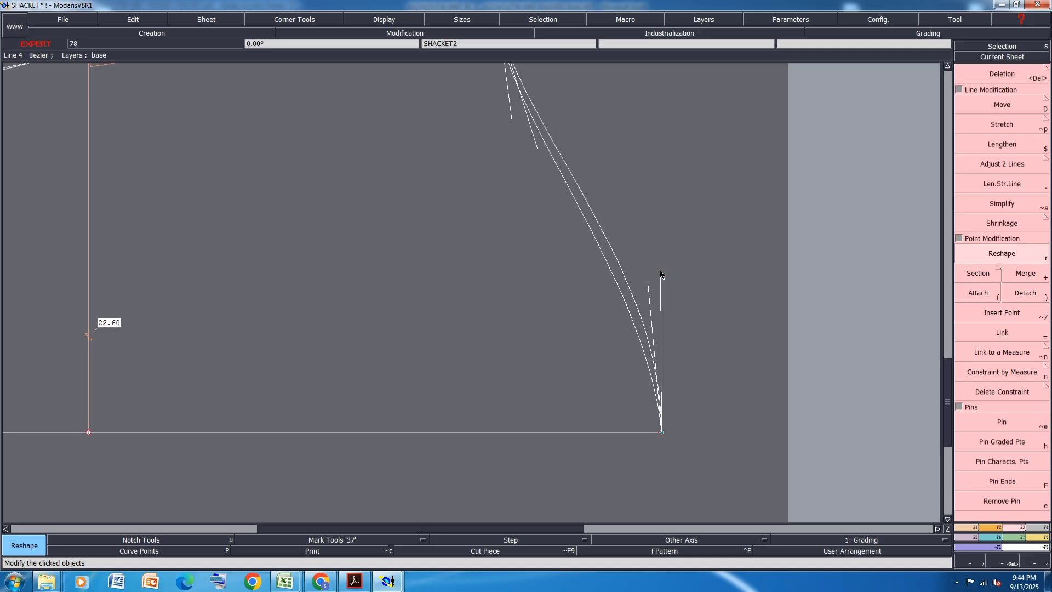
# - Adjust the tangent handles of both sleeve cap curves near the underarm point to refine their hollow
pyautogui.scroll(-1, 625, 218)
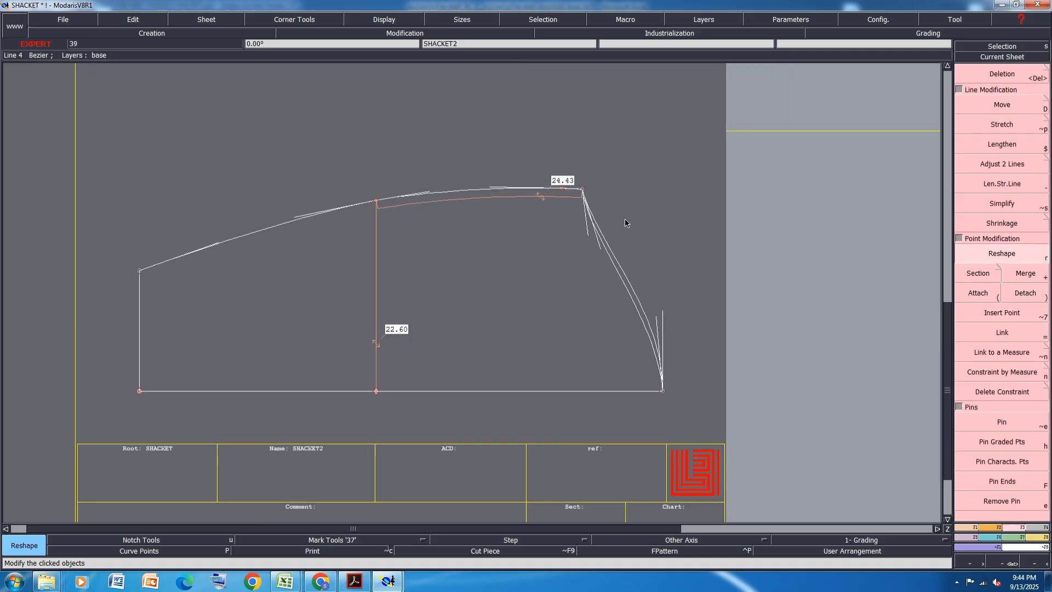
pyautogui.scroll(2, 545, 258)
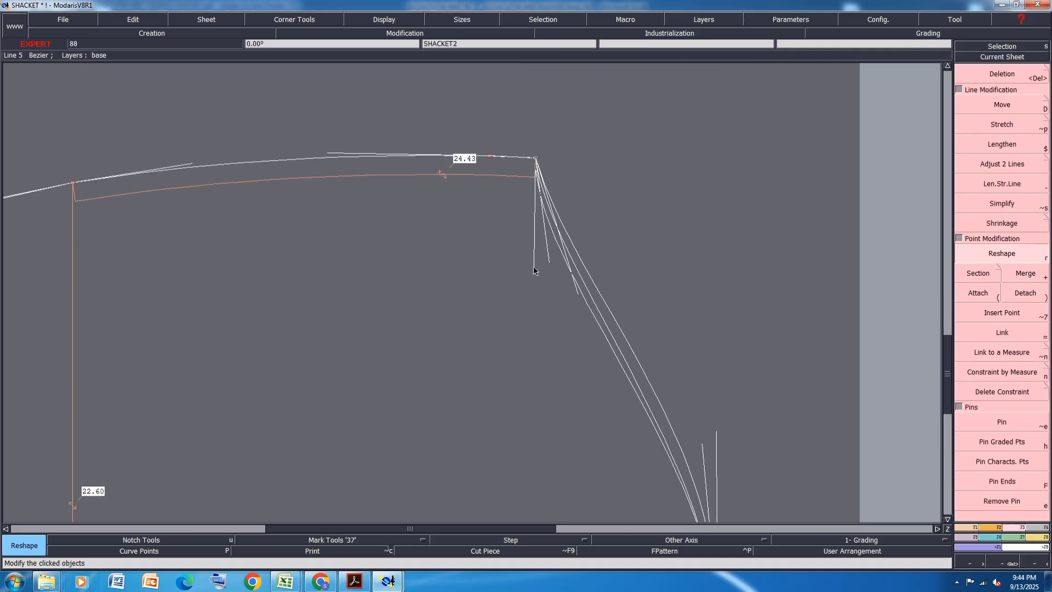
pyautogui.click(549, 307)
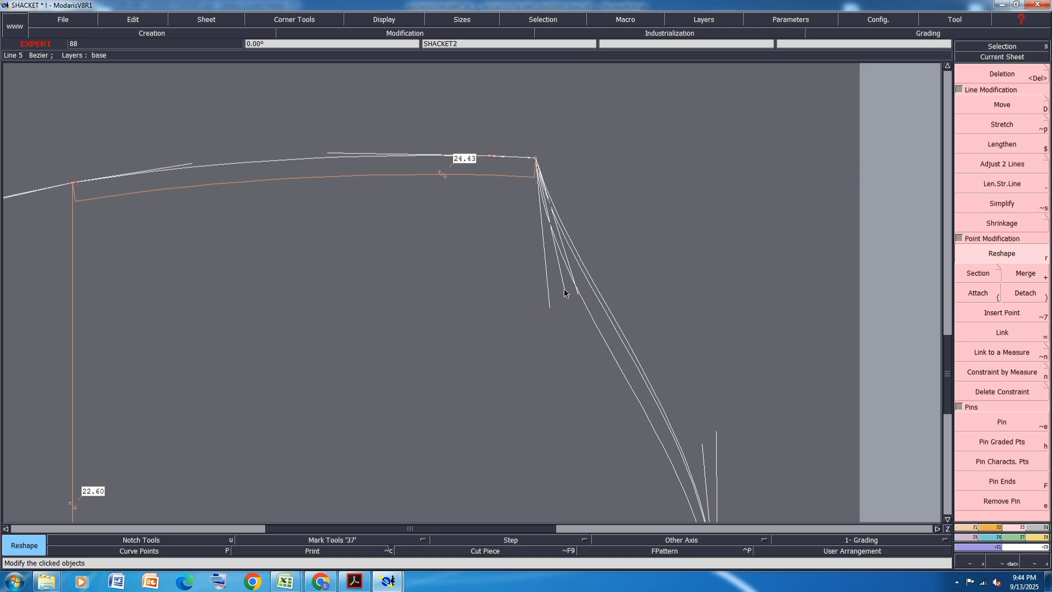
pyautogui.scroll(-1, 561, 158)
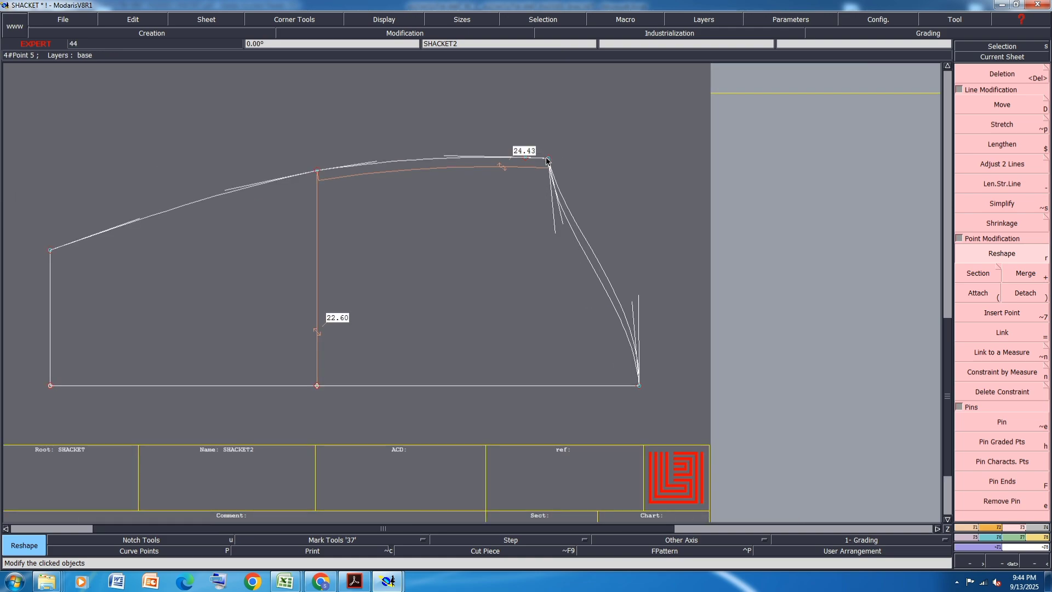
# - Try mirroring a sleeve cap curve about a symmetry axis along the underarm end of the seam, and undo it
pyautogui.press('x')
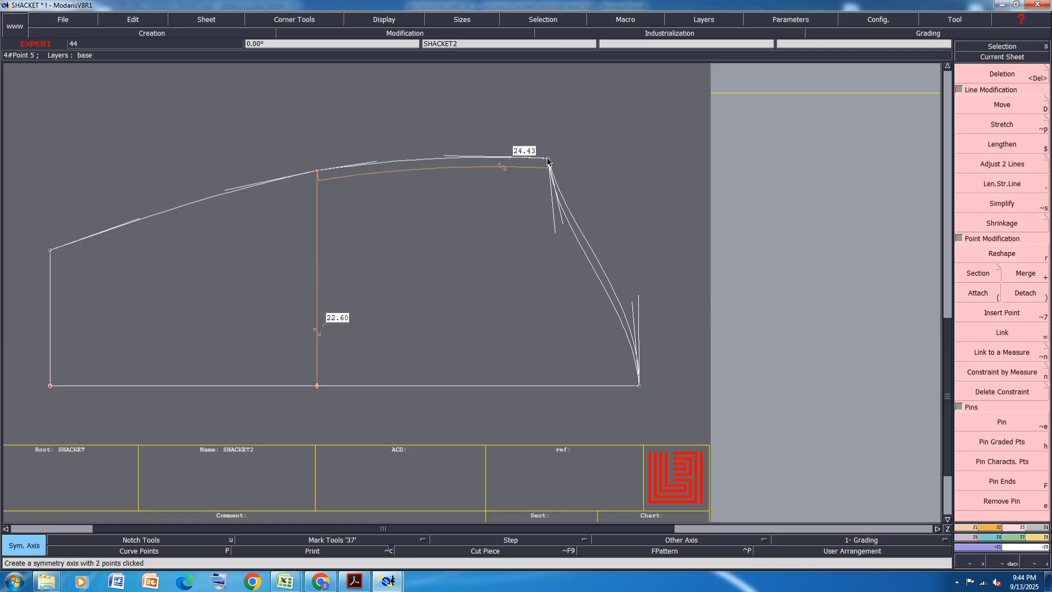
pyautogui.click(548, 159)
pyautogui.click(508, 158)
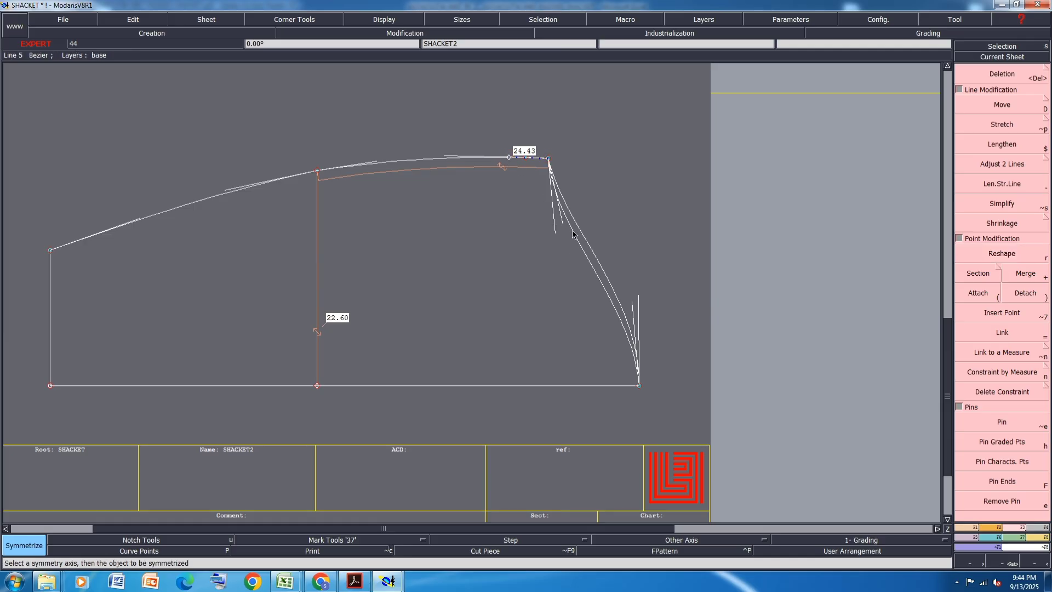
pyautogui.click(579, 250)
pyautogui.hotkey('ctrl', 'z')
pyautogui.scroll(1, 555, 235)
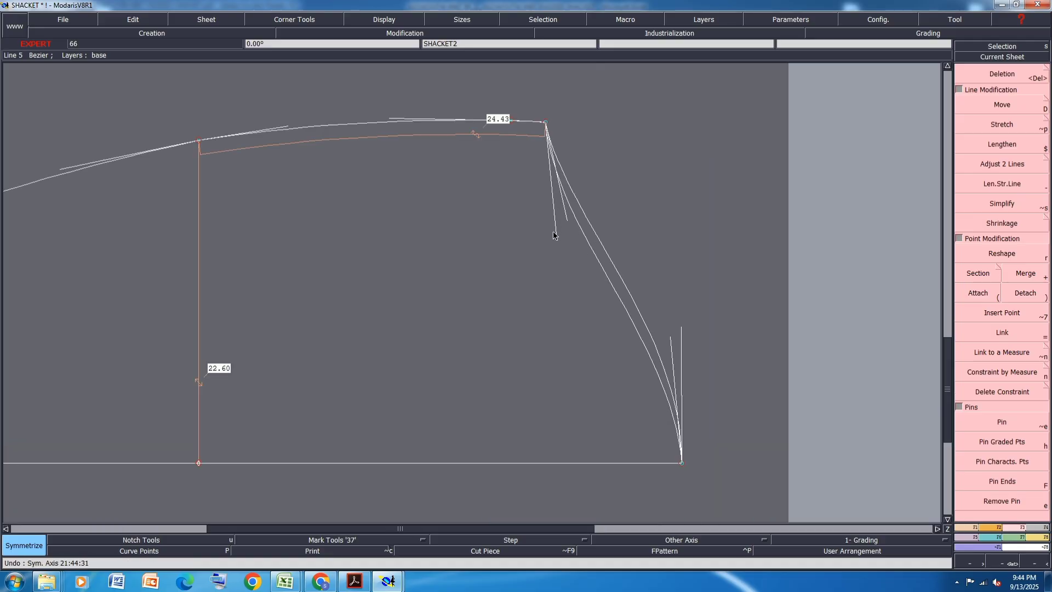
# - Reshape both sleeve cap curves by shifting their tangent handles inward at the underarm point to deepen the hollow
pyautogui.press('r')
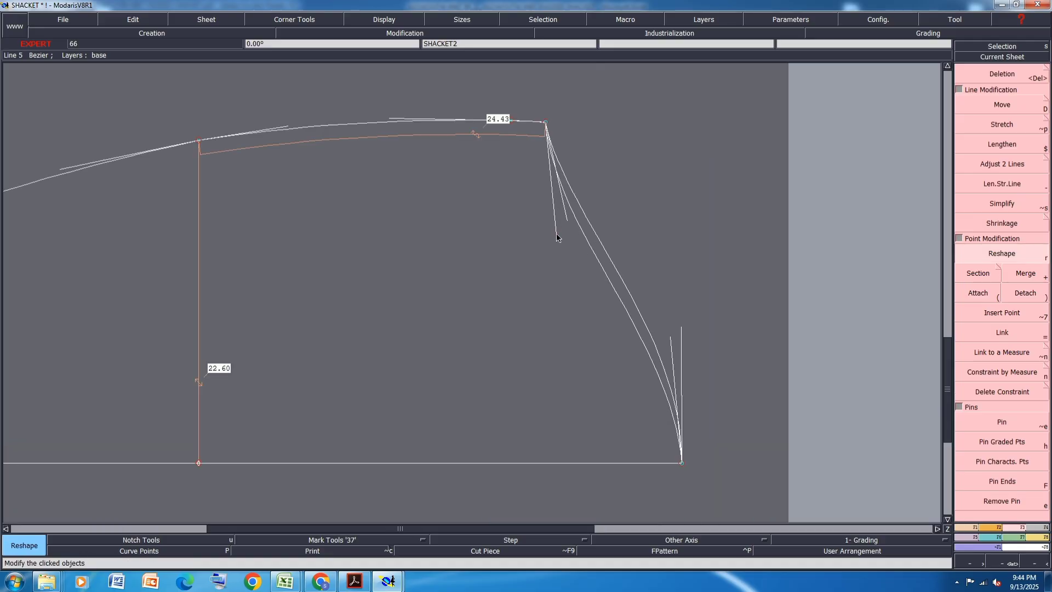
pyautogui.click(557, 239)
pyautogui.click(550, 240)
pyautogui.click(566, 221)
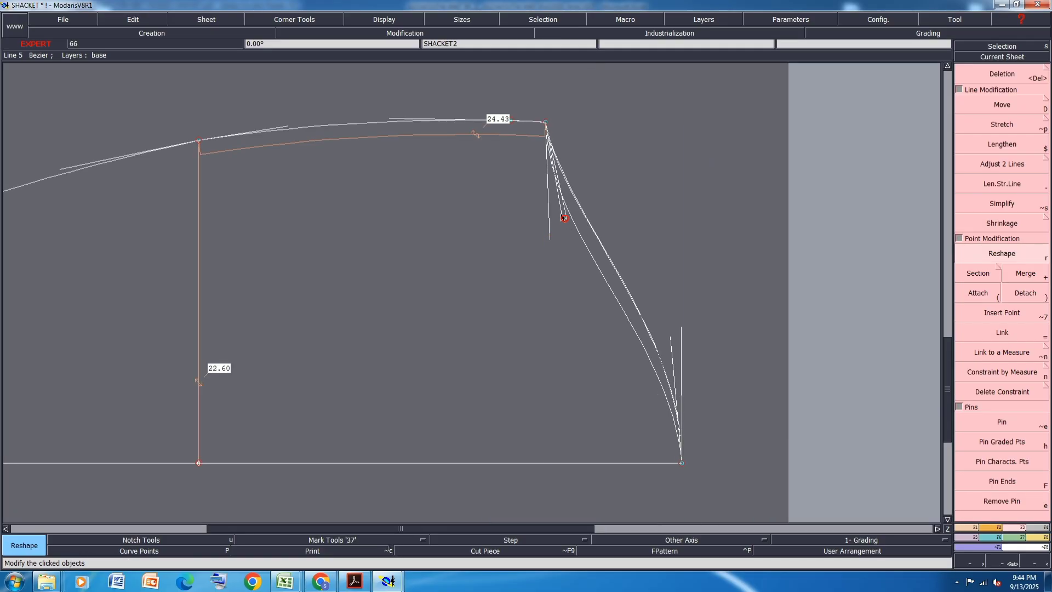
pyautogui.click(557, 212)
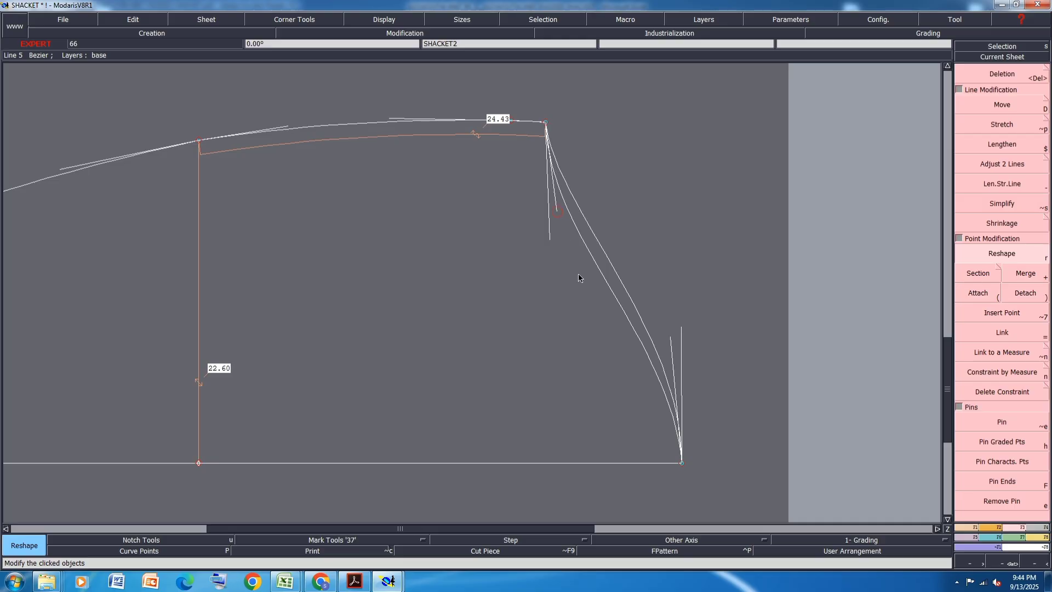
pyautogui.click(550, 241)
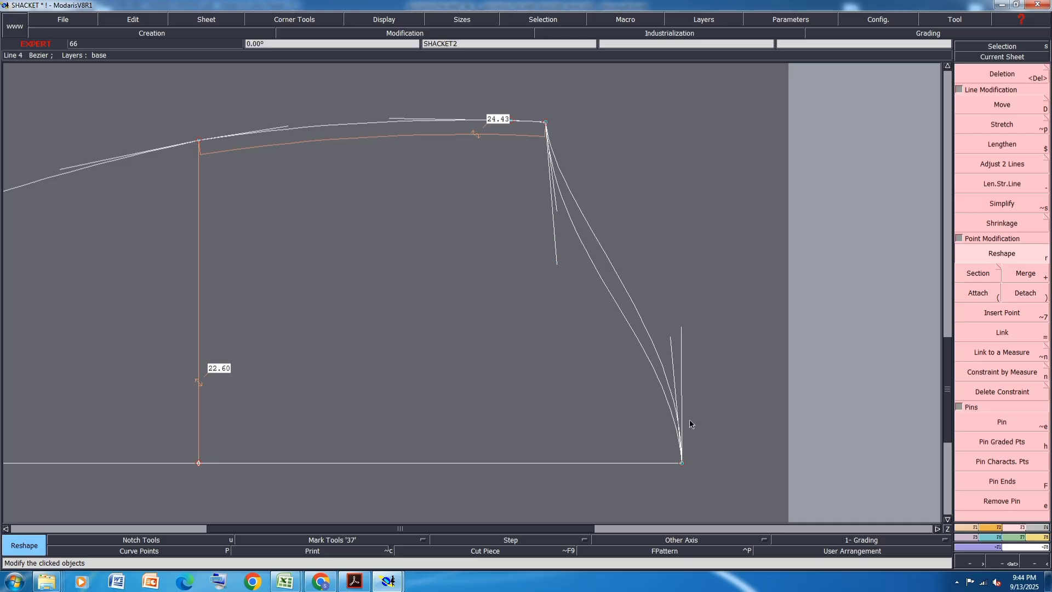
pyautogui.click(553, 248)
# - Fine-tune the underarm seam's tangent handle near the underarm point, hide the curve handles, and save the model
pyautogui.scroll(2, 555, 125)
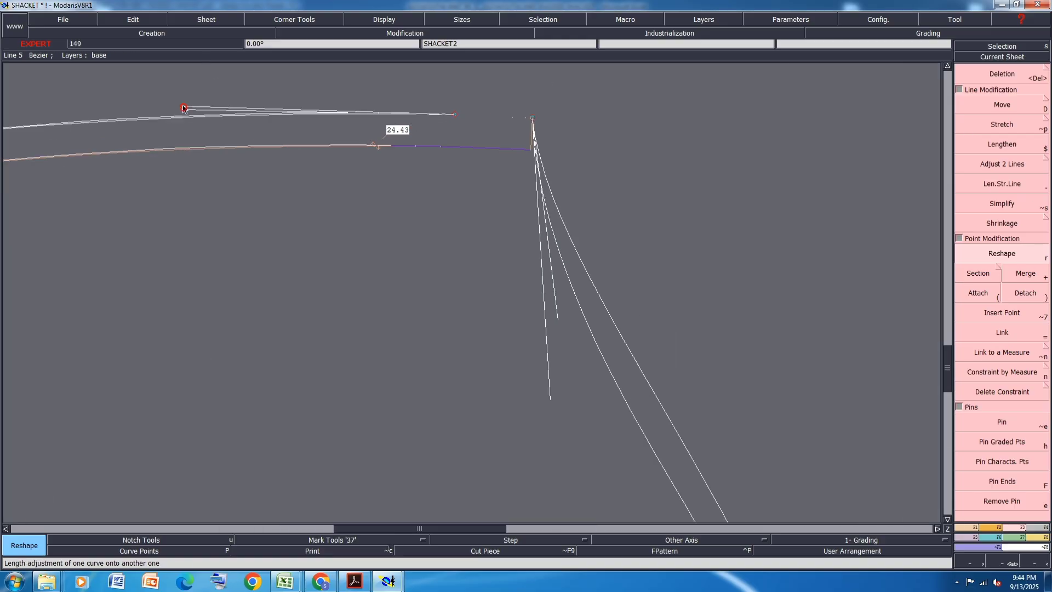
pyautogui.scroll(-2, 189, 112)
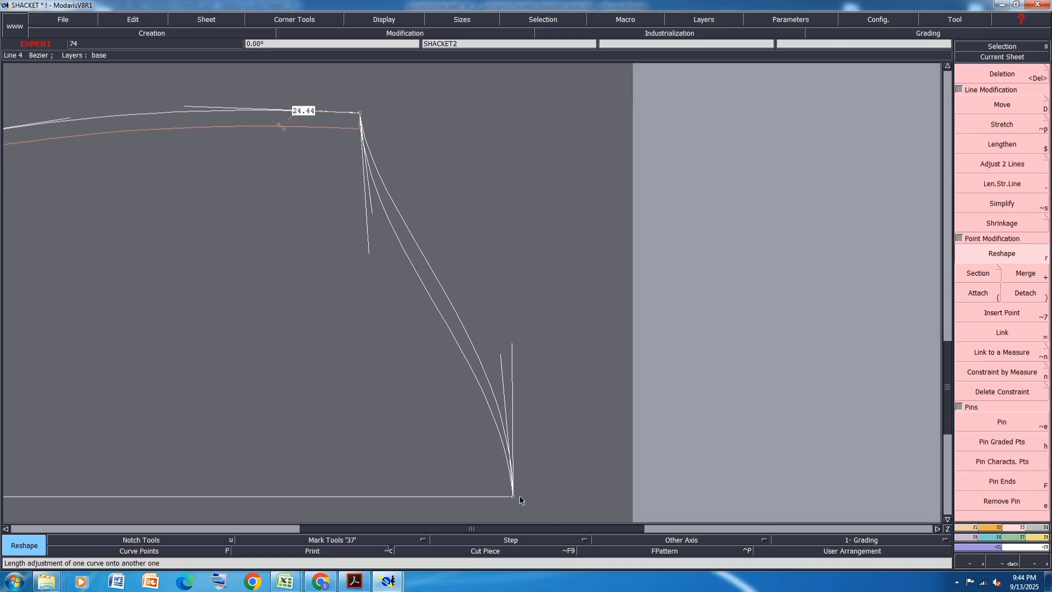
pyautogui.scroll(-2, 555, 344)
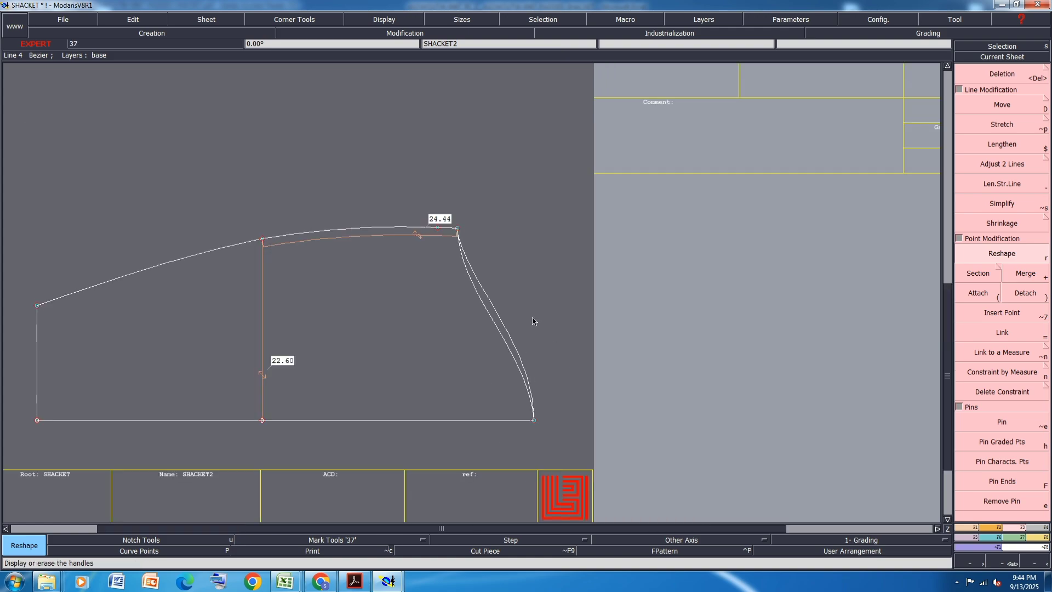
pyautogui.scroll(-2, 516, 292)
pyautogui.hotkey('ctrl', 's')
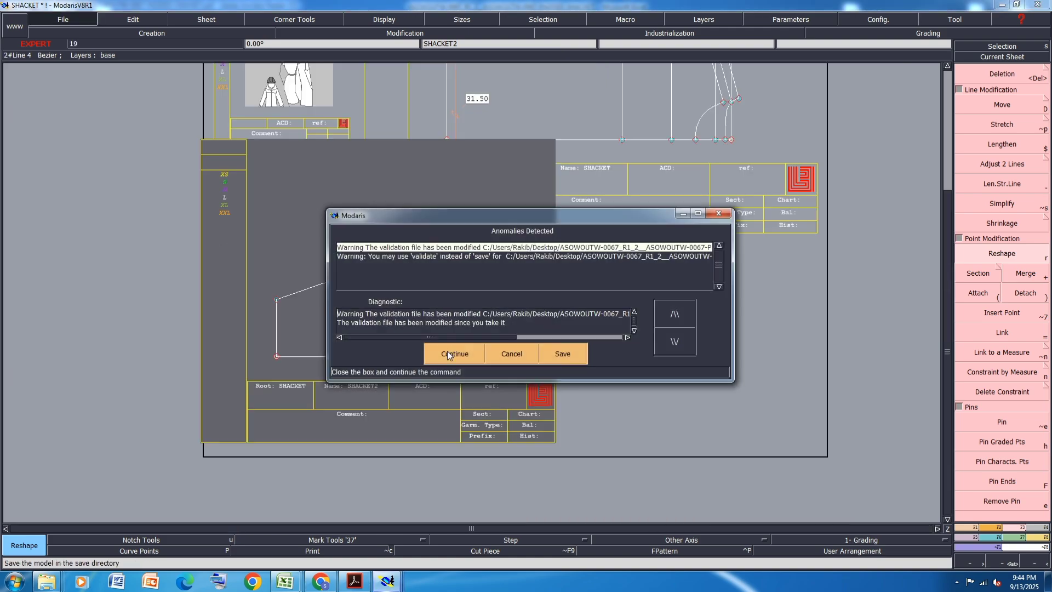
pyautogui.click(447, 350)
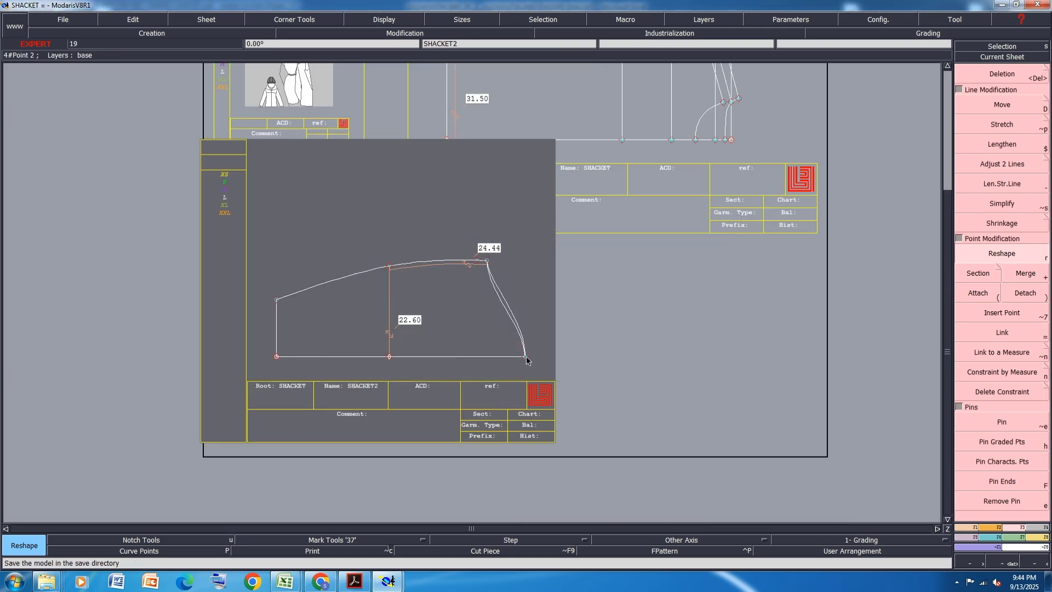
# - Try mirroring a sleeve cap curve across a symmetry axis on the fold line at the cap's top, and undo it
pyautogui.hotkey('shift', 's')
pyautogui.click(526, 357)
pyautogui.click(498, 357)
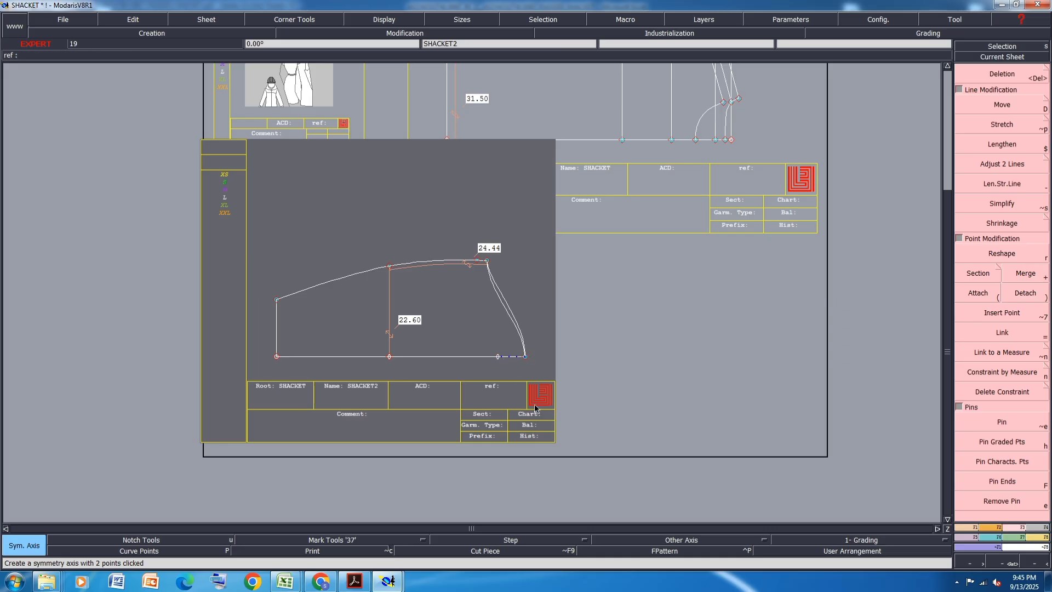
pyautogui.scroll(2, 535, 408)
pyautogui.click(513, 210)
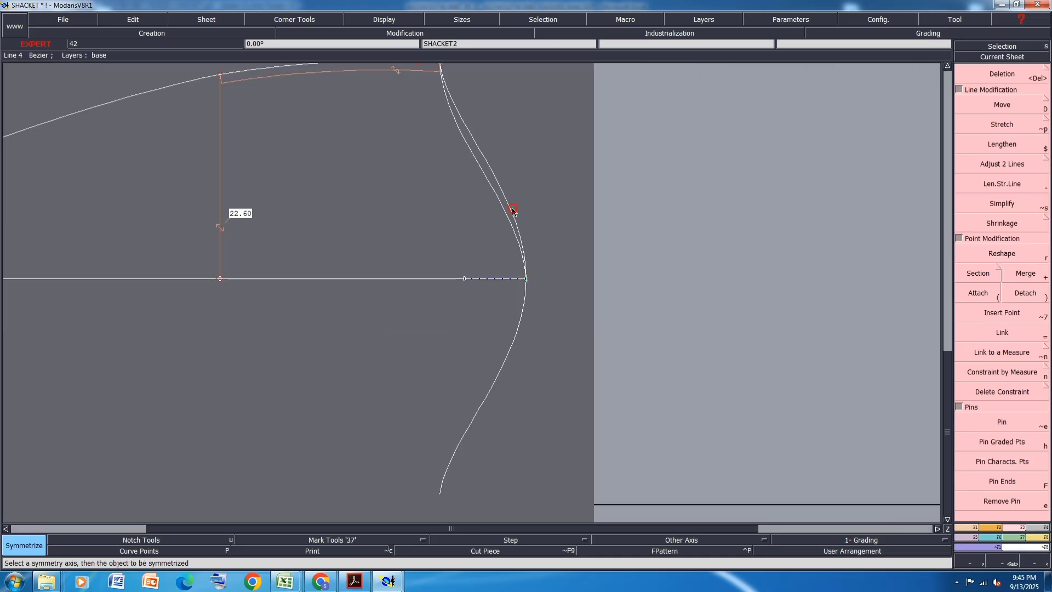
pyautogui.hotkey('ctrl', 'z')
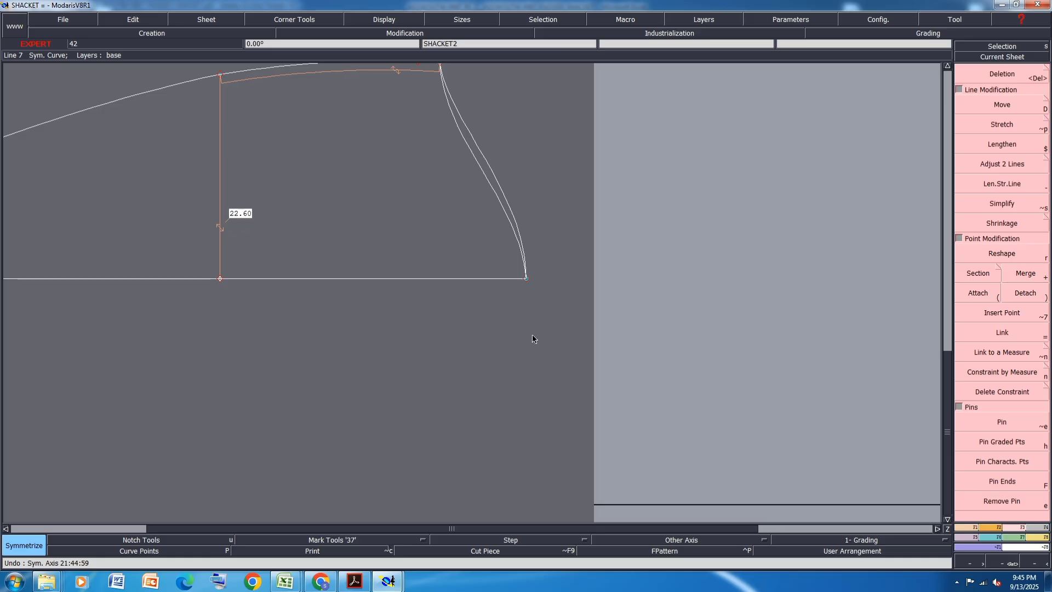
# - Measure both sleeve cap curves between the fold line and the underarm point, and total their lengths in the measurement table
pyautogui.press('l')
pyautogui.scroll(-1, 530, 309)
pyautogui.scroll(1, 538, 260)
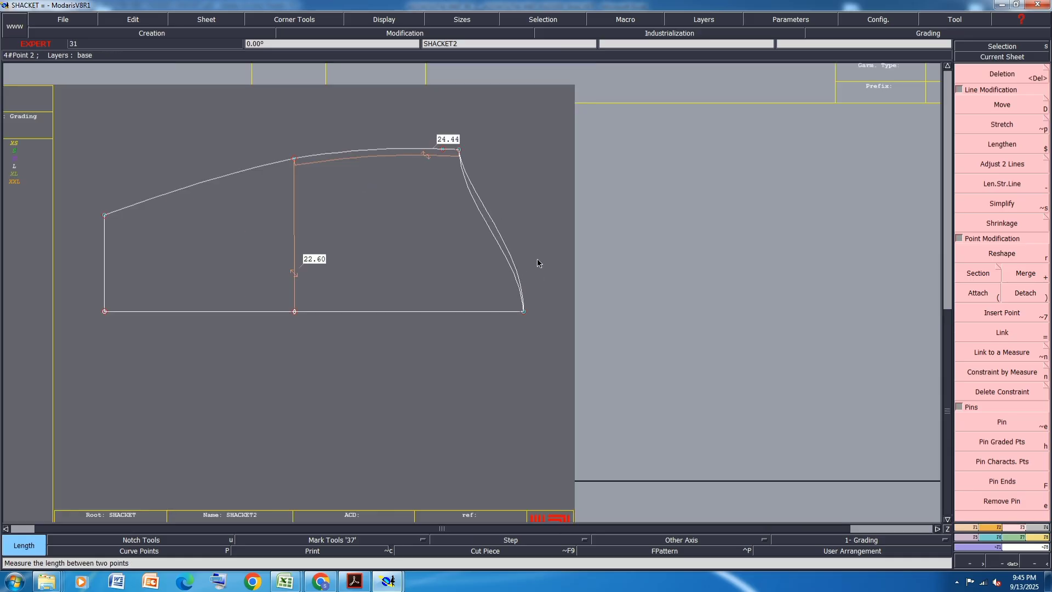
pyautogui.click(524, 314)
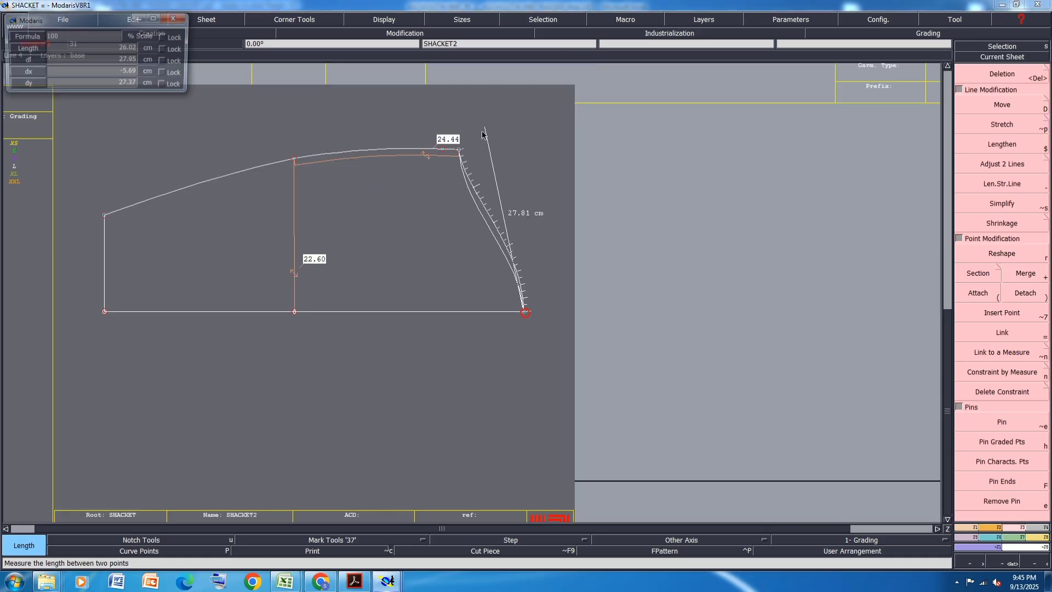
pyautogui.click(460, 151)
pyautogui.click(460, 150)
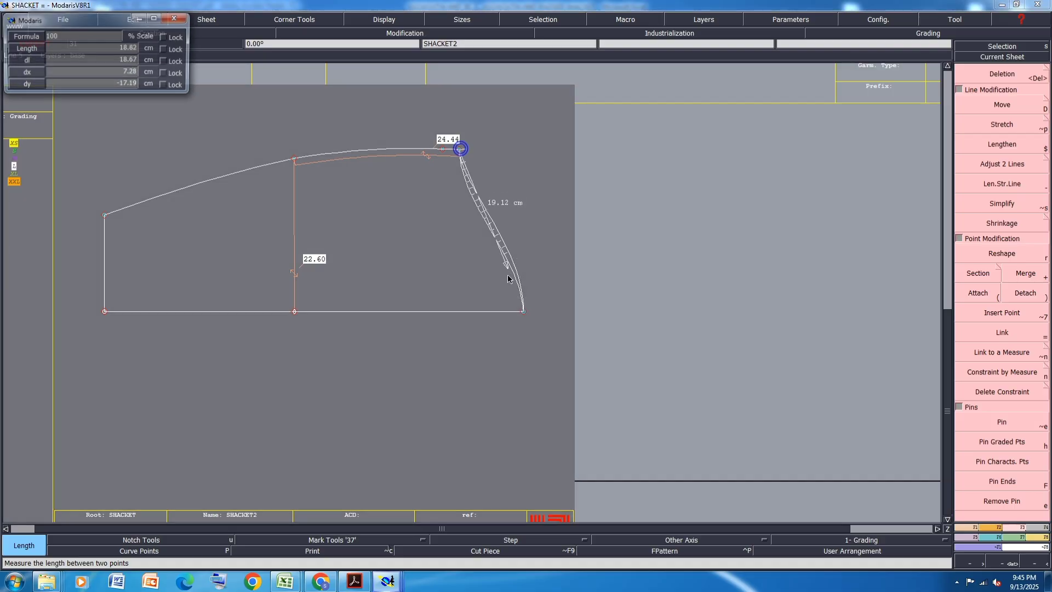
pyautogui.click(523, 313)
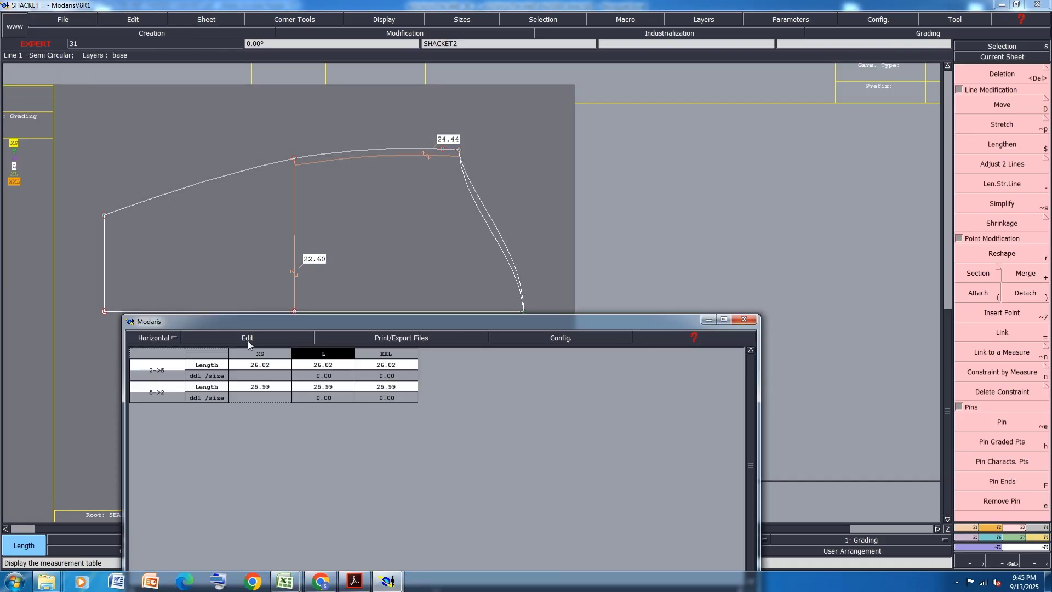
pyautogui.click(247, 340)
pyautogui.click(216, 376)
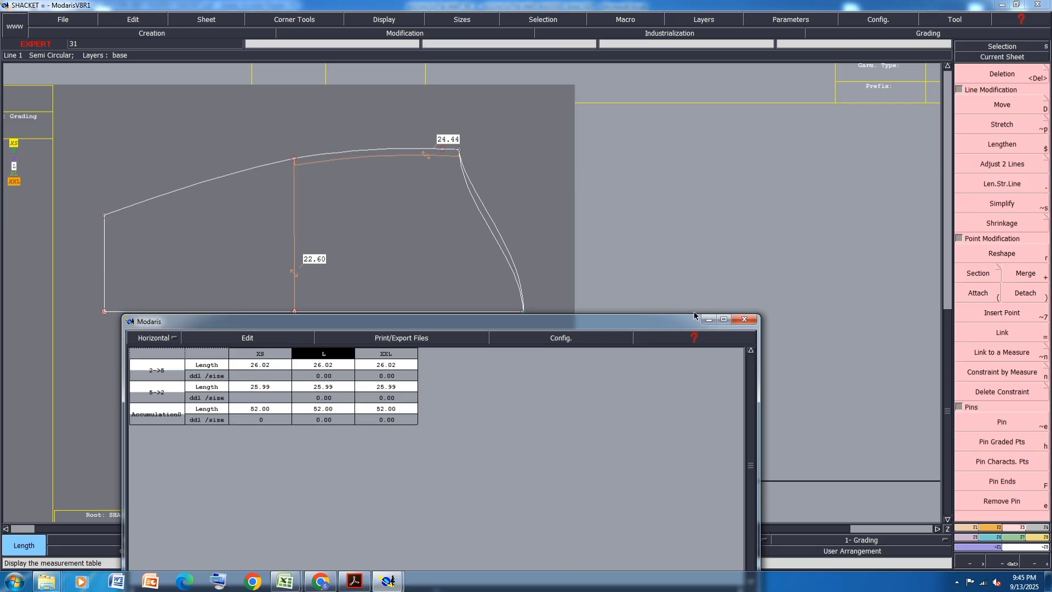
pyautogui.click(711, 320)
# - Measure the two armhole curves on the body sheet from underarm to shoulder and total their lengths in the measurement table
pyautogui.press('j')
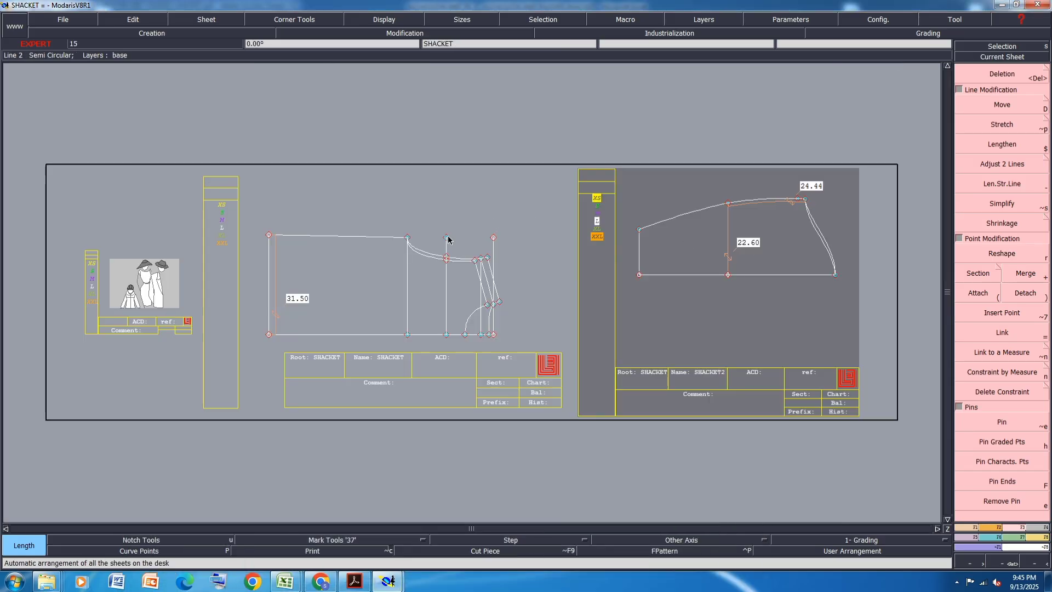
pyautogui.scroll(3, 448, 240)
pyautogui.click(357, 234)
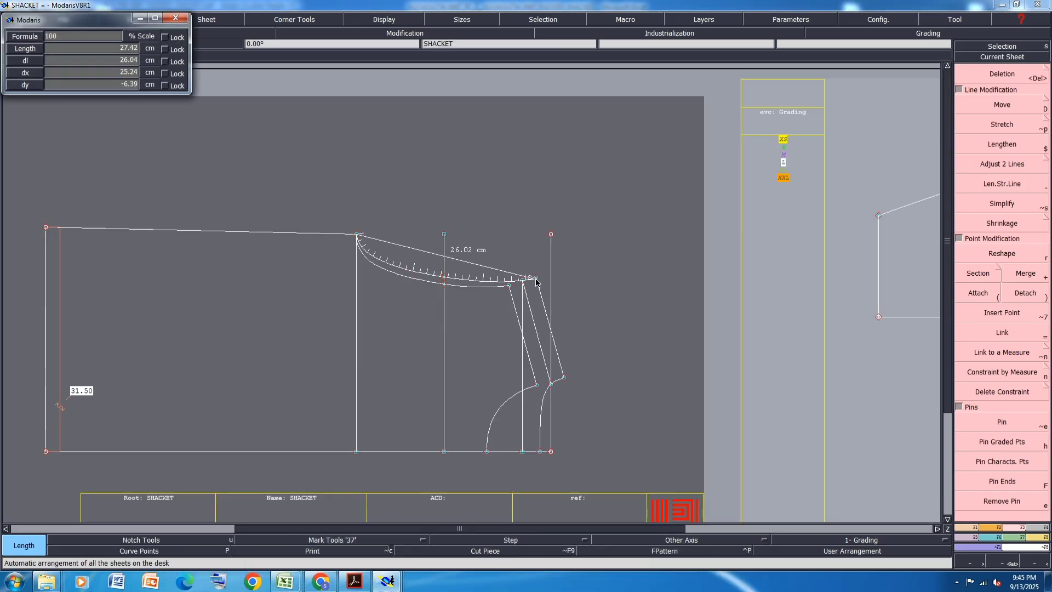
pyautogui.click(536, 279)
pyautogui.click(510, 285)
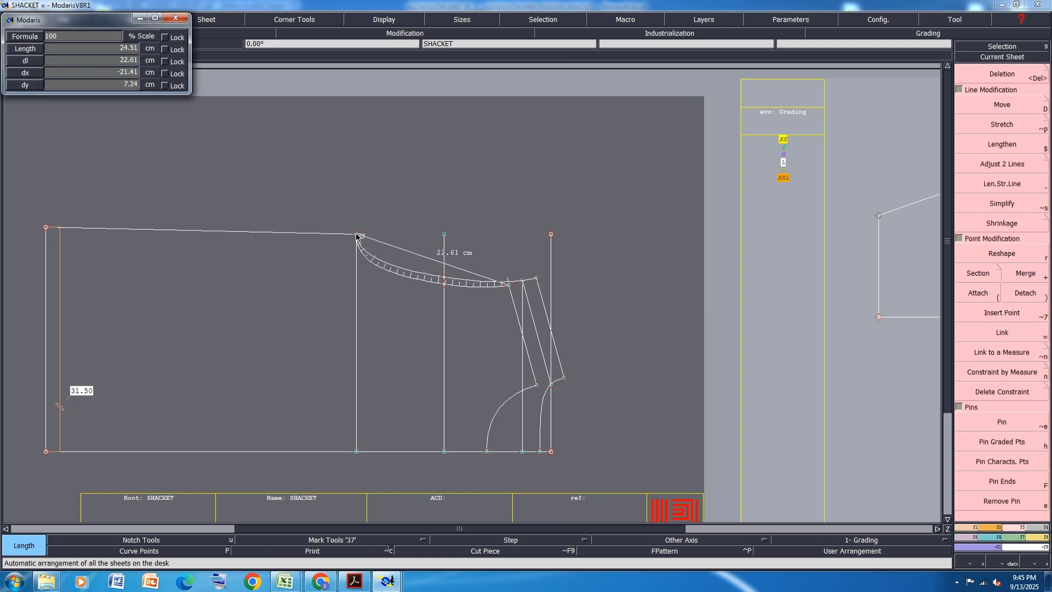
pyautogui.click(357, 235)
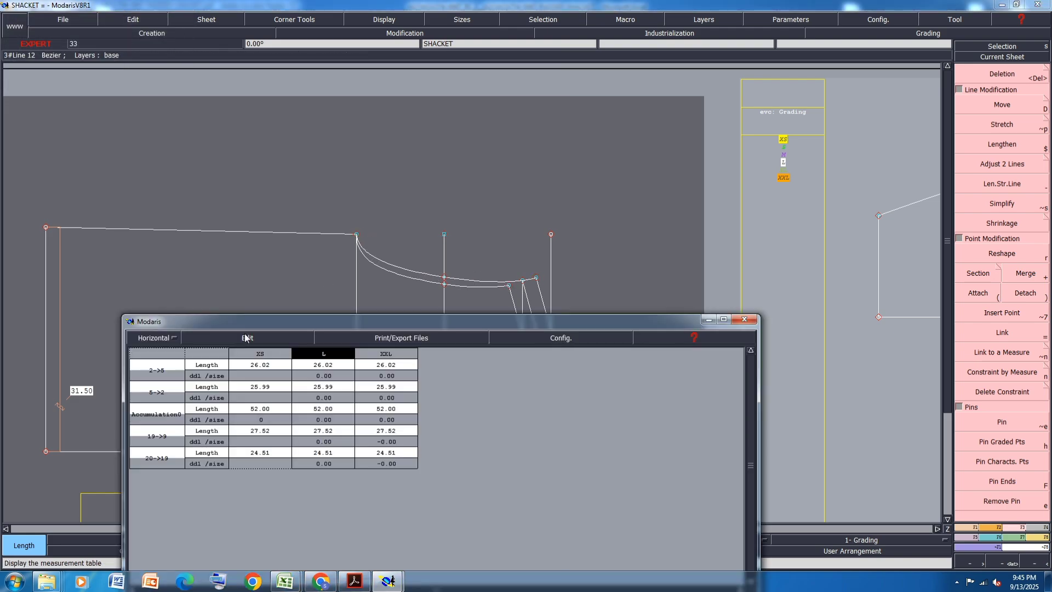
pyautogui.click(245, 338)
pyautogui.click(219, 370)
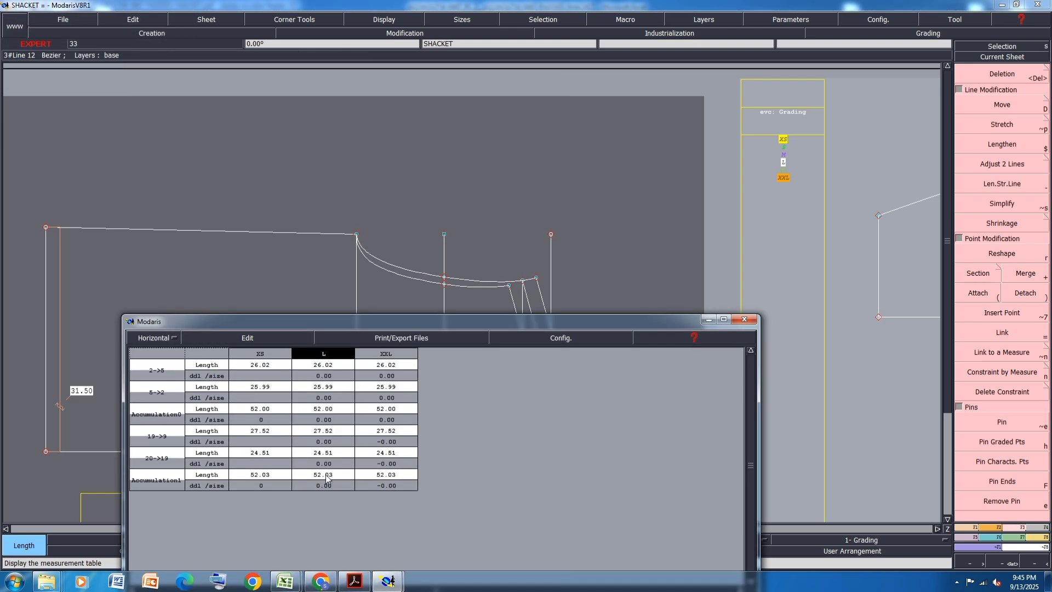
# - Clear all measurements from the measurement table and minimize its window
pyautogui.click(244, 338)
pyautogui.click(207, 392)
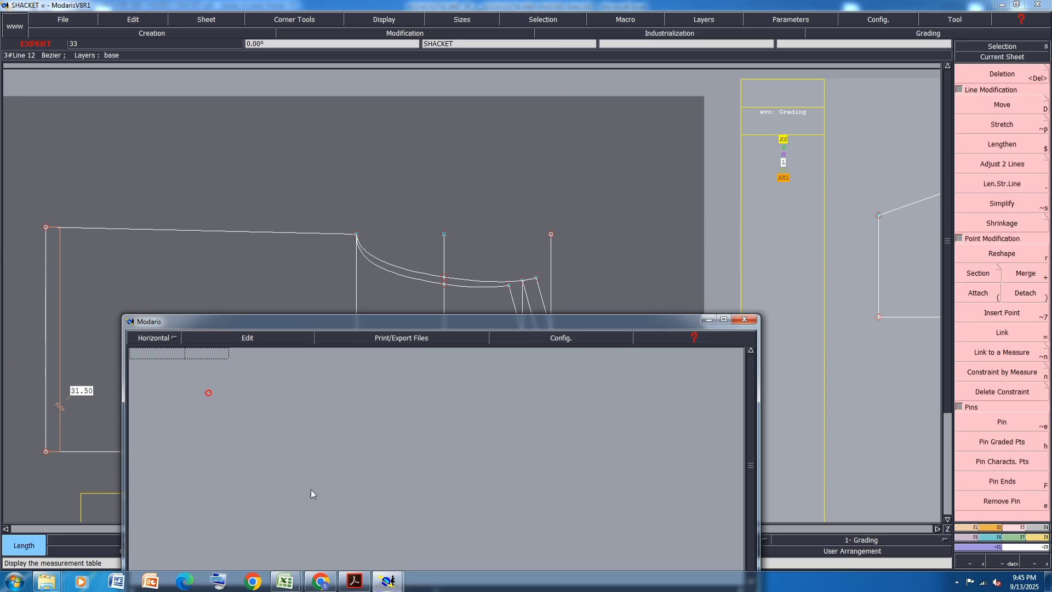
pyautogui.click(709, 322)
# - Move the sleeve's underarm point by -0.25 cm in X and 0 cm in Y
pyautogui.scroll(-3, 324, 268)
pyautogui.scroll(5, 822, 206)
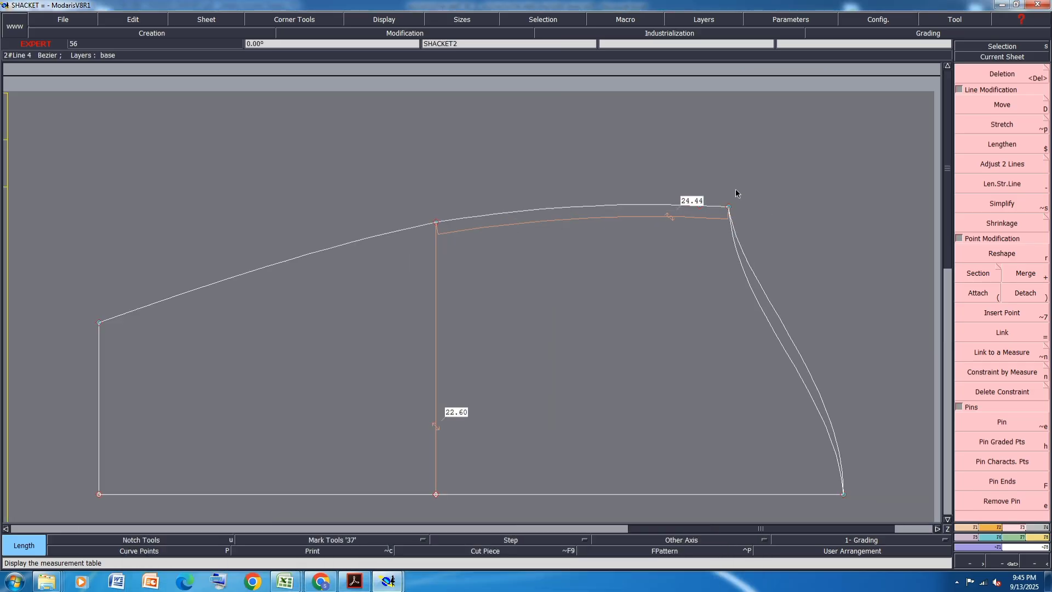
pyautogui.scroll(2, 735, 193)
pyautogui.scroll(-1, 540, 176)
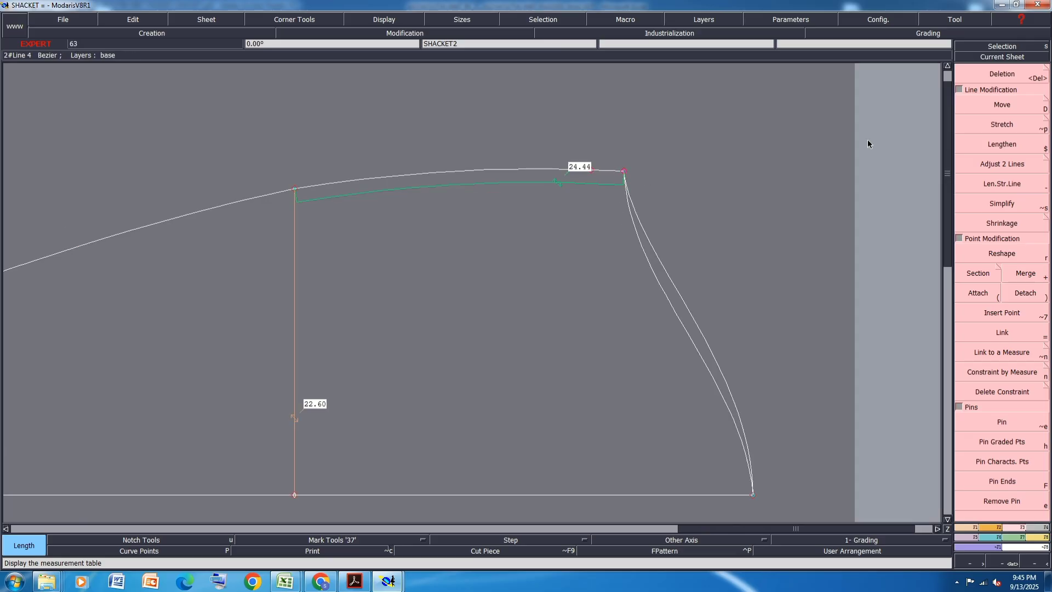
pyautogui.click(1019, 103)
pyautogui.click(626, 174)
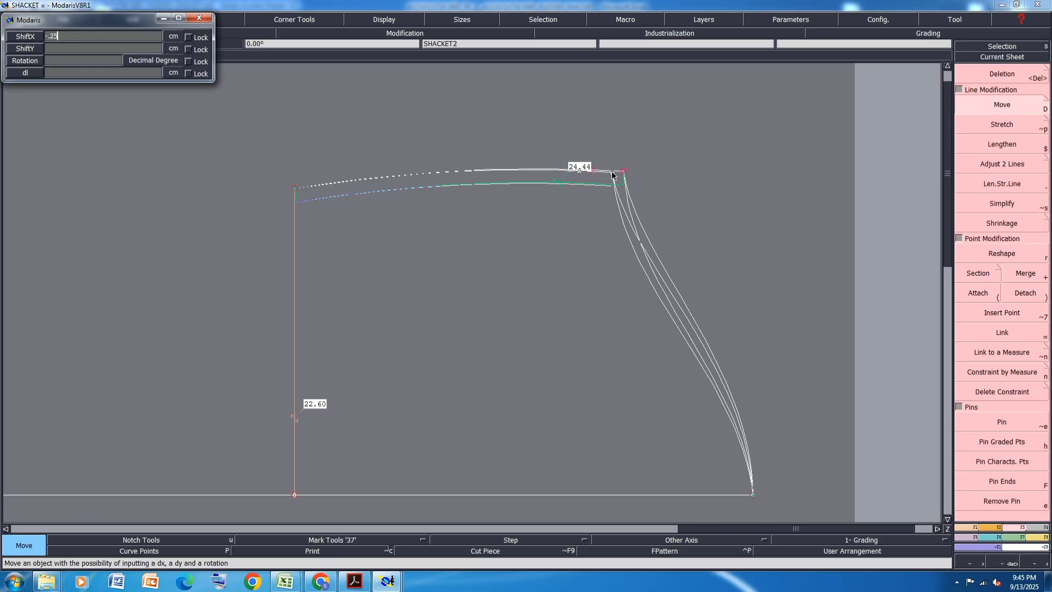
pyautogui.press('Tab')
pyautogui.write('0')
pyautogui.press('Return')
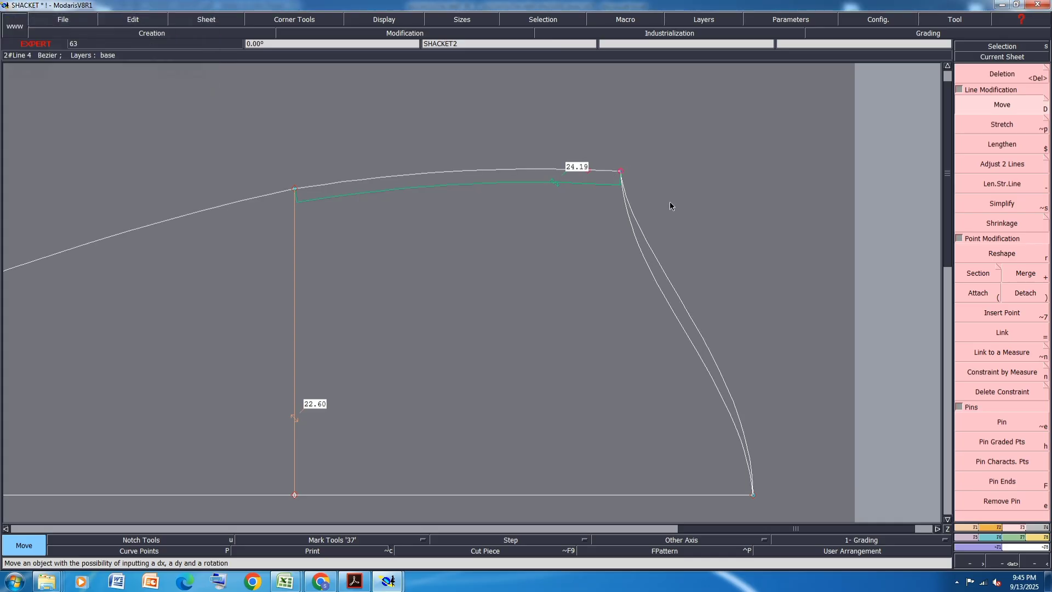
# - Raise the underarm seam's tangent handle on the cuff side of the elbow point to make the lower seam slightly fuller
pyautogui.scroll(-2, 441, 184)
pyautogui.scroll(2, 284, 208)
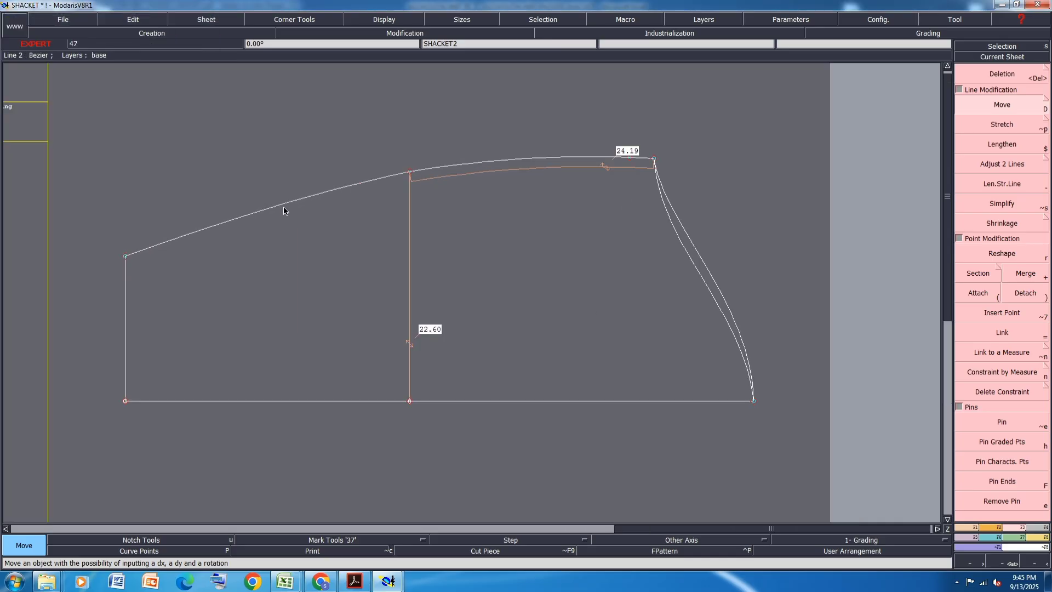
pyautogui.press('F11')
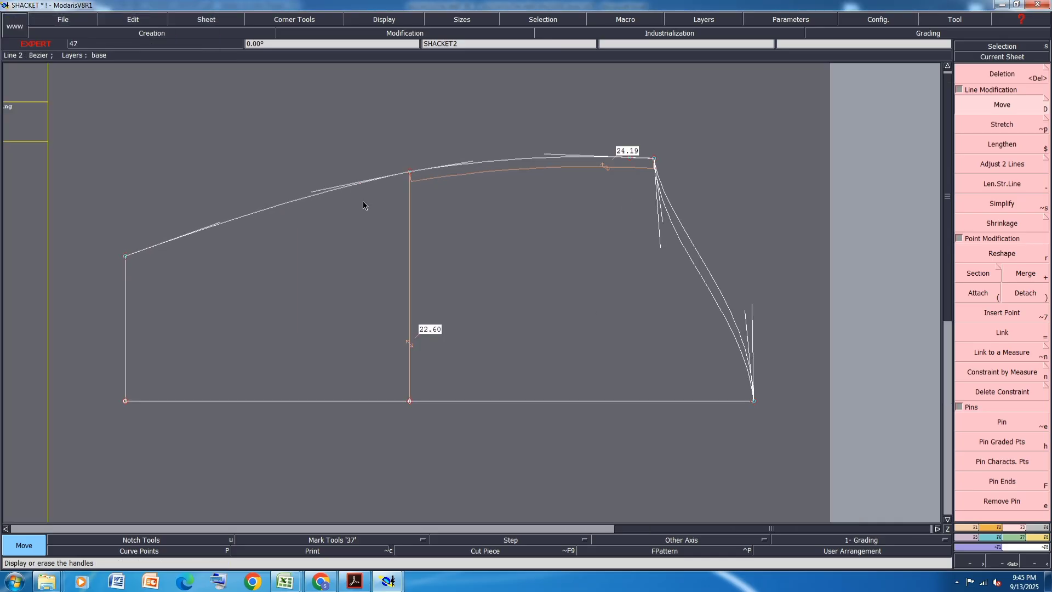
pyautogui.scroll(2, 366, 192)
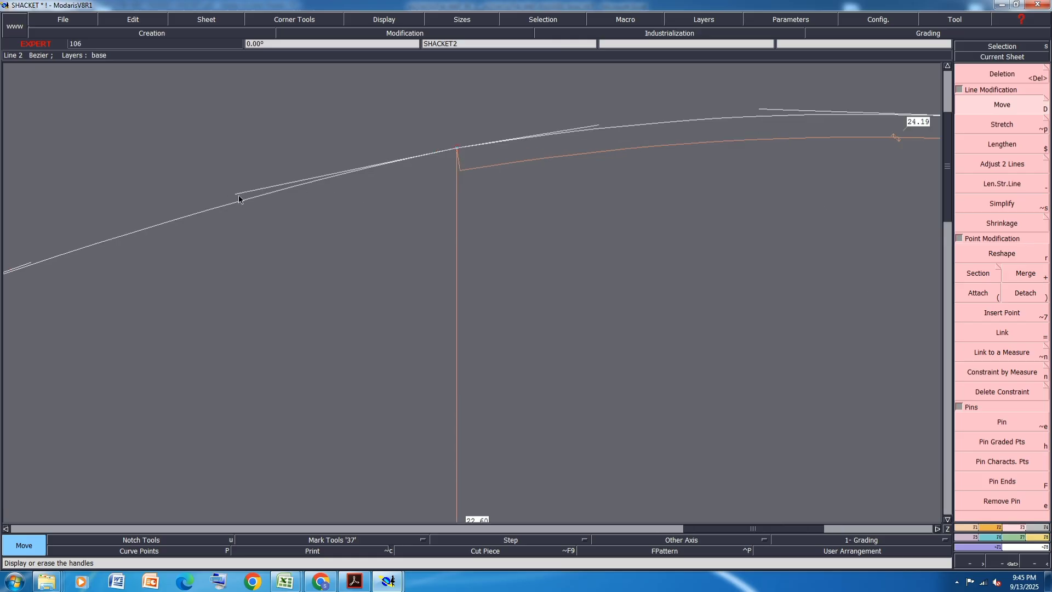
pyautogui.press('r')
pyautogui.click(237, 194)
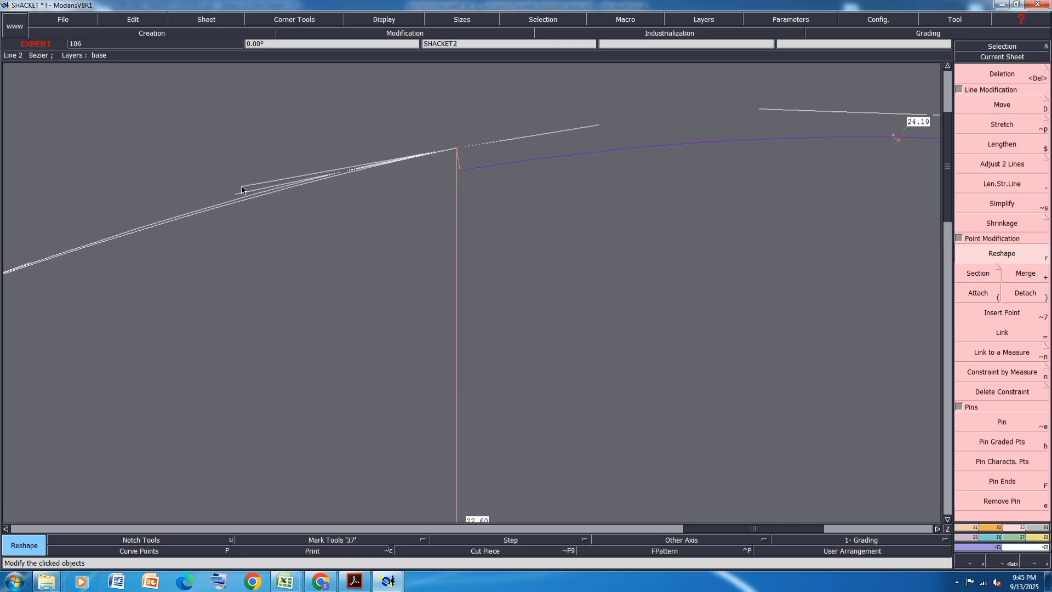
pyautogui.click(242, 188)
pyautogui.scroll(-2, 356, 176)
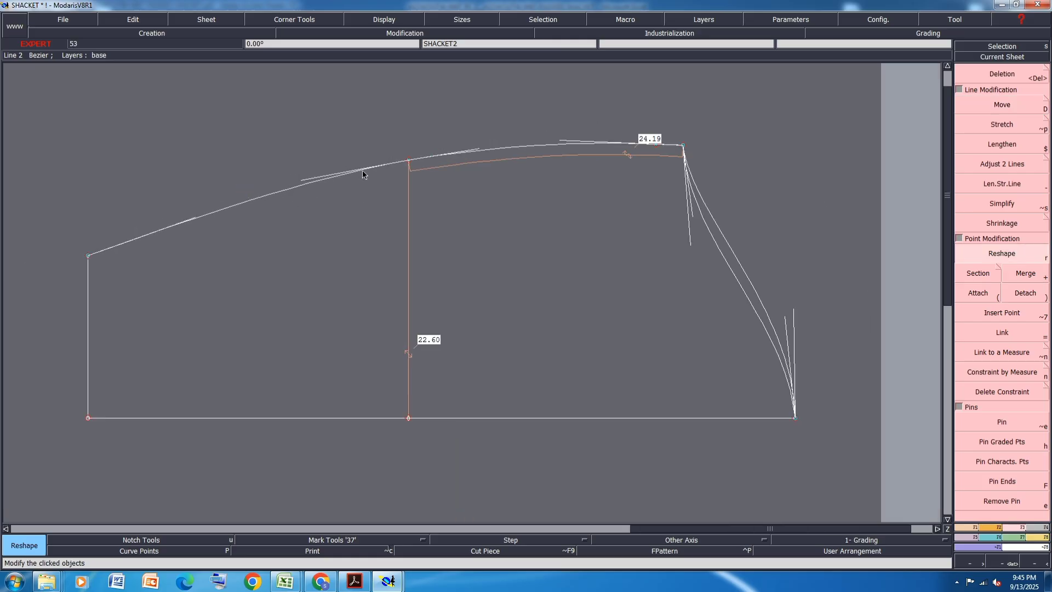
# - Save the model, arrange all sheets on the desk, and save again while accepting the validation warnings
pyautogui.hotkey('ctrl', 's')
pyautogui.click(443, 350)
pyautogui.press('8')
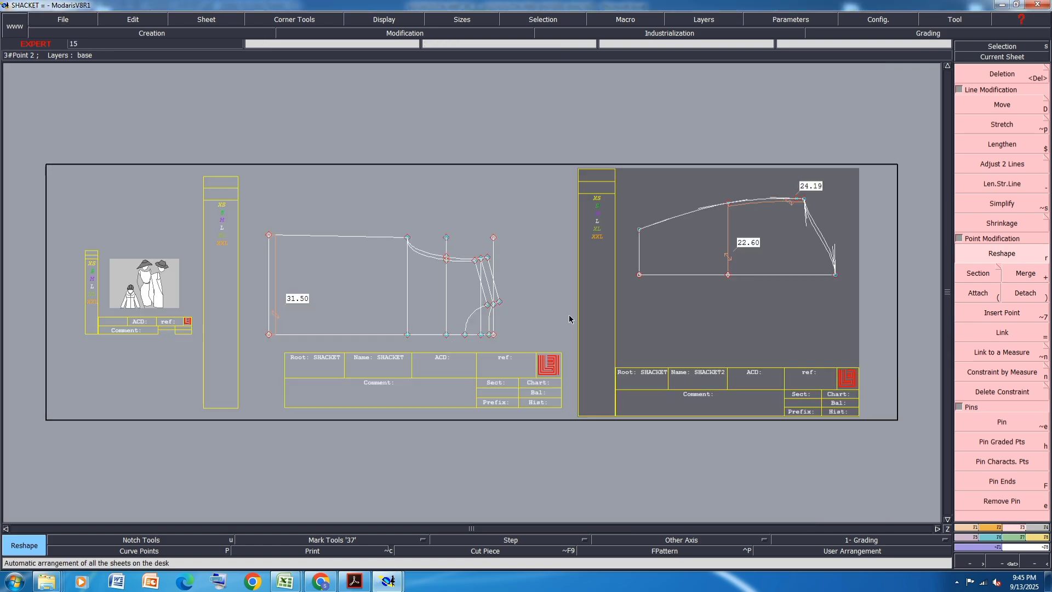
pyautogui.hotkey('ctrl', 's')
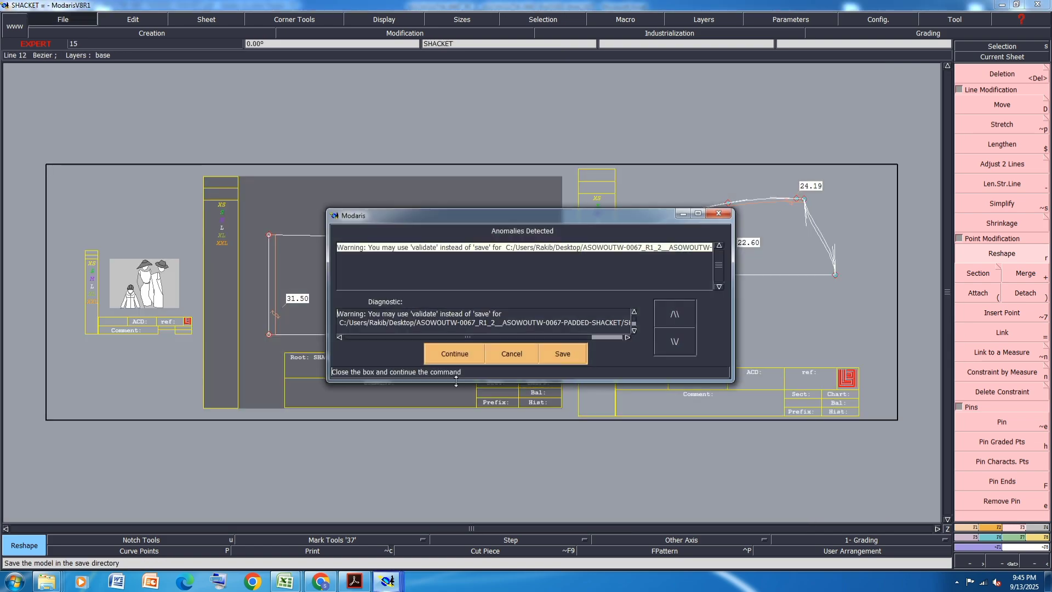
pyautogui.click(461, 352)
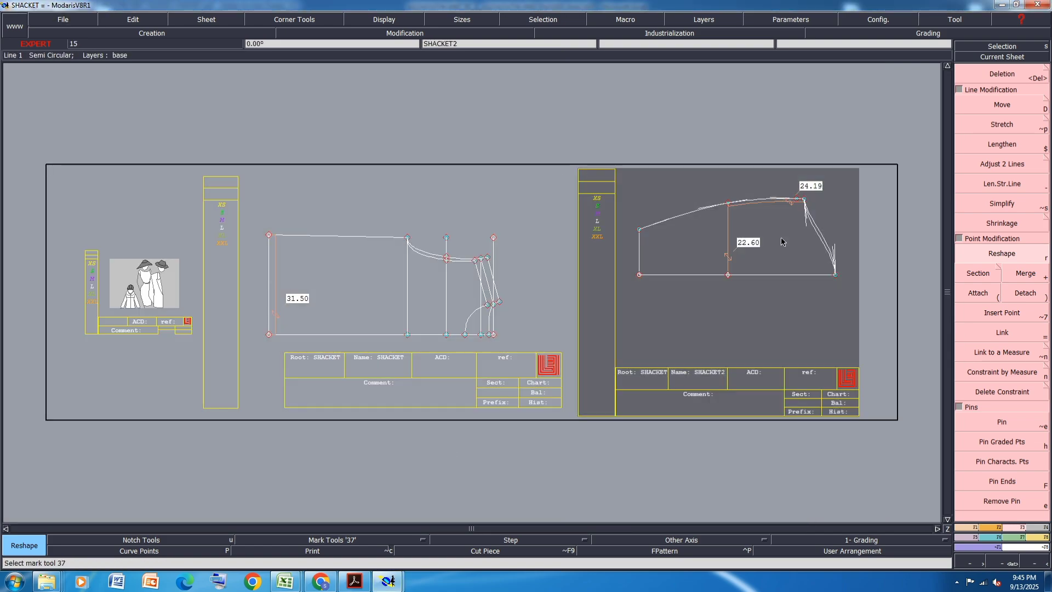
# - Clear the traces of modified objects, check the cuff height in the shacket's Excel measurement chart, and return to Modaris
pyautogui.hotkey('shift', 'h')
pyautogui.press('8')
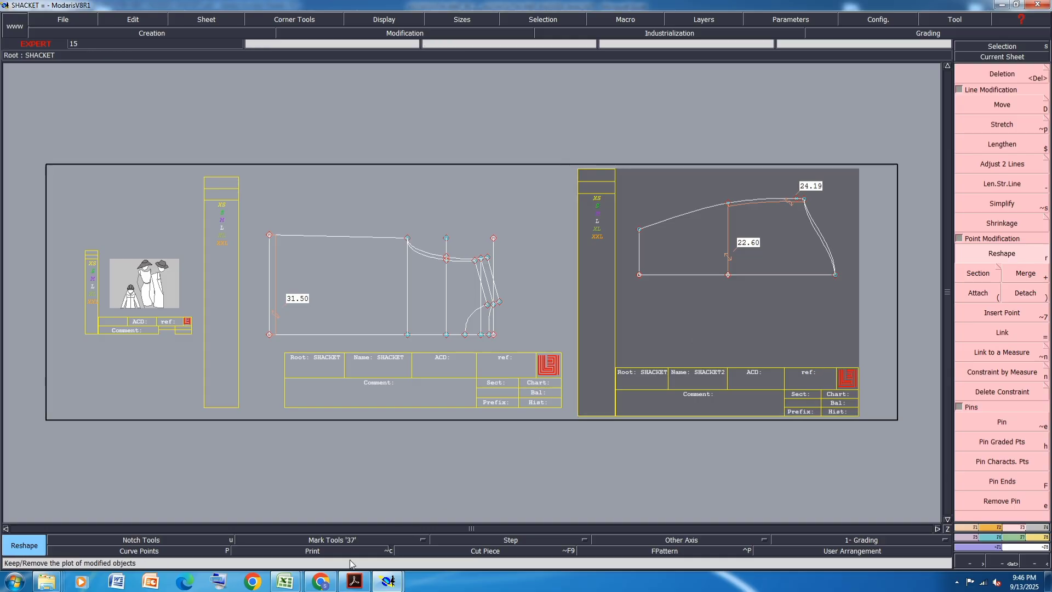
pyautogui.click(285, 581)
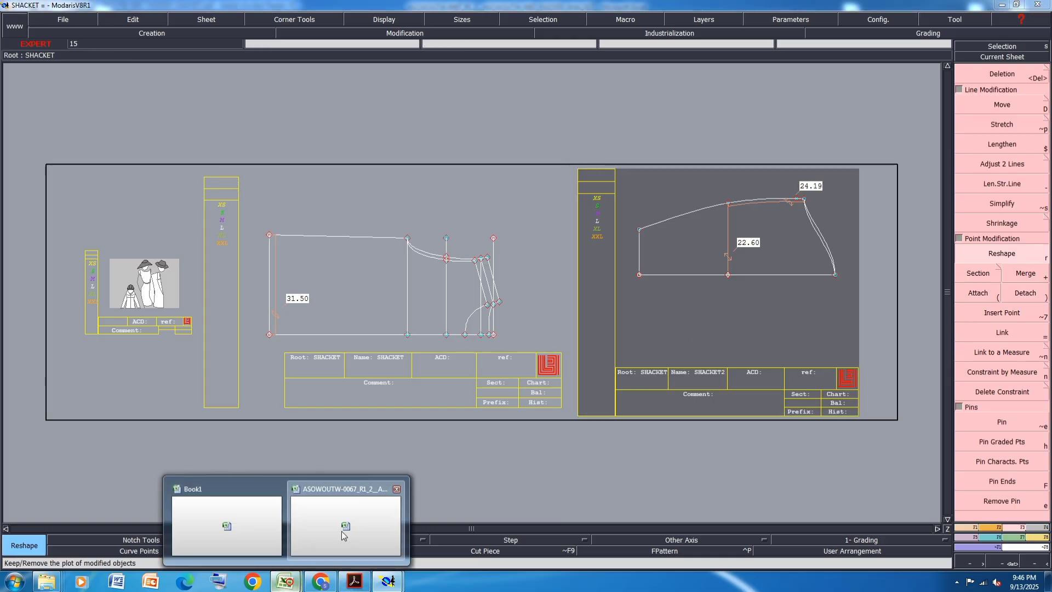
pyautogui.click(342, 535)
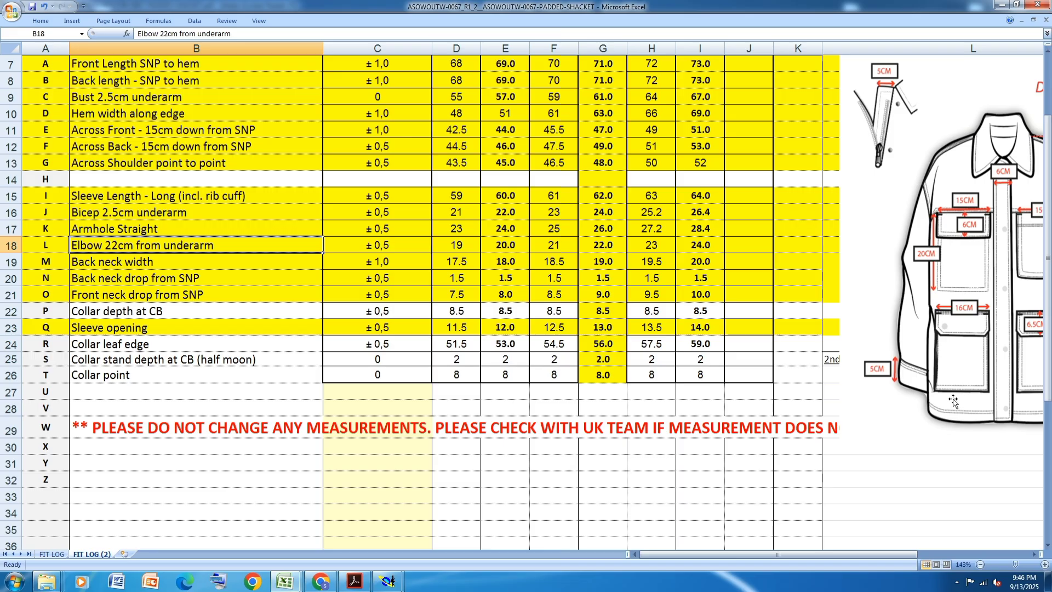
pyautogui.moveTo(388, 585)
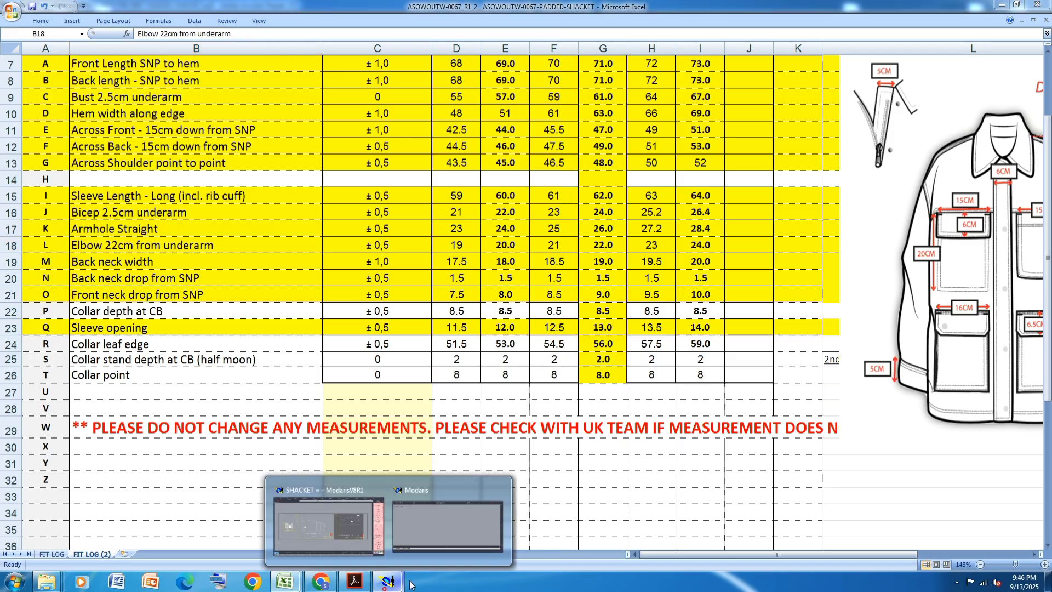
pyautogui.click(328, 521)
# - Move the sleeve's cuff-end line inward by 5 cm in X and 0 cm in Y to take off the cuff height
pyautogui.scroll(1, 729, 246)
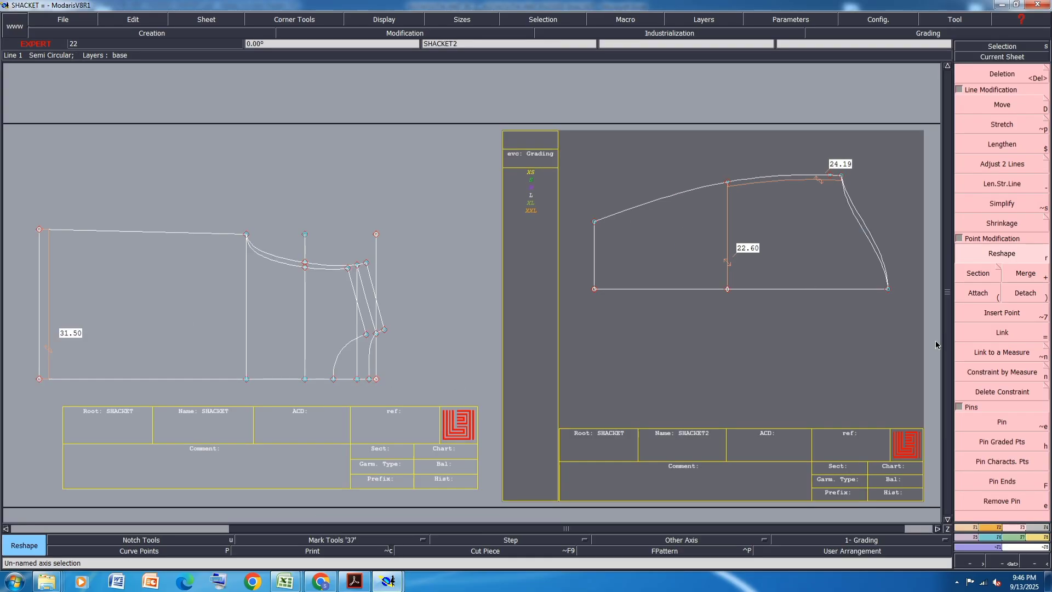
pyautogui.click(1002, 442)
pyautogui.click(1003, 461)
pyautogui.click(1007, 104)
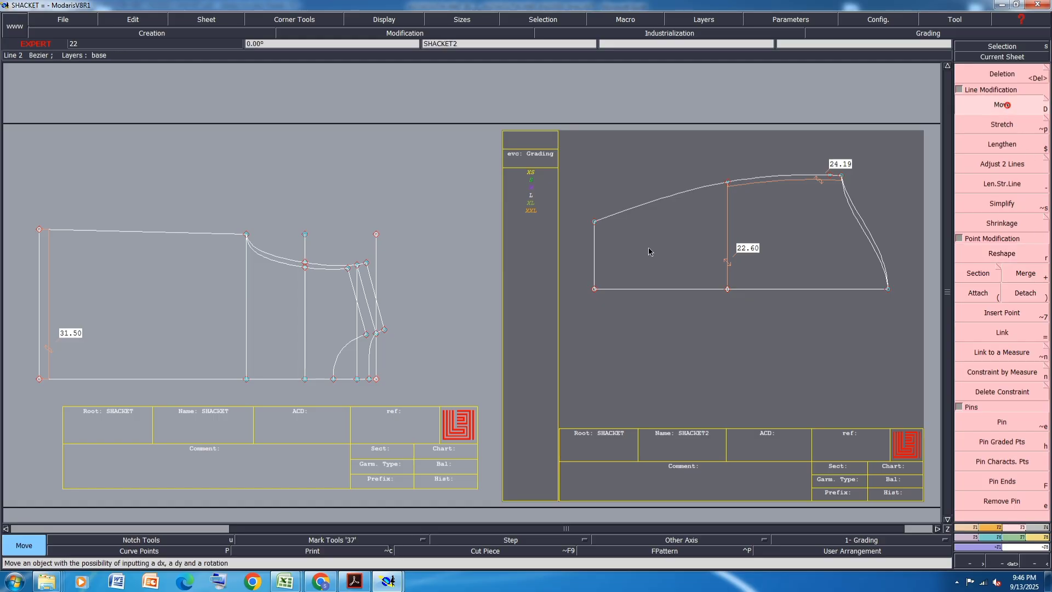
pyautogui.click(595, 289)
pyautogui.press('Down')
pyautogui.write('5')
pyautogui.press('Down')
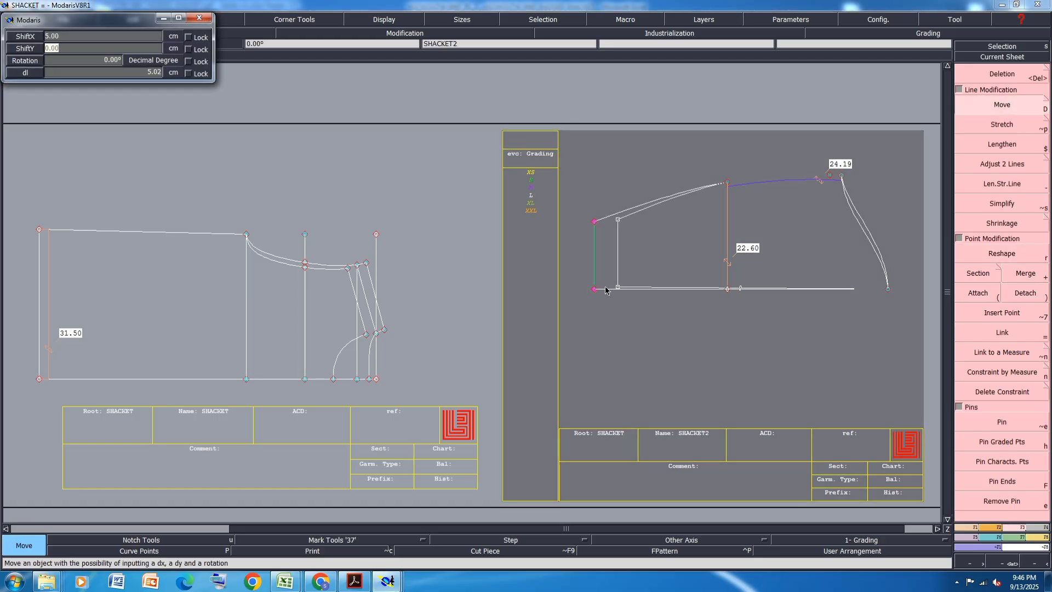
pyautogui.write('0')
pyautogui.press('Return')
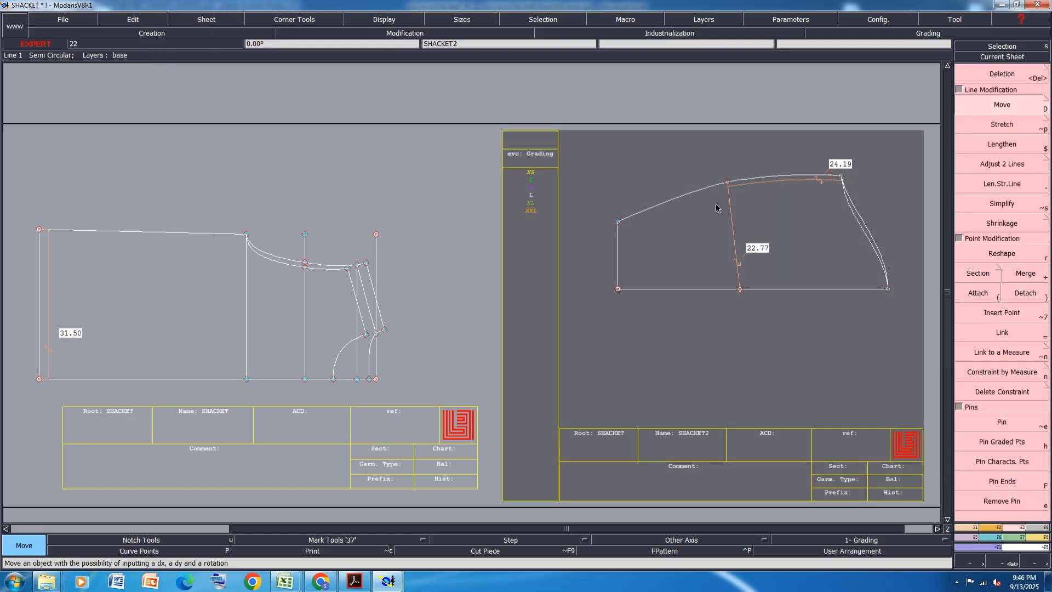
# - Lengthen the sleeve's straight fold line by 5 cm beyond the cuff-end line and save the model, continuing past the validation warnings
pyautogui.press('-')
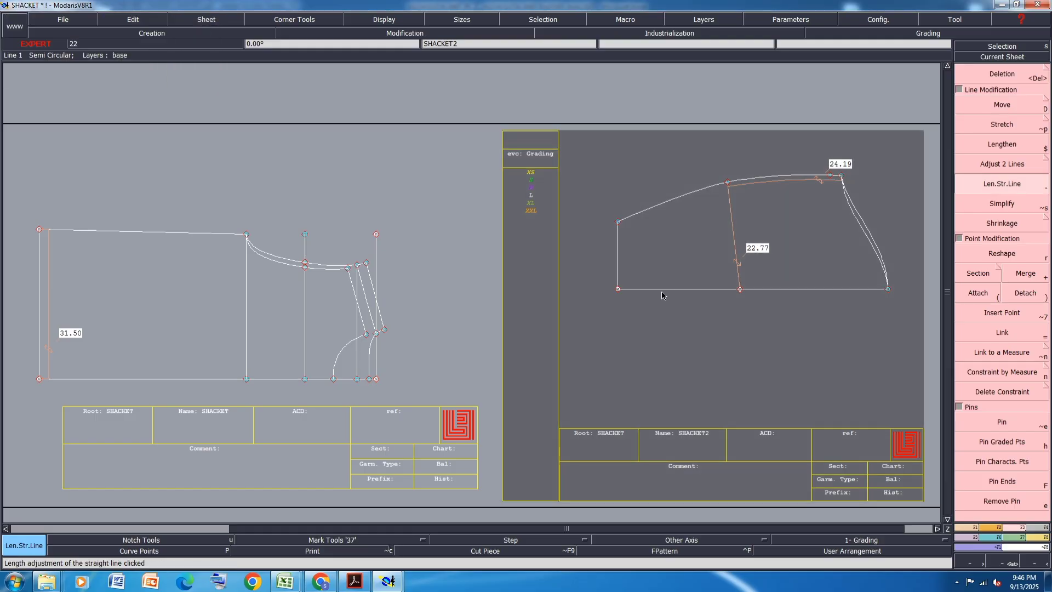
pyautogui.click(662, 296)
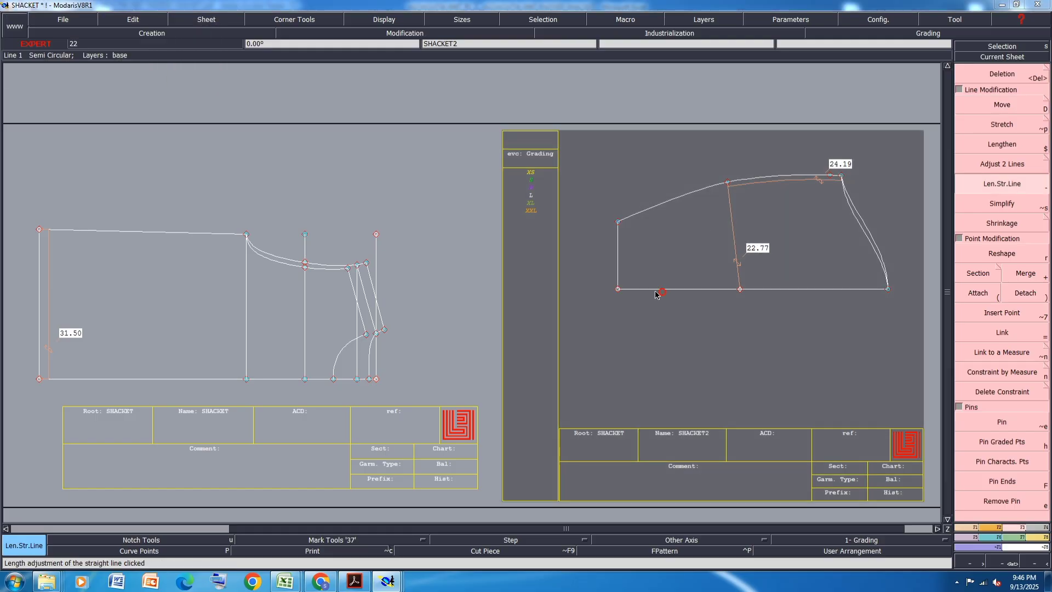
pyautogui.write('5')
pyautogui.click(584, 298)
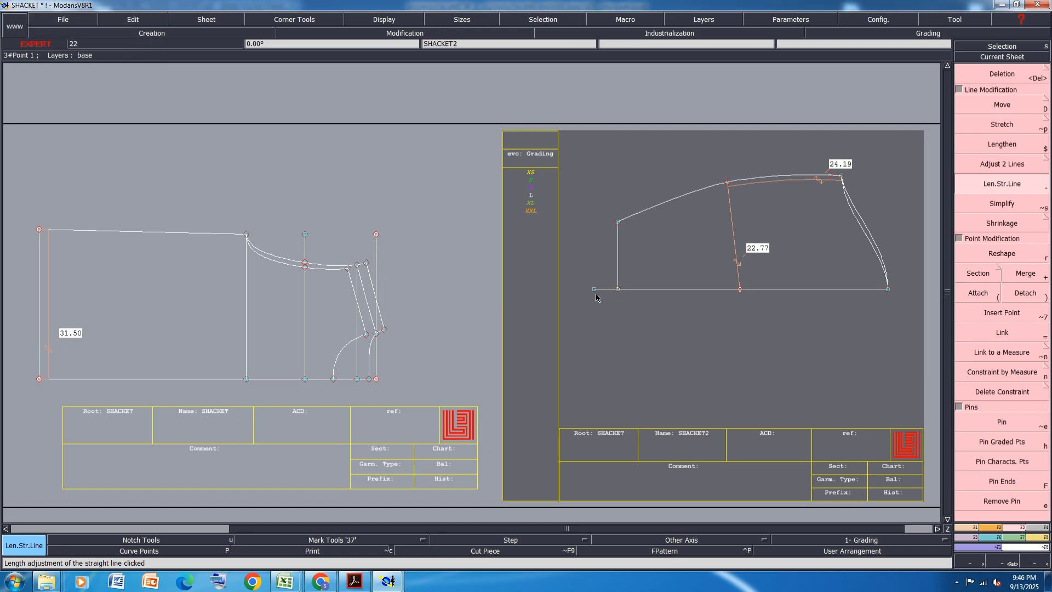
pyautogui.press('d')
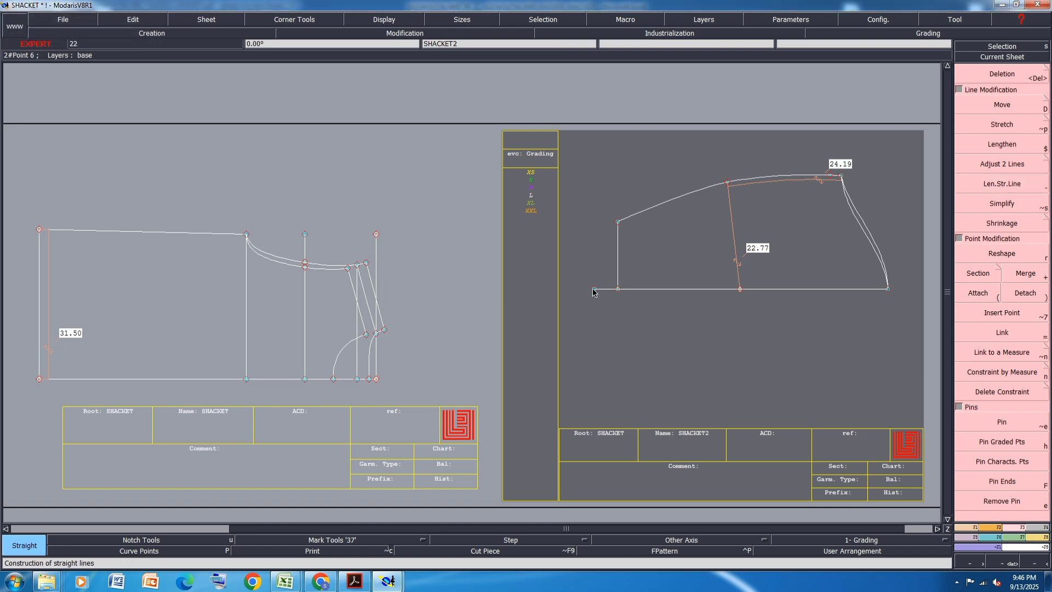
pyautogui.hotkey('ctrl', 's')
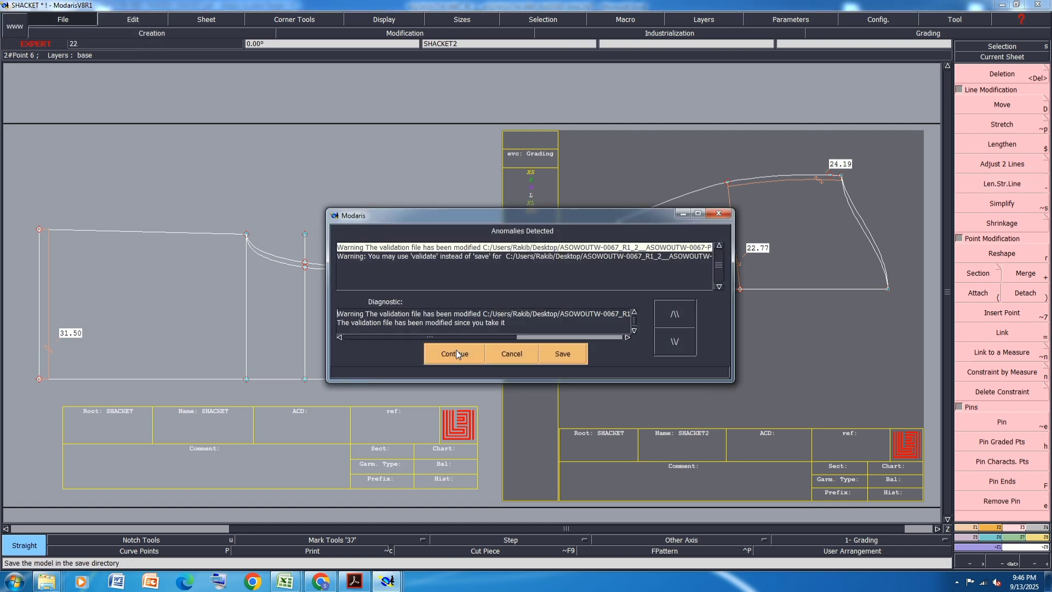
pyautogui.click(456, 351)
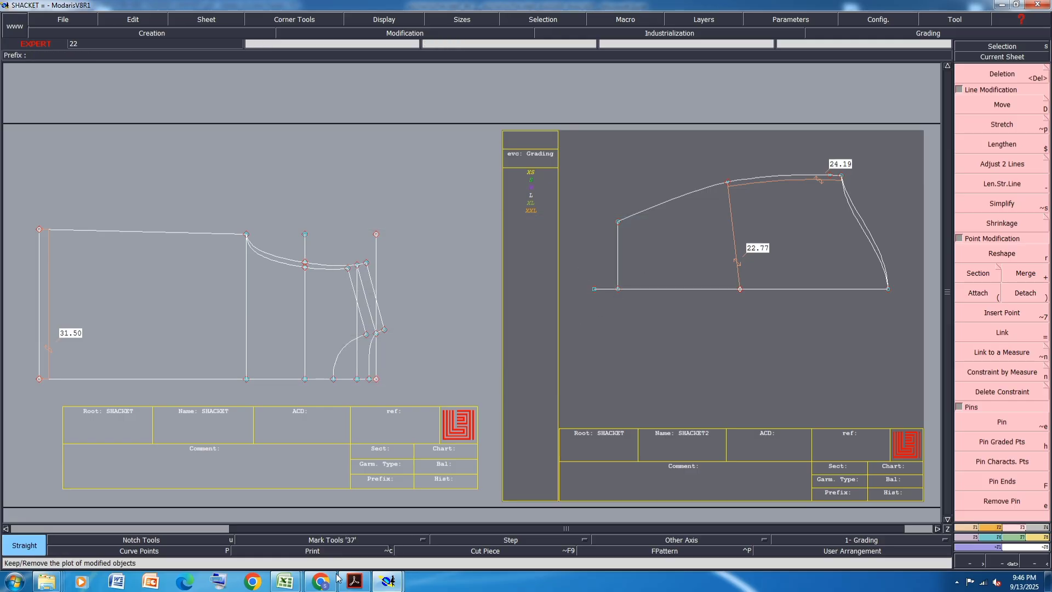
# - Check the sleeve opening in the Excel chart and draw a straight line from the extended fold line's end with dx 0 and dy 13 cm
pyautogui.moveTo(285, 581)
pyautogui.click(357, 529)
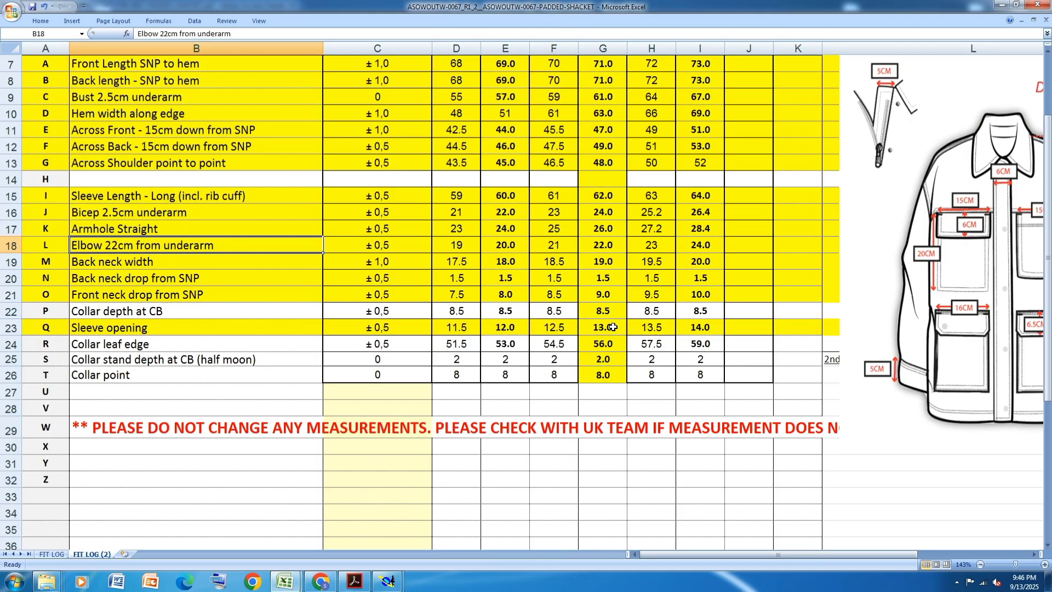
pyautogui.moveTo(388, 581)
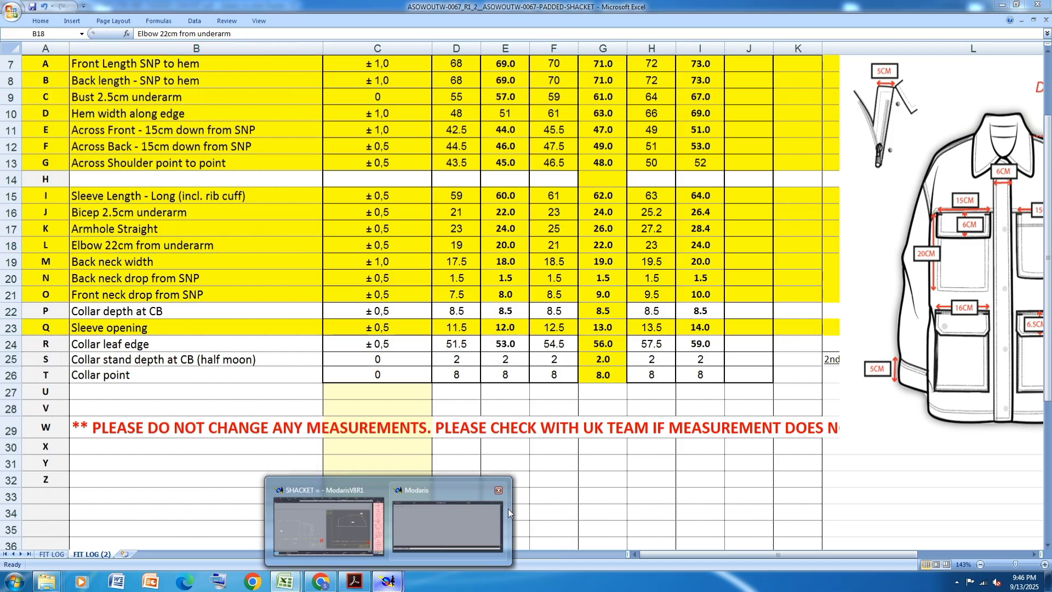
pyautogui.click(317, 538)
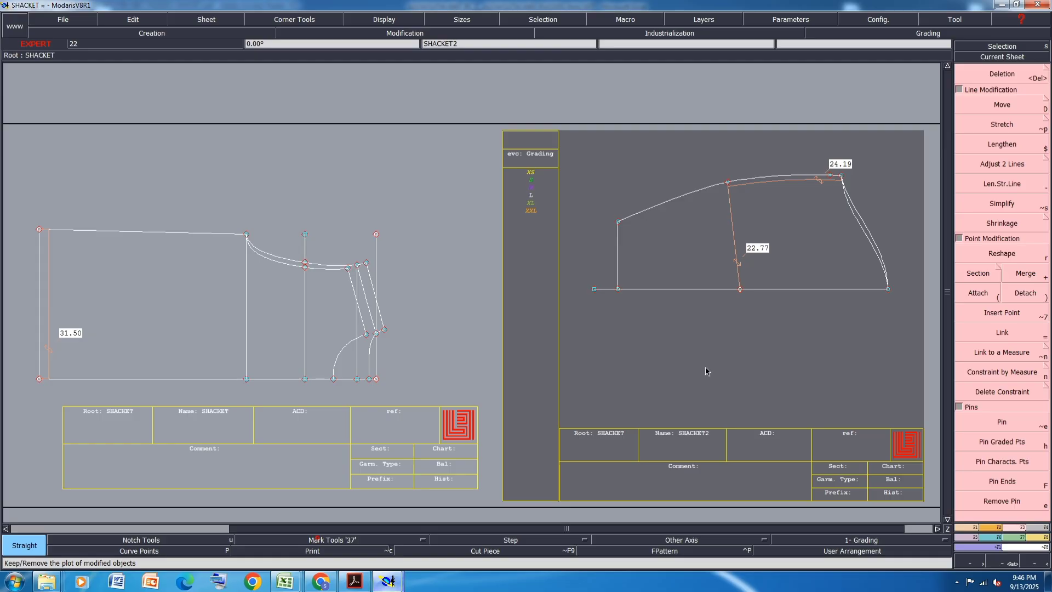
pyautogui.click(597, 290)
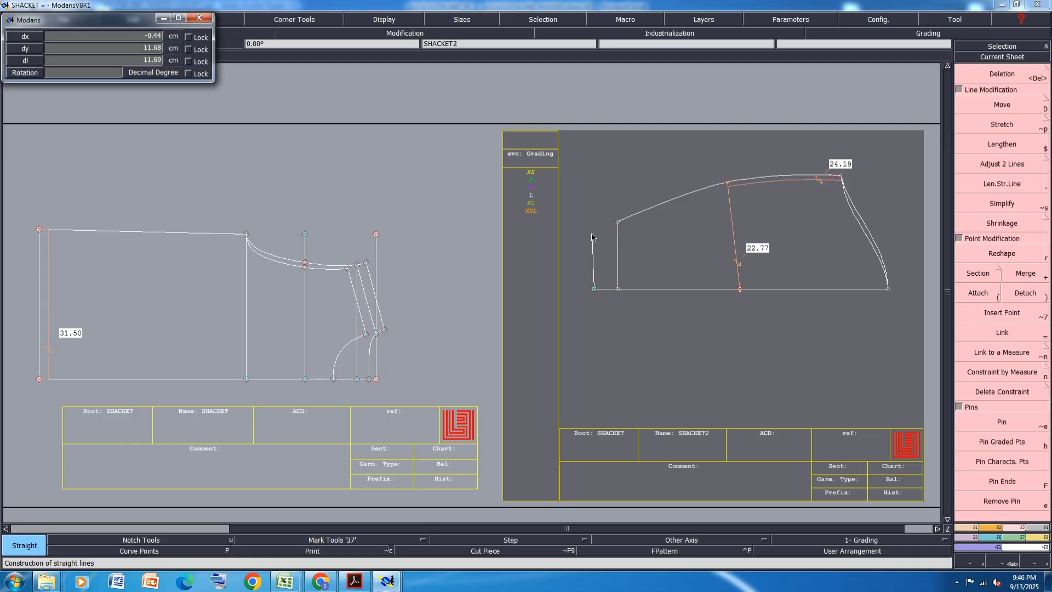
pyautogui.write('0')
pyautogui.press('Tab')
pyautogui.write('13')
pyautogui.press('Return')
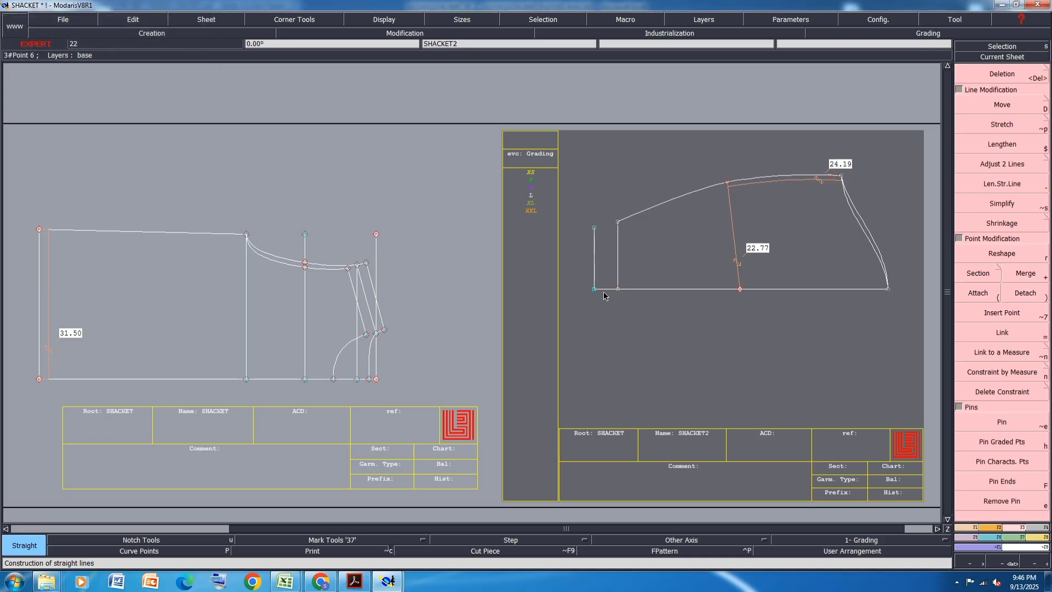
# - Save the model, rearrange all sheets with the title blocks toggled off and back on, and save again past the validation warning
pyautogui.hotkey('ctrl', 's')
pyautogui.click(456, 351)
pyautogui.press('j')
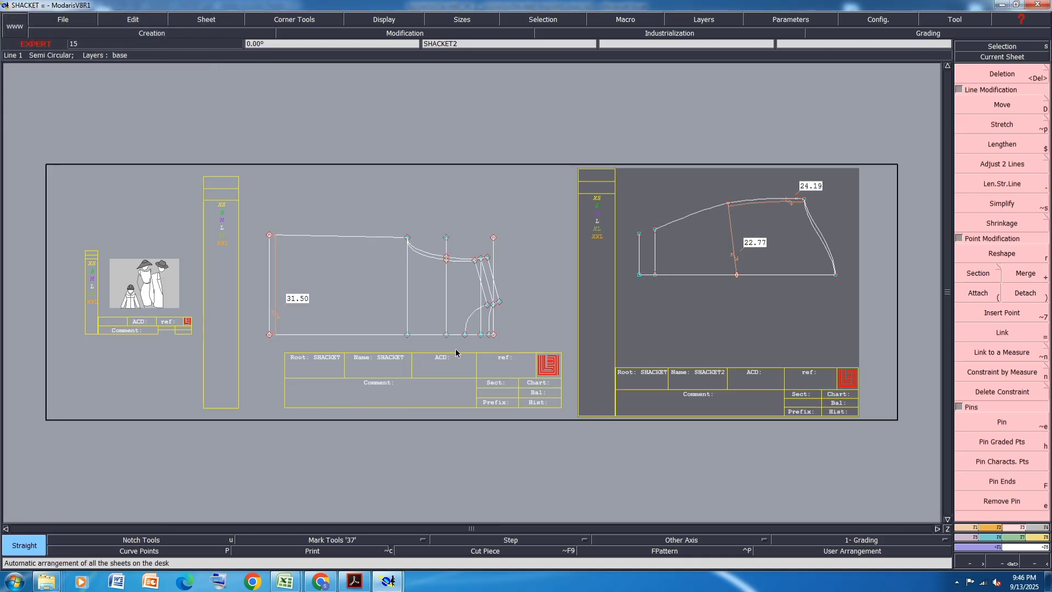
pyautogui.hotkey('ctrl', 'u')
pyautogui.press('j')
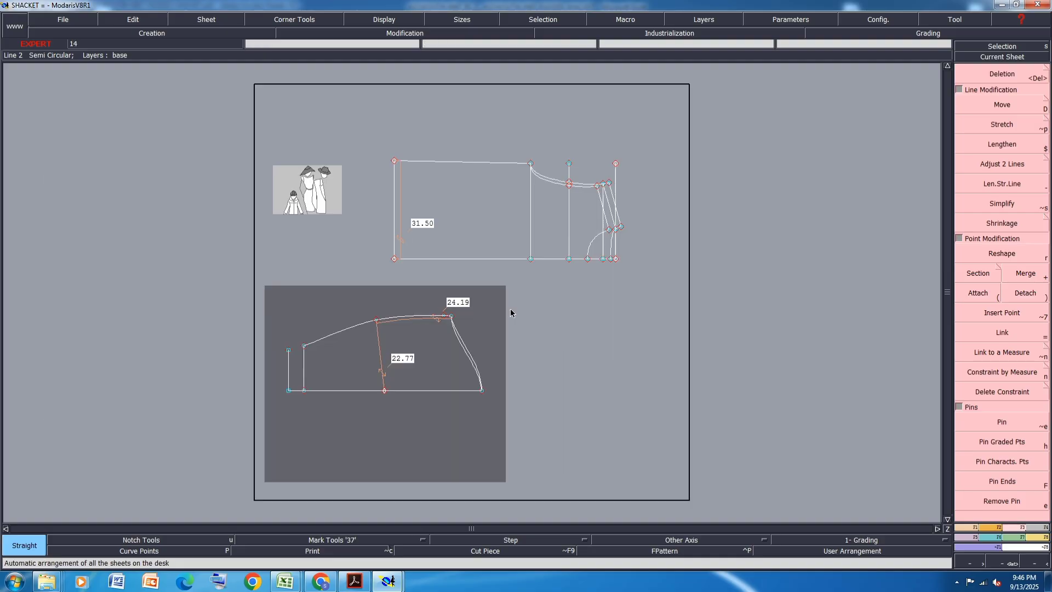
pyautogui.hotkey('ctrl', 'u')
pyautogui.press('j')
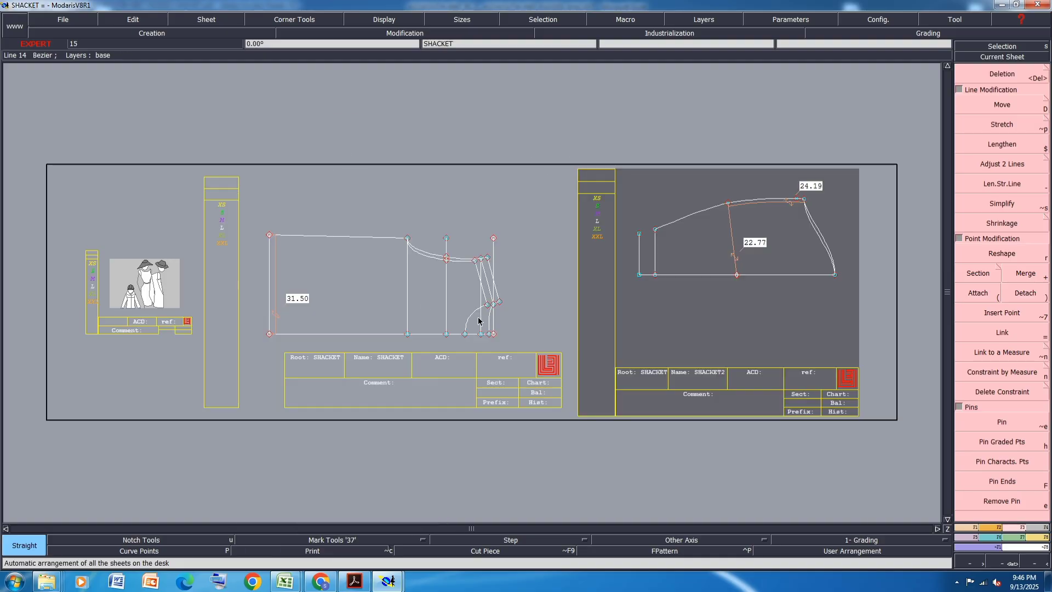
pyautogui.hotkey('ctrl', 's')
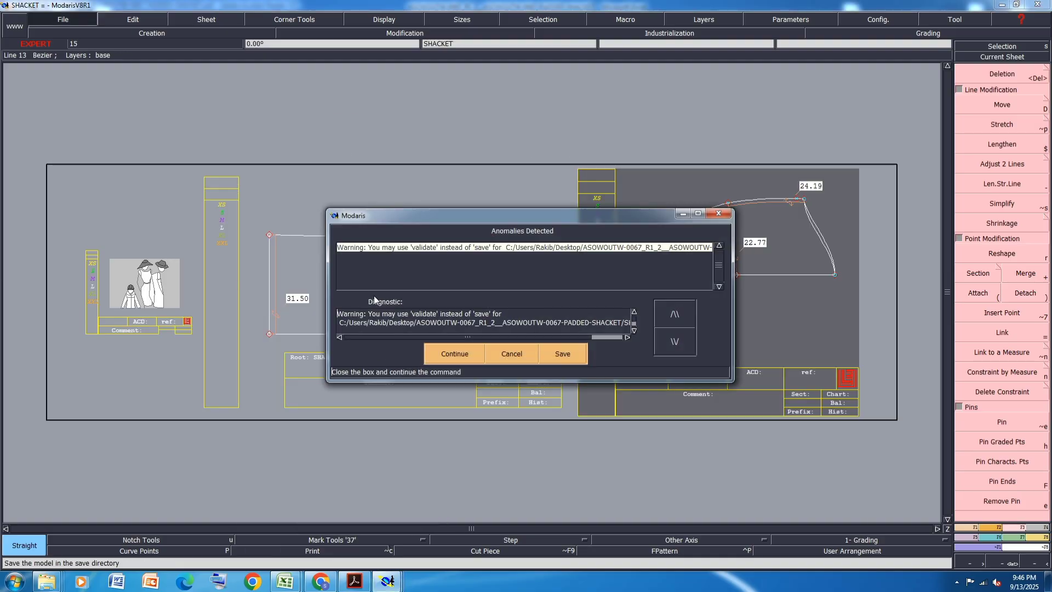
pyautogui.click(448, 354)
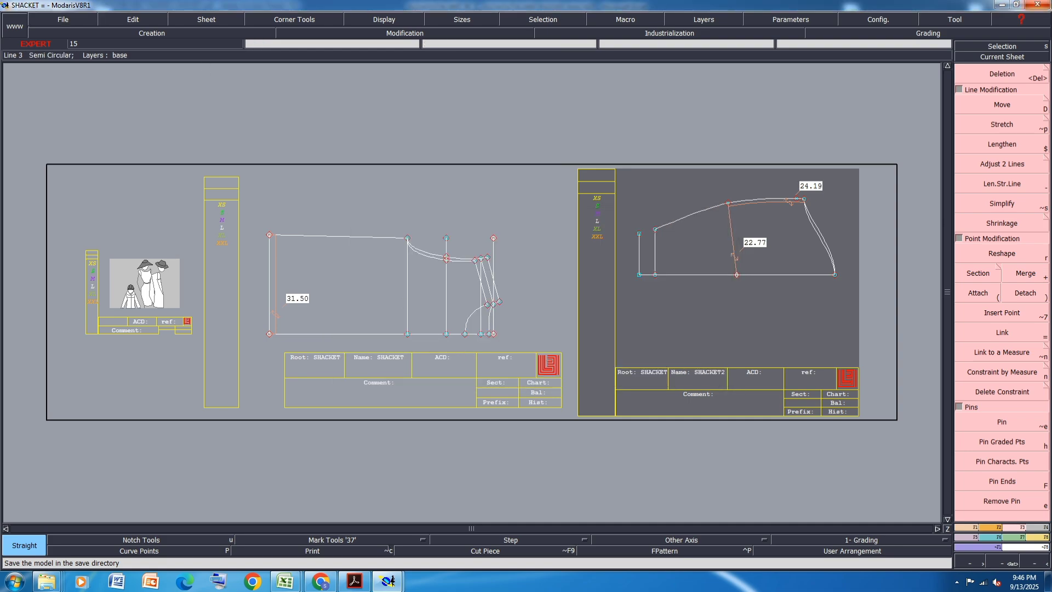